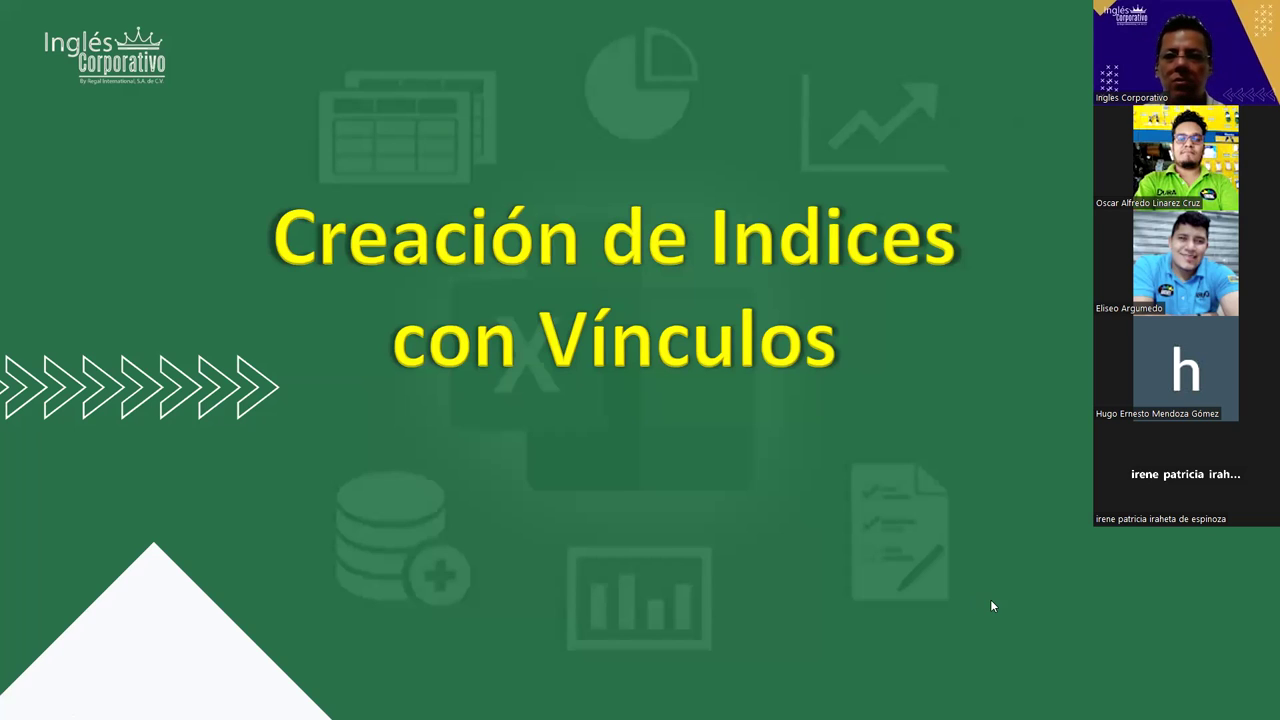
- Advance the presentation from the title slide to the Objetivo slide about hyperlink indexes
{"action": "left_click", "coordinate": [848, 522]}
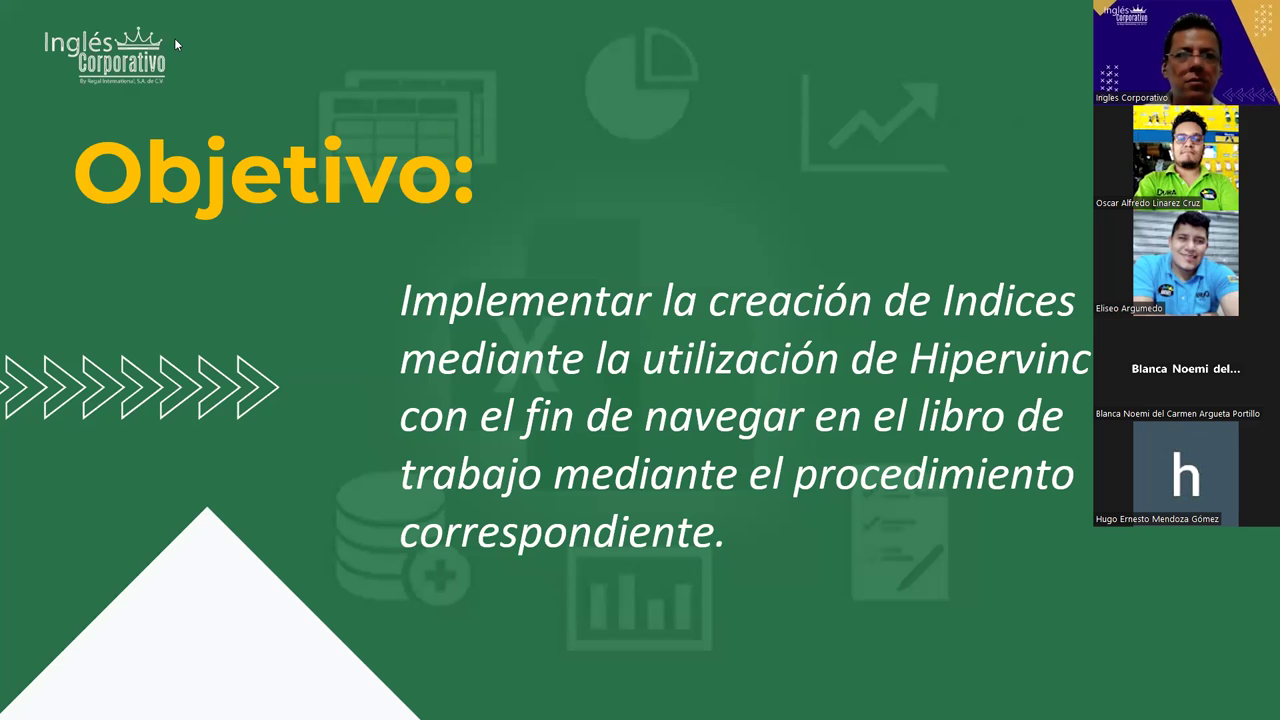
- Leave the slideshow and bring up the Excel workbook with the Validaciones sheet
{"action": "key", "text": "alt+Tab"}
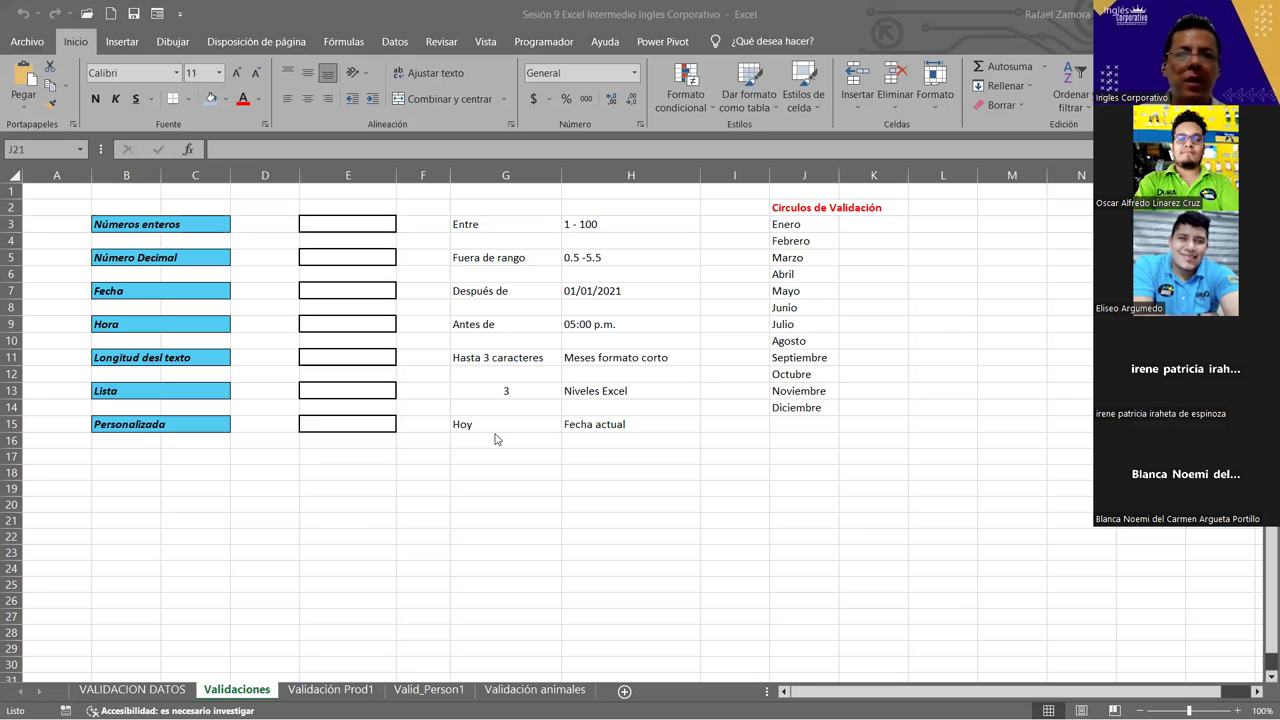
- Zoom into the Validaciones sheet and select cell E3 beside Números enteros
{"action": "scroll", "coordinate": [495, 437], "scroll_direction": "up", "scroll_amount": 1}
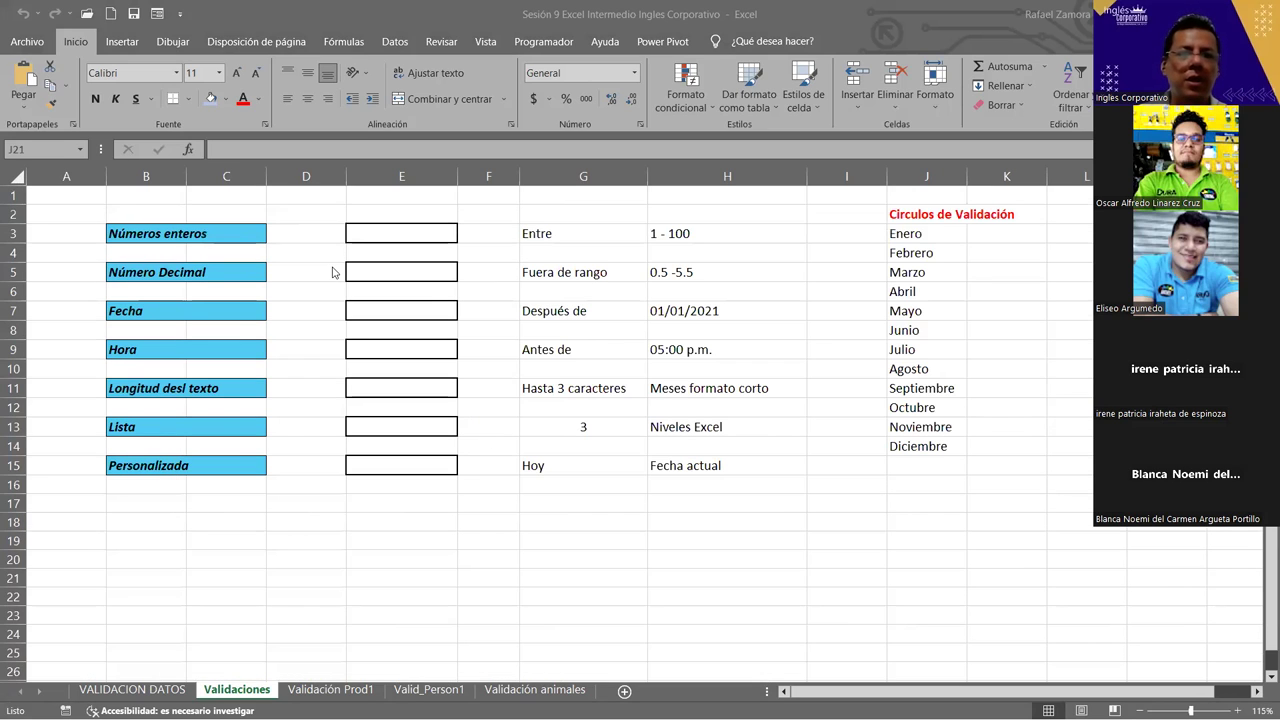
{"action": "left_click", "coordinate": [436, 232]}
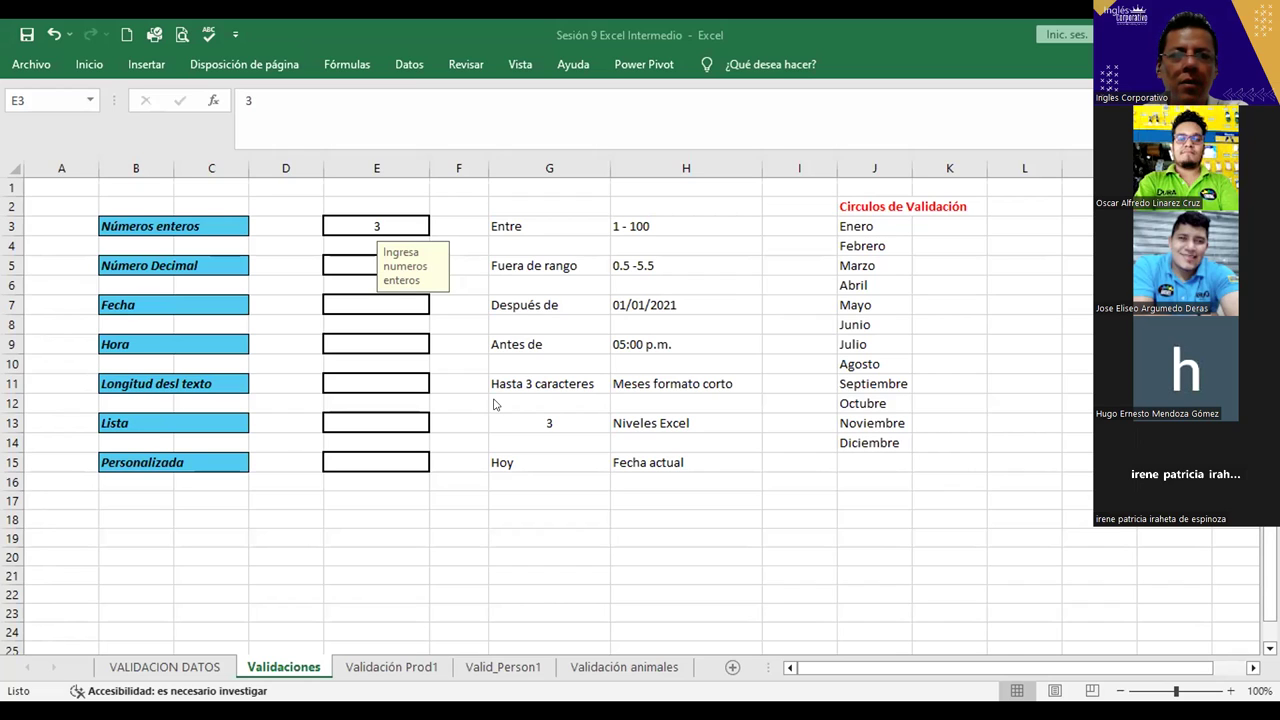
- Enter the test values 50, 99 and 100 in E3, each accepted
{"action": "left_click", "coordinate": [420, 224]}
{"action": "type", "text": "50"}
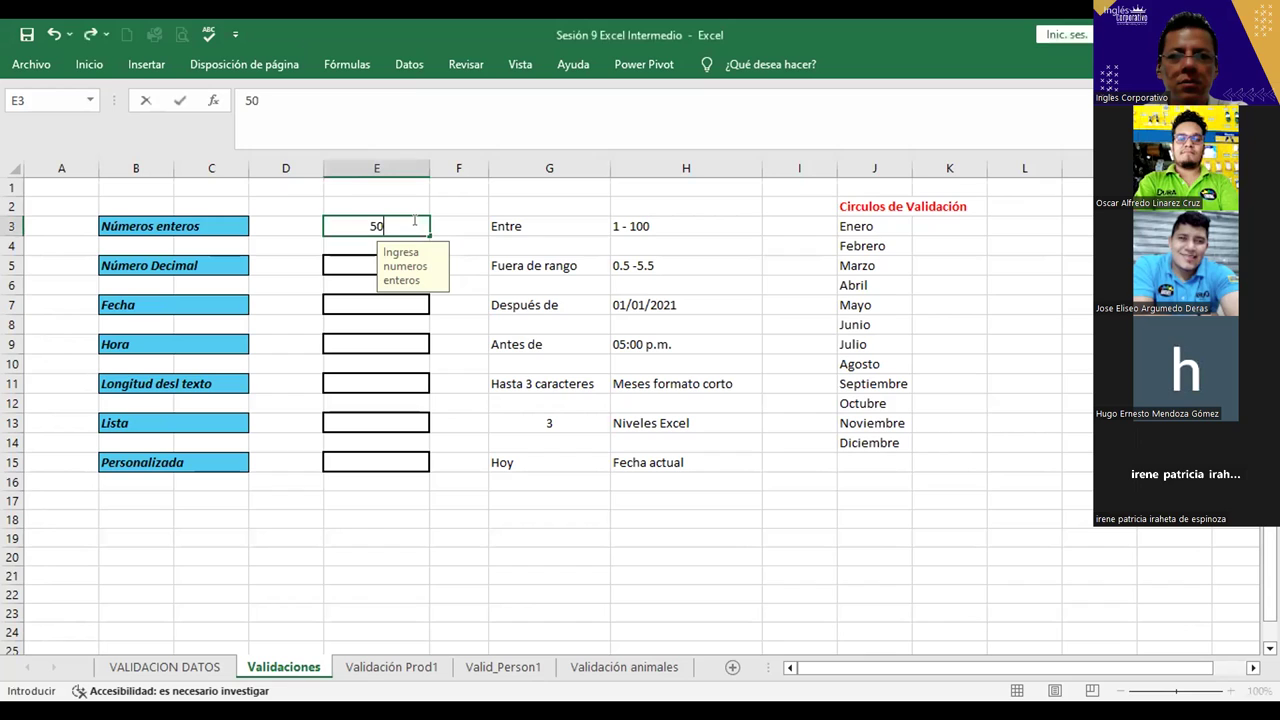
{"action": "key", "text": "Return"}
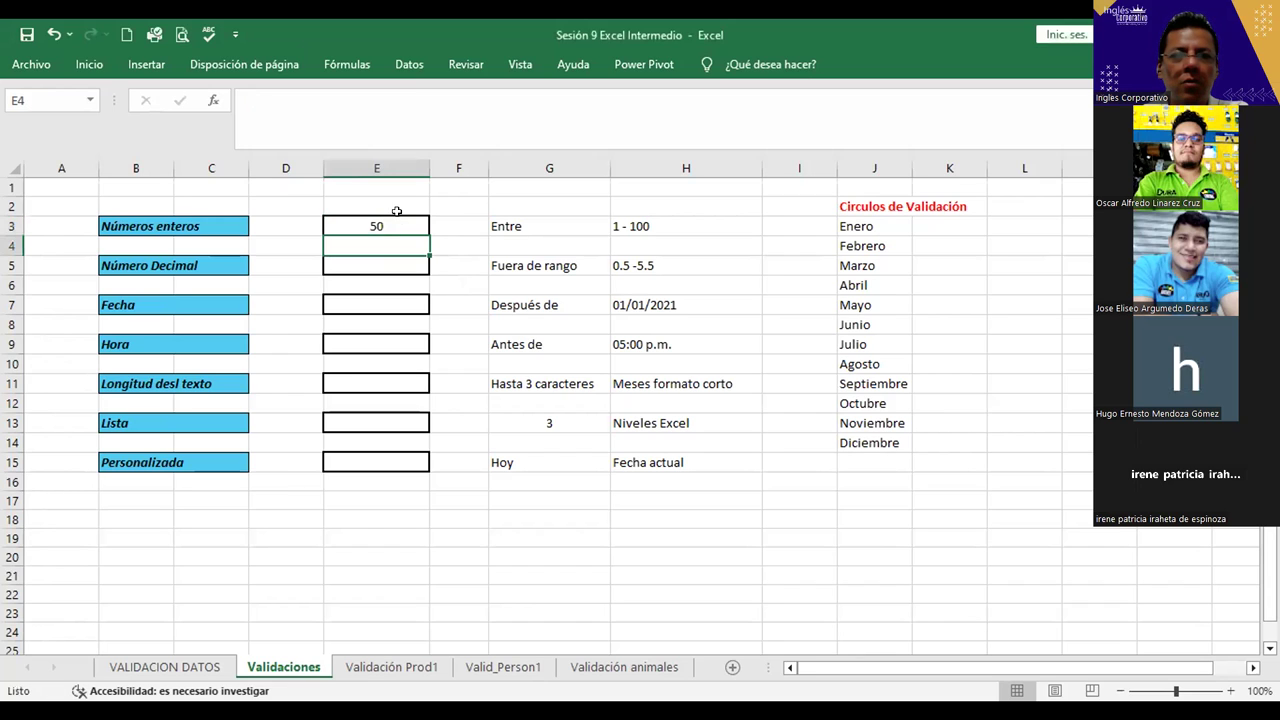
{"action": "left_click", "coordinate": [396, 226]}
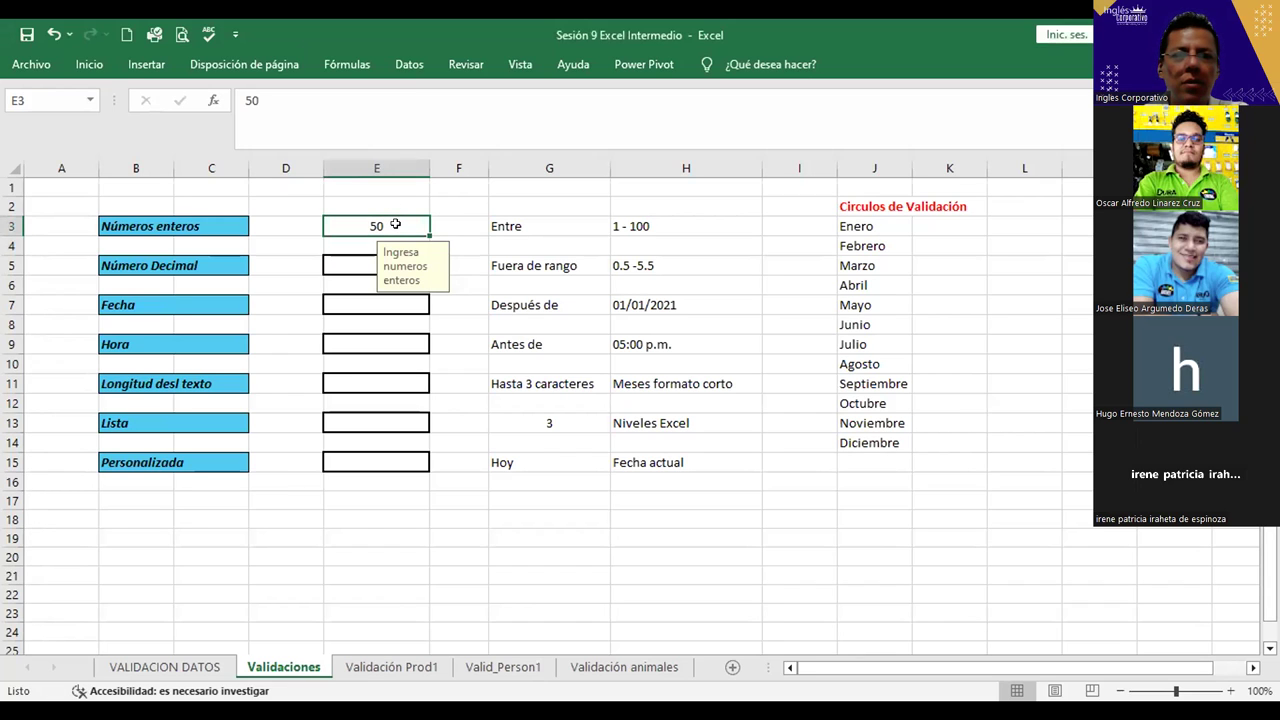
{"action": "type", "text": "999"}
{"action": "key", "text": "BackSpace"}
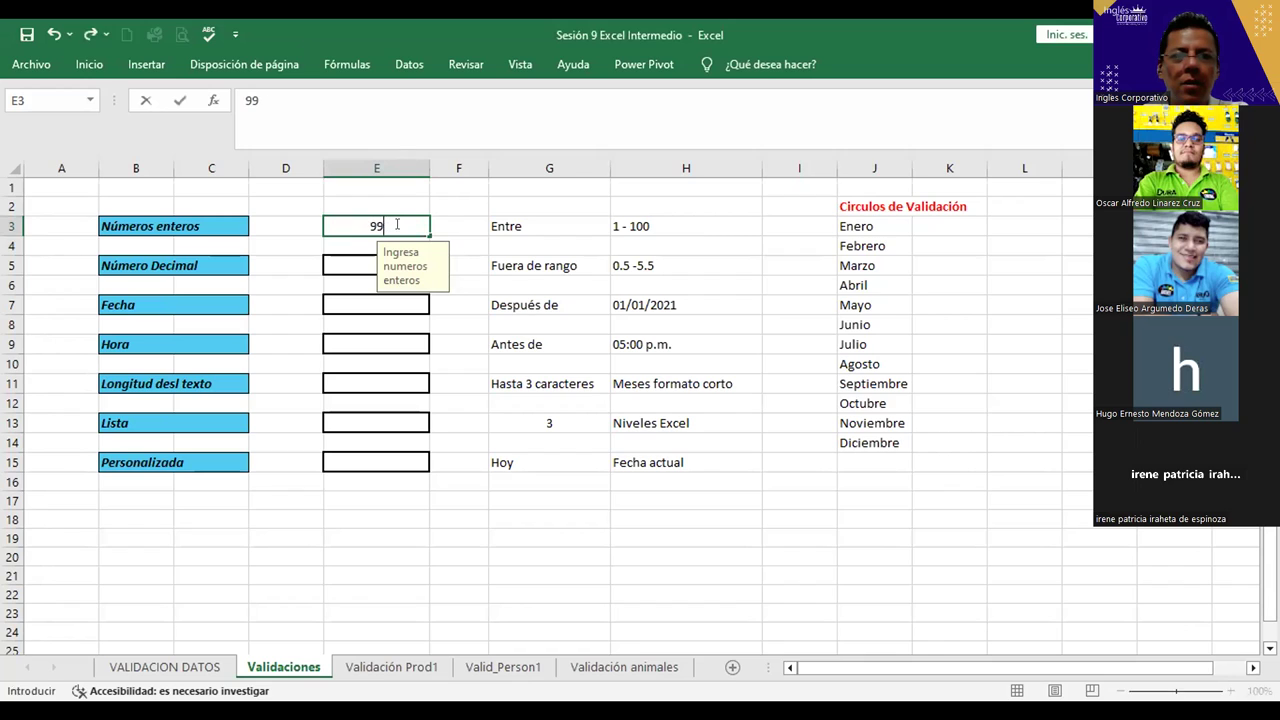
{"action": "key", "text": "Return"}
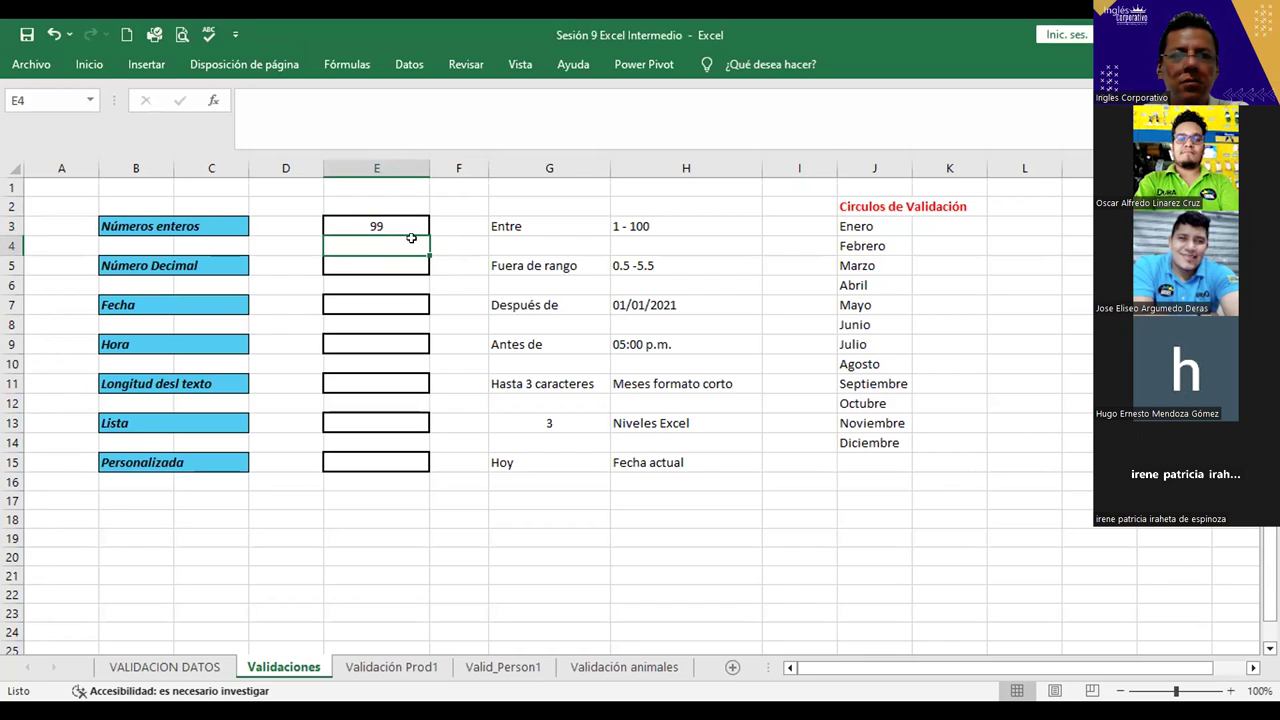
{"action": "left_click", "coordinate": [398, 224]}
{"action": "type", "text": "100"}
{"action": "key", "text": "Return"}
- Enter 101 in E3 to trigger the whole-number validation error
{"action": "left_click", "coordinate": [390, 225]}
{"action": "type", "text": "101"}
{"action": "key", "text": "Return"}
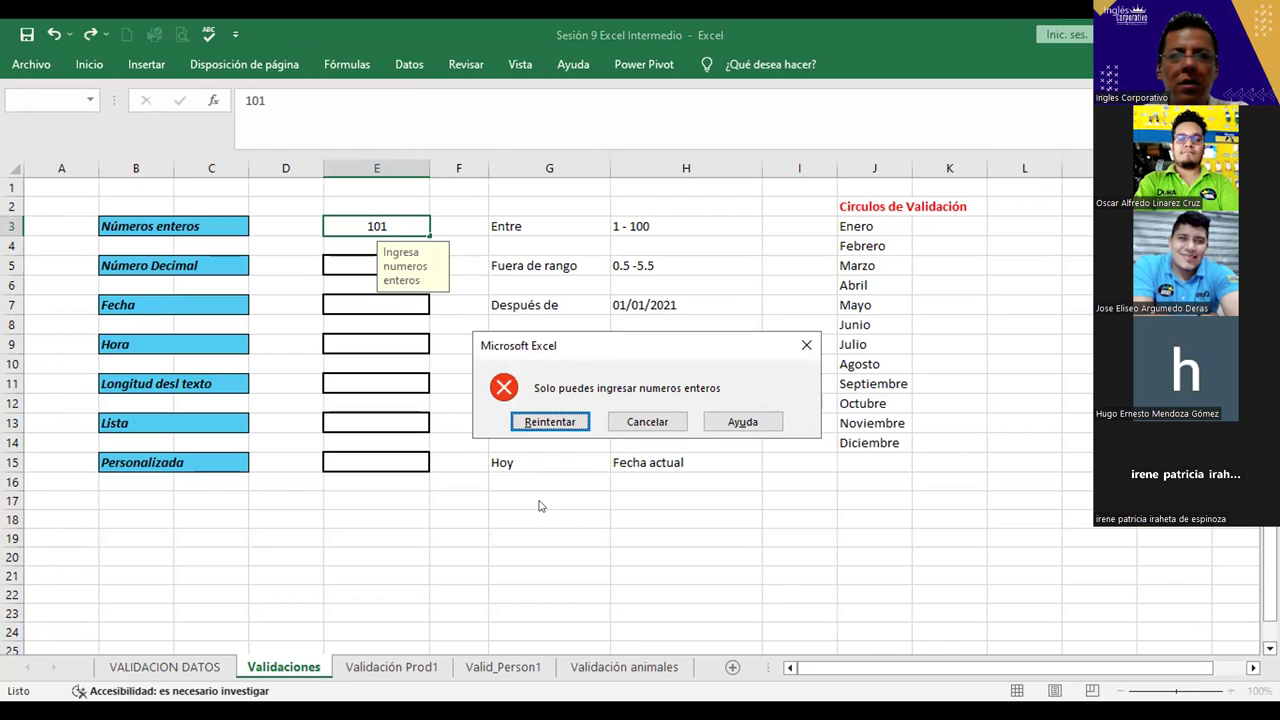
- Retry from the validation error and cancel the 101 entry, leaving E3 empty
{"action": "left_click", "coordinate": [550, 421]}
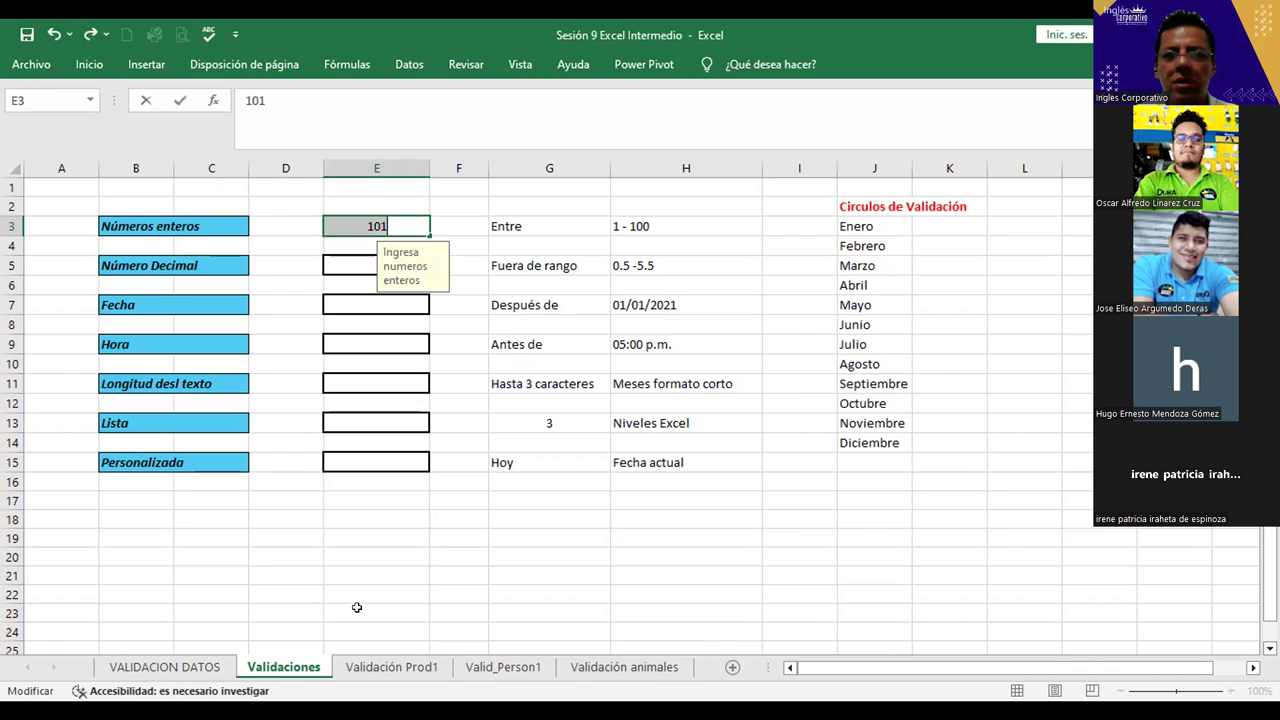
{"action": "key", "text": "Return"}
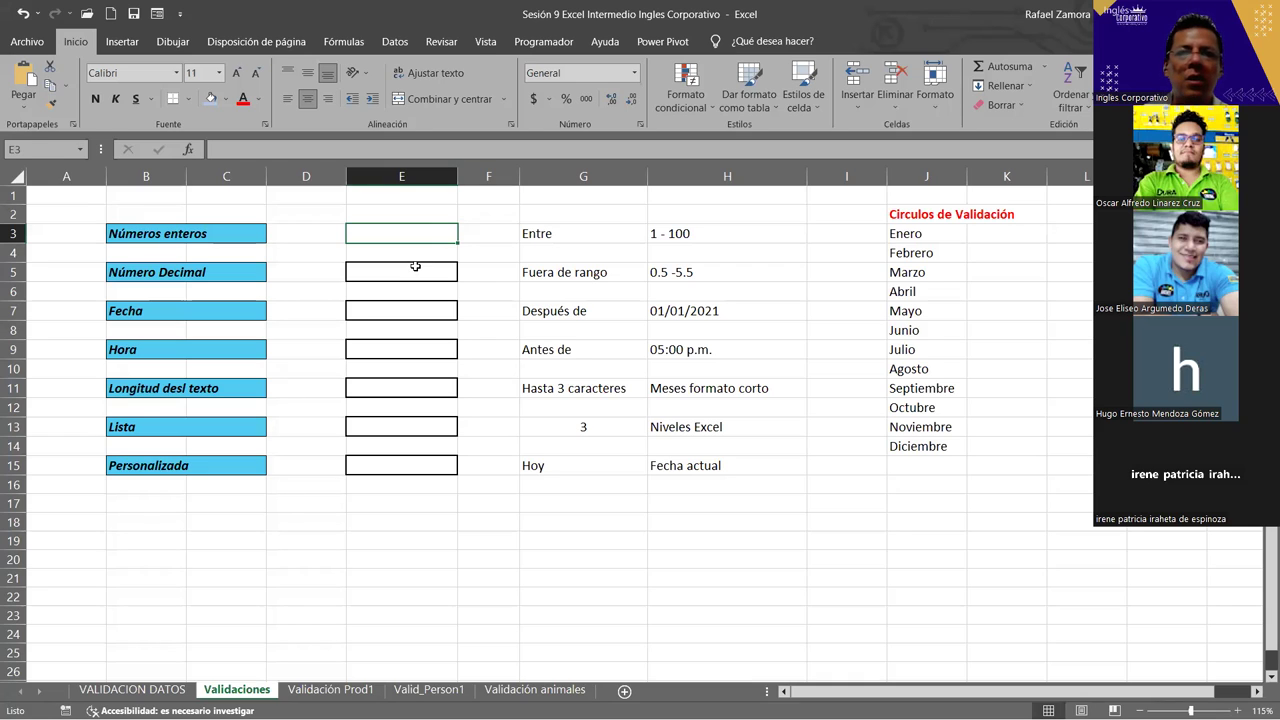
- In Data Validation for E3, allow Número entero between minimum 1 and maximum 100
{"action": "left_click", "coordinate": [405, 42]}
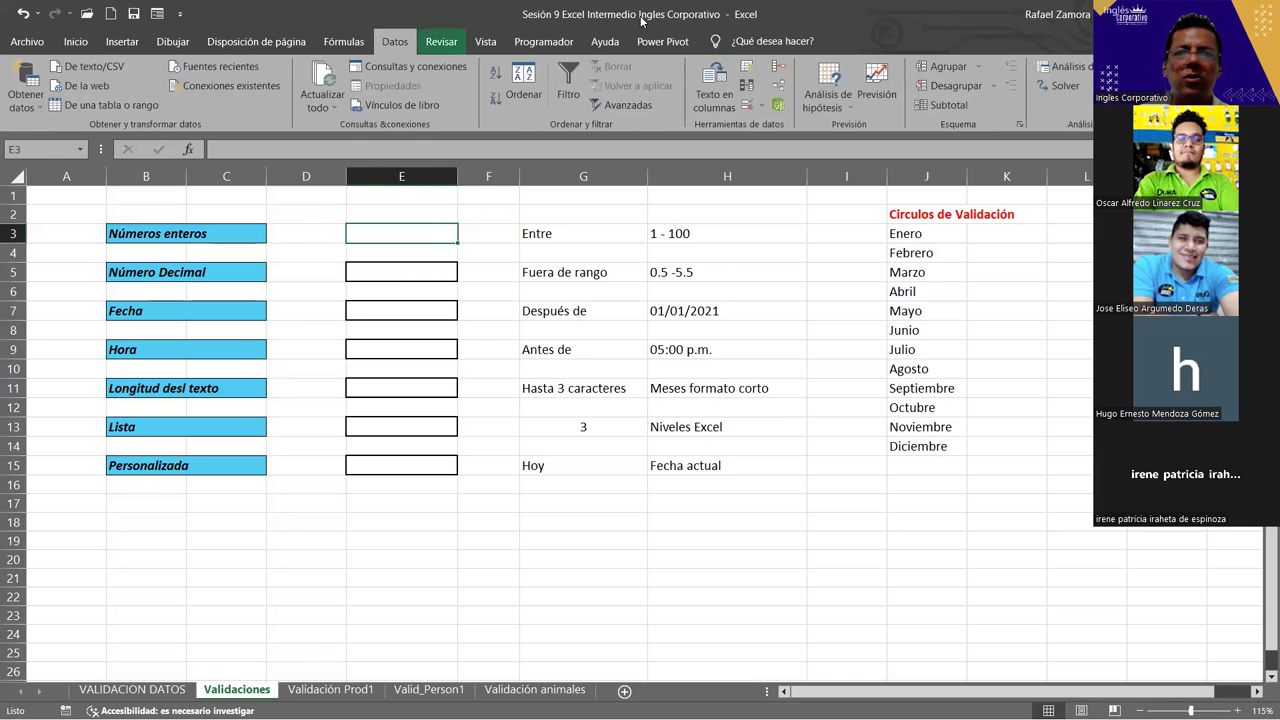
{"action": "left_click", "coordinate": [747, 107]}
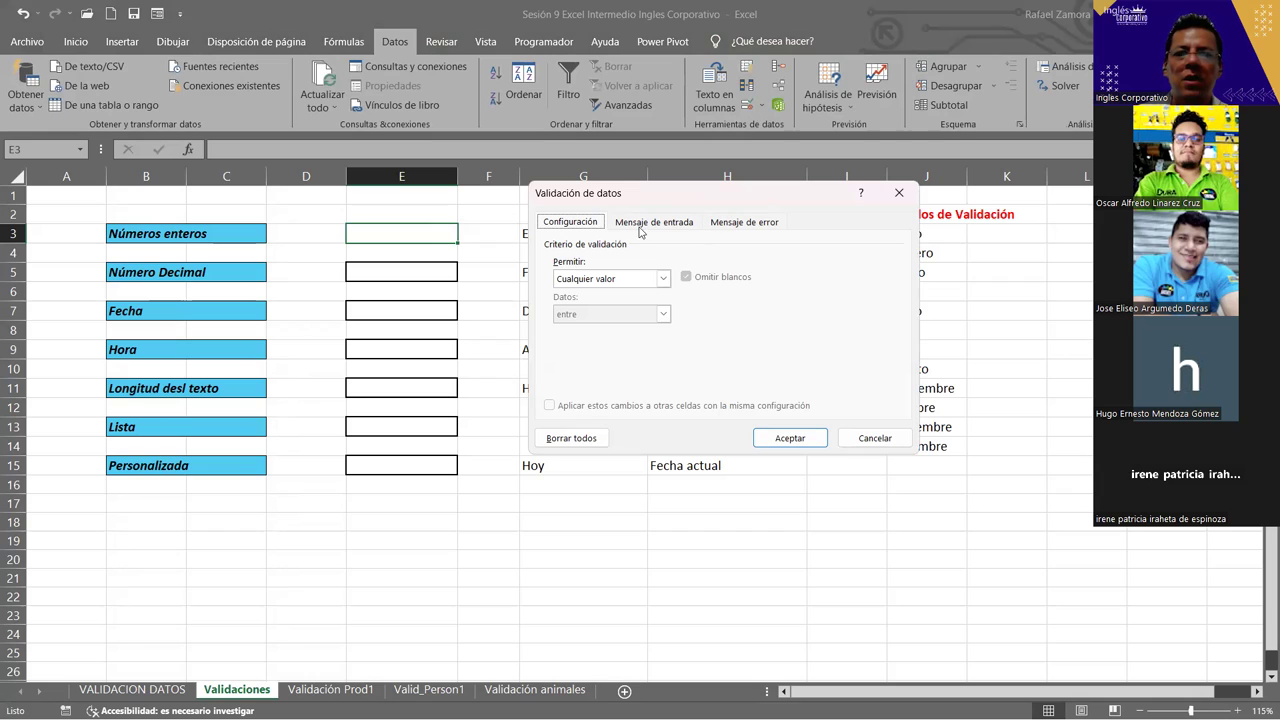
{"action": "left_click", "coordinate": [662, 278]}
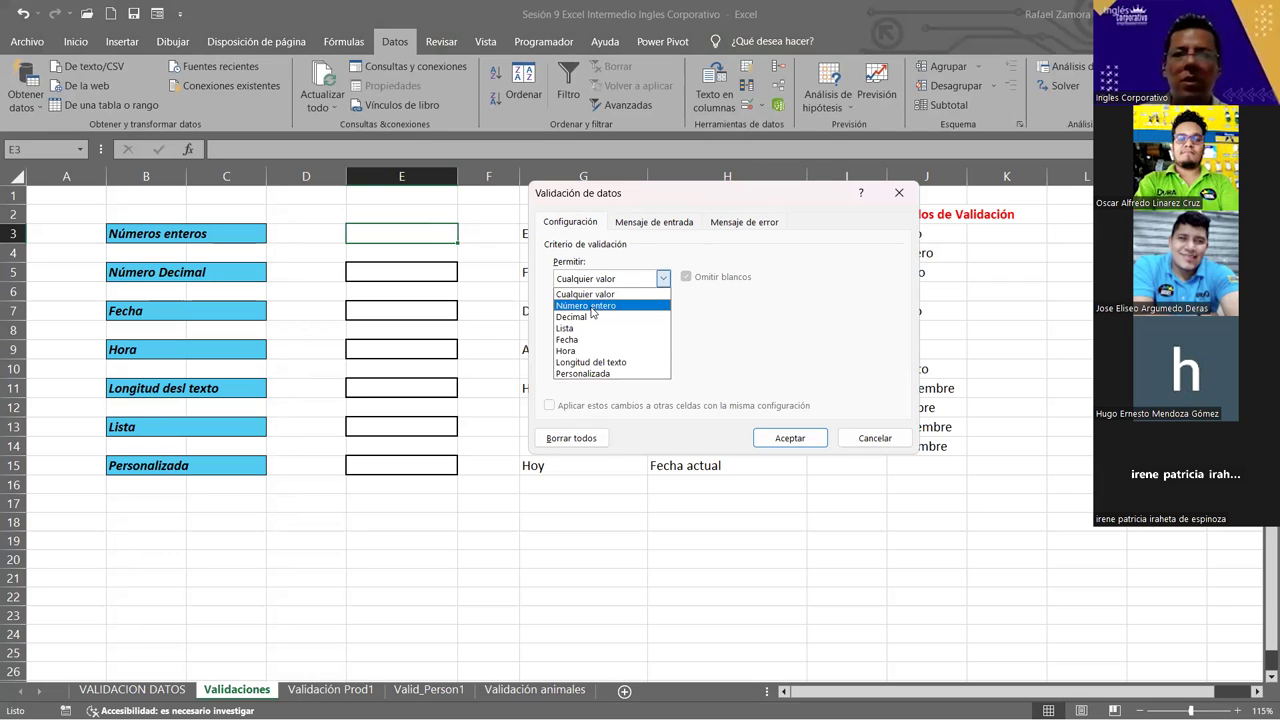
{"action": "left_click", "coordinate": [590, 306]}
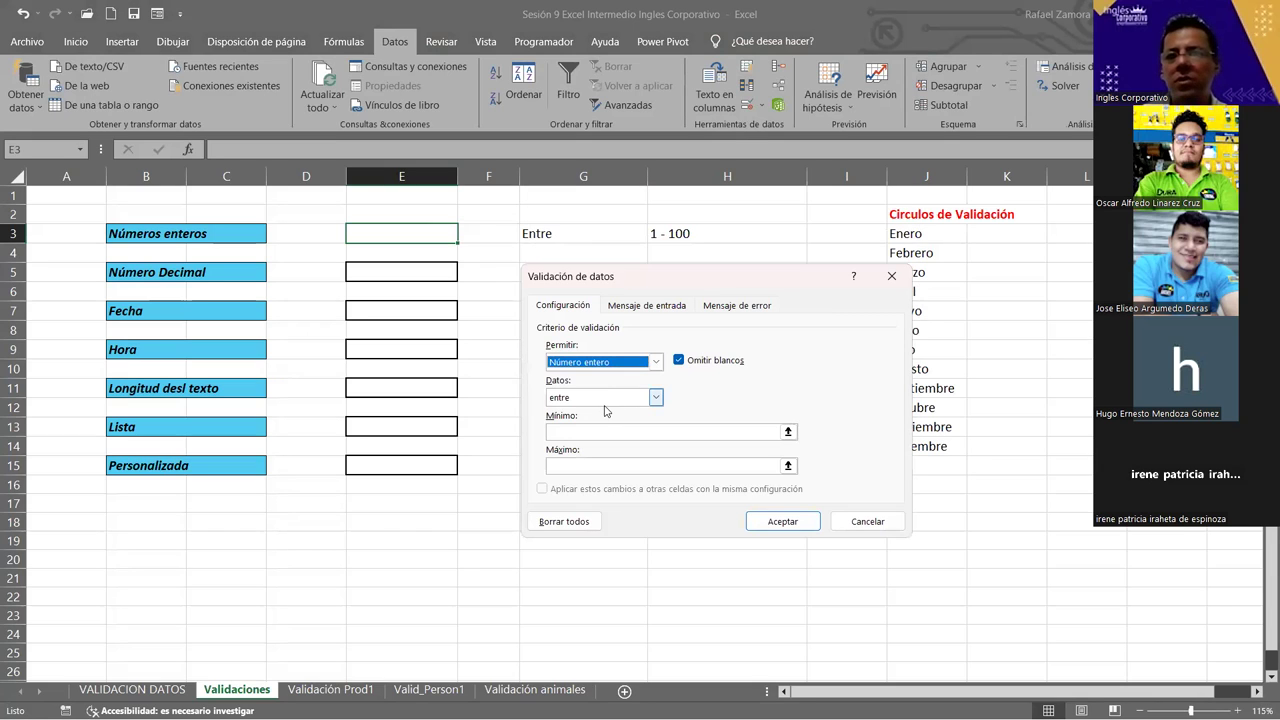
{"action": "left_click", "coordinate": [581, 431]}
{"action": "type", "text": "1"}
{"action": "left_click", "coordinate": [581, 464]}
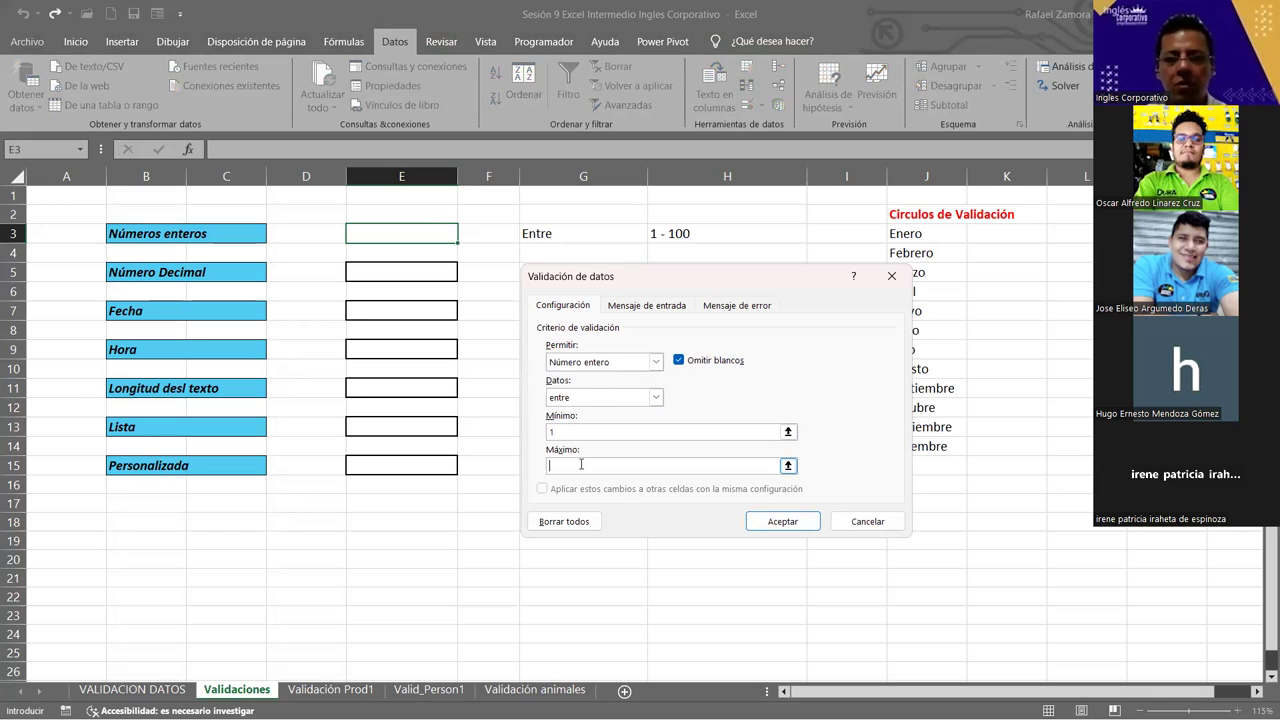
{"action": "type", "text": "100"}
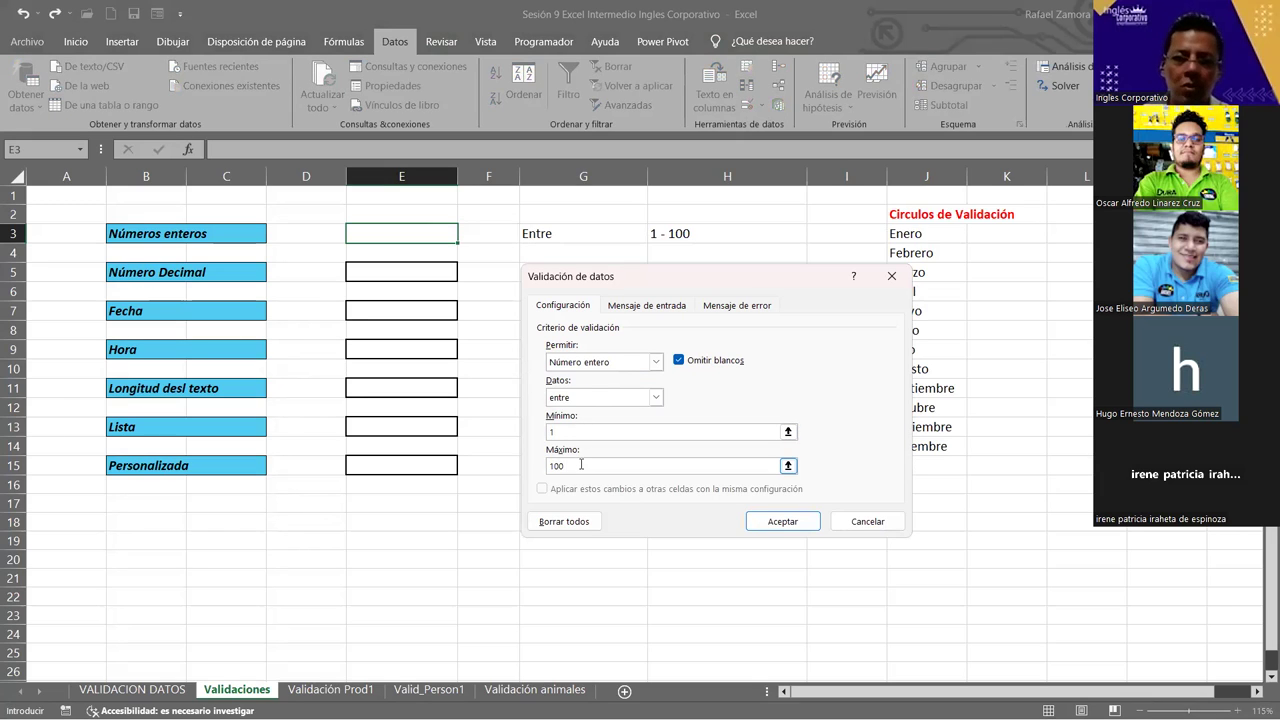
- Give E3 the input message 'Número Entero' reading 'Ingrese valor entero entre 1 y 100'
{"action": "left_click", "coordinate": [647, 306]}
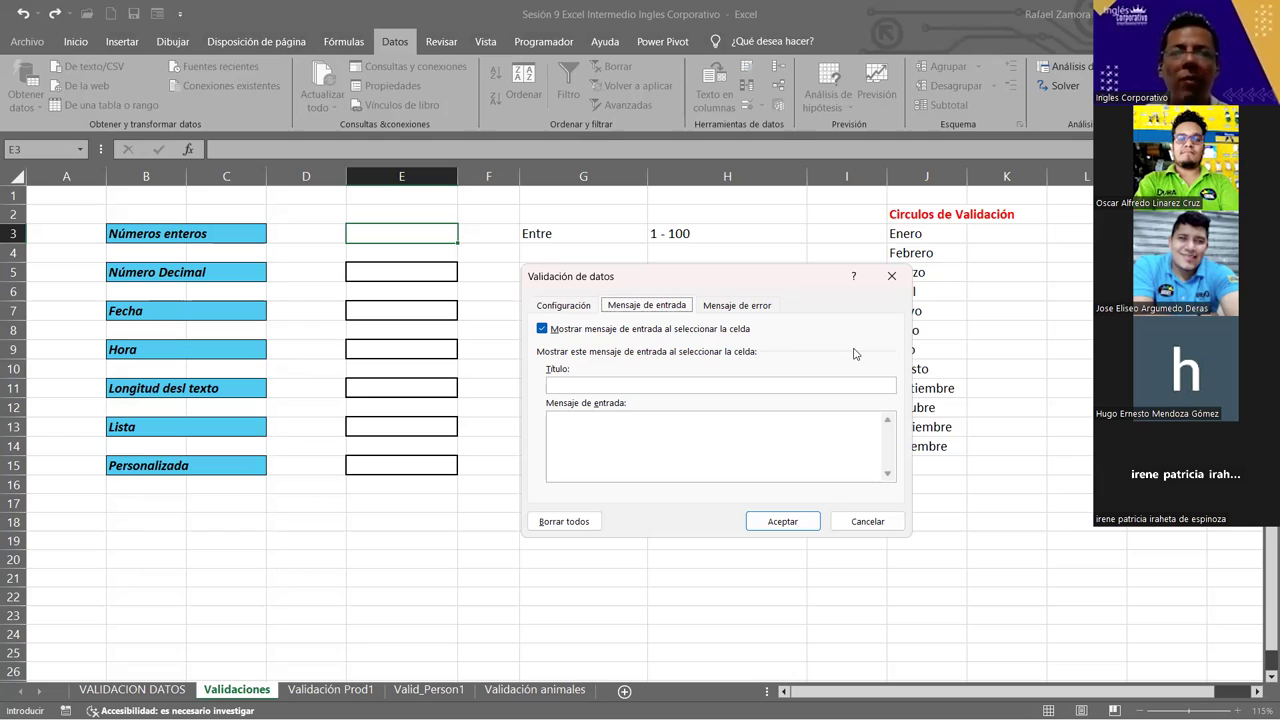
{"action": "left_click", "coordinate": [610, 386]}
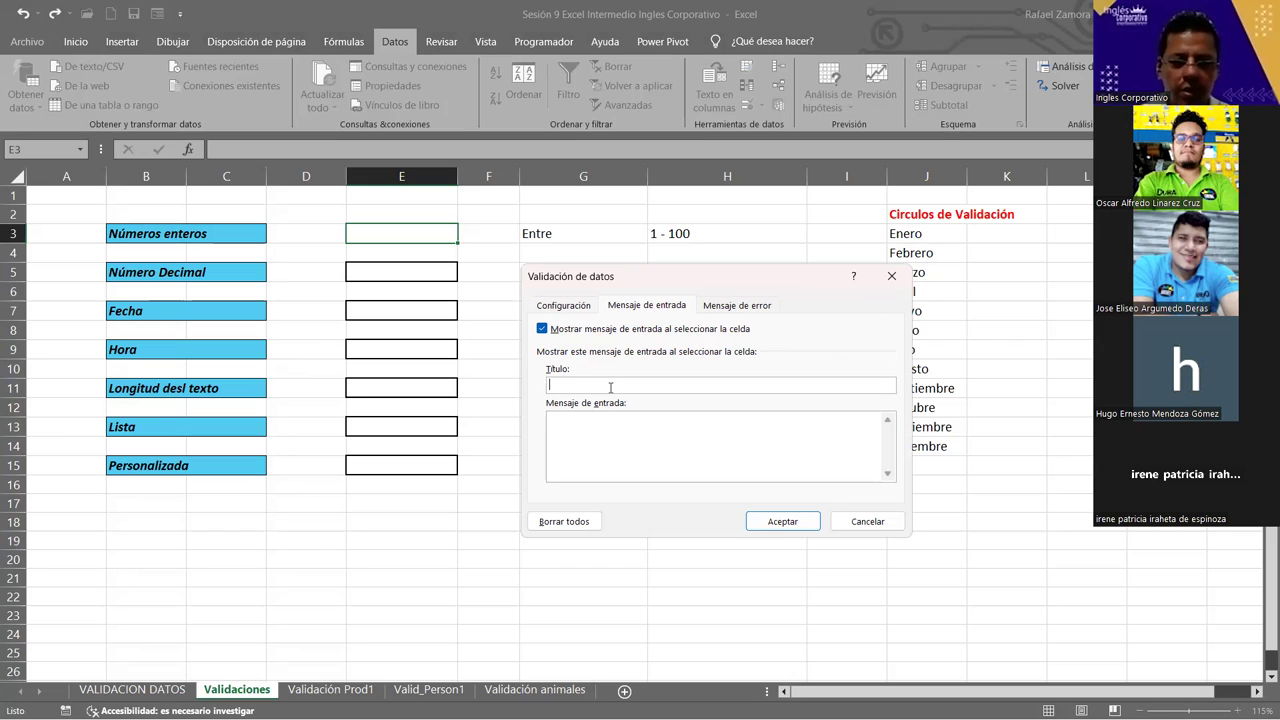
{"action": "type", "text": "Núm"}
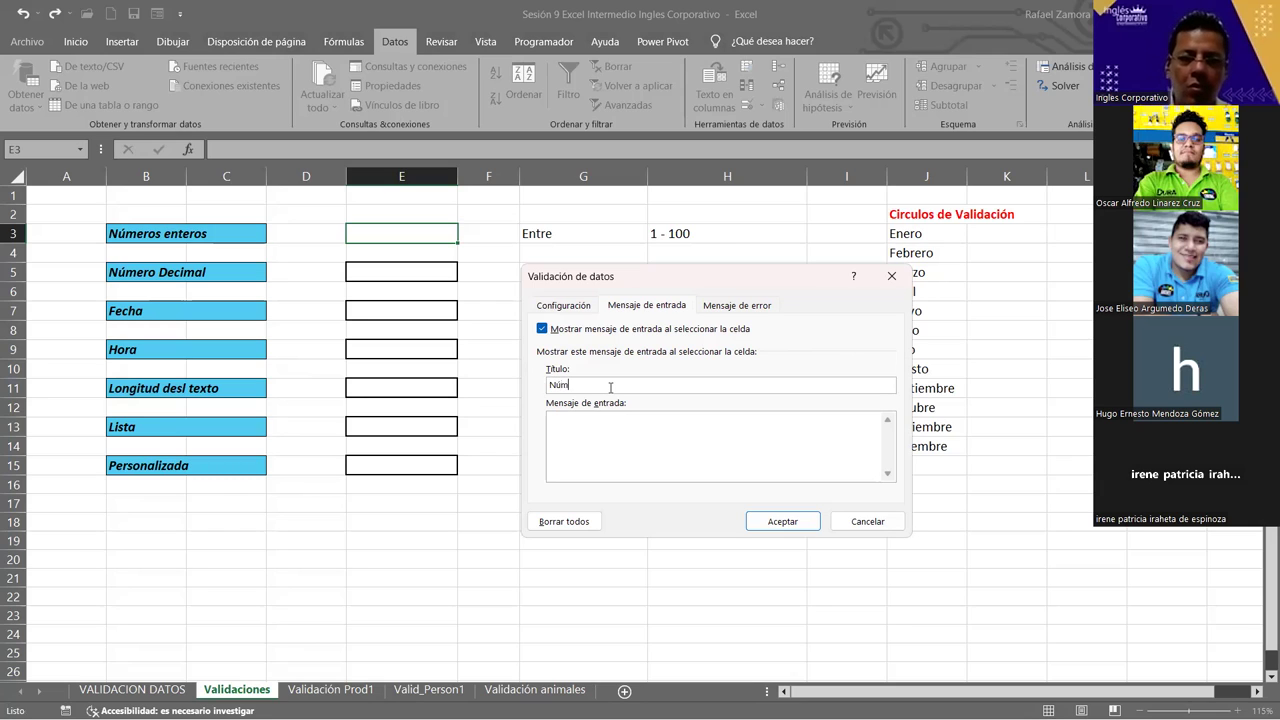
{"action": "type", "text": "ero "}
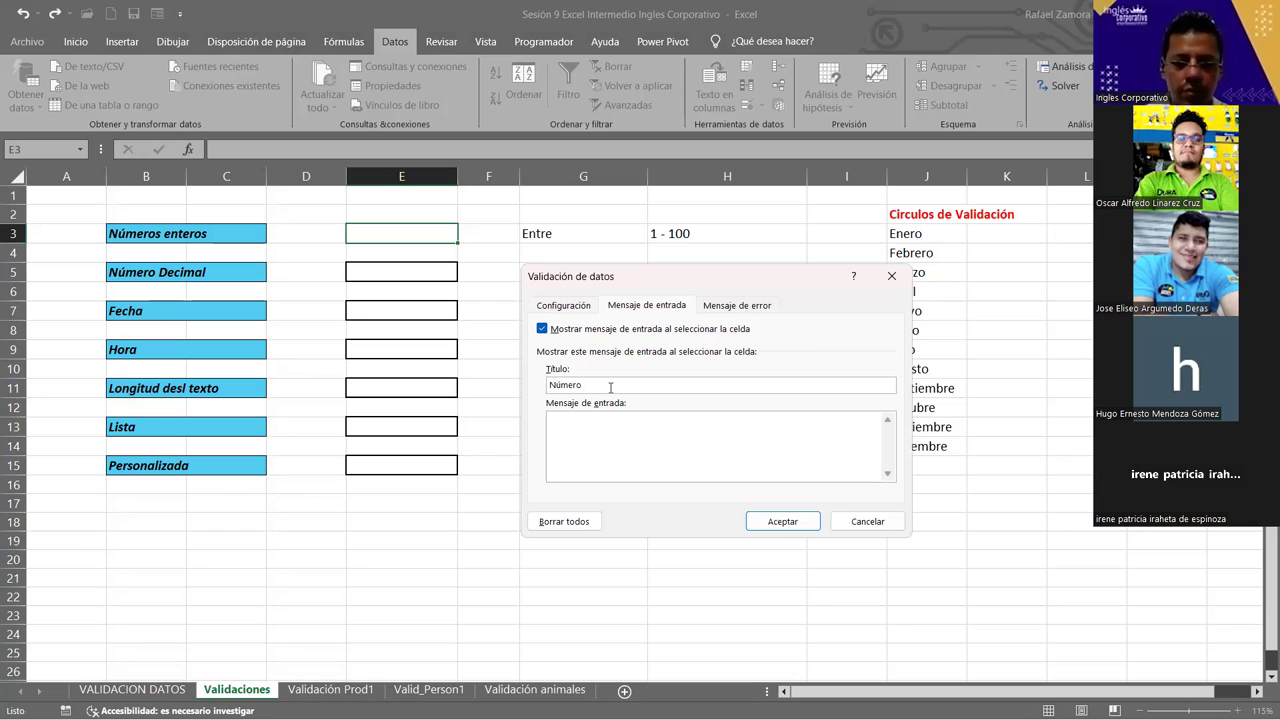
{"action": "type", "text": "Entero"}
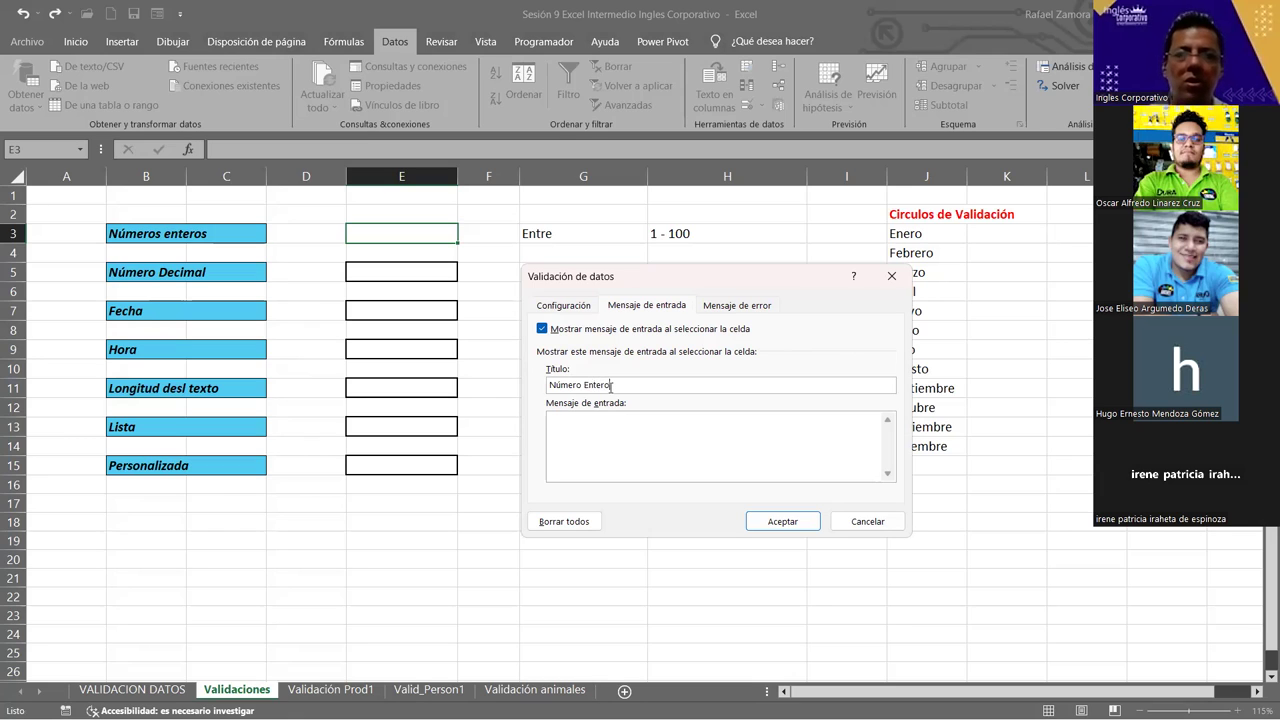
{"action": "left_click", "coordinate": [618, 425]}
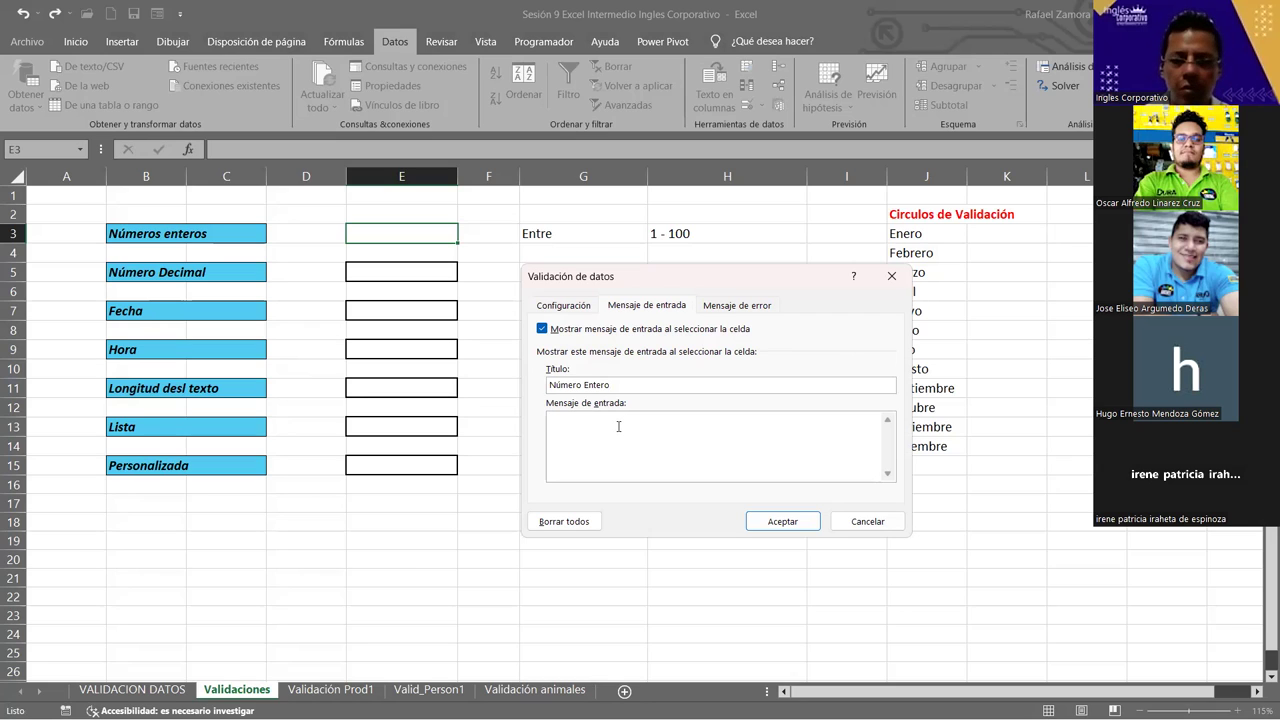
{"action": "type", "text": "Ingrese valor entero entre 1 y 100"}
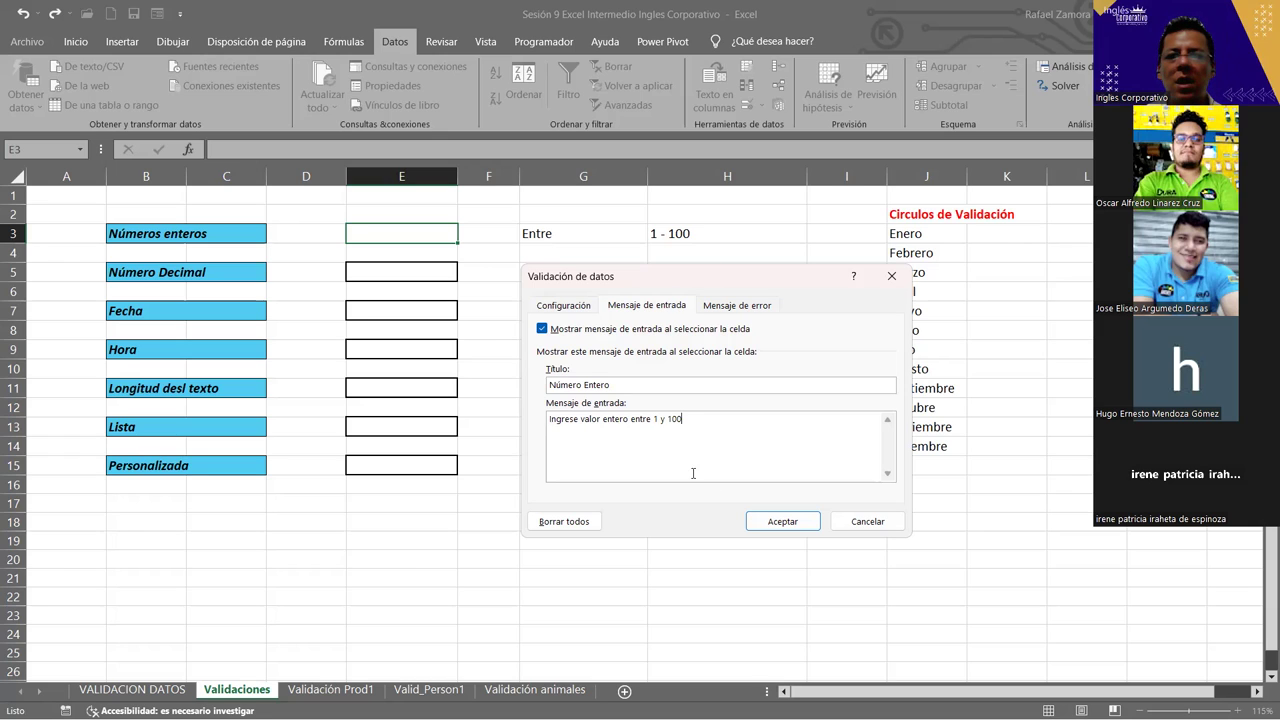
- Set the error alert style for E3 to Advertencia (warning)
{"action": "left_click", "coordinate": [728, 307]}
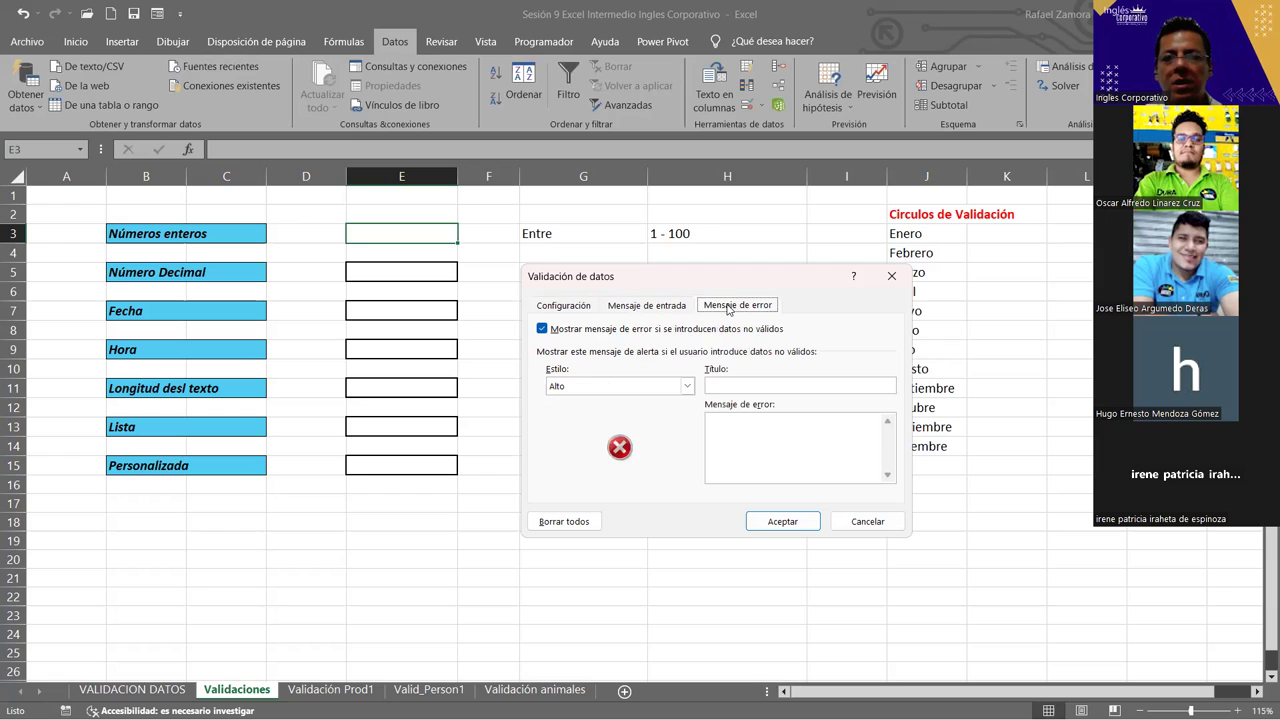
{"action": "left_click", "coordinate": [687, 389]}
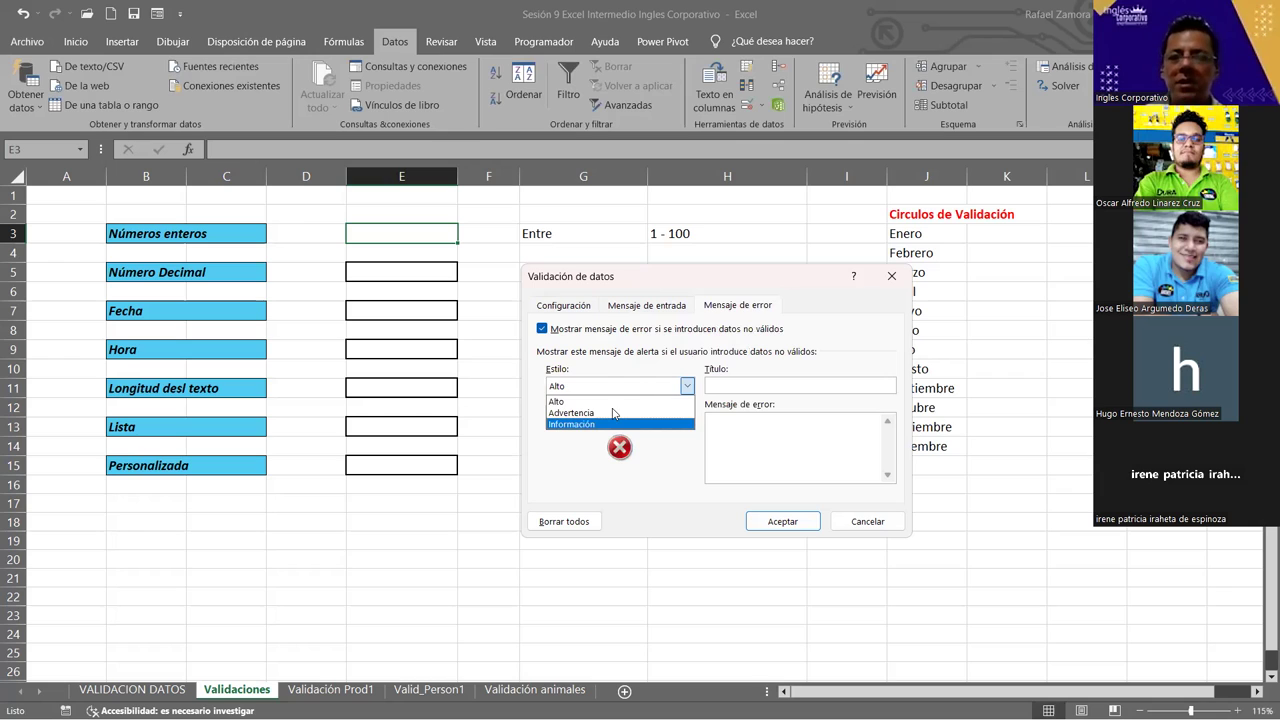
{"action": "left_click", "coordinate": [614, 413]}
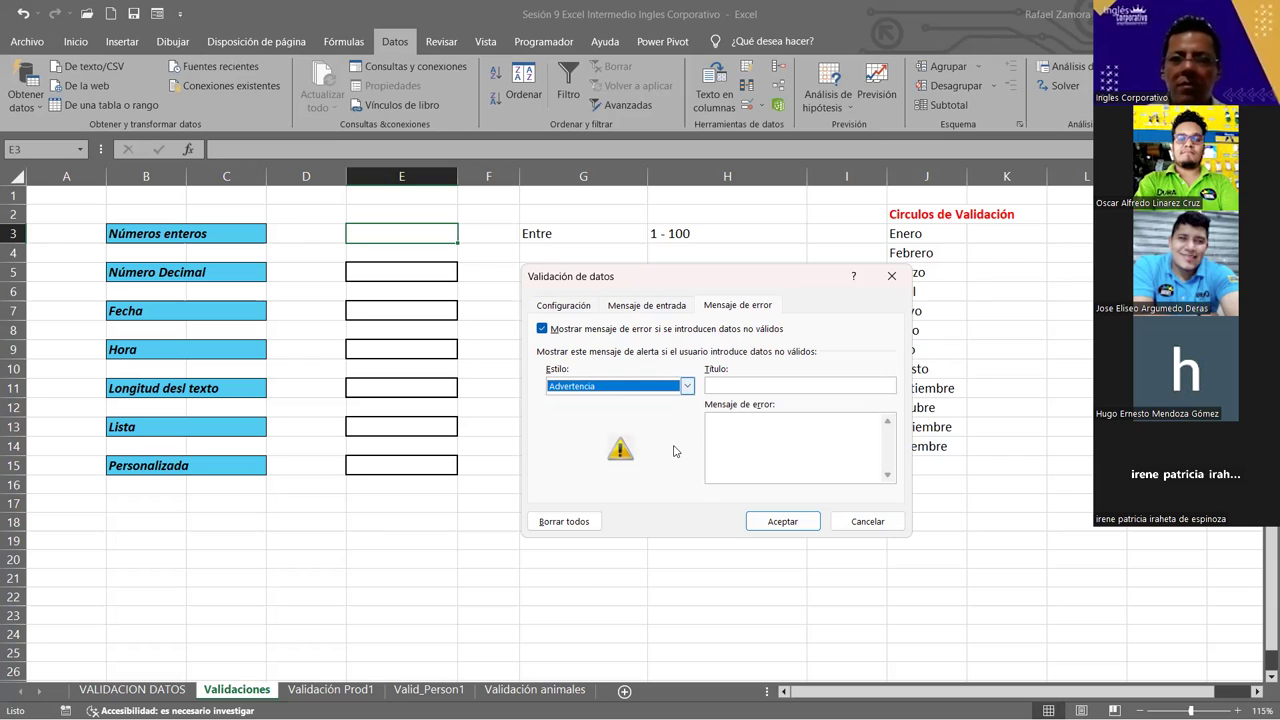
{"action": "key", "text": "alt+Down"}
{"action": "key", "text": "Escape"}
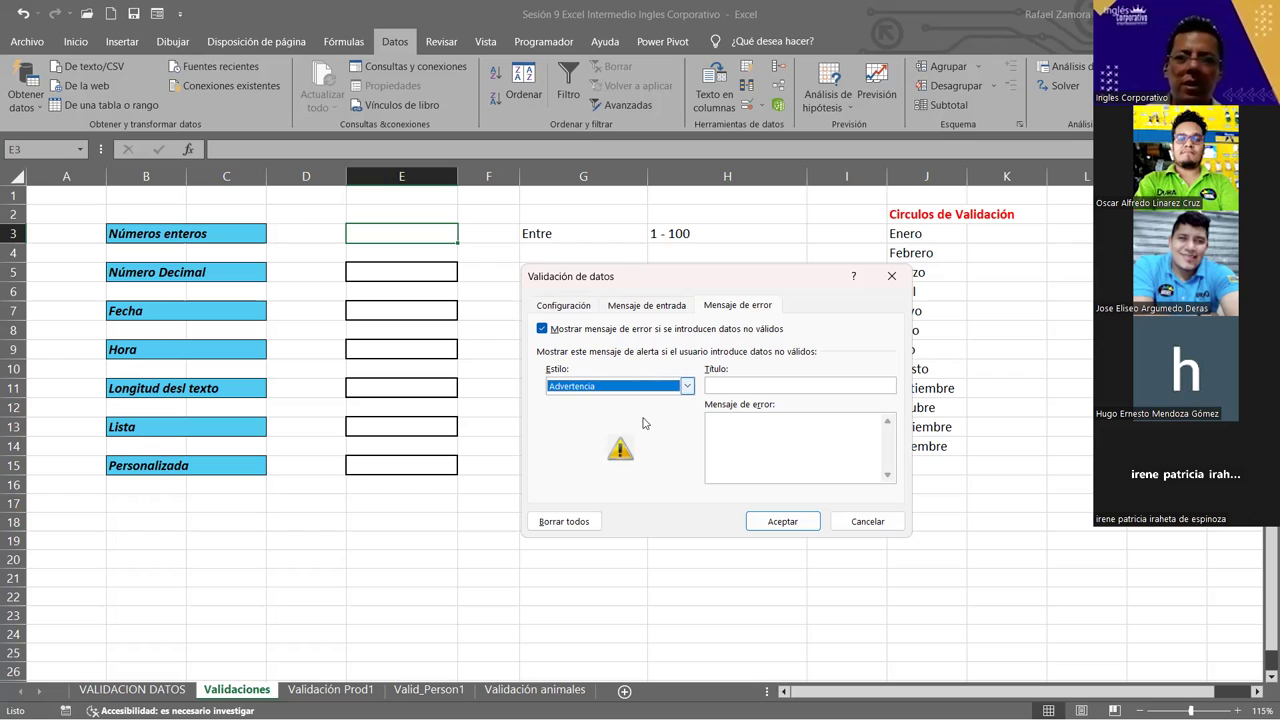
{"action": "left_click", "coordinate": [686, 388]}
{"action": "left_click", "coordinate": [751, 381]}
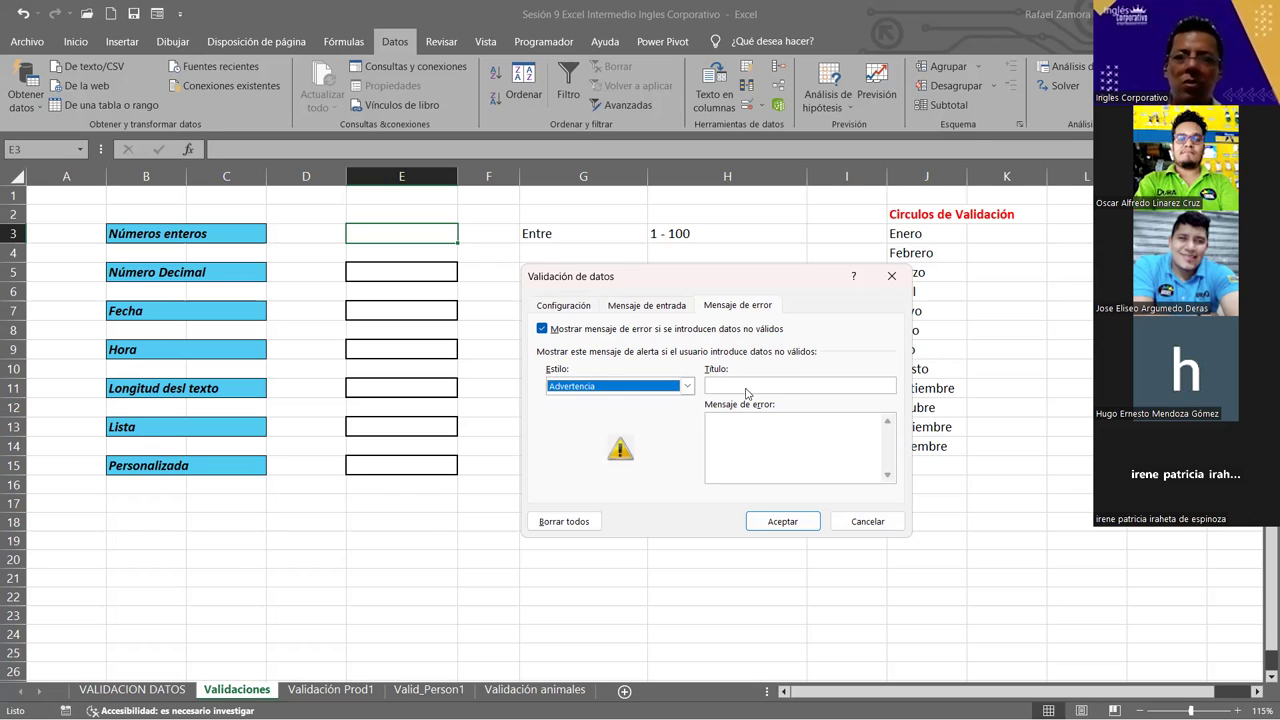
- Title the error alert 'ERROR' with message 'Revise datos ingresados' and apply the validation
{"action": "left_click", "coordinate": [749, 390]}
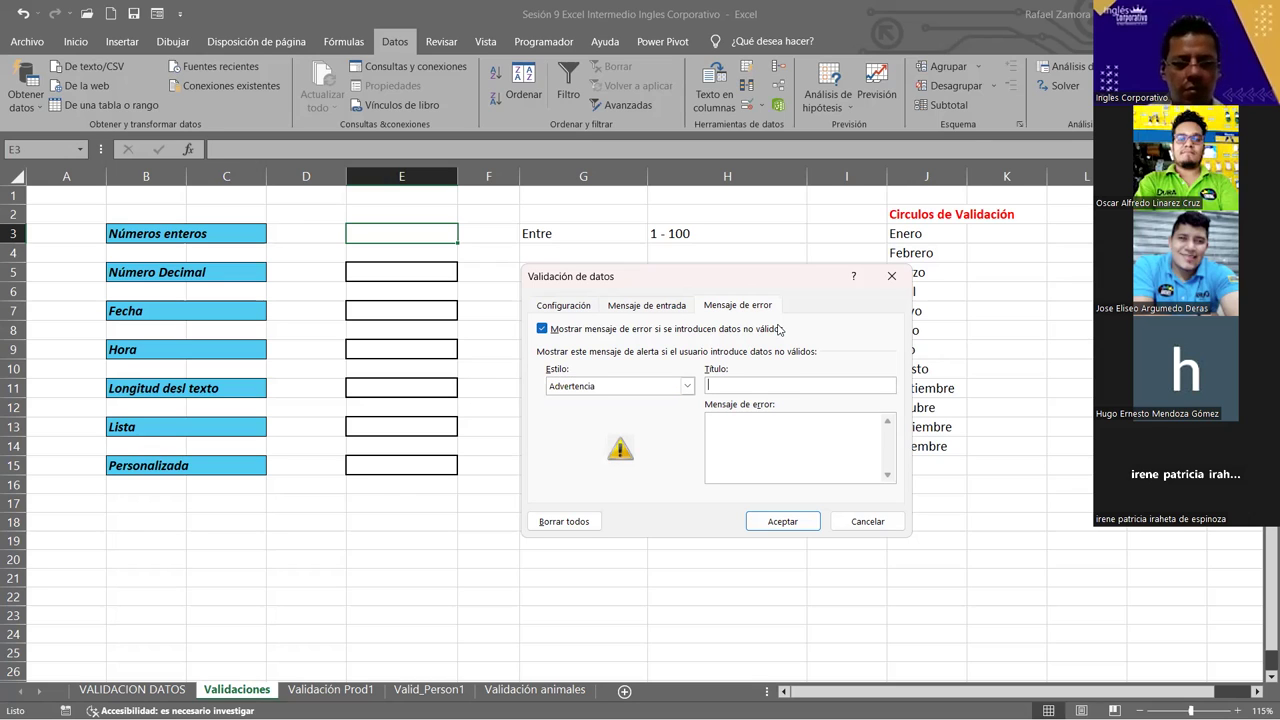
{"action": "type", "text": "ERROR"}
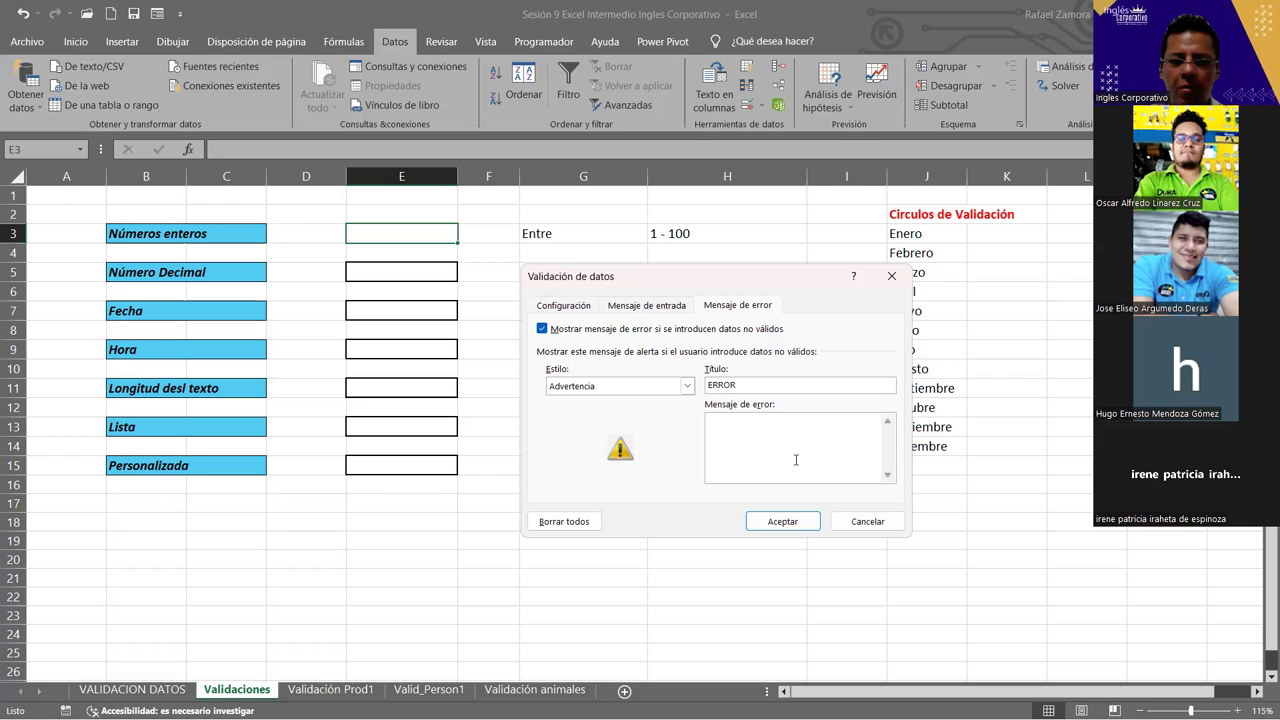
{"action": "type", "text": "Re"}
{"action": "type", "text": "vise"}
{"action": "type", "text": " da"}
{"action": "type", "text": "tos"}
{"action": "type", "text": " n"}
{"action": "type", "text": " ingresa"}
{"action": "type", "text": "do"}
{"action": "type", "text": "s"}
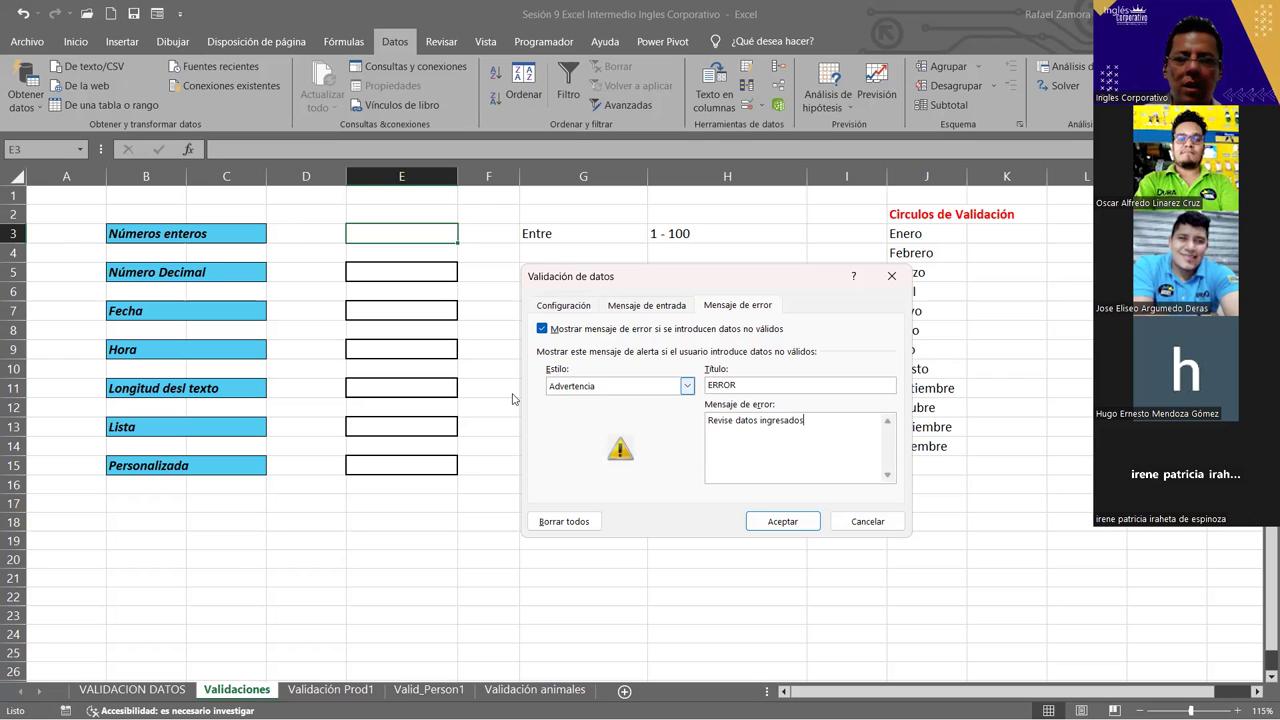
{"action": "left_click", "coordinate": [650, 306]}
{"action": "left_click", "coordinate": [572, 302]}
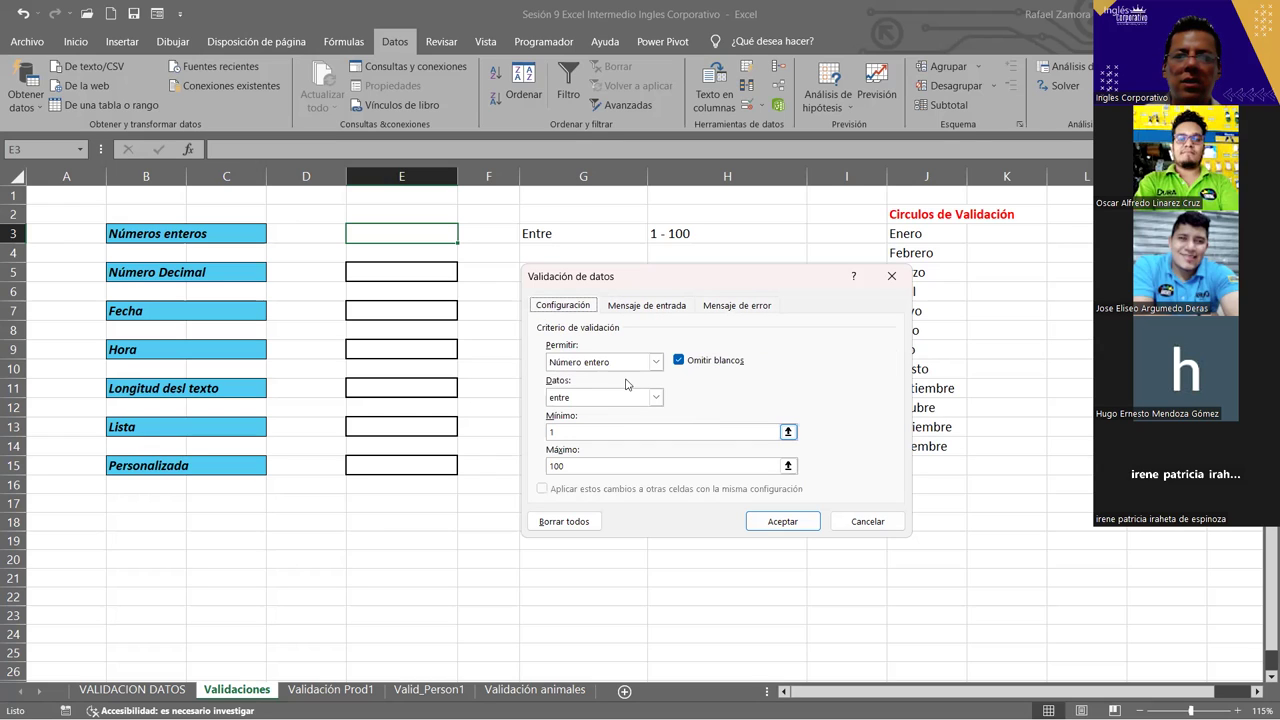
{"action": "left_click", "coordinate": [814, 527]}
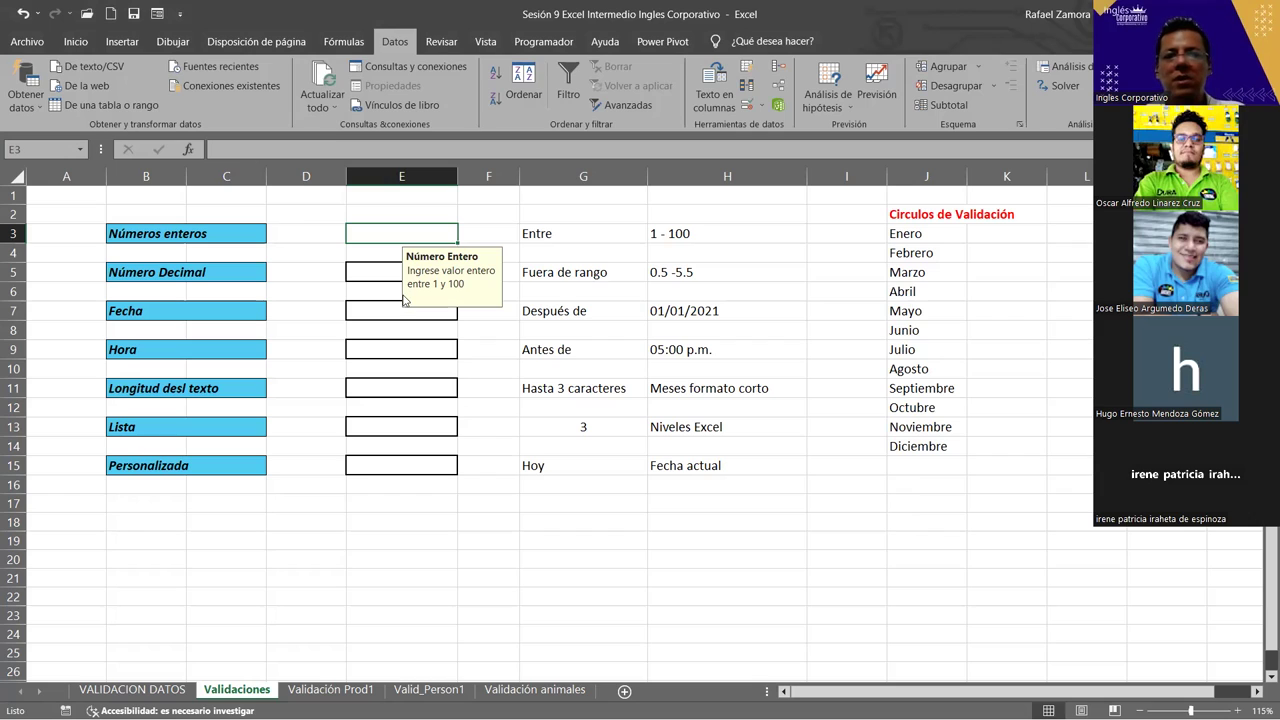
- Back in E3, try entries 10 and 50, then commit 90
{"action": "left_click", "coordinate": [790, 296]}
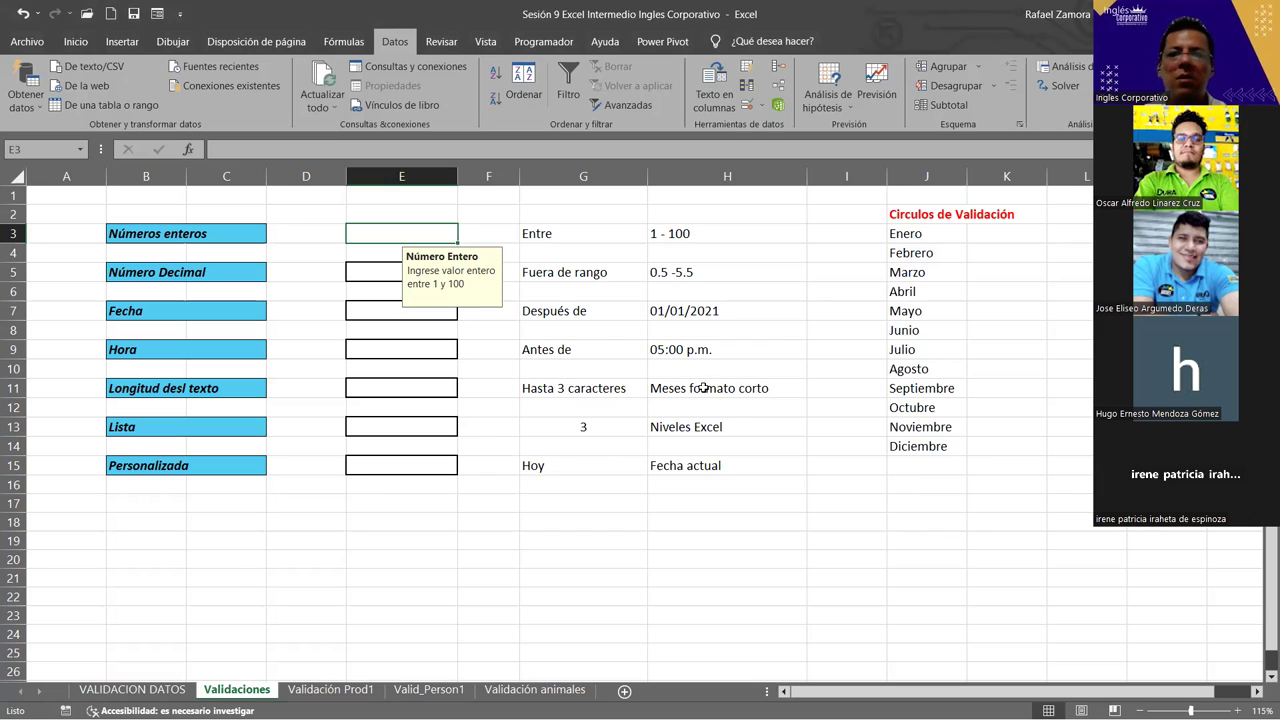
{"action": "left_click", "coordinate": [772, 313]}
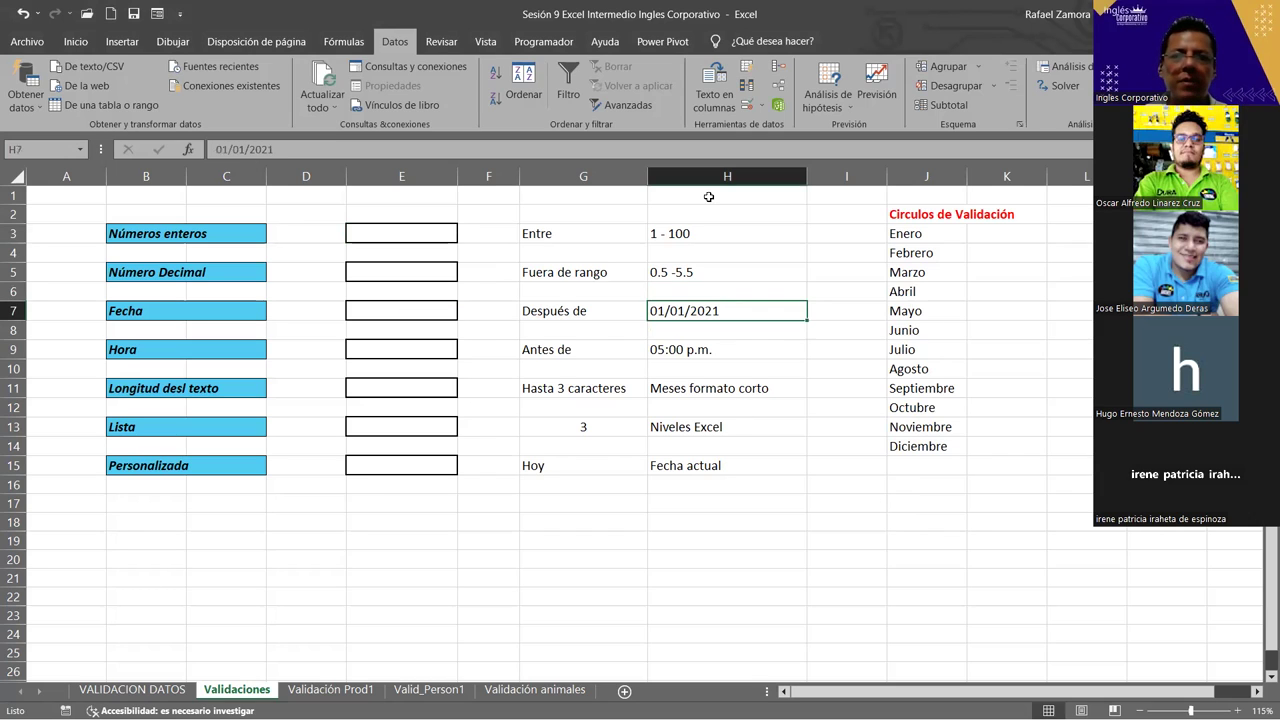
{"action": "left_click", "coordinate": [427, 229]}
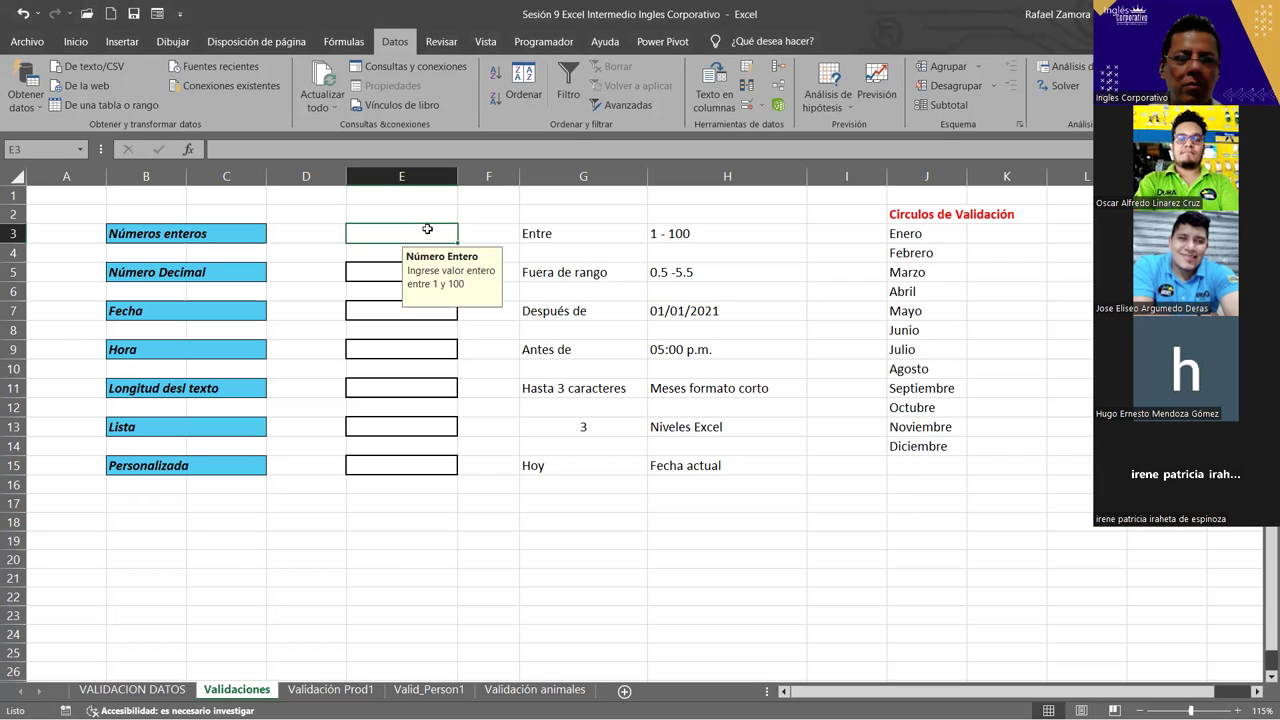
{"action": "type", "text": "10"}
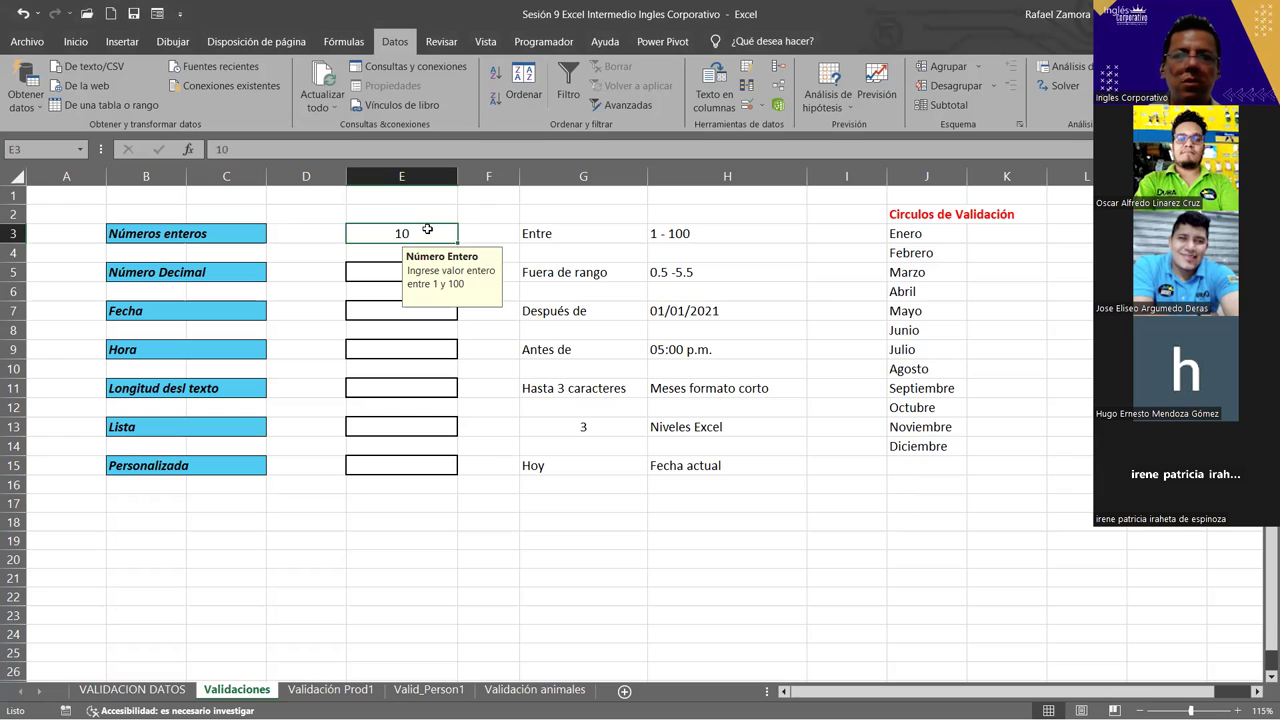
{"action": "key", "text": "BackSpace"}
{"action": "key", "text": "BackSpace"}
{"action": "type", "text": "50"}
{"action": "key", "text": "BackSpace"}
{"action": "key", "text": "BackSpace"}
{"action": "type", "text": "80"}
{"action": "type", "text": "90"}
{"action": "key", "text": "Return"}
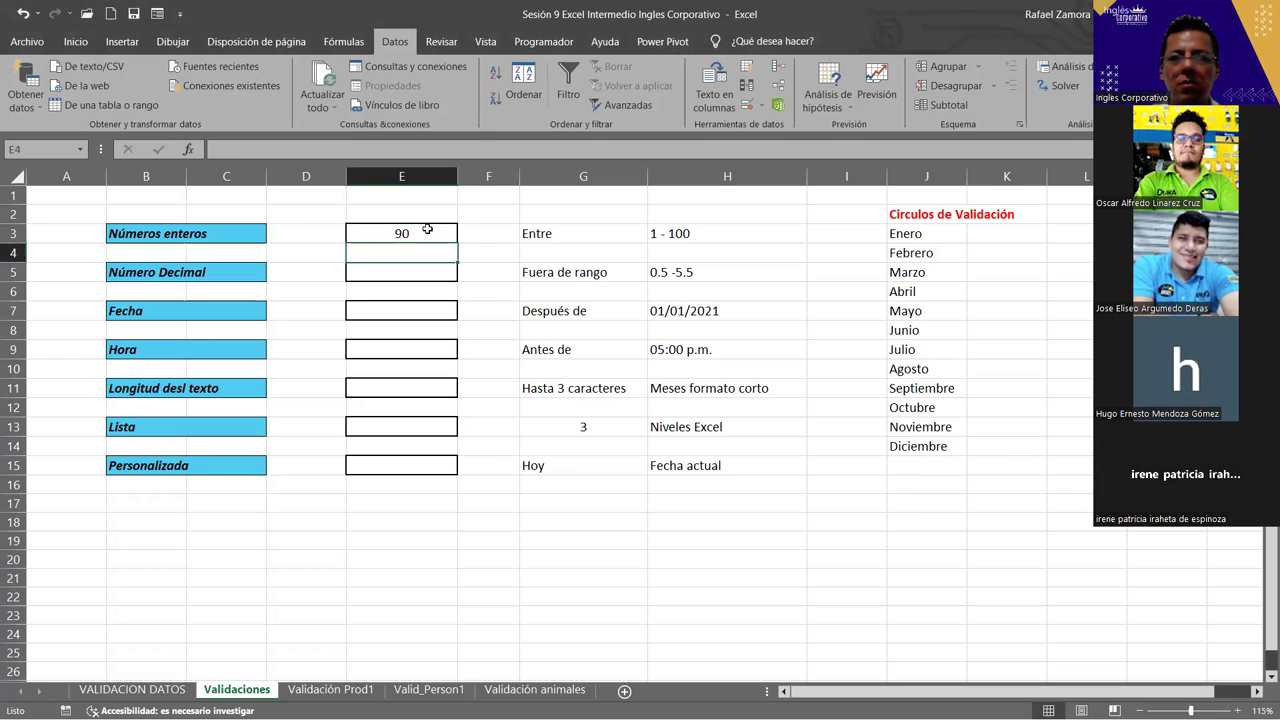
- Enter 101 in E3 and keep it despite the ERROR warning
{"action": "left_click", "coordinate": [427, 230]}
{"action": "type", "text": "100"}
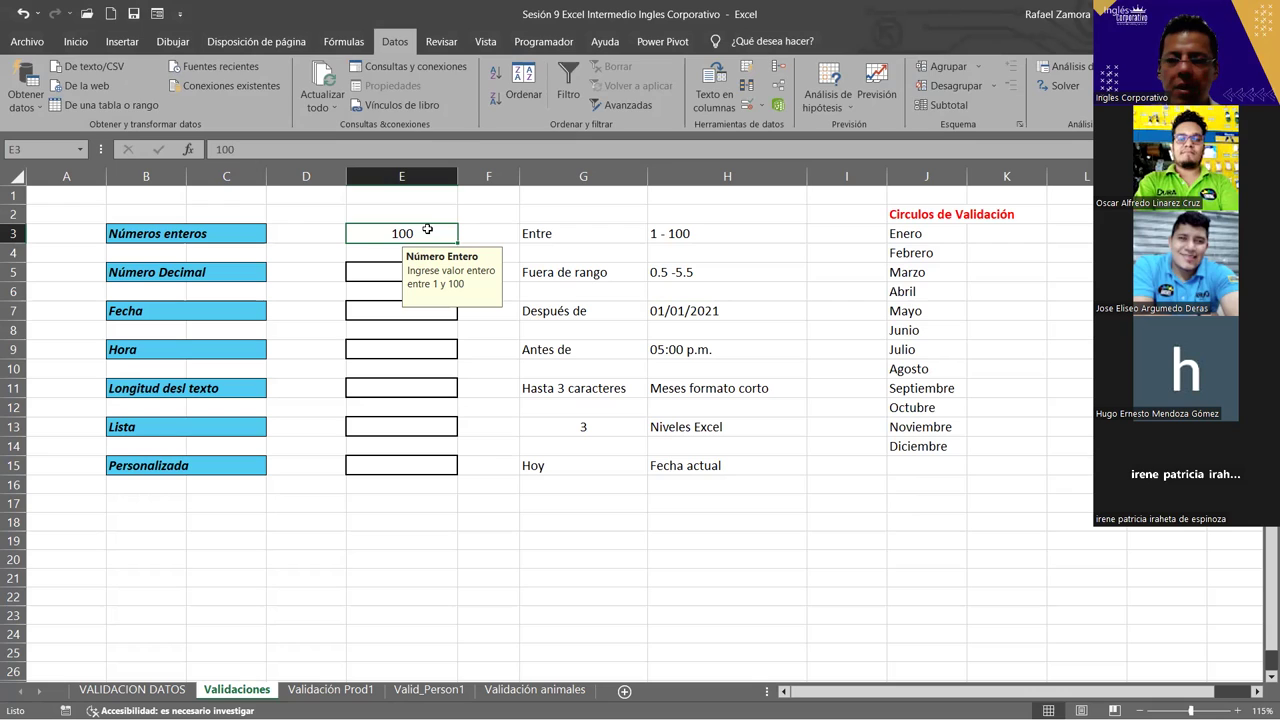
{"action": "type", "text": "101"}
{"action": "key", "text": "Return"}
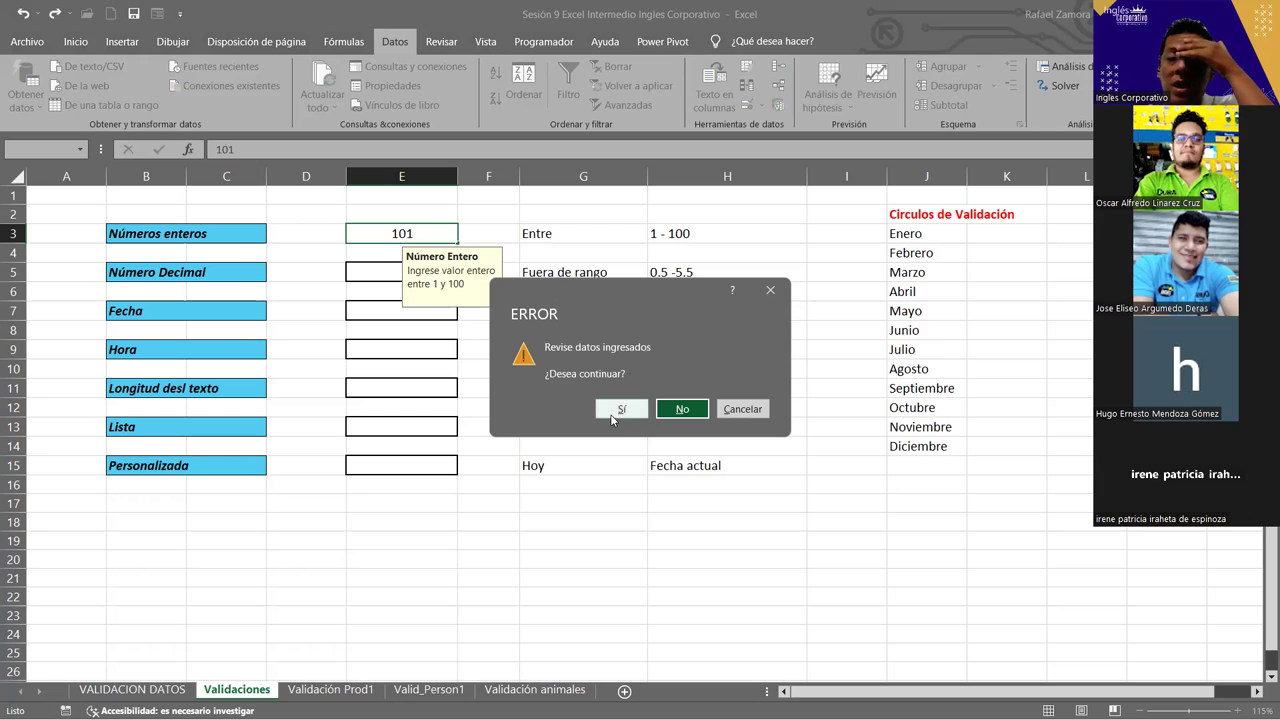
{"action": "left_click_drag", "start_coordinate": [613, 418], "coordinate": [510, 225]}
{"action": "key", "text": "Return"}
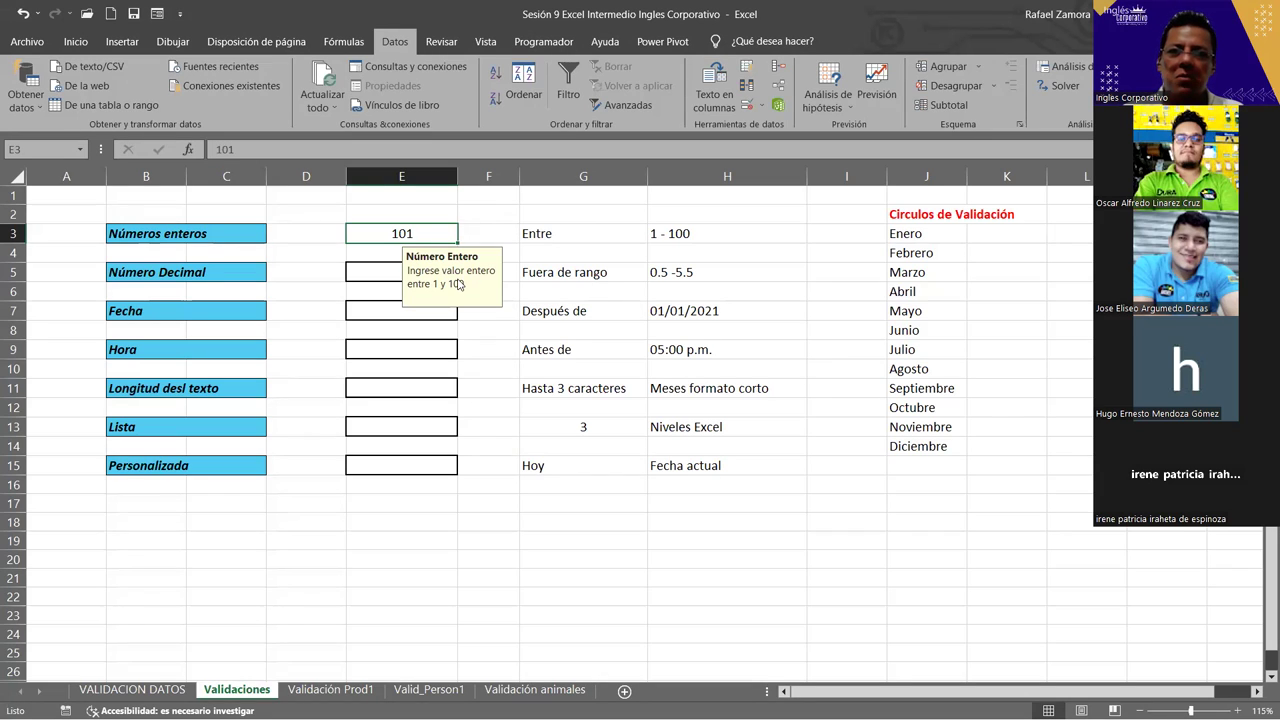
{"action": "left_click", "coordinate": [368, 273]}
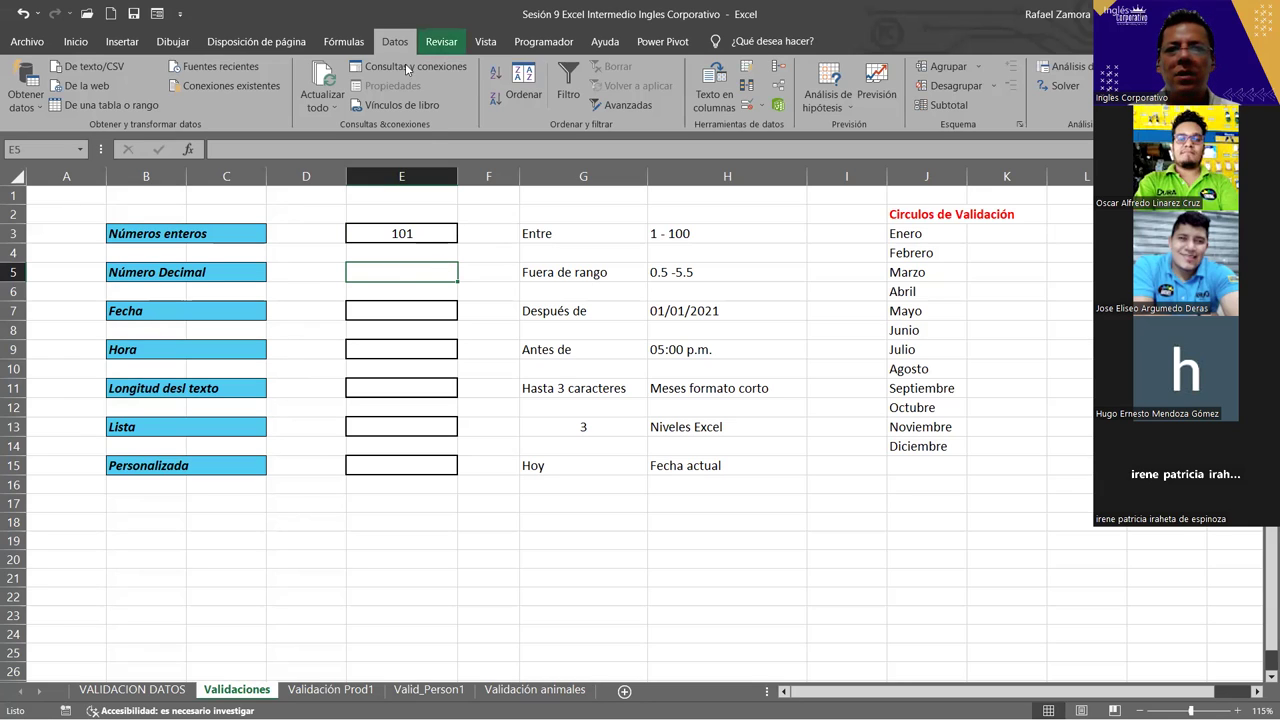
- Set E5's validation to Decimal, 'no está entre', minimum 0.5 and maximum 5.5
{"action": "left_click", "coordinate": [745, 107]}
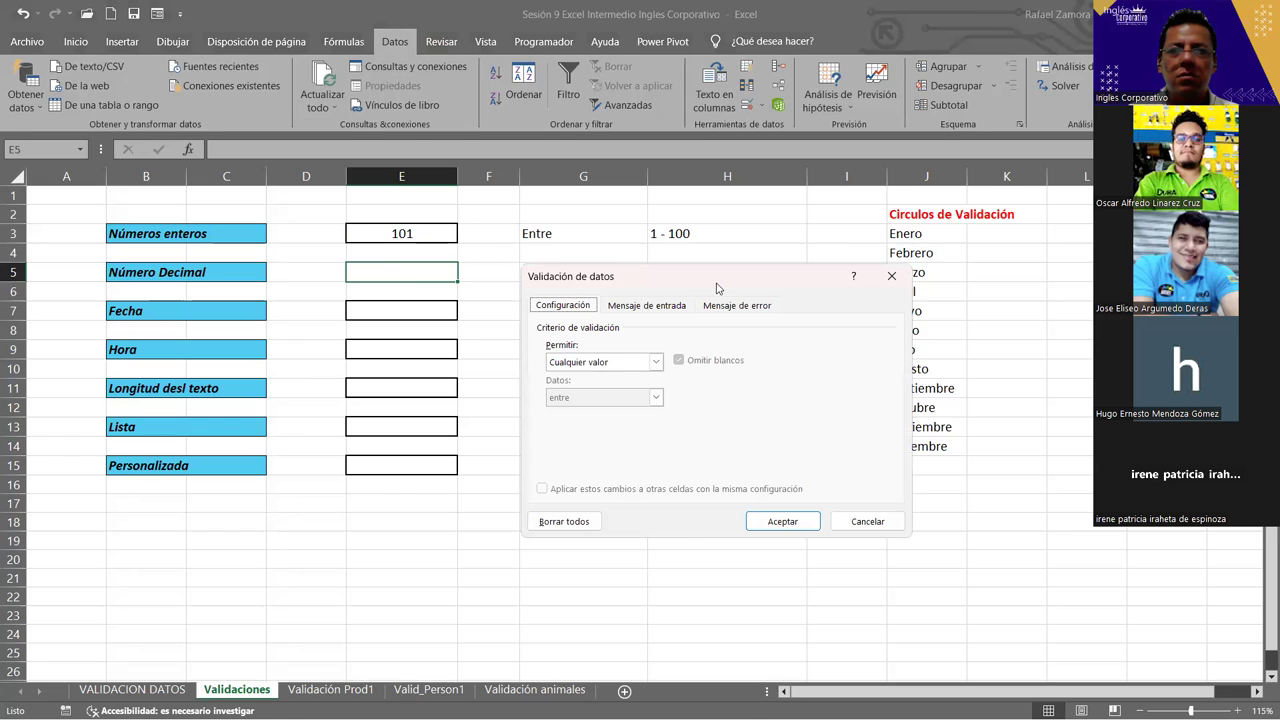
{"action": "left_click_drag", "start_coordinate": [716, 288], "coordinate": [712, 312]}
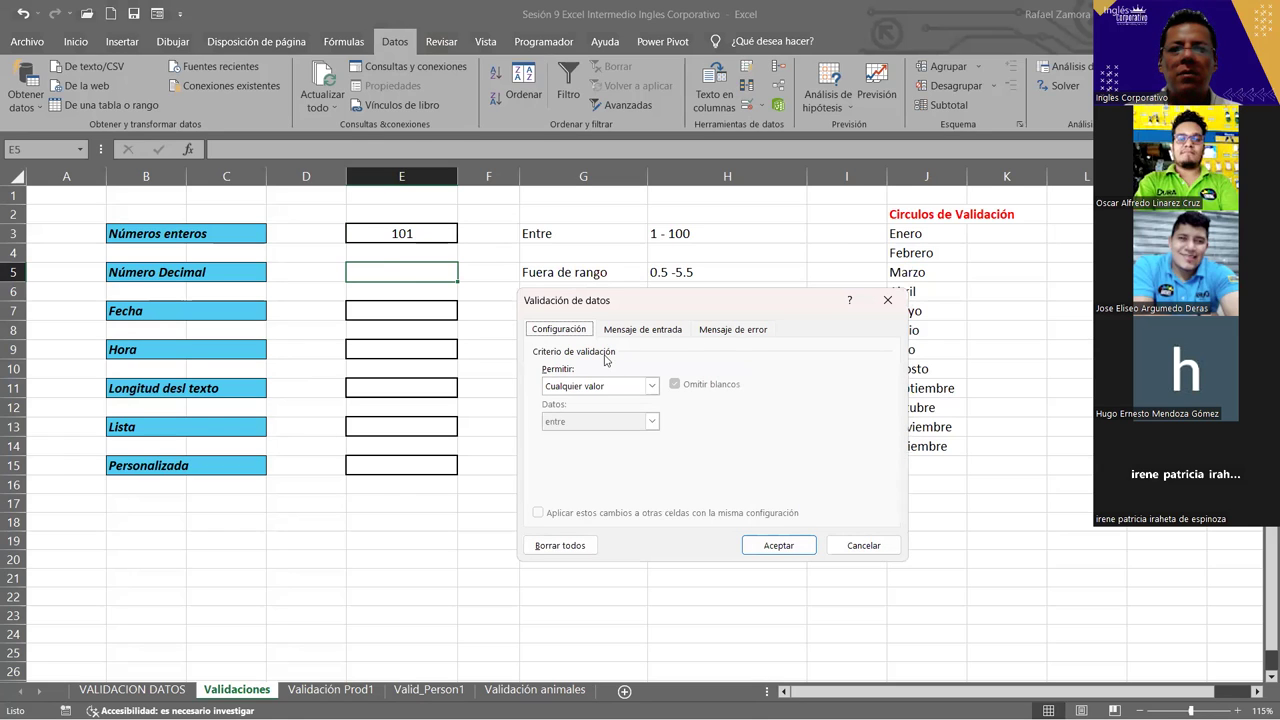
{"action": "left_click", "coordinate": [618, 387]}
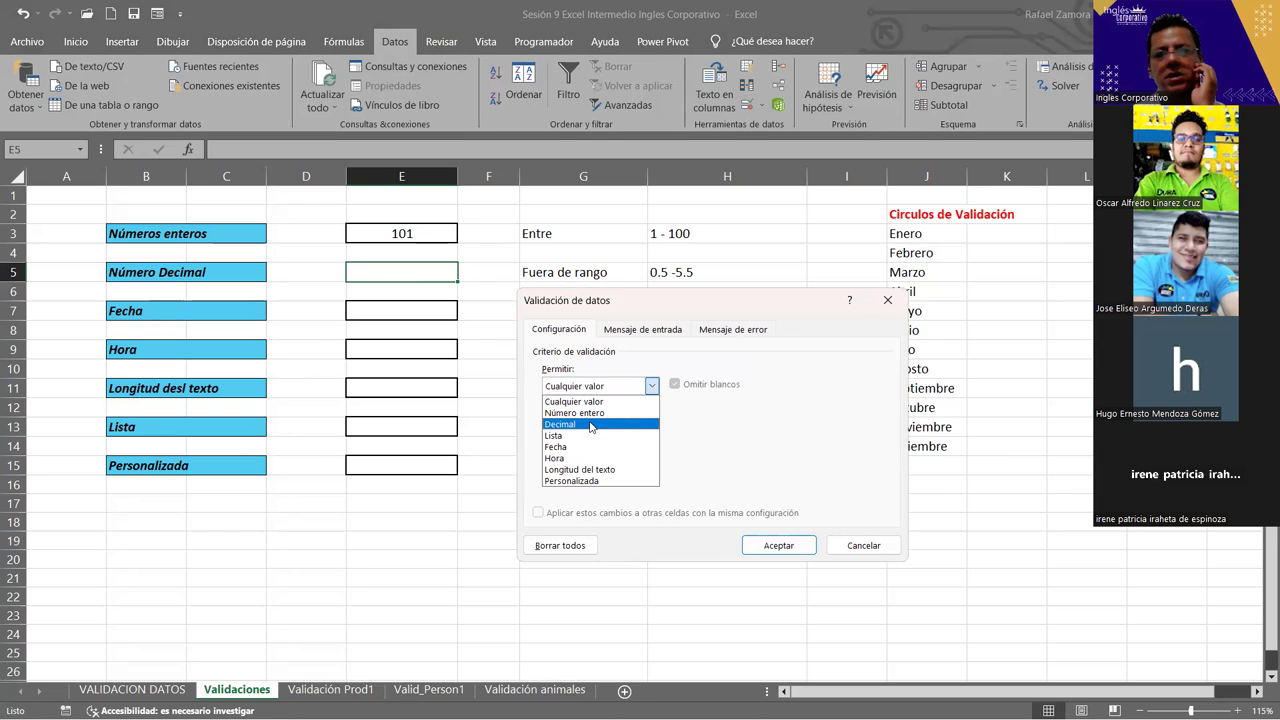
{"action": "left_click", "coordinate": [591, 425]}
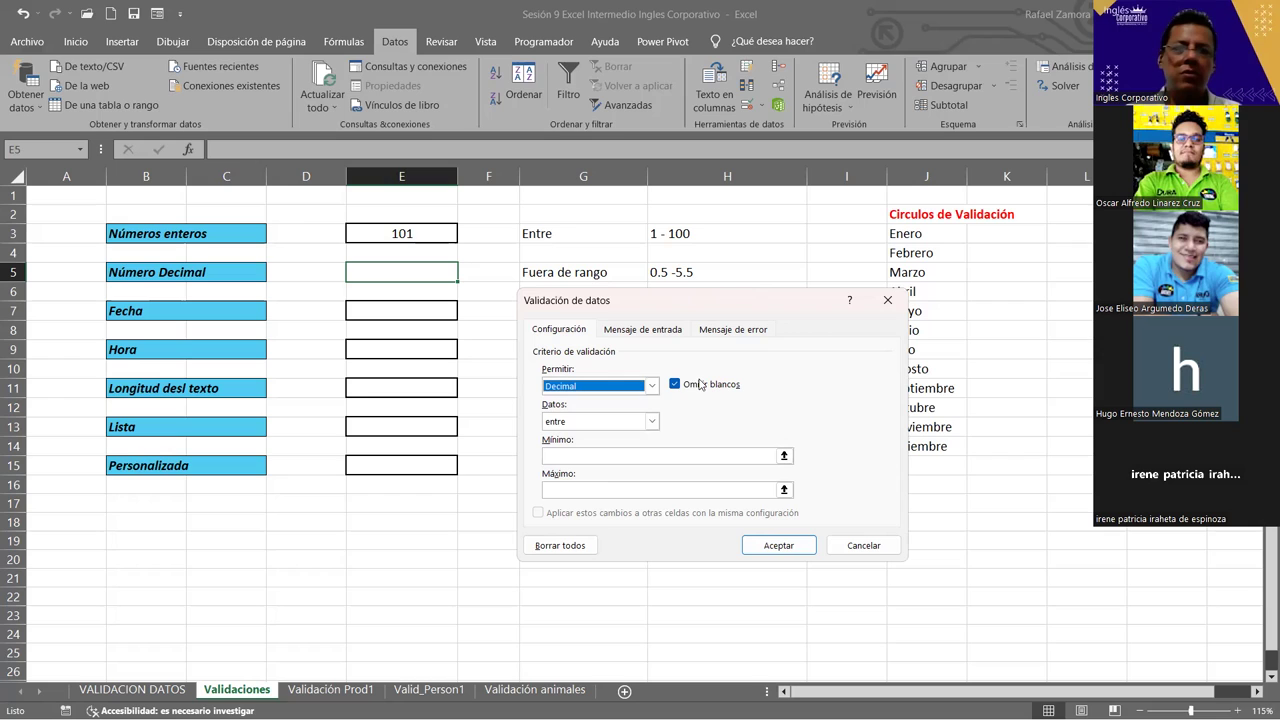
{"action": "left_click", "coordinate": [652, 422]}
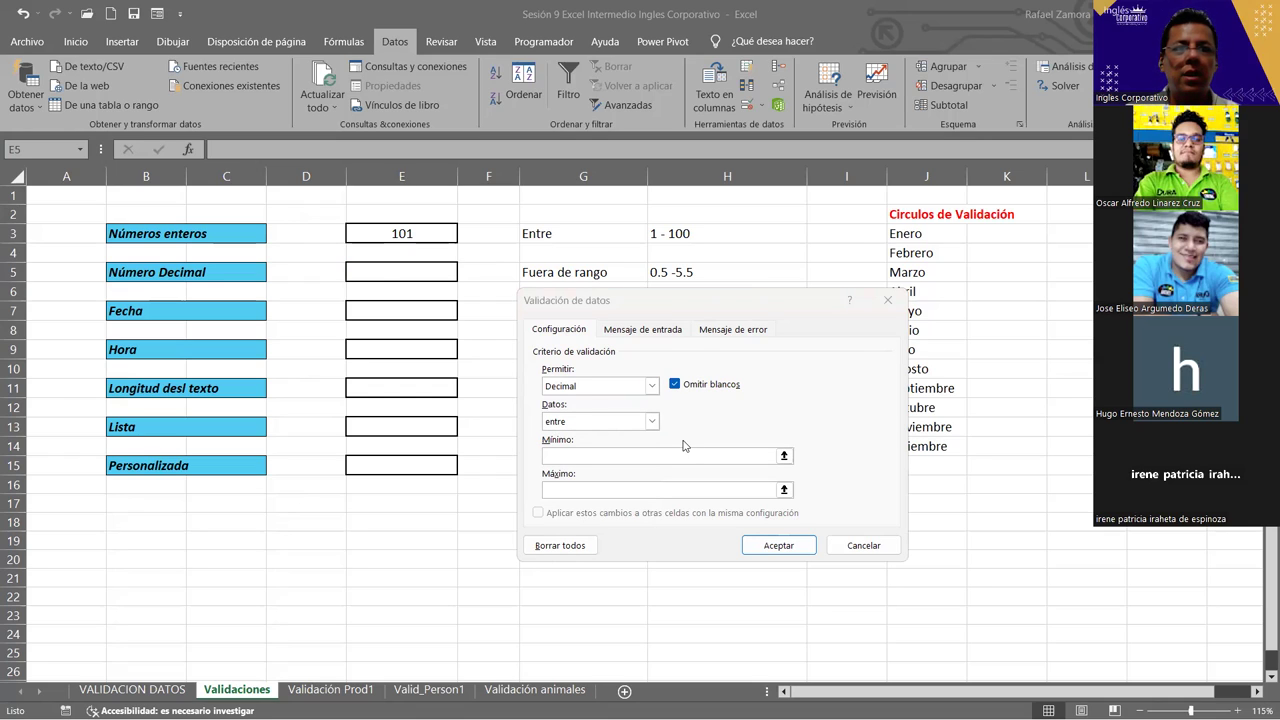
{"action": "left_click", "coordinate": [648, 428]}
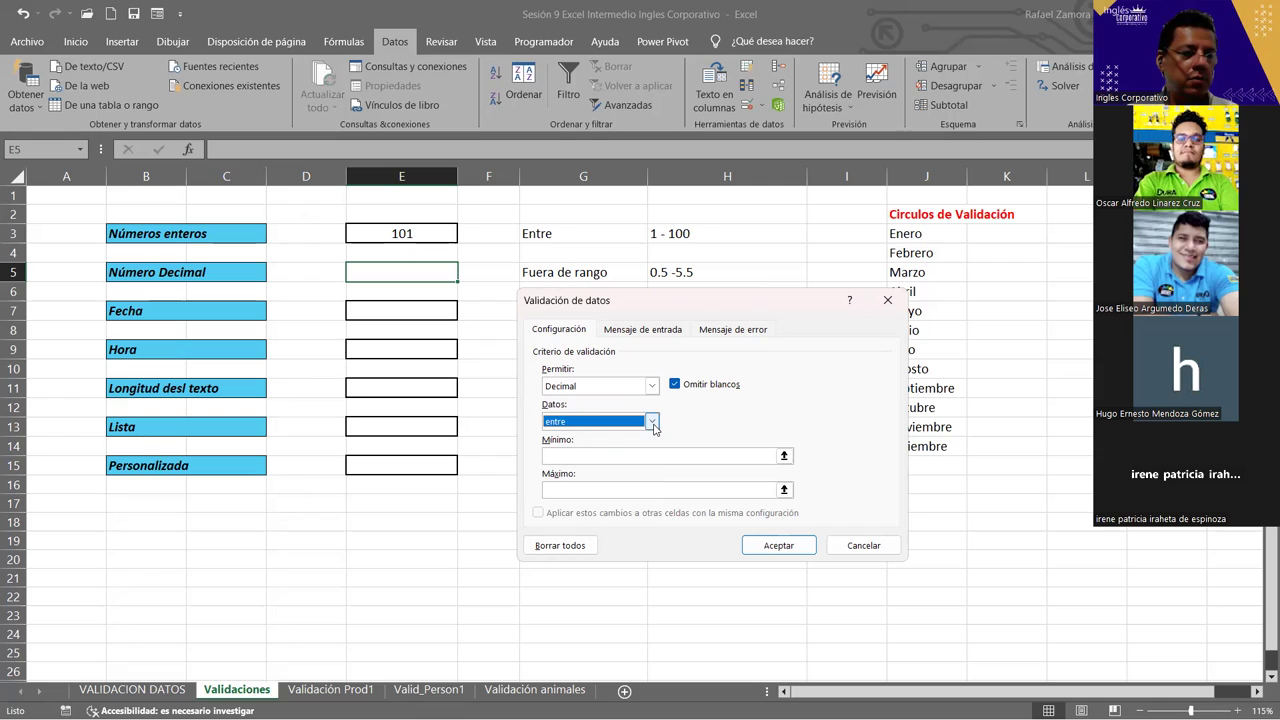
{"action": "left_click", "coordinate": [652, 422]}
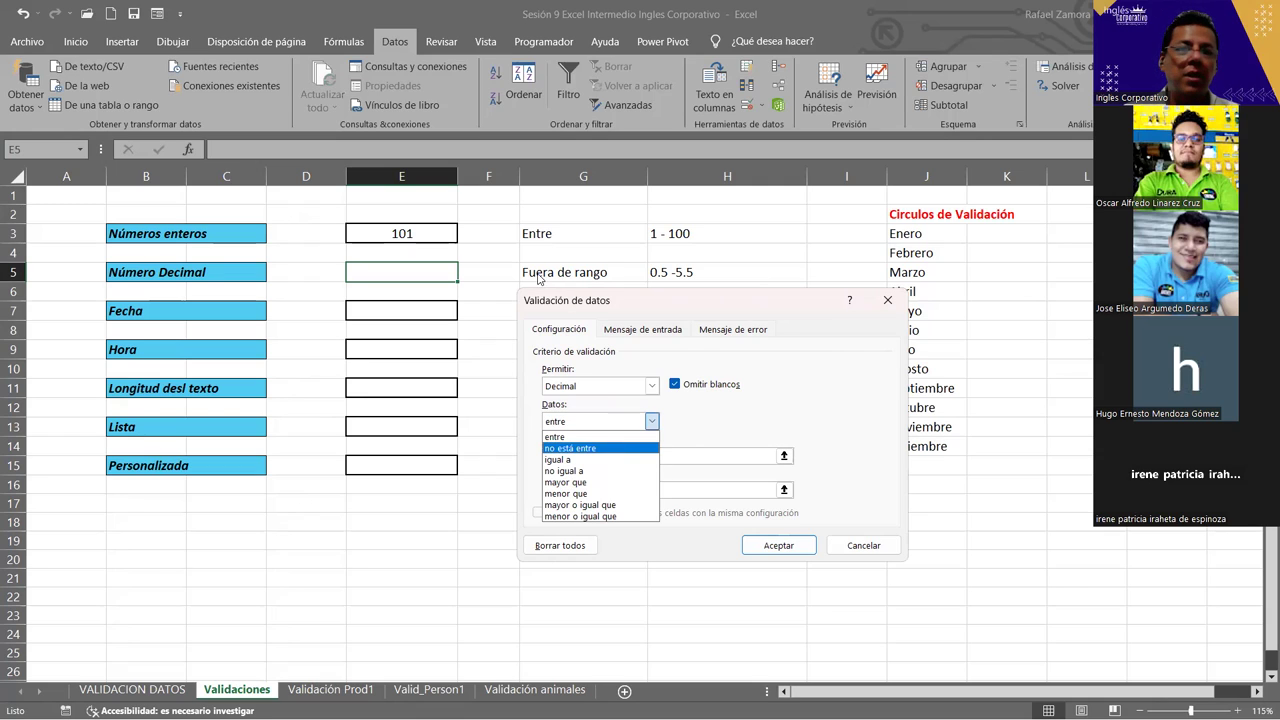
{"action": "left_click", "coordinate": [619, 449]}
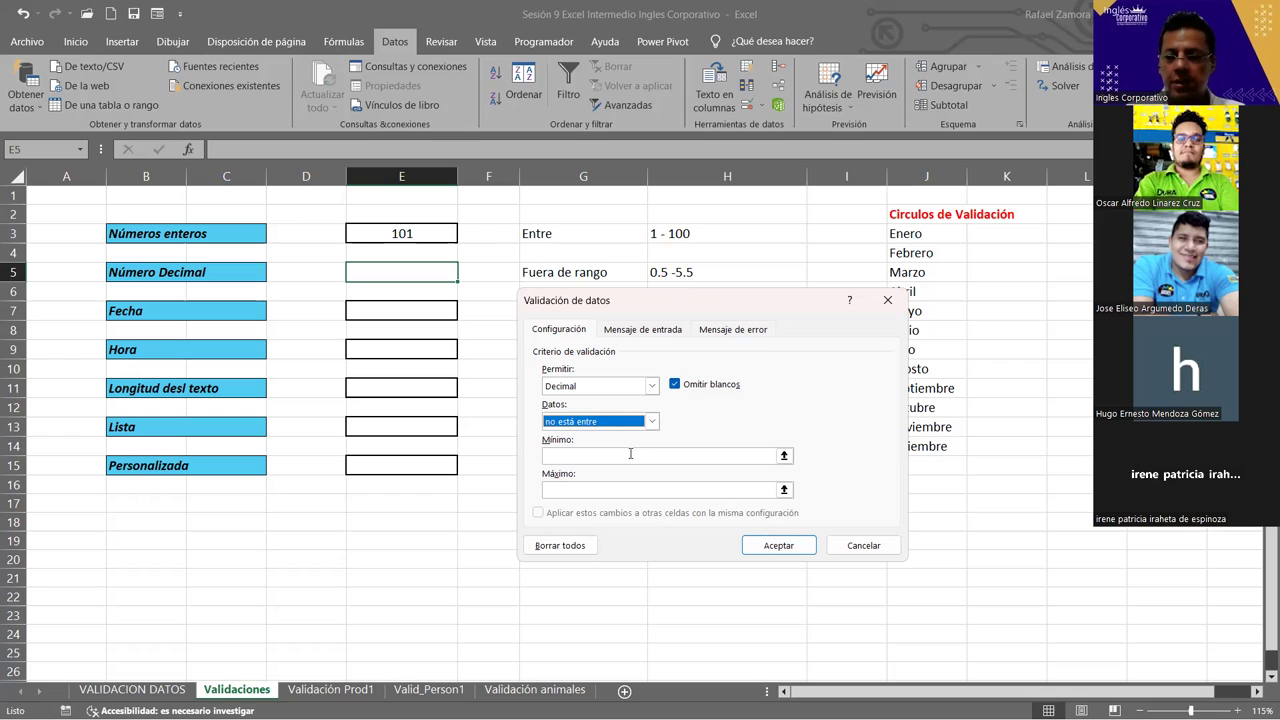
{"action": "left_click", "coordinate": [630, 454]}
{"action": "type", "text": "0.5"}
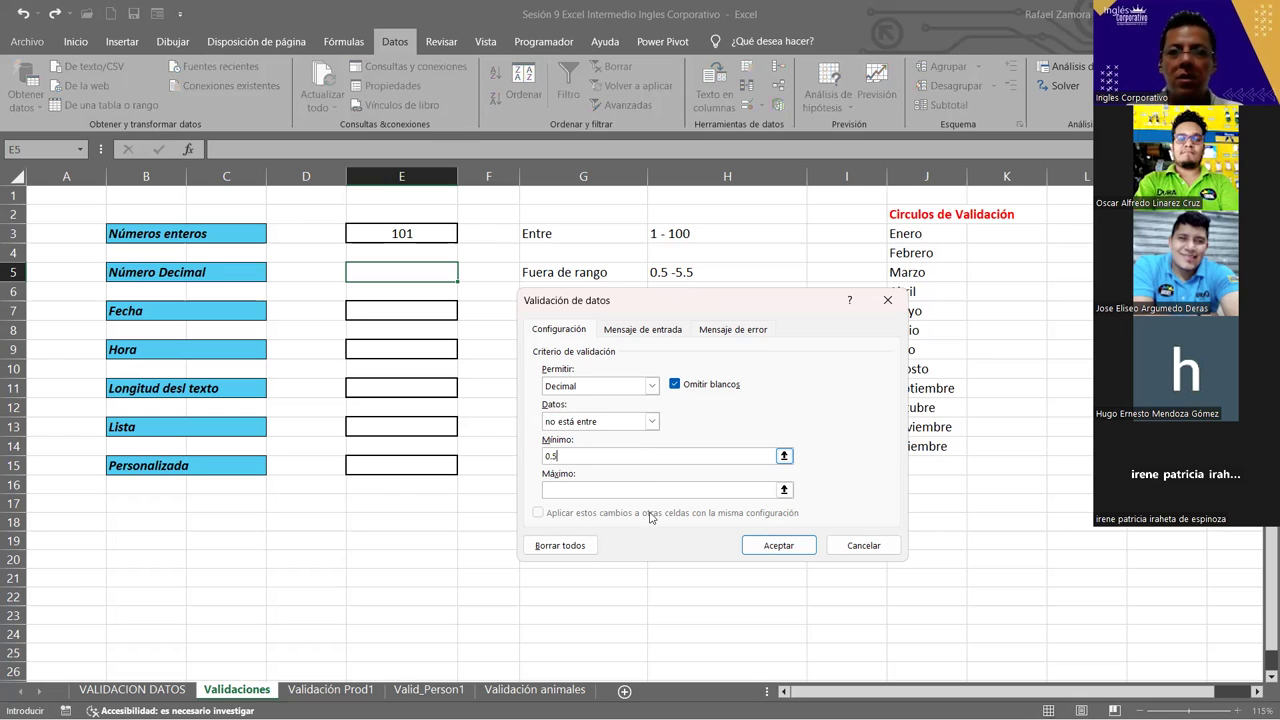
{"action": "left_click", "coordinate": [632, 484]}
{"action": "type", "text": "5.5"}
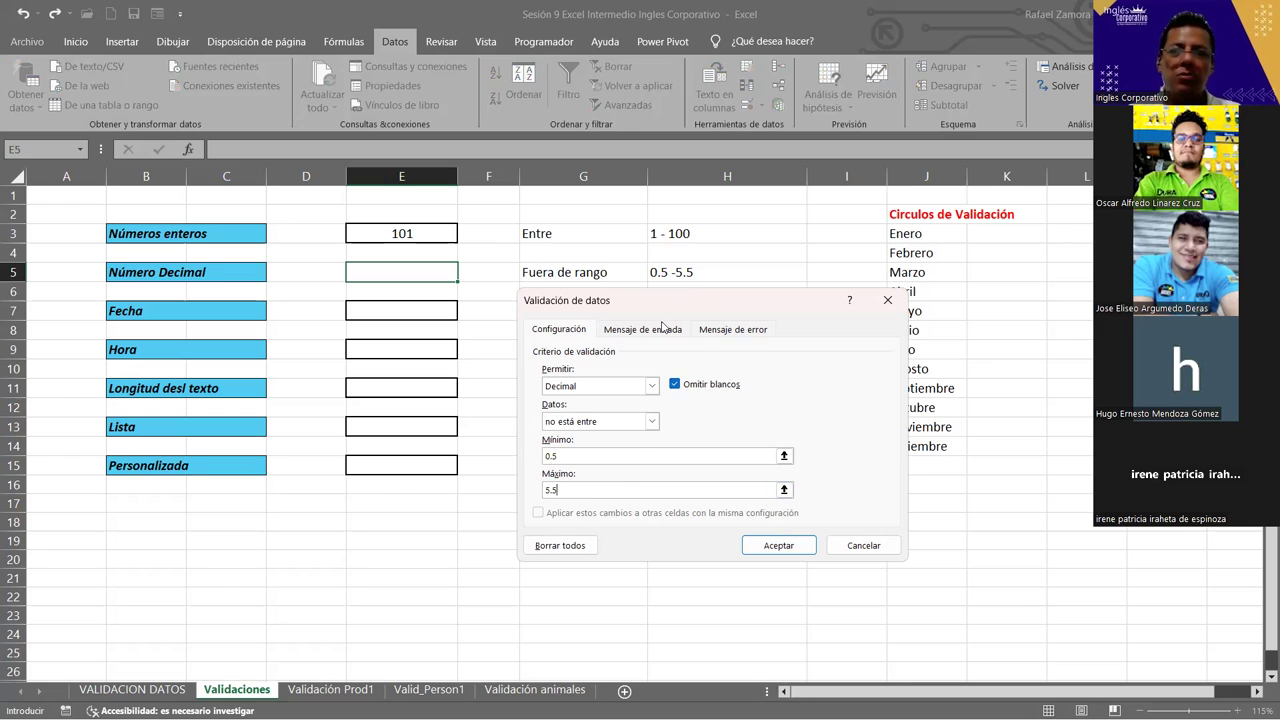
{"action": "left_click", "coordinate": [665, 328]}
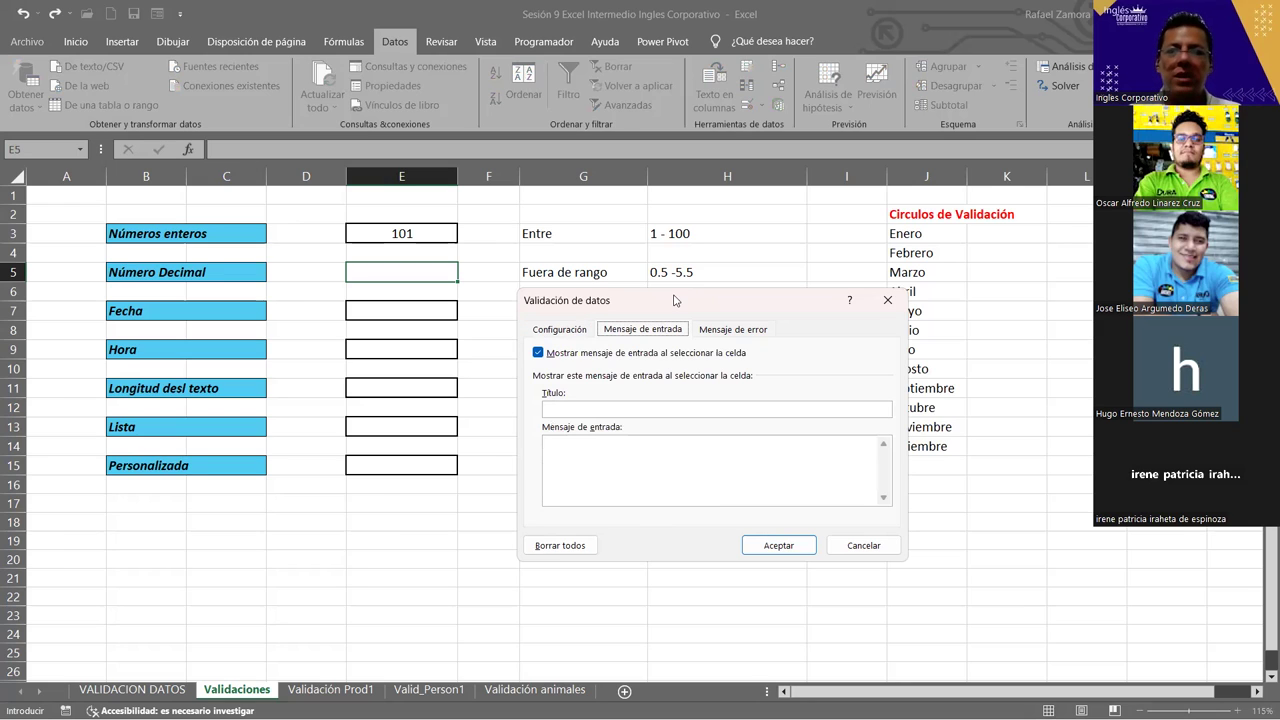
- Give E5 the input message 'Decimales': 'Ingrese valores decimales fuera del rango de 0.5 y 5.5', then show Error Alert
{"action": "left_click", "coordinate": [590, 434]}
{"action": "type", "text": "Decimales"}
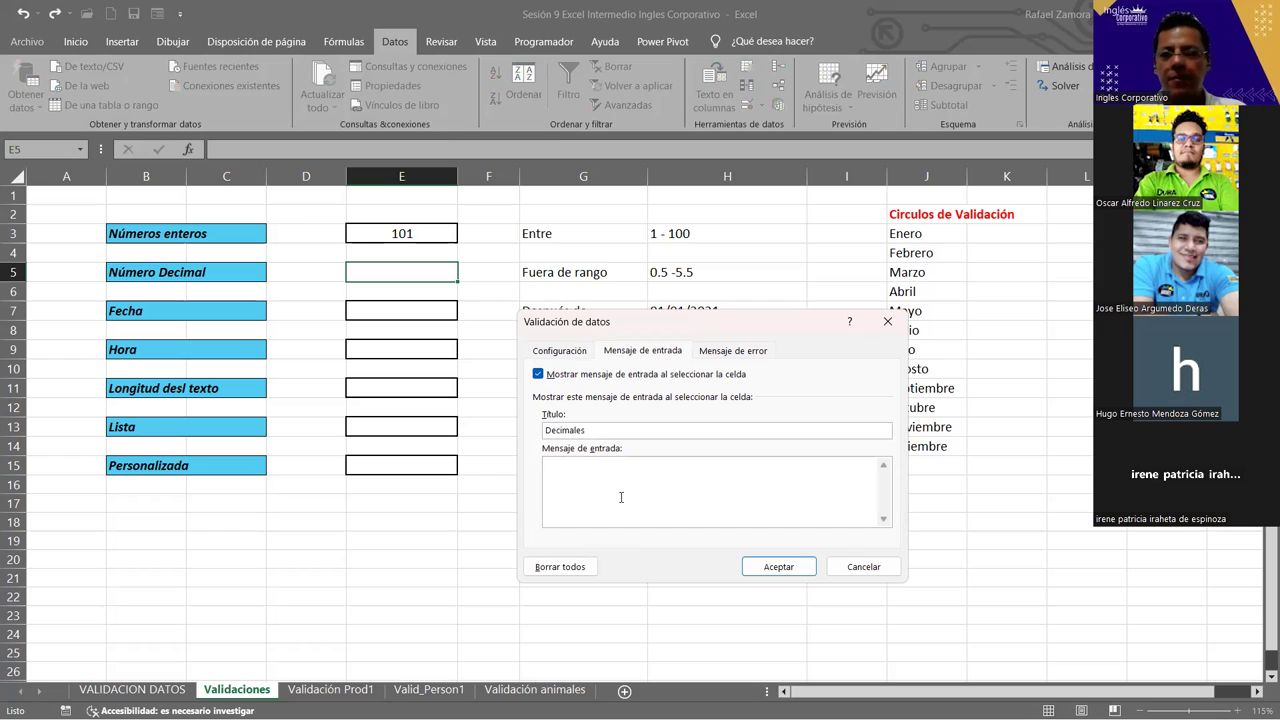
{"action": "left_click", "coordinate": [621, 497]}
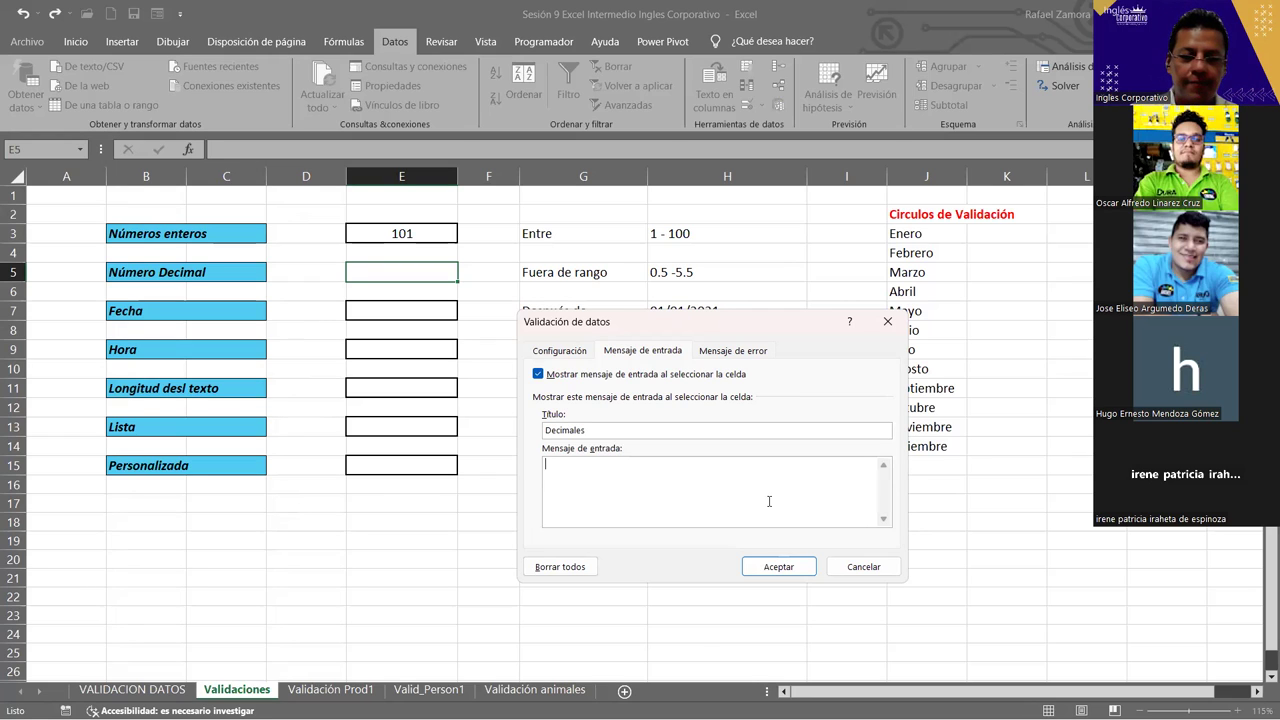
{"action": "type", "text": "Ingrese "}
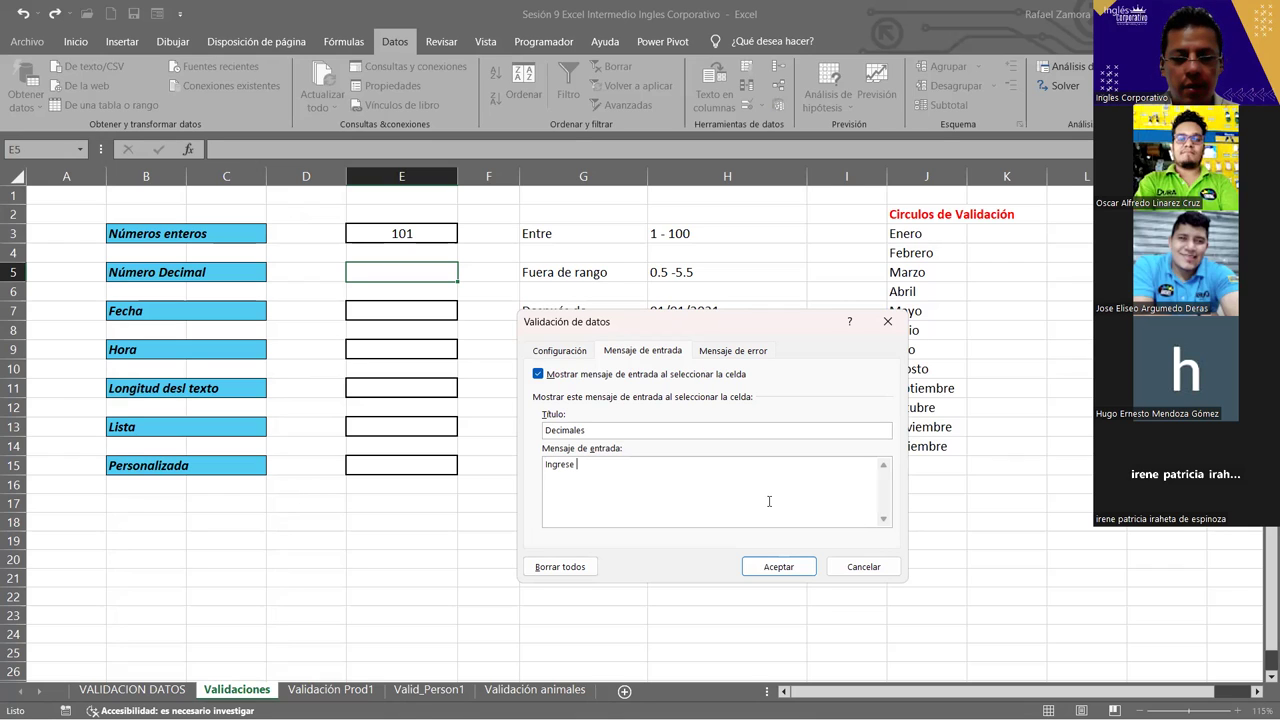
{"action": "type", "text": "valores decimales fuera del rango"}
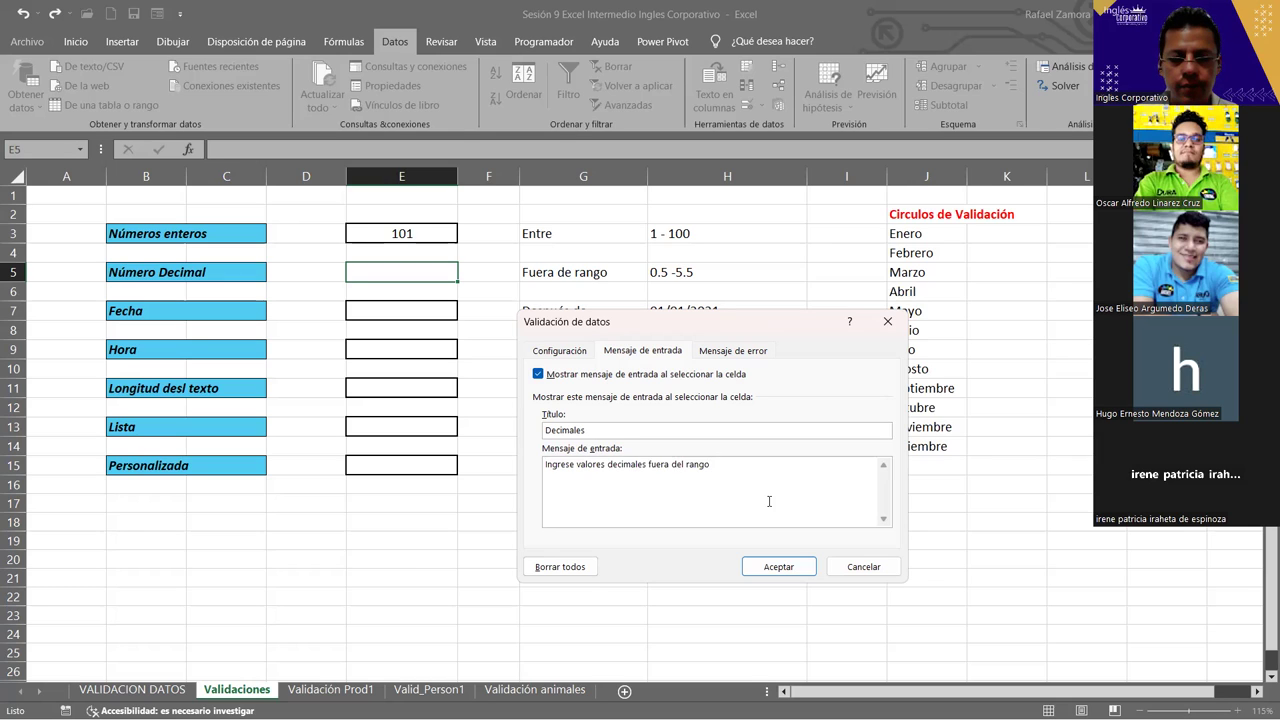
{"action": "type", "text": " de"}
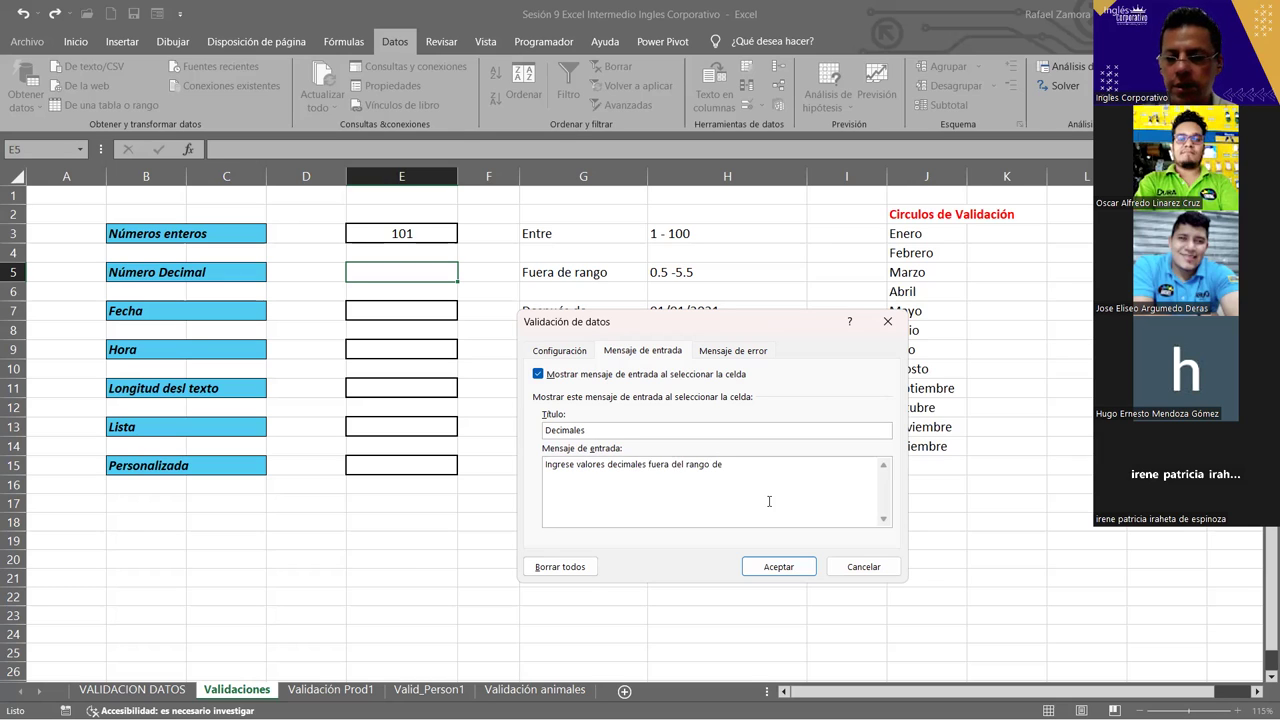
{"action": "type", "text": " 0.5 y 5.5"}
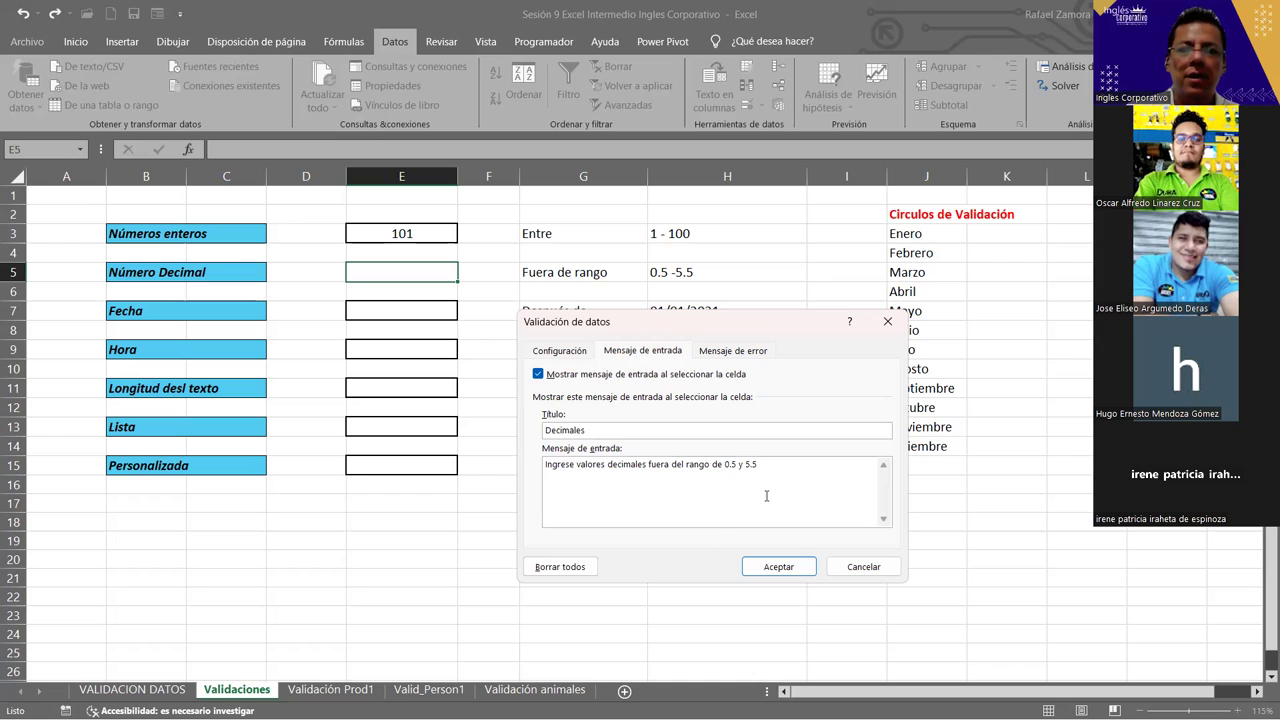
{"action": "key", "text": "ctrl+Tab"}
{"action": "left_click", "coordinate": [603, 434]}
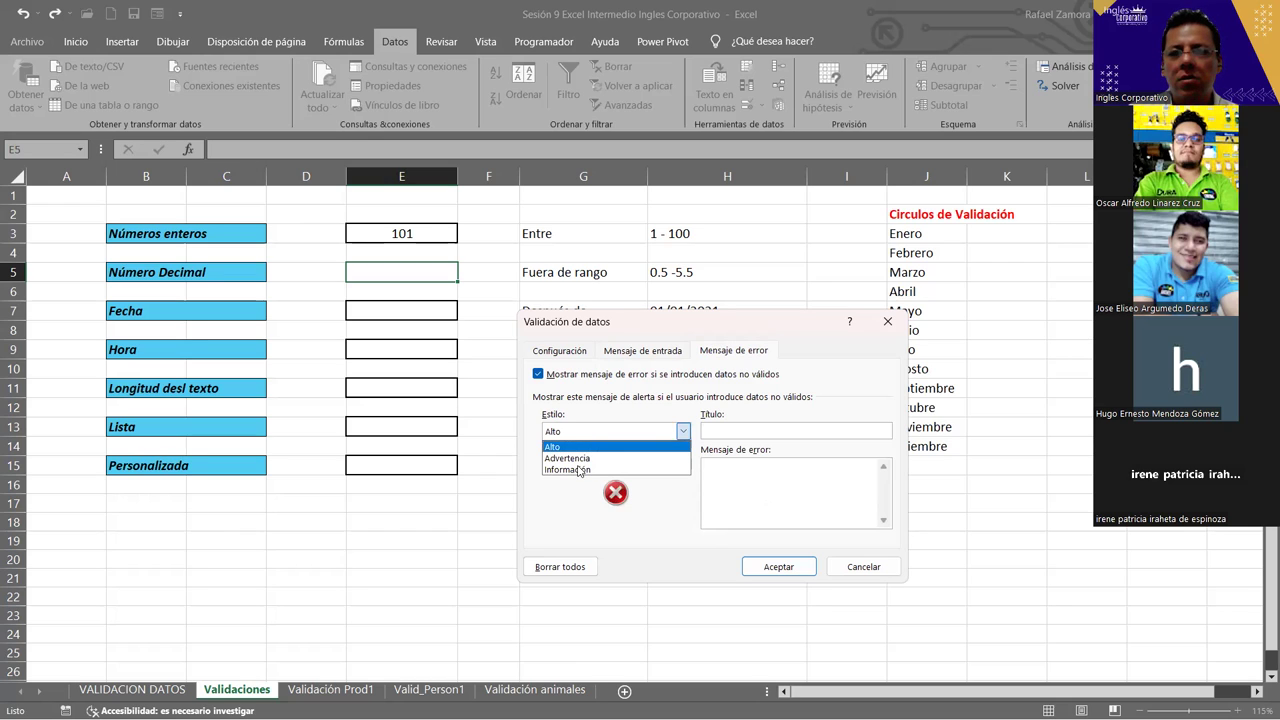
- Give E5's decimal rule a Stop-style 'ERROR' alert reading 'Revise datos ingresados' and apply it
{"action": "left_click", "coordinate": [579, 471]}
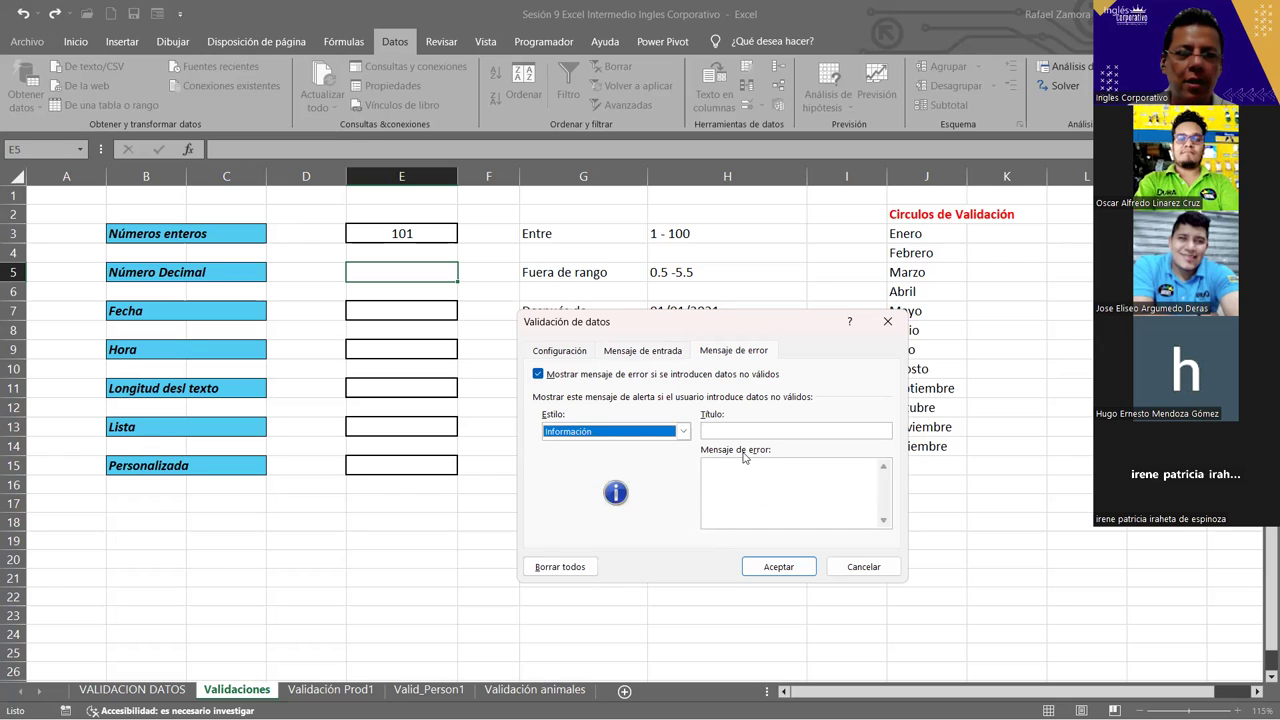
{"action": "left_click", "coordinate": [684, 432]}
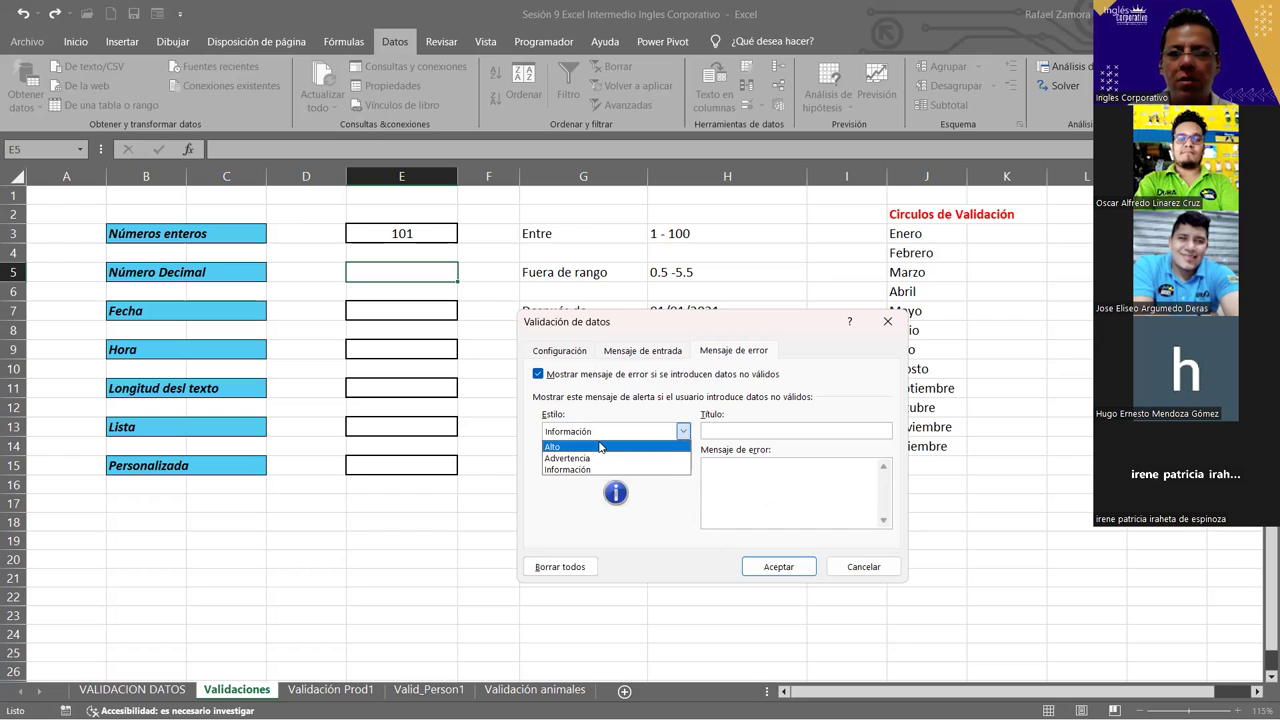
{"action": "left_click", "coordinate": [777, 430]}
{"action": "type", "text": "ERROR"}
{"action": "left_click", "coordinate": [757, 490]}
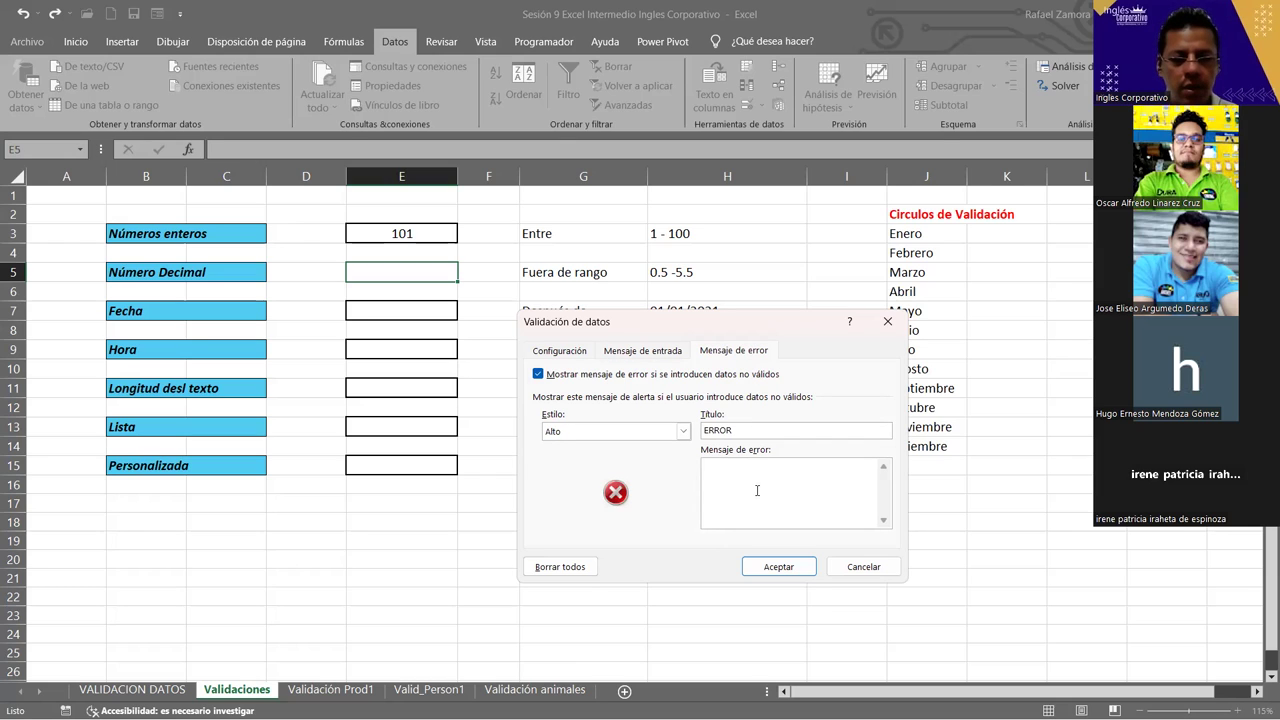
{"action": "type", "text": "Revise datos ingresados"}
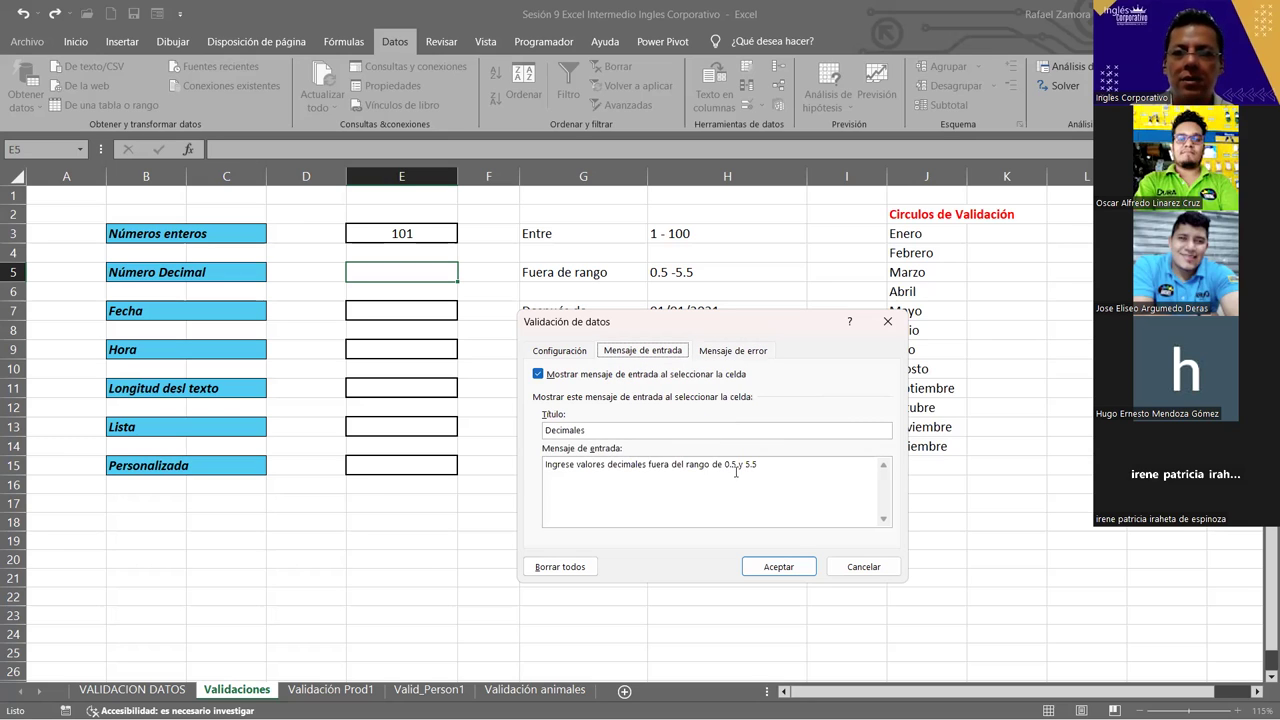
{"action": "left_click", "coordinate": [565, 352]}
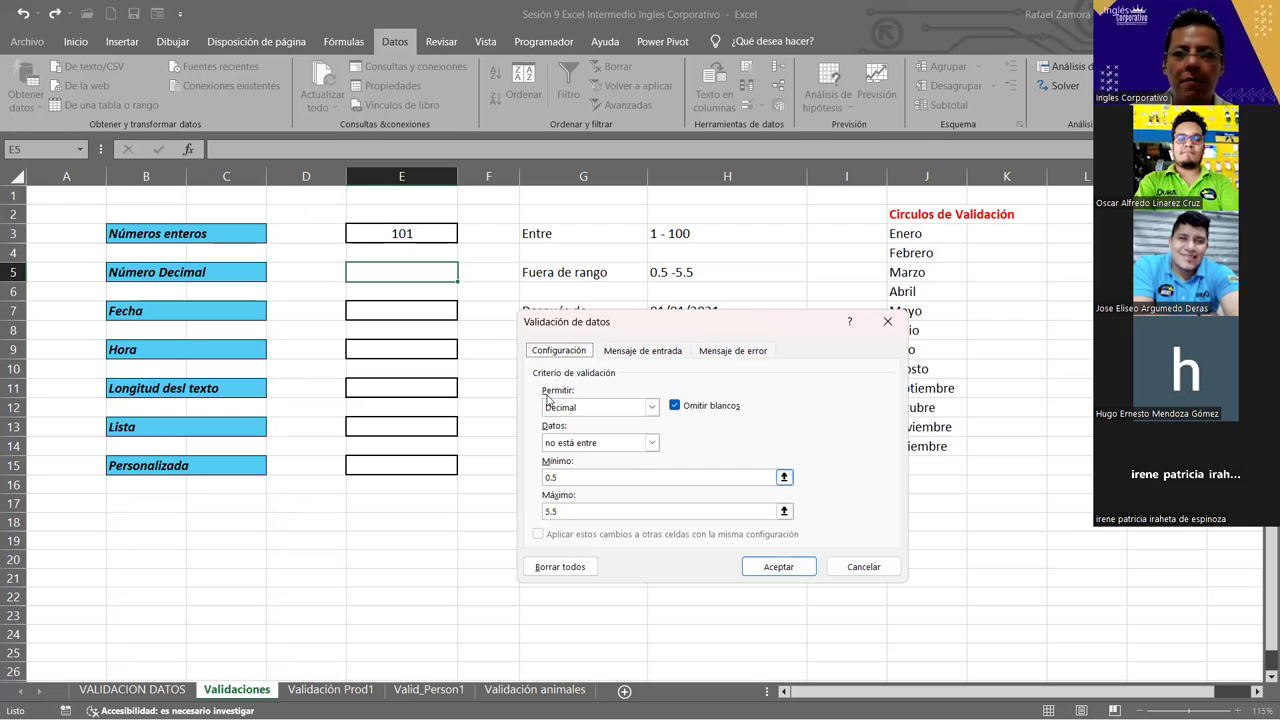
{"action": "left_click", "coordinate": [787, 573]}
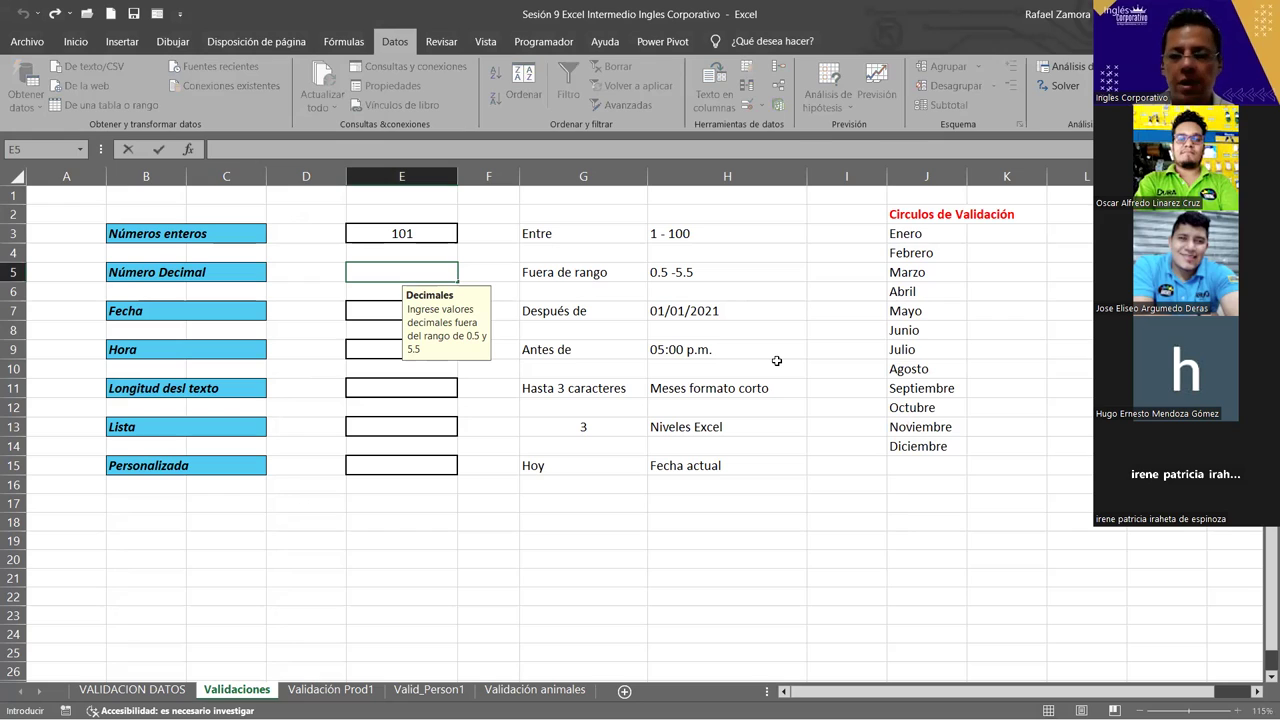
- Enter test values 0.1 and 0.3 in E5, then try 0.5 against the rule
{"action": "type", "text": "0."}
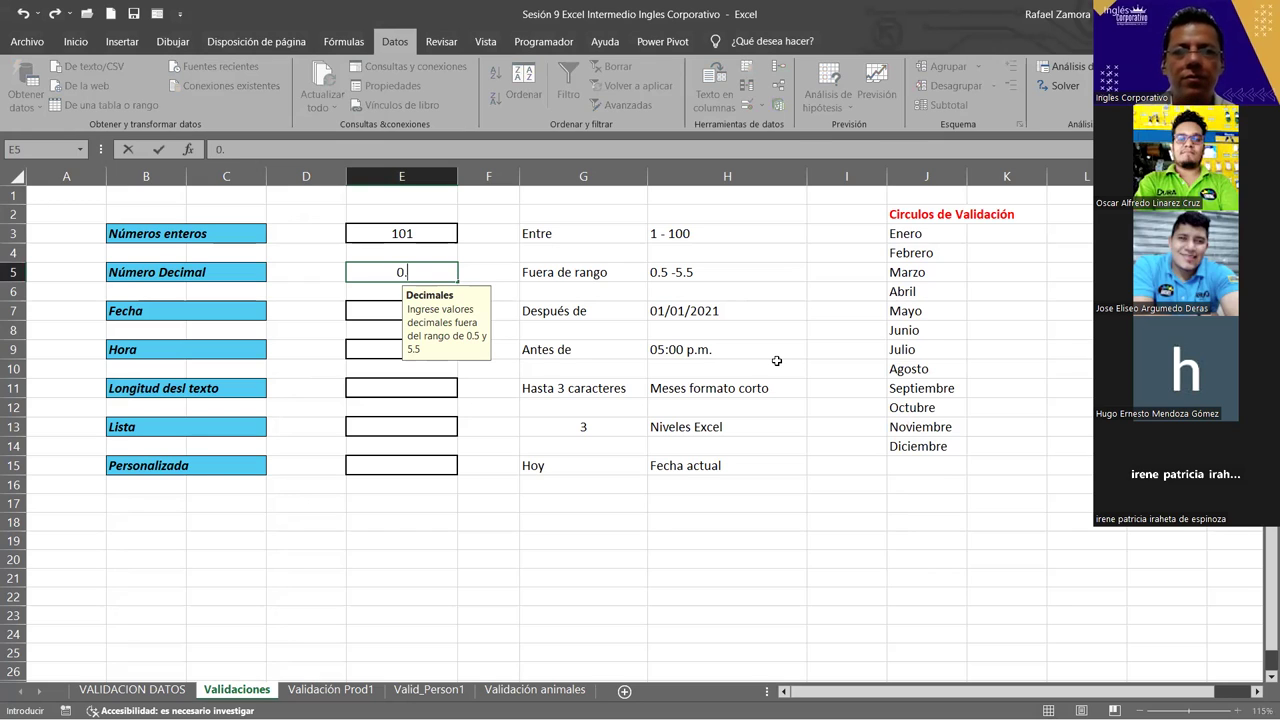
{"action": "type", "text": "1"}
{"action": "key", "text": "ctrl+Return"}
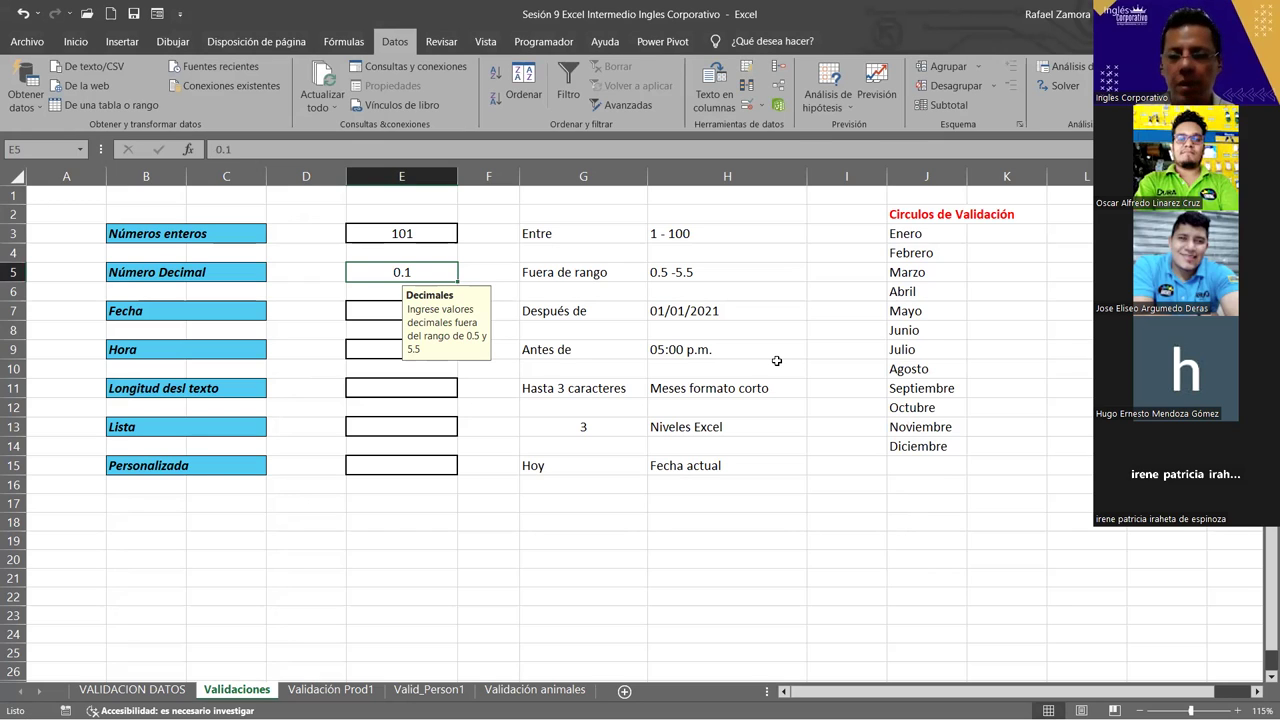
{"action": "type", "text": "0."}
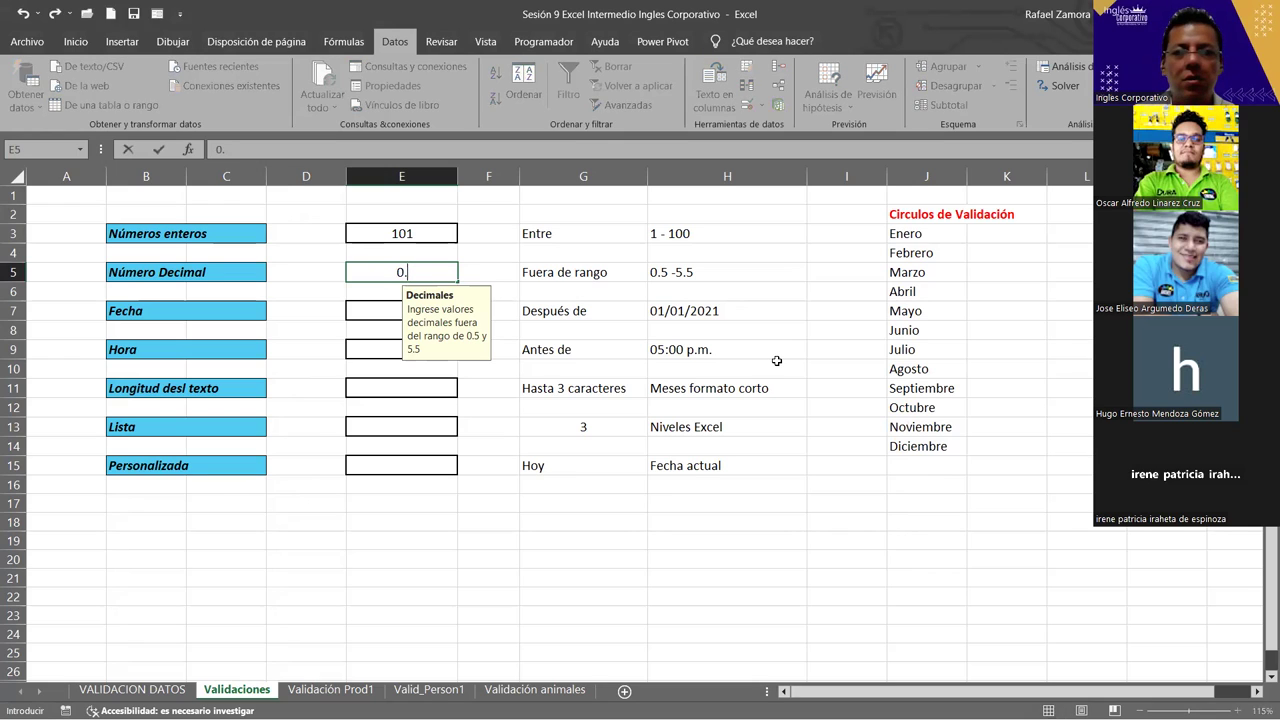
{"action": "type", "text": "3"}
{"action": "key", "text": "ctrl+Return"}
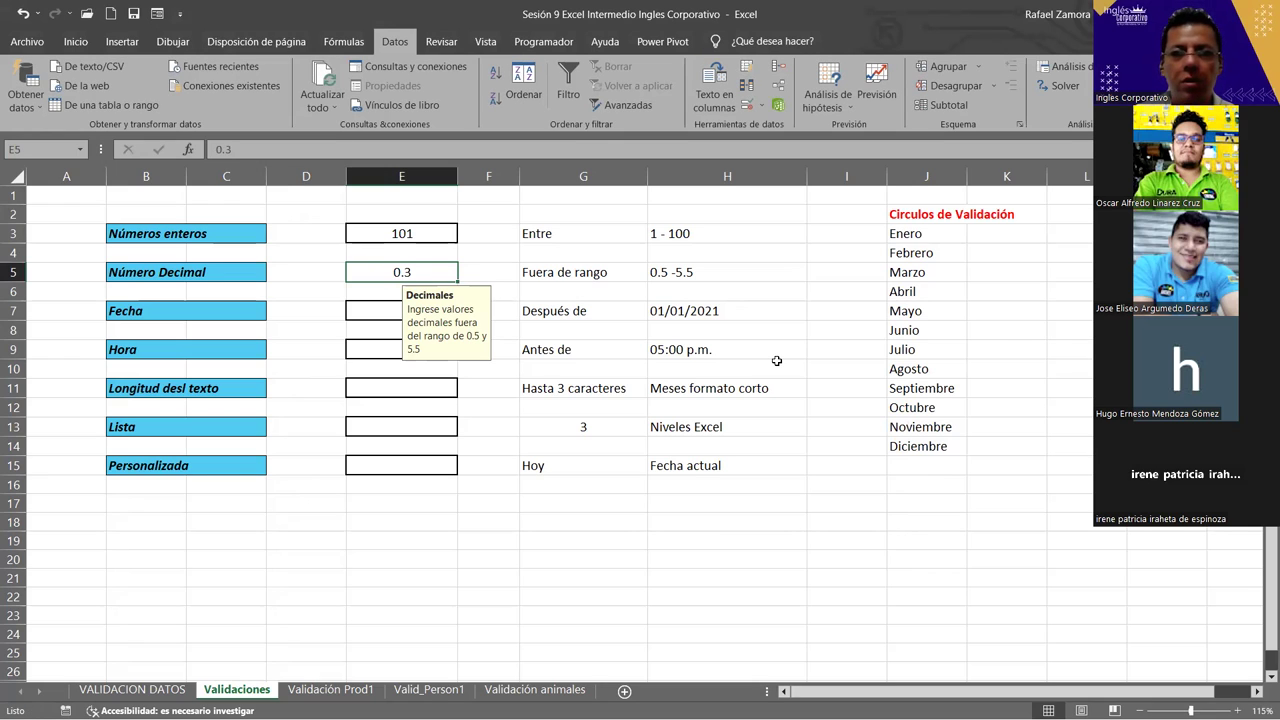
{"action": "type", "text": "0.4"}
{"action": "type", "text": "0"}
{"action": "type", "text": ".5"}
{"action": "key", "text": "Return"}
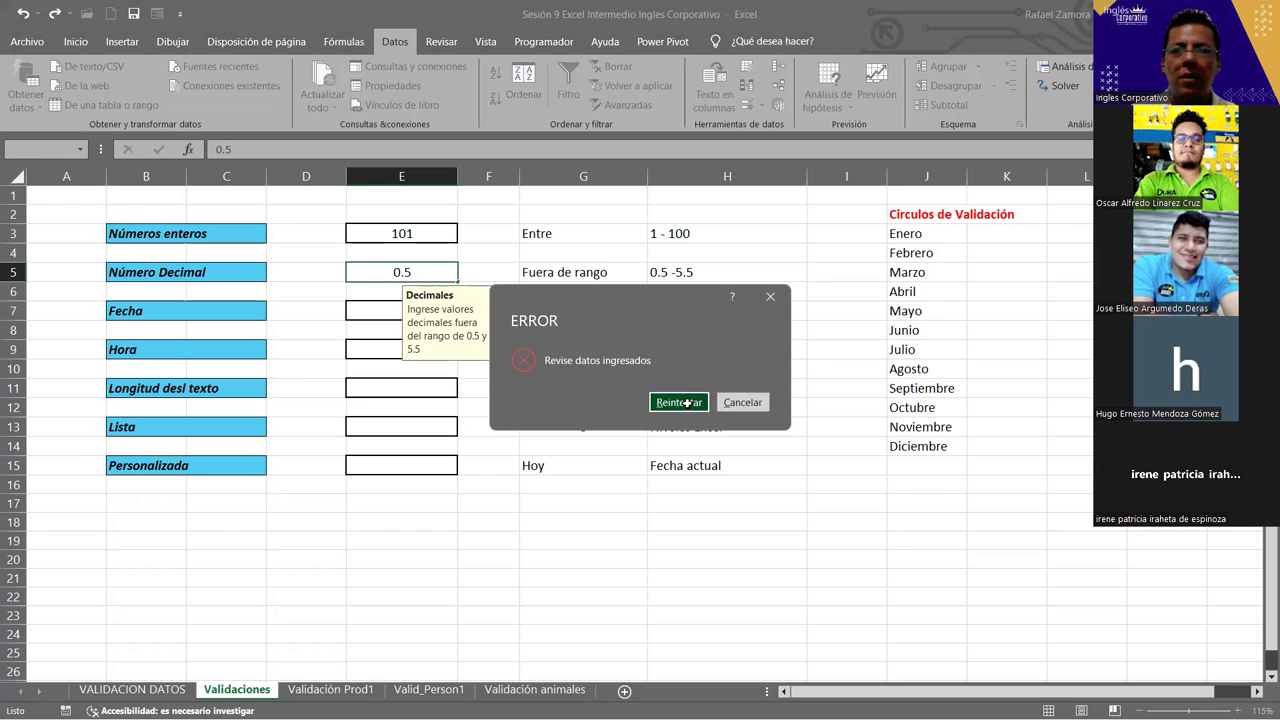
- Retry E5 with 5.5, which is rejected again, then enter 5.6, which is accepted
{"action": "left_click", "coordinate": [679, 402]}
{"action": "type", "text": "5.5"}
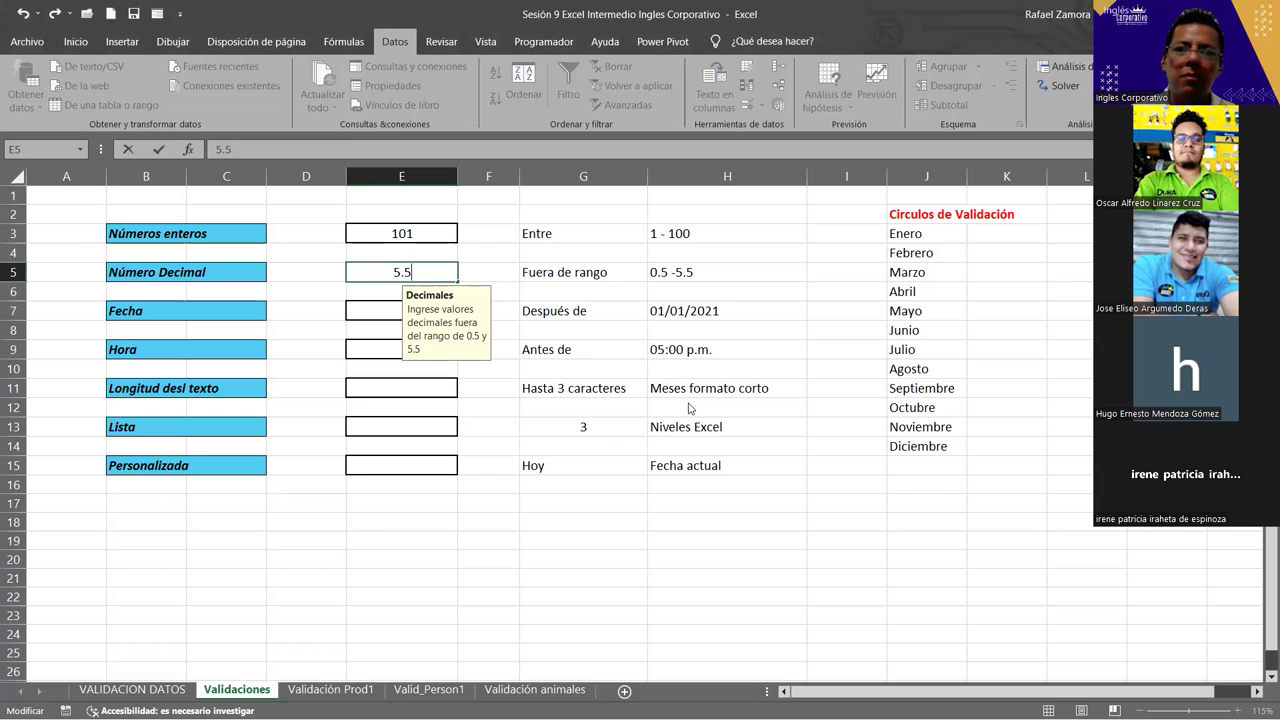
{"action": "key", "text": "Return"}
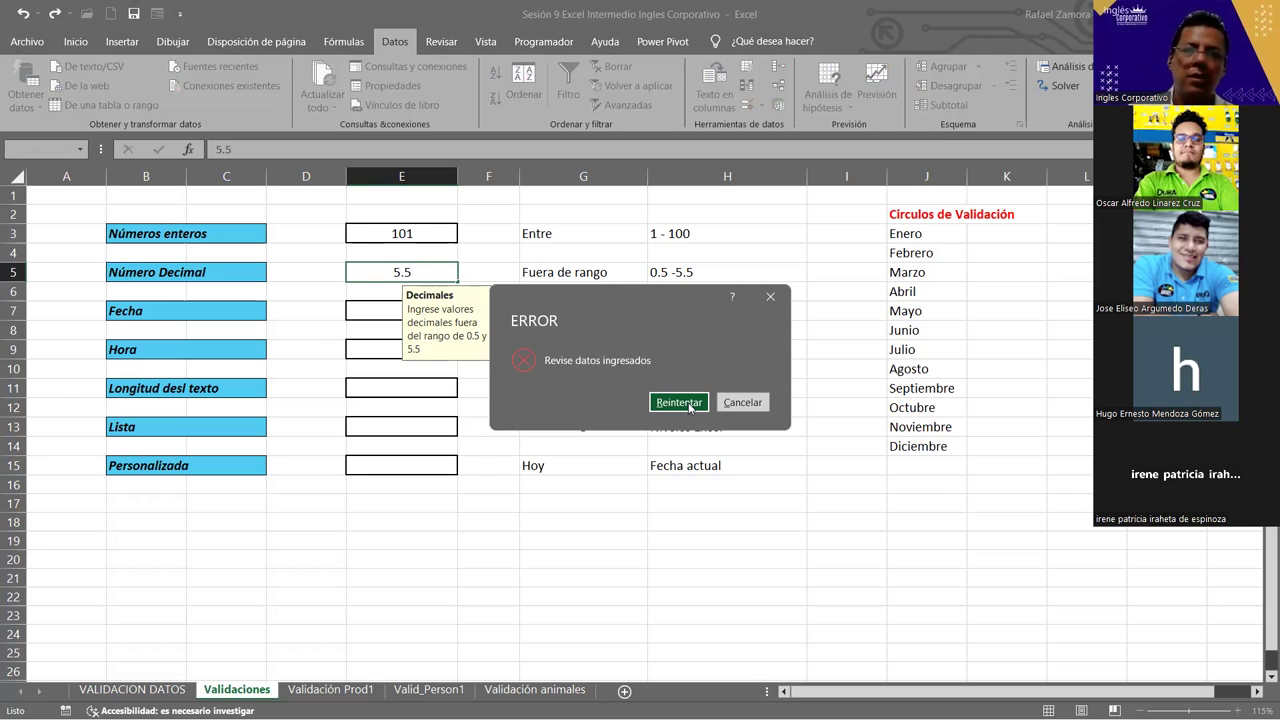
{"action": "left_click", "coordinate": [689, 403]}
{"action": "type", "text": "5.6"}
{"action": "key", "text": "Return"}
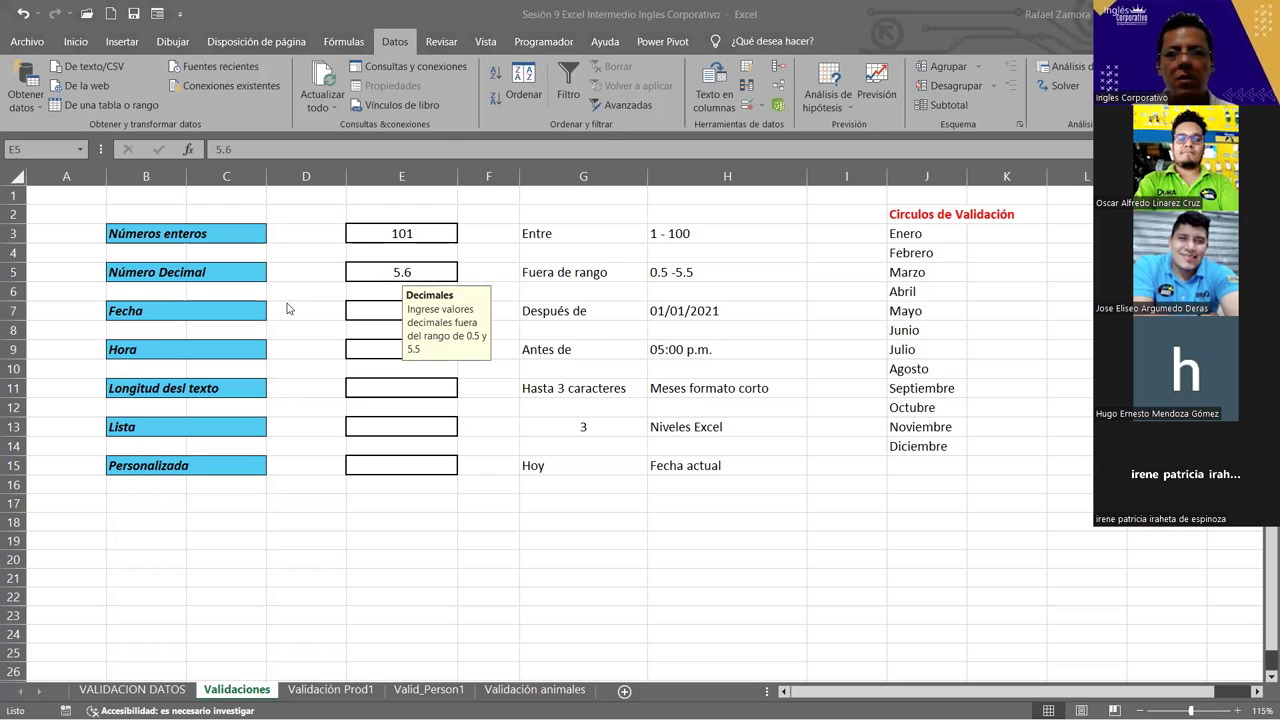
{"action": "left_click", "coordinate": [553, 311]}
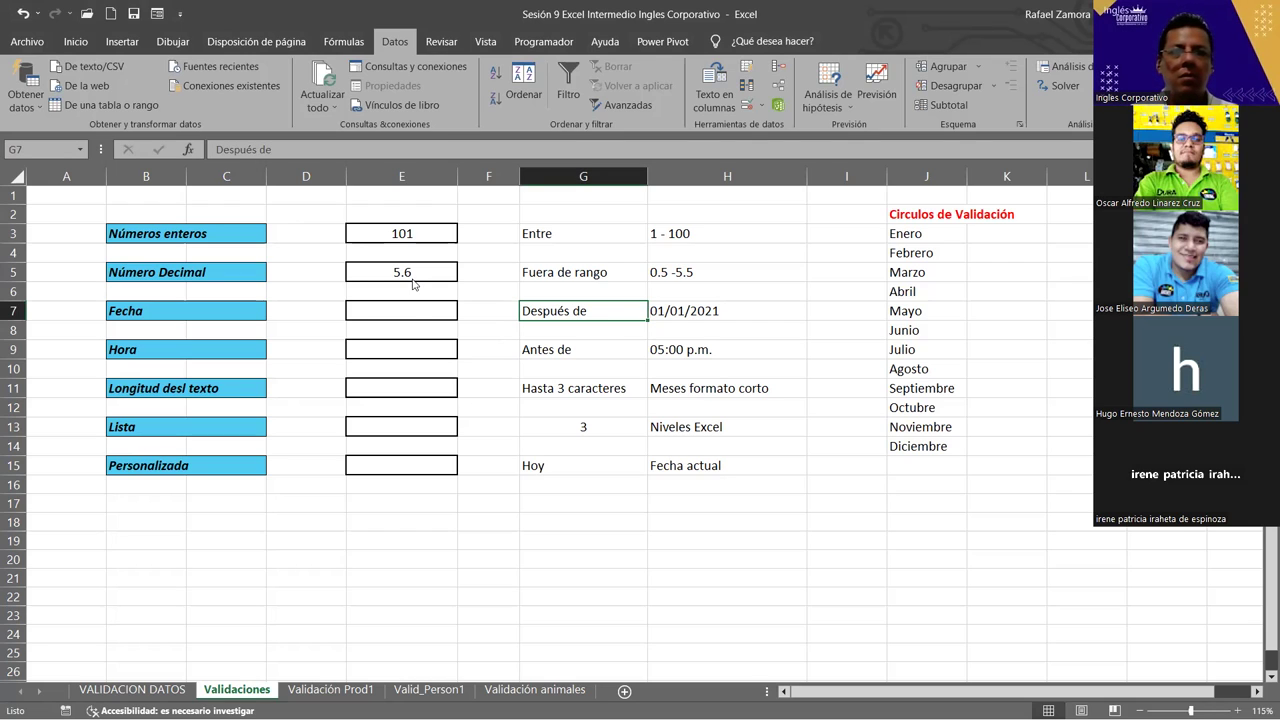
{"action": "left_click", "coordinate": [417, 310]}
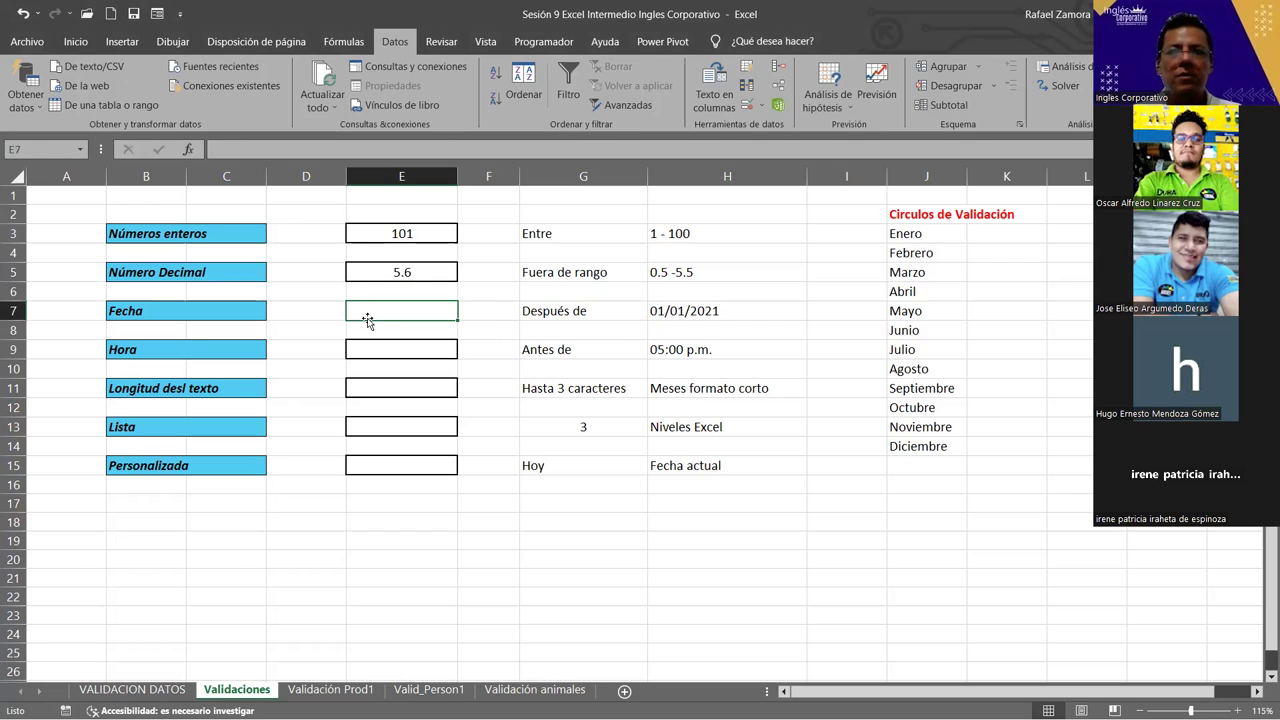
- Set E7's validation to allow dates greater than or equal to 1-1-21
{"action": "left_click", "coordinate": [748, 106]}
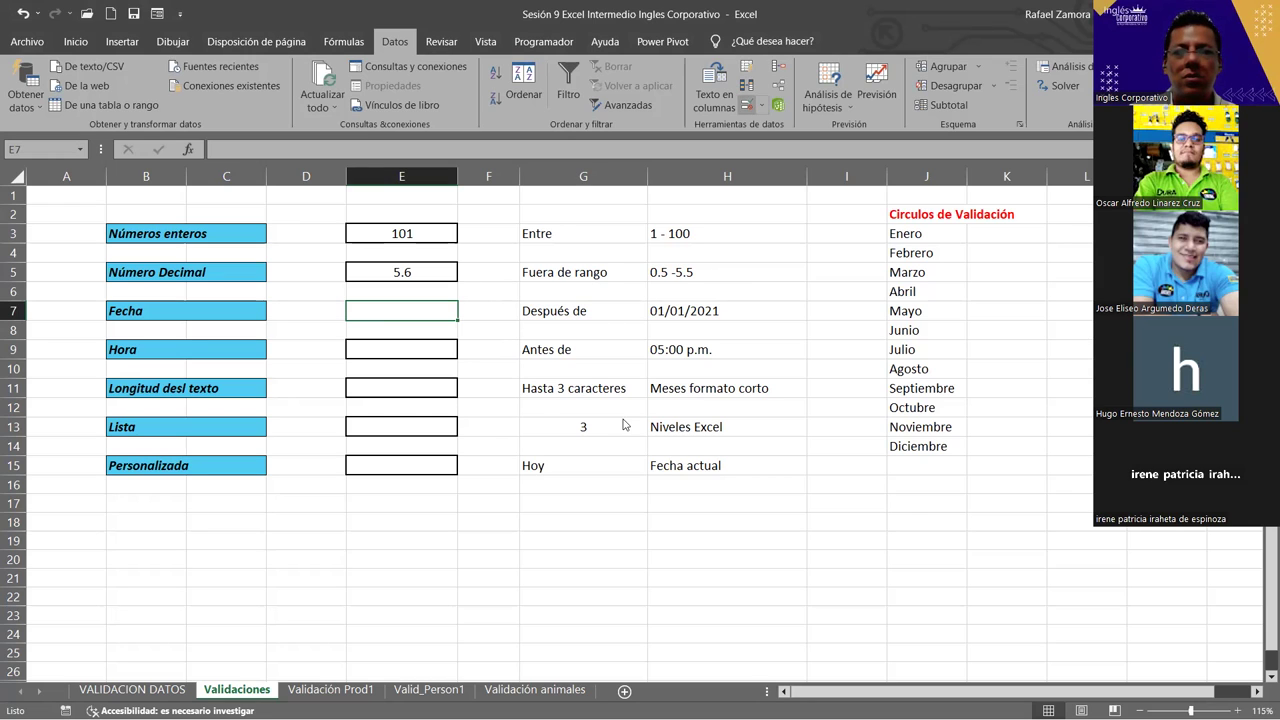
{"action": "key", "text": "alt+Down"}
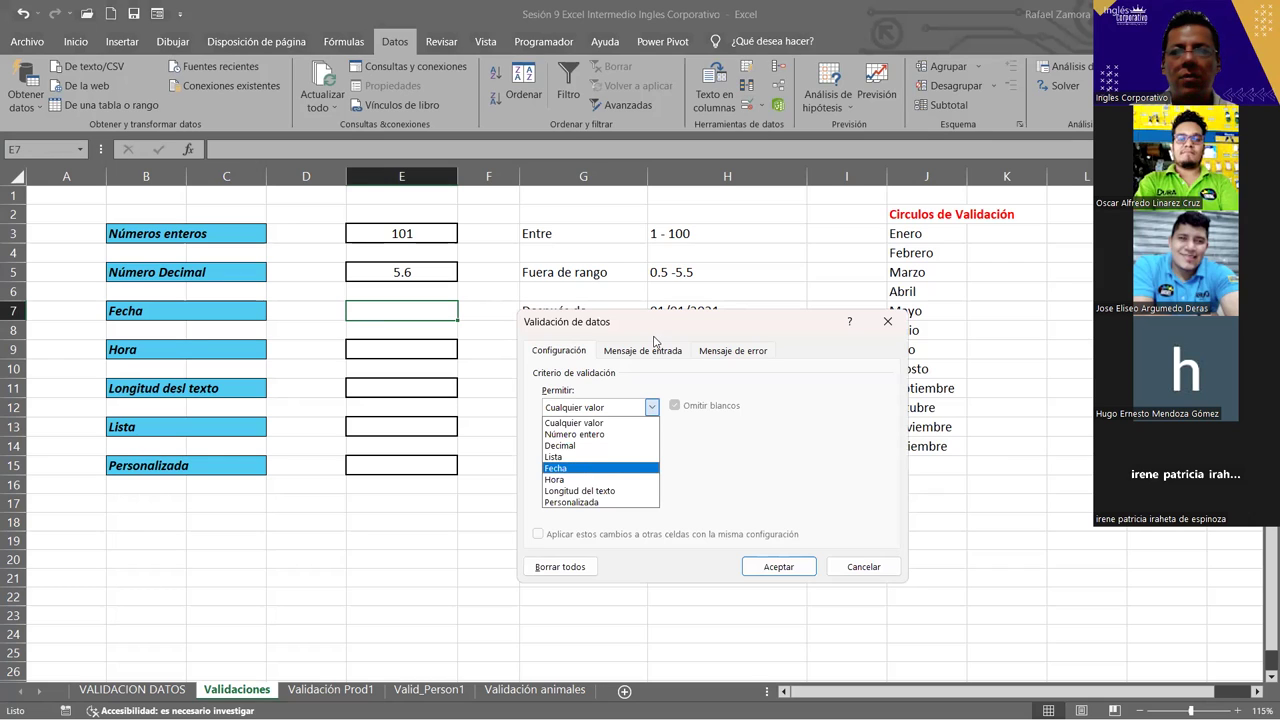
{"action": "key", "text": "Return"}
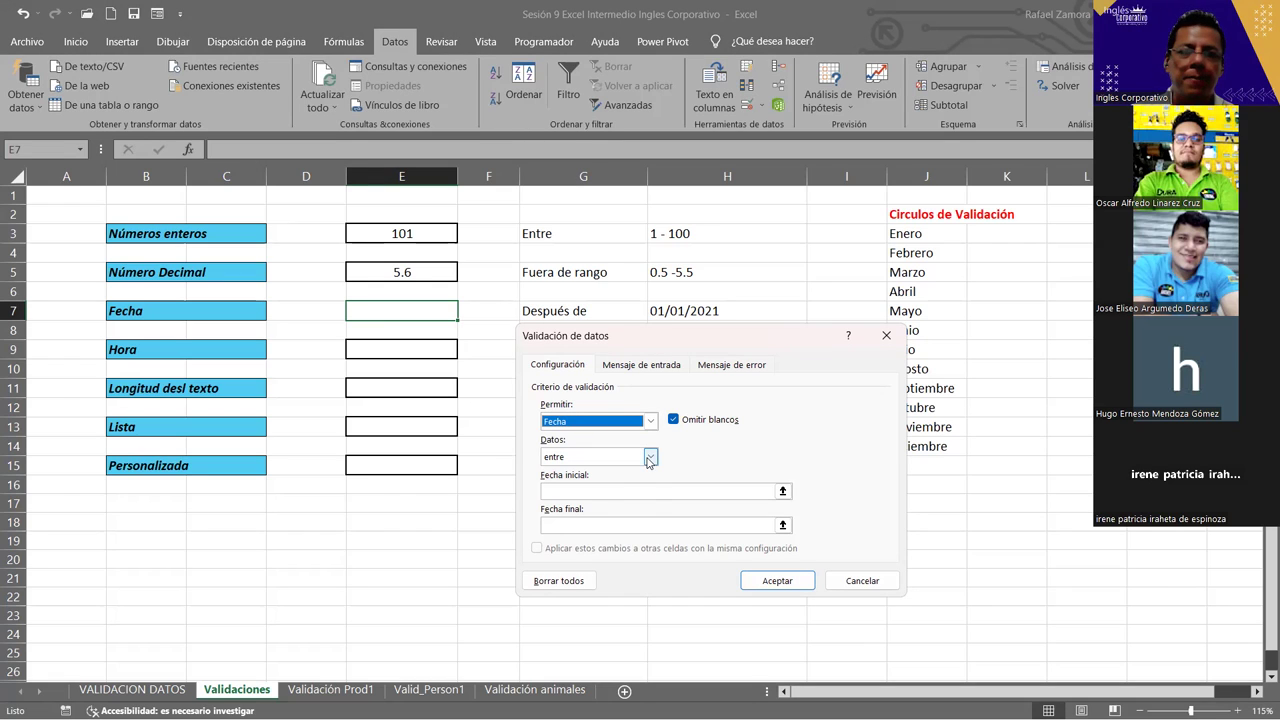
{"action": "left_click", "coordinate": [648, 458]}
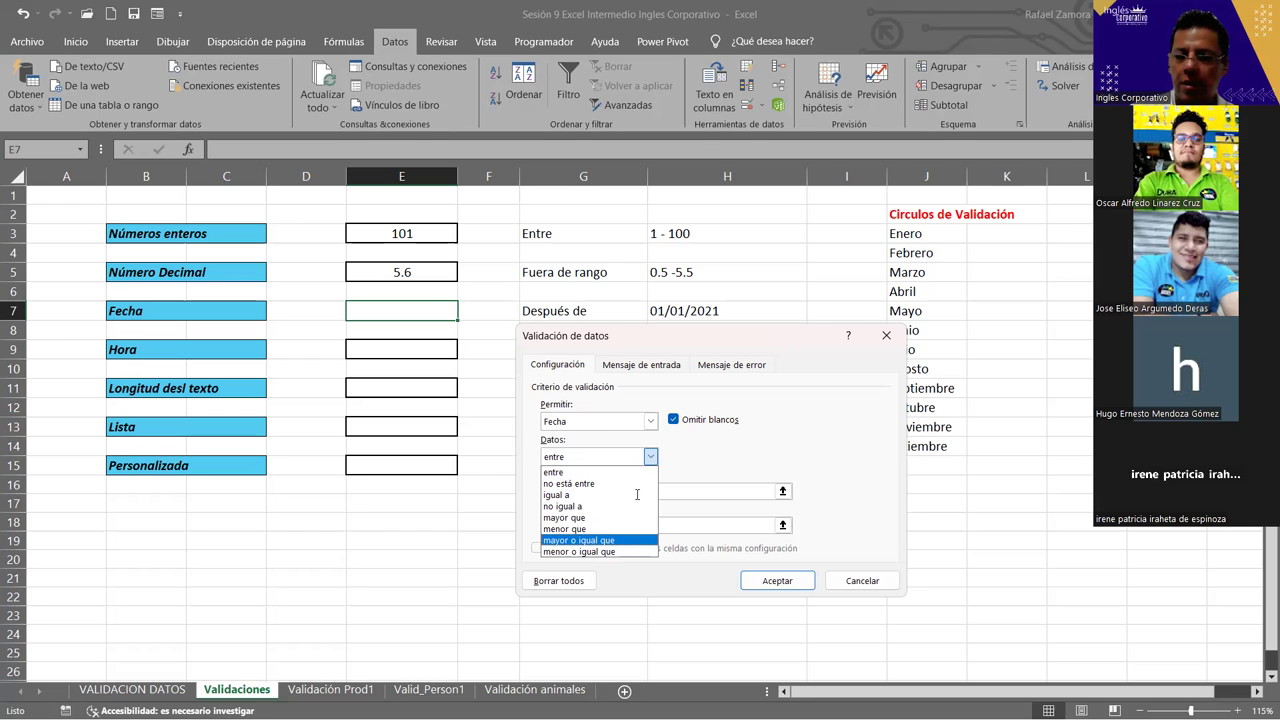
{"action": "key", "text": "Return"}
{"action": "type", "text": "1-1-21"}
- Title E7's input message 'Fecha' with text 'Ingrese fecha a partir del 01-01-2021'
{"action": "left_click", "coordinate": [605, 368]}
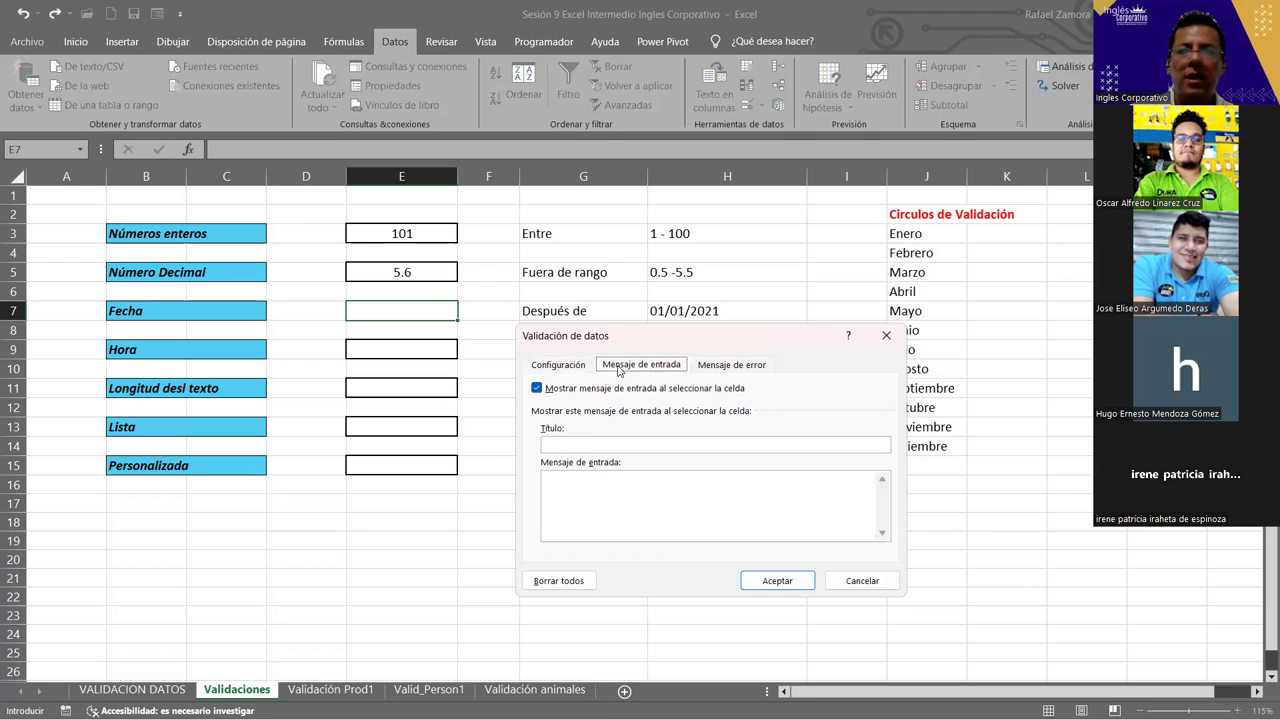
{"action": "left_click", "coordinate": [586, 441]}
{"action": "type", "text": "FEcha"}
{"action": "key", "text": "BackSpace"}
{"action": "key", "text": "BackSpace"}
{"action": "key", "text": "BackSpace"}
{"action": "type", "text": "echa"}
{"action": "left_click", "coordinate": [608, 499]}
{"action": "type", "text": "Ingrese fecha"}
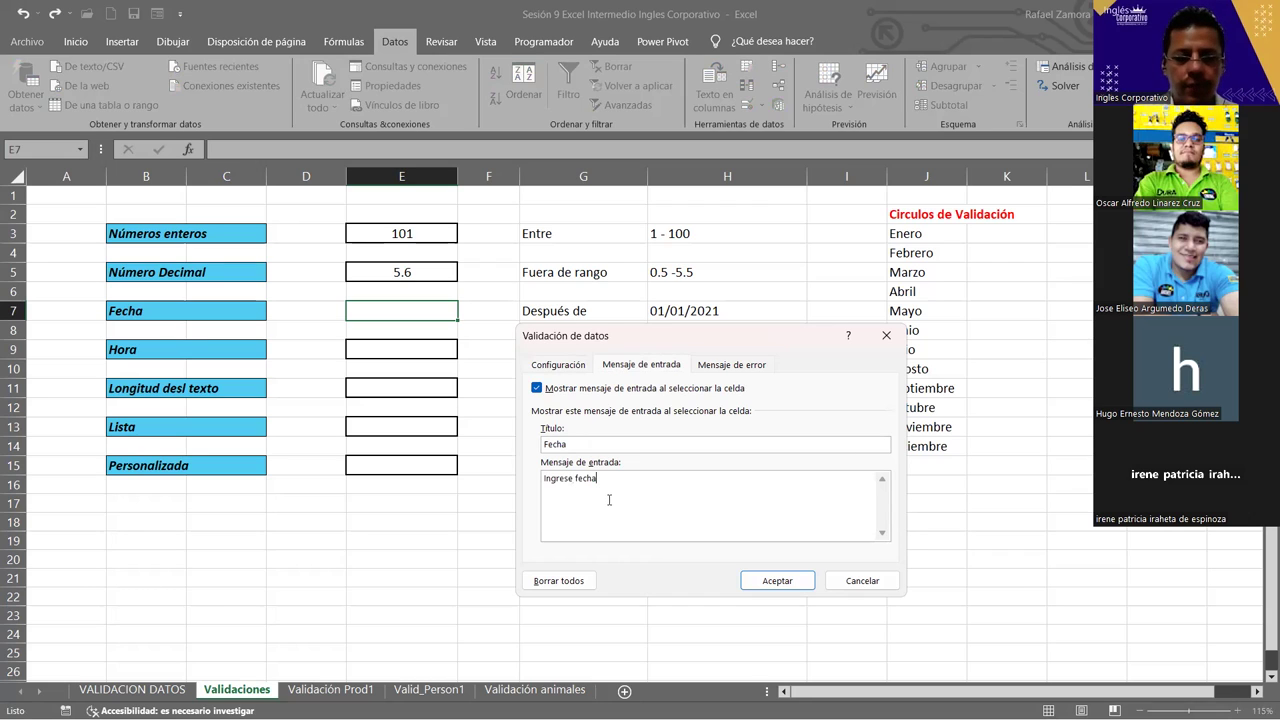
{"action": "type", "text": " a partir del 01-01-2021"}
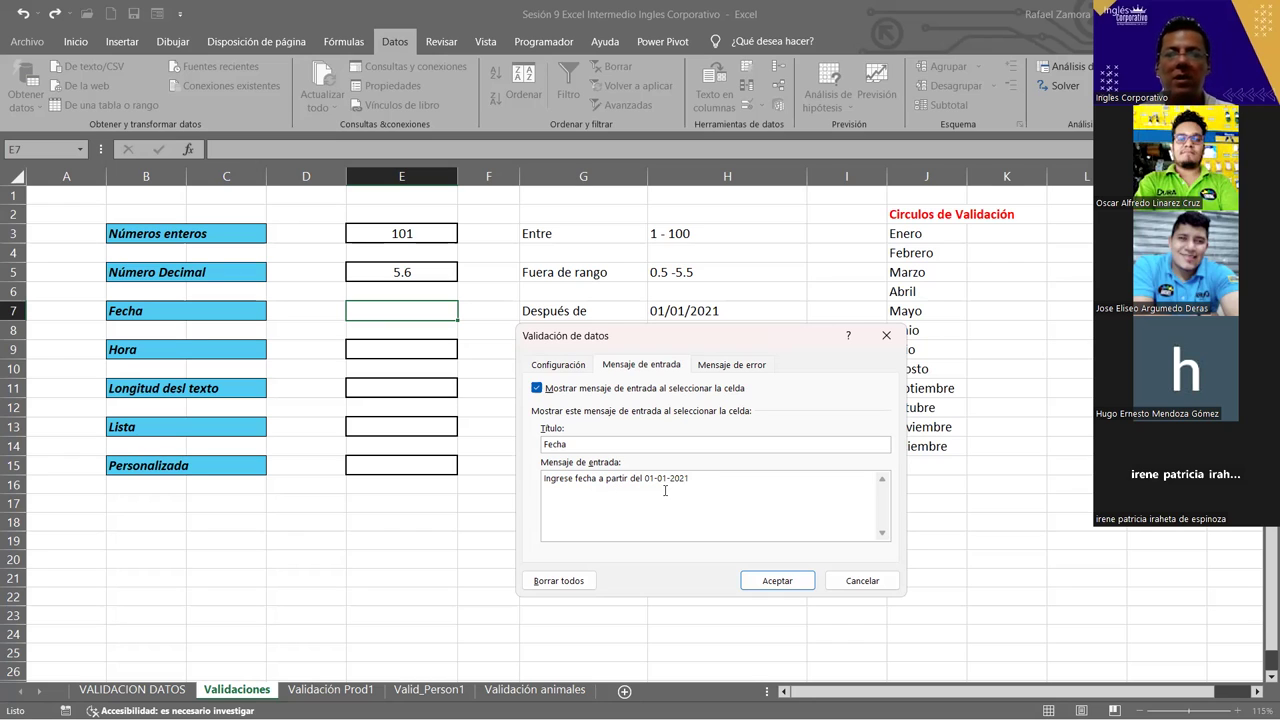
- Give E7's date rule an 'ERROR' alert reading 'Revise datos ingresados' and apply it
{"action": "left_click", "coordinate": [718, 366]}
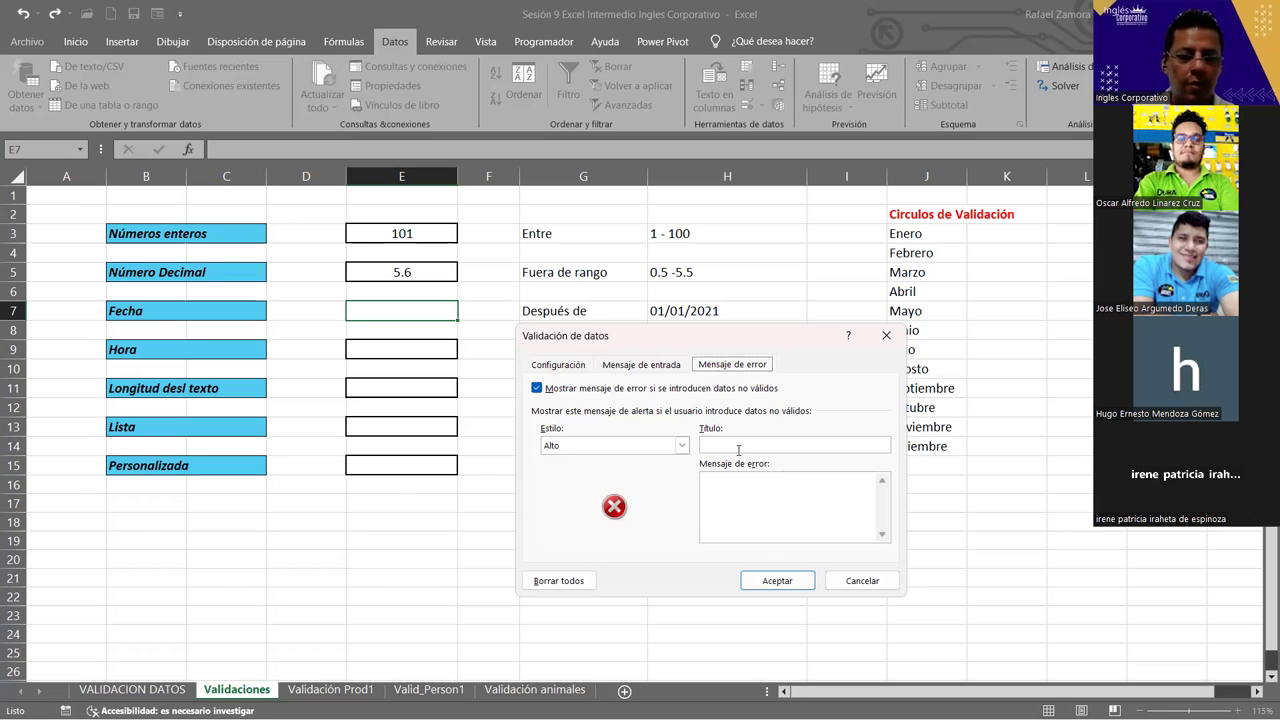
{"action": "type", "text": "ERROR"}
{"action": "left_click", "coordinate": [750, 487]}
{"action": "type", "text": "Rev"}
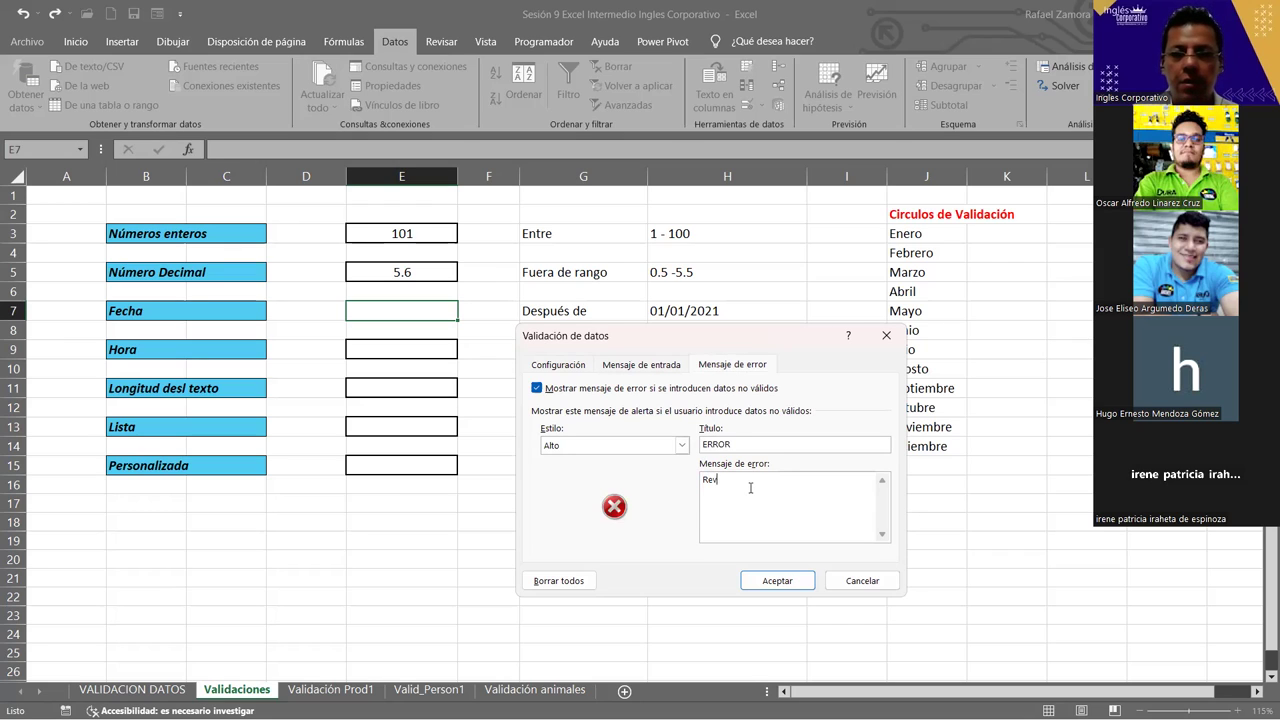
{"action": "type", "text": "se datos. ingresados"}
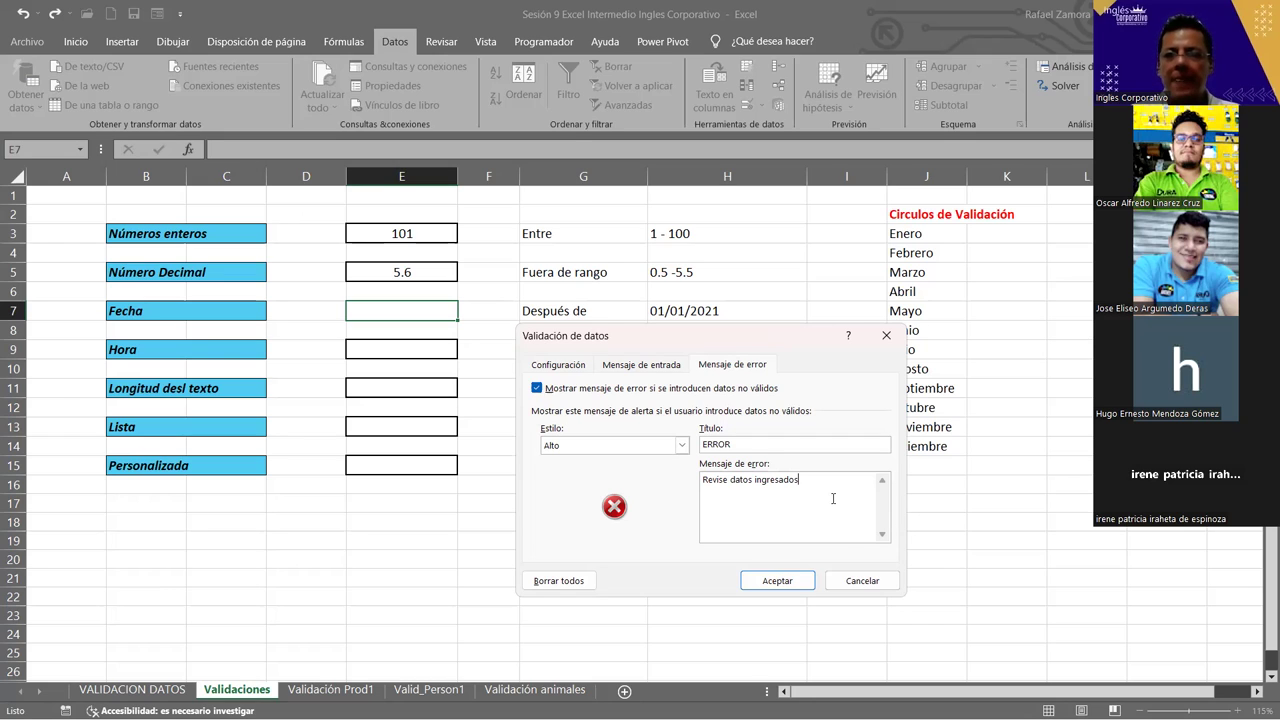
{"action": "left_click", "coordinate": [663, 366]}
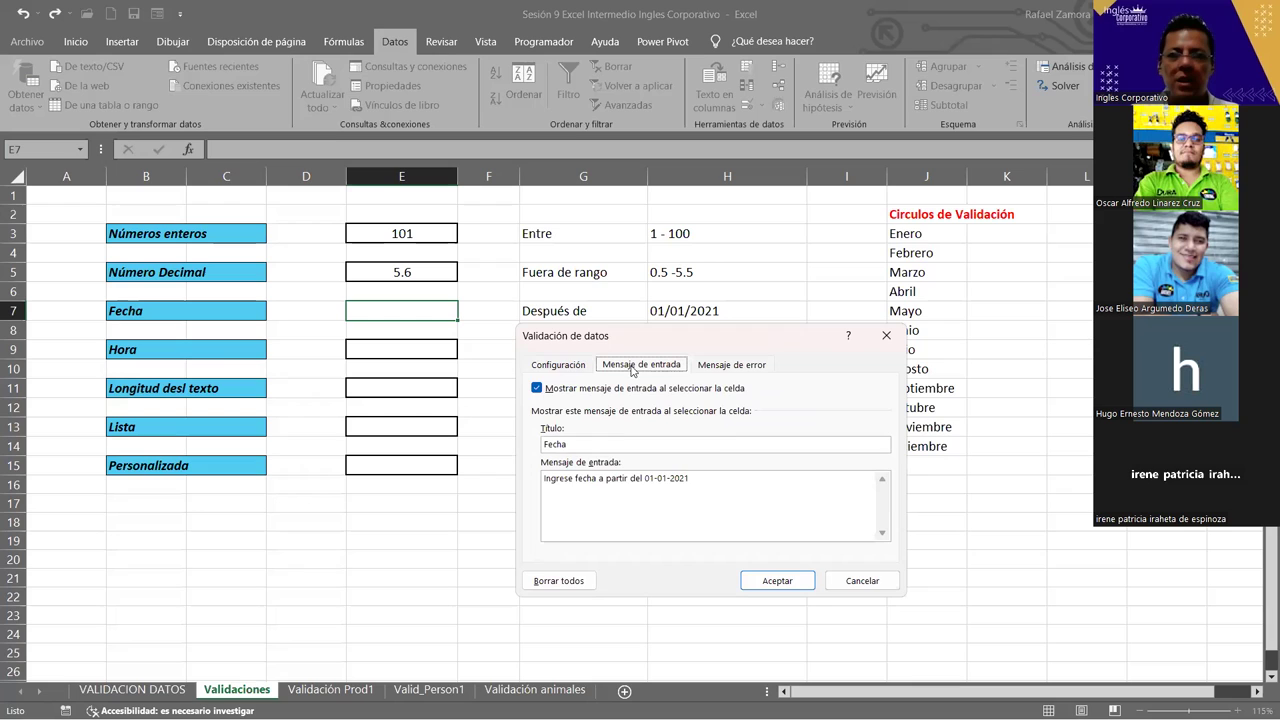
{"action": "left_click", "coordinate": [563, 368]}
{"action": "left_click", "coordinate": [767, 583]}
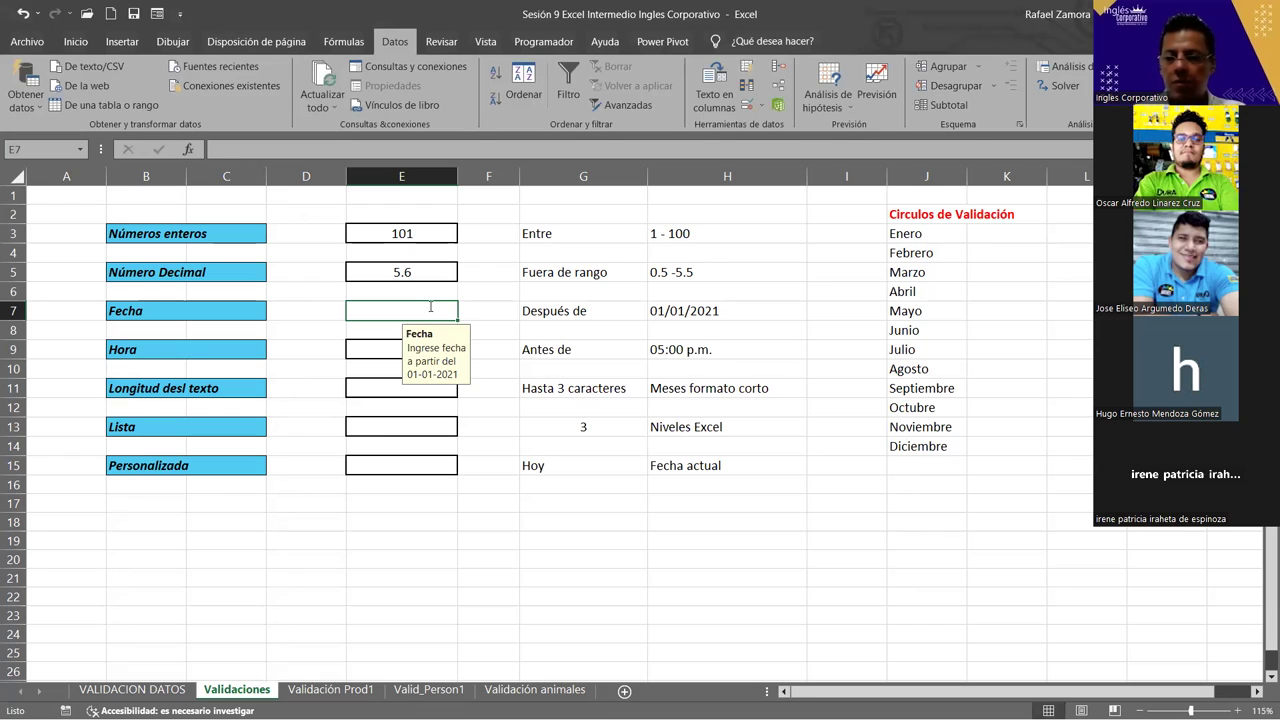
- Enter 31-12-20 in E7 and retry after the validation rejects it
{"action": "type", "text": "31-12-20"}
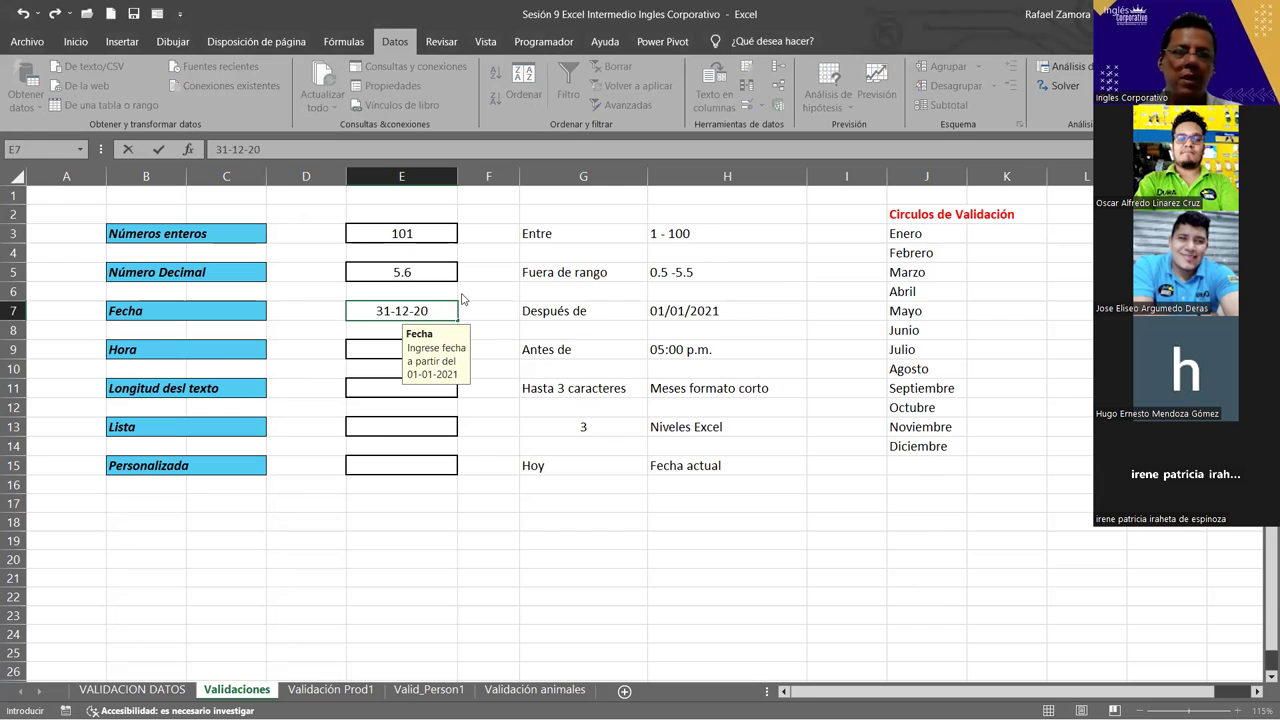
{"action": "key", "text": "Return"}
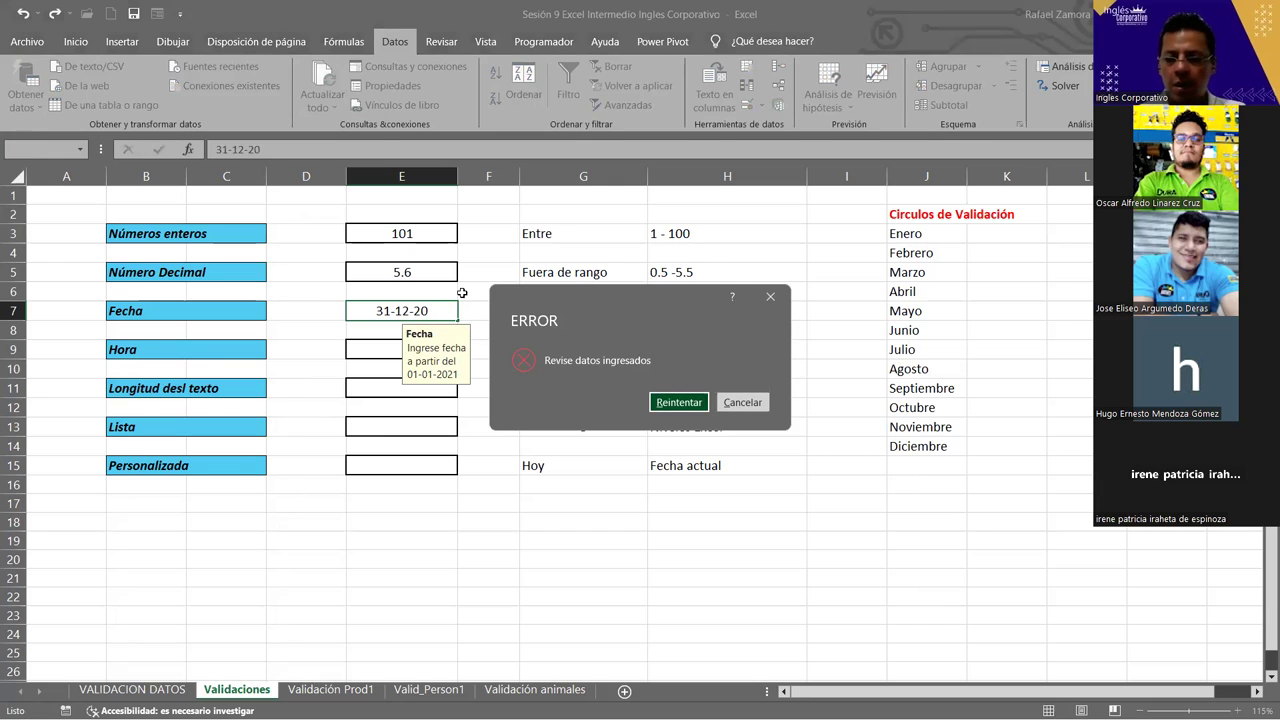
{"action": "key", "text": "Return"}
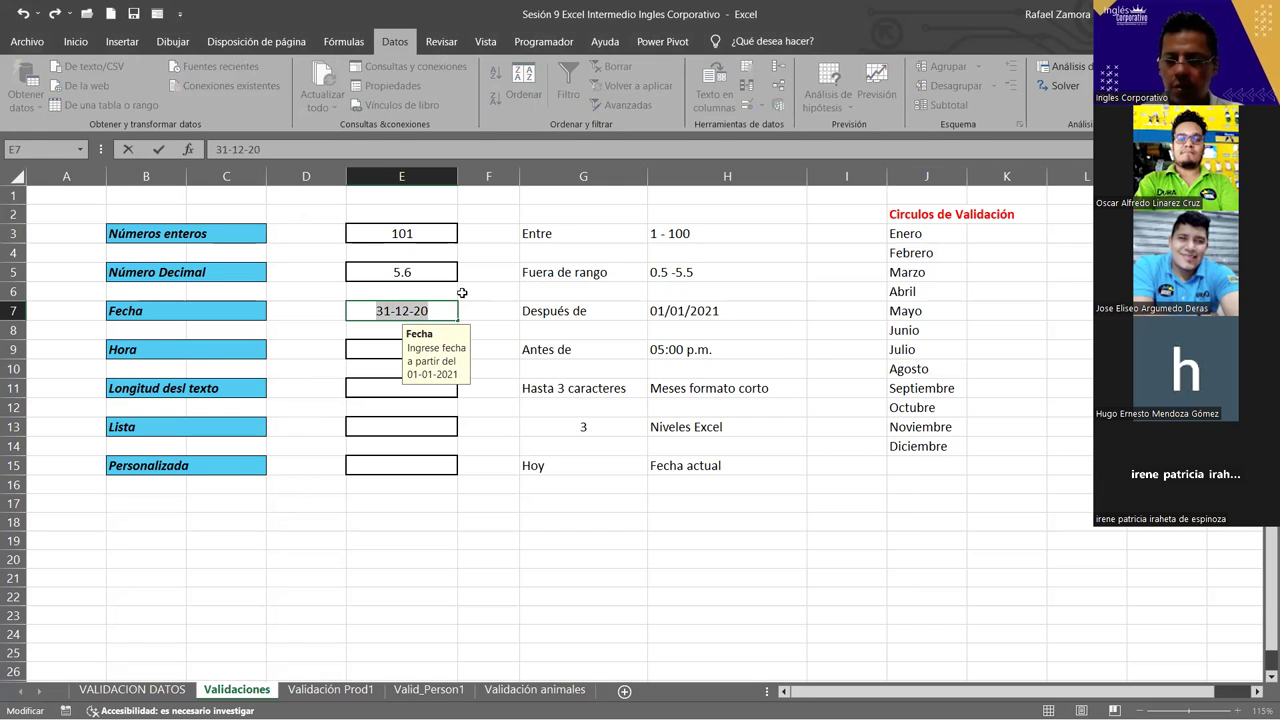
{"action": "type", "text": "5-12-20"}
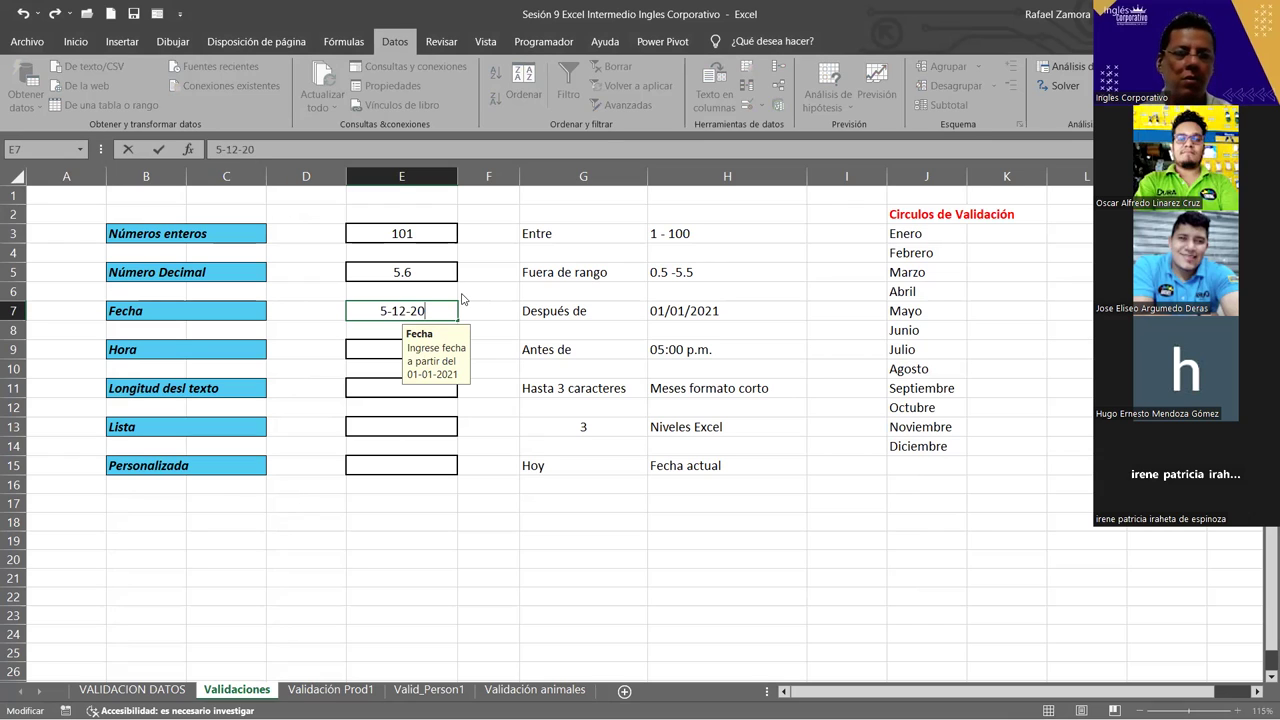
- Replace the entry with 1-1-21, then enter 2-1-21 in E7
{"action": "key", "text": "shift+Home"}
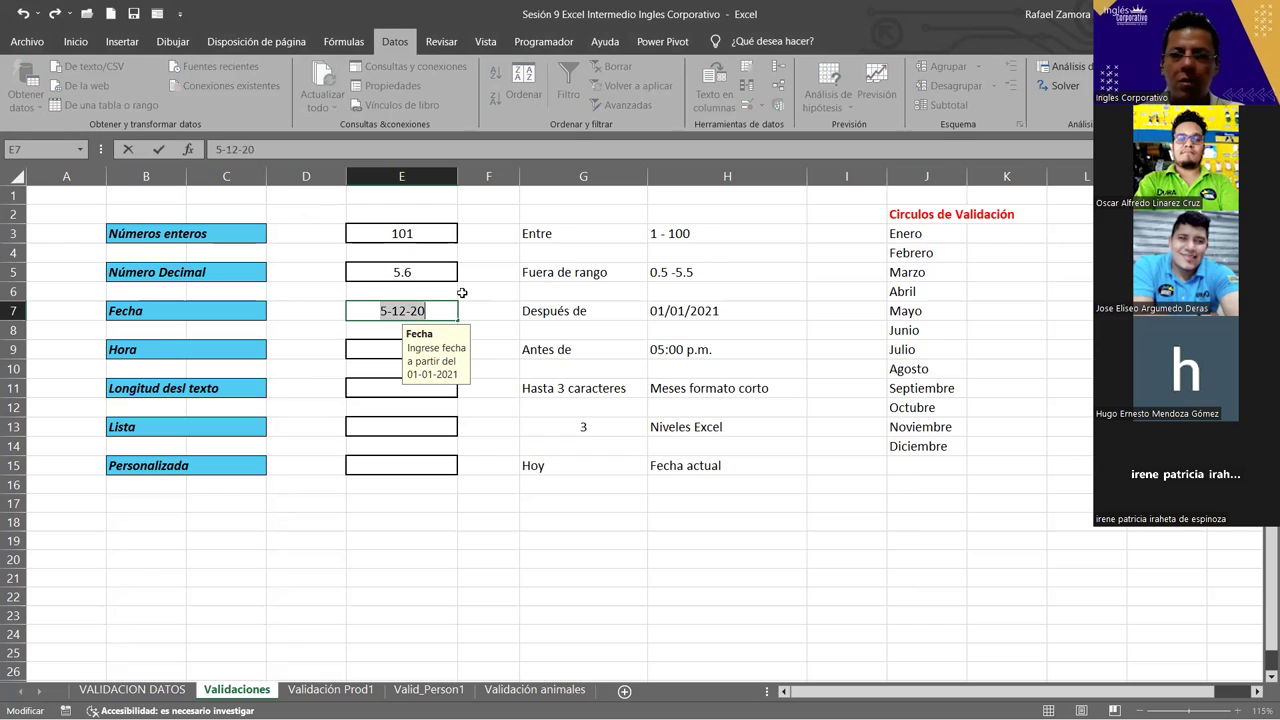
{"action": "type", "text": "1-1-21"}
{"action": "key", "text": "ctrl+Return"}
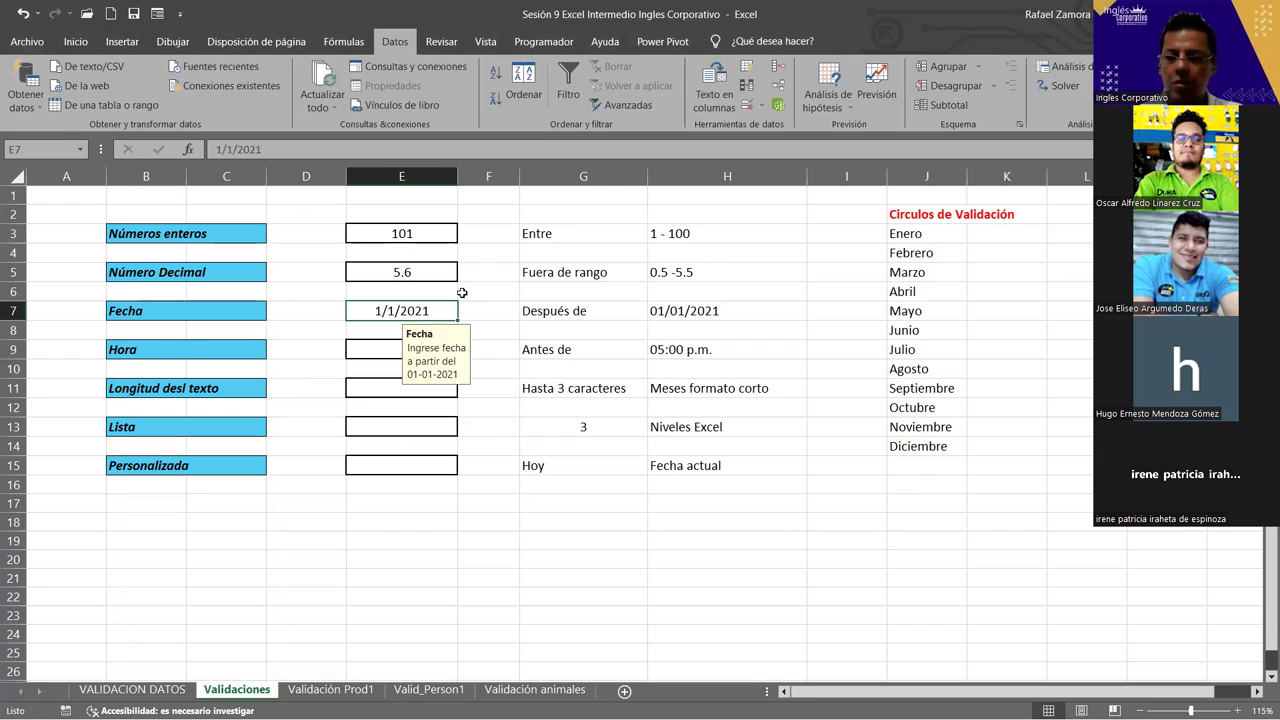
{"action": "type", "text": "2-1-21"}
{"action": "key", "text": "ctrl+Return"}
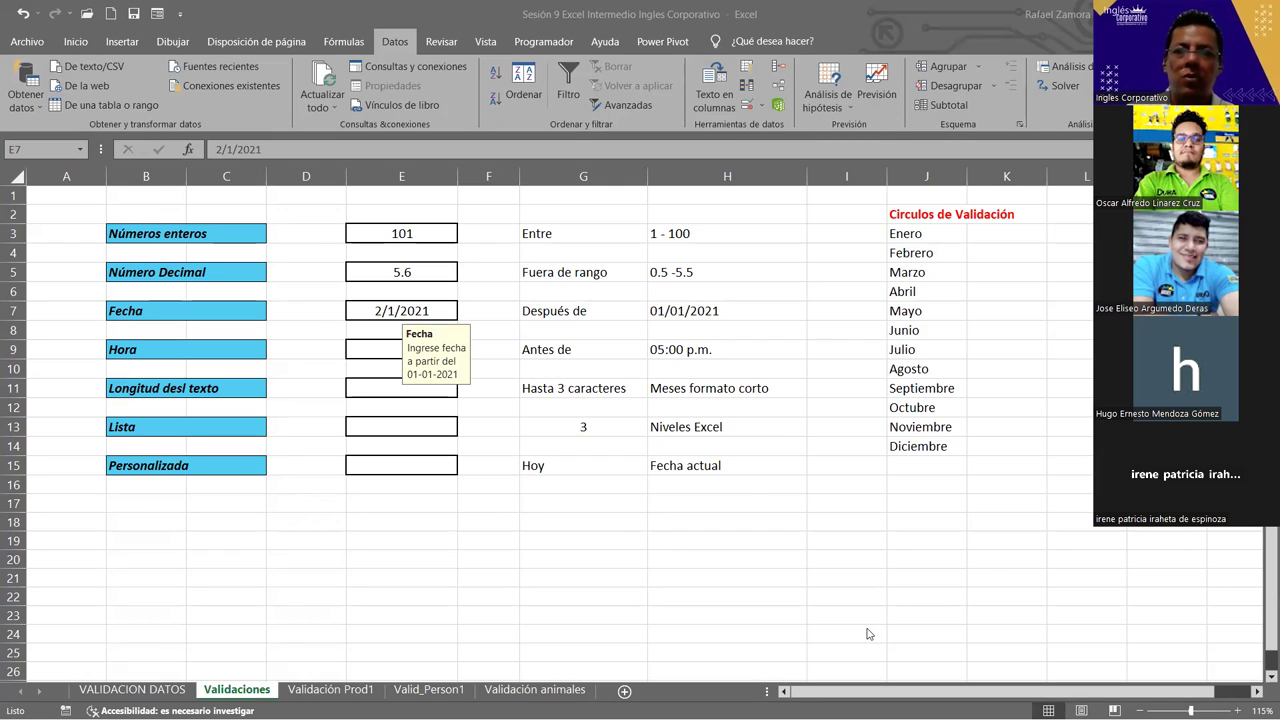
{"action": "left_click", "coordinate": [651, 326]}
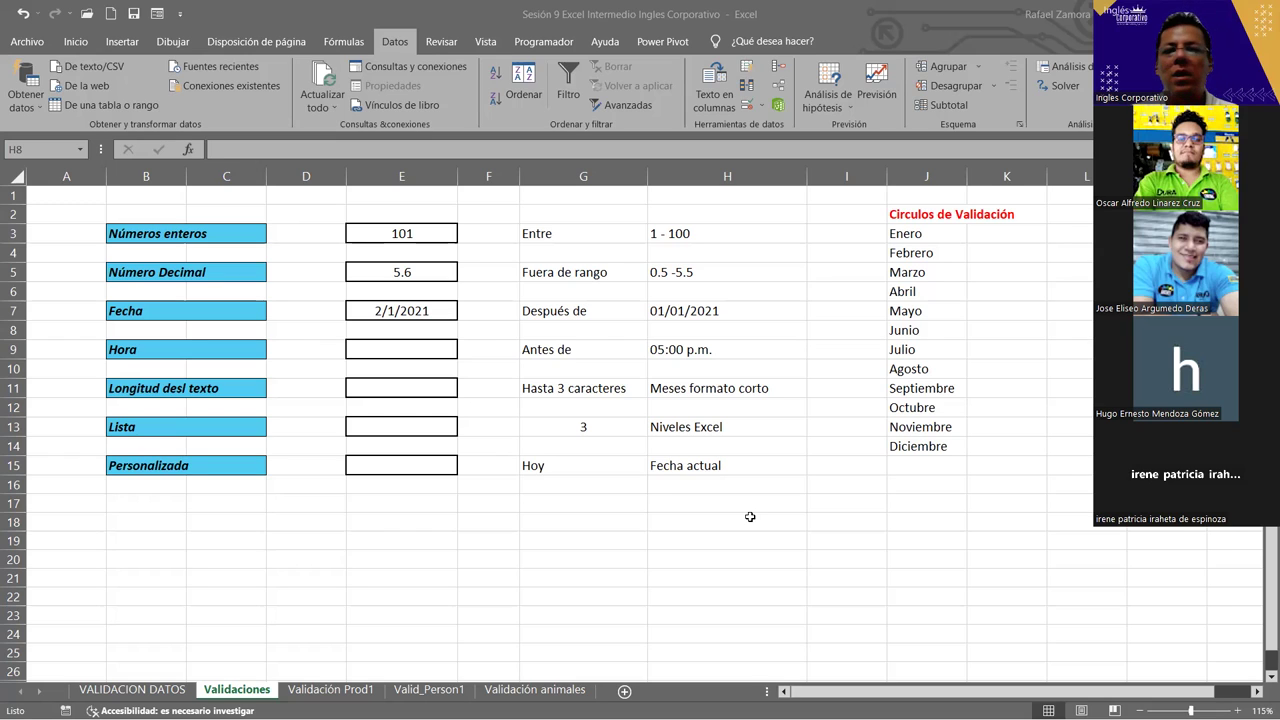
{"action": "key", "text": "alt+Tab"}
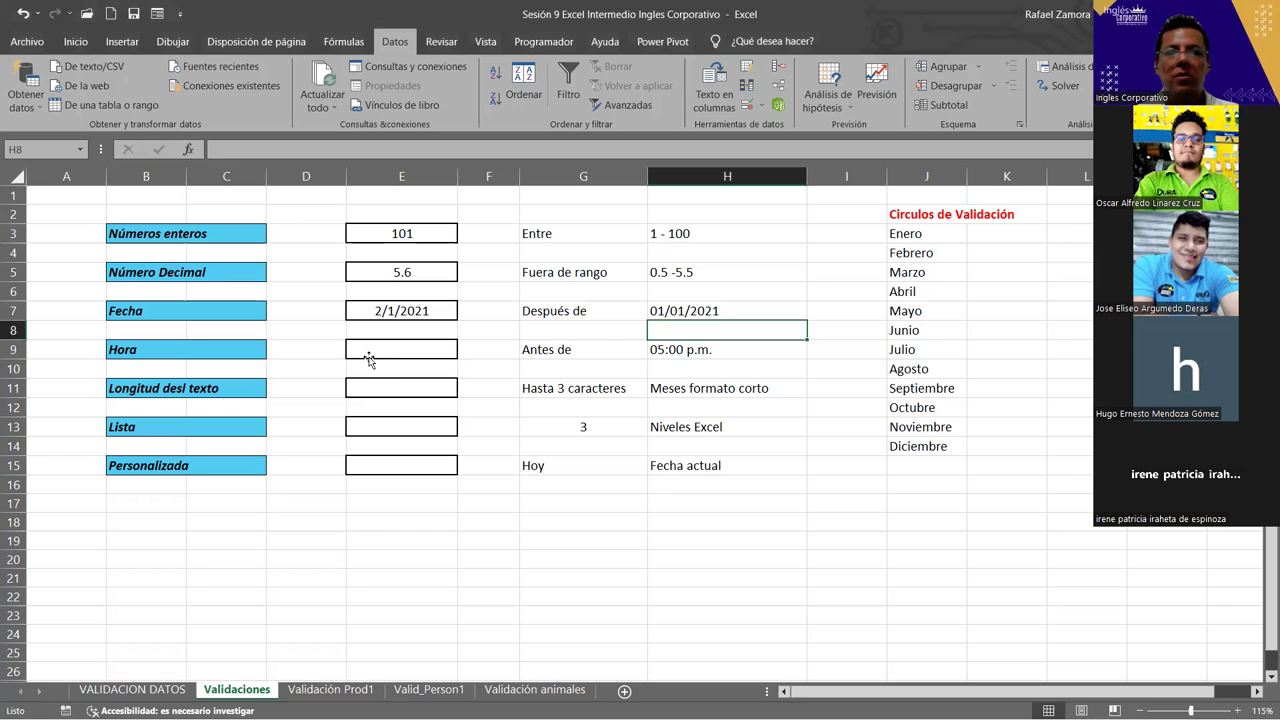
{"action": "left_click", "coordinate": [369, 358]}
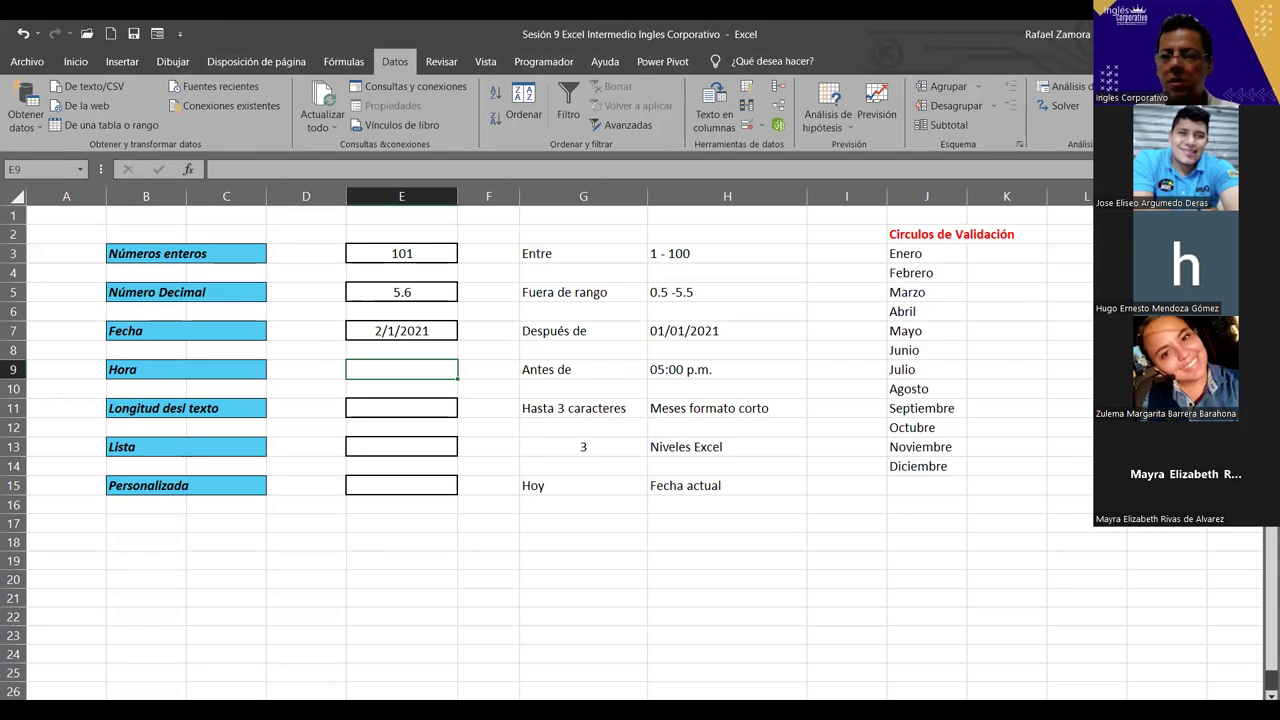
- Enter 6:00 pm in Hora cell E9 to trigger the 'No se admite hora despues de las 5:00 pm' error
{"action": "left_click", "coordinate": [818, 542]}
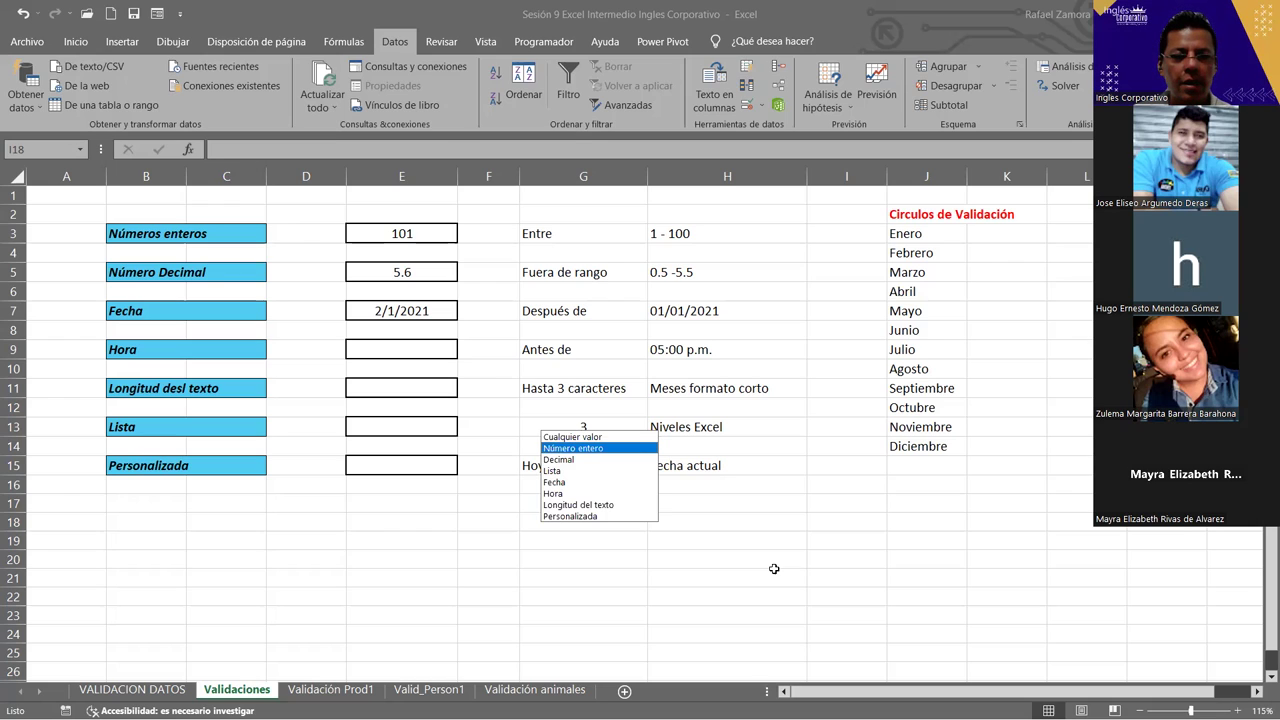
{"action": "key", "text": "Down"}
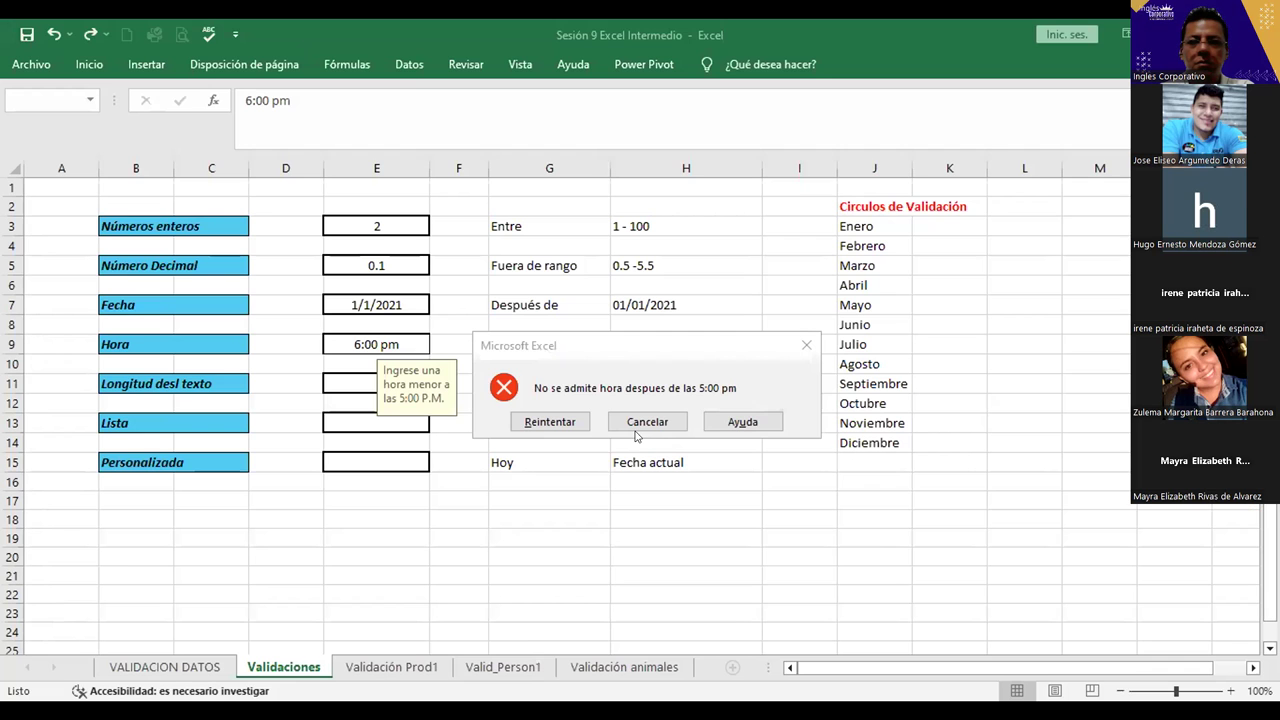
- Retry E9 with 1, which is rejected, then enter 10:00 am, which is accepted
{"action": "left_click", "coordinate": [575, 427]}
{"action": "key", "text": "BackSpace"}
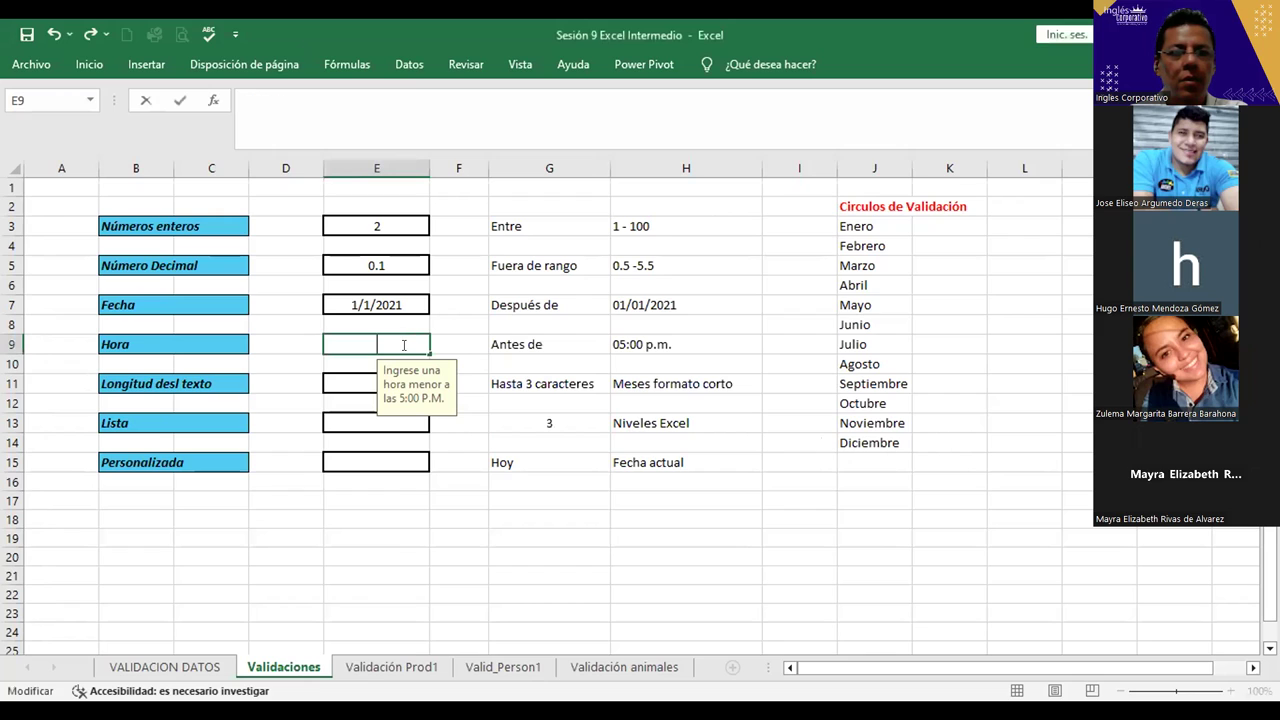
{"action": "type", "text": "1"}
{"action": "key", "text": "Return"}
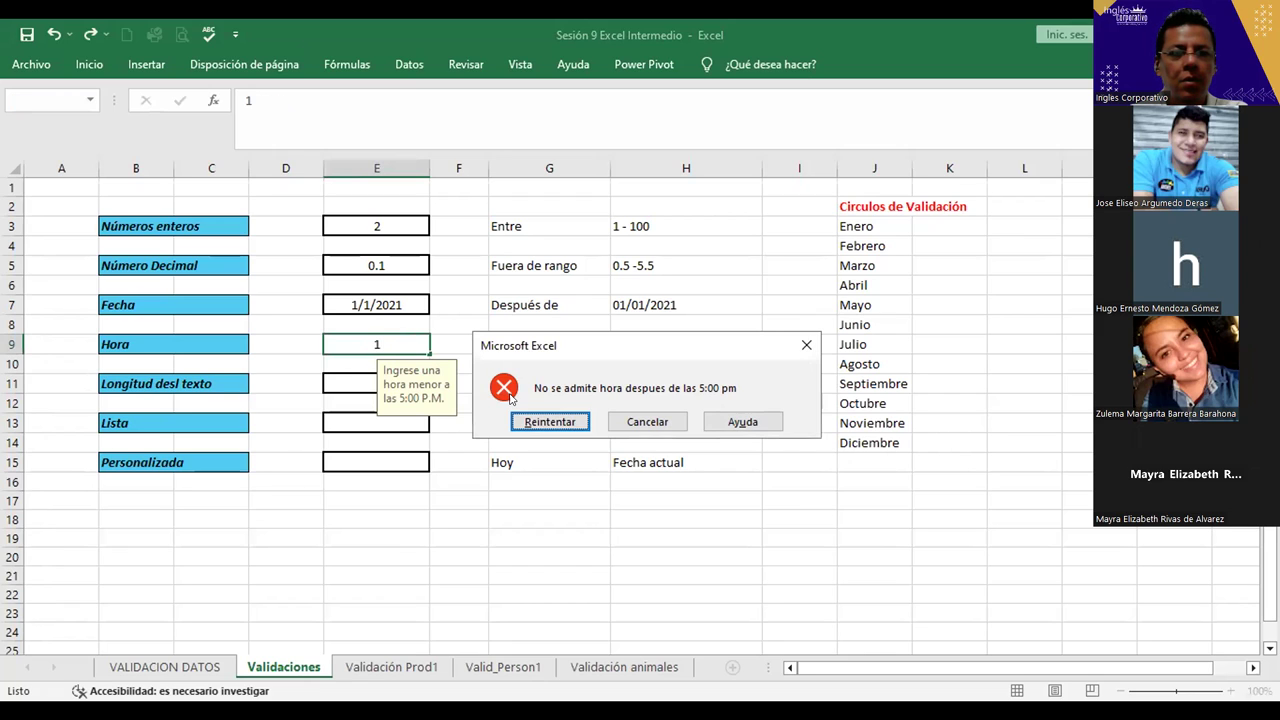
{"action": "key", "text": "Return"}
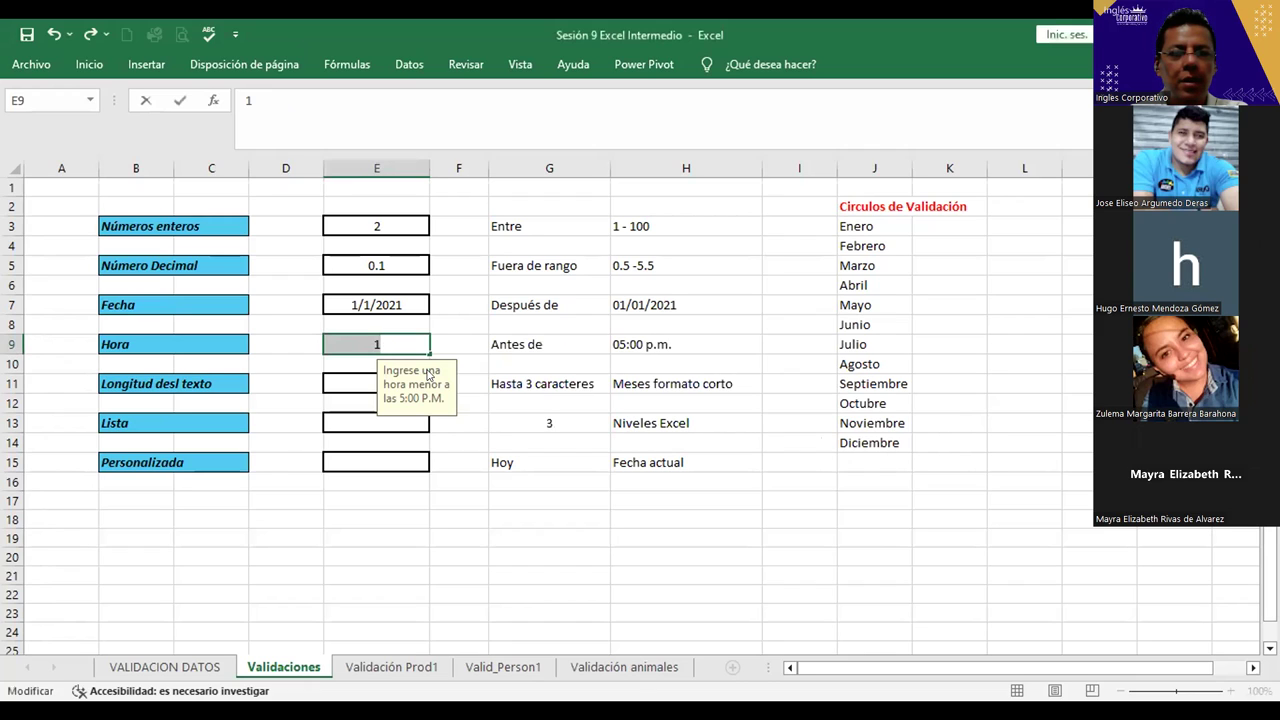
{"action": "key", "text": "BackSpace"}
{"action": "type", "text": "10:00"}
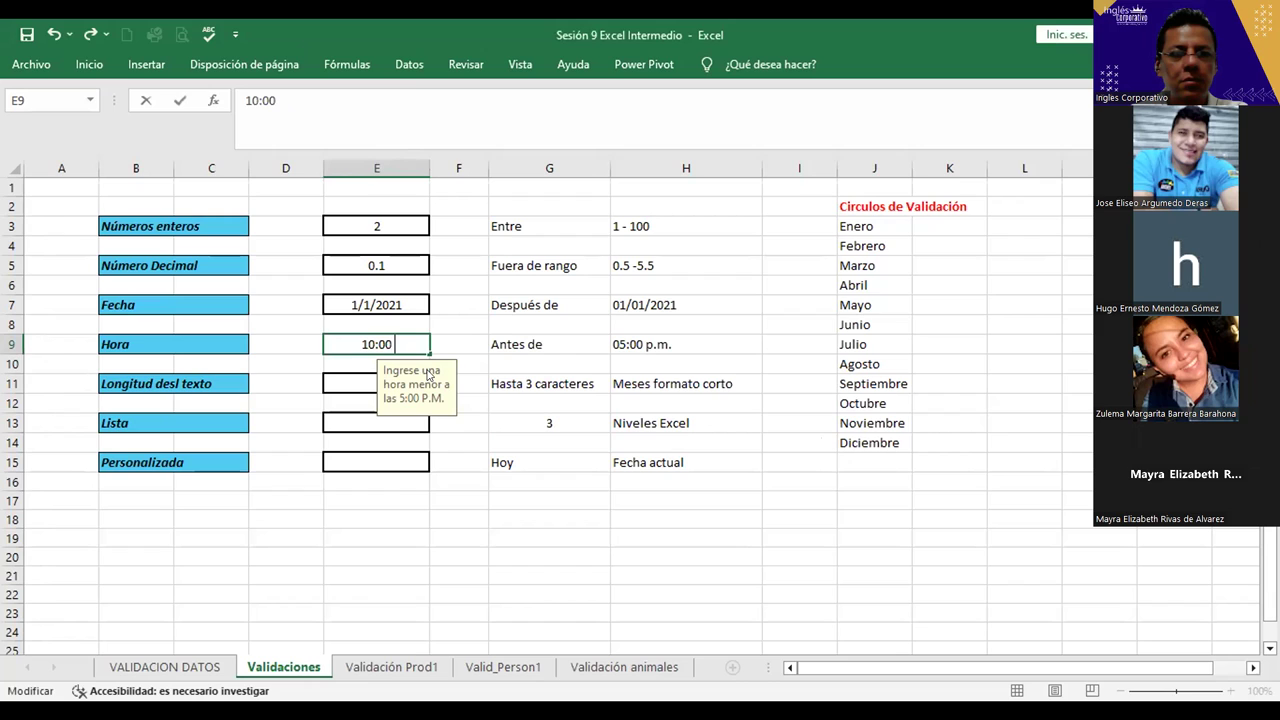
{"action": "type", "text": " am"}
{"action": "key", "text": "Return"}
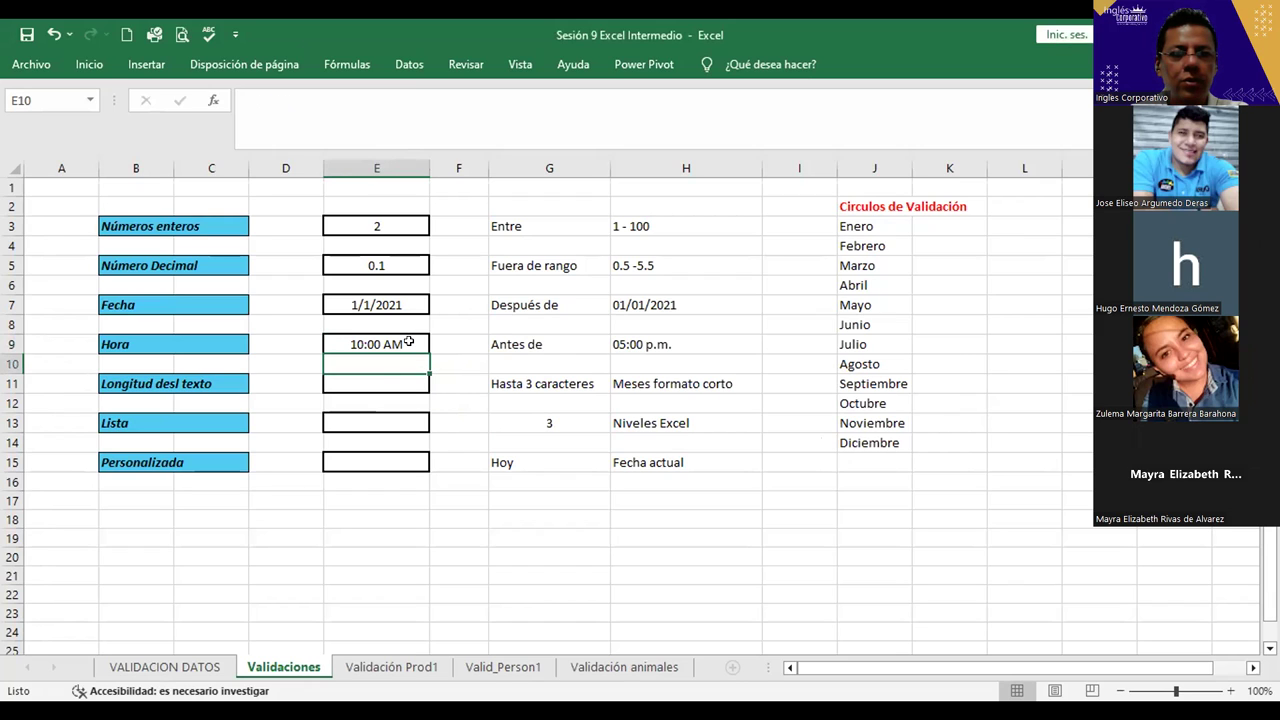
- Begin editing E9's time to 12:00:00 for the next test
{"action": "left_click", "coordinate": [408, 342]}
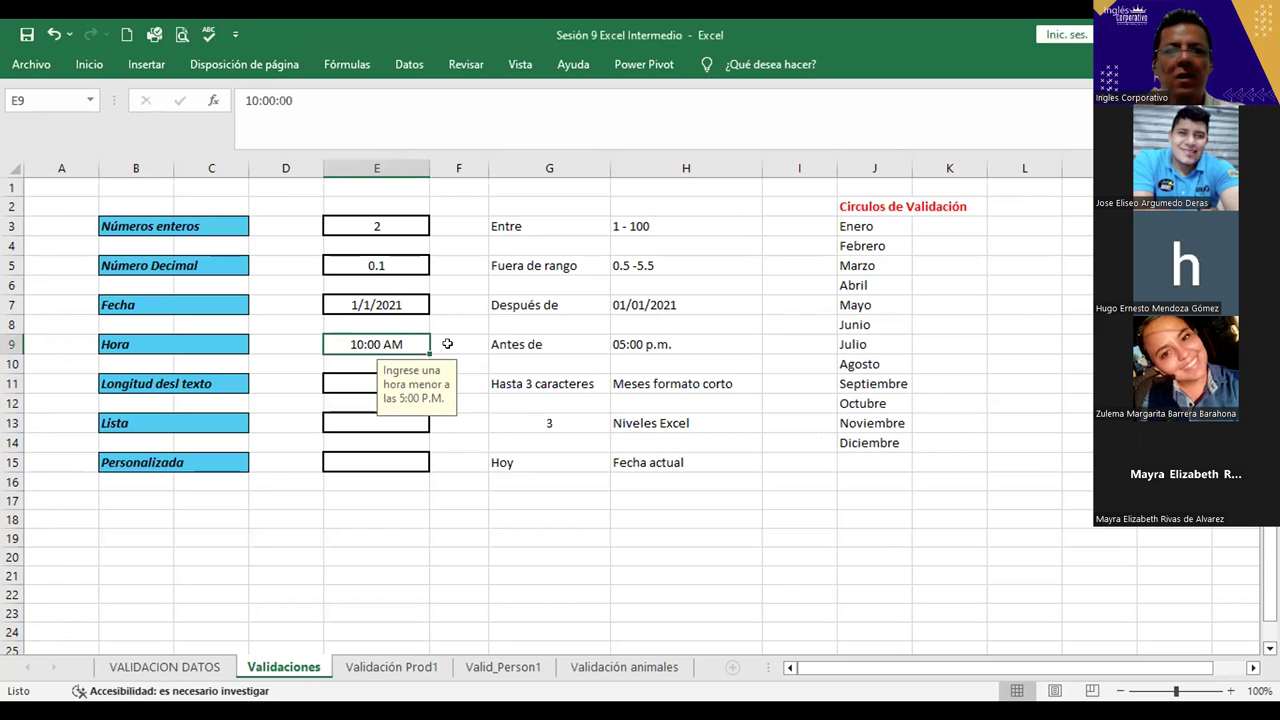
{"action": "double_click", "coordinate": [357, 342]}
{"action": "key", "text": "BackSpace"}
{"action": "type", "text": "2:0"}
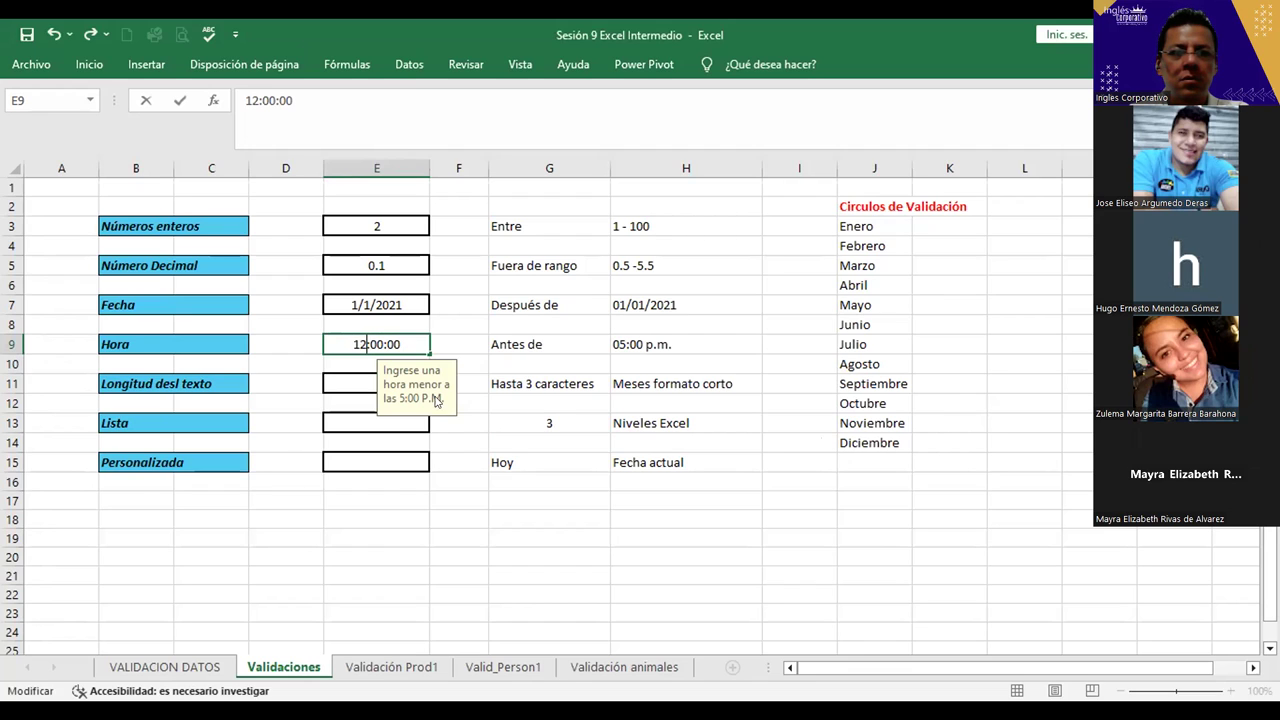
- Try 12:00 m in E9, then enter 12:00 after it is rejected
{"action": "left_click", "coordinate": [412, 343]}
{"action": "key", "text": "BackSpace"}
{"action": "key", "text": "BackSpace"}
{"action": "key", "text": "BackSpace"}
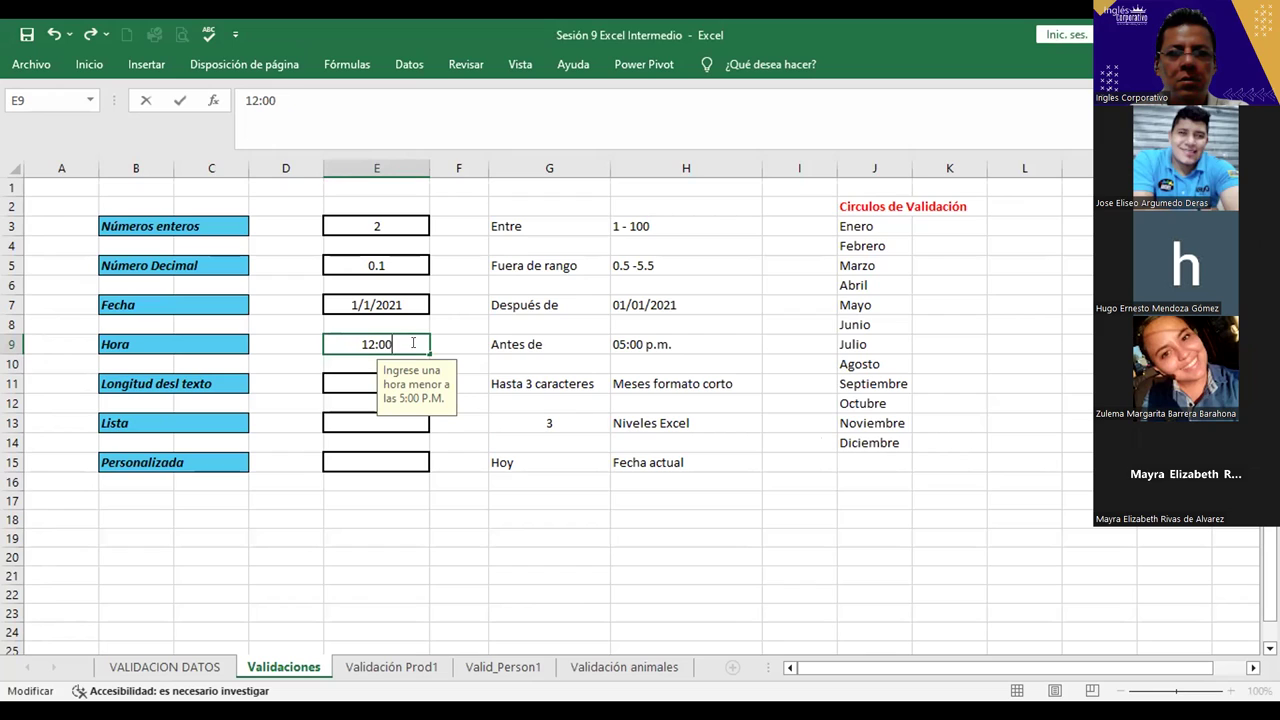
{"action": "type", "text": " m"}
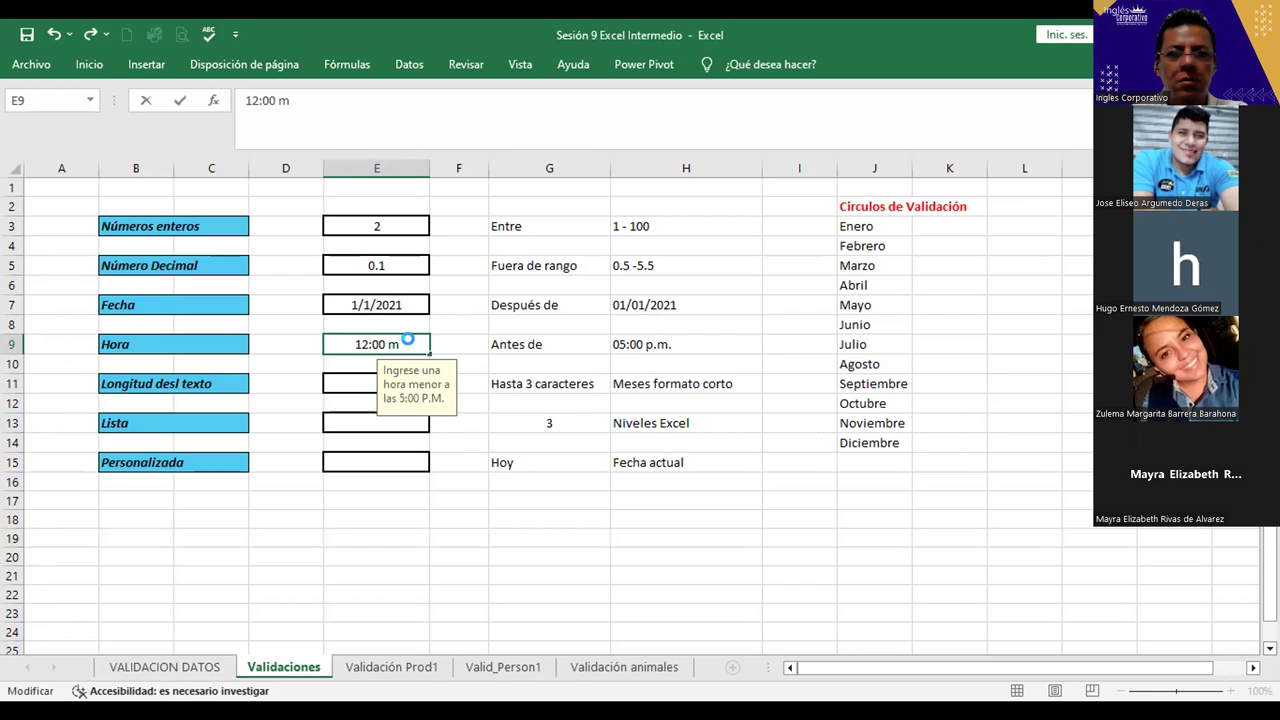
{"action": "key", "text": "Return"}
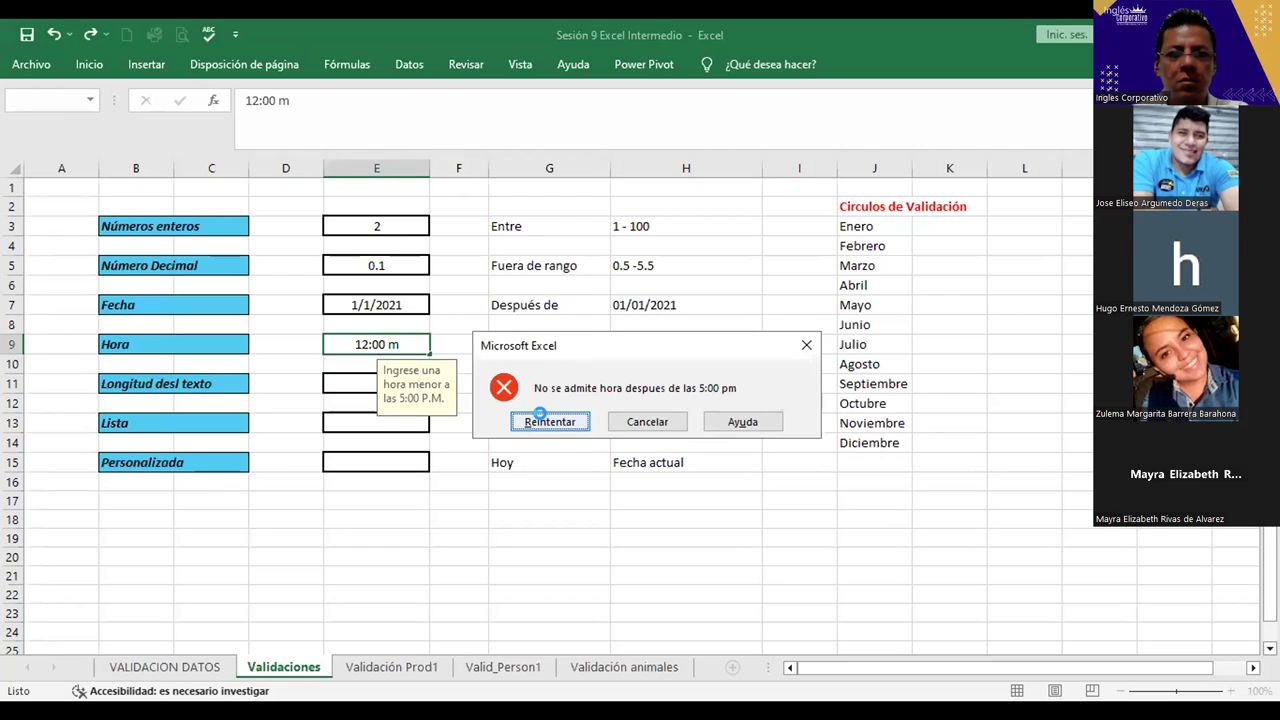
{"action": "left_click", "coordinate": [539, 413]}
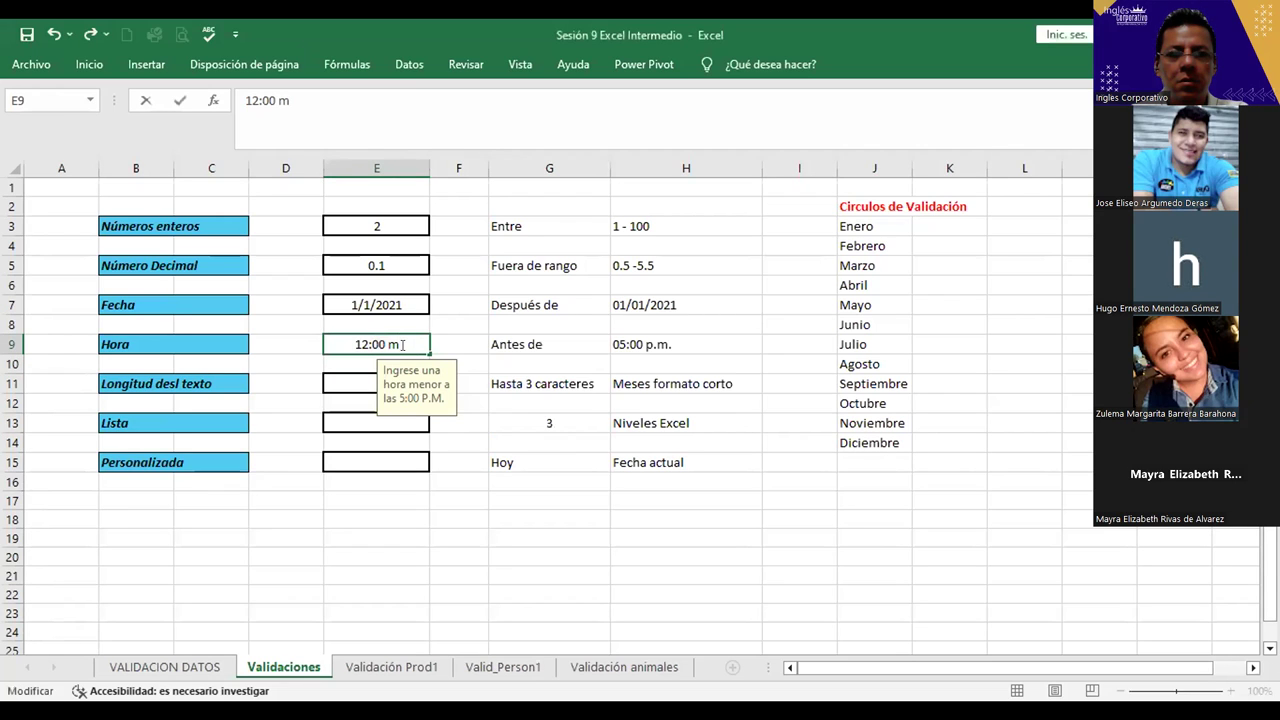
{"action": "key", "text": "BackSpace"}
{"action": "key", "text": "BackSpace"}
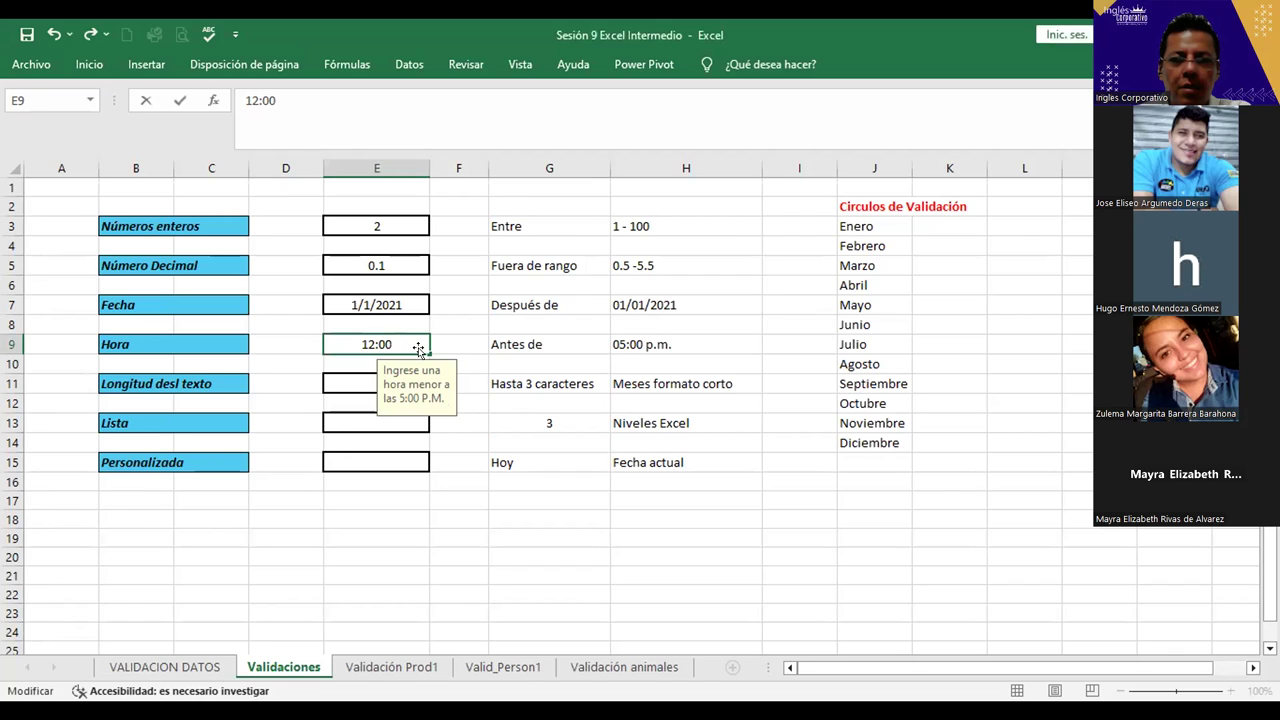
{"action": "key", "text": "Return"}
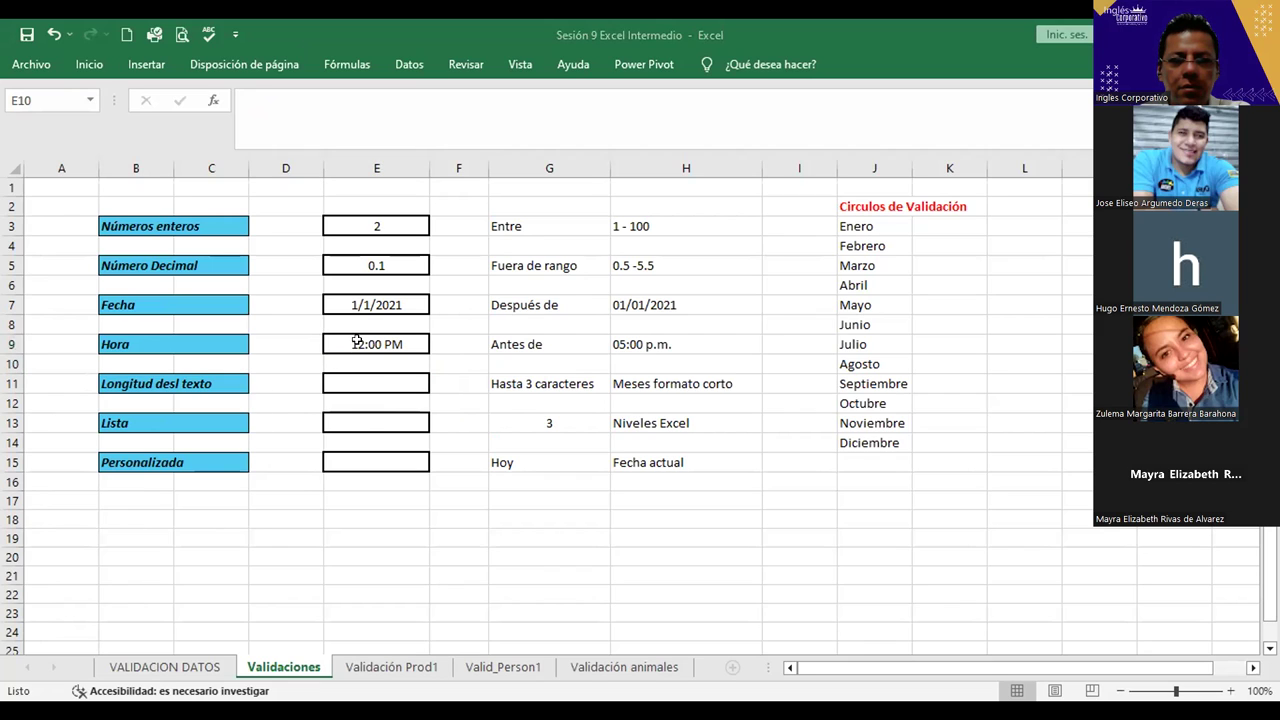
- Change E9's time to 4:00, then to 04:00 p.m
{"action": "double_click", "coordinate": [357, 343]}
{"action": "key", "text": "BackSpace"}
{"action": "key", "text": "BackSpace"}
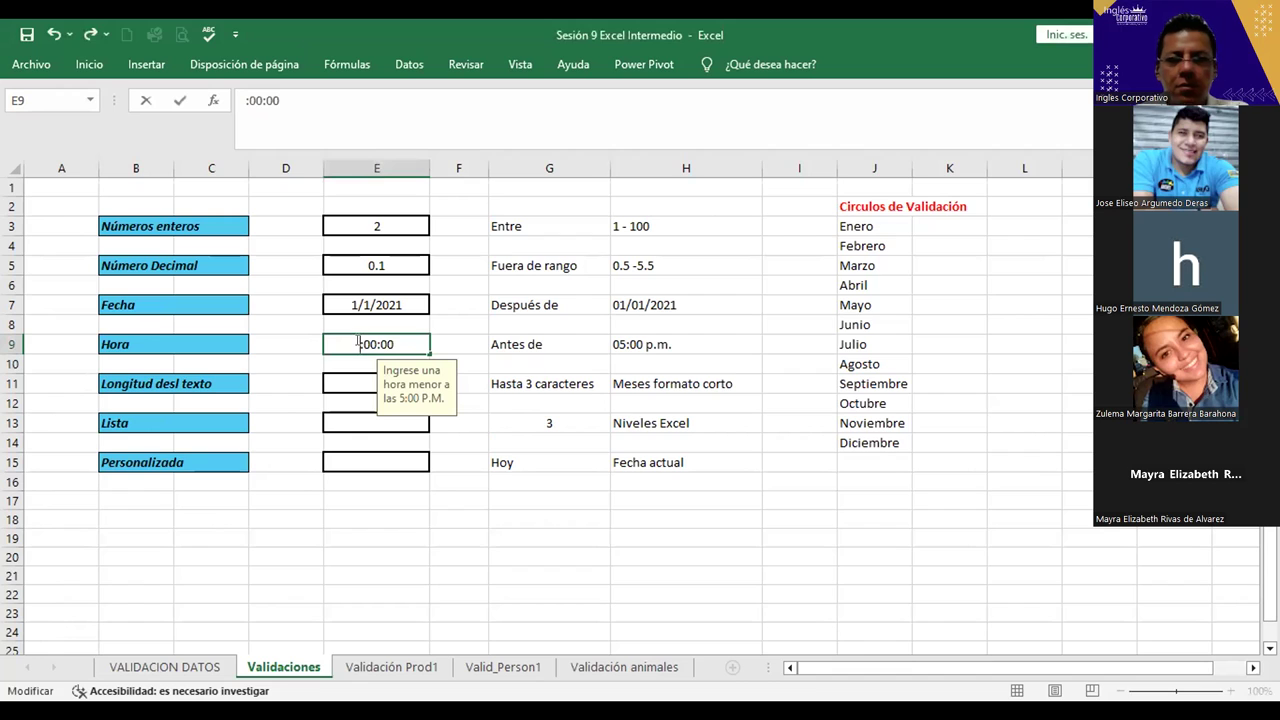
{"action": "type", "text": "4"}
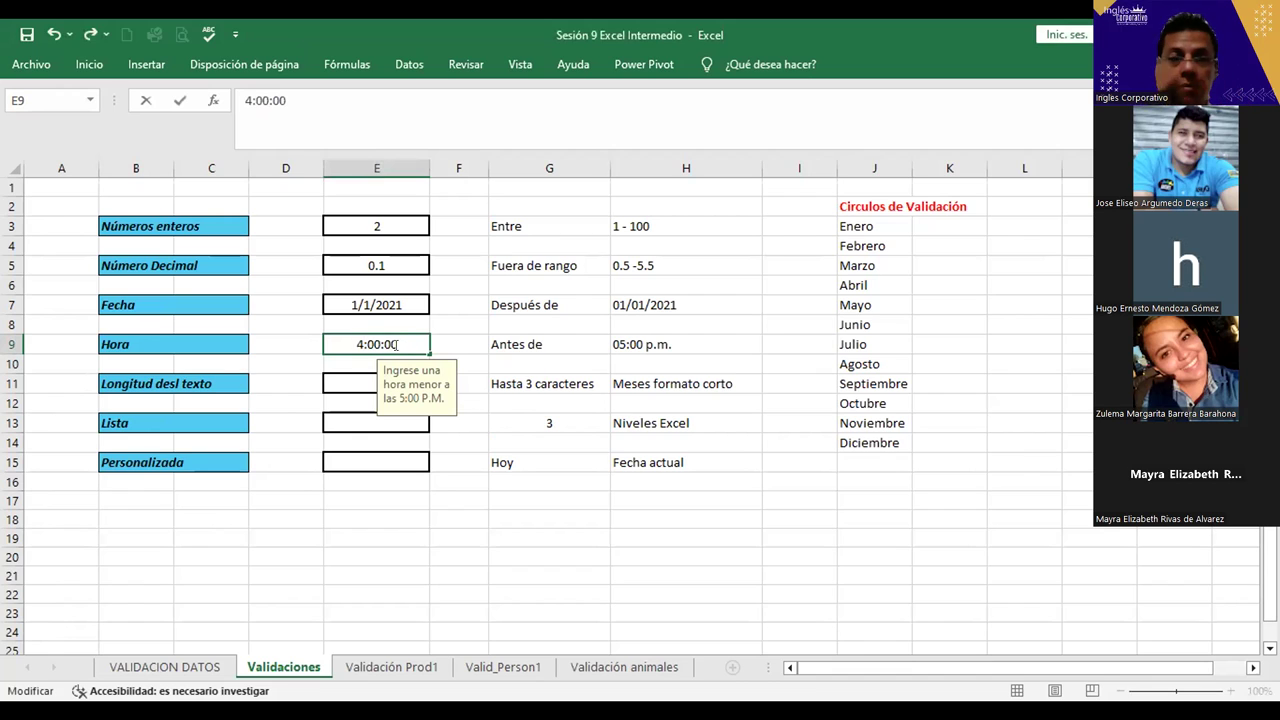
{"action": "left_click", "coordinate": [396, 344]}
{"action": "key", "text": "BackSpace"}
{"action": "key", "text": "BackSpace"}
{"action": "type", "text": "00"}
{"action": "key", "text": "Return"}
{"action": "left_click", "coordinate": [401, 344]}
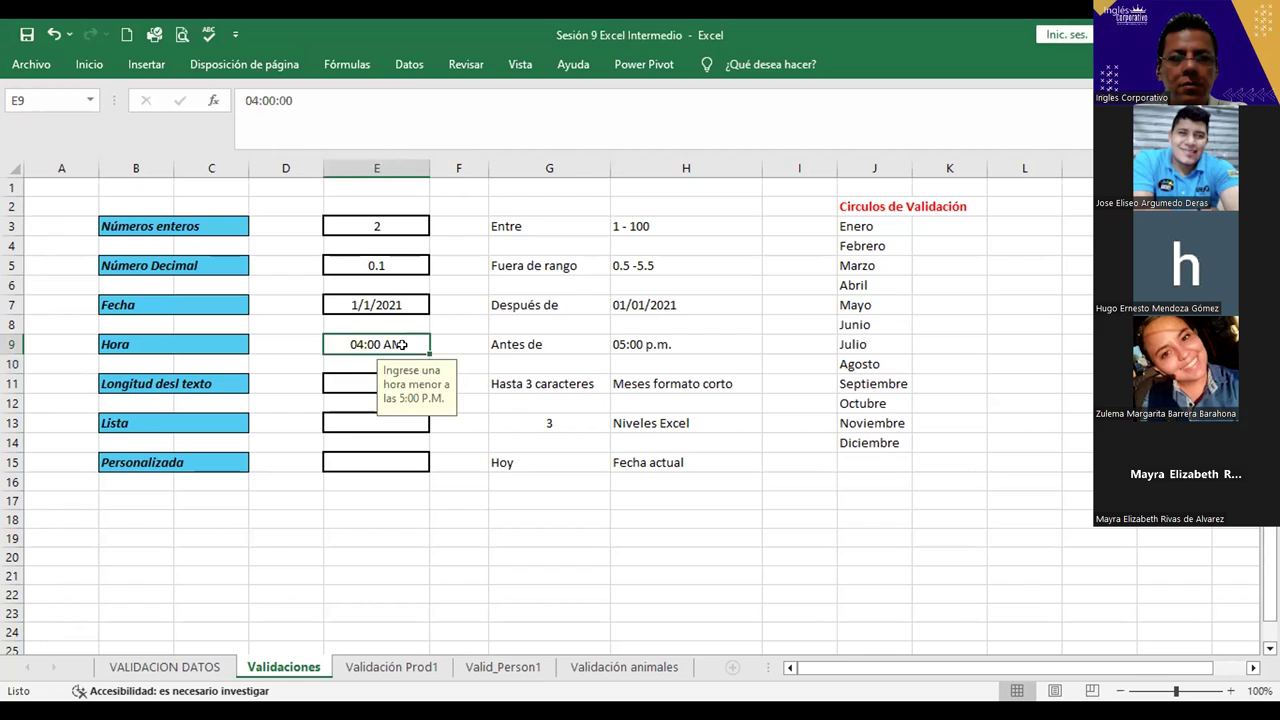
{"action": "double_click", "coordinate": [402, 344]}
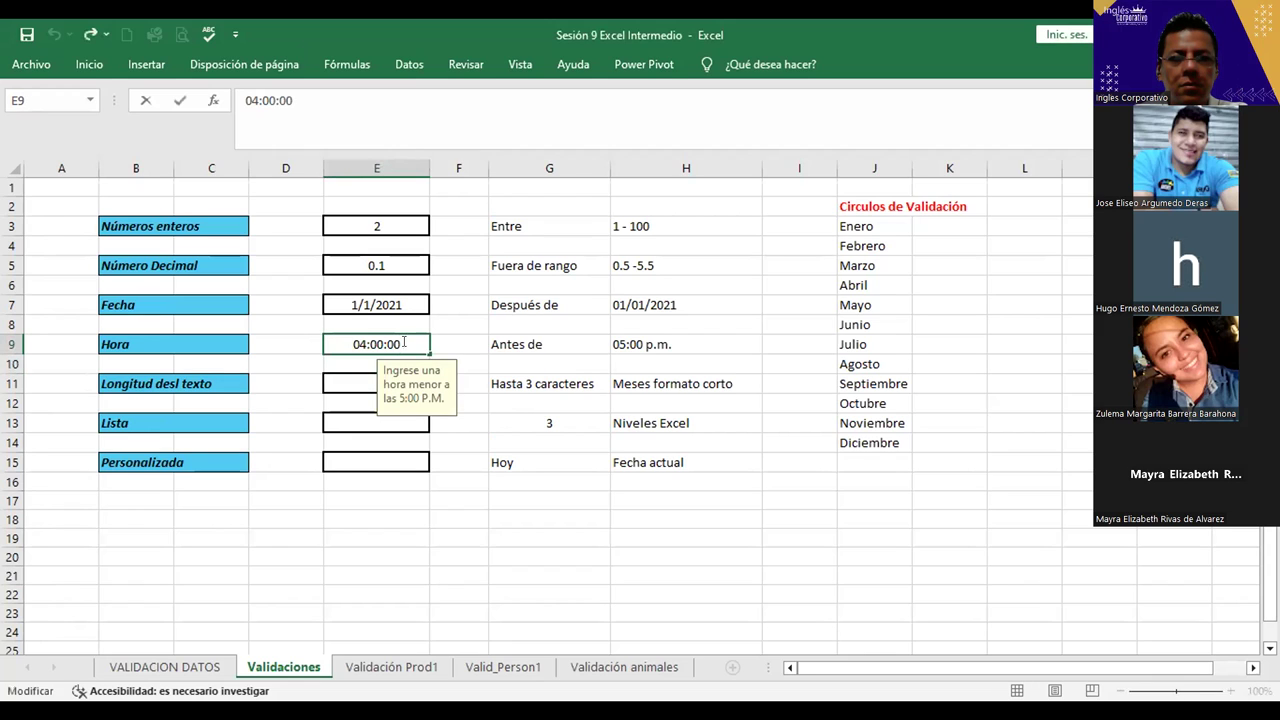
{"action": "key", "text": "BackSpace"}
{"action": "key", "text": "BackSpace"}
{"action": "key", "text": "BackSpace"}
{"action": "type", "text": "p"}
{"action": "type", "text": ".m."}
{"action": "key", "text": "Return"}
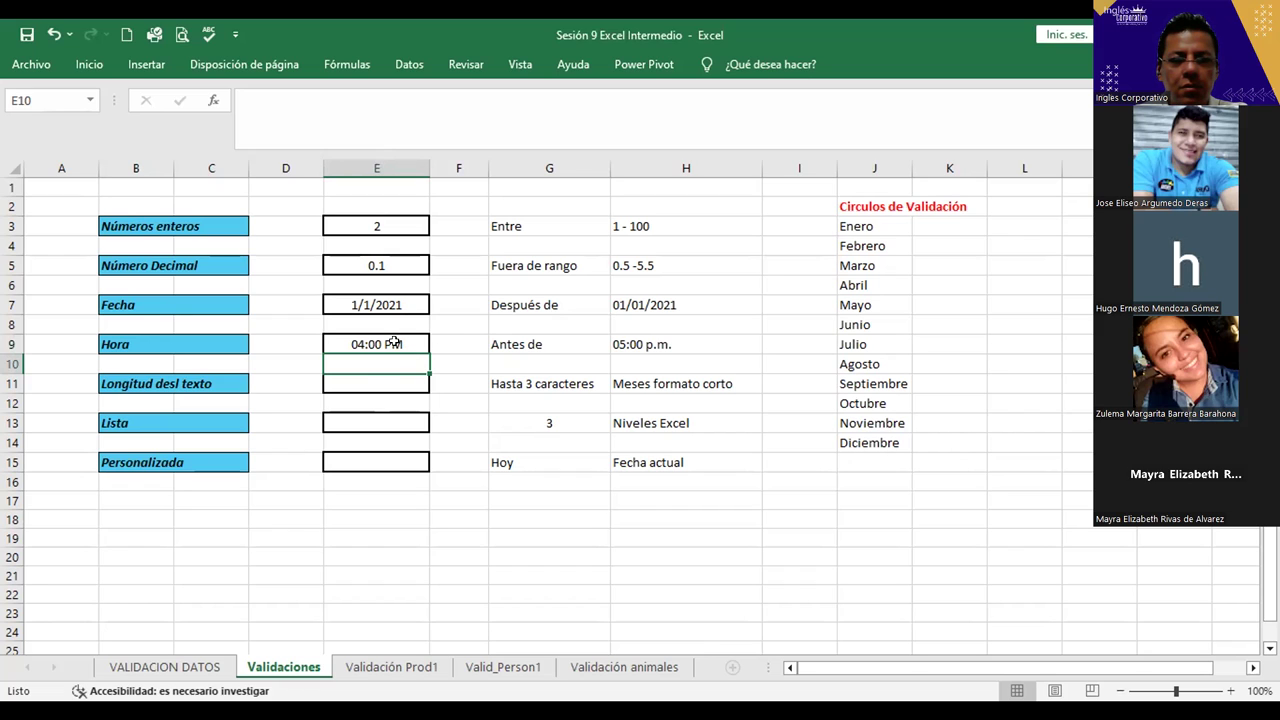
- Change E9's minutes to 59 to test 16:59, accepted as 04:59 PM
{"action": "left_click", "coordinate": [395, 344]}
{"action": "double_click", "coordinate": [378, 344]}
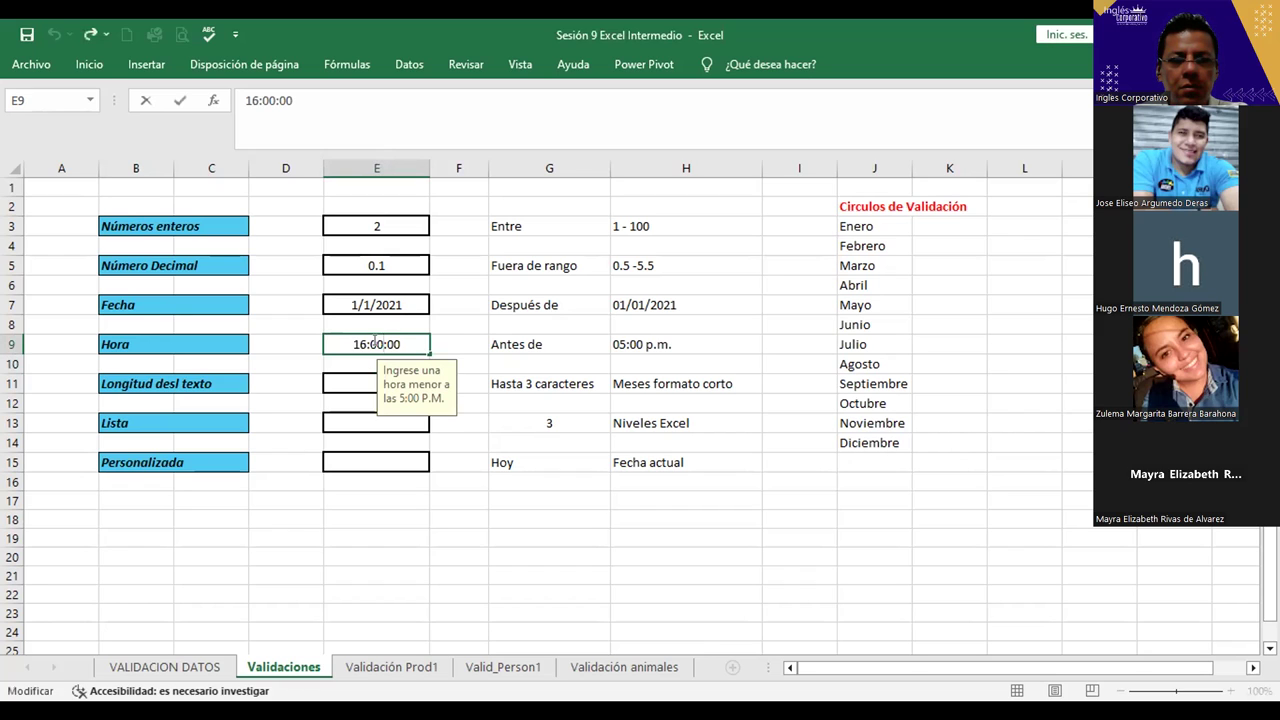
{"action": "double_click", "coordinate": [375, 344]}
{"action": "key", "text": "BackSpace"}
{"action": "type", "text": "59"}
{"action": "key", "text": "Return"}
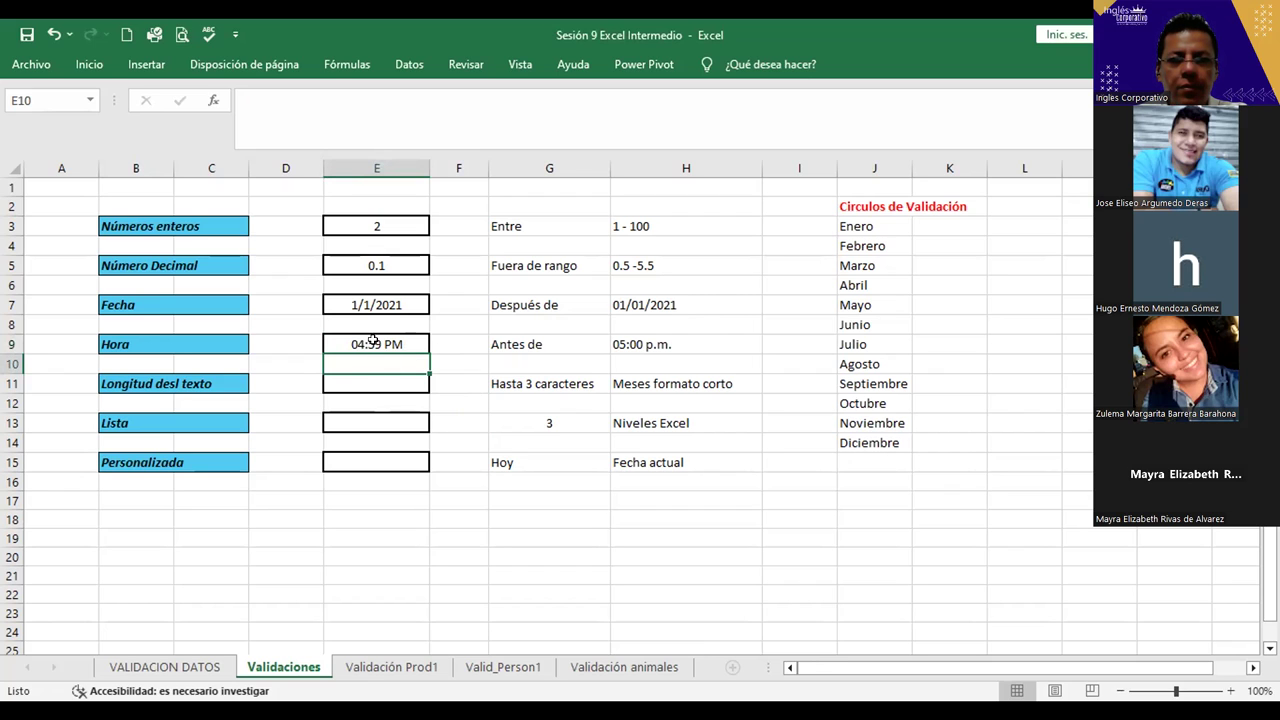
- Edit E9's time to 5:00, accepted as 05:00 AM
{"action": "left_click", "coordinate": [373, 340]}
{"action": "double_click", "coordinate": [373, 340]}
{"action": "key", "text": "BackSpace"}
{"action": "key", "text": "BackSpace"}
{"action": "key", "text": "BackSpace"}
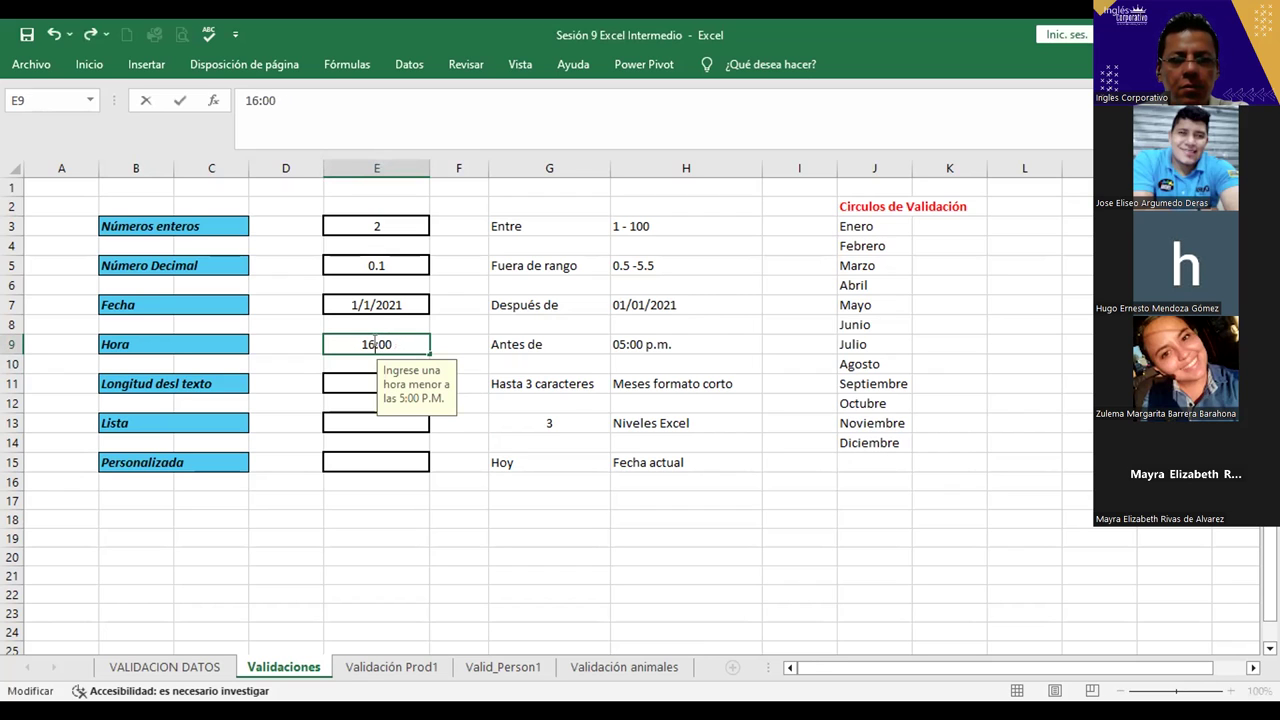
{"action": "key", "text": "BackSpace"}
{"action": "key", "text": "BackSpace"}
{"action": "type", "text": "5"}
{"action": "key", "text": "Return"}
- Start re-entering E9's time as 17
{"action": "left_click", "coordinate": [372, 340]}
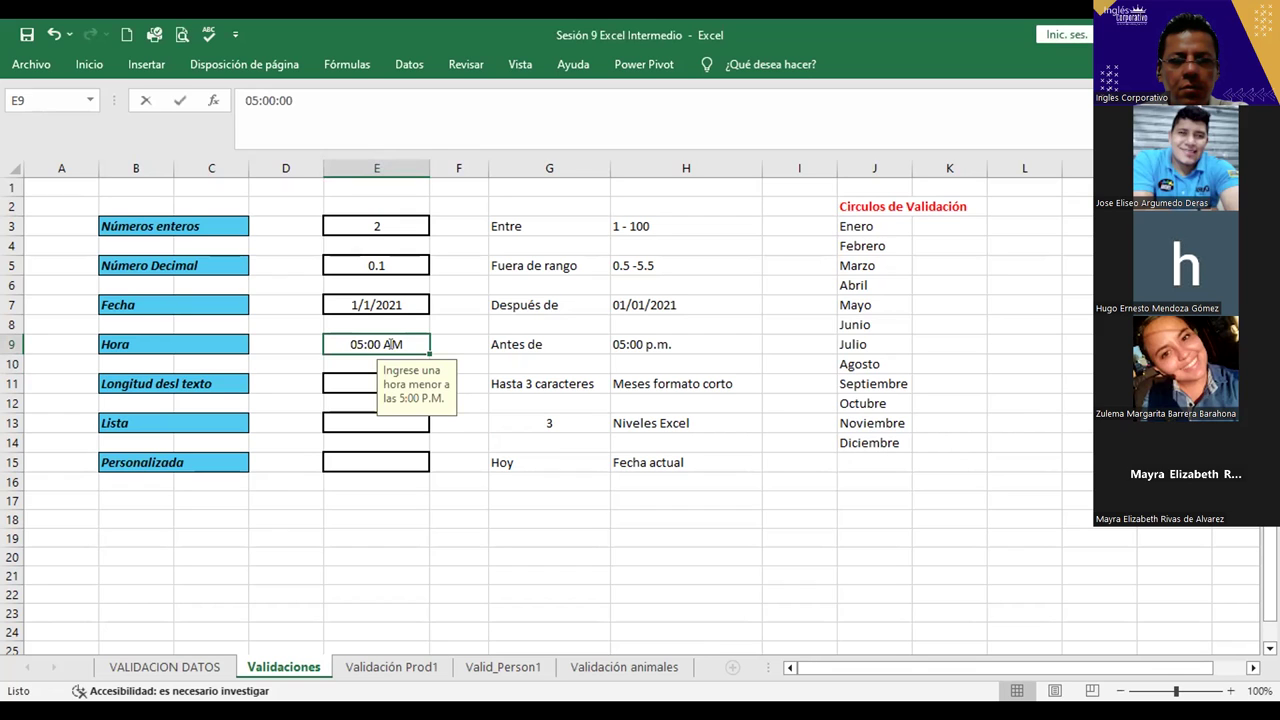
{"action": "double_click", "coordinate": [393, 344]}
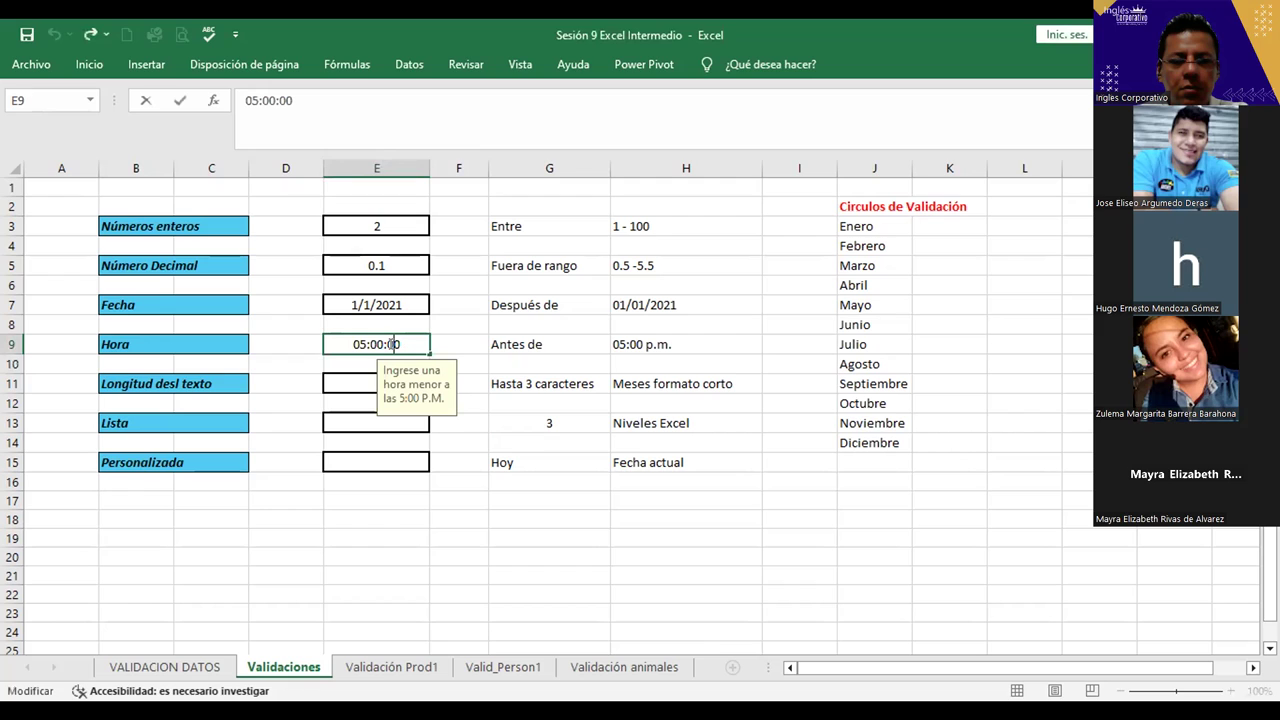
{"action": "key", "text": "BackSpace"}
{"action": "key", "text": "BackSpace"}
{"action": "key", "text": "BackSpace"}
{"action": "key", "text": "BackSpace"}
{"action": "key", "text": "BackSpace"}
{"action": "key", "text": "BackSpace"}
{"action": "key", "text": "BackSpace"}
{"action": "key", "text": "BackSpace"}
{"action": "type", "text": "17"}
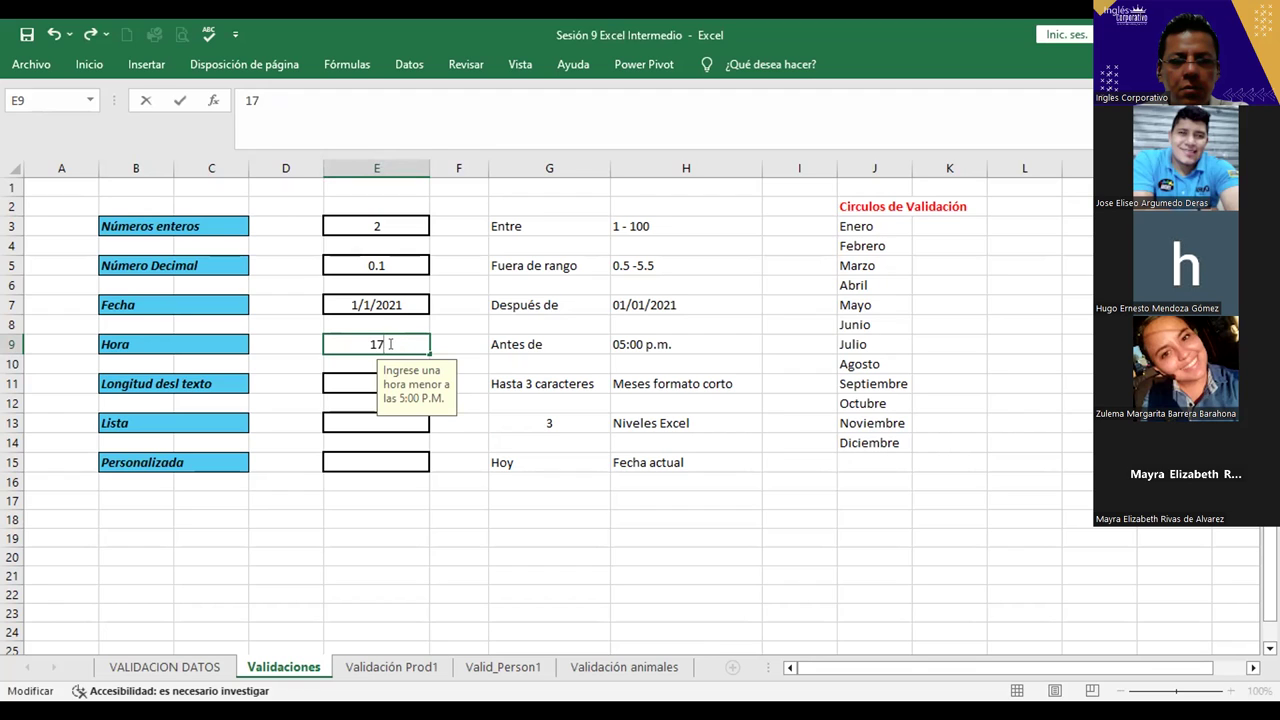
- After 17 is rejected, retry and enter 17:00 in E9, accepted as 05:00 PM
{"action": "key", "text": "Return"}
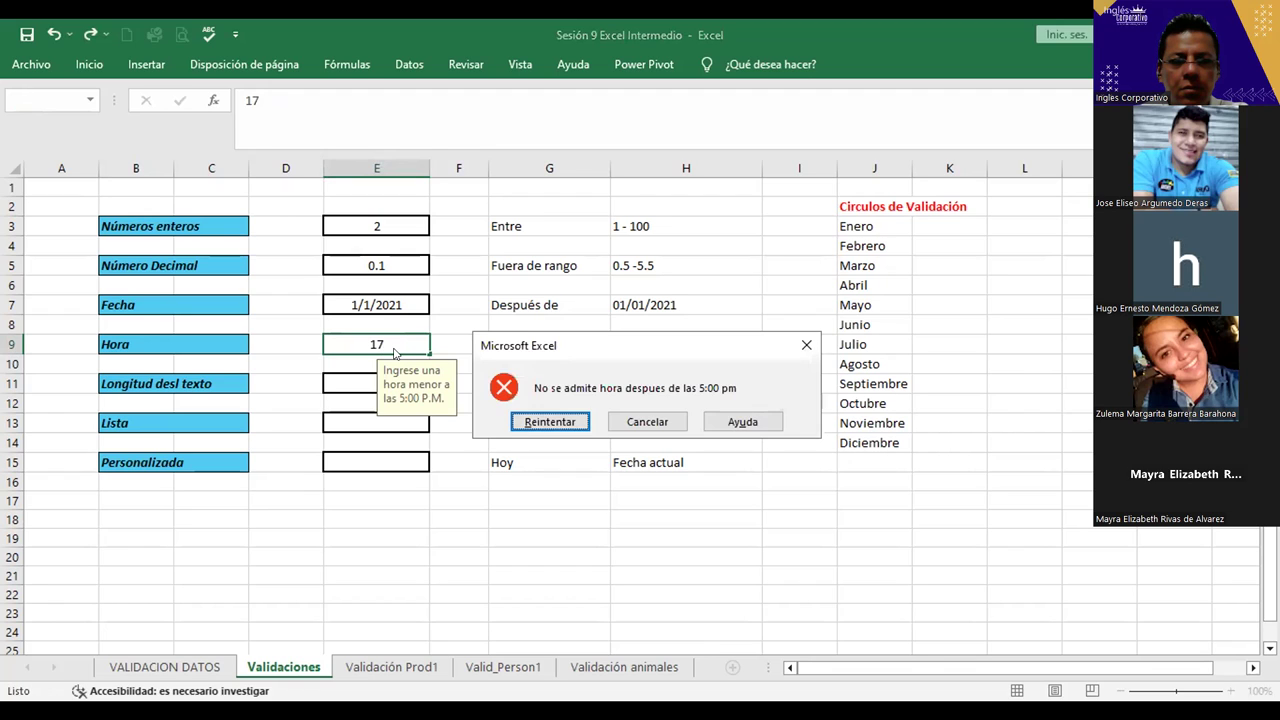
{"action": "key", "text": "Return"}
{"action": "type", "text": ":"}
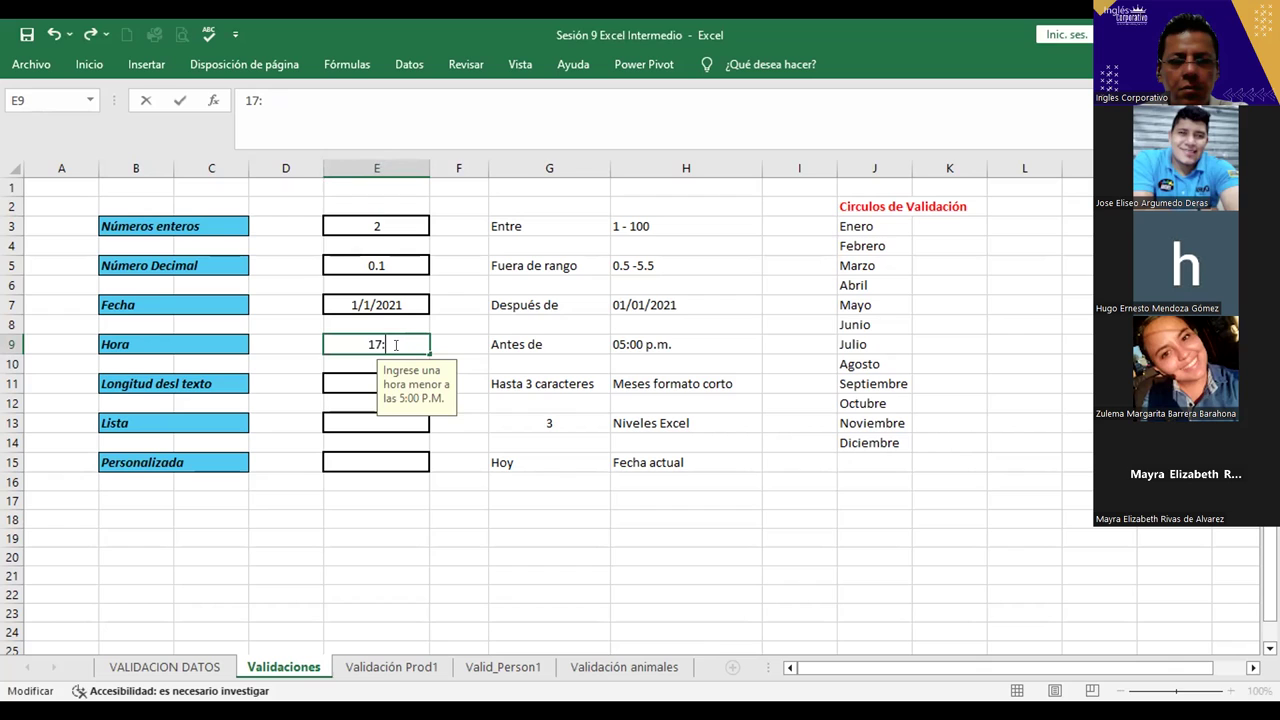
{"action": "type", "text": "00"}
{"action": "key", "text": "Return"}
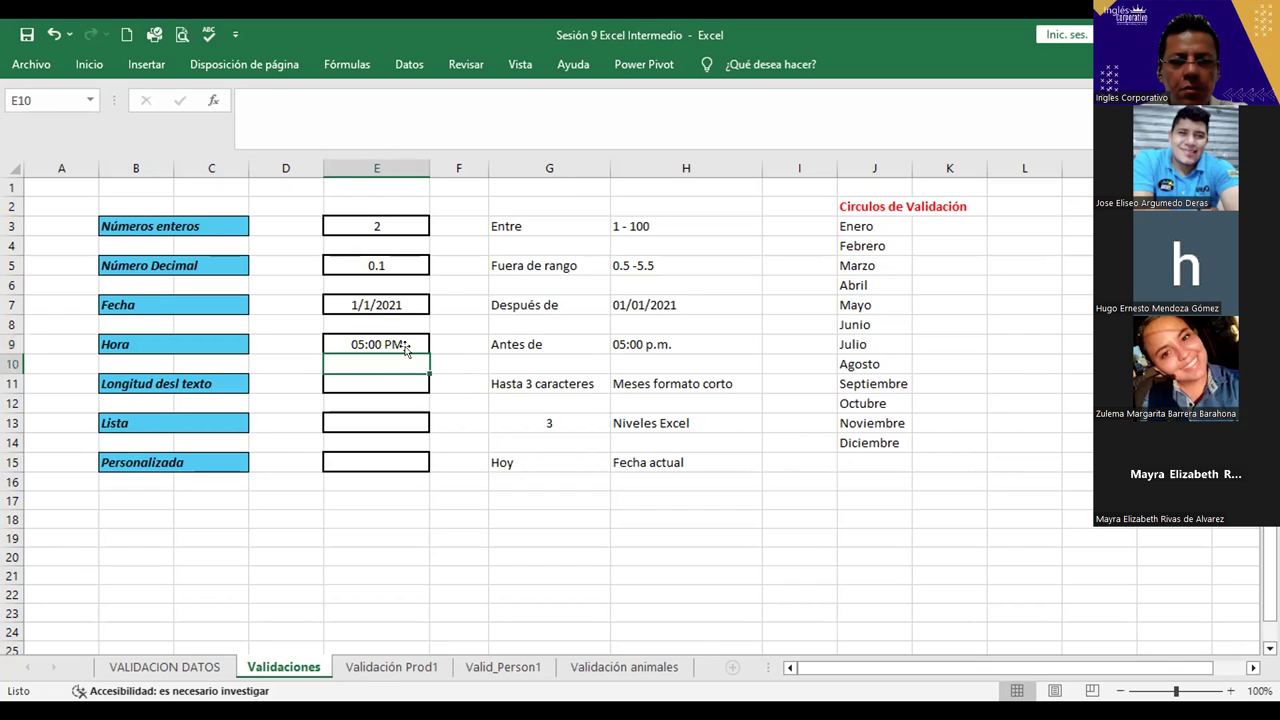
- Change E9 to 17:01 to trigger the 'No se admite hora despues de las 5:00 pm' error
{"action": "left_click", "coordinate": [403, 344]}
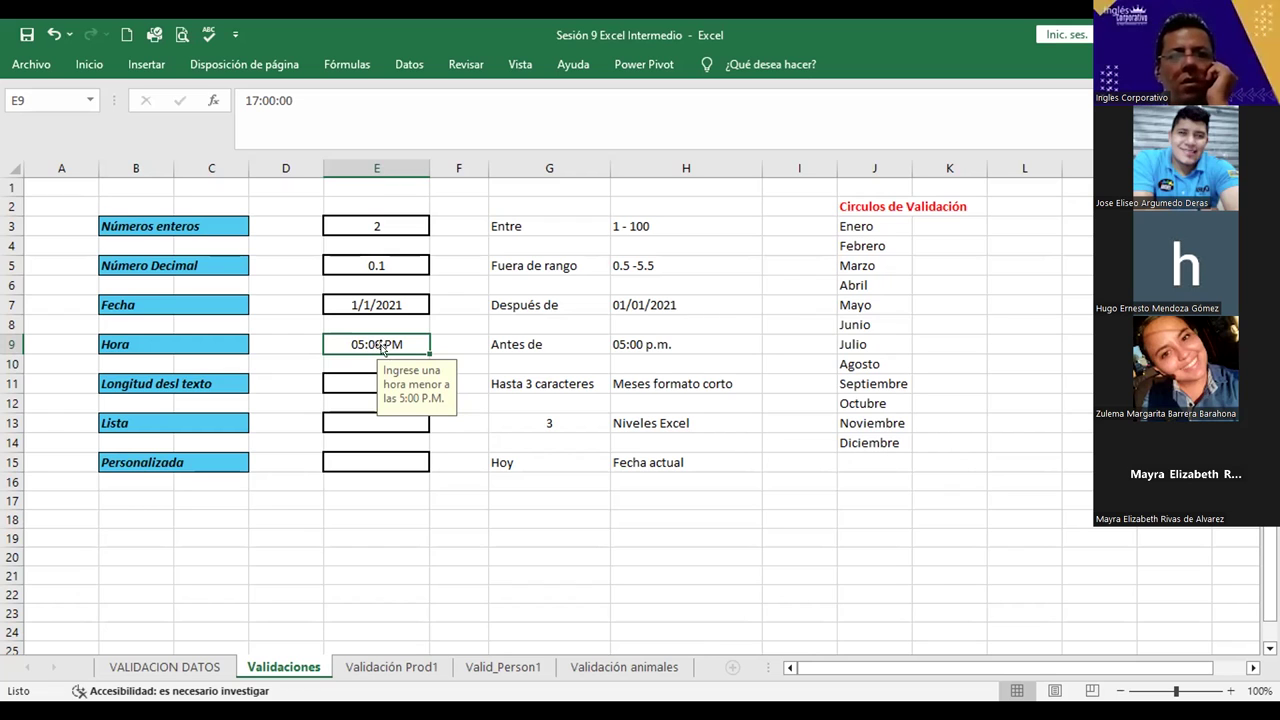
{"action": "double_click", "coordinate": [381, 344]}
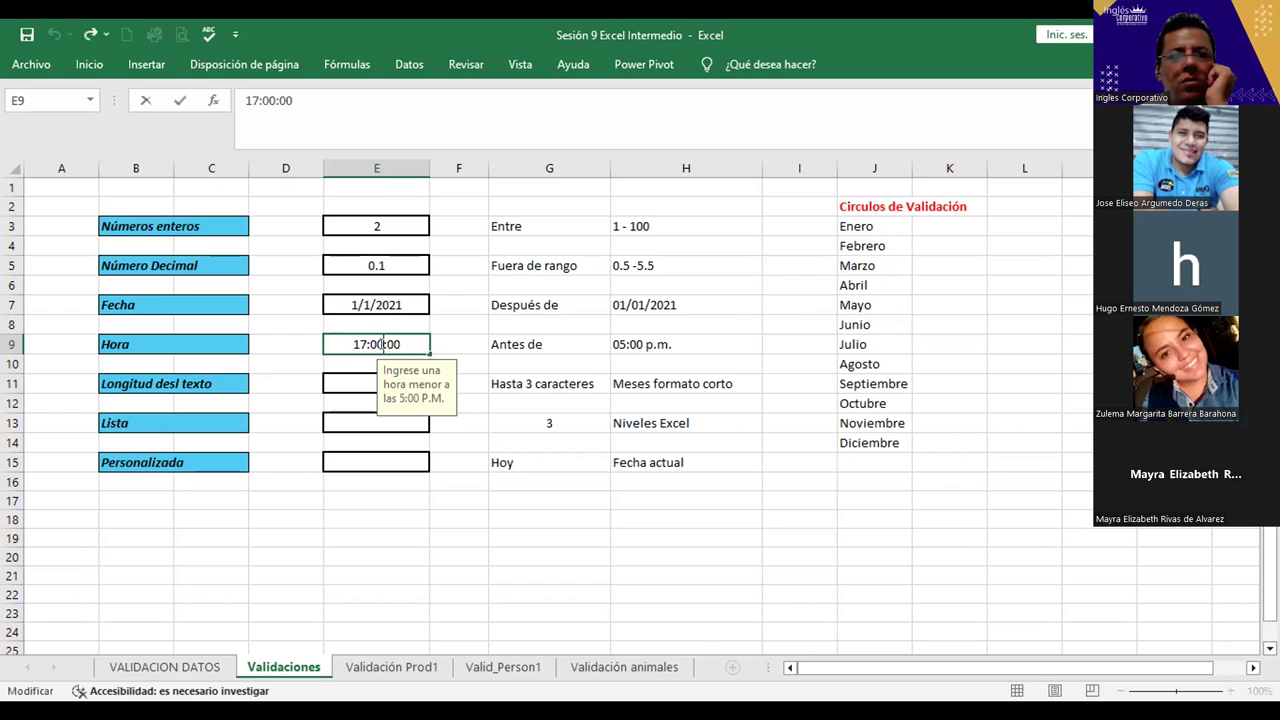
{"action": "key", "text": "BackSpace"}
{"action": "type", "text": "1"}
{"action": "key", "text": "Return"}
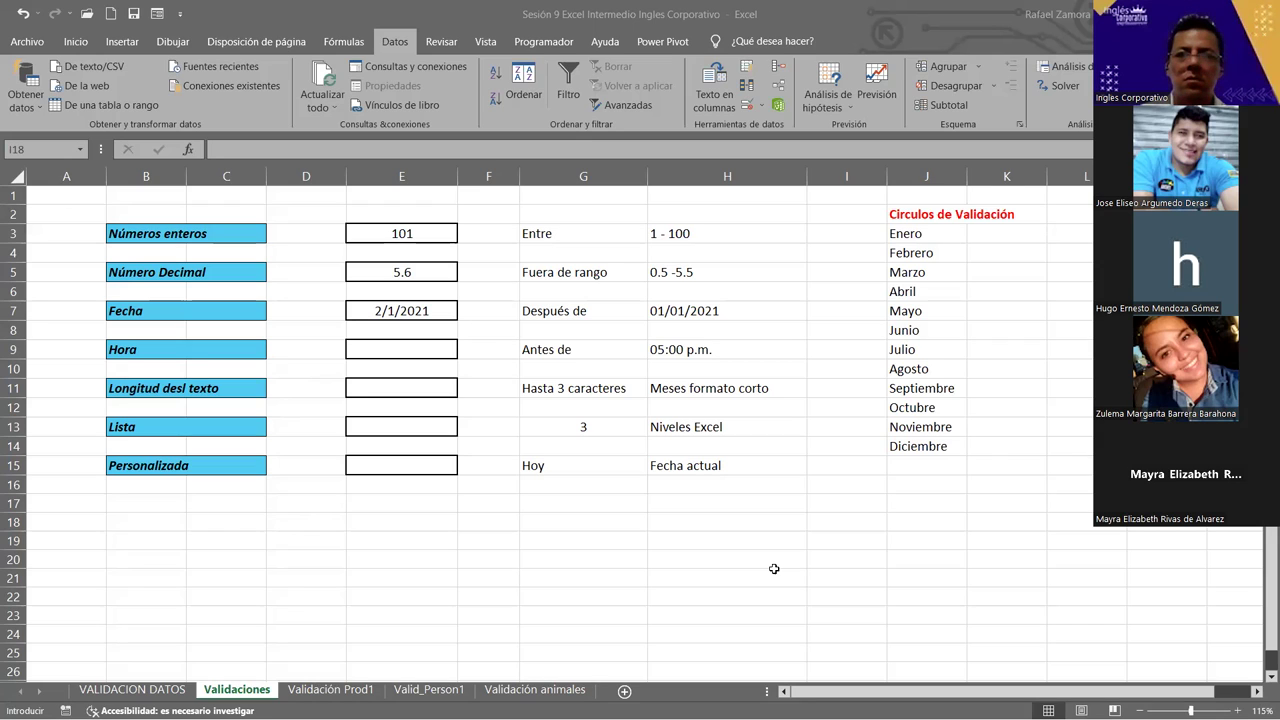
- Cancel the pending cell entry and select an empty cell below the table
{"action": "key", "text": "Escape"}
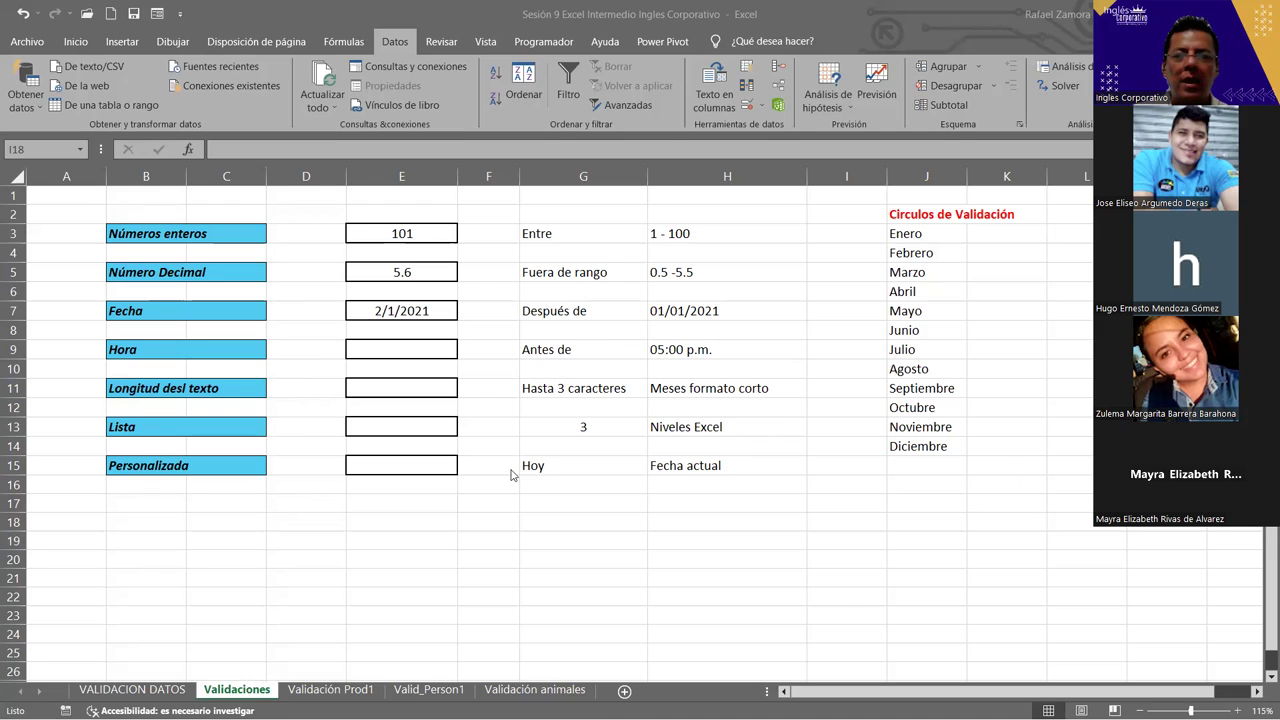
{"action": "left_click", "coordinate": [585, 523]}
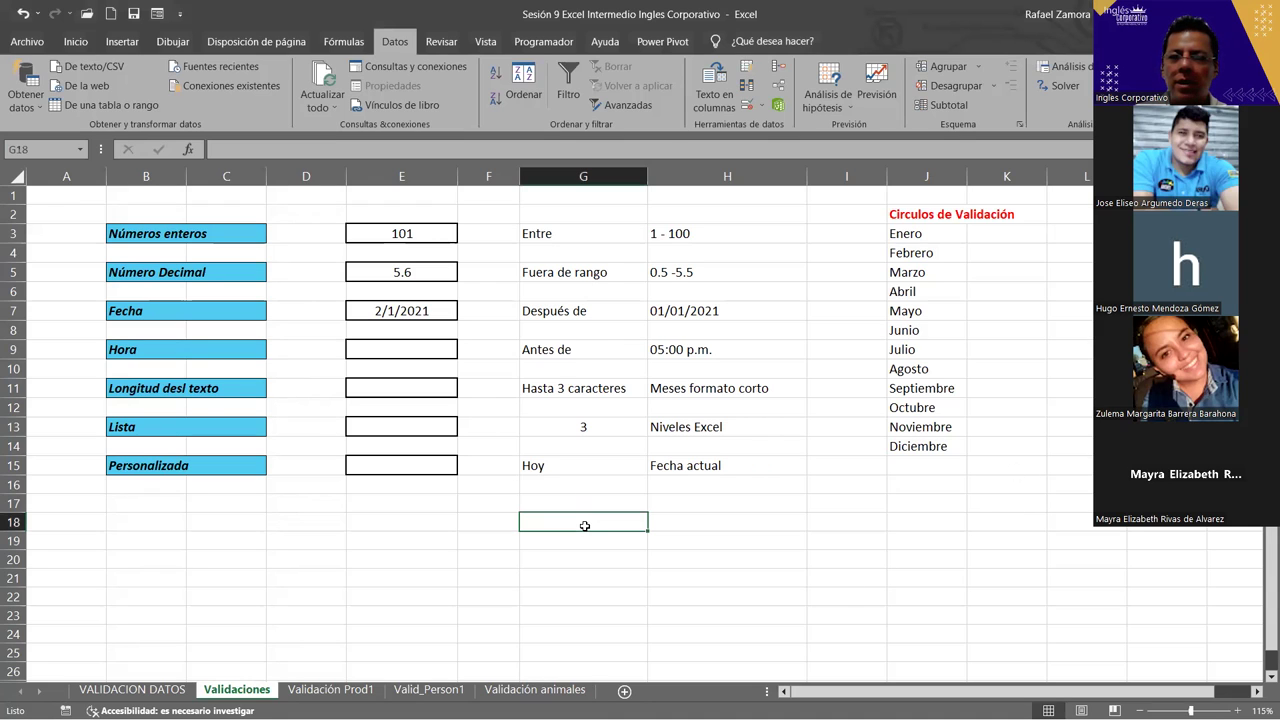
- Test the times 8:00, 10:00, 12:00 and 1:00 in cell E18
{"action": "left_click", "coordinate": [393, 521]}
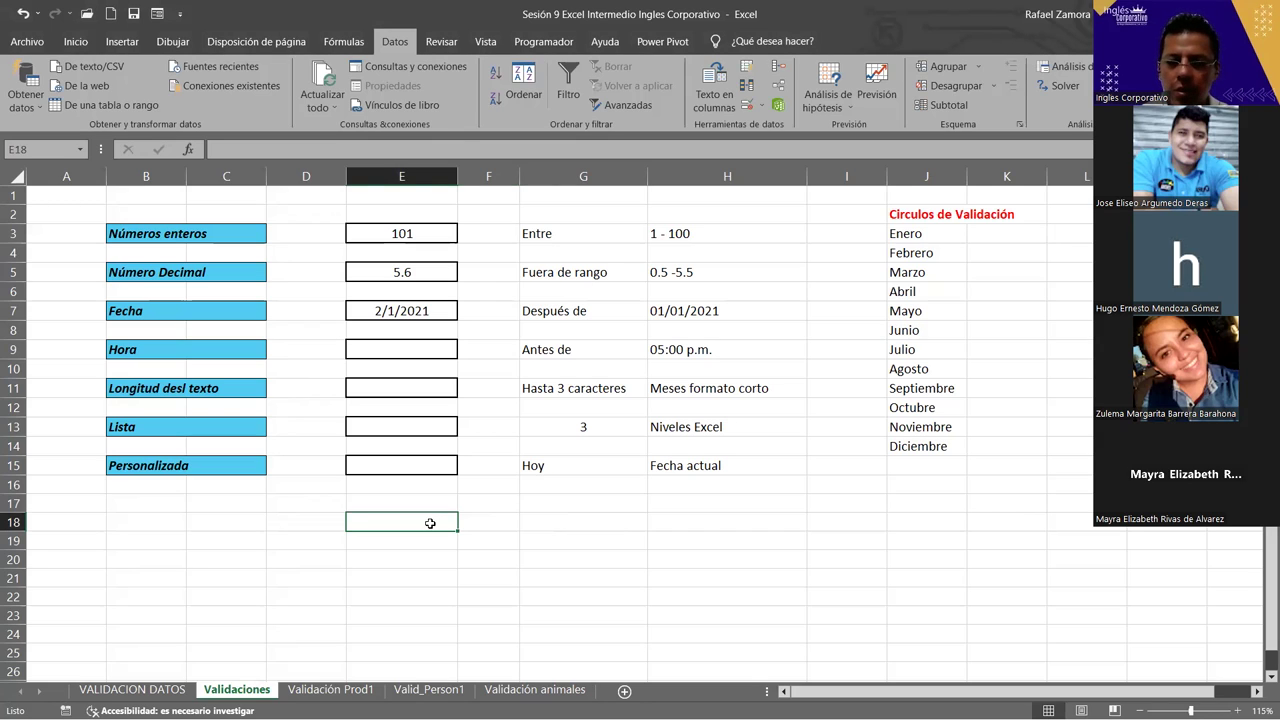
{"action": "type", "text": "8:"}
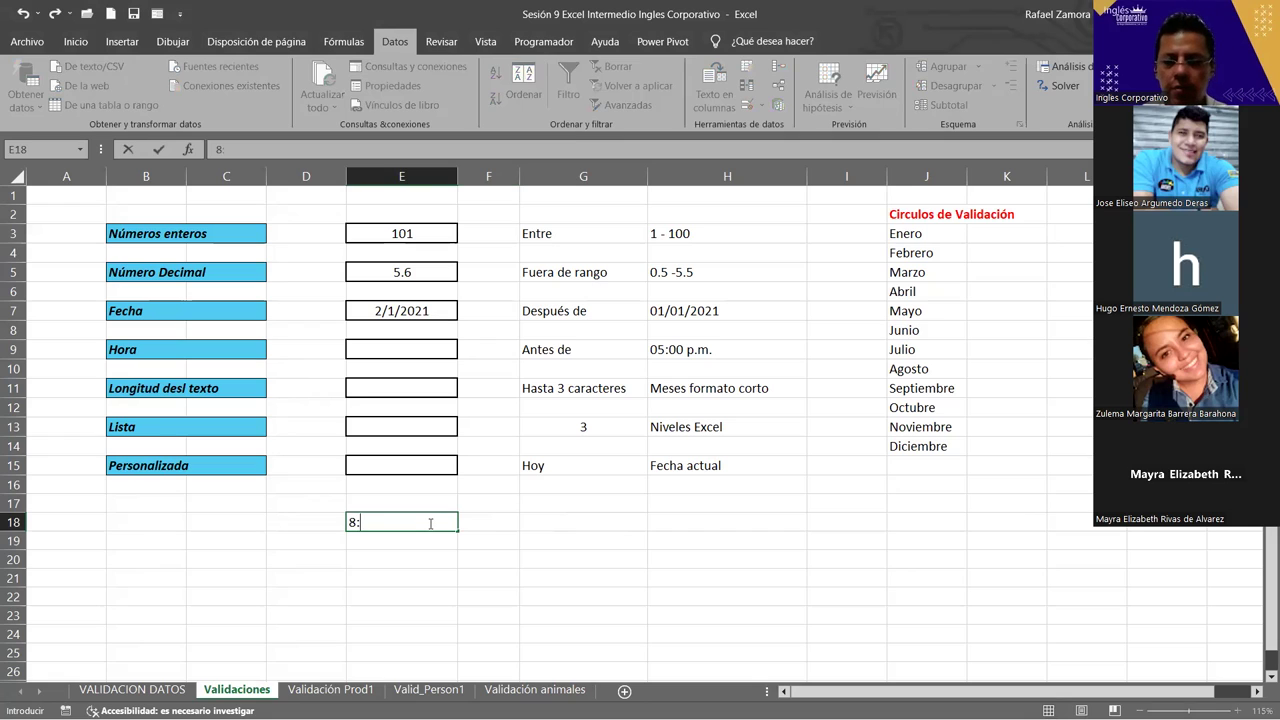
{"action": "type", "text": "00"}
{"action": "key", "text": "Return"}
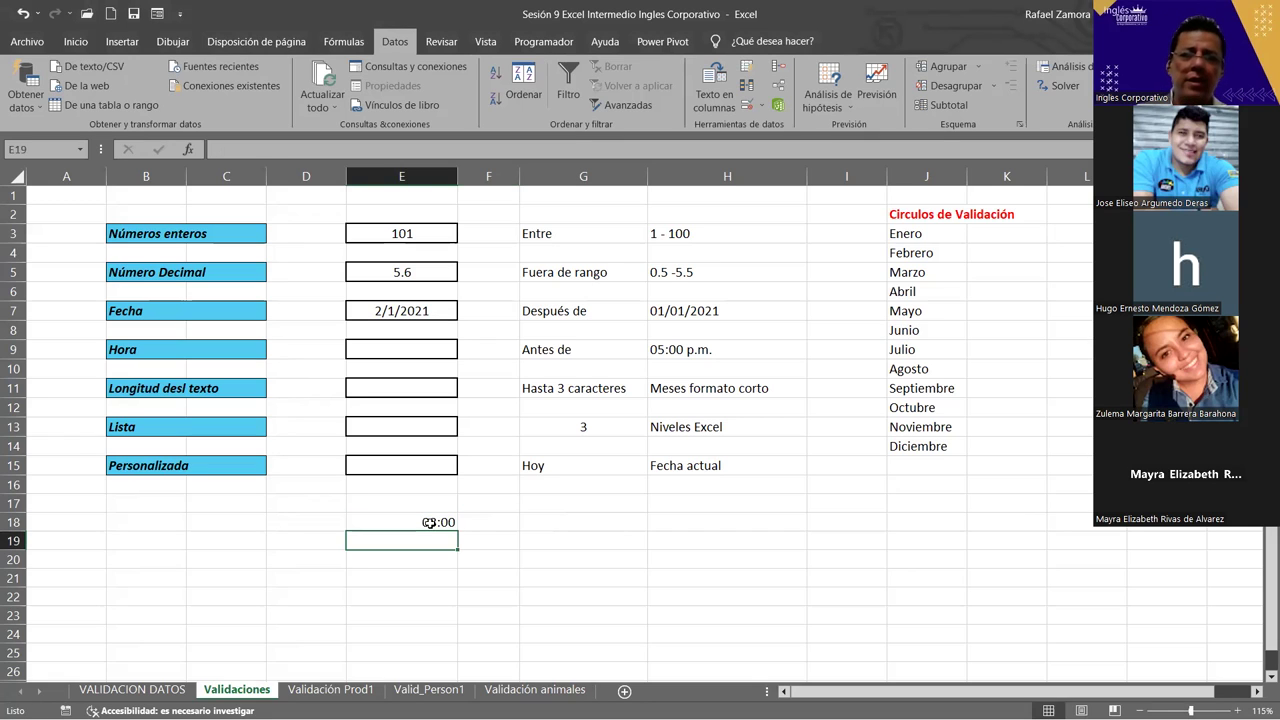
{"action": "left_click", "coordinate": [428, 522]}
{"action": "type", "text": "10"}
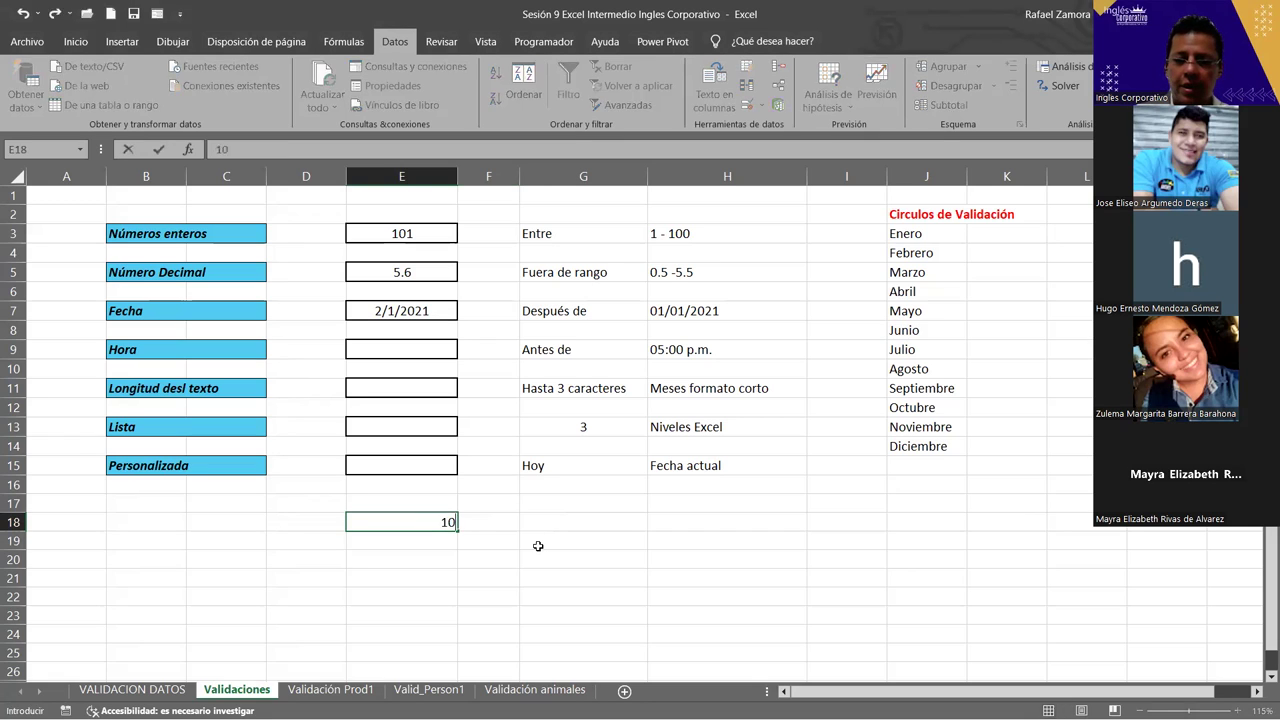
{"action": "type", "text": ":00"}
{"action": "key", "text": "Return"}
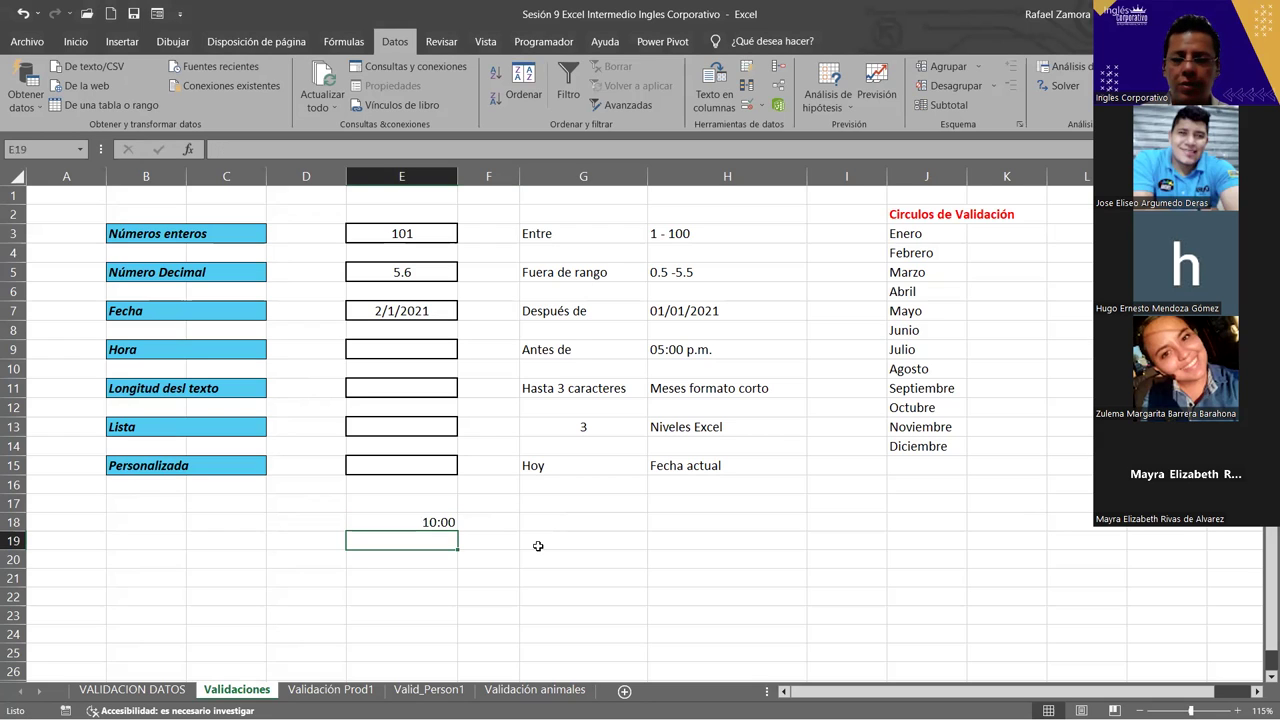
{"action": "key", "text": "Up"}
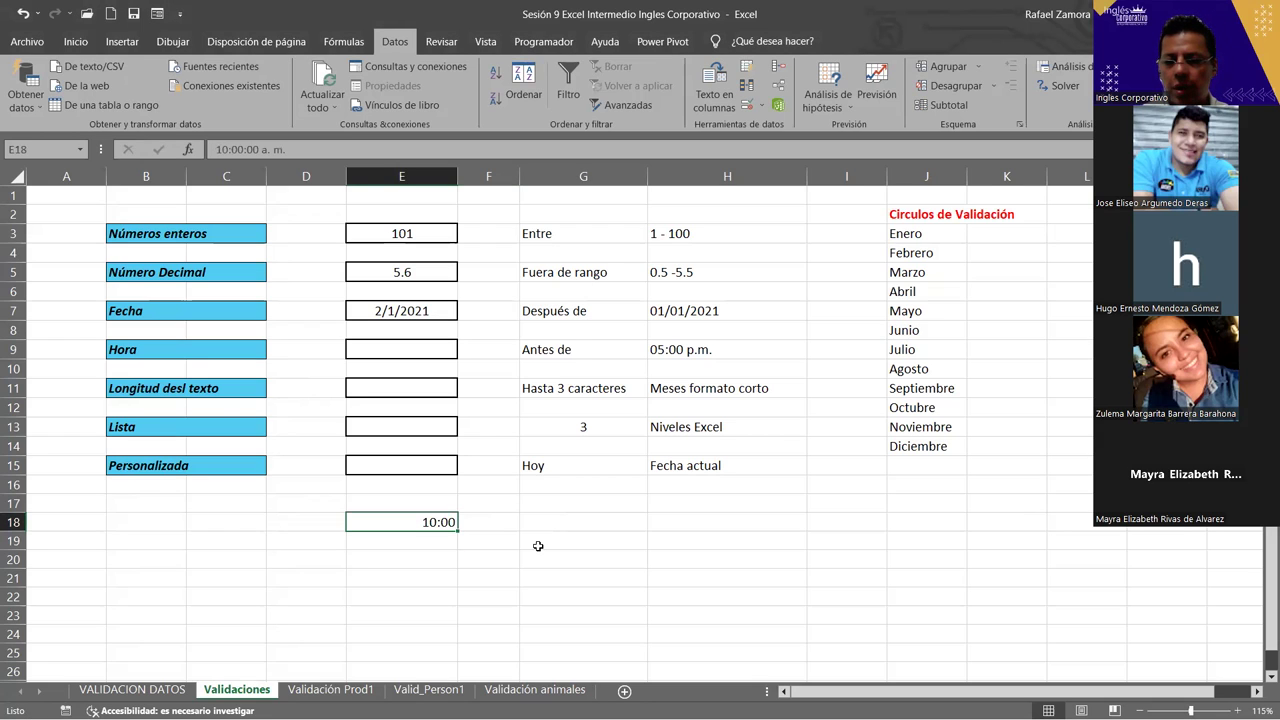
{"action": "type", "text": "12:00"}
{"action": "key", "text": "Return"}
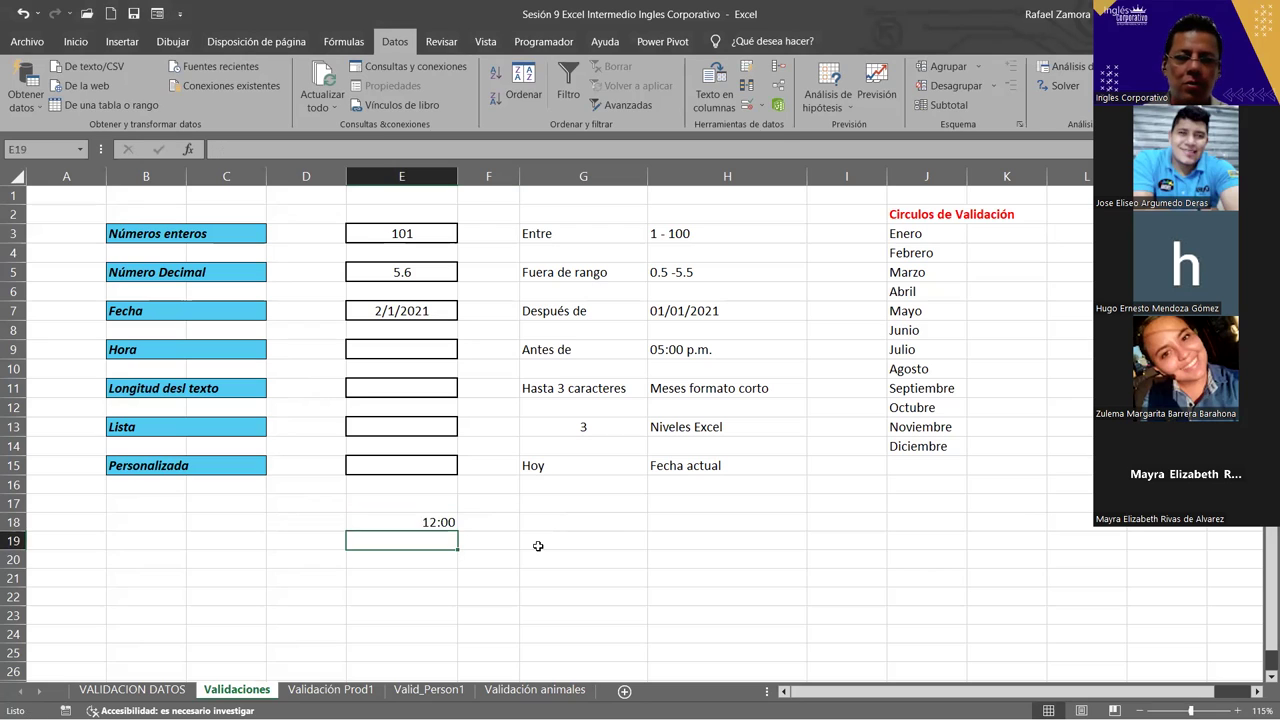
{"action": "key", "text": "Up"}
{"action": "type", "text": "1"}
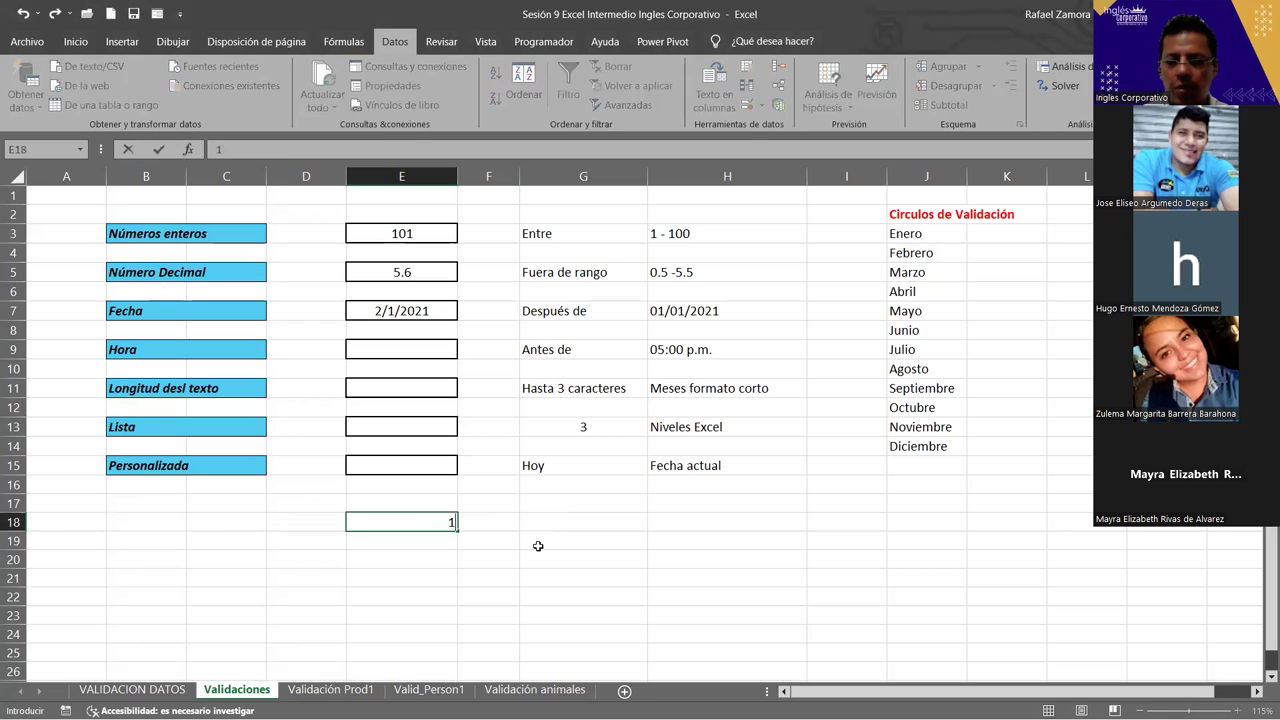
{"action": "type", "text": "01:00"}
{"action": "key", "text": "Return"}
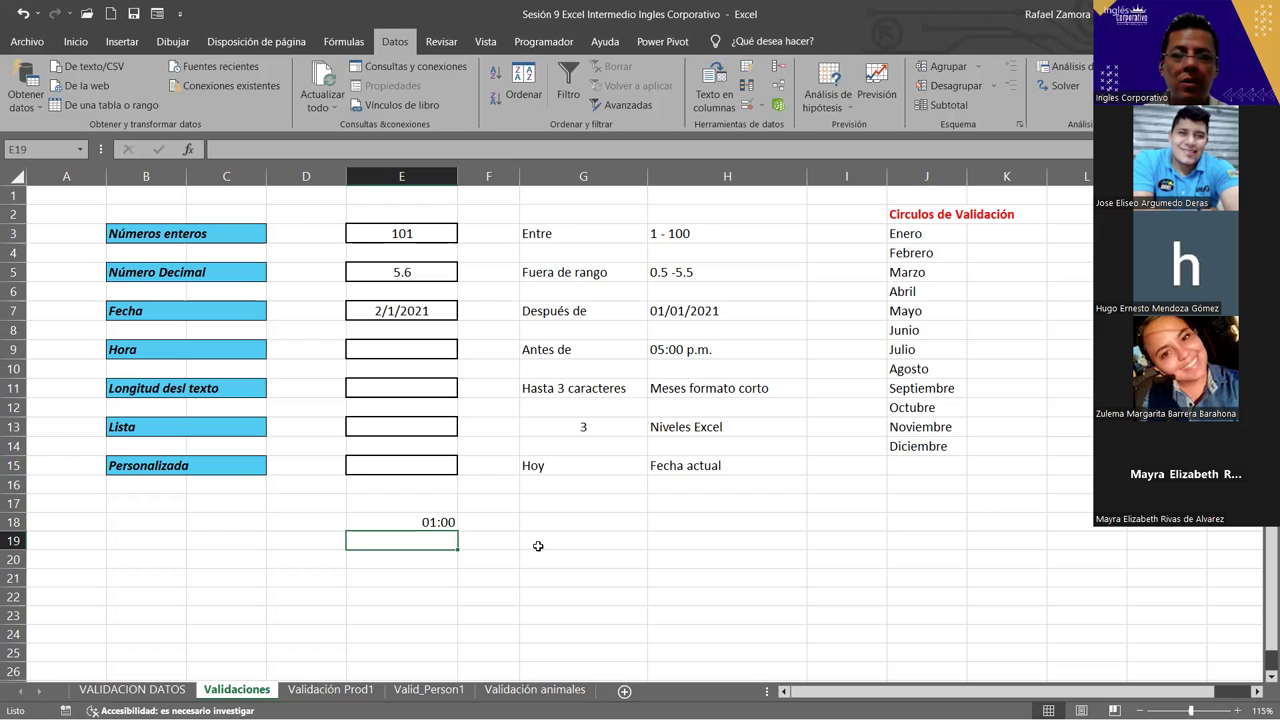
- Enter 13:00 in E18 and bring up its Formato de celdas settings
{"action": "key", "text": "Up"}
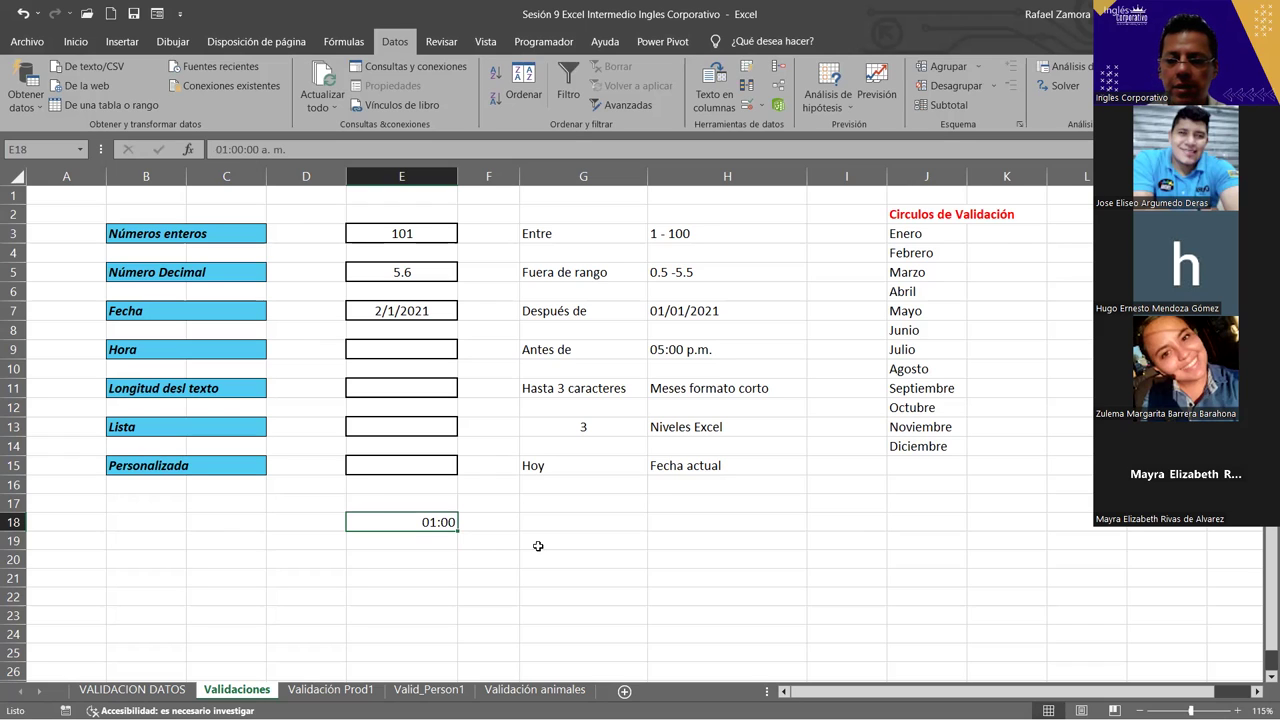
{"action": "type", "text": "13:00"}
{"action": "key", "text": "Return"}
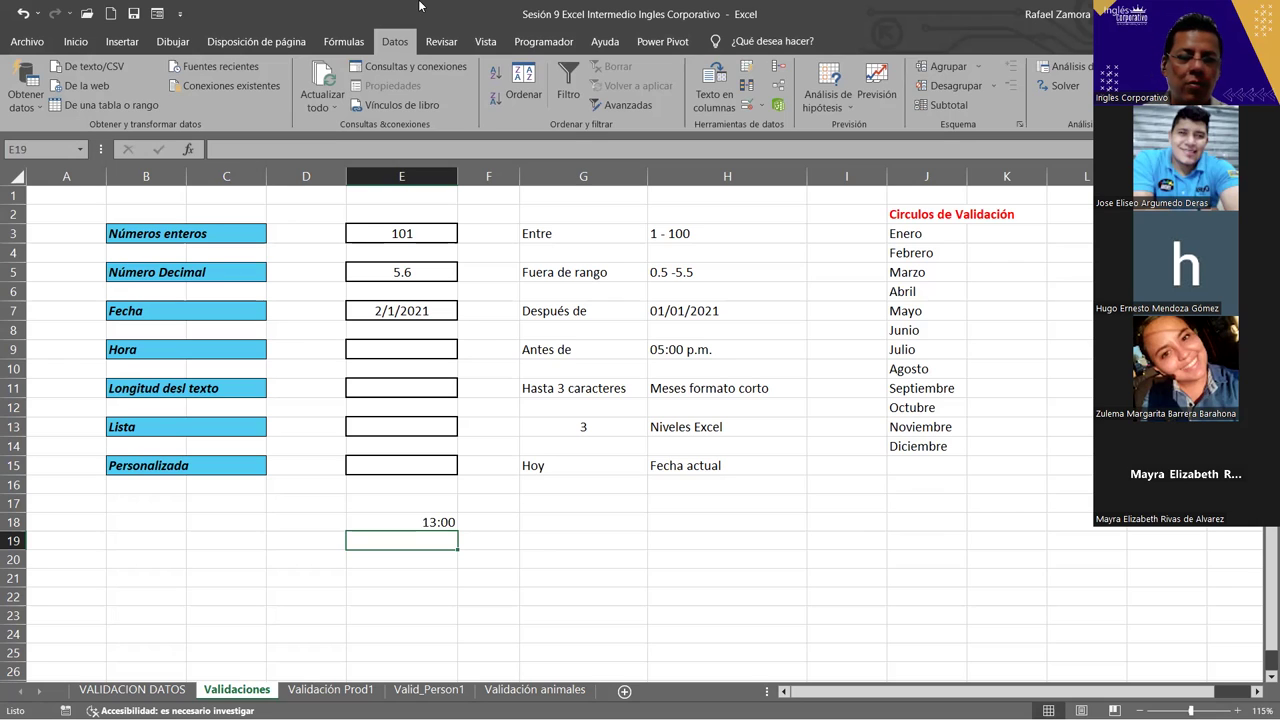
{"action": "key", "text": "Up"}
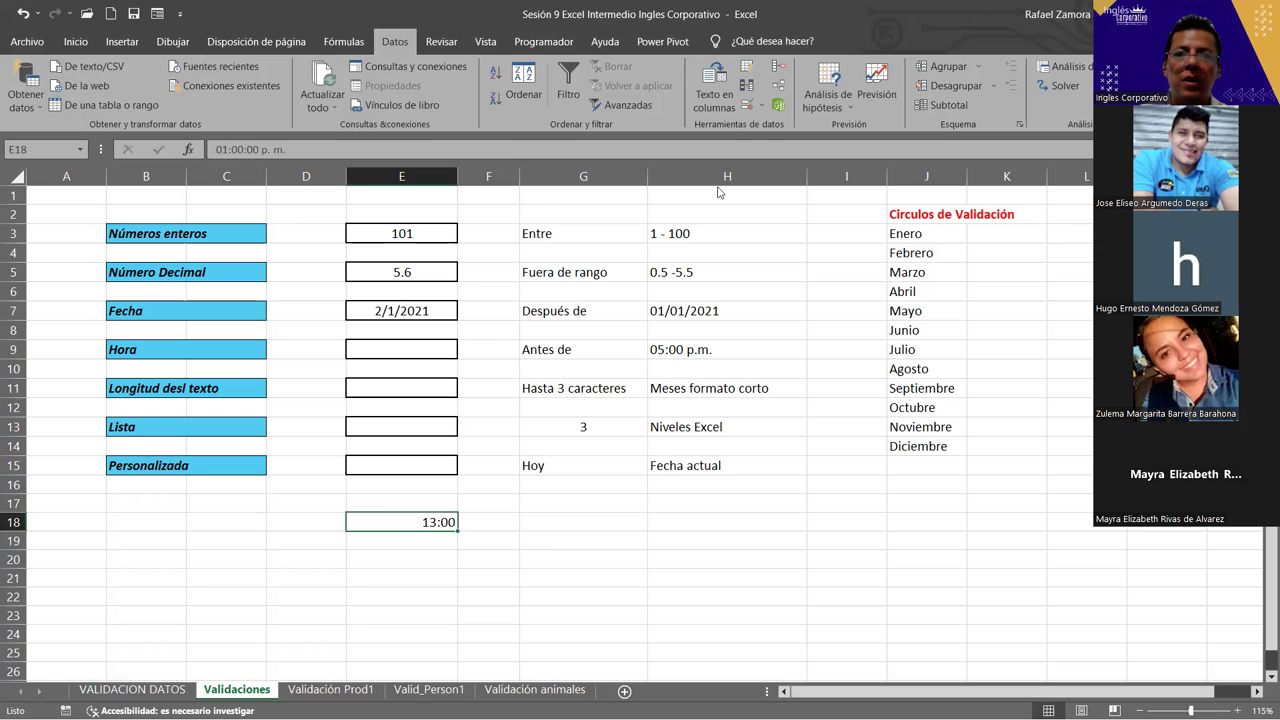
{"action": "key", "text": "ctrl+1"}
- Format E18 as hh:mm AM/PM and test 13 and 16:, shown as 01:00 p.m. and 04:00 p.m
{"action": "left_click", "coordinate": [697, 297]}
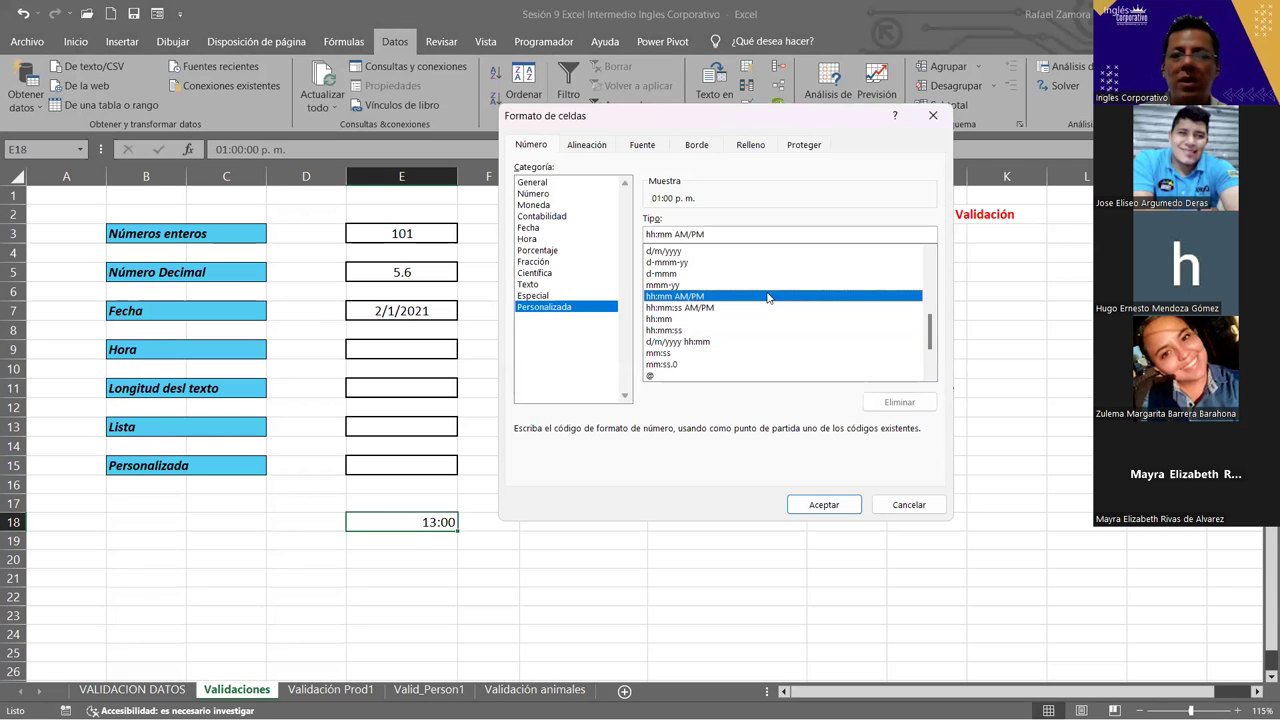
{"action": "left_click", "coordinate": [815, 505]}
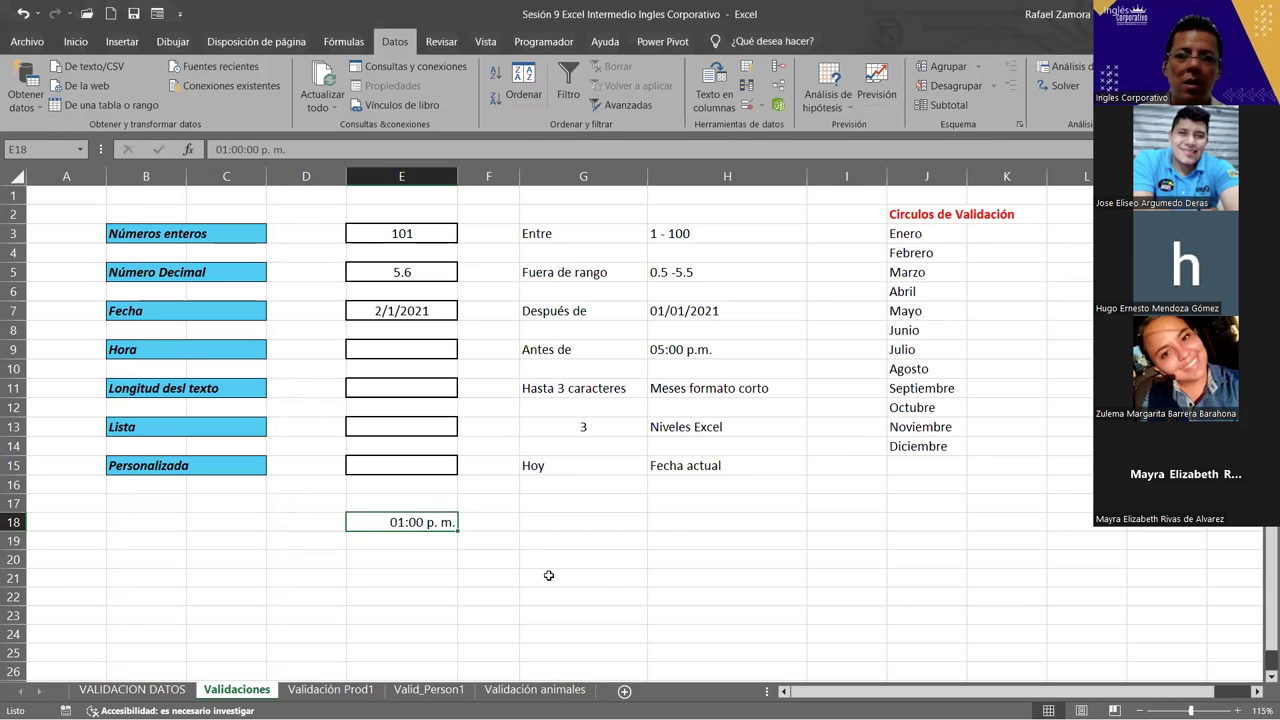
{"action": "left_click", "coordinate": [495, 574]}
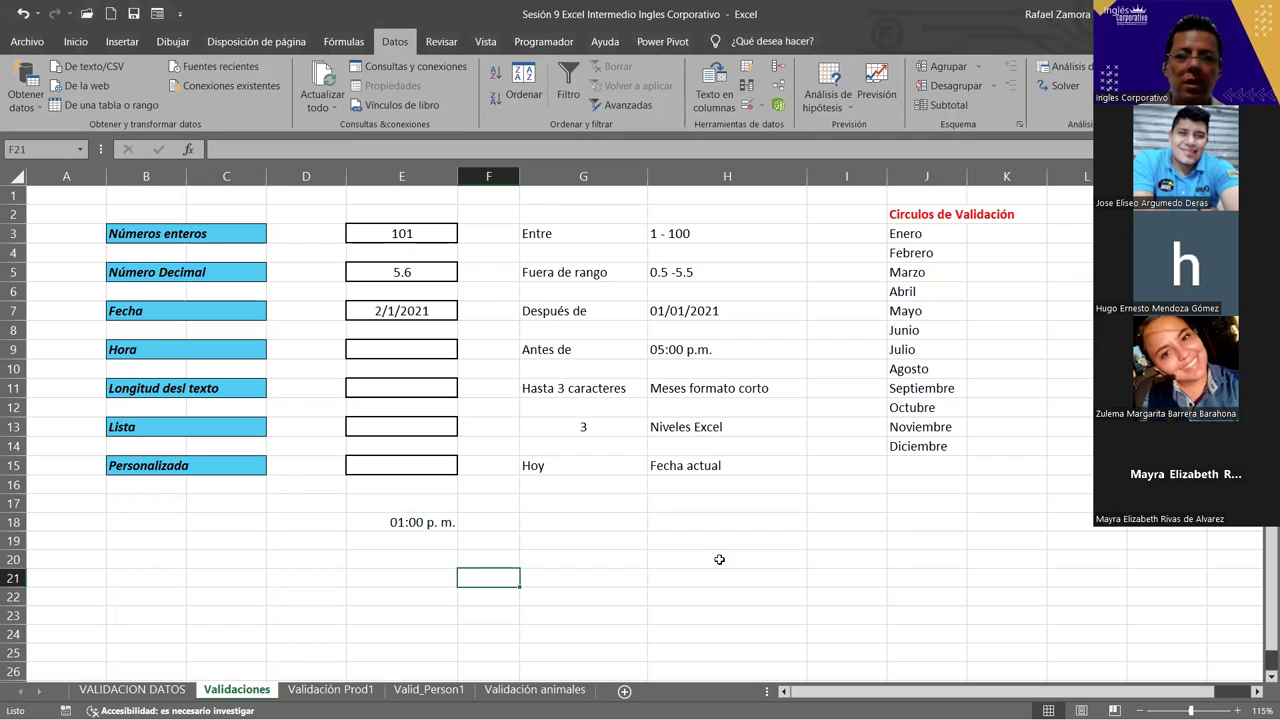
{"action": "key", "text": "Left"}
{"action": "key", "text": "Up"}
{"action": "key", "text": "Up"}
{"action": "key", "text": "Up"}
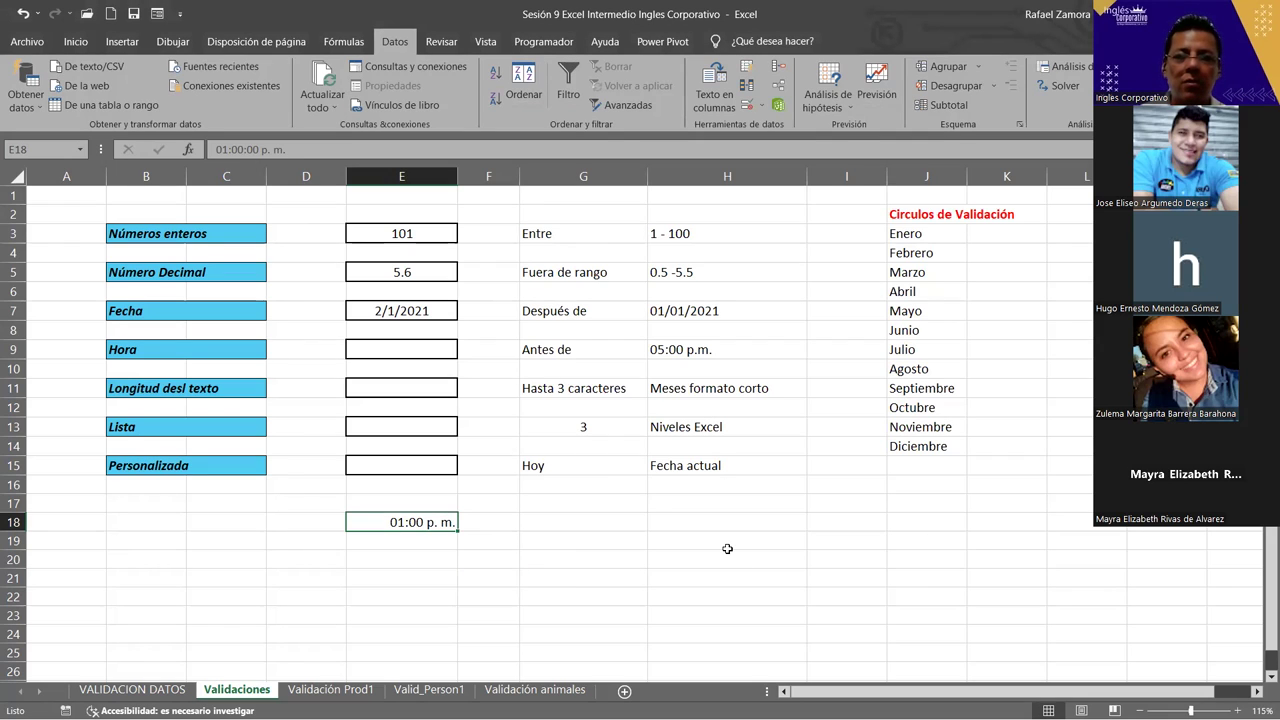
{"action": "type", "text": "13"}
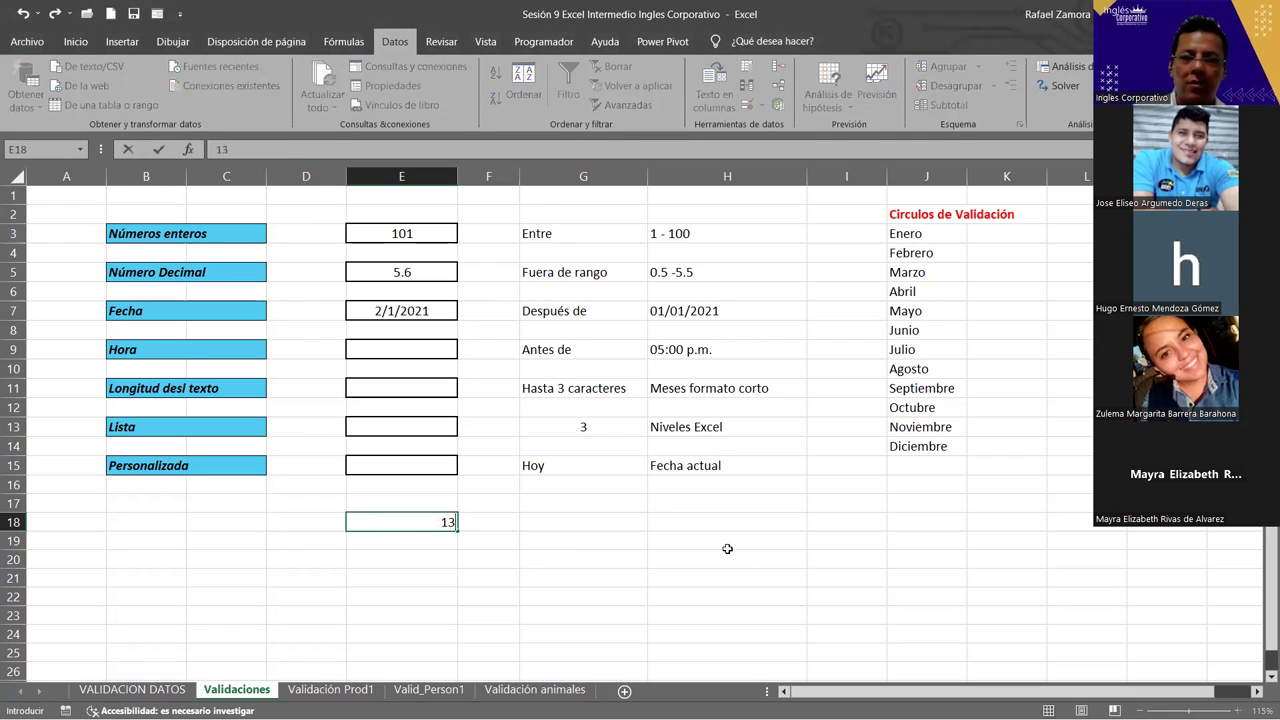
{"action": "key", "text": "Return"}
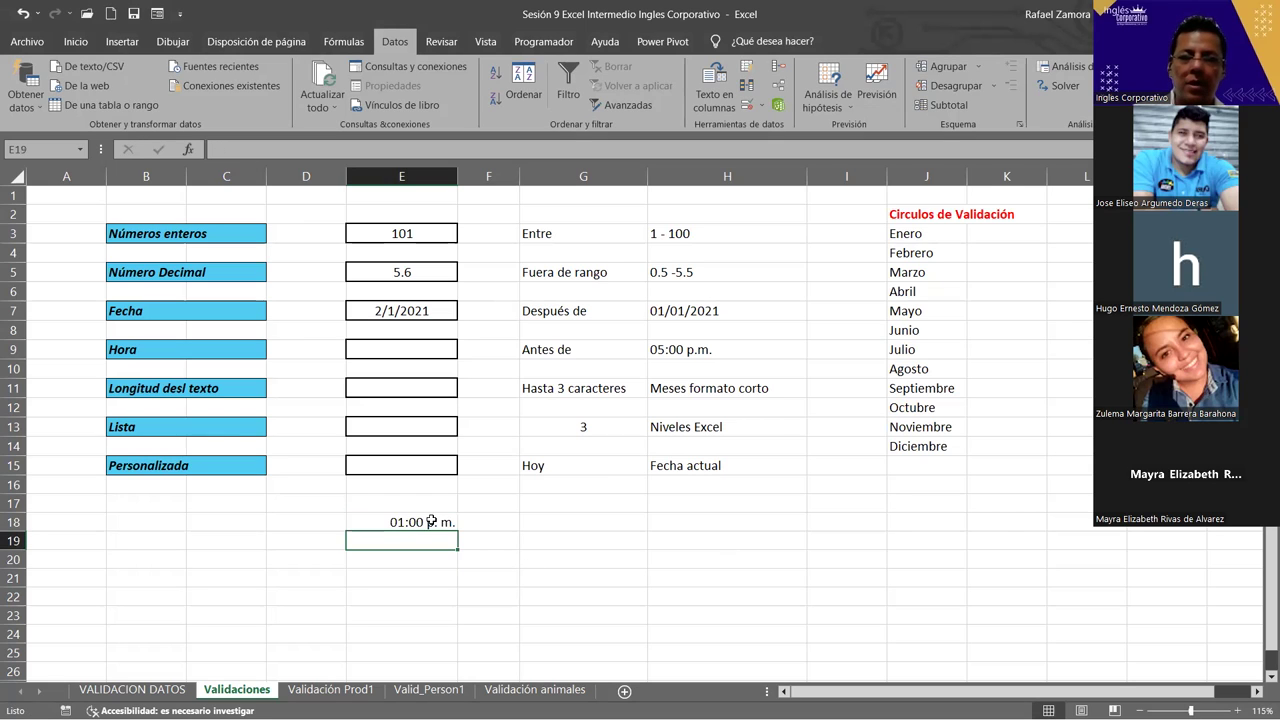
{"action": "left_click", "coordinate": [431, 521]}
{"action": "type", "text": "16:"}
{"action": "key", "text": "Return"}
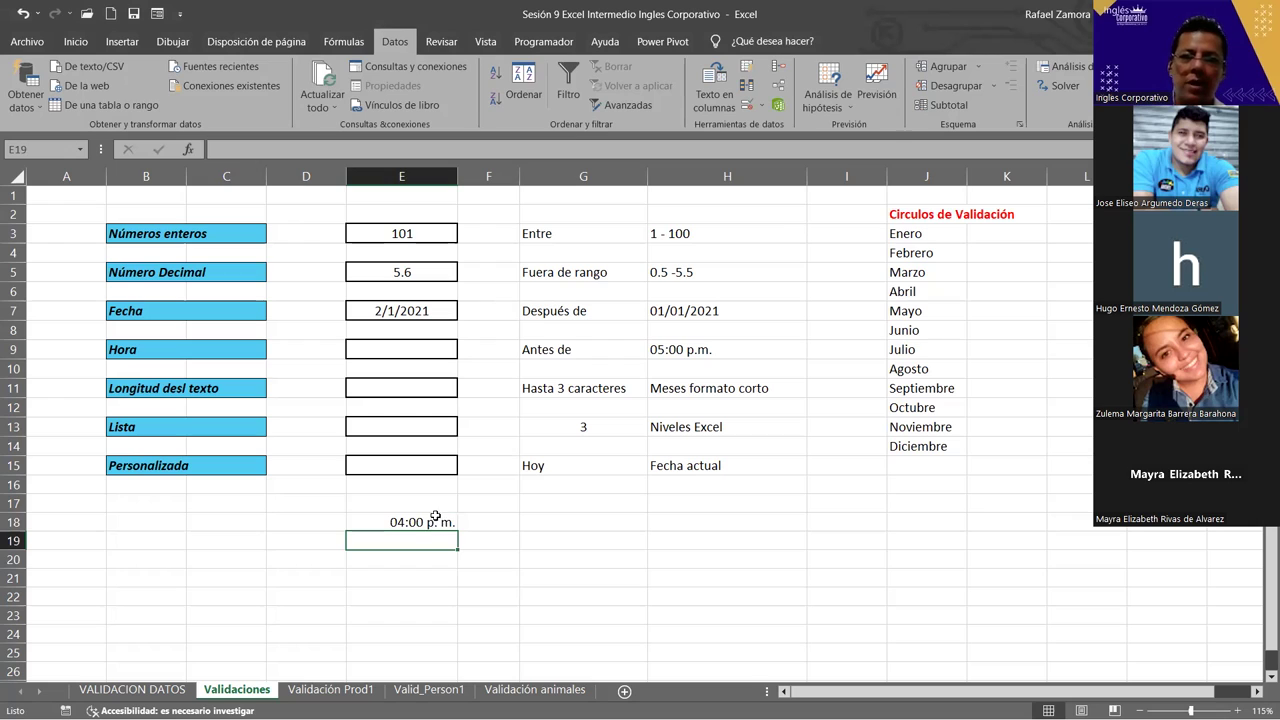
- Clear the test cells E17:E19 and start data validation for the Hora cell E9
{"action": "left_click_drag", "start_coordinate": [445, 508], "coordinate": [440, 540]}
{"action": "key", "text": "Delete"}
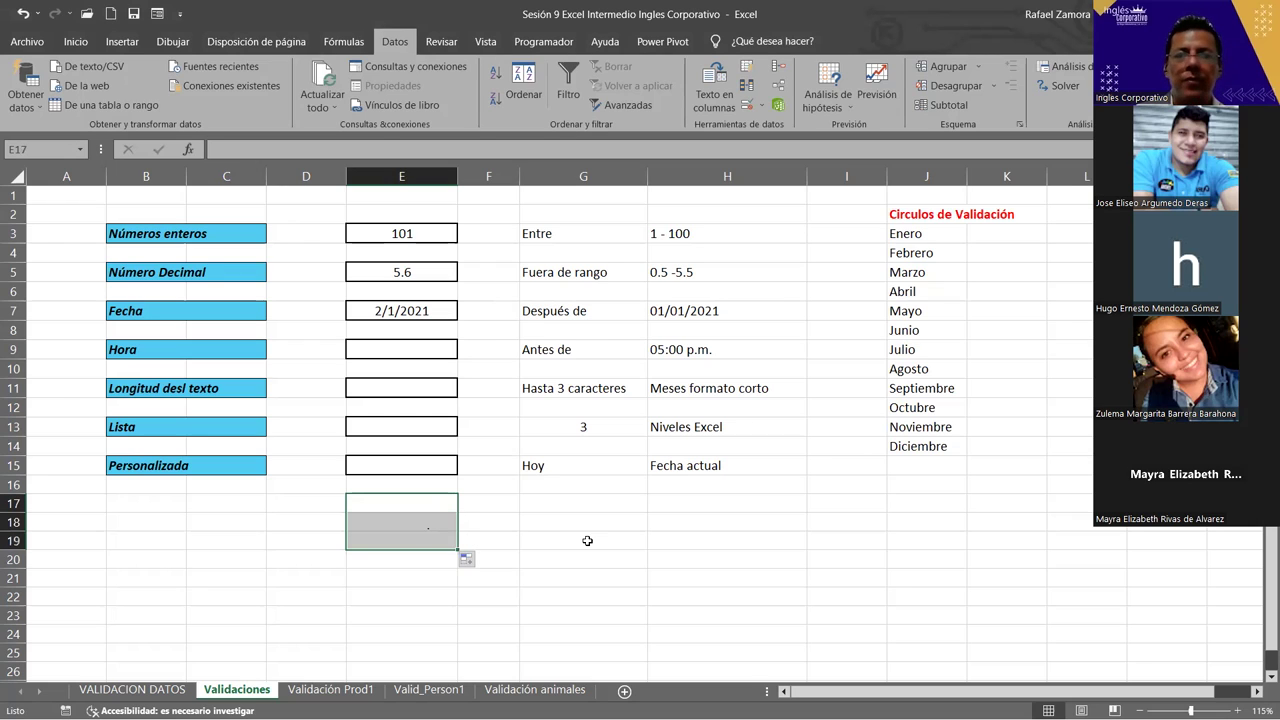
{"action": "left_click", "coordinate": [430, 352]}
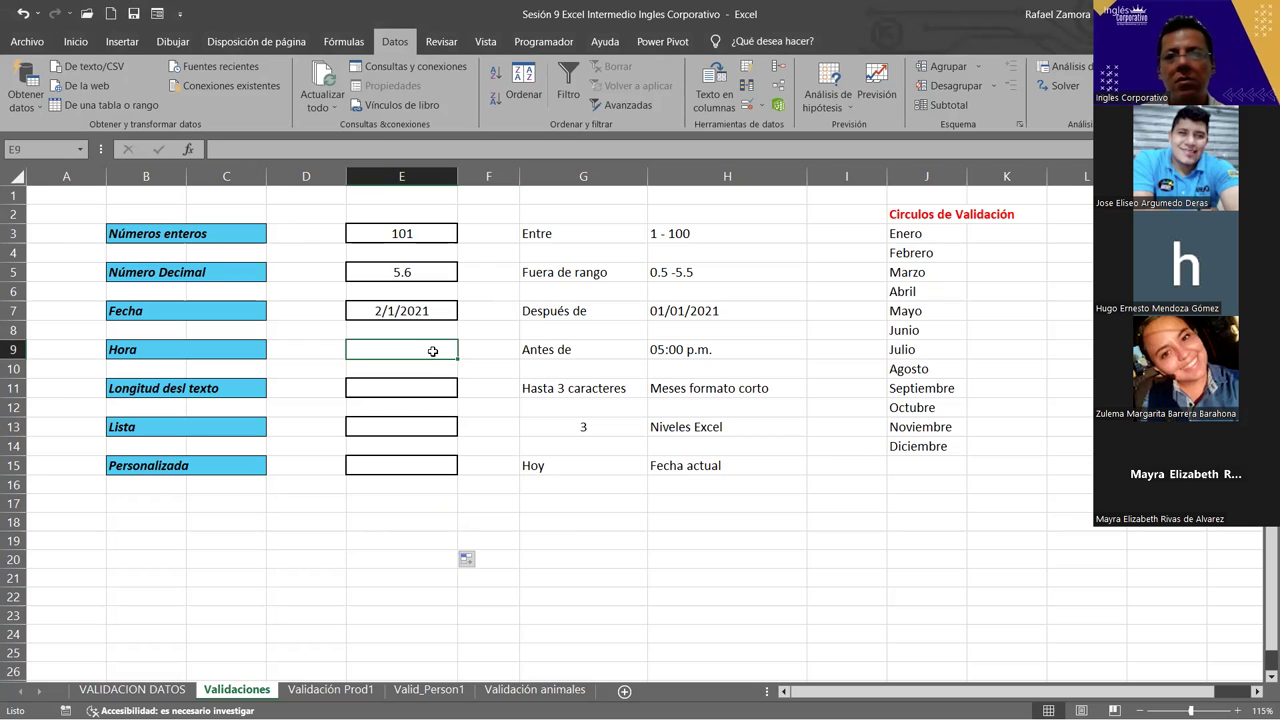
{"action": "left_click", "coordinate": [756, 107]}
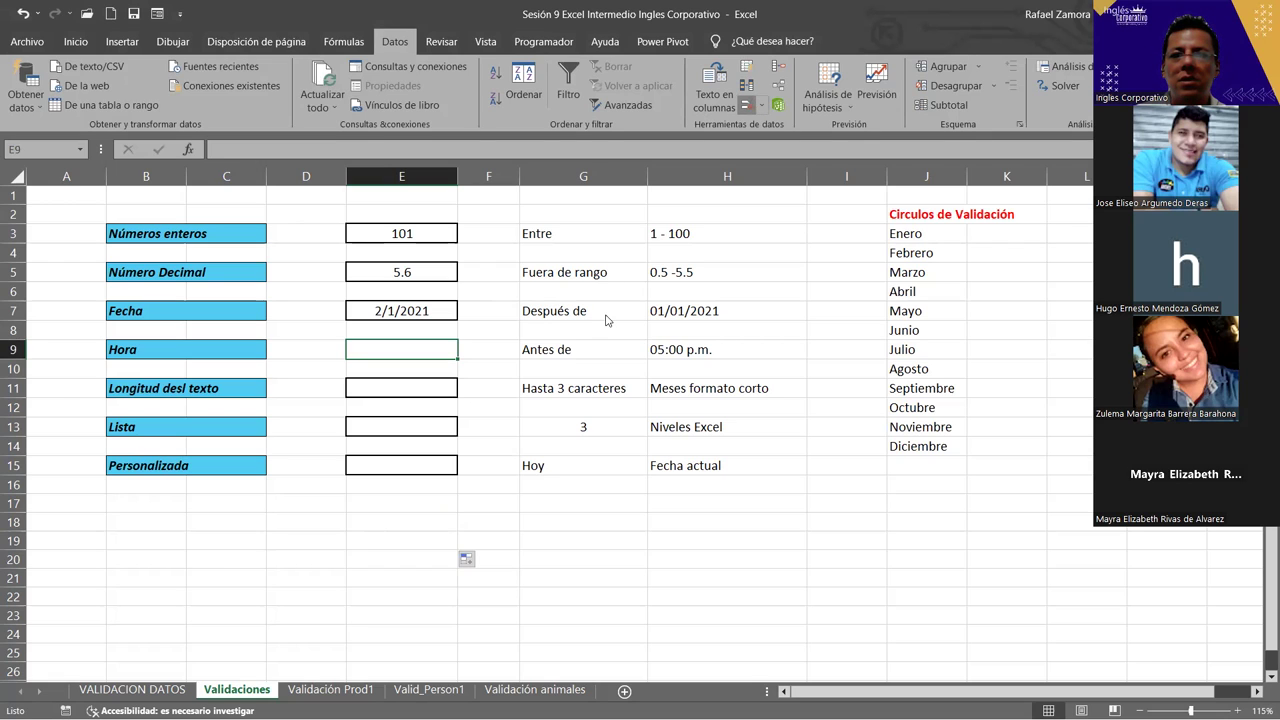
- Set E9's validation to allow Hora values menor que 17:00
{"action": "left_click", "coordinate": [665, 273]}
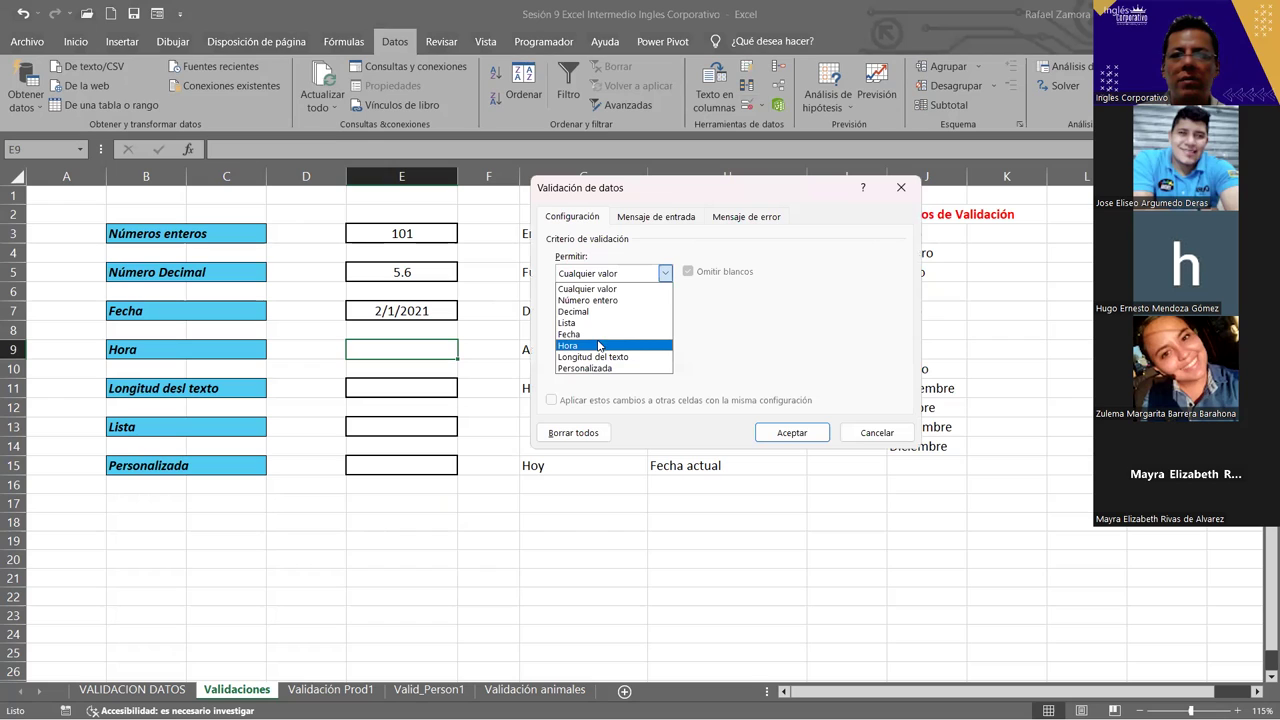
{"action": "left_click", "coordinate": [600, 345]}
{"action": "left_click", "coordinate": [660, 310]}
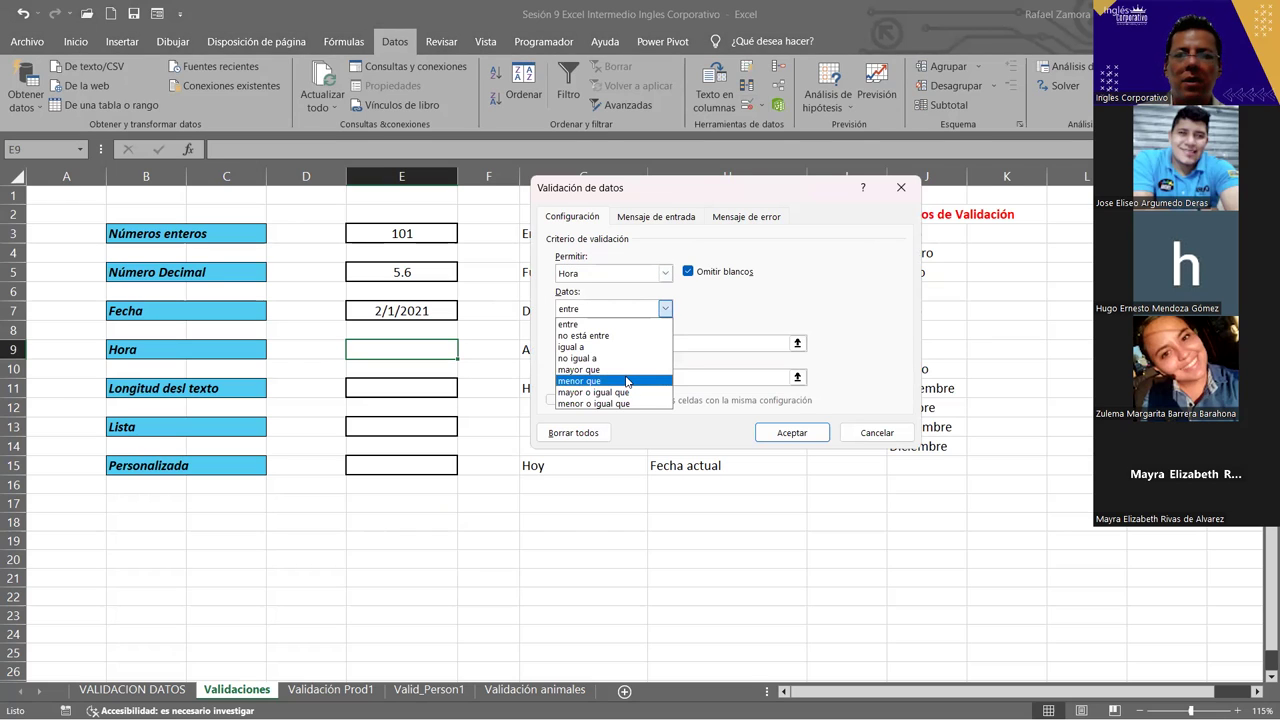
{"action": "left_click", "coordinate": [677, 335]}
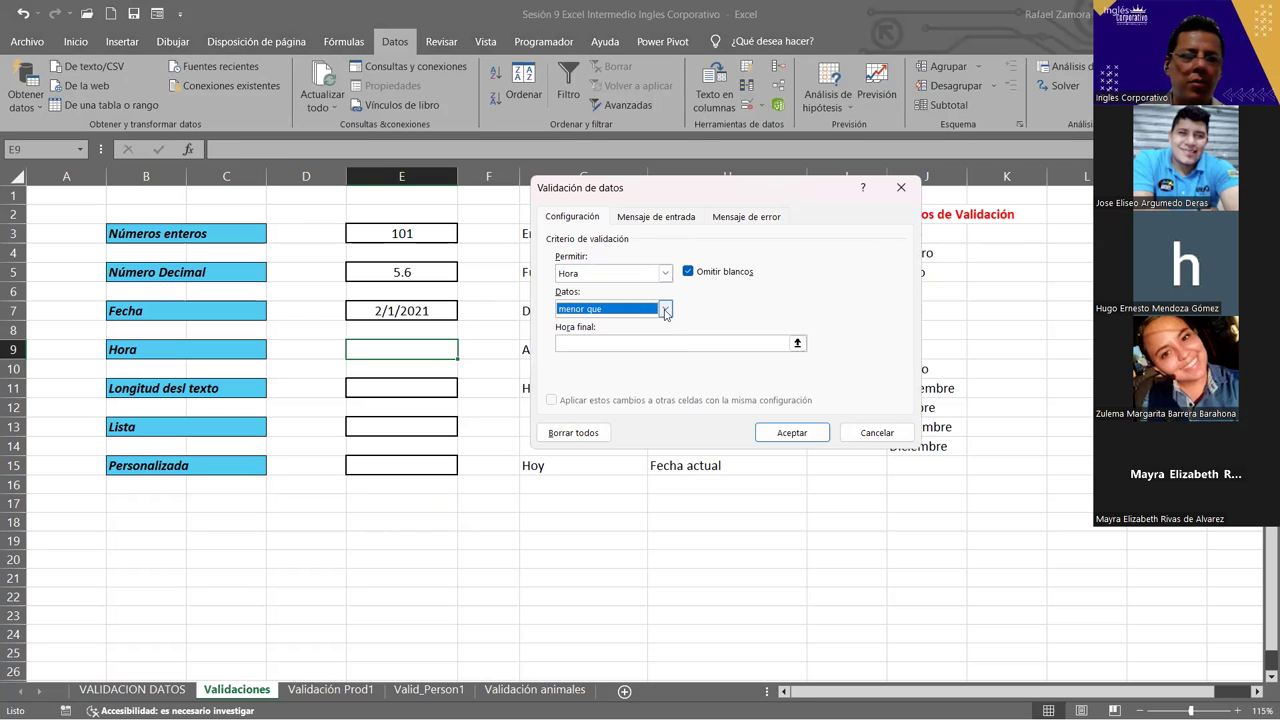
{"action": "left_click", "coordinate": [630, 346]}
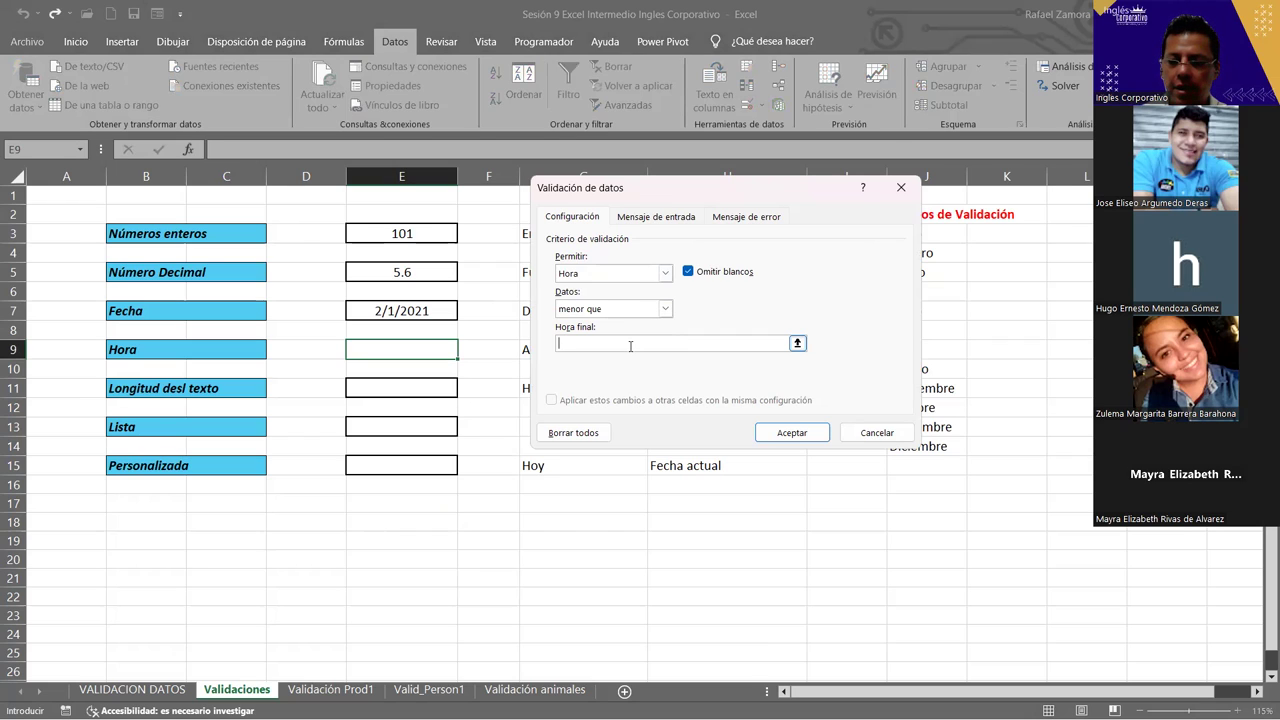
{"action": "type", "text": "17"}
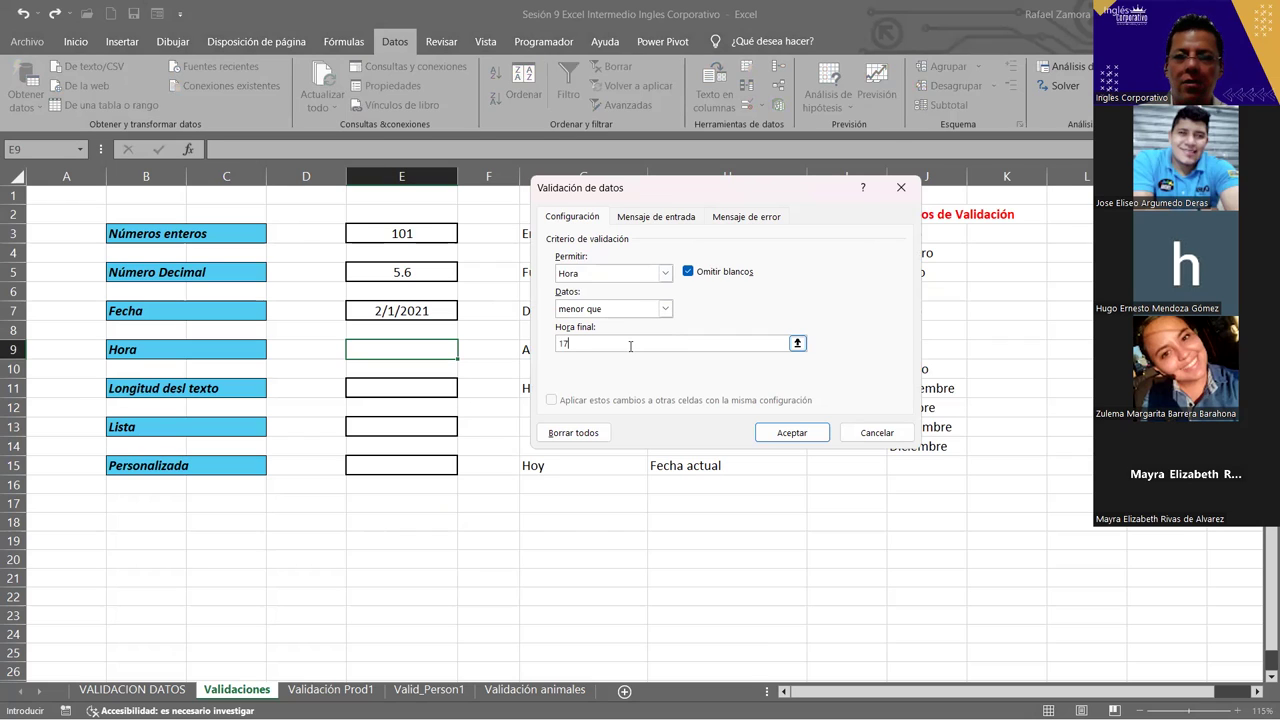
{"action": "type", "text": ":00"}
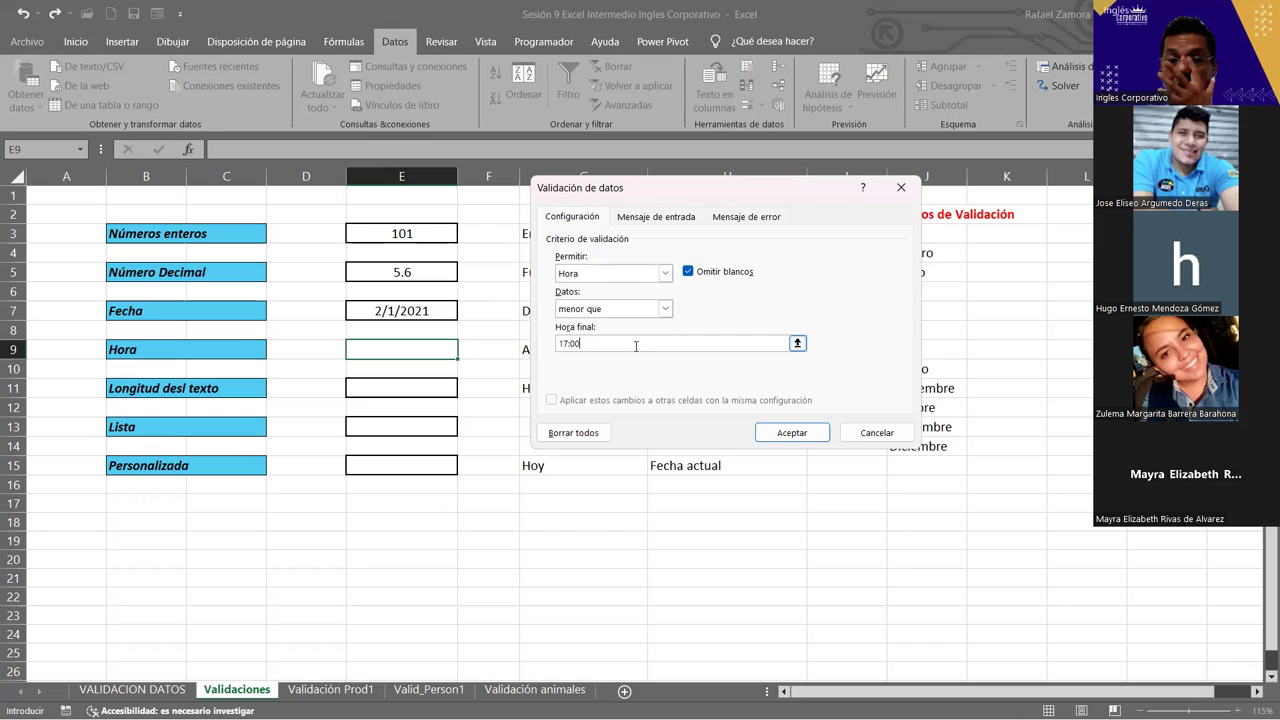
- Add an input message titled 'Hora' reading 'Ingrese hora antes de las 5:00 pm'
{"action": "left_click", "coordinate": [662, 218]}
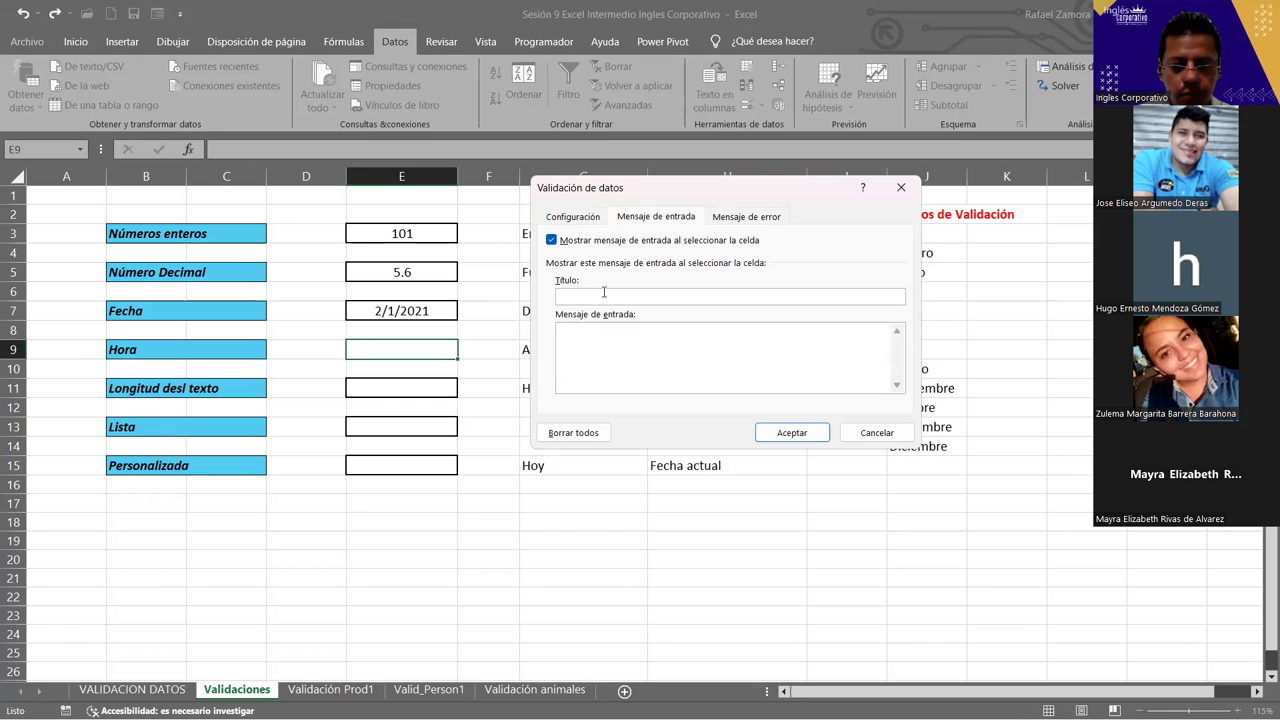
{"action": "type", "text": "Hota"}
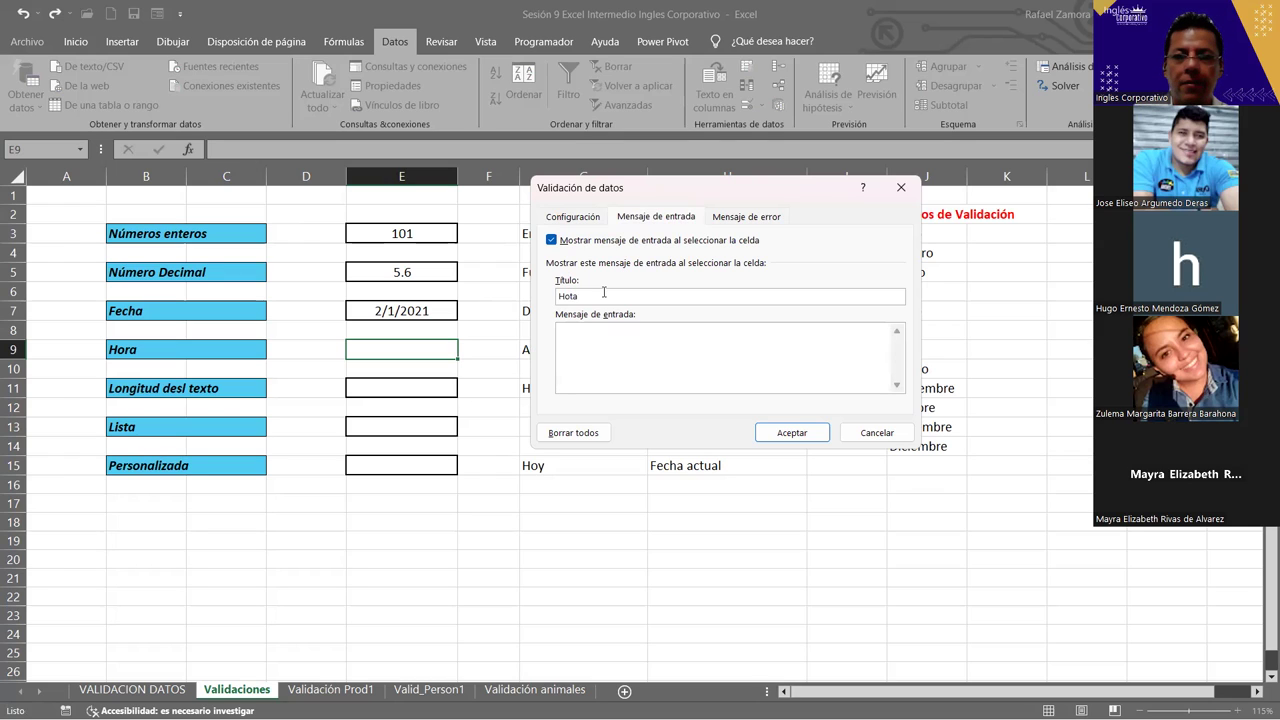
{"action": "key", "text": "BackSpace"}
{"action": "key", "text": "BackSpace"}
{"action": "type", "text": "ra"}
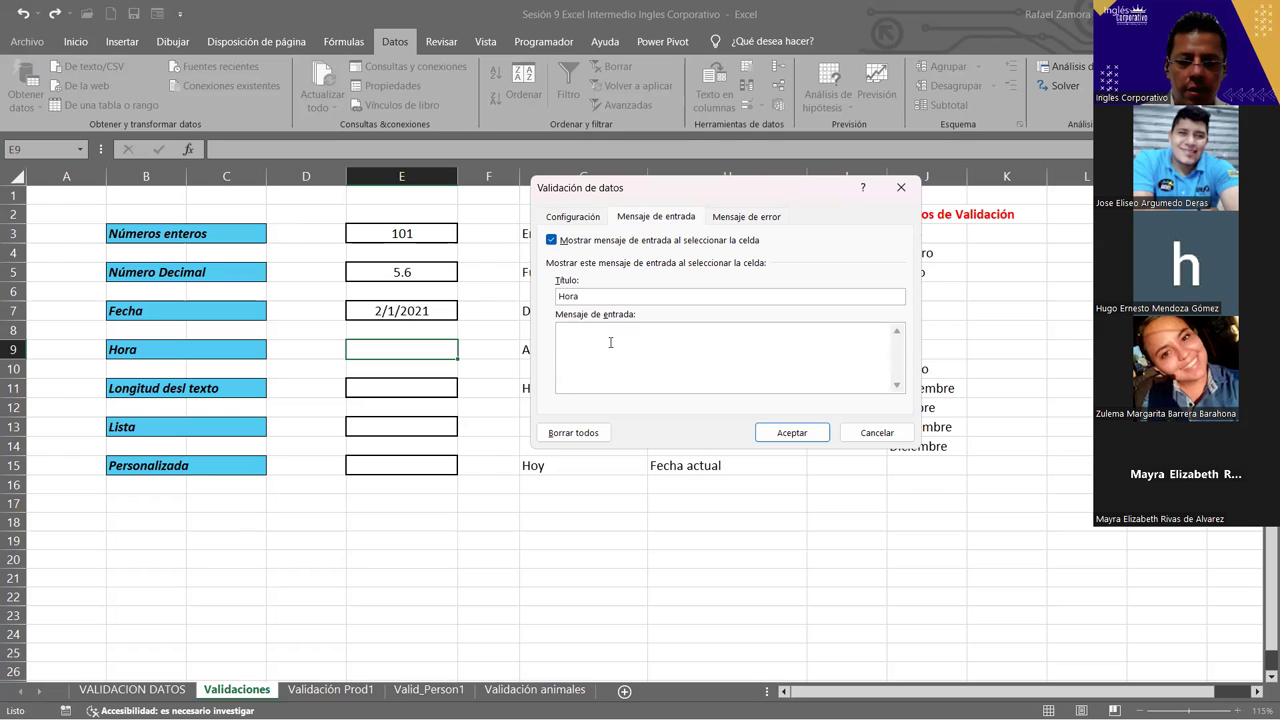
{"action": "type", "text": "Ingrese "}
{"action": "type", "text": "hora"}
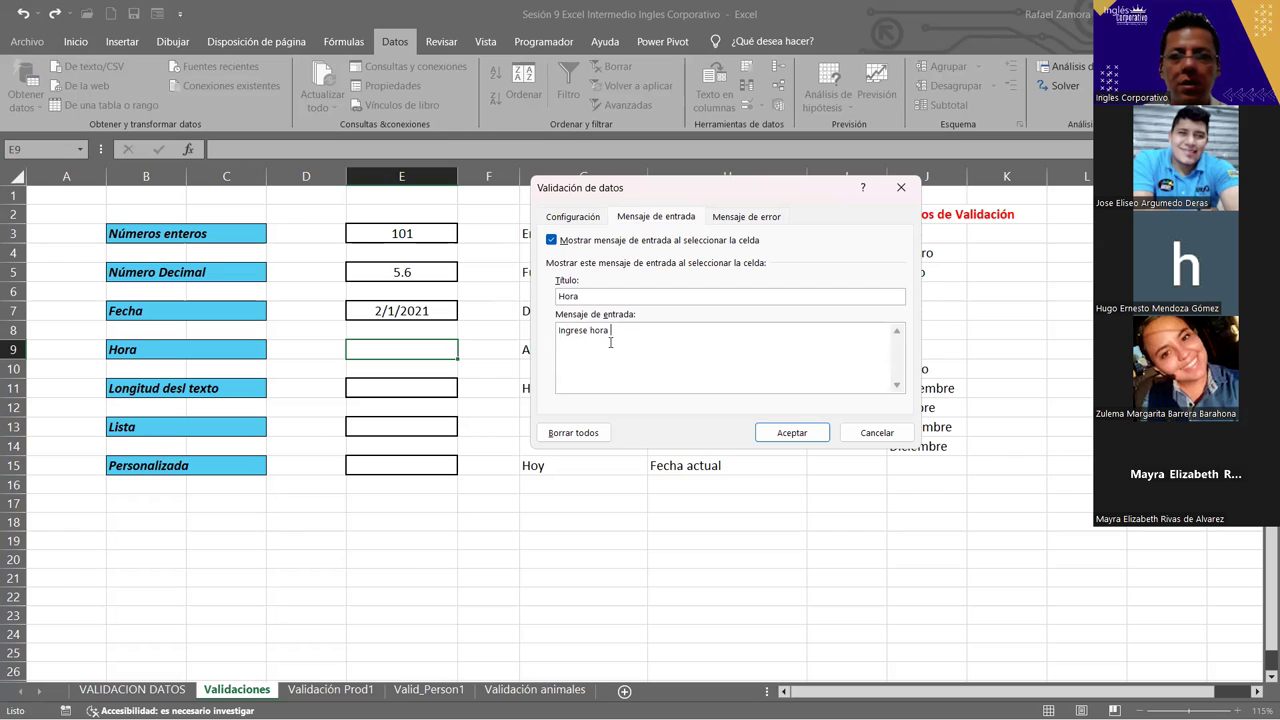
{"action": "type", "text": "antes de las"}
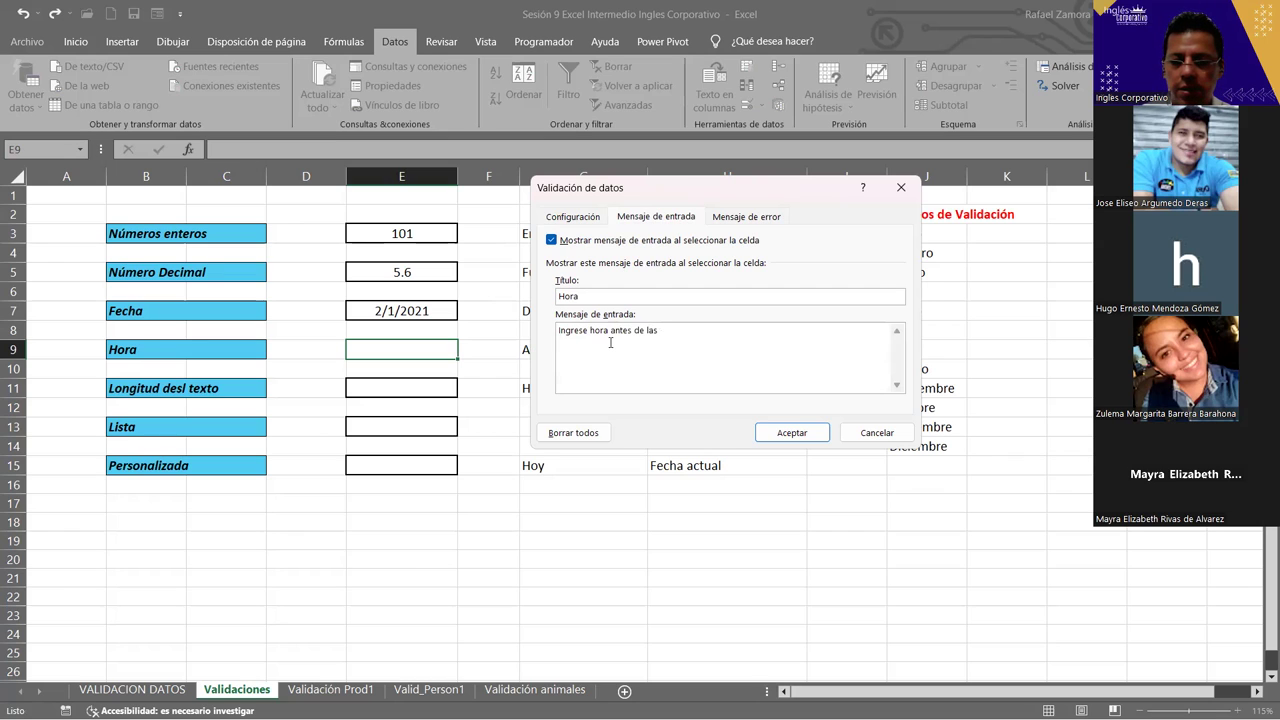
{"action": "type", "text": "5:00"}
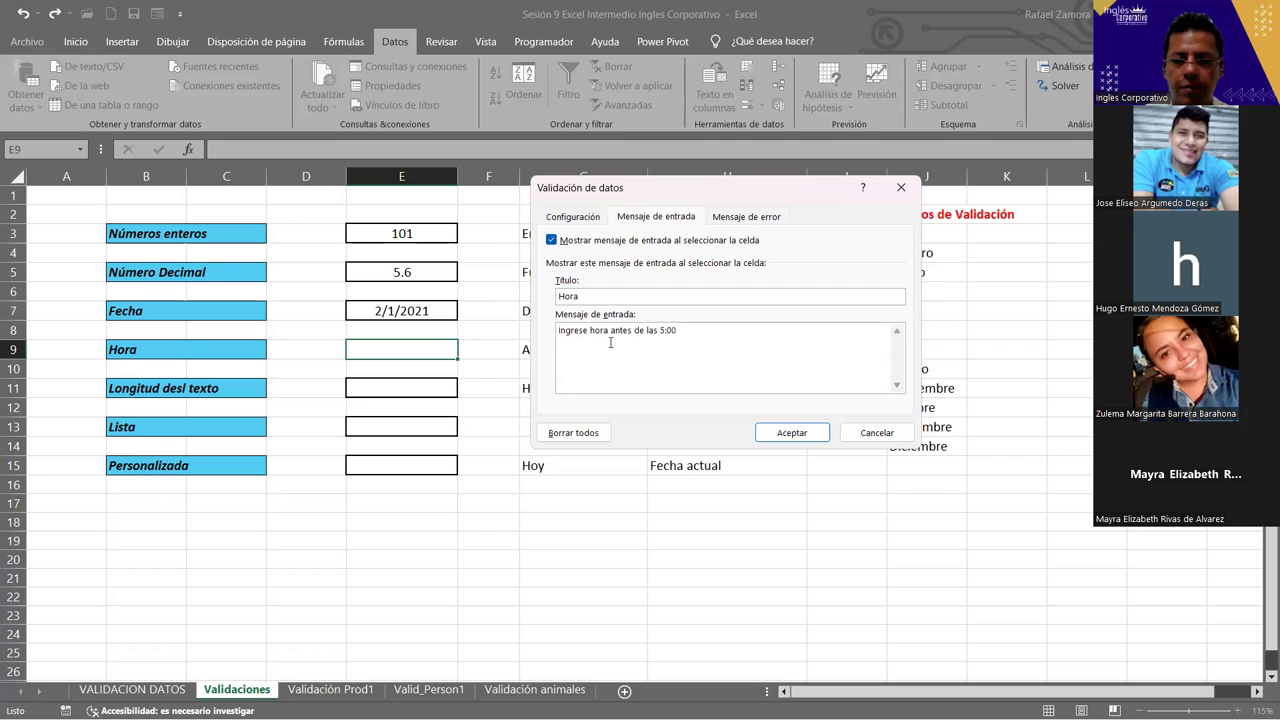
{"action": "type", "text": " pm"}
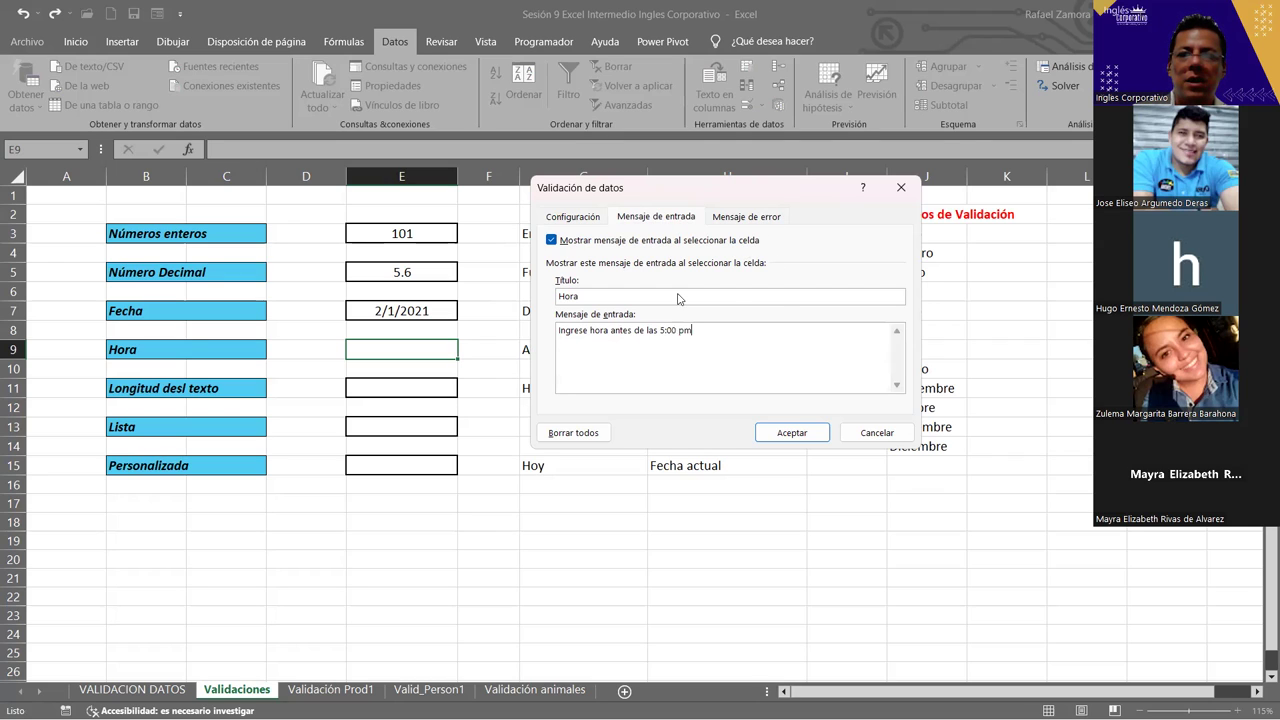
{"action": "key", "text": "ctrl+Tab"}
- Give the rule an error alert titled ERROR with message 'Revise datos ingresado' and save it
{"action": "left_click", "coordinate": [734, 296]}
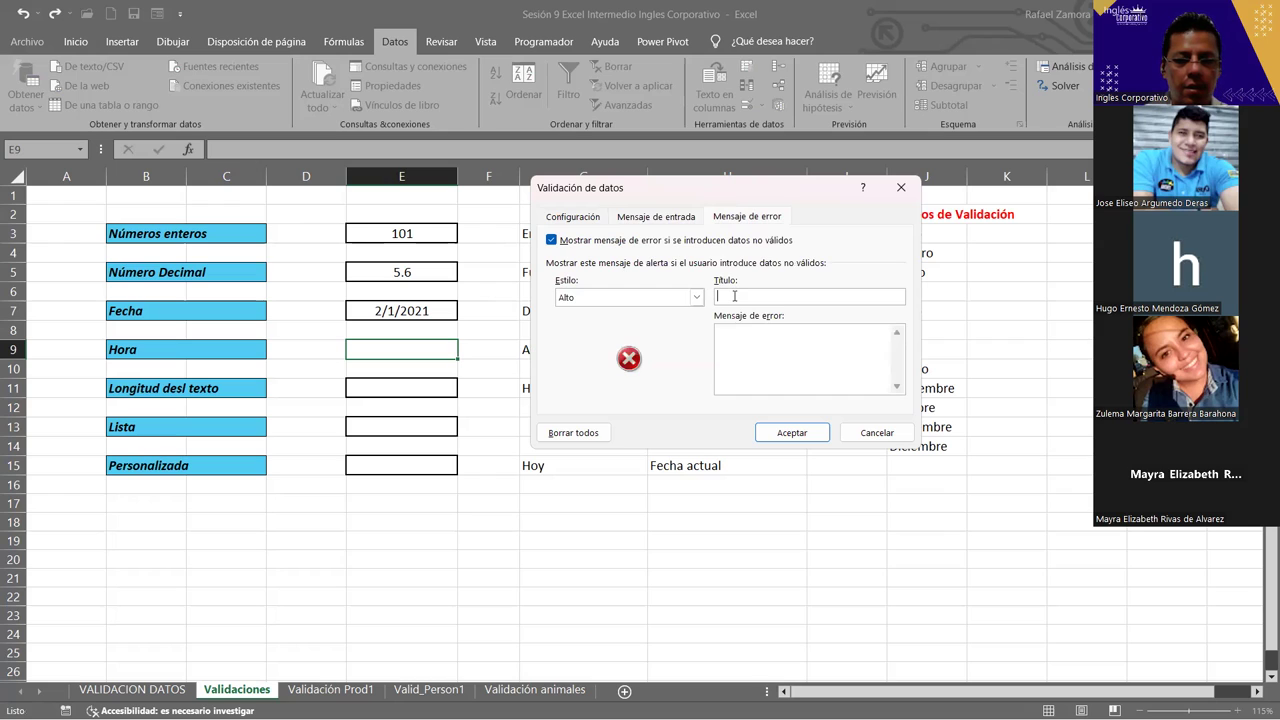
{"action": "type", "text": "ERROR"}
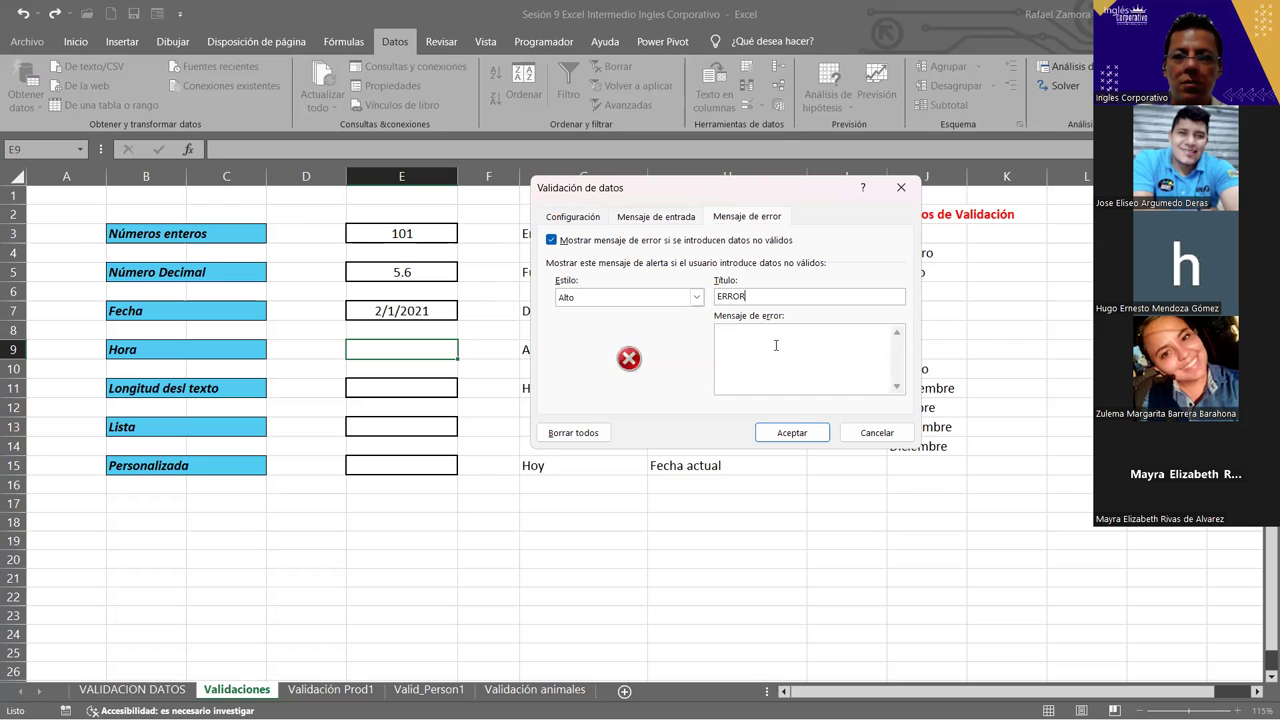
{"action": "left_click", "coordinate": [775, 345]}
{"action": "type", "text": "R"}
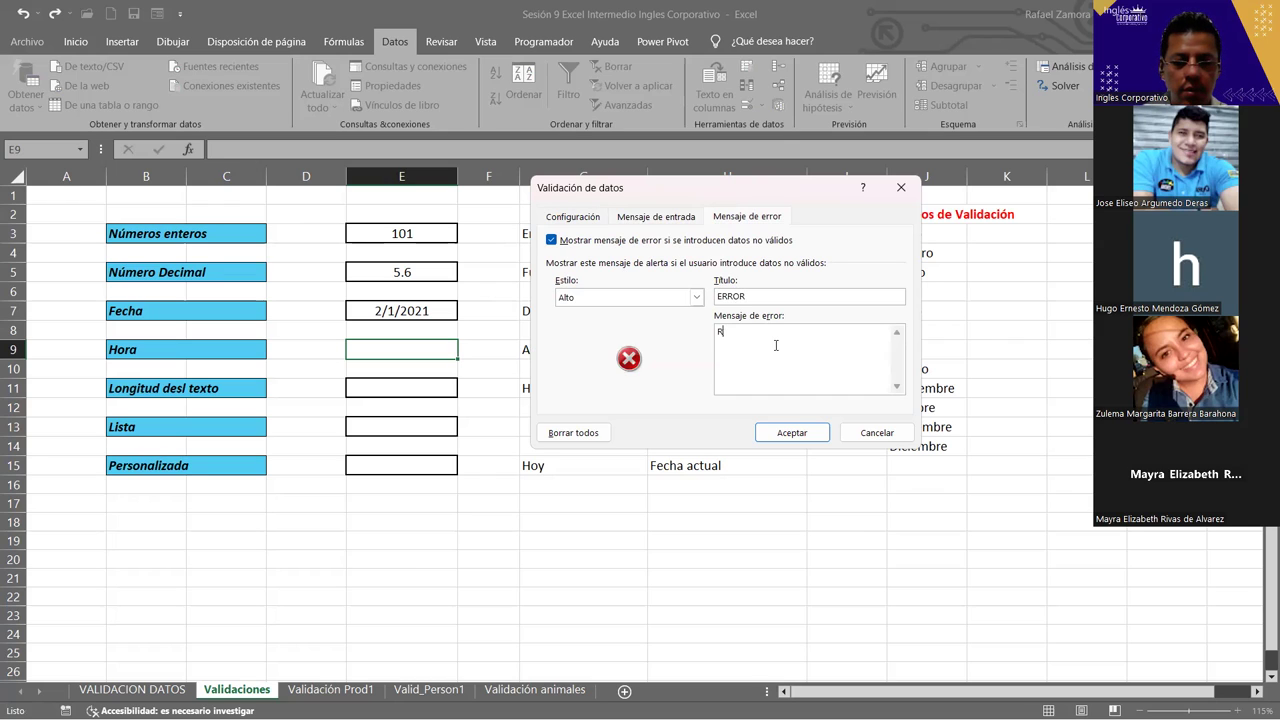
{"action": "type", "text": "evise datos"}
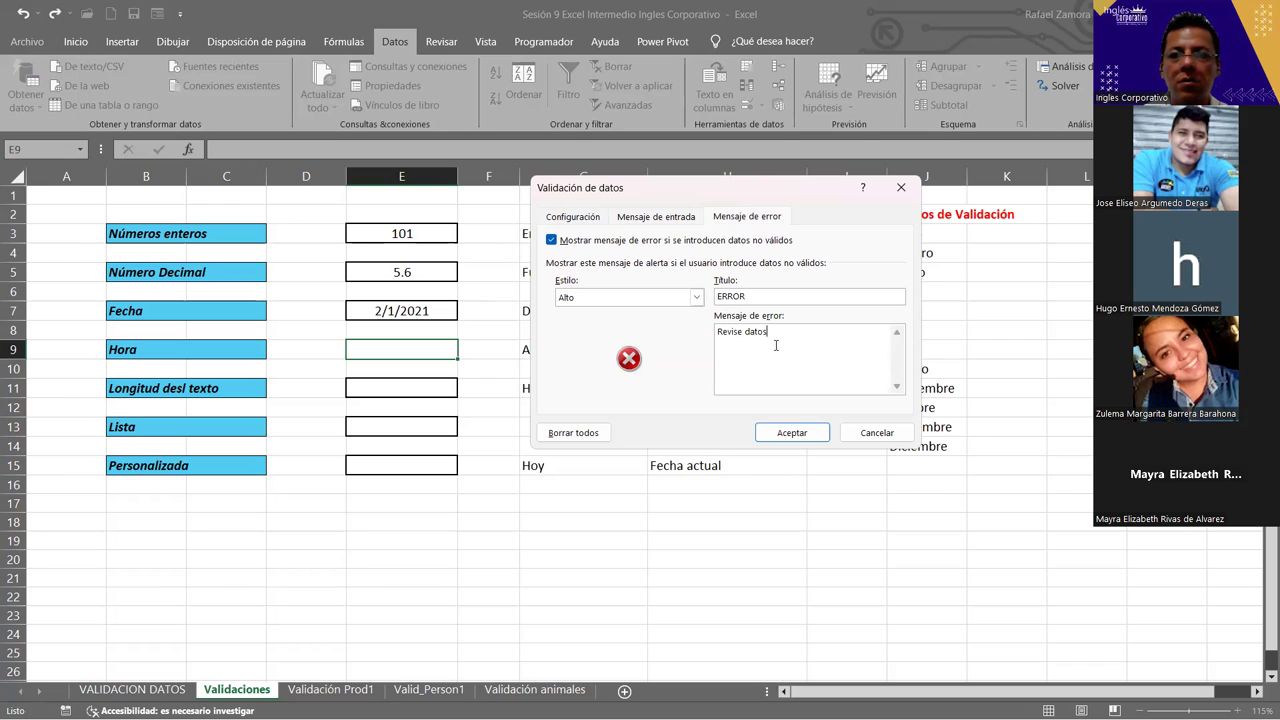
{"action": "type", "text": " ingresado"}
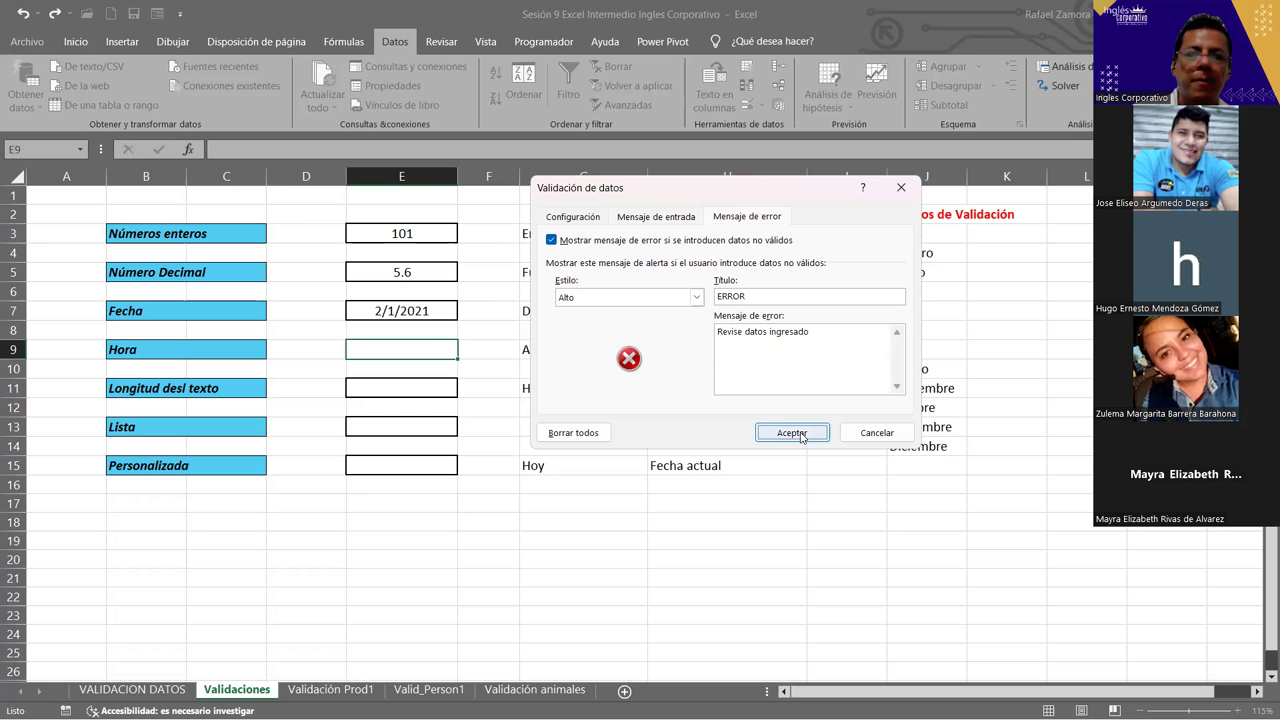
{"action": "key", "text": "Return"}
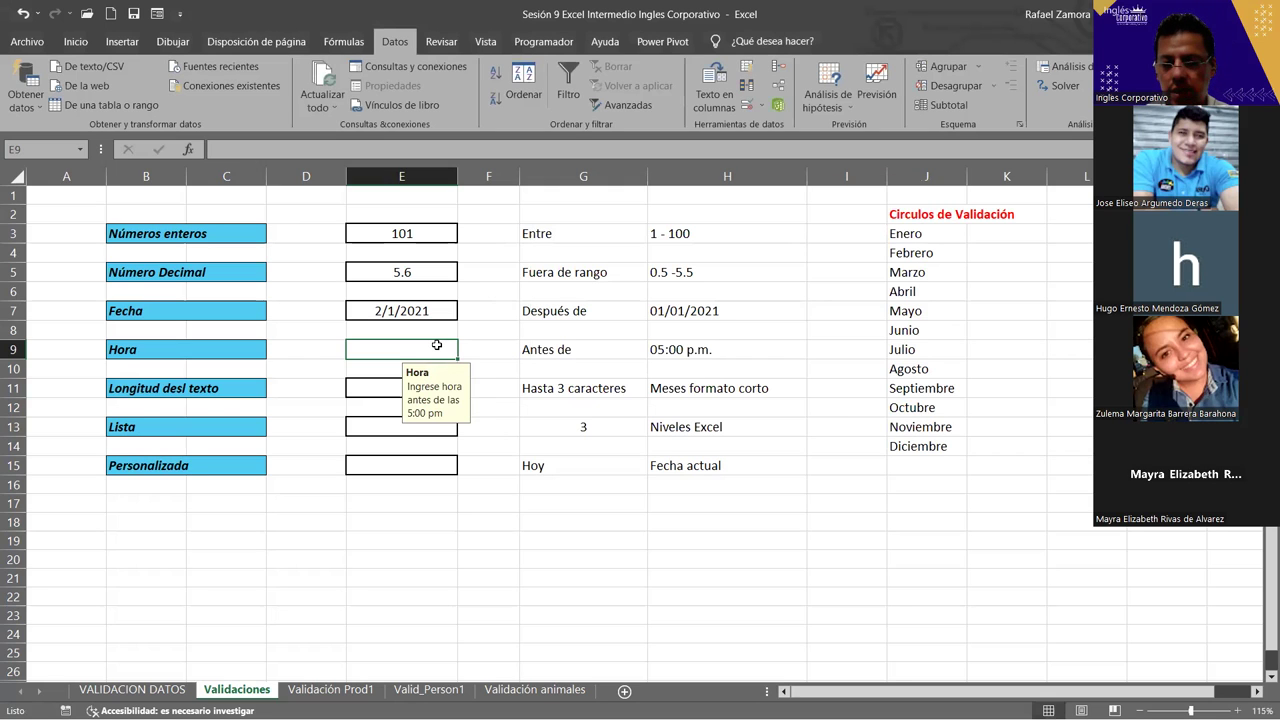
- Test E9 with the times 9:00, 11: and 11:45
{"action": "type", "text": "09:00"}
{"action": "key", "text": "Return"}
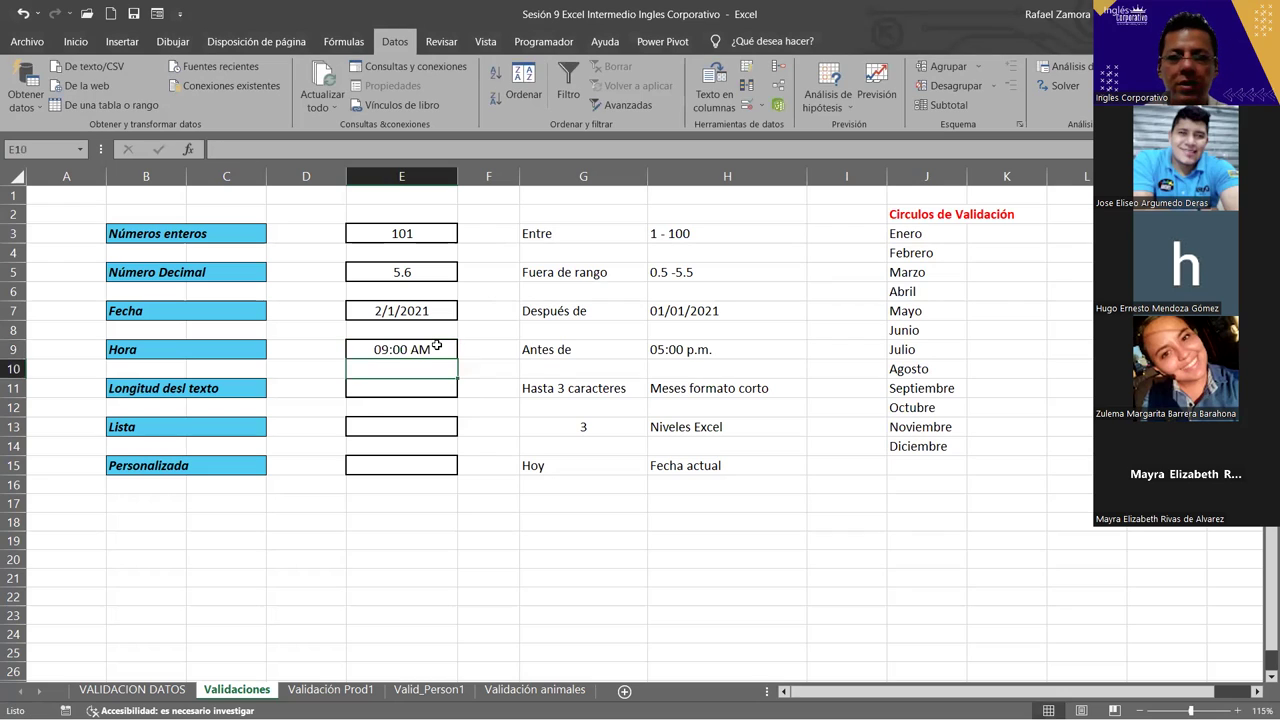
{"action": "left_click", "coordinate": [437, 345]}
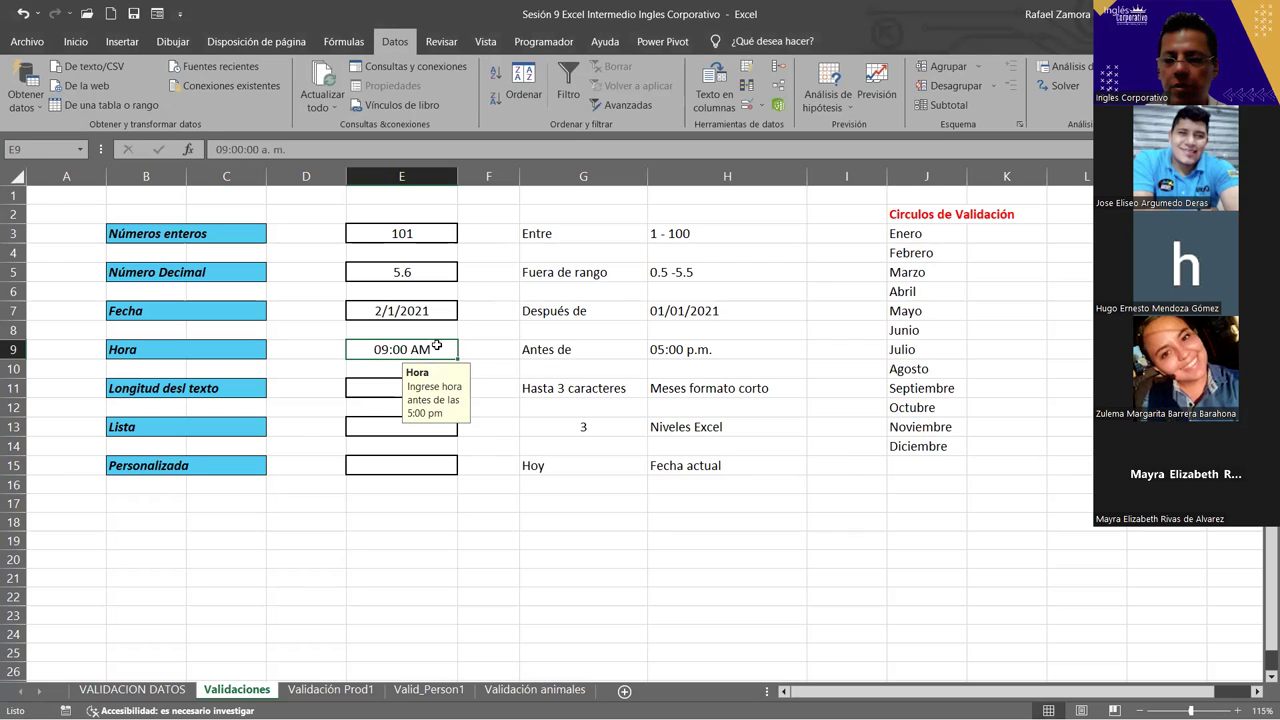
{"action": "type", "text": "11"}
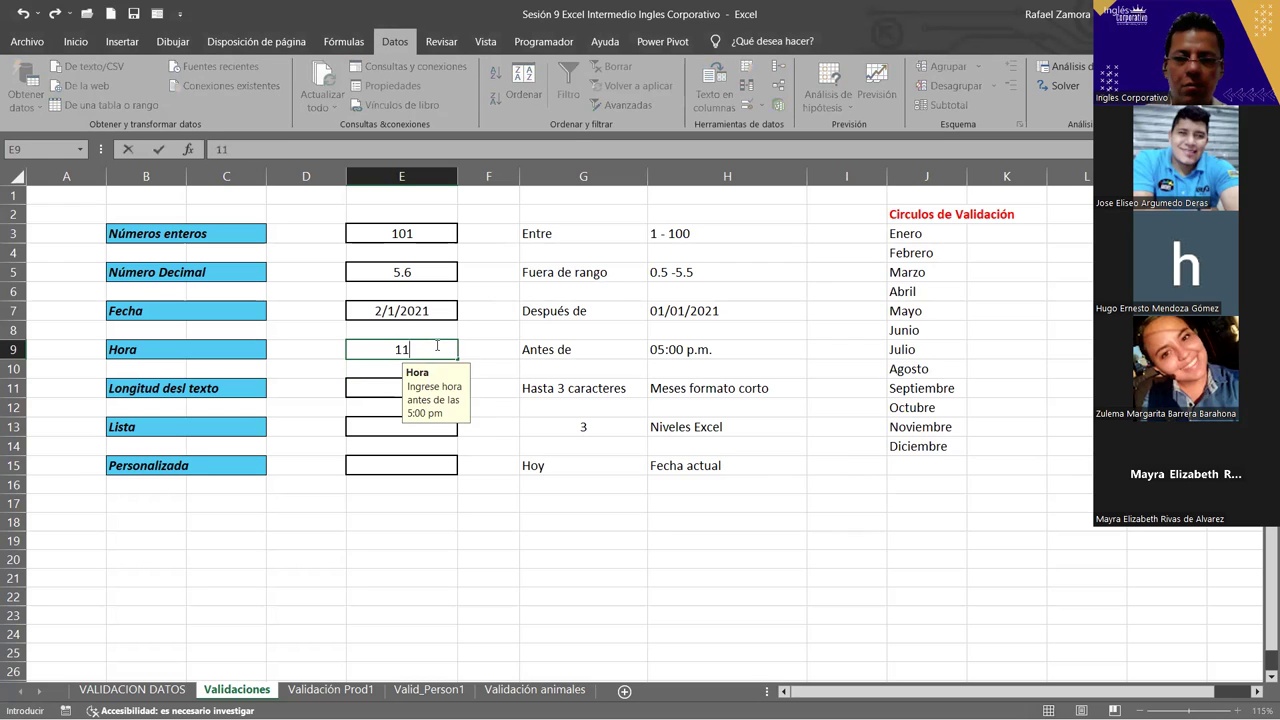
{"action": "type", "text": ":"}
{"action": "key", "text": "Return"}
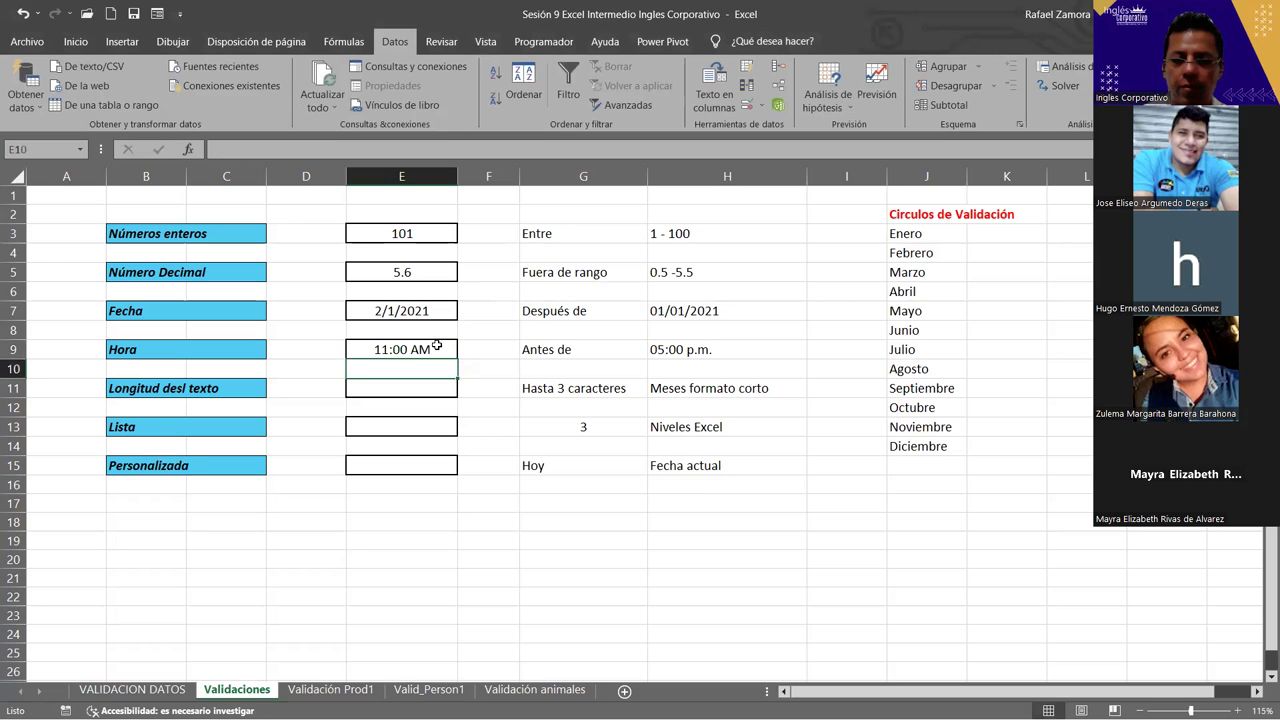
{"action": "left_click", "coordinate": [437, 345]}
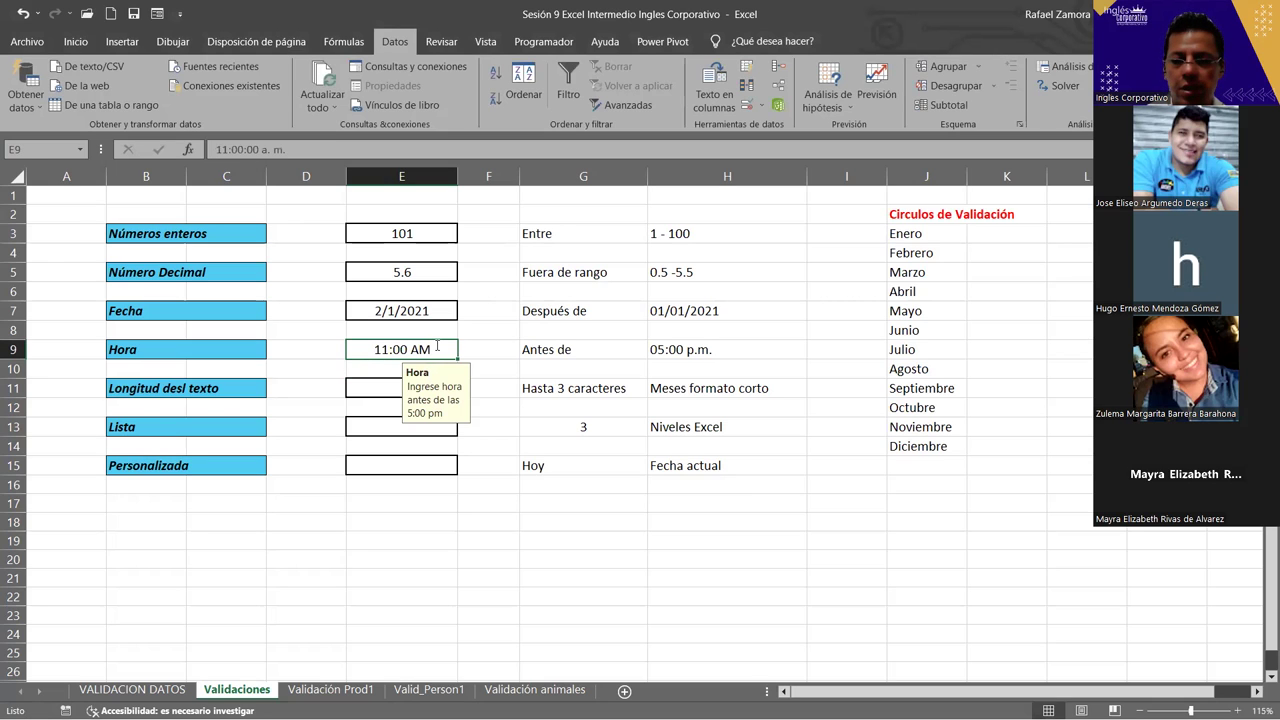
{"action": "type", "text": "11:45"}
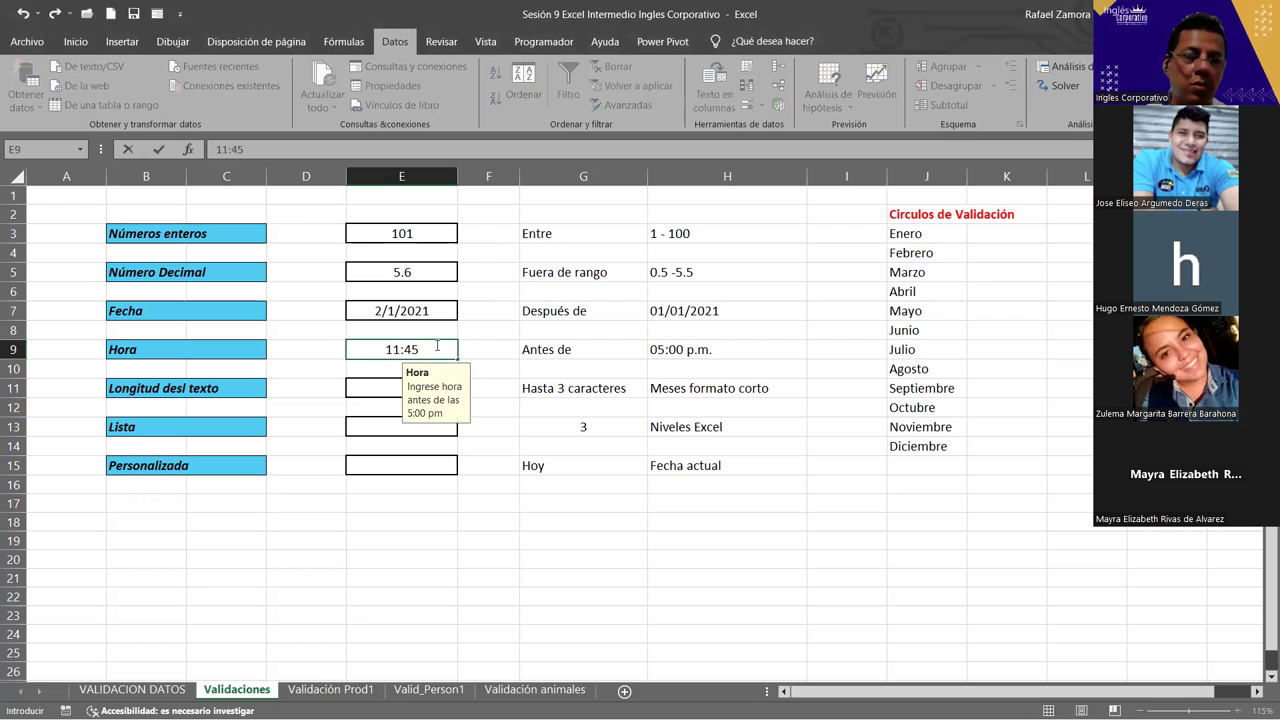
{"action": "key", "text": "ctrl+Return"}
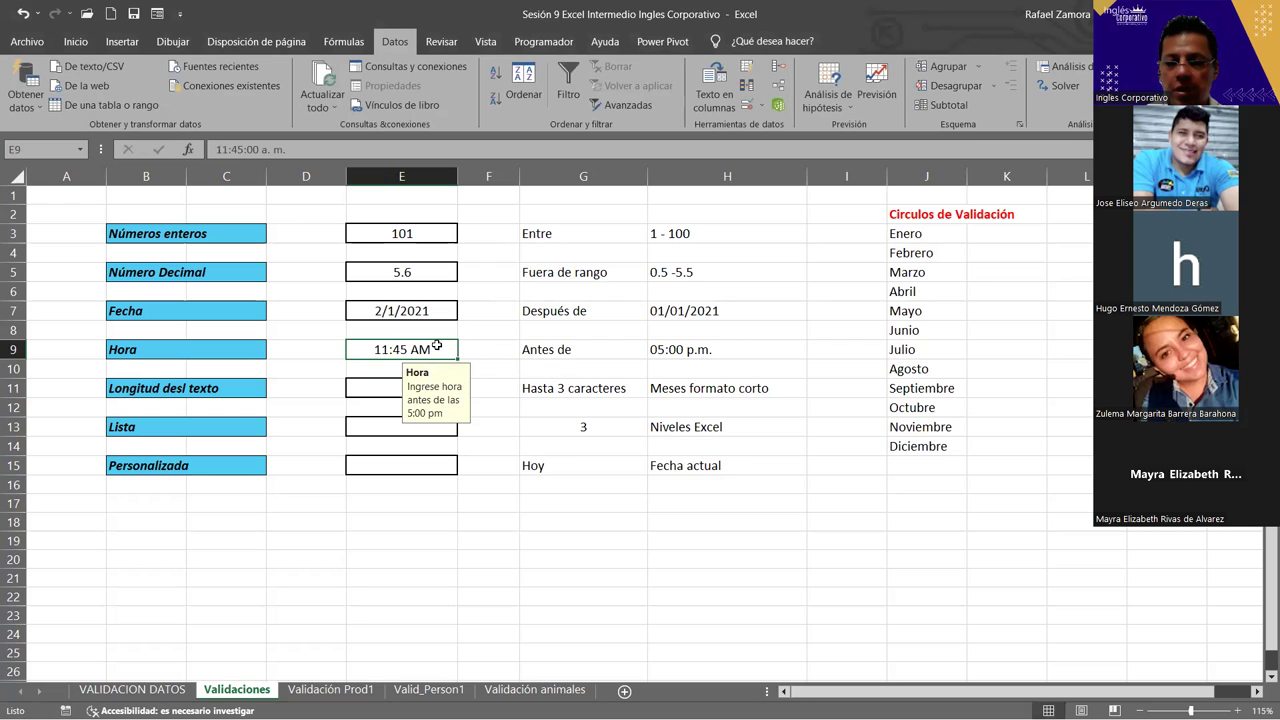
- Enter 14:00, 16:00 and 16:59 in E9, then try 17: to hit the limit
{"action": "type", "text": "14"}
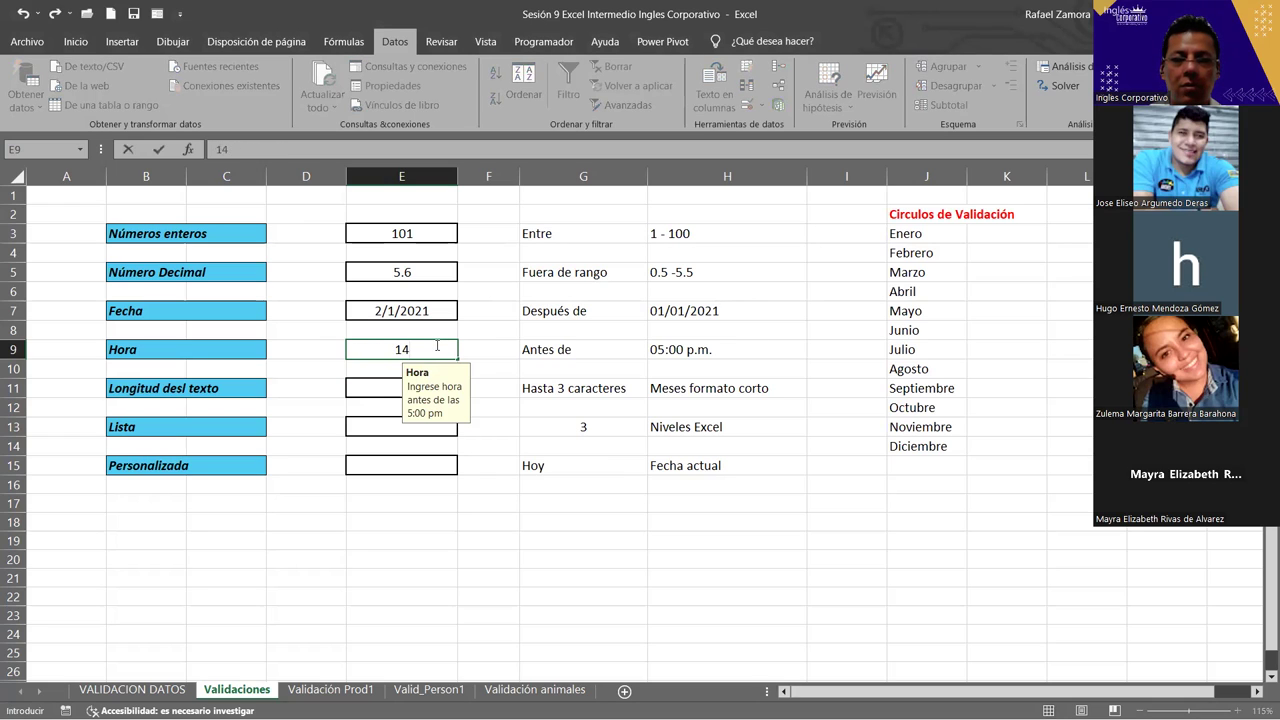
{"action": "type", "text": ":00"}
{"action": "key", "text": "Return"}
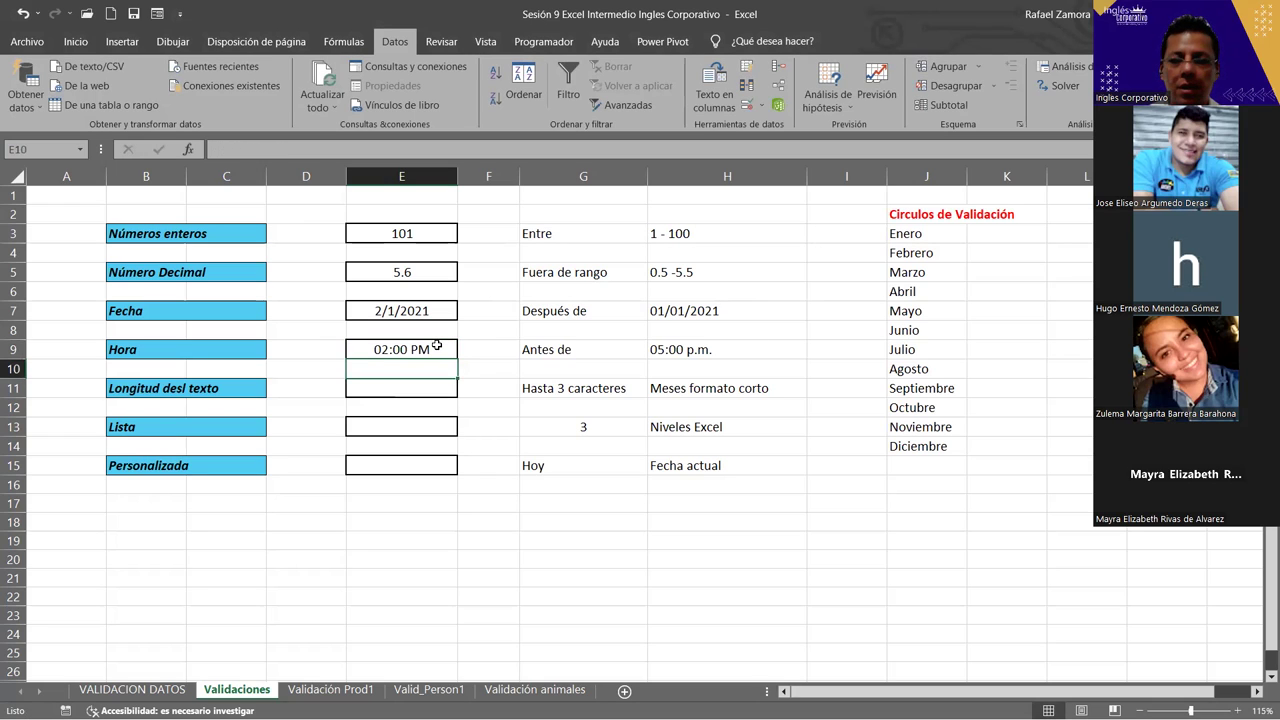
{"action": "left_click", "coordinate": [437, 345]}
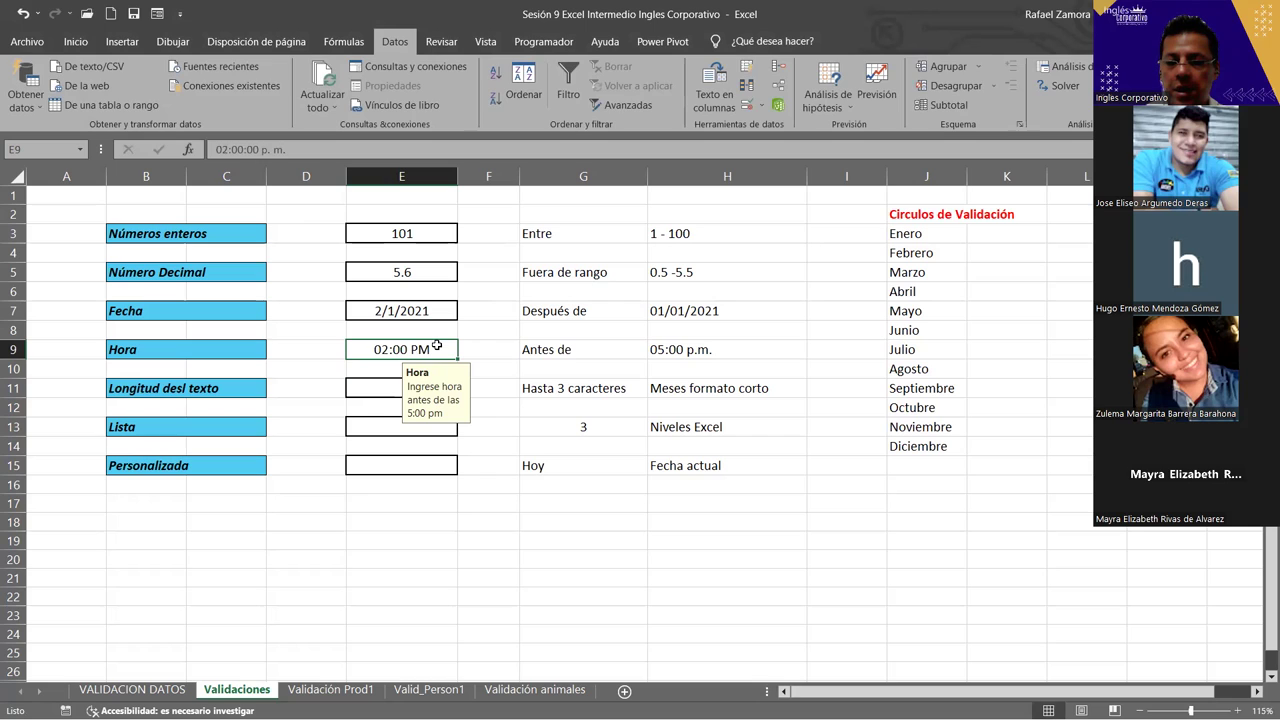
{"action": "type", "text": "16:00"}
{"action": "key", "text": "ctrl+Return"}
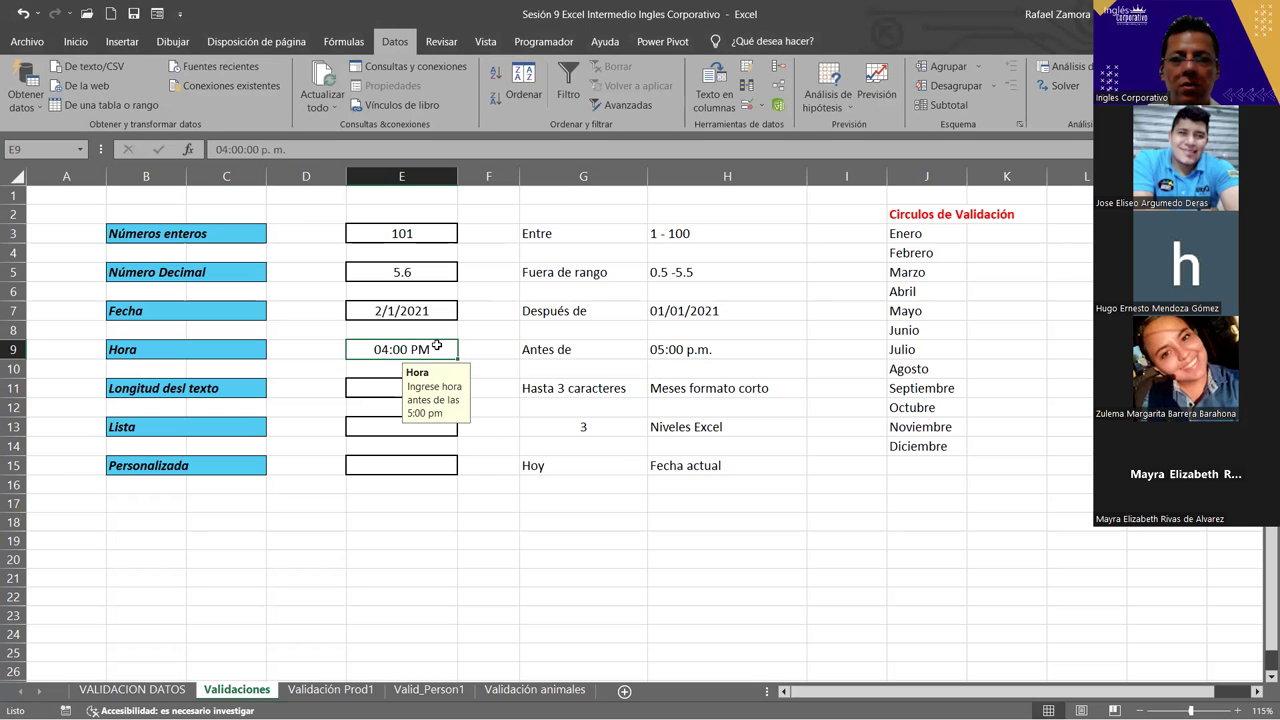
{"action": "type", "text": "16:"}
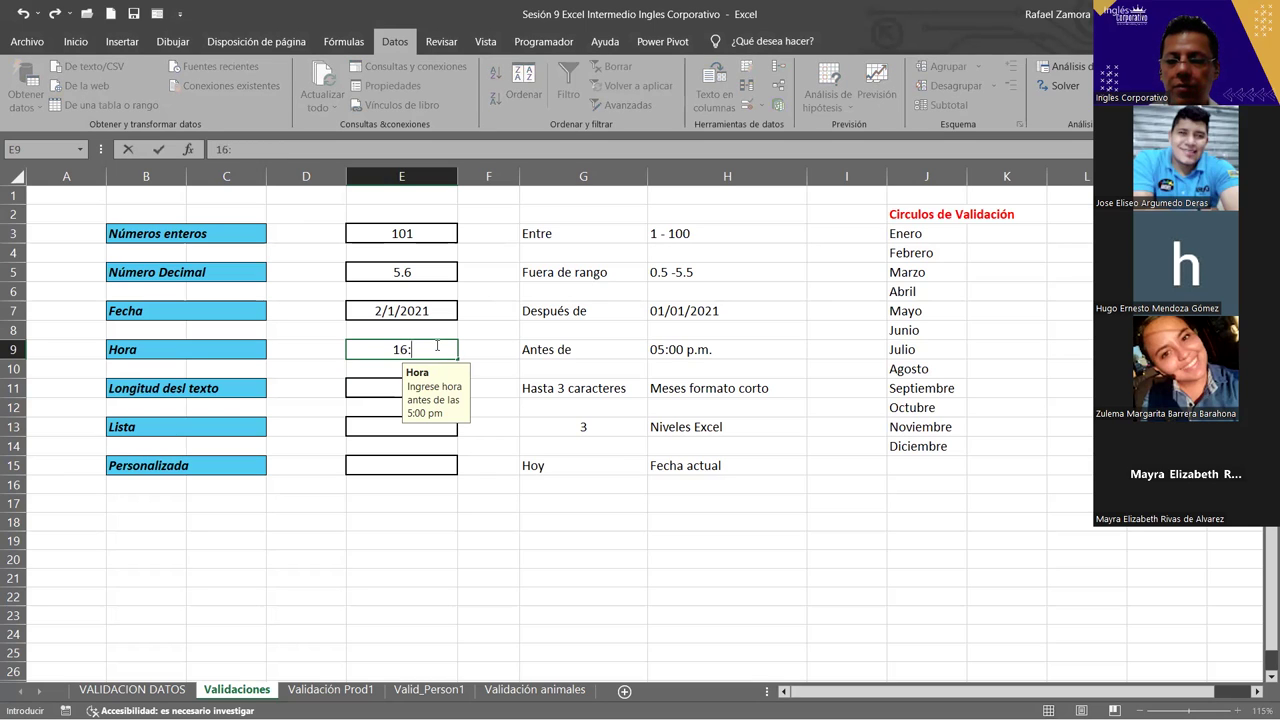
{"action": "type", "text": "59"}
{"action": "key", "text": "ctrl+Return"}
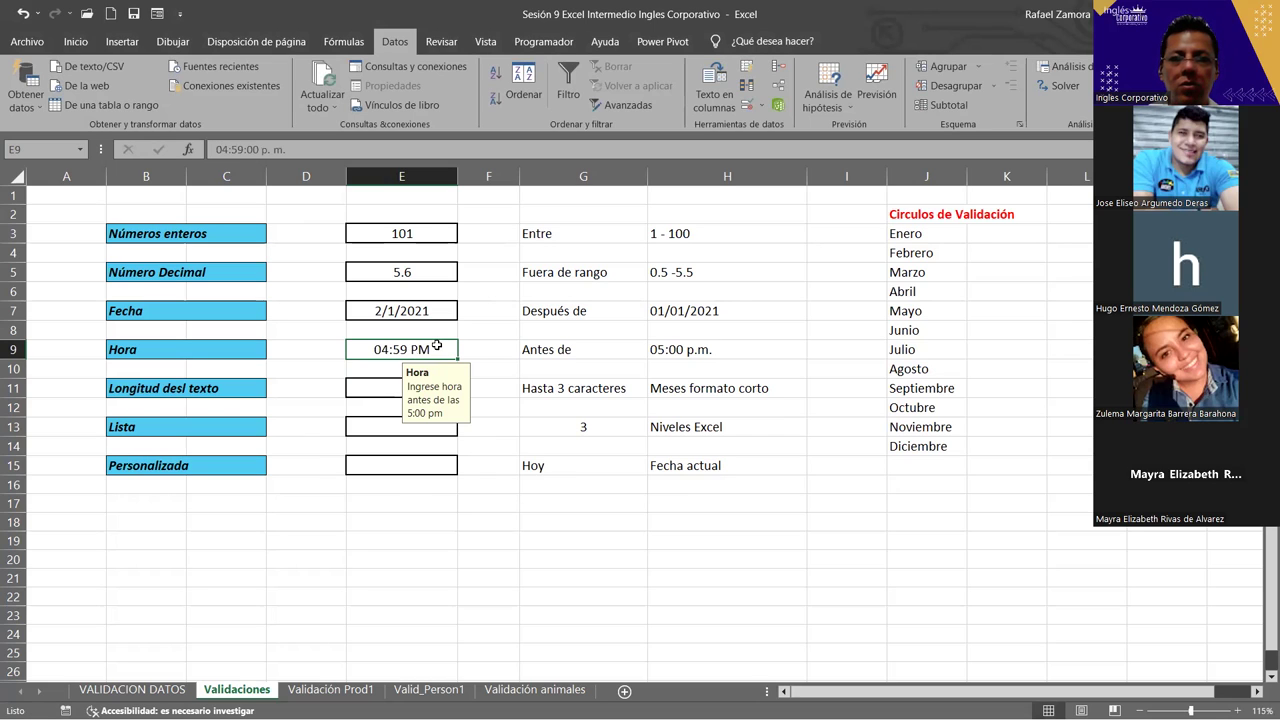
{"action": "type", "text": "17:"}
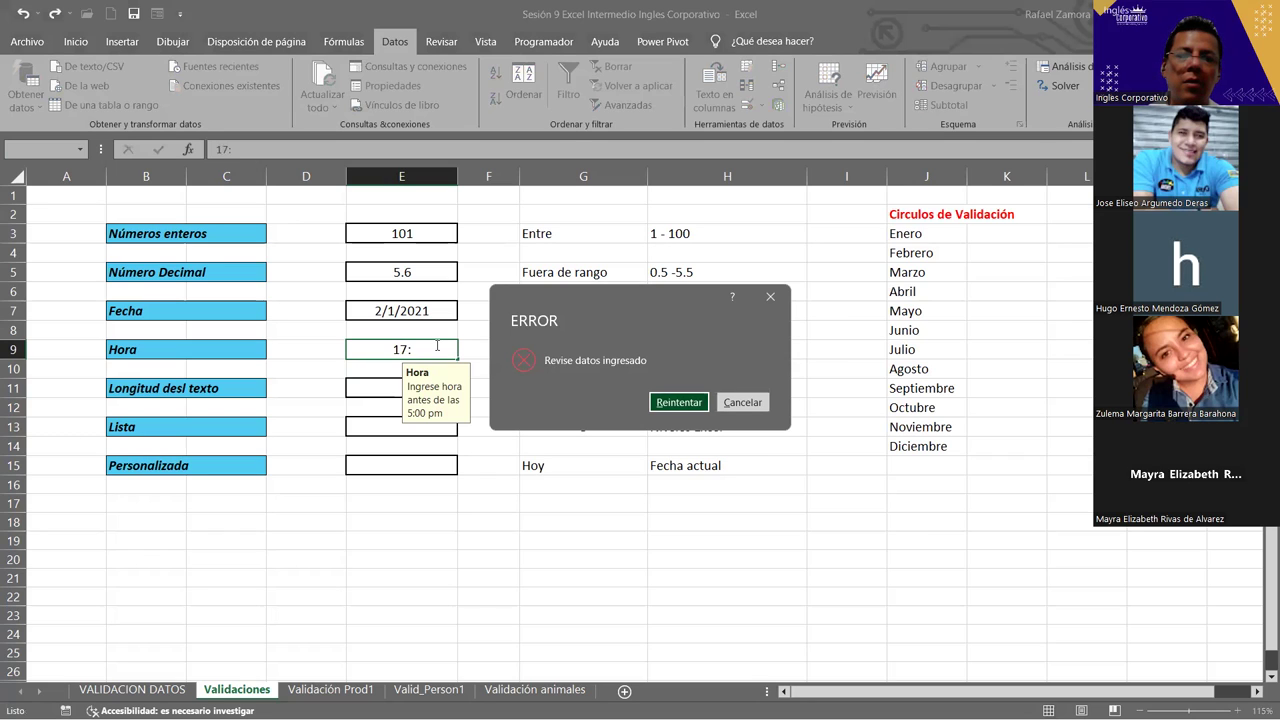
- Retry after the ERROR alert and enter 14: in E9 instead, giving 02:00 PM
{"action": "key", "text": "Return"}
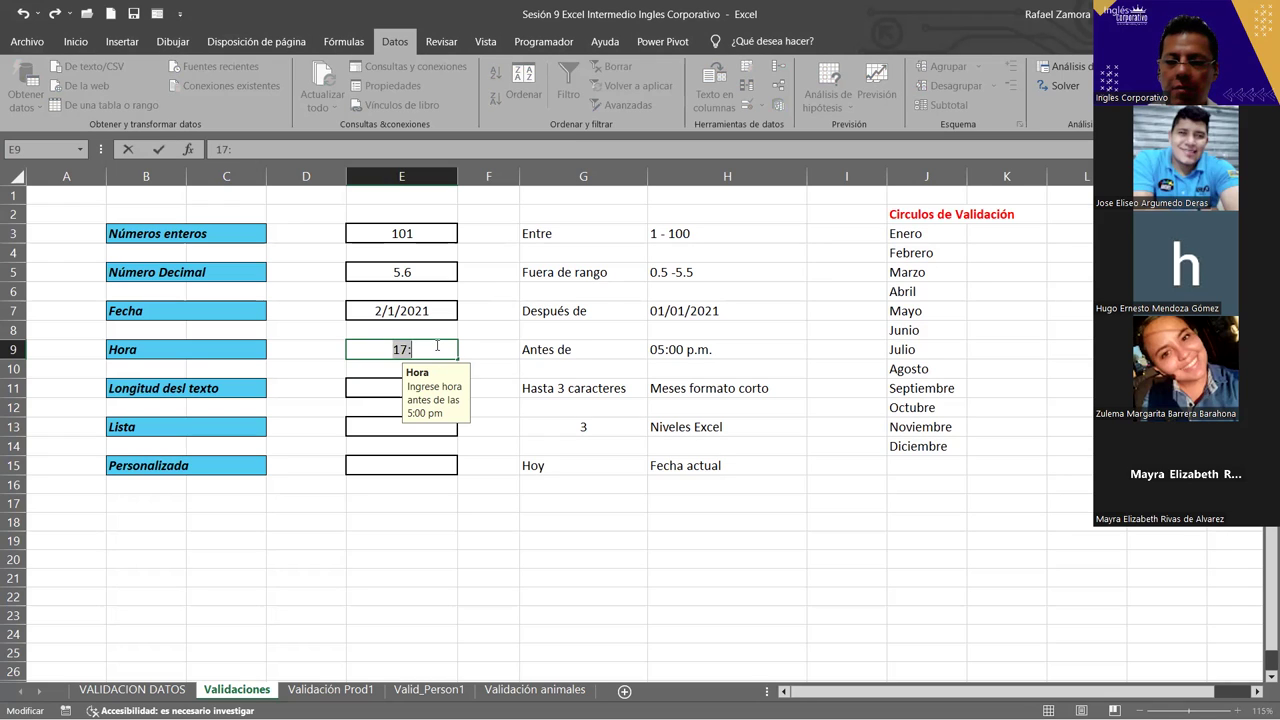
{"action": "type", "text": "14:"}
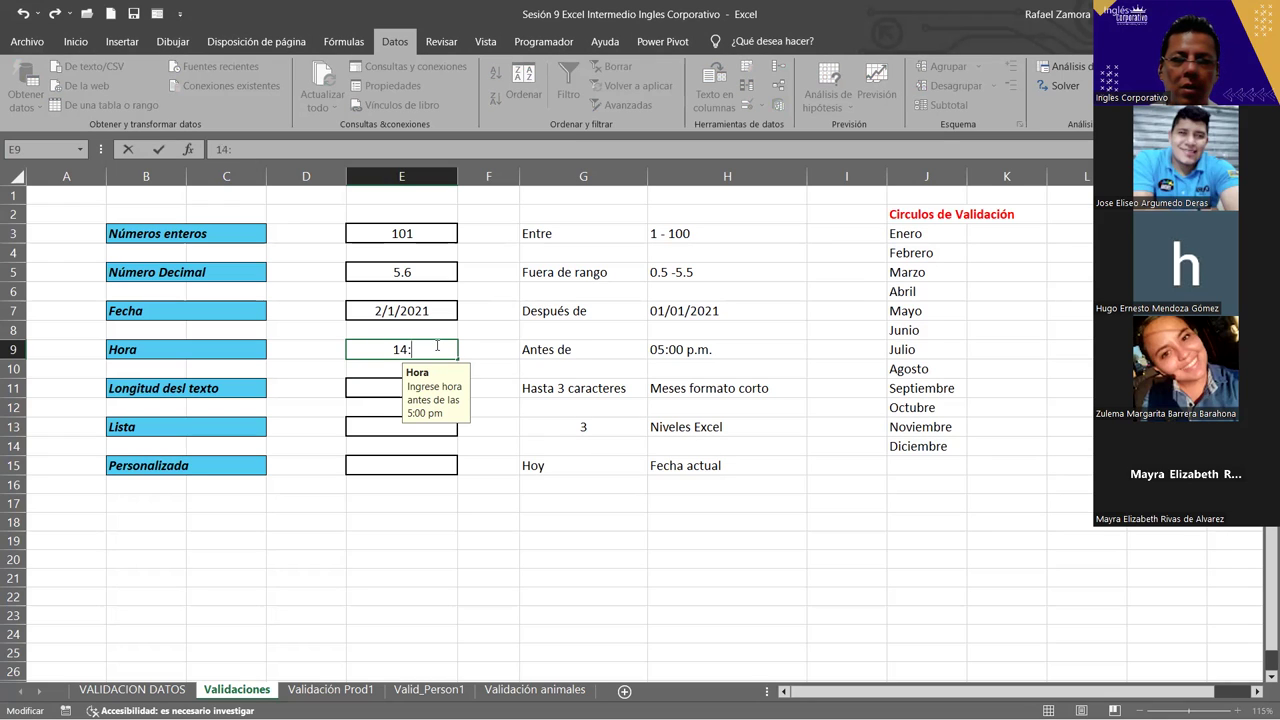
{"action": "key", "text": "Return"}
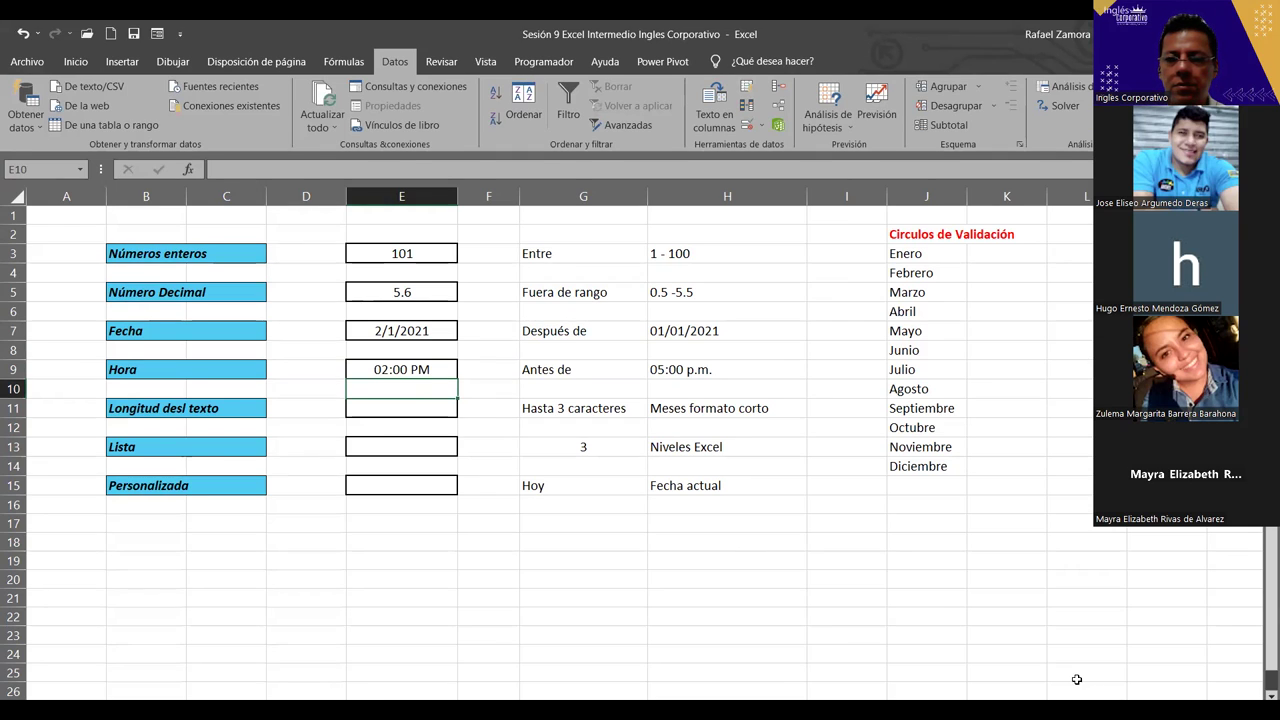
- Select the Longitud del texto cell E11 and bring up Validación de datos for it
{"action": "left_click", "coordinate": [937, 583]}
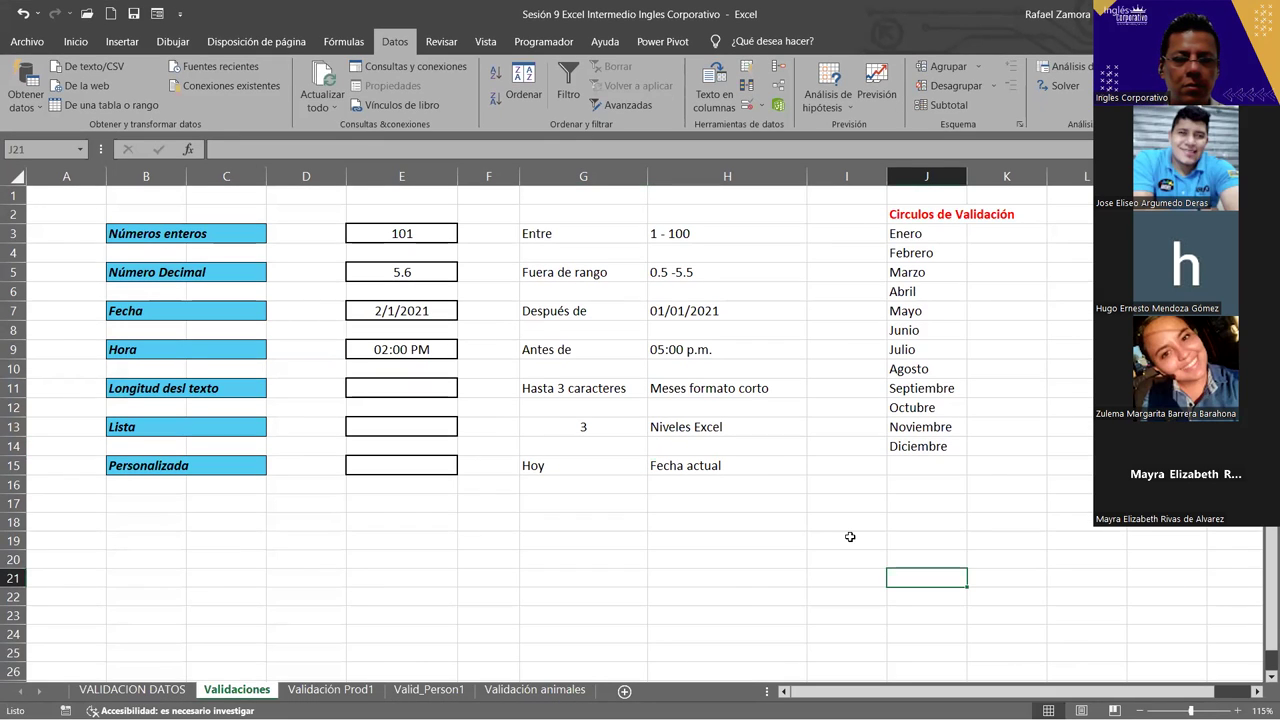
{"action": "left_click", "coordinate": [379, 387]}
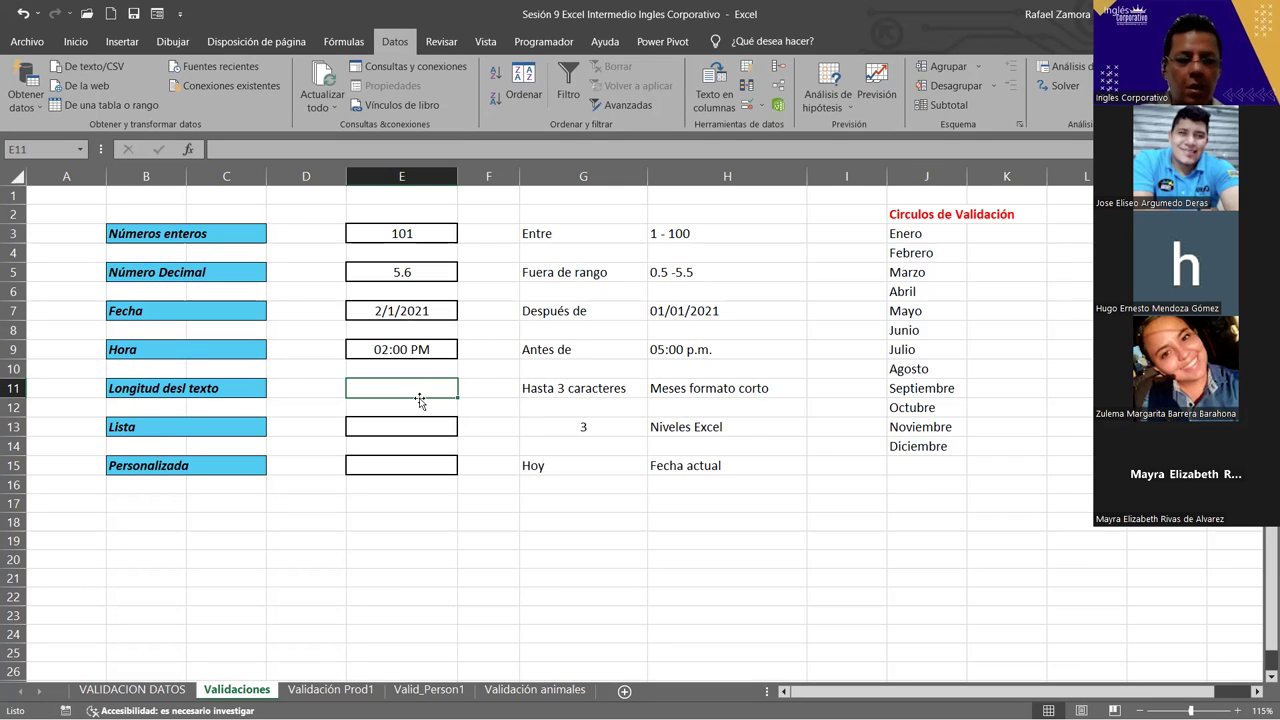
{"action": "left_click", "coordinate": [748, 108]}
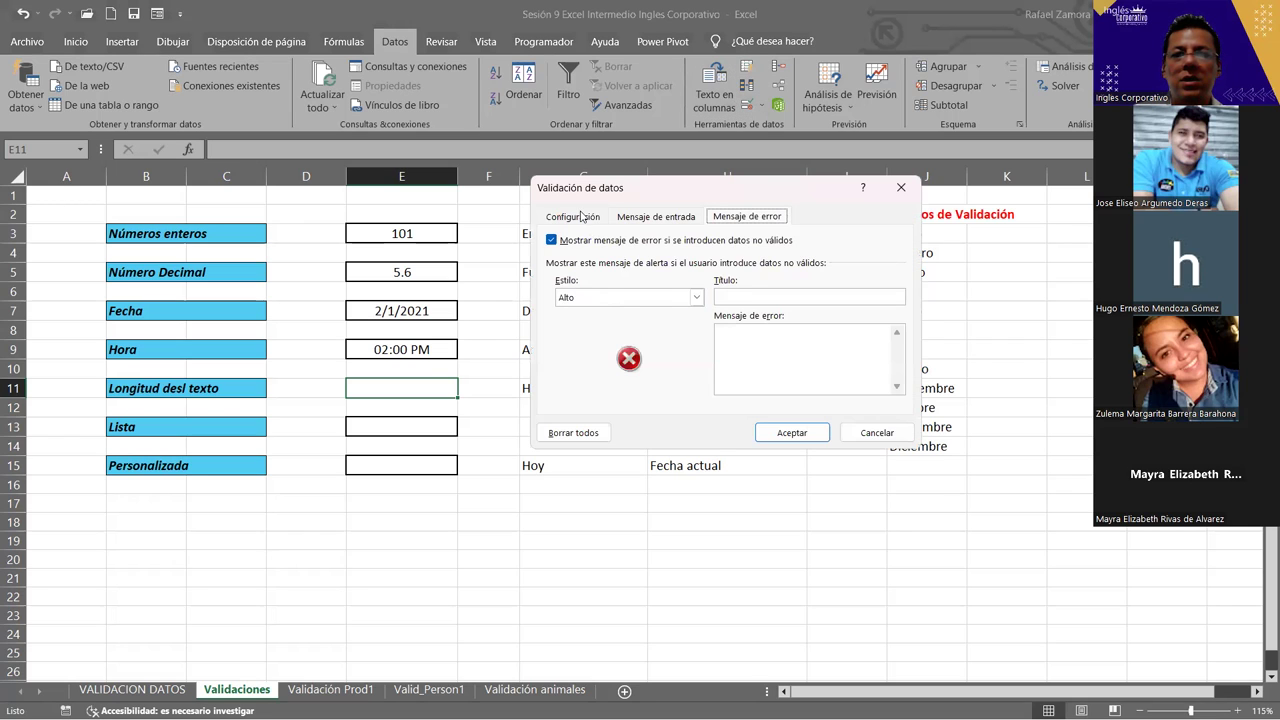
- On the criteria settings, allow Longitud del texto and enter a Máximo of 3
{"action": "left_click", "coordinate": [574, 217]}
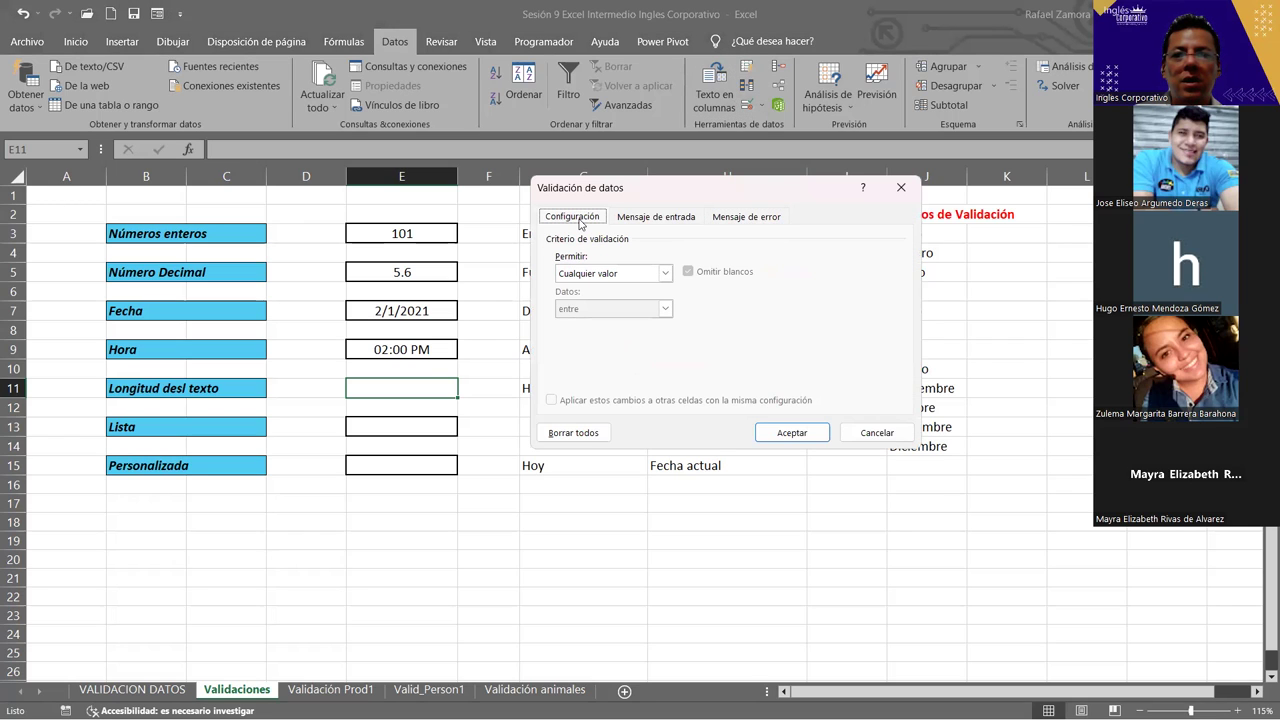
{"action": "left_click", "coordinate": [664, 273]}
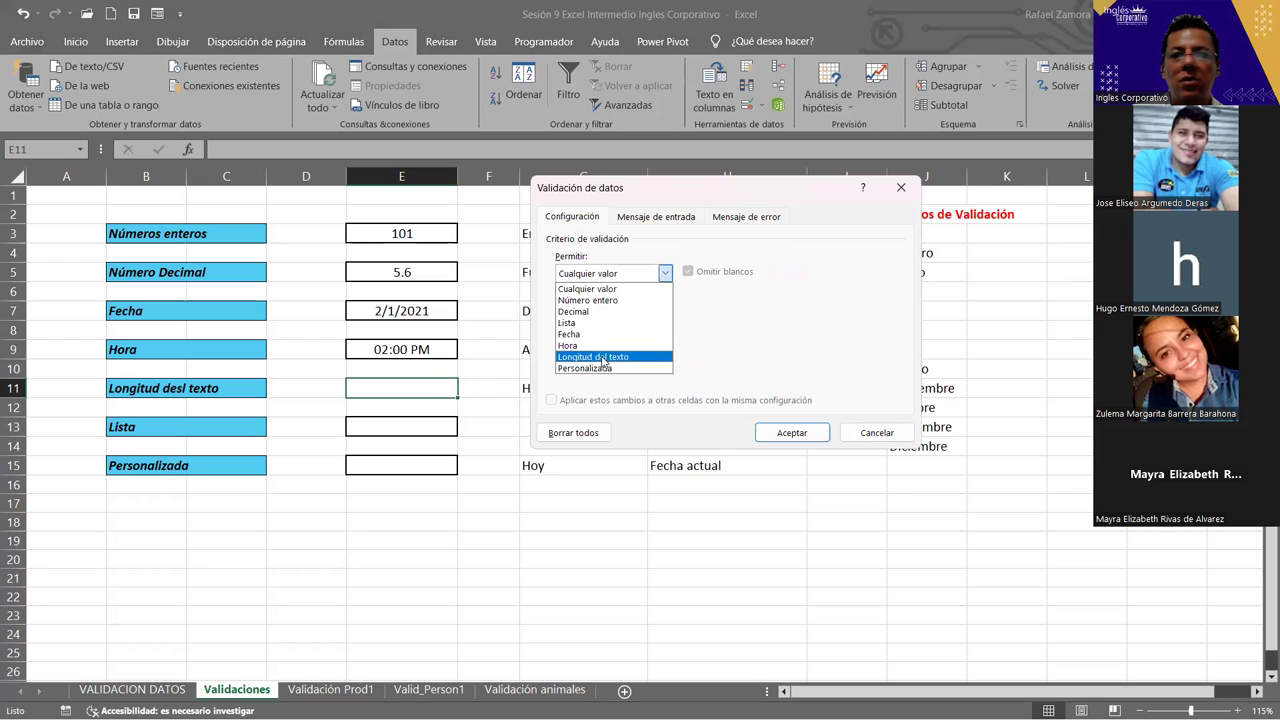
{"action": "left_click", "coordinate": [603, 360]}
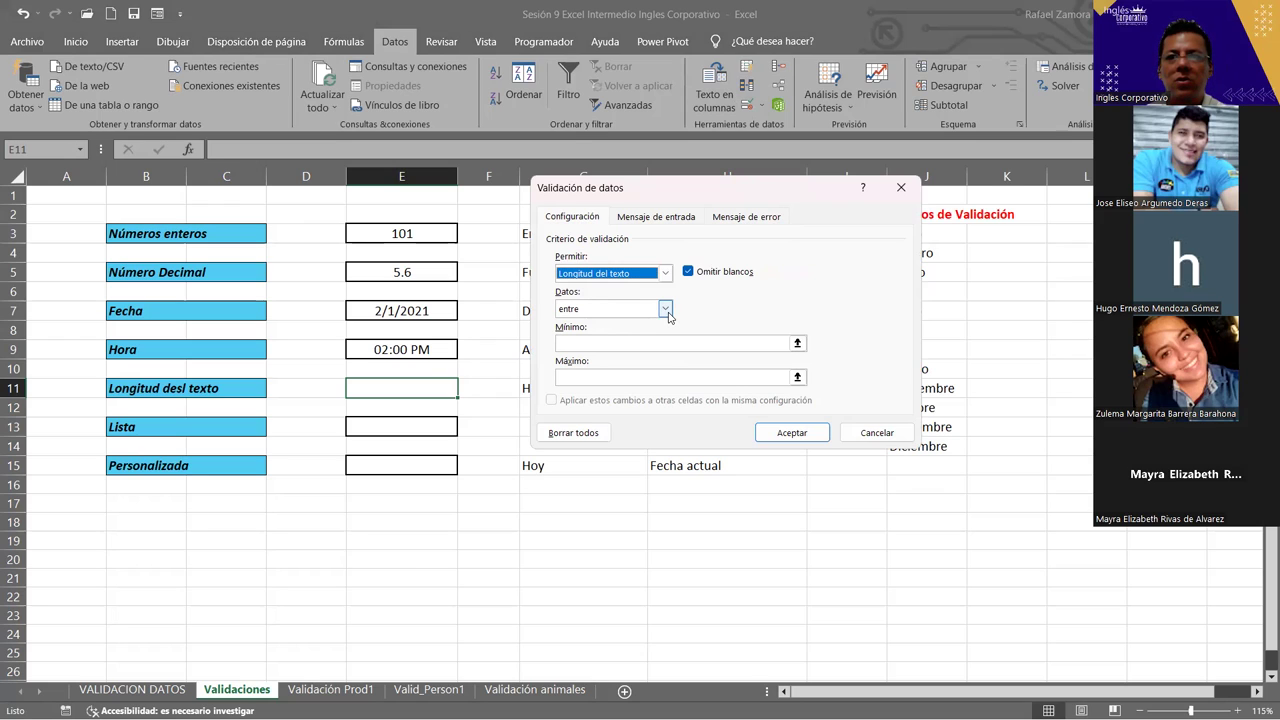
{"action": "left_click", "coordinate": [665, 310]}
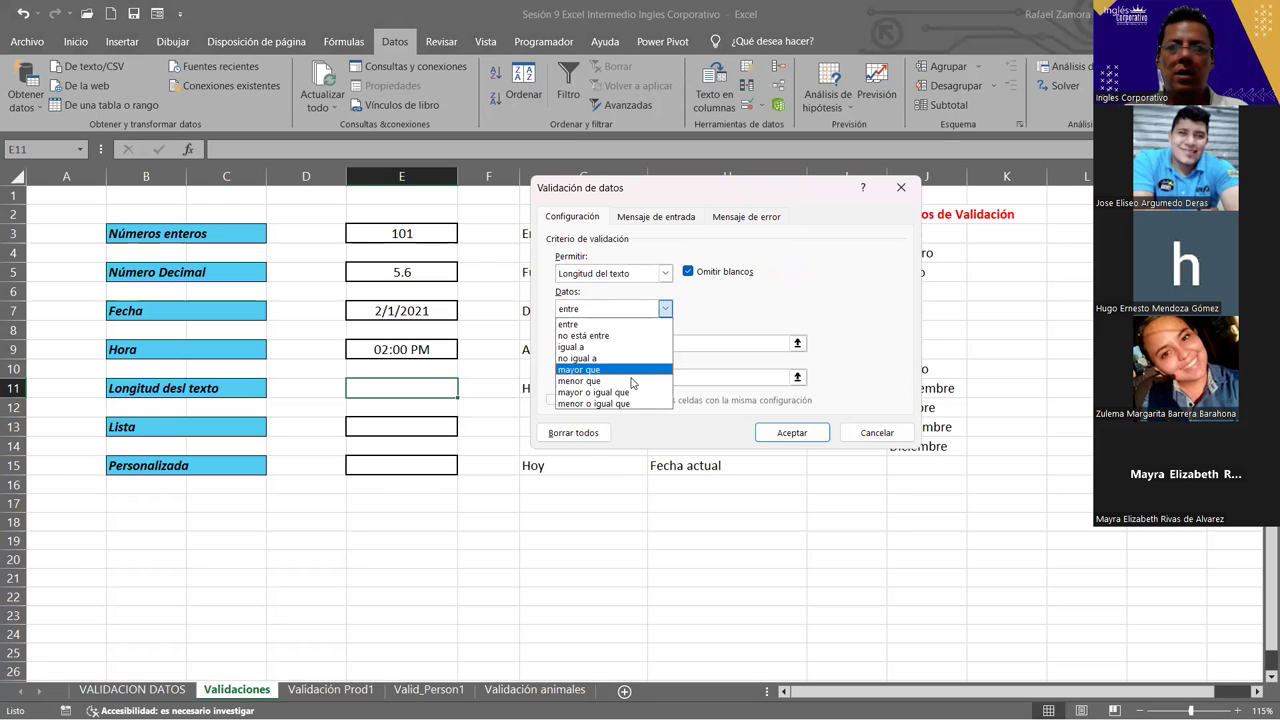
{"action": "left_click", "coordinate": [632, 381]}
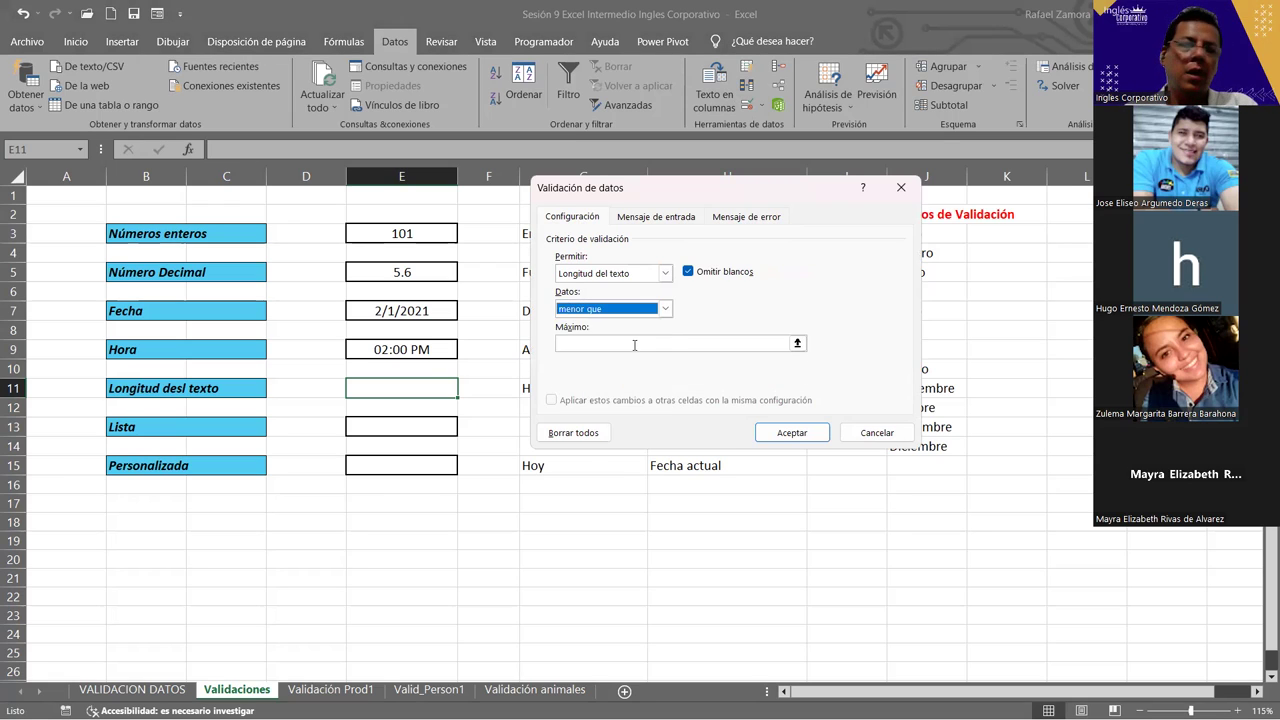
{"action": "left_click", "coordinate": [634, 345]}
{"action": "type", "text": "3"}
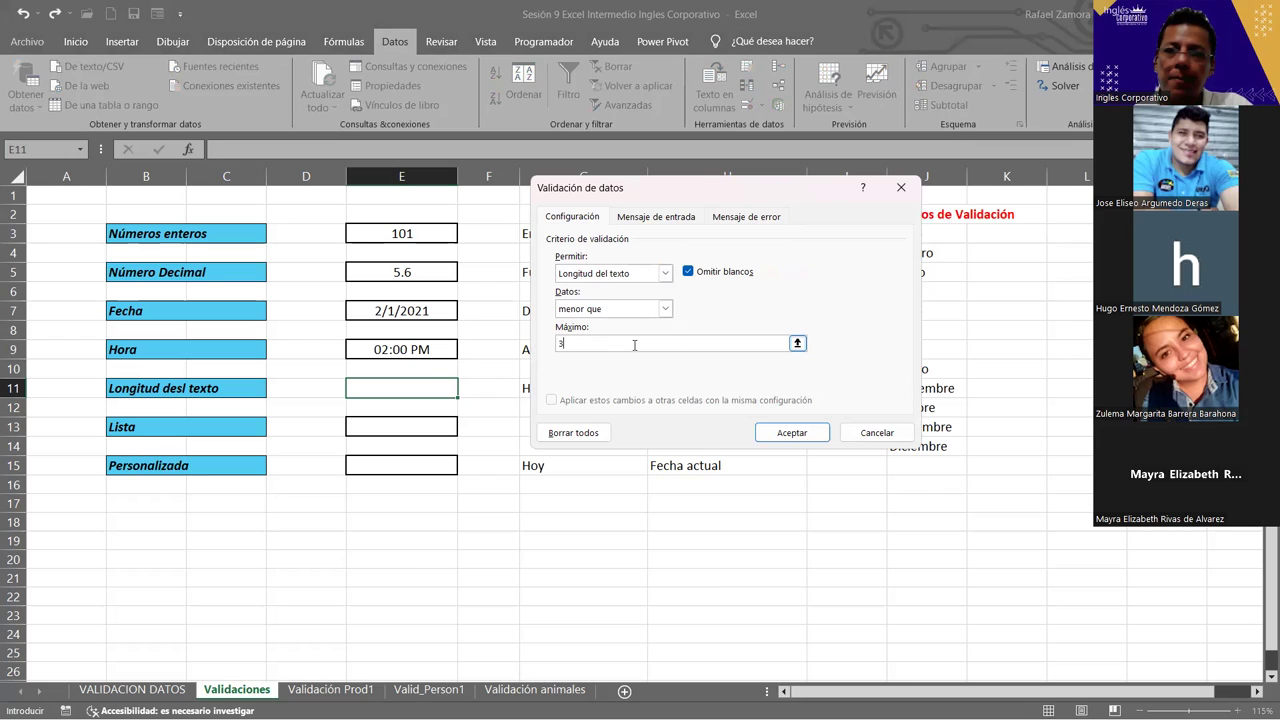
- Settle the length comparison on menor o igual que with a Máximo of 3
{"action": "key", "text": "BackSpace"}
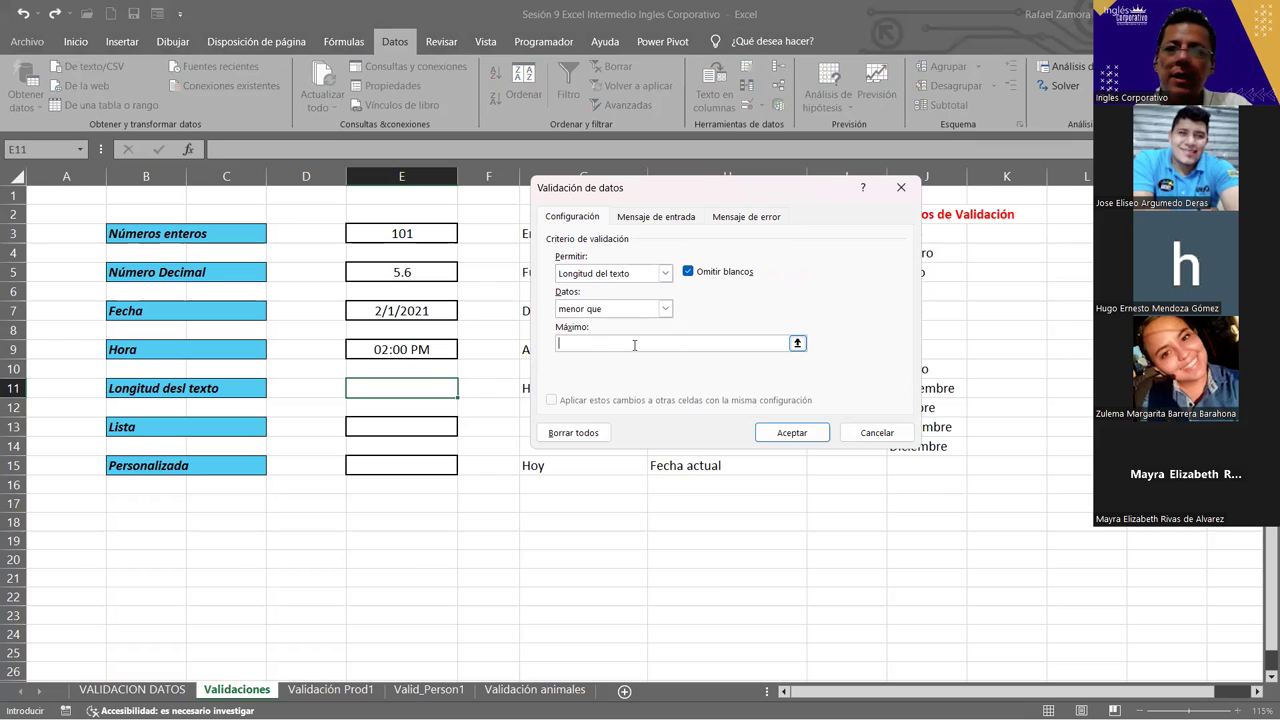
{"action": "left_click", "coordinate": [664, 309]}
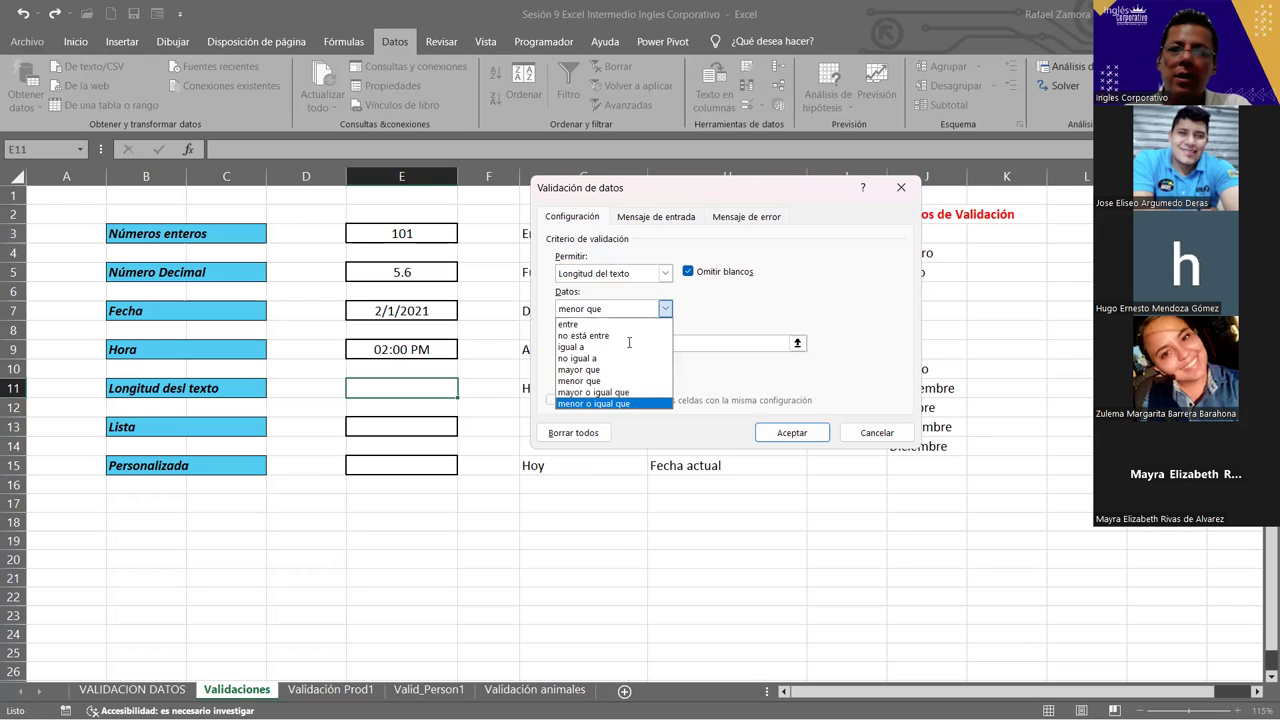
{"action": "key", "text": "Return"}
{"action": "left_click", "coordinate": [629, 342]}
{"action": "type", "text": "3"}
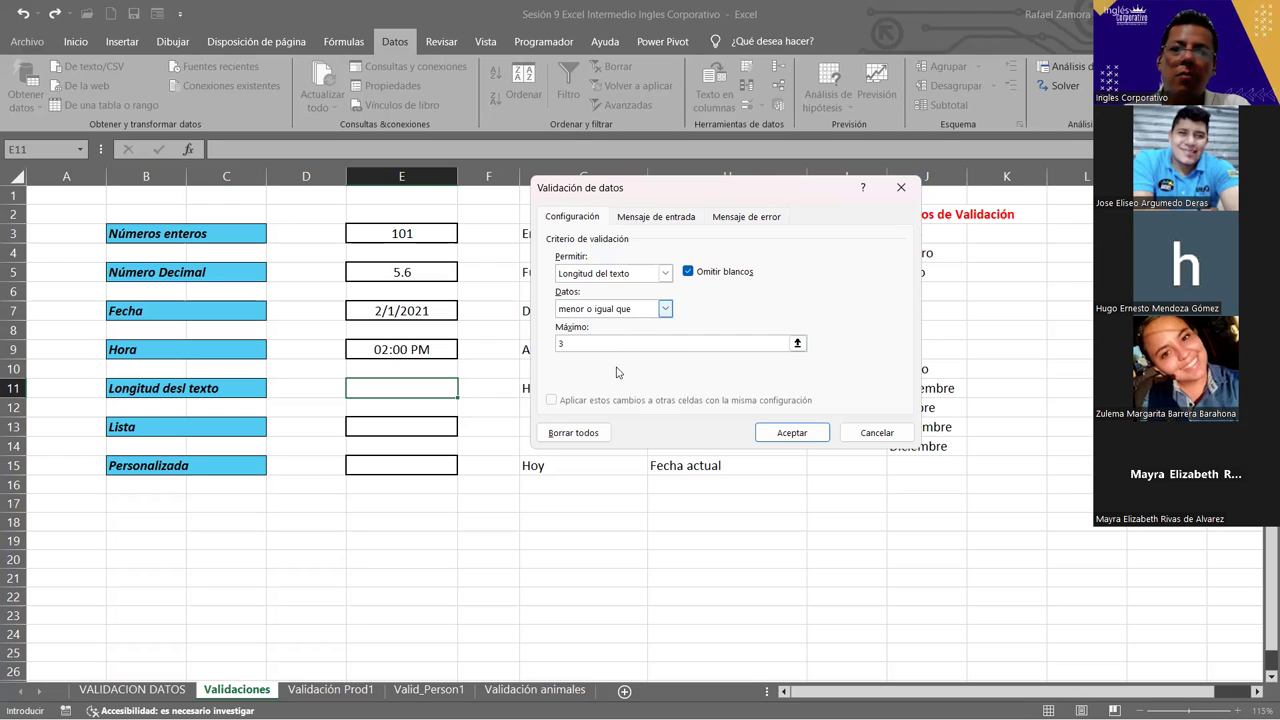
{"action": "left_click", "coordinate": [612, 309]}
{"action": "key", "text": "Return"}
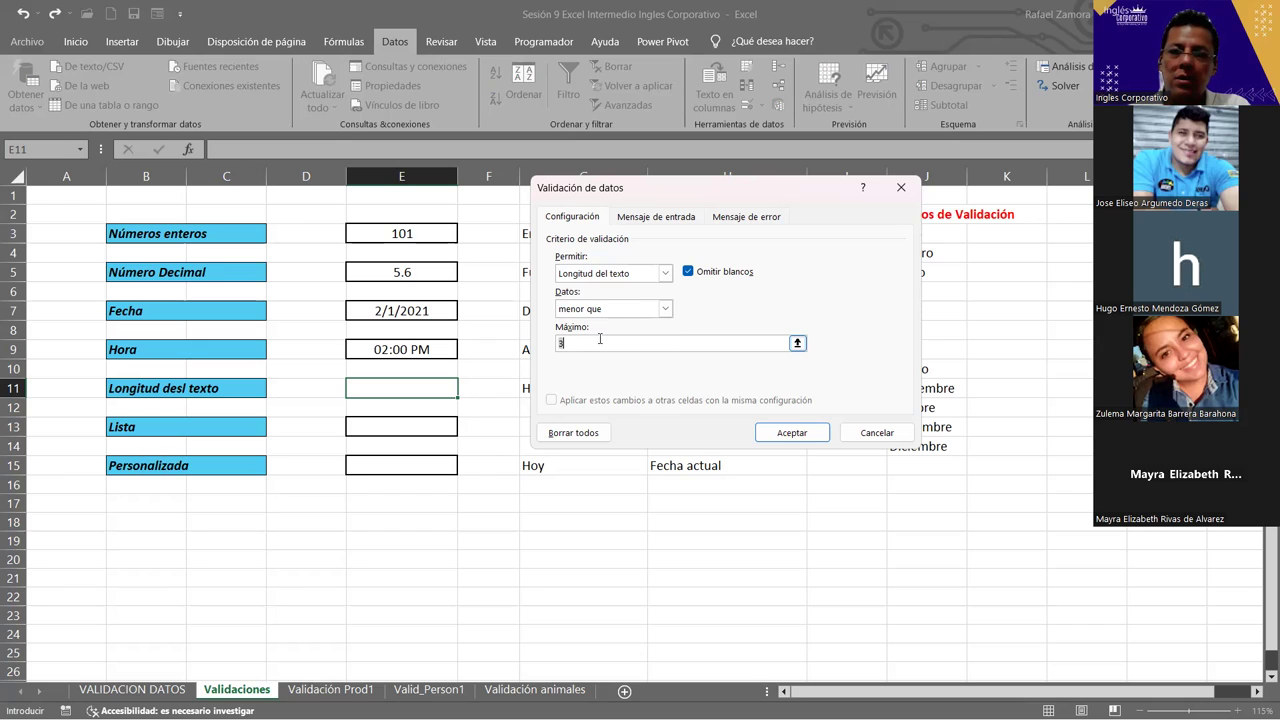
{"action": "type", "text": "4"}
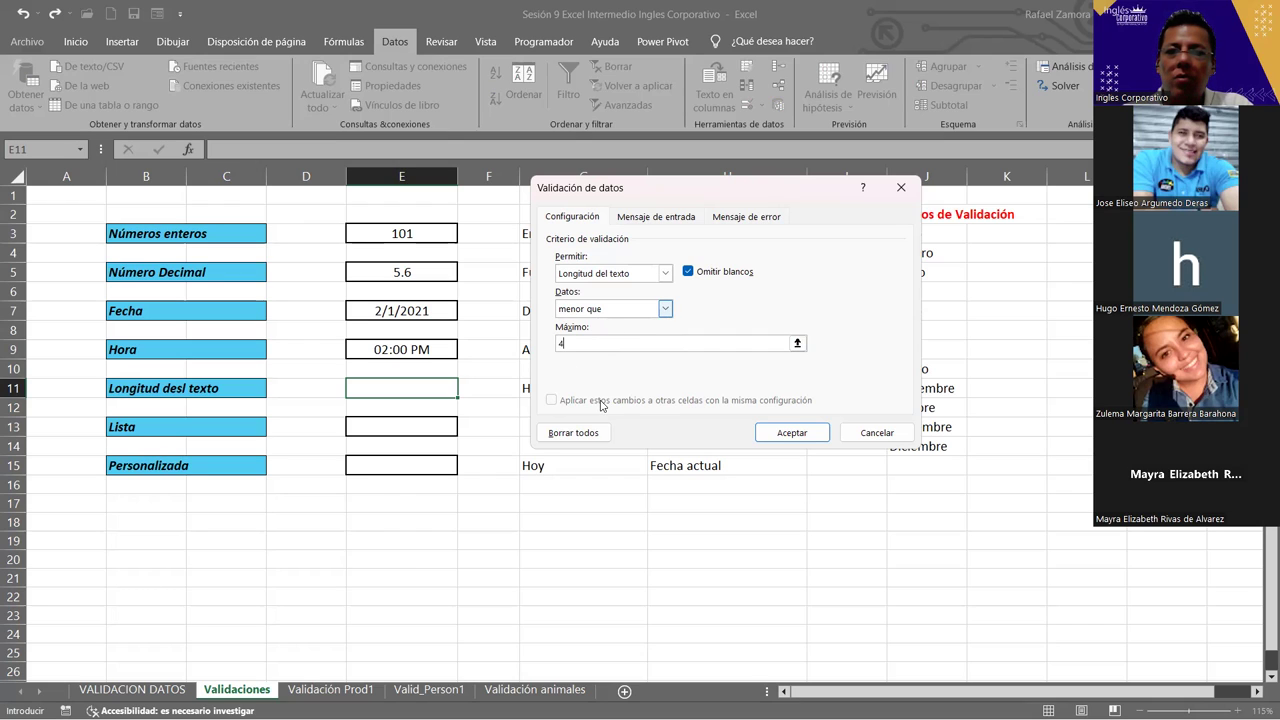
{"action": "left_click", "coordinate": [664, 308]}
{"action": "left_click", "coordinate": [600, 396]}
{"action": "type", "text": "3"}
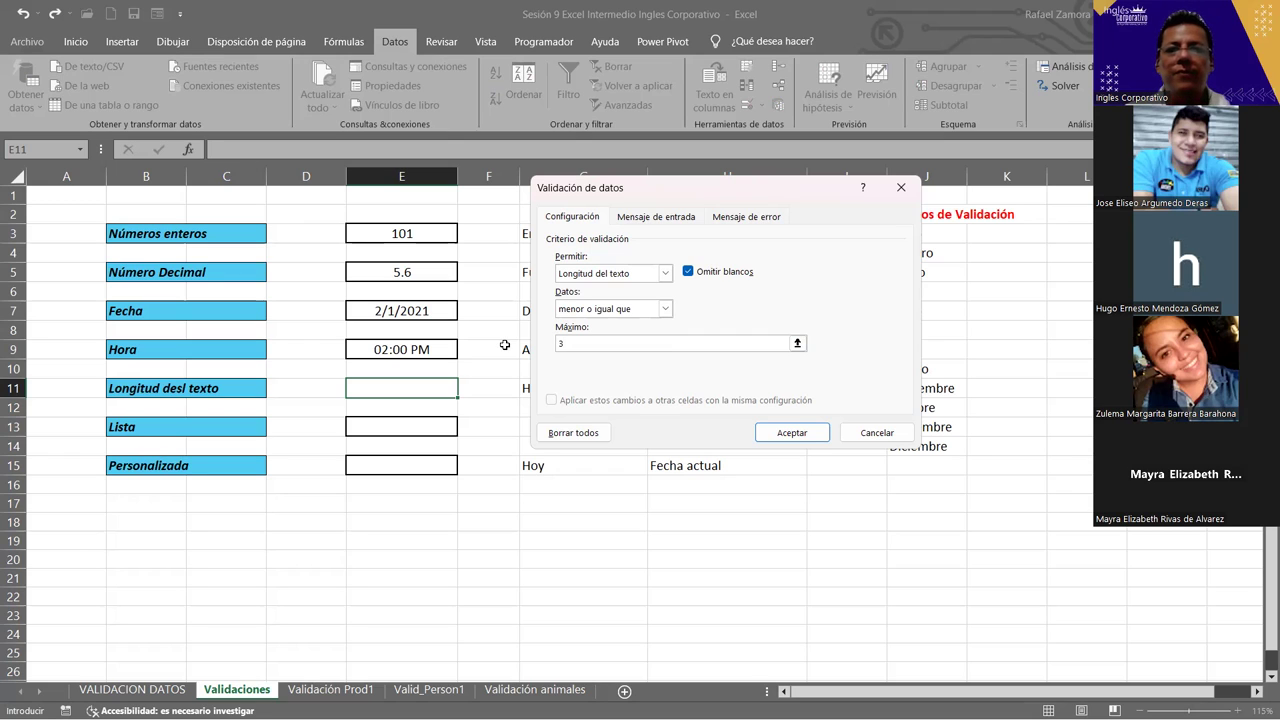
- Give E11 the input message title 'Texto' and text 'Ingrese texto con máximo de trees caracteres'
{"action": "left_click", "coordinate": [658, 217]}
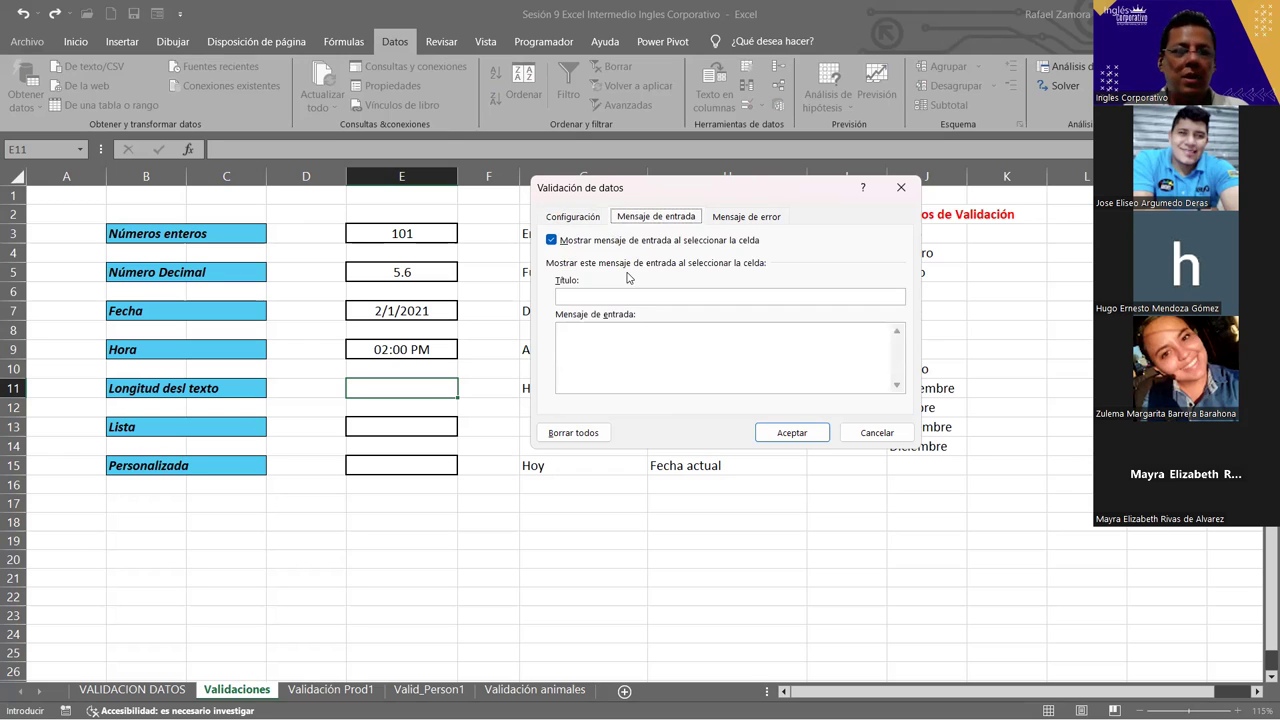
{"action": "left_click", "coordinate": [622, 297]}
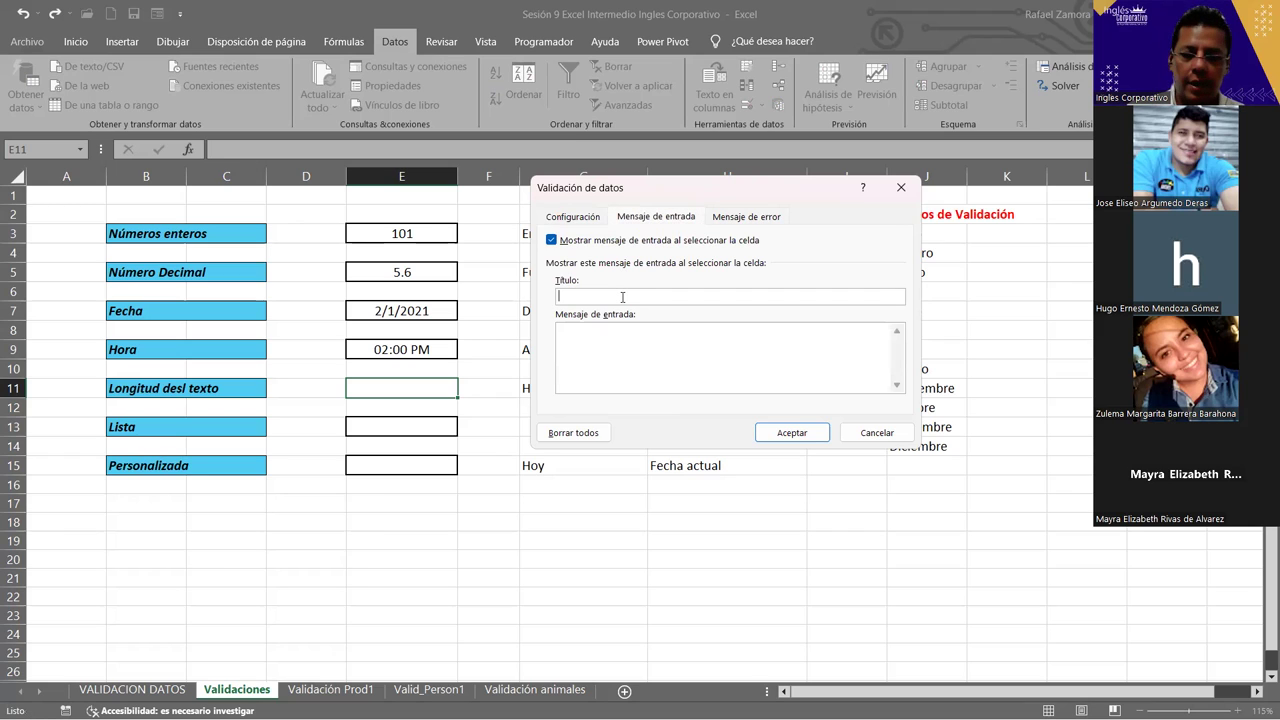
{"action": "type", "text": "Te"}
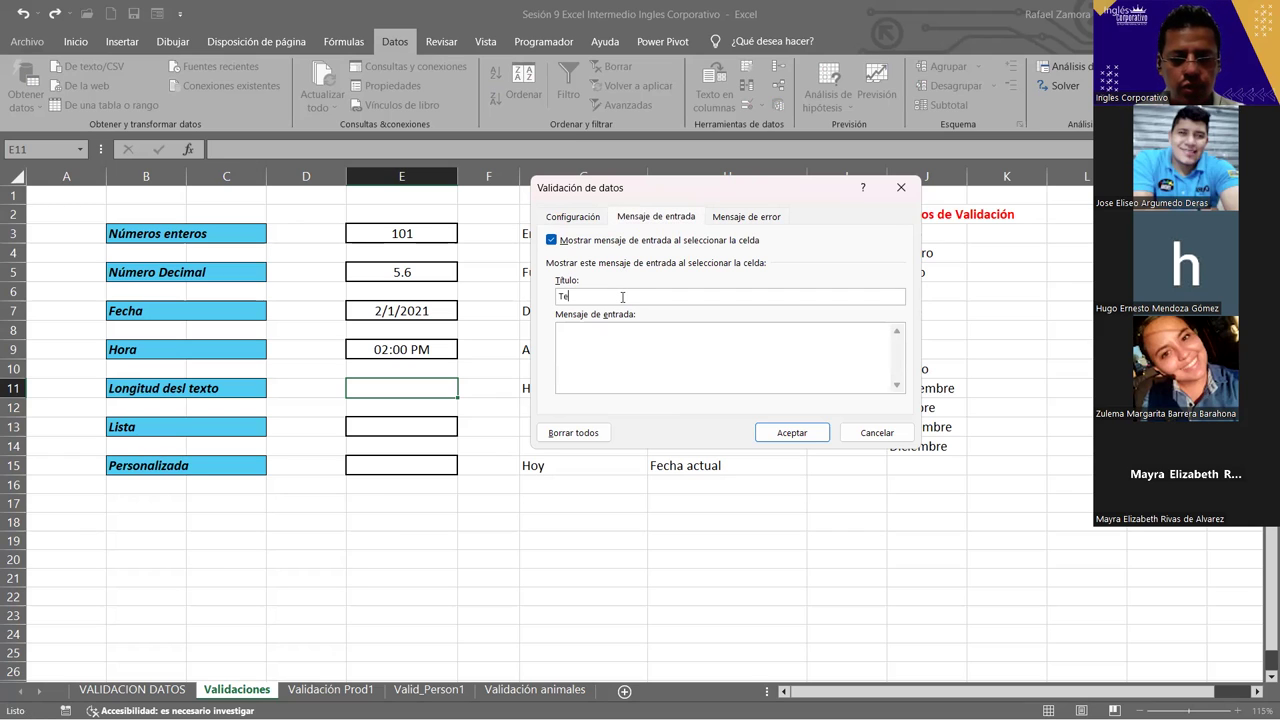
{"action": "type", "text": "xto"}
{"action": "left_click", "coordinate": [629, 354]}
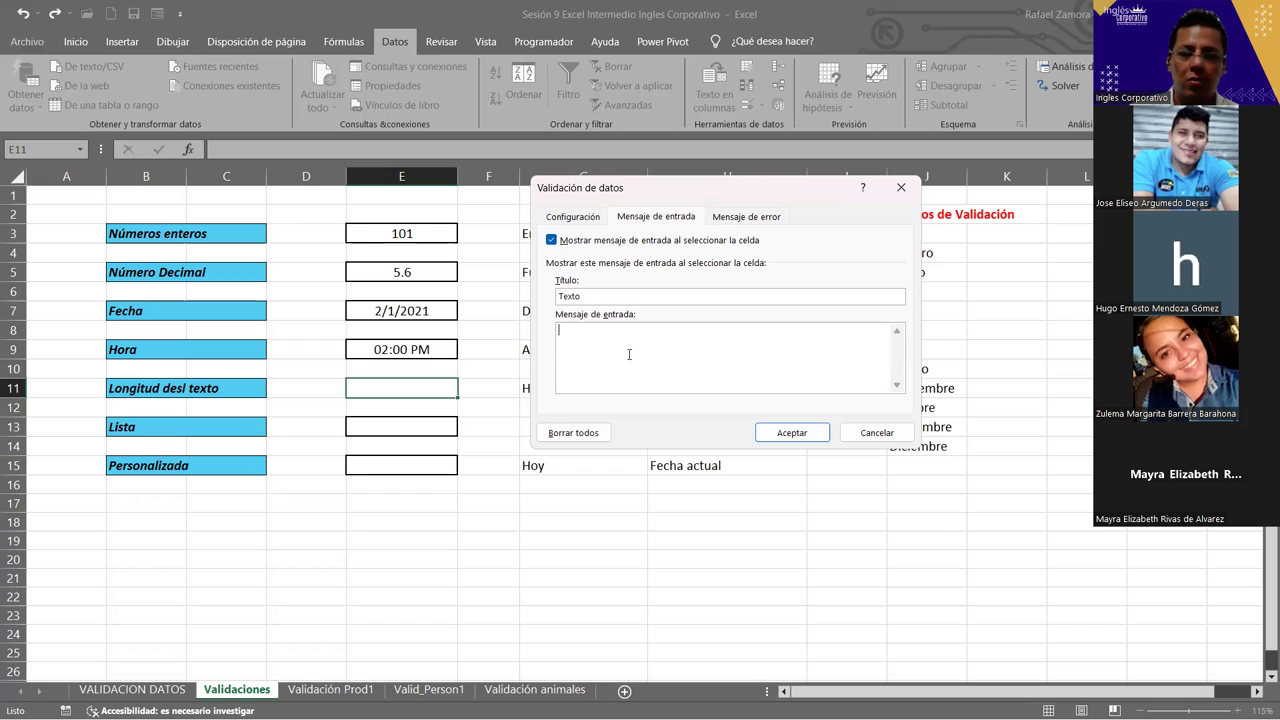
{"action": "type", "text": "ingrese t"}
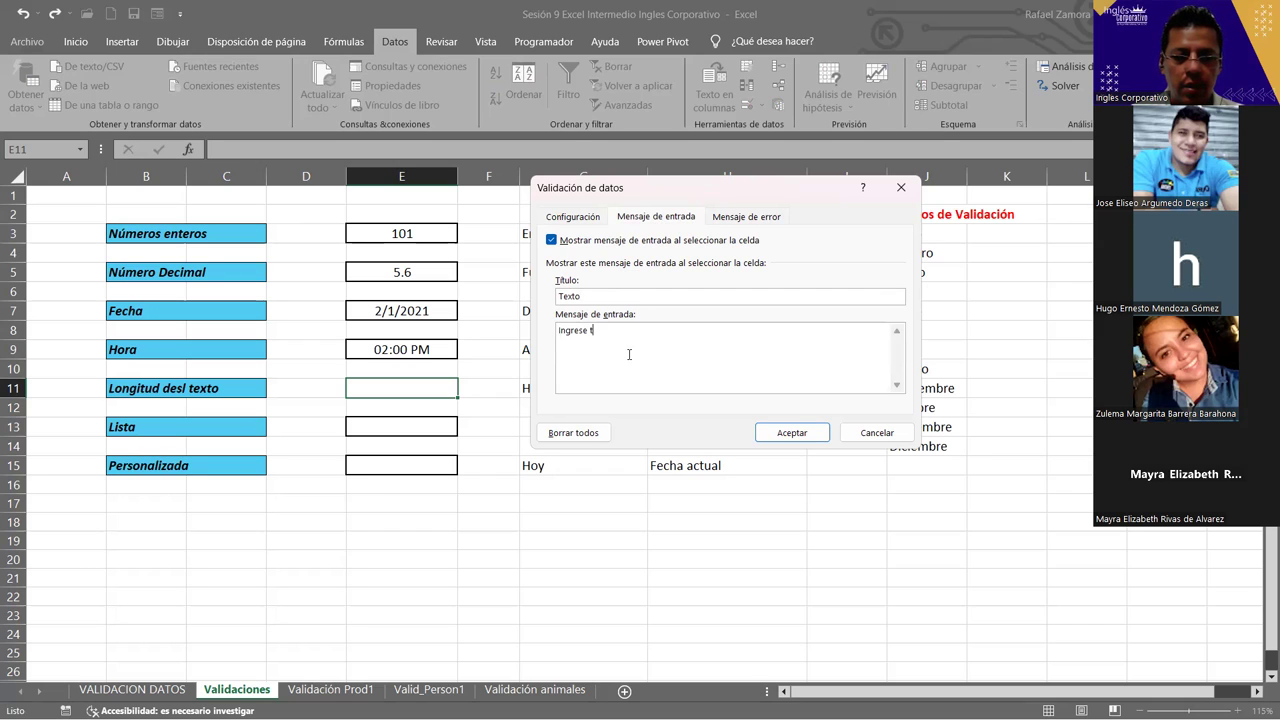
{"action": "type", "text": "exto"}
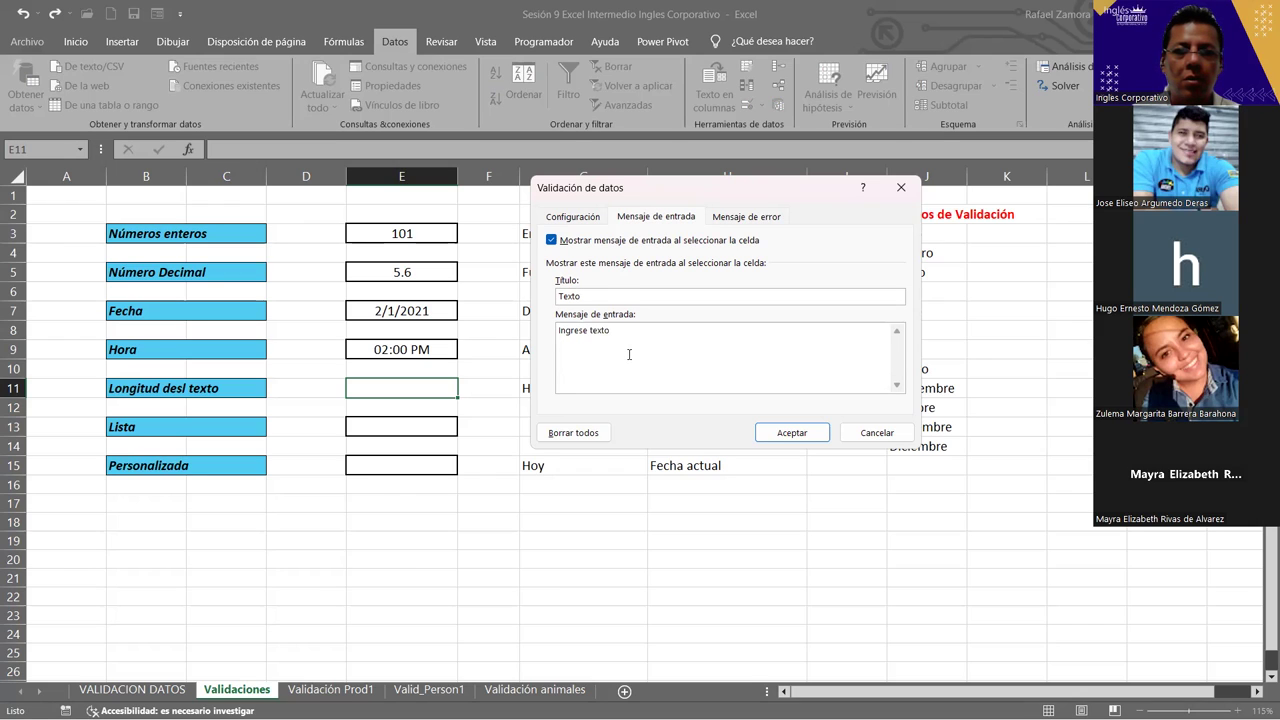
{"action": "type", "text": " conm"}
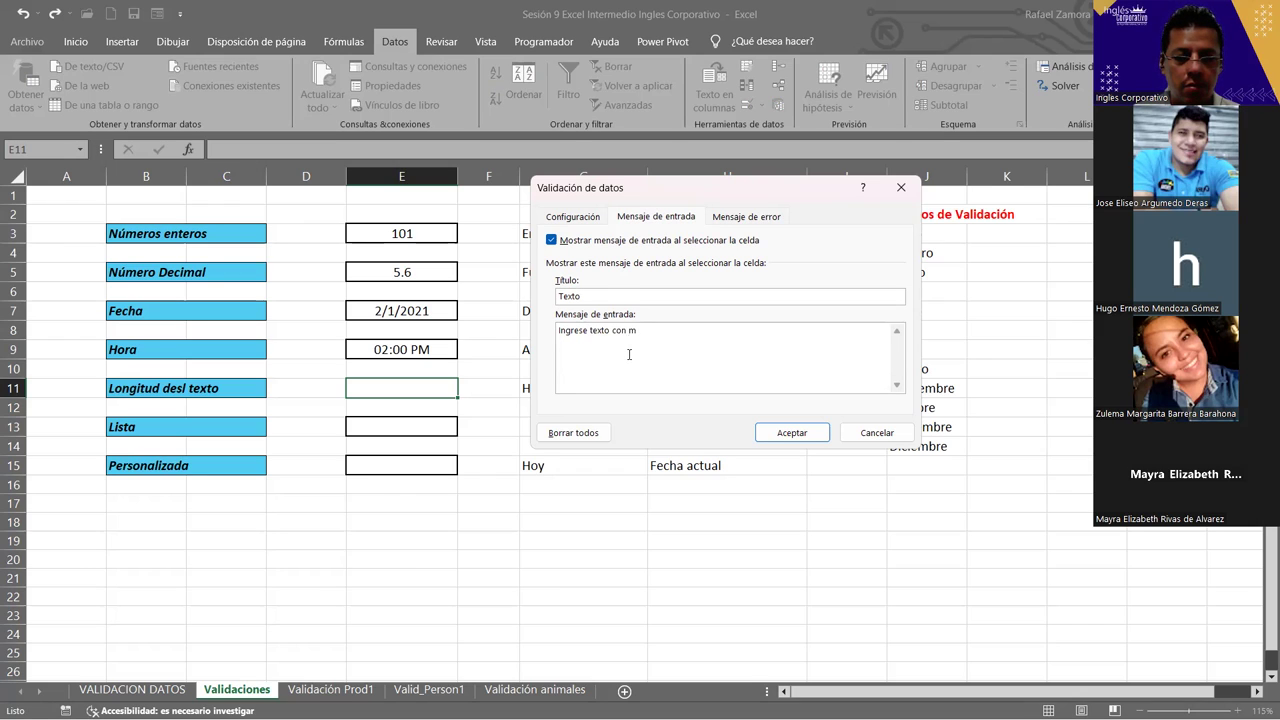
{"action": "type", "text": "áximo de tr"}
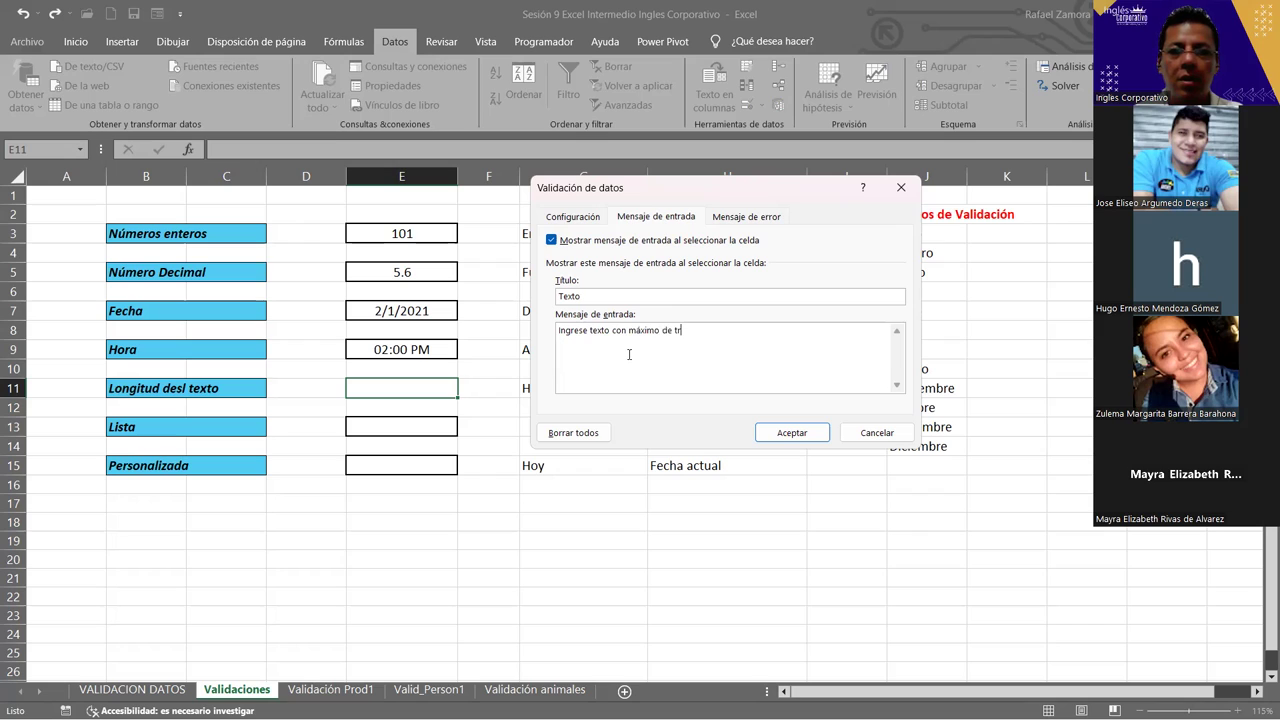
{"action": "type", "text": "ees ca"}
{"action": "key", "text": "BackSpace"}
{"action": "key", "text": "BackSpace"}
{"action": "key", "text": "BackSpace"}
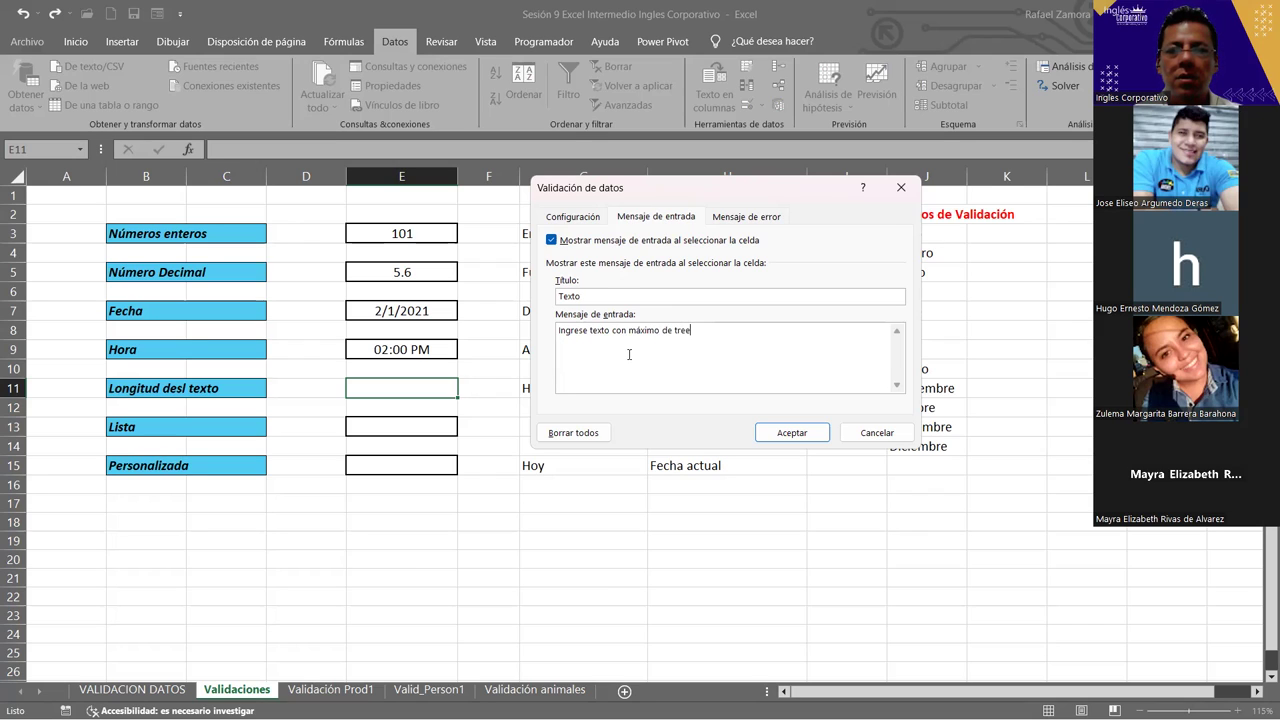
{"action": "type", "text": "s carac"}
{"action": "type", "text": "teres"}
- Set the error alert title to 'ERROR' with the message 'Revise dato ingresado'
{"action": "left_click", "coordinate": [757, 214]}
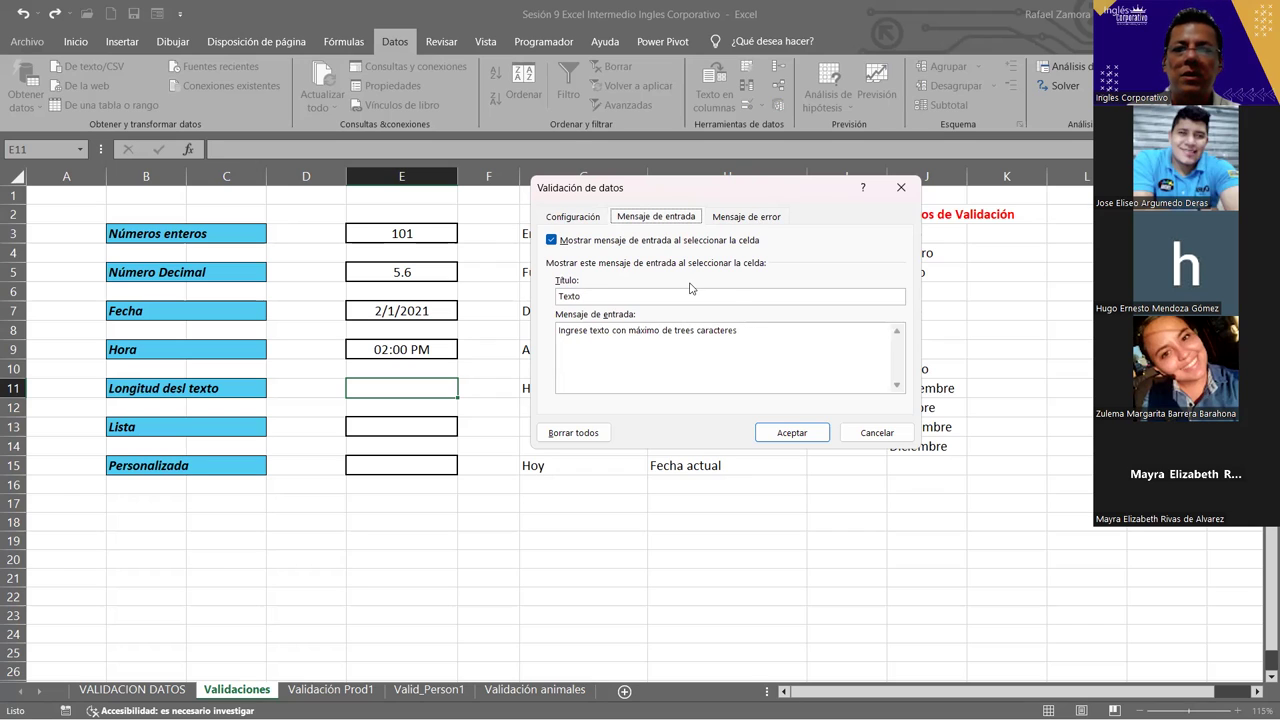
{"action": "left_click", "coordinate": [740, 300]}
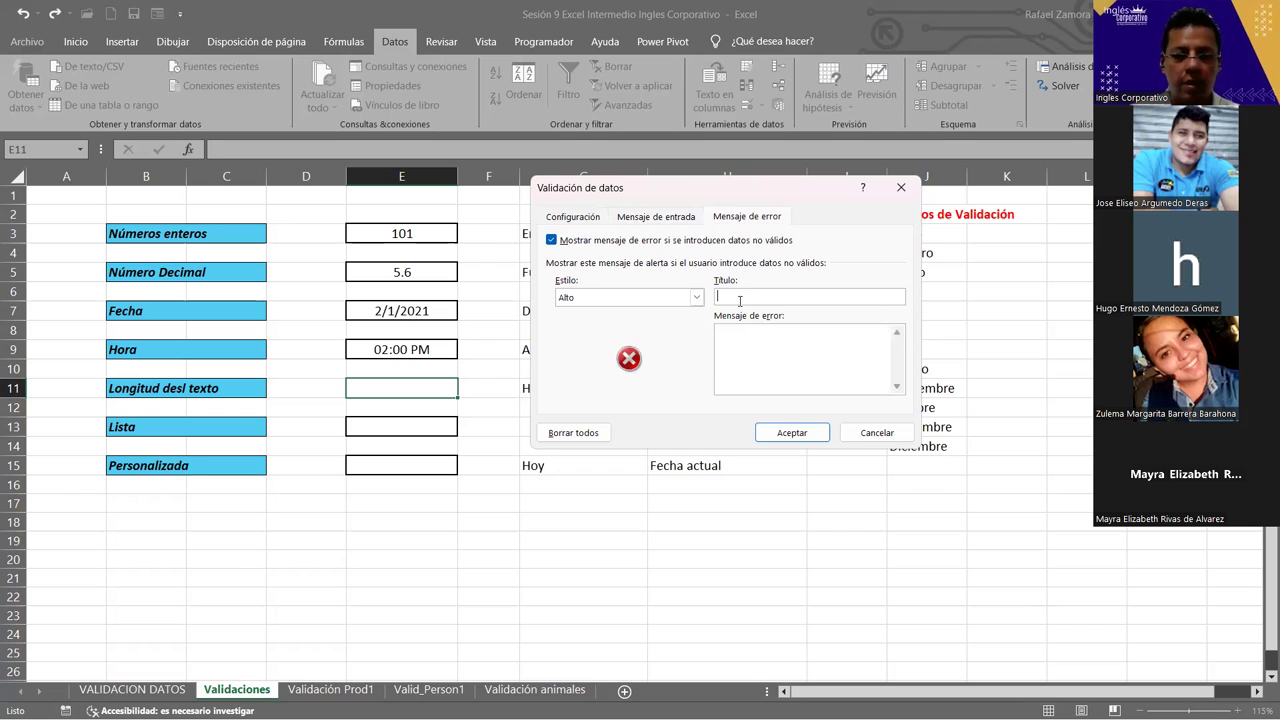
{"action": "type", "text": "ERROR"}
{"action": "left_click", "coordinate": [762, 360]}
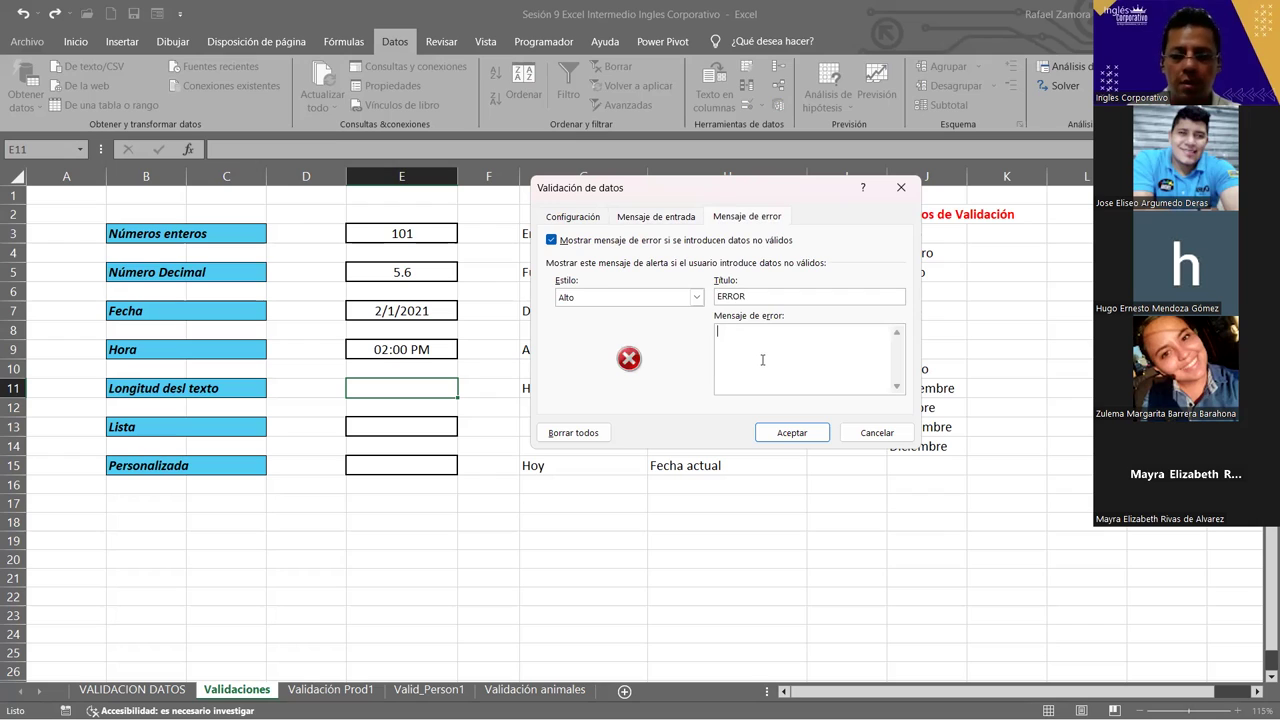
{"action": "type", "text": "Revie"}
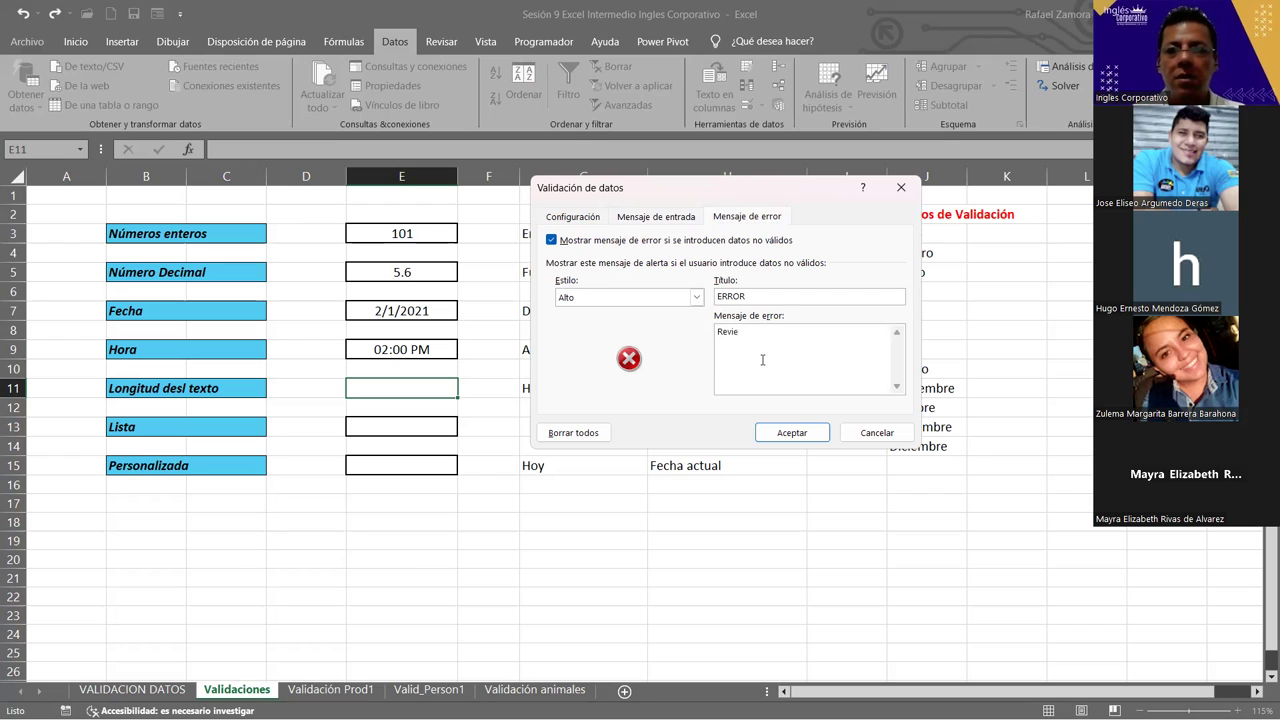
{"action": "key", "text": "BackSpace"}
{"action": "type", "text": "se dato"}
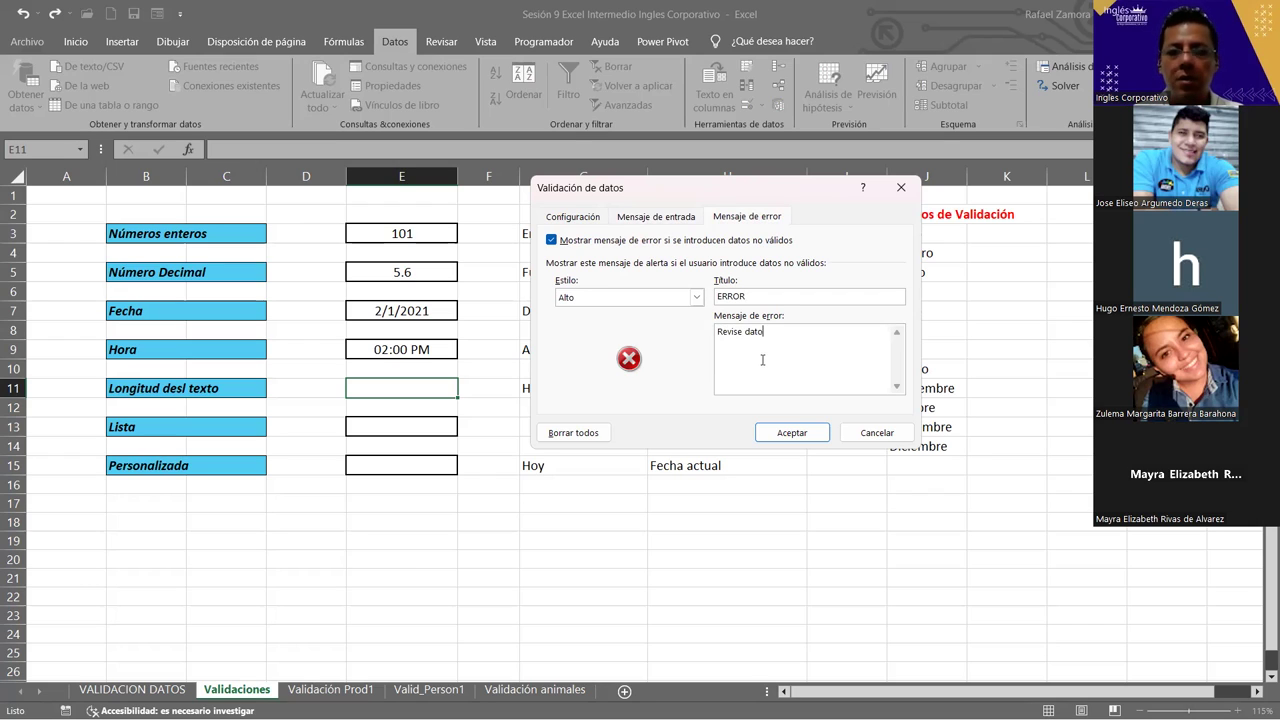
{"action": "type", "text": " ingresa"}
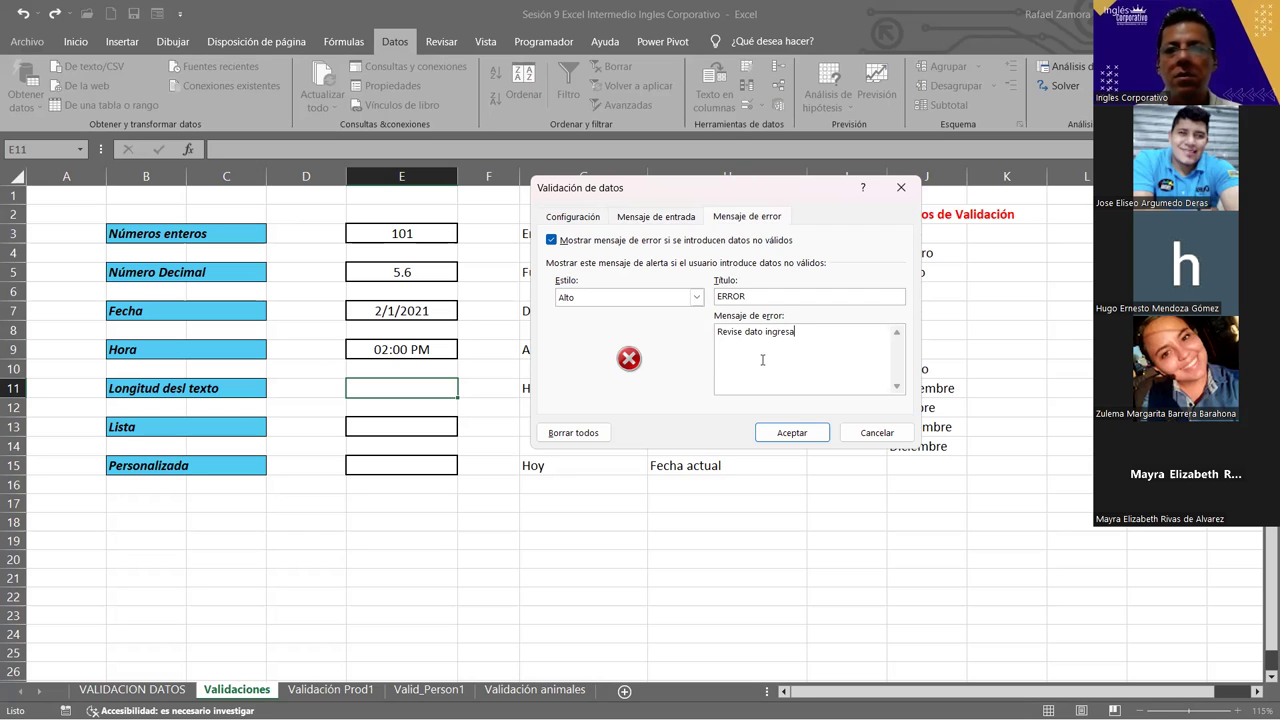
{"action": "type", "text": "do"}
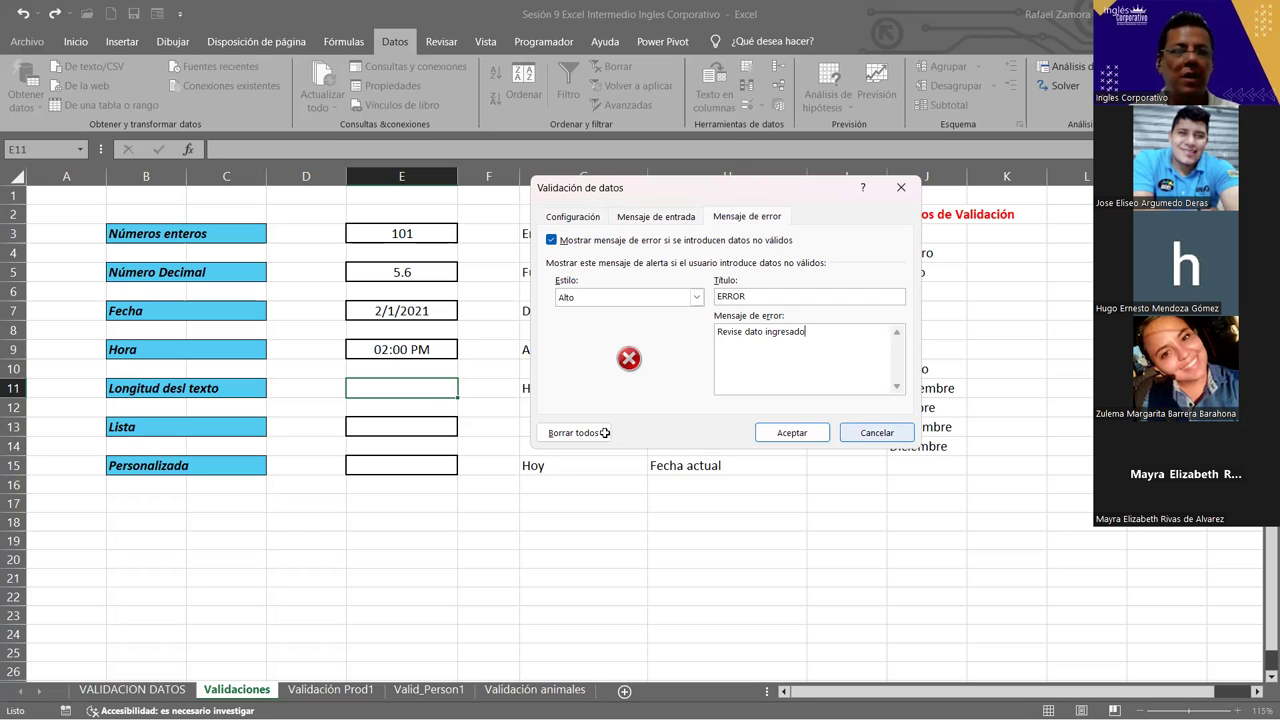
- Apply the validation and test E11 with ene, feb, mar and abr, which are accepted
{"action": "key", "text": "Return"}
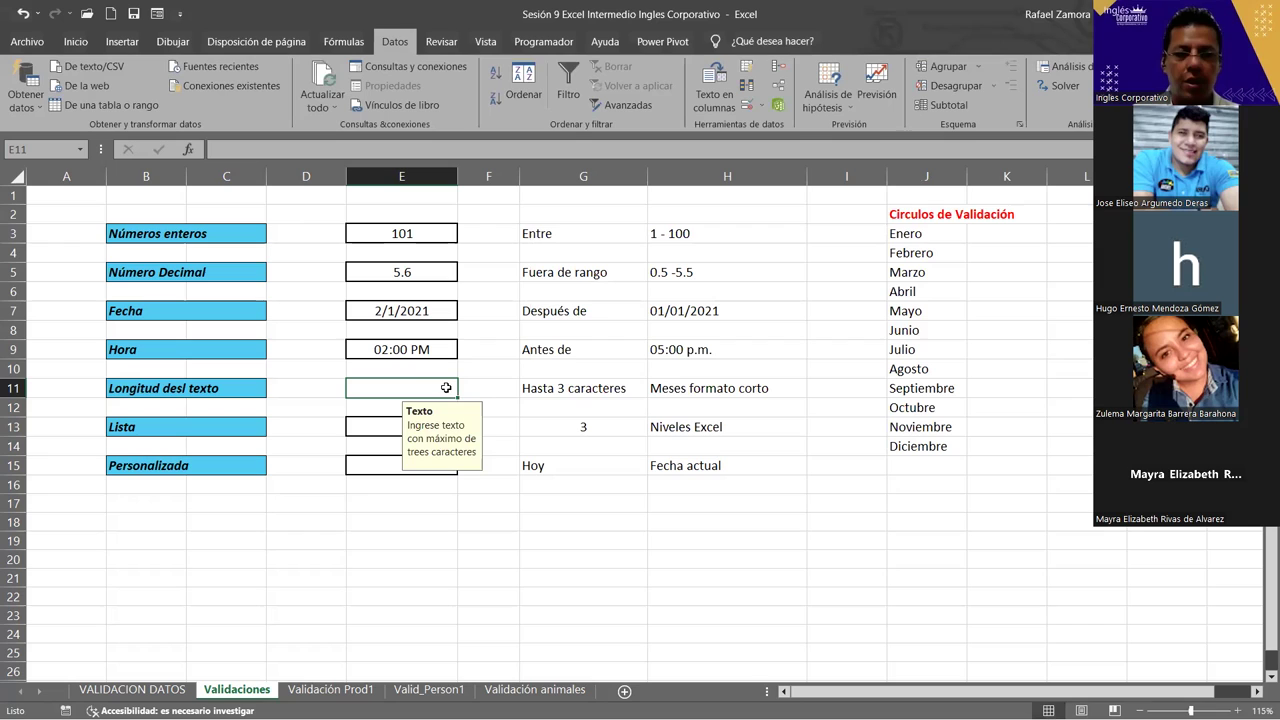
{"action": "type", "text": "ene"}
{"action": "key", "text": "Return"}
{"action": "left_click", "coordinate": [446, 388]}
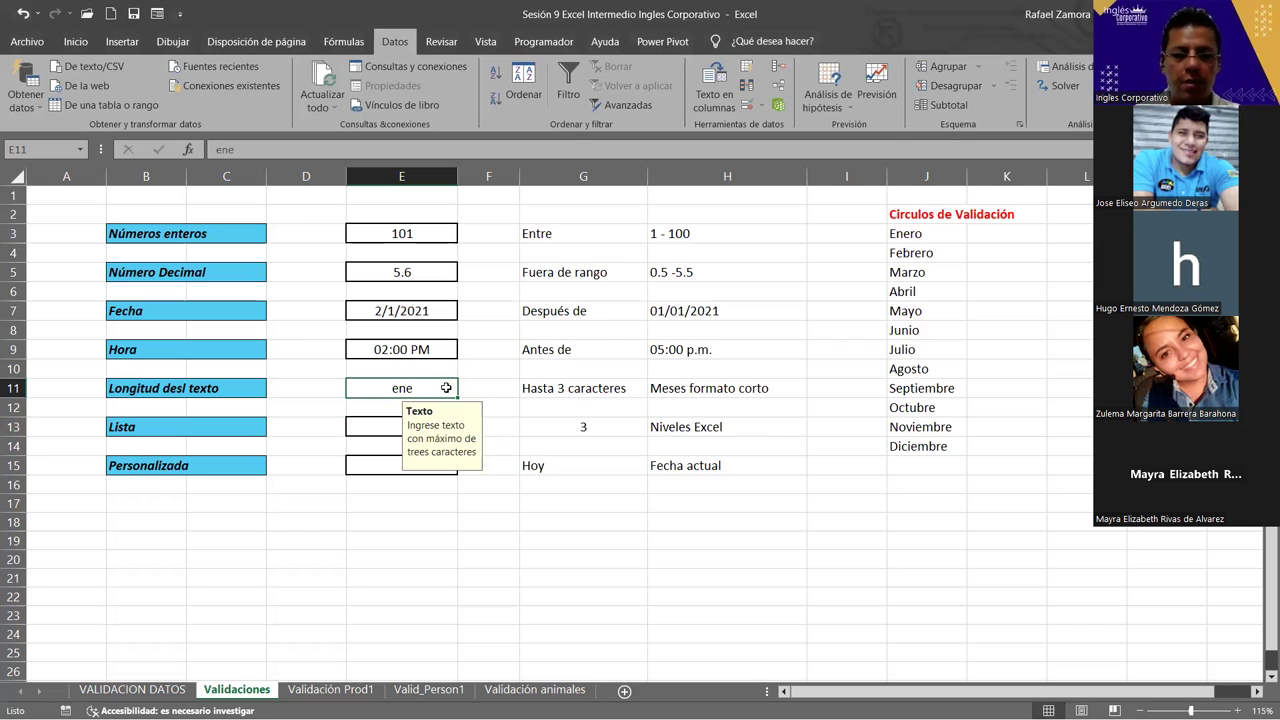
{"action": "type", "text": "feb"}
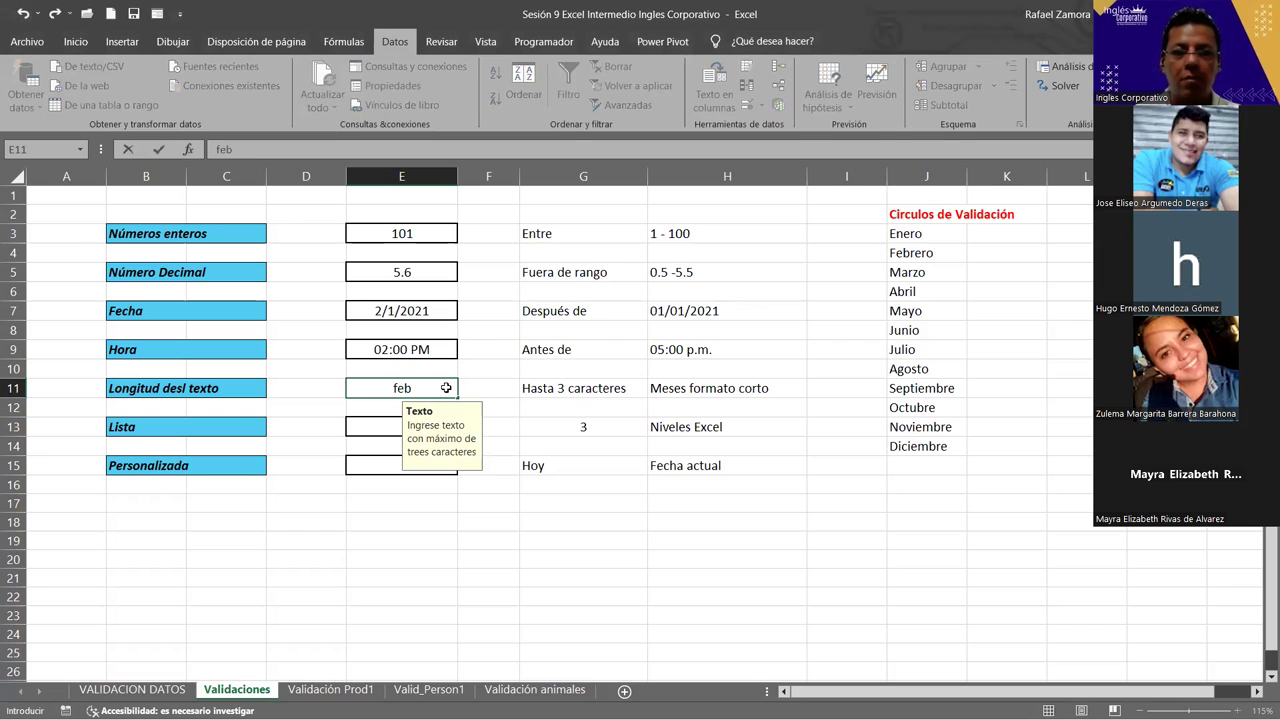
{"action": "key", "text": "ctrl+Return"}
{"action": "type", "text": "mar"}
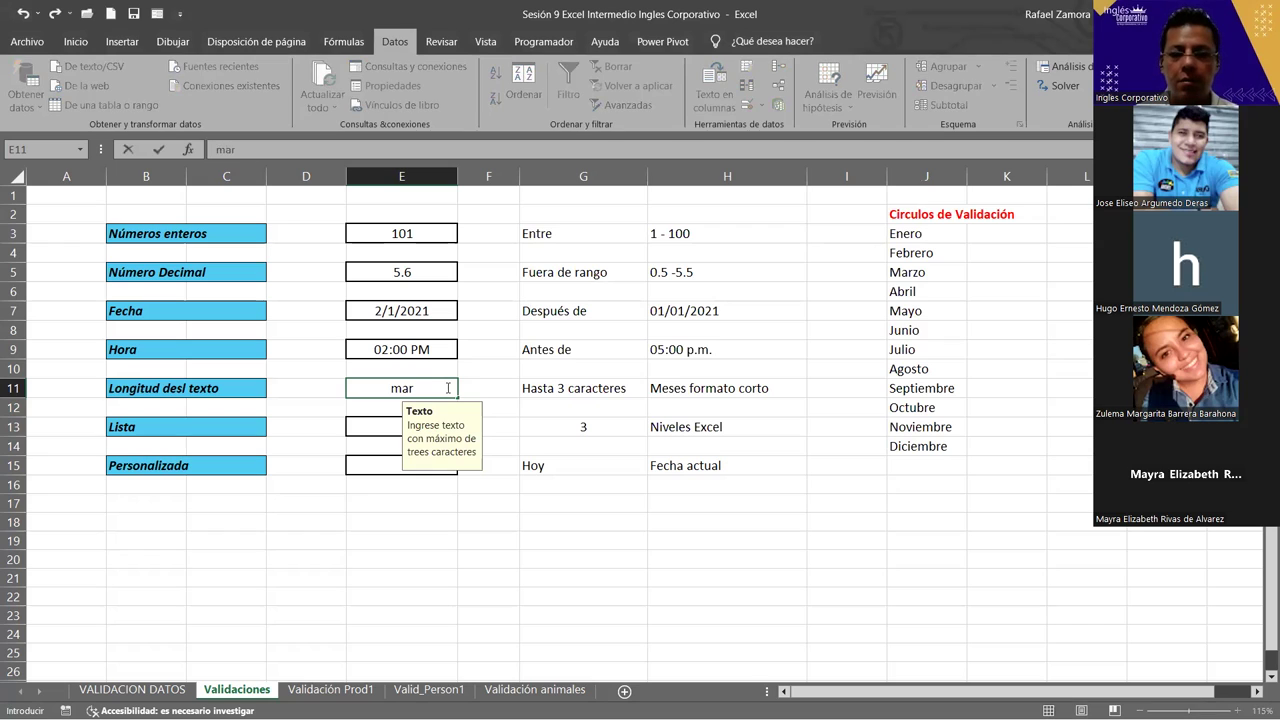
{"action": "key", "text": "ctrl+Return"}
{"action": "type", "text": "ab"}
{"action": "type", "text": "r"}
{"action": "key", "text": "Return"}
{"action": "type", "text": "}"}
{"action": "key", "text": "Escape"}
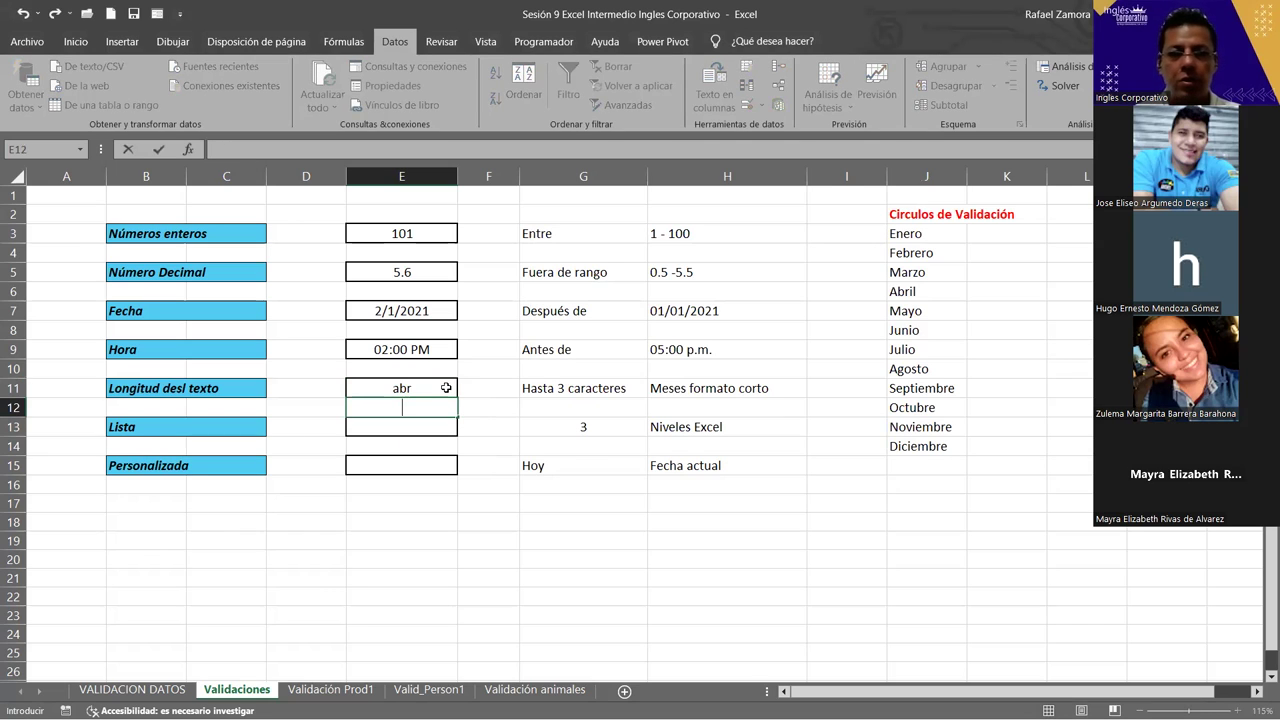
- Enter mayo in E11, see it rejected by the ERROR alert, then retry with ENE
{"action": "left_click", "coordinate": [446, 387]}
{"action": "type", "text": "ma"}
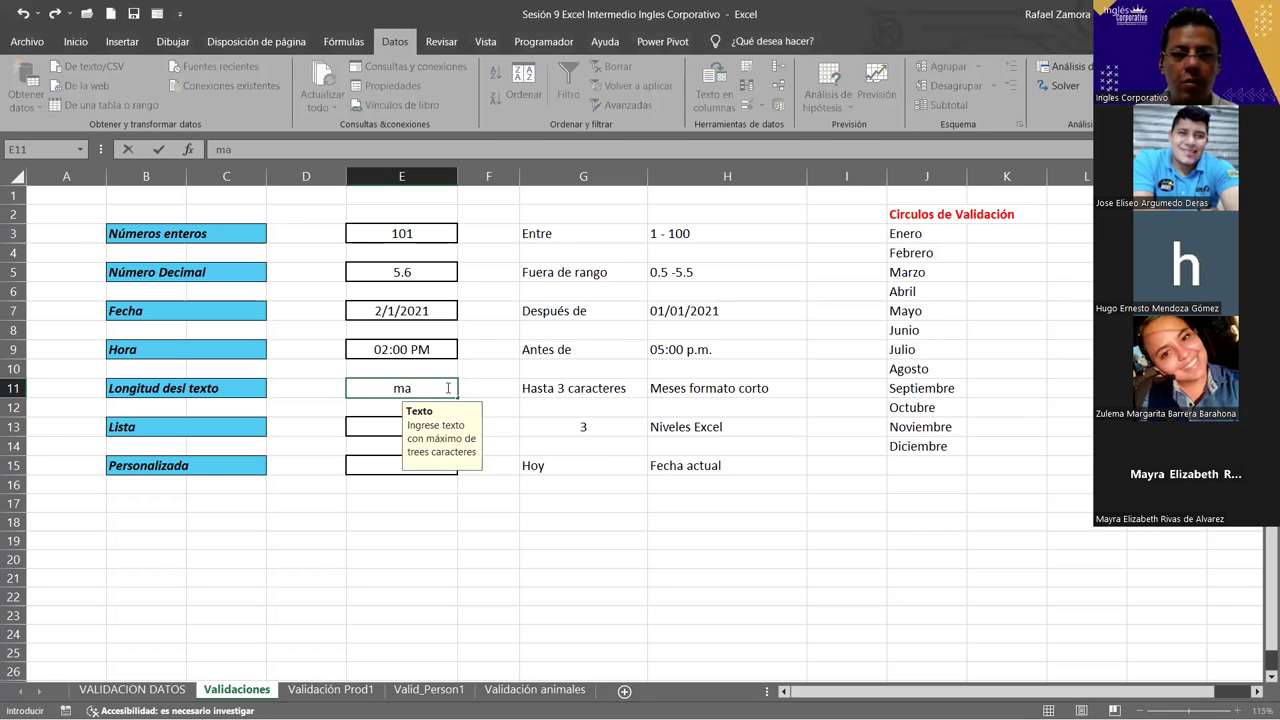
{"action": "type", "text": "yo"}
{"action": "key", "text": "Return"}
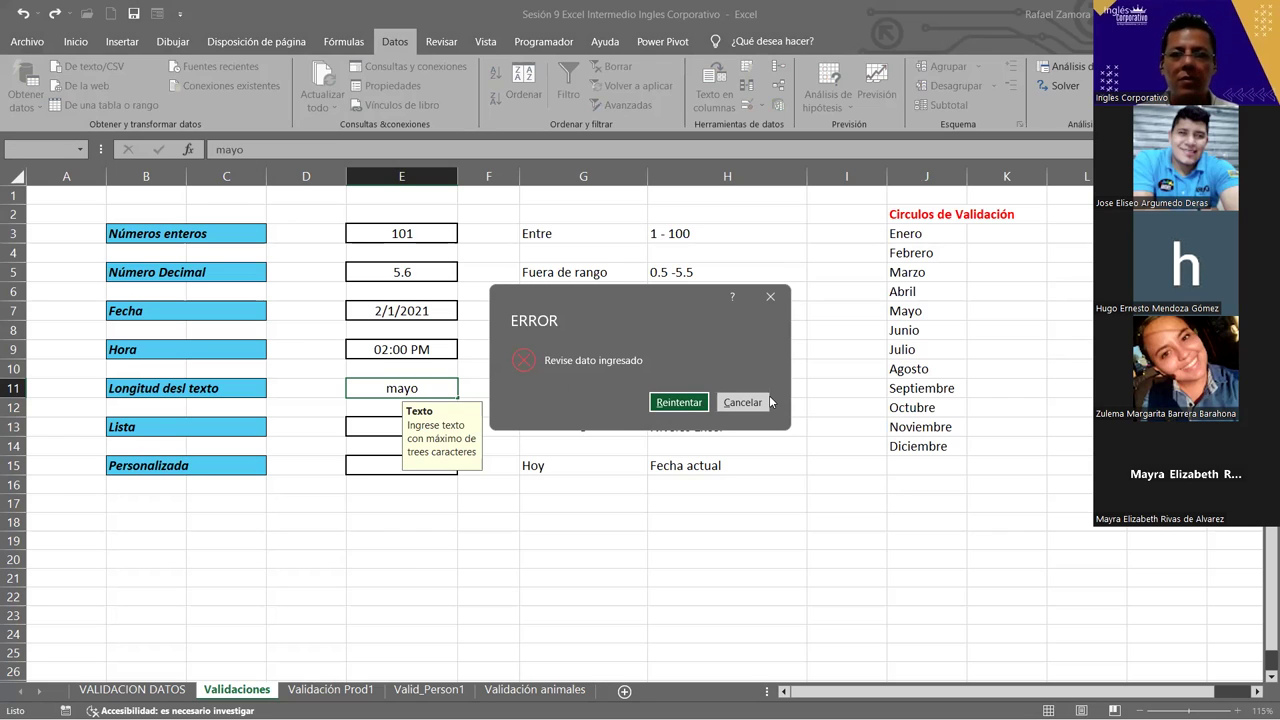
{"action": "left_click", "coordinate": [658, 406]}
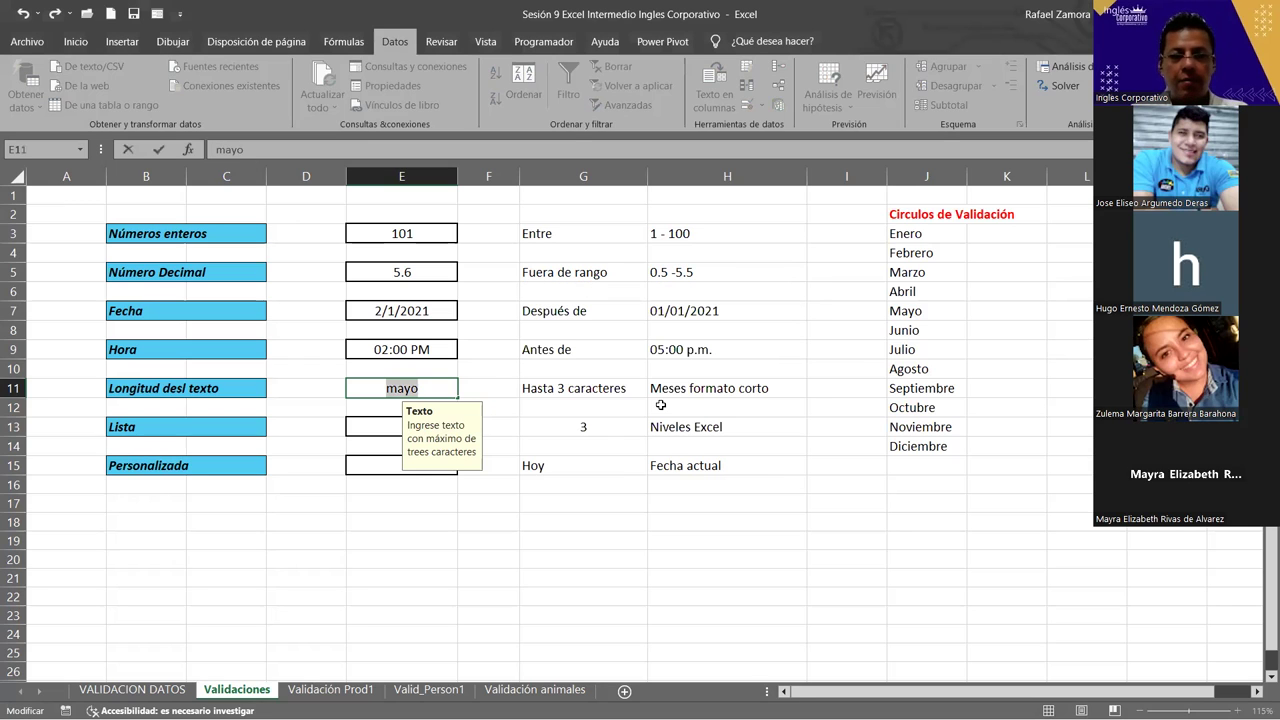
{"action": "type", "text": "ENE"}
{"action": "key", "text": "Return"}
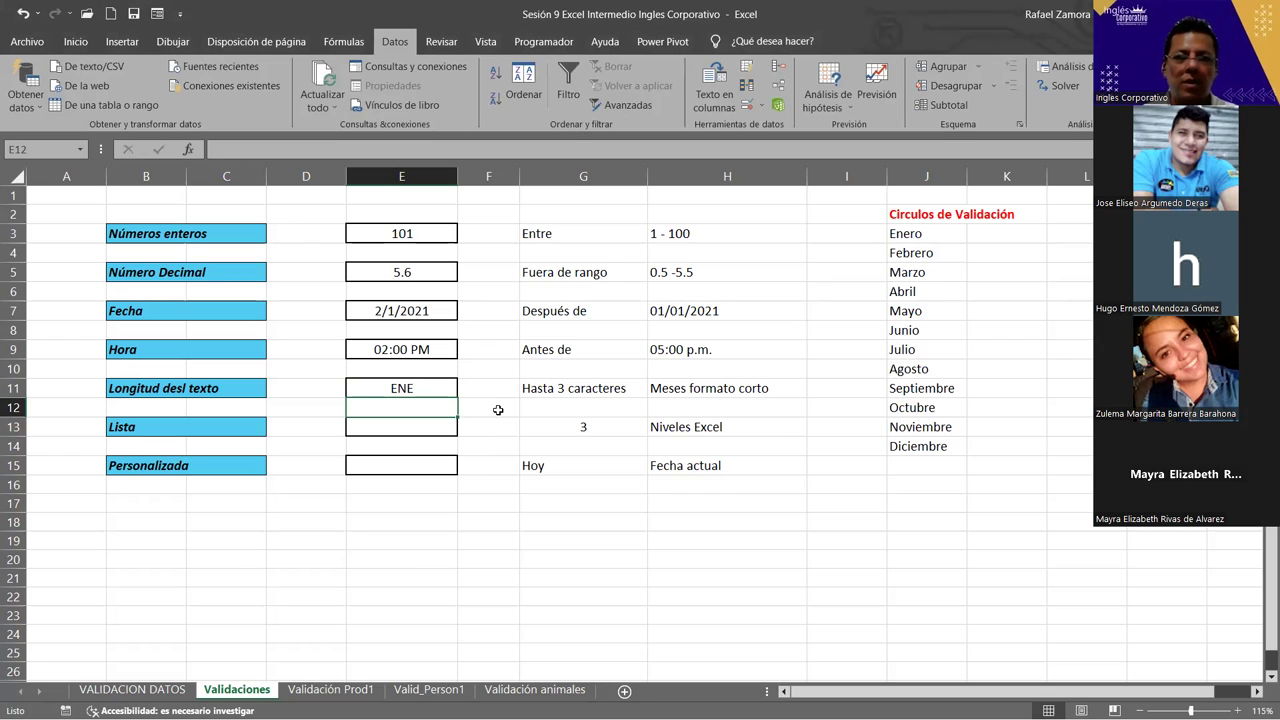
{"action": "left_click", "coordinate": [505, 485]}
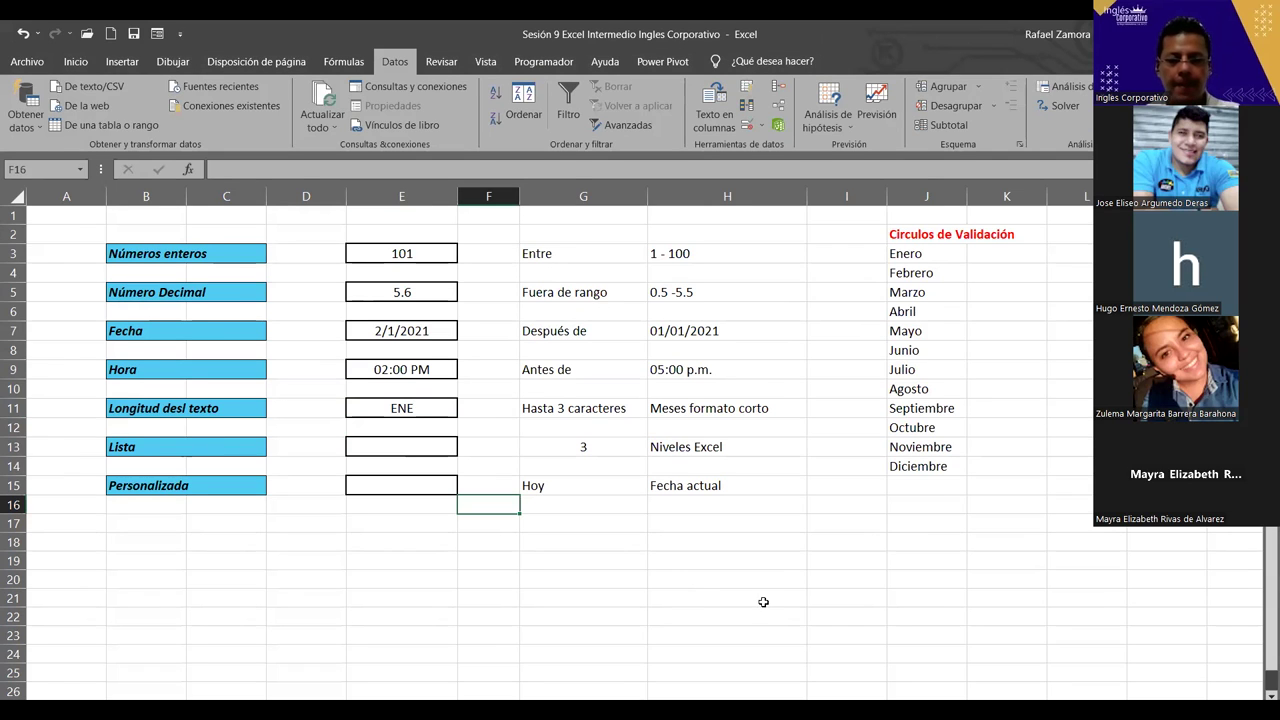
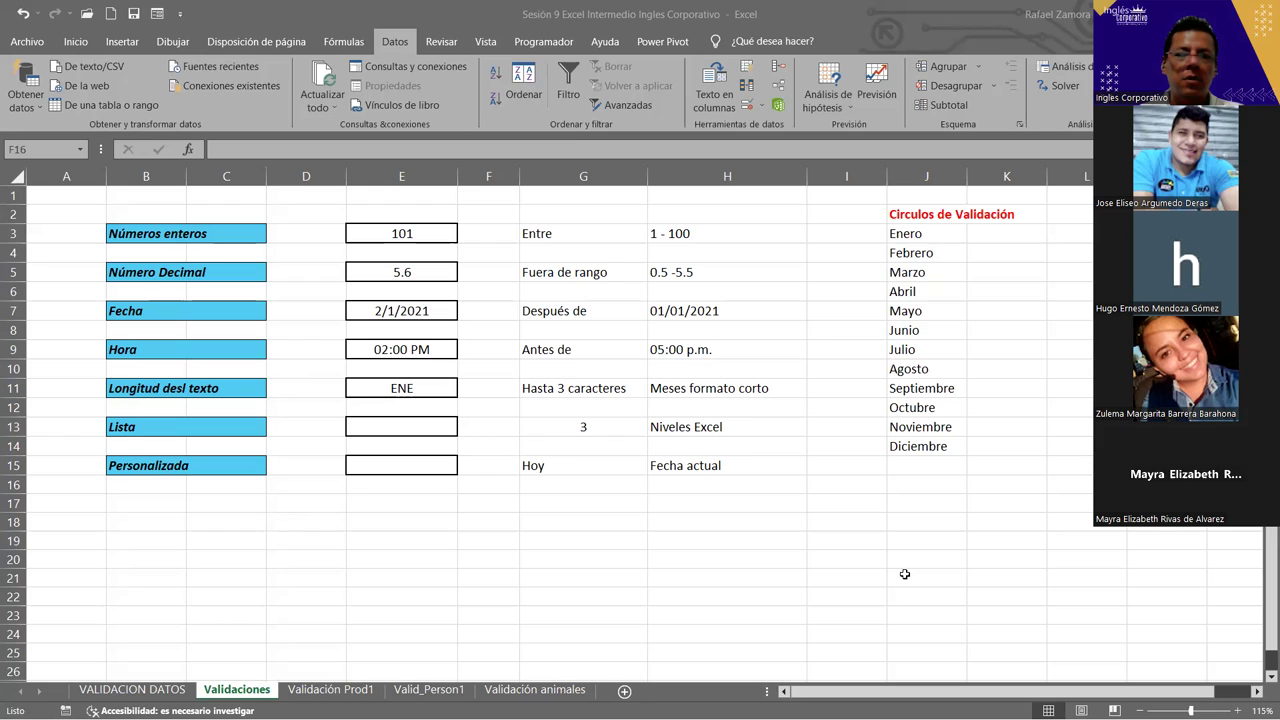
- Select the empty cell E13 beside Lista on the Validaciones sheet
{"action": "left_click", "coordinate": [676, 445]}
{"action": "left_click", "coordinate": [404, 436]}
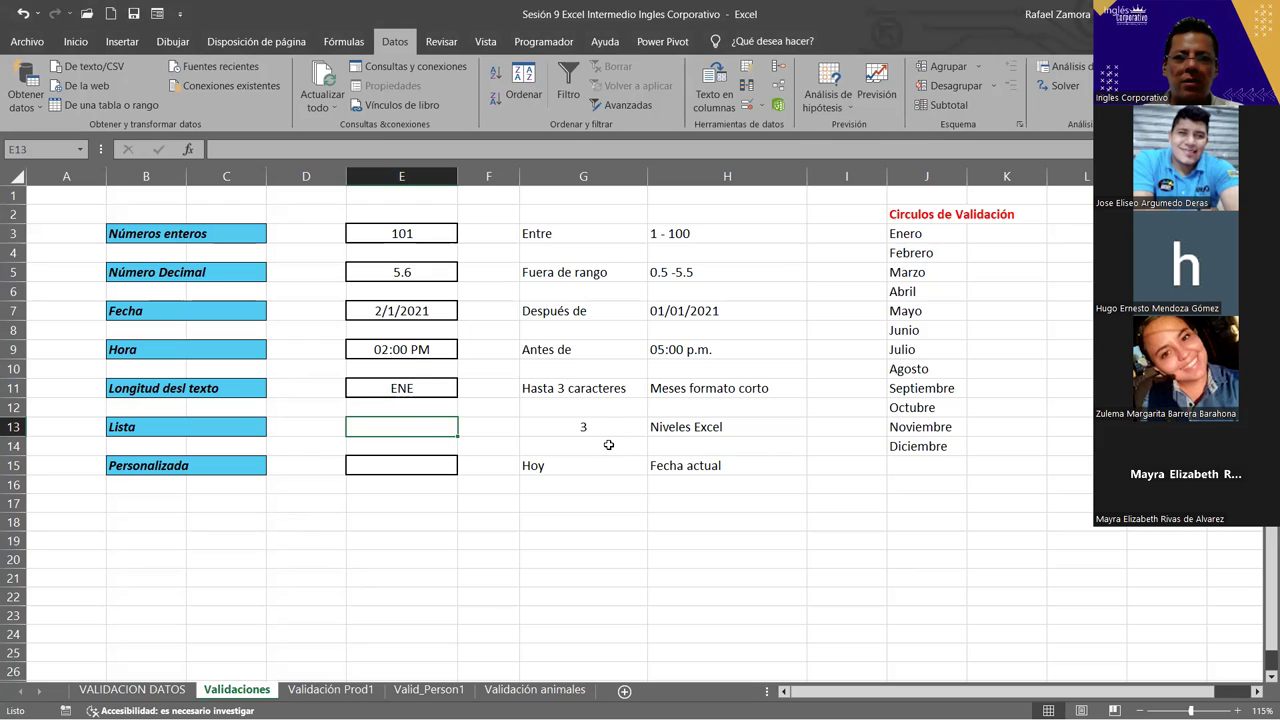
{"action": "left_click", "coordinate": [346, 690]}
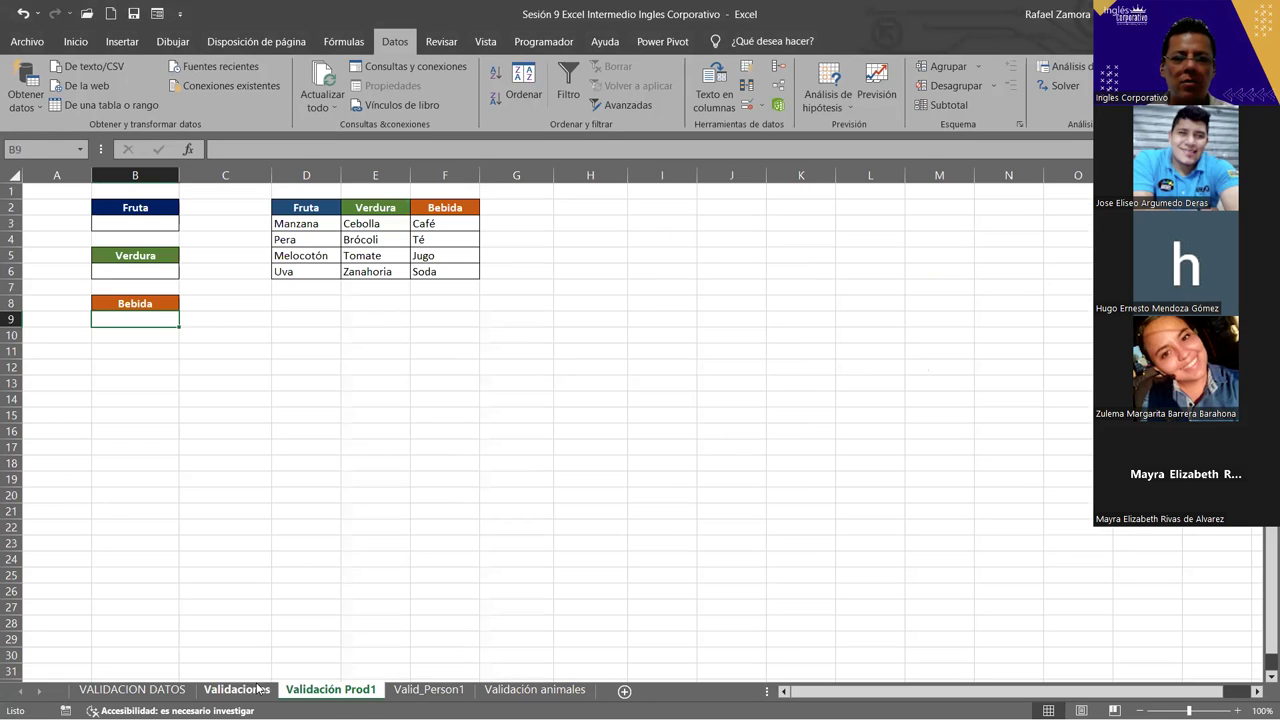
{"action": "left_click", "coordinate": [255, 690]}
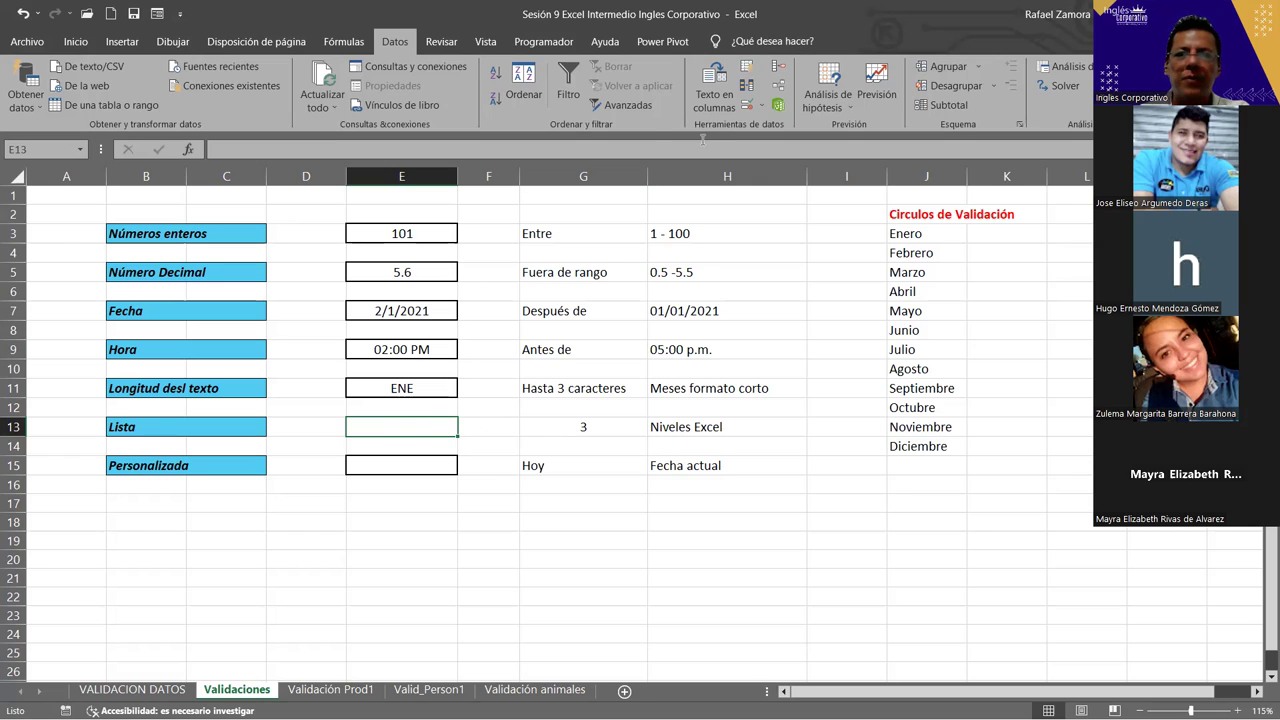
- Give E13 a list validation offering Excel Básico, Excel Intermedio and Excel Avanzado
{"action": "left_click", "coordinate": [745, 107]}
{"action": "left_click", "coordinate": [587, 221]}
{"action": "left_click", "coordinate": [634, 276]}
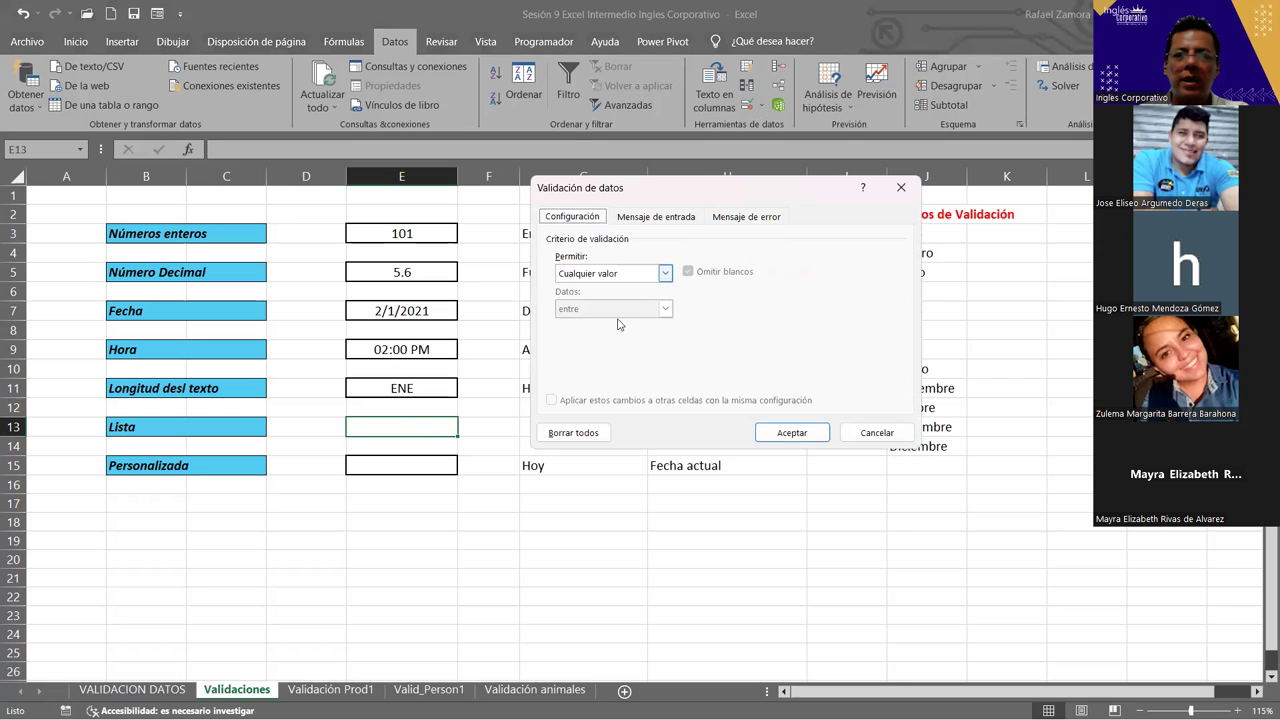
{"action": "left_click", "coordinate": [618, 324]}
{"action": "left_click", "coordinate": [594, 345]}
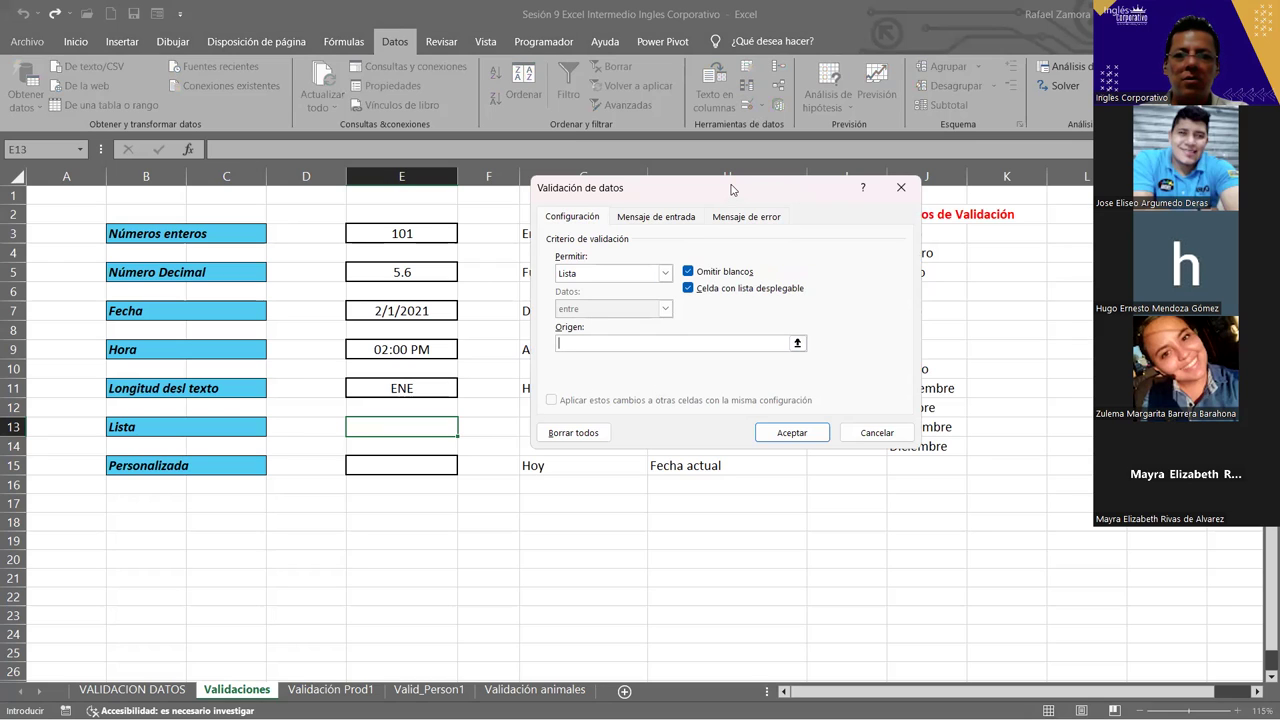
{"action": "left_click_drag", "start_coordinate": [731, 188], "coordinate": [716, 149]}
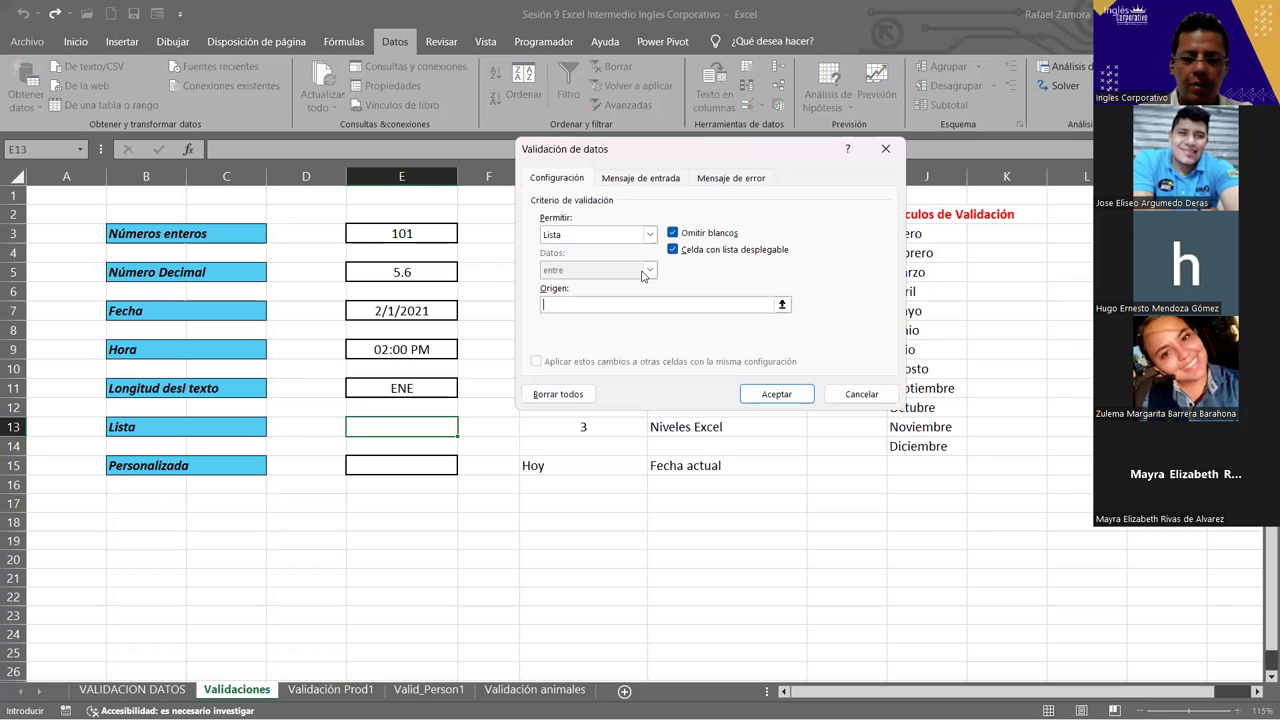
{"action": "type", "text": "Excel "}
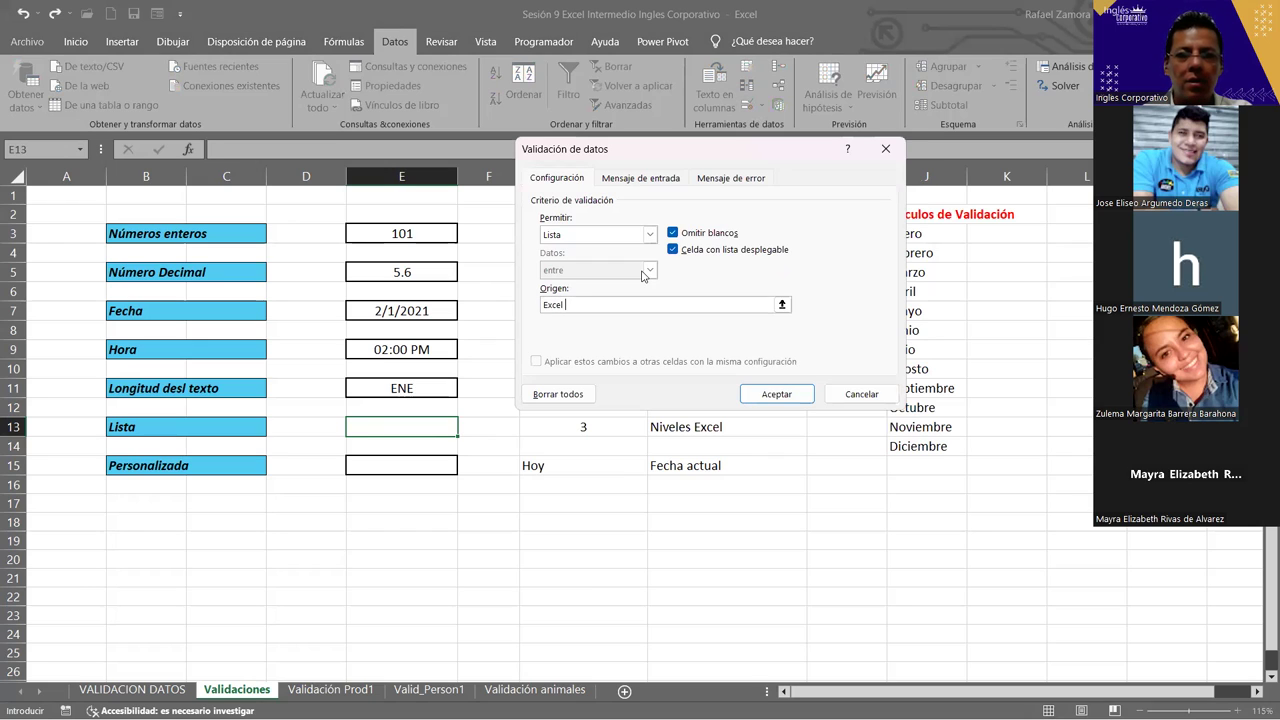
{"action": "type", "text": "Básico"}
{"action": "type", "text": ", Exce"}
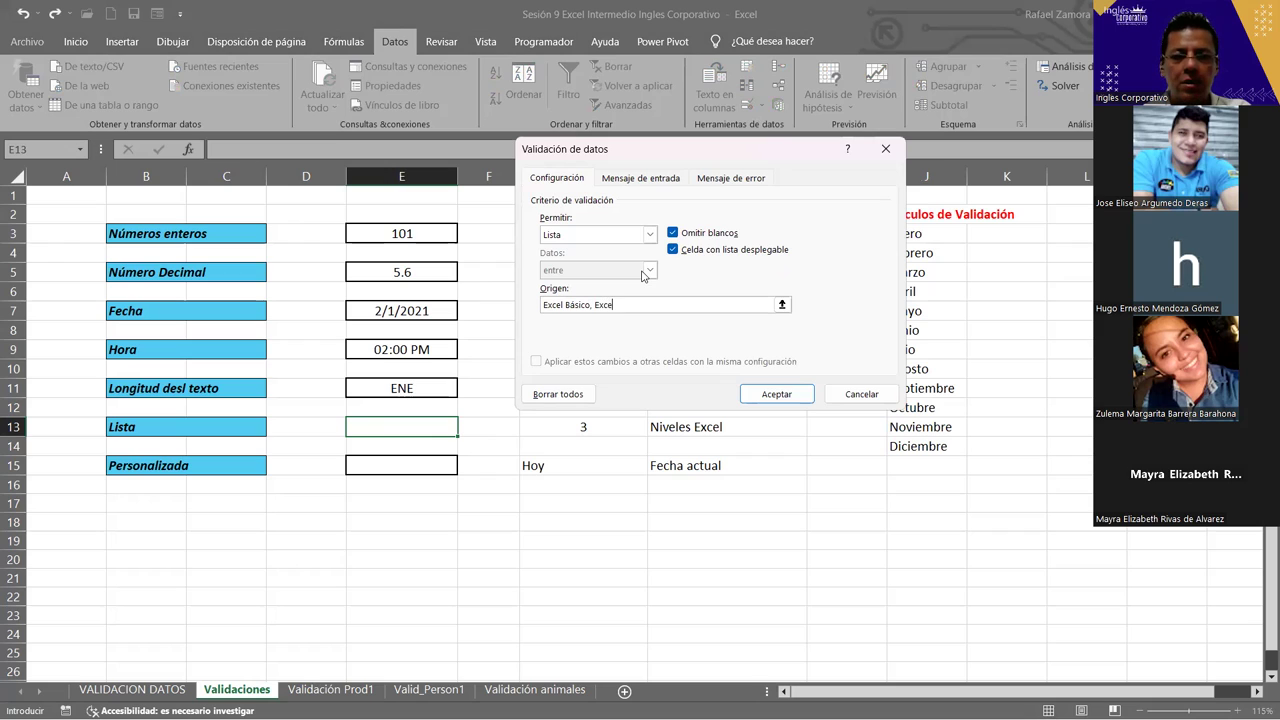
{"action": "type", "text": "l Intermedio,Excel Avanzado"}
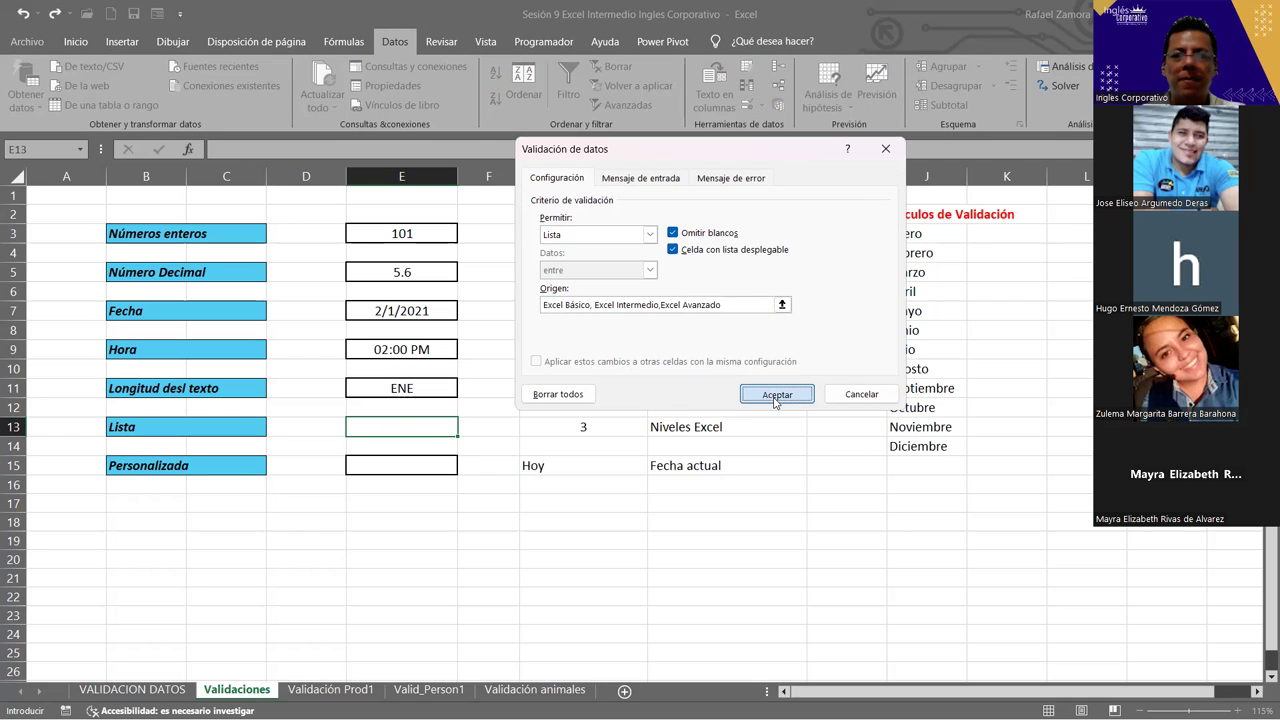
{"action": "left_click", "coordinate": [775, 395]}
{"action": "left_click", "coordinate": [466, 429]}
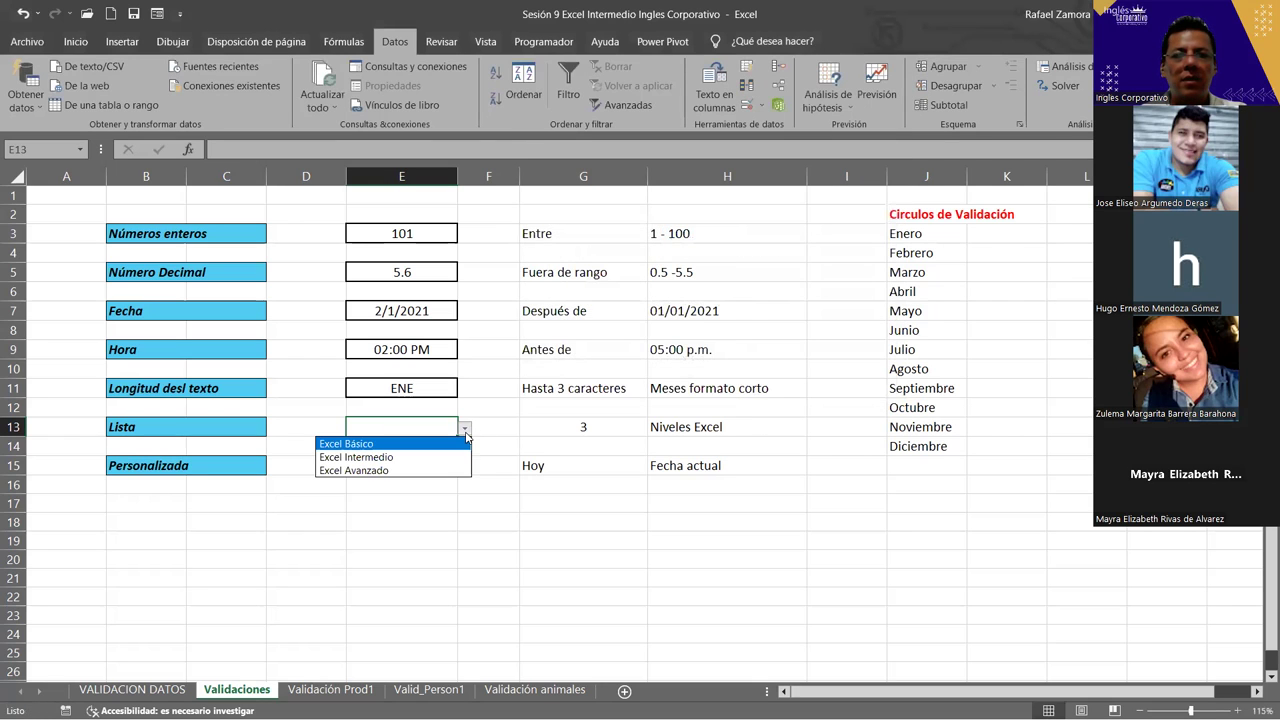
- Try Excel Avanzado and Excel Intermedio in E13's dropdown, leaving Excel Básico selected
{"action": "left_click", "coordinate": [393, 471]}
{"action": "left_click", "coordinate": [464, 428]}
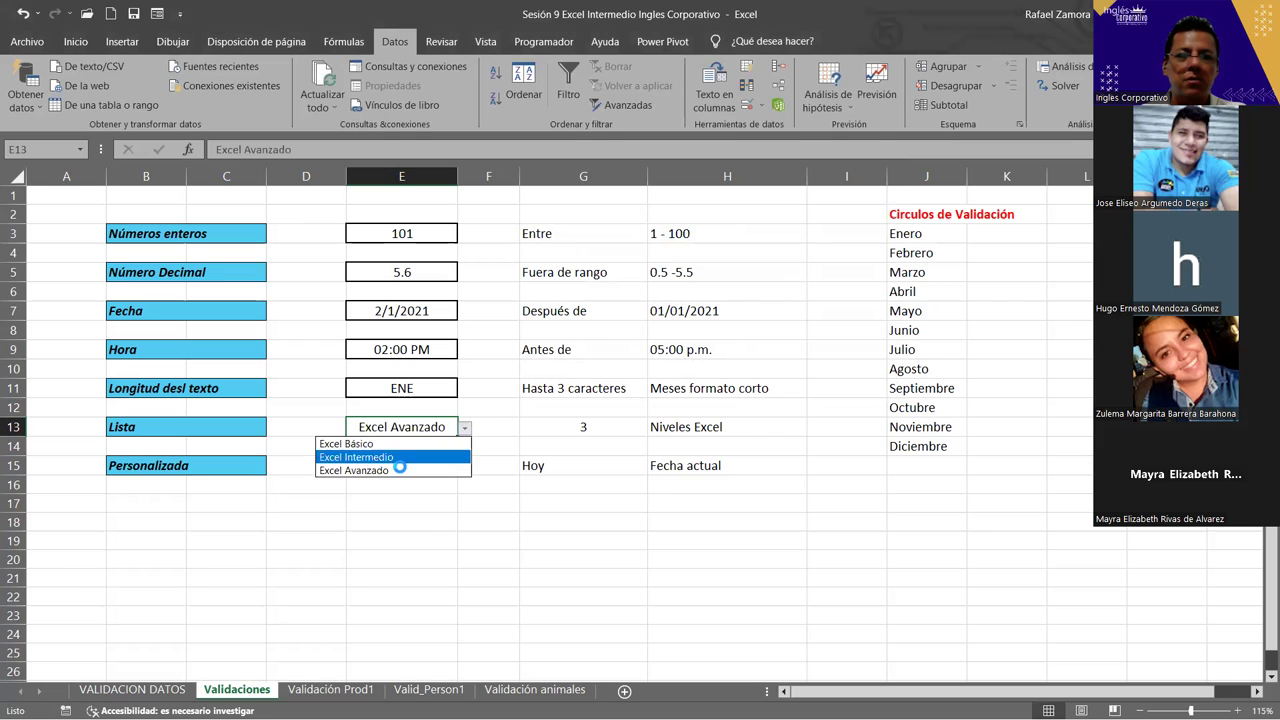
{"action": "left_click", "coordinate": [390, 457]}
{"action": "left_click", "coordinate": [466, 428]}
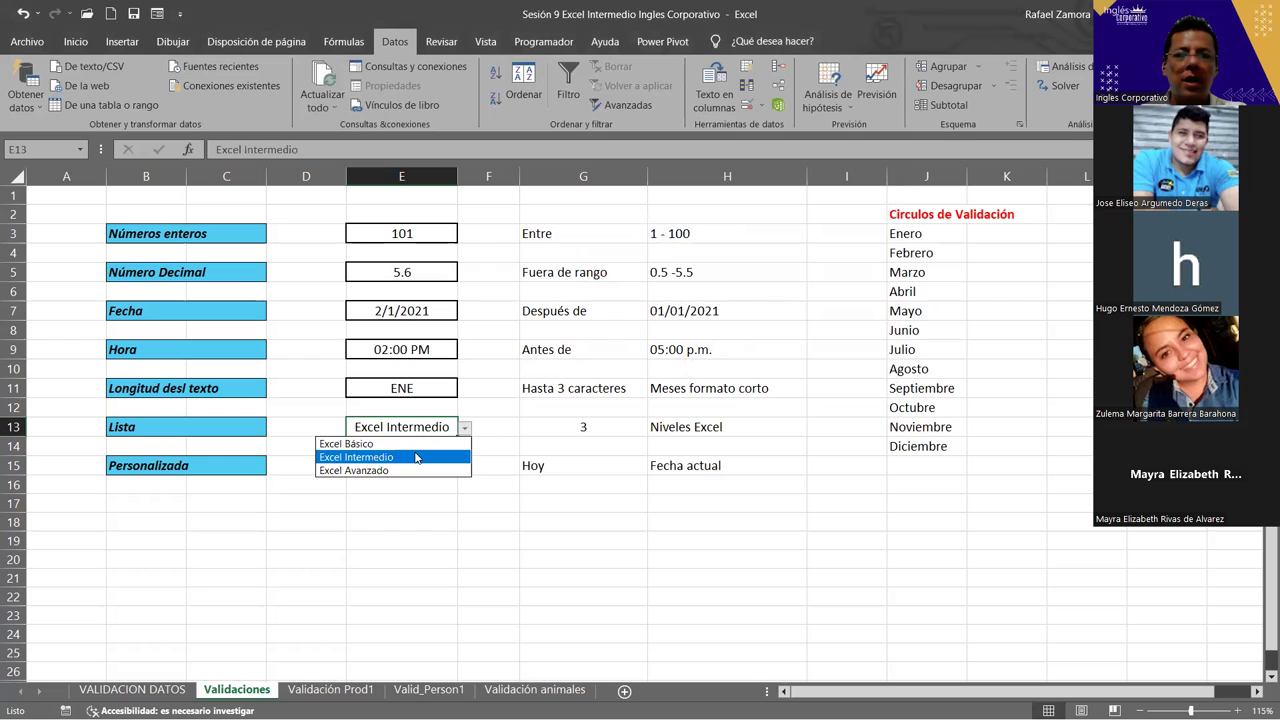
{"action": "left_click", "coordinate": [416, 457]}
{"action": "left_click", "coordinate": [464, 428]}
{"action": "left_click", "coordinate": [428, 442]}
{"action": "left_click", "coordinate": [524, 442]}
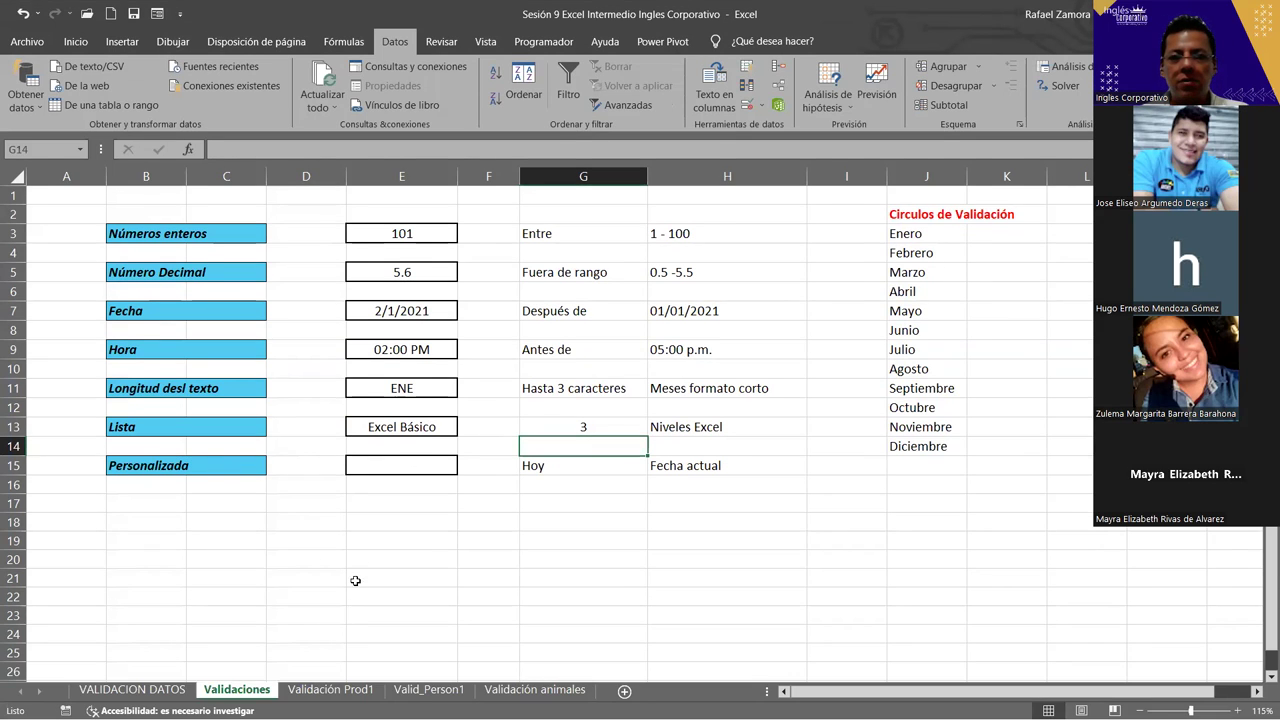
- Switch to the Validación Prod1 sheet showing the Fruta, Verdura and Bebida tables
{"action": "left_click", "coordinate": [339, 690]}
{"action": "scroll", "coordinate": [548, 500], "scroll_direction": "up", "scroll_amount": 1}
{"action": "scroll", "coordinate": [548, 500], "scroll_direction": "up", "scroll_amount": 1}
{"action": "scroll", "coordinate": [548, 500], "scroll_direction": "up", "scroll_amount": 2}
{"action": "scroll", "coordinate": [548, 500], "scroll_direction": "up", "scroll_amount": 1}
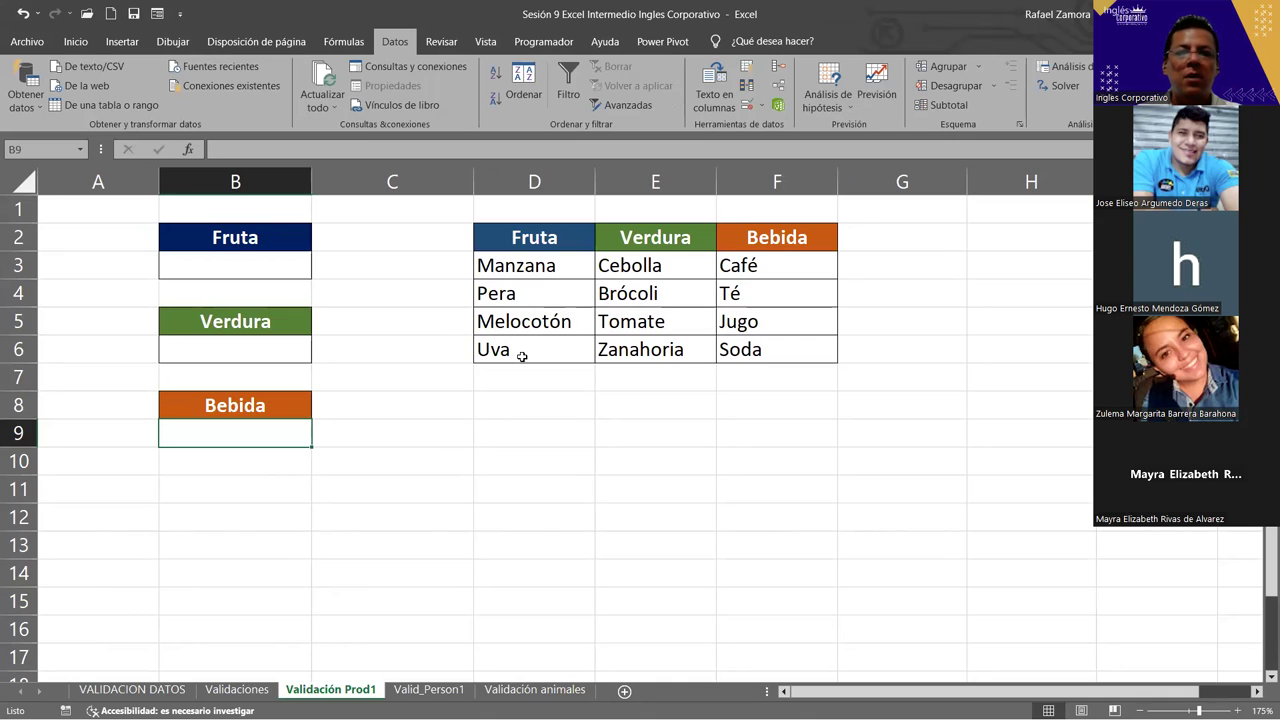
- Give B3 under Fruta a list validation of Manzana, Pera, Melocotón and Uva
{"action": "left_click", "coordinate": [280, 278]}
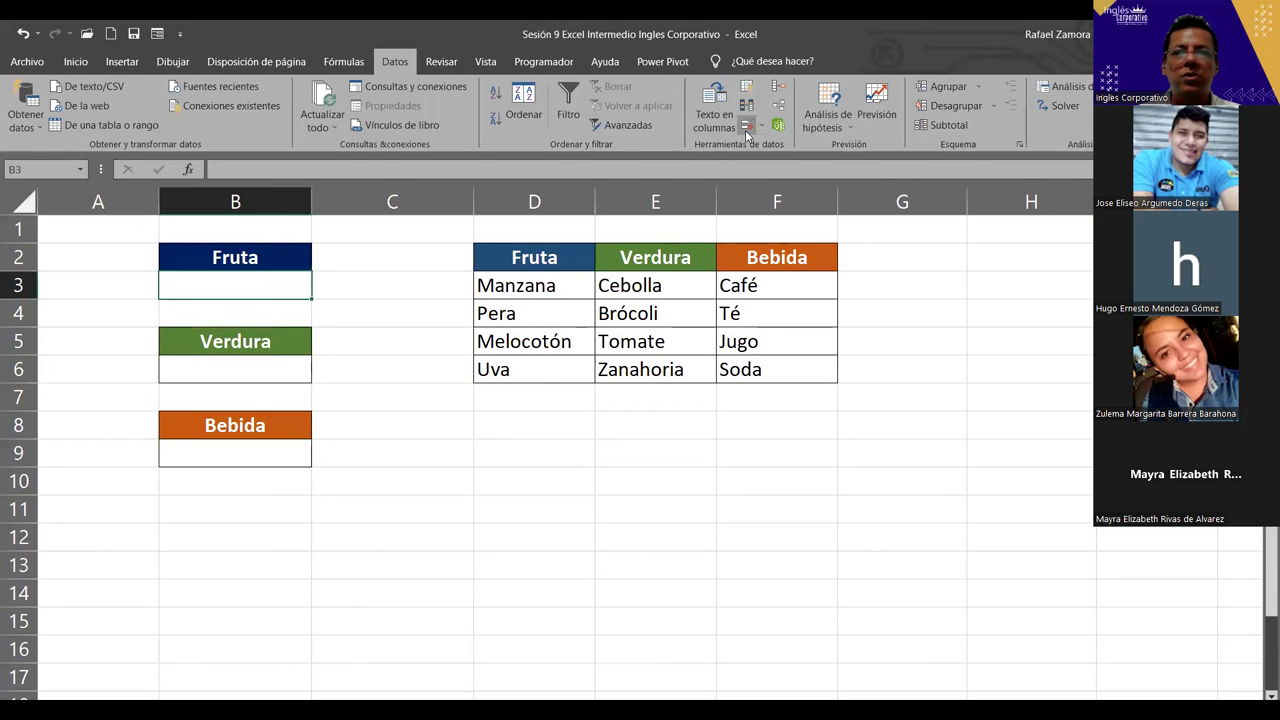
{"action": "left_click", "coordinate": [745, 130]}
{"action": "left_click", "coordinate": [649, 255]}
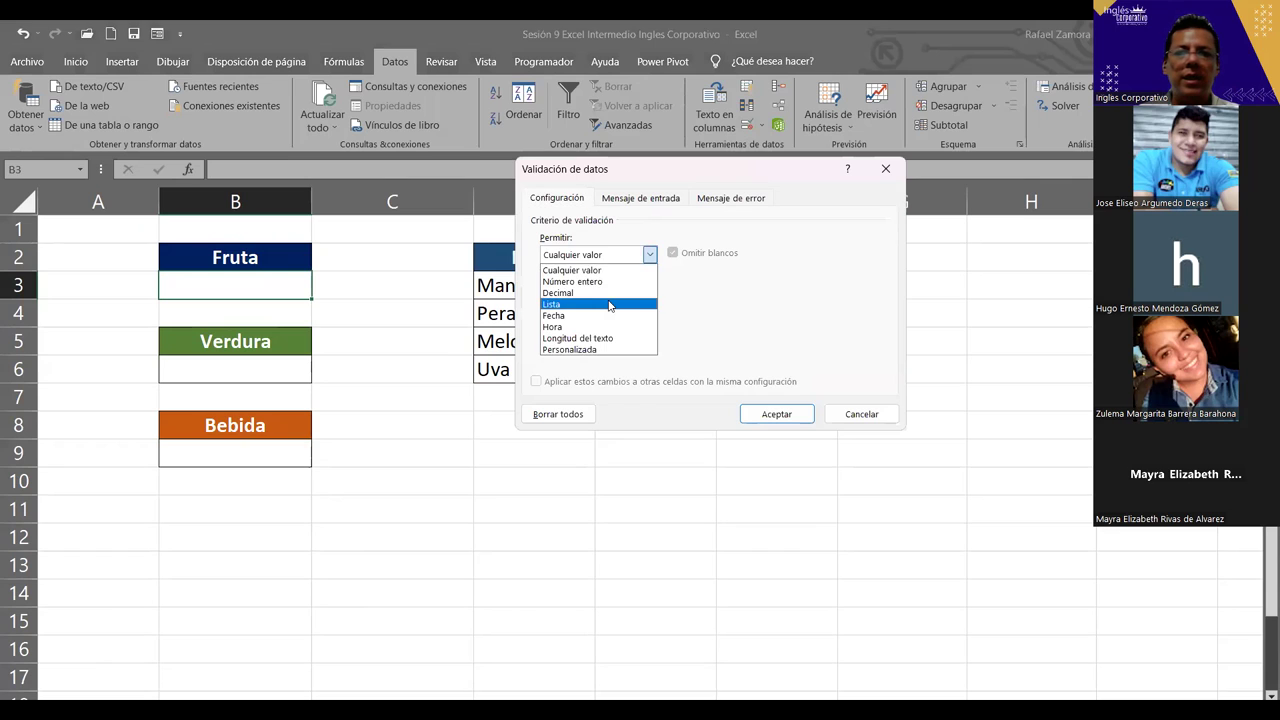
{"action": "left_click", "coordinate": [610, 304]}
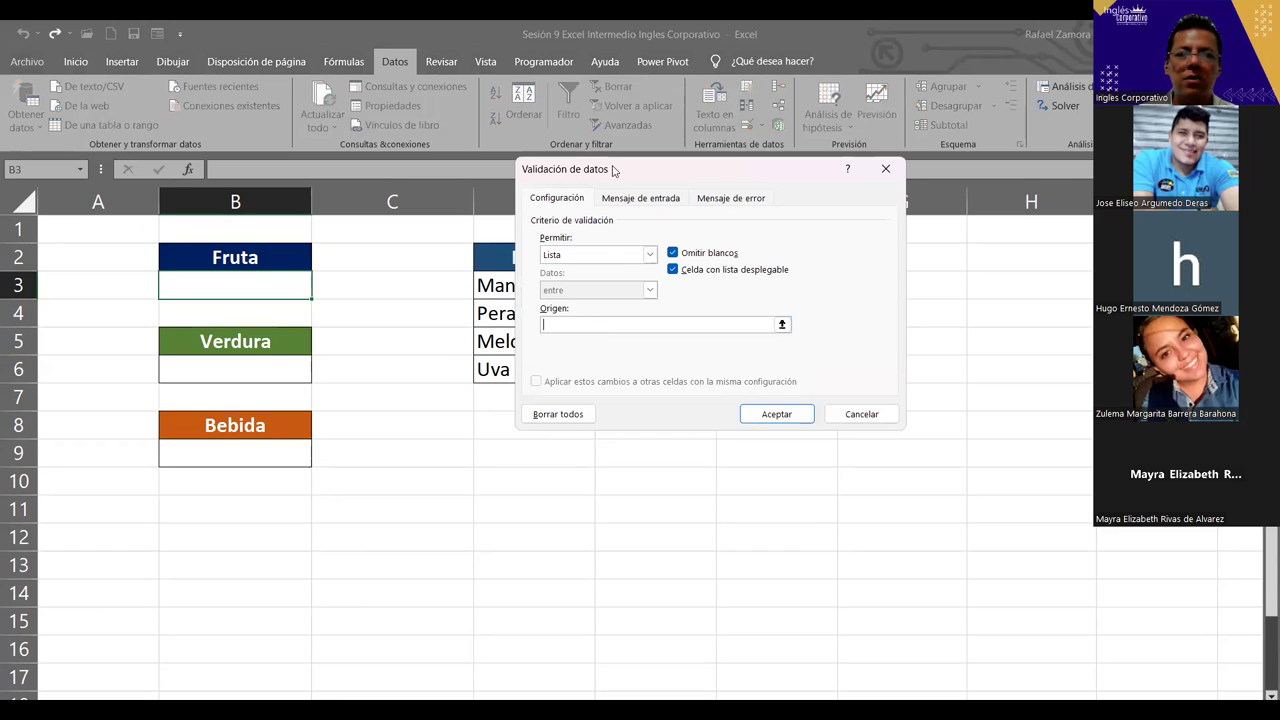
{"action": "left_click_drag", "start_coordinate": [613, 170], "coordinate": [694, 121]}
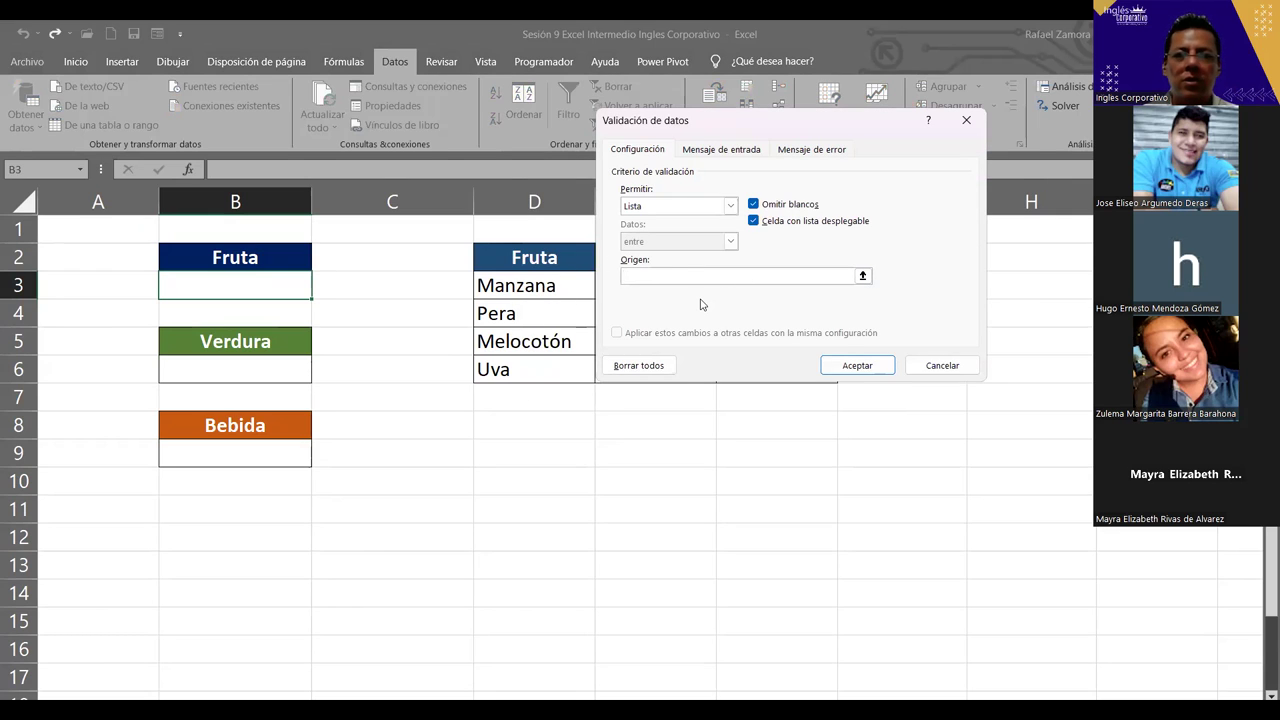
{"action": "type", "text": "Manza"}
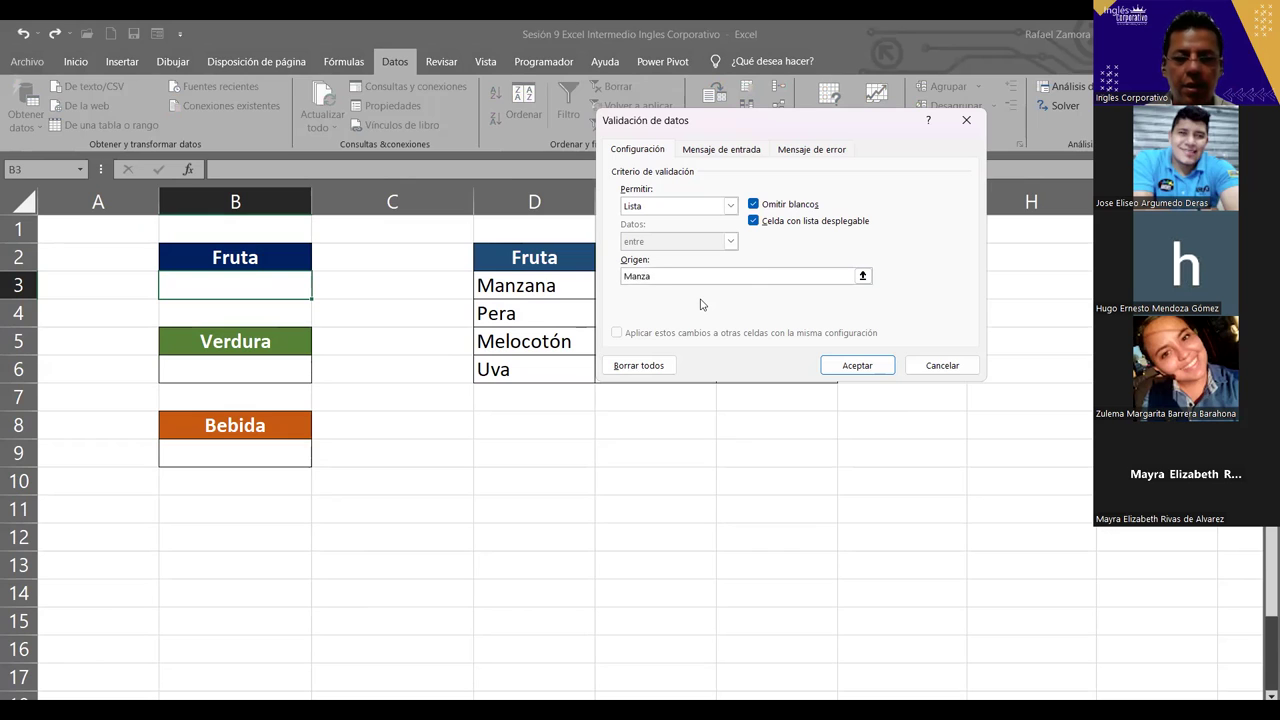
{"action": "type", "text": "na,Pera,Melocotón,"}
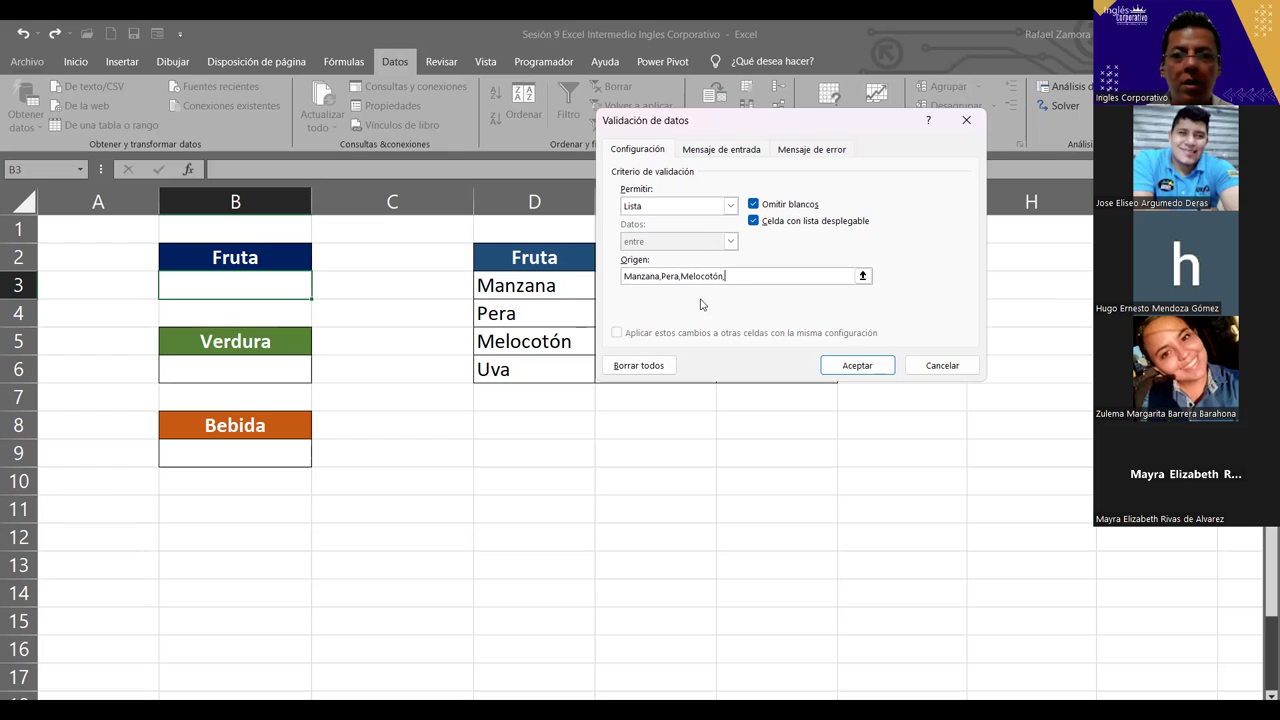
{"action": "type", "text": "Uva"}
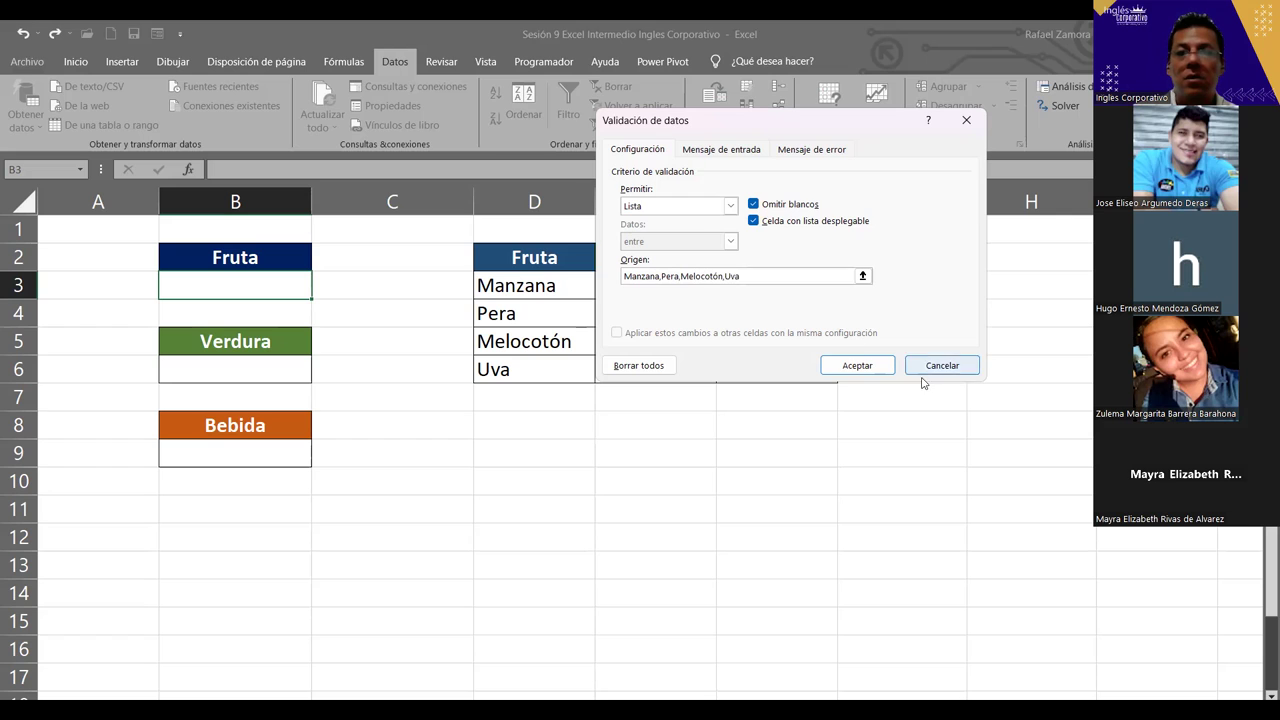
{"action": "left_click", "coordinate": [845, 364]}
{"action": "left_click", "coordinate": [318, 291]}
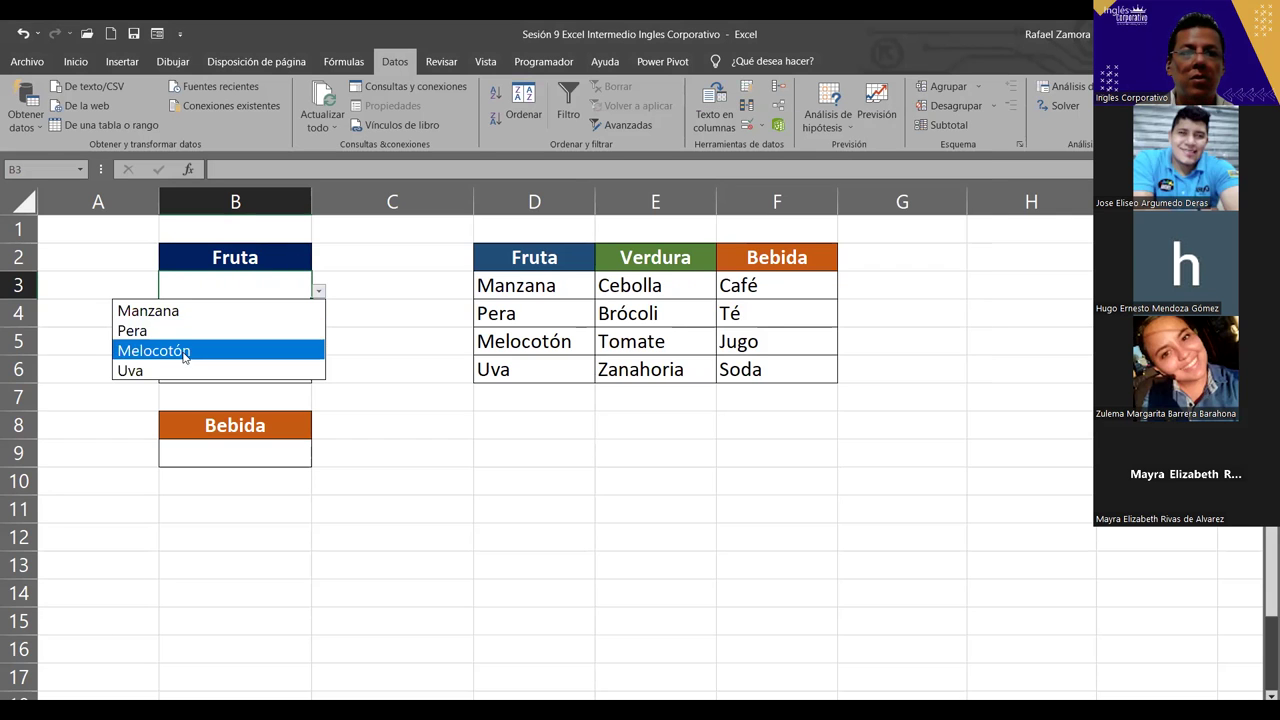
- Pick Uva then Manzana from B3's dropdown, then select B6 under Verdura
{"action": "left_click", "coordinate": [180, 370]}
{"action": "left_click", "coordinate": [318, 291]}
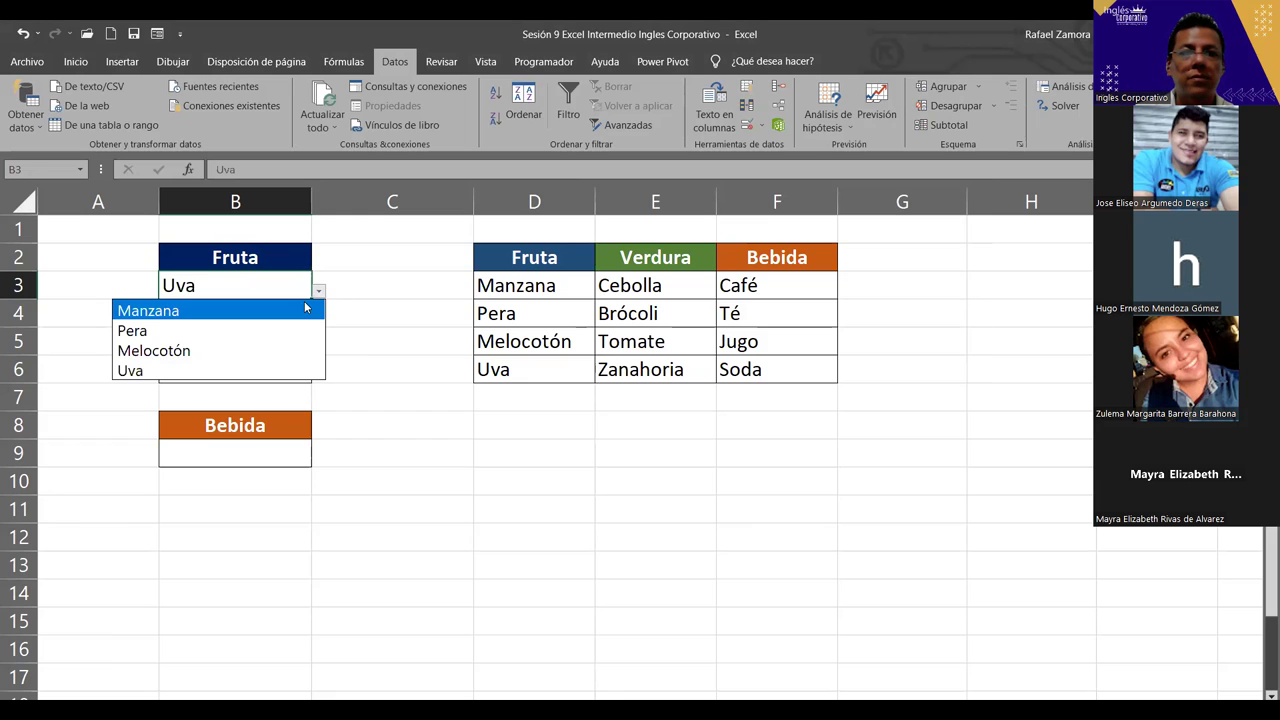
{"action": "left_click", "coordinate": [300, 306]}
{"action": "left_click", "coordinate": [462, 295]}
{"action": "left_click", "coordinate": [482, 283]}
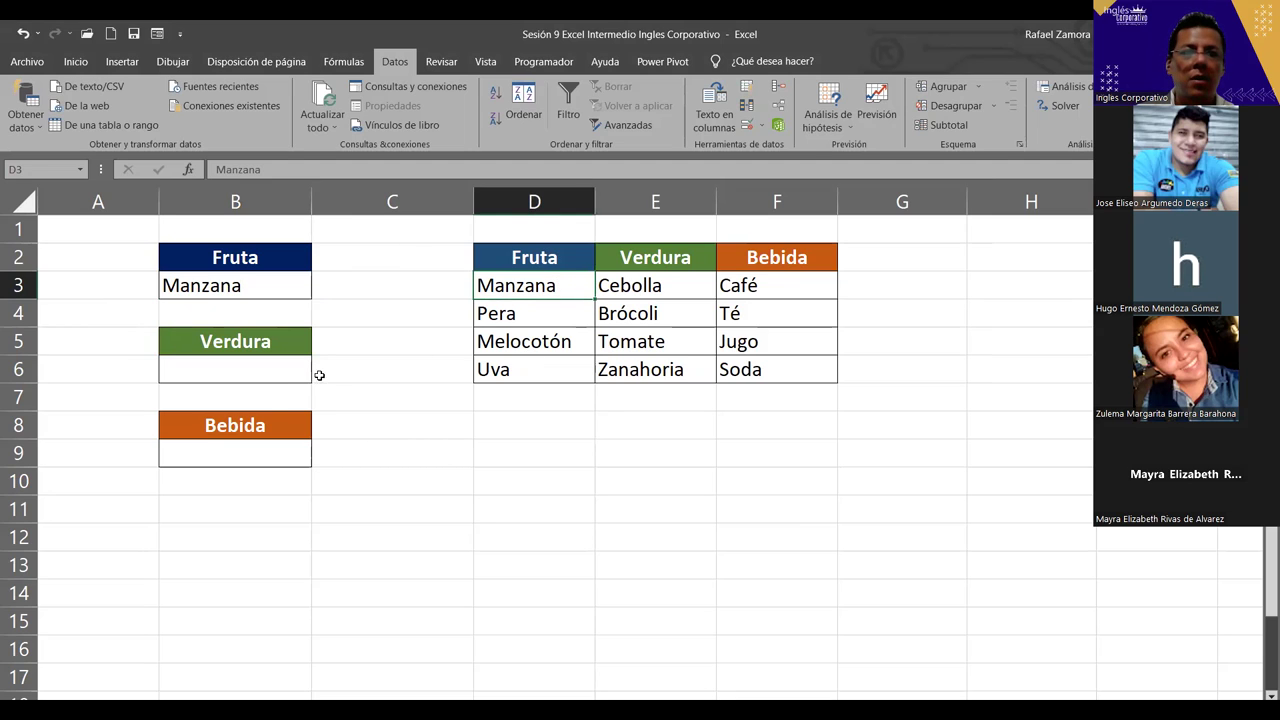
{"action": "left_click", "coordinate": [272, 384]}
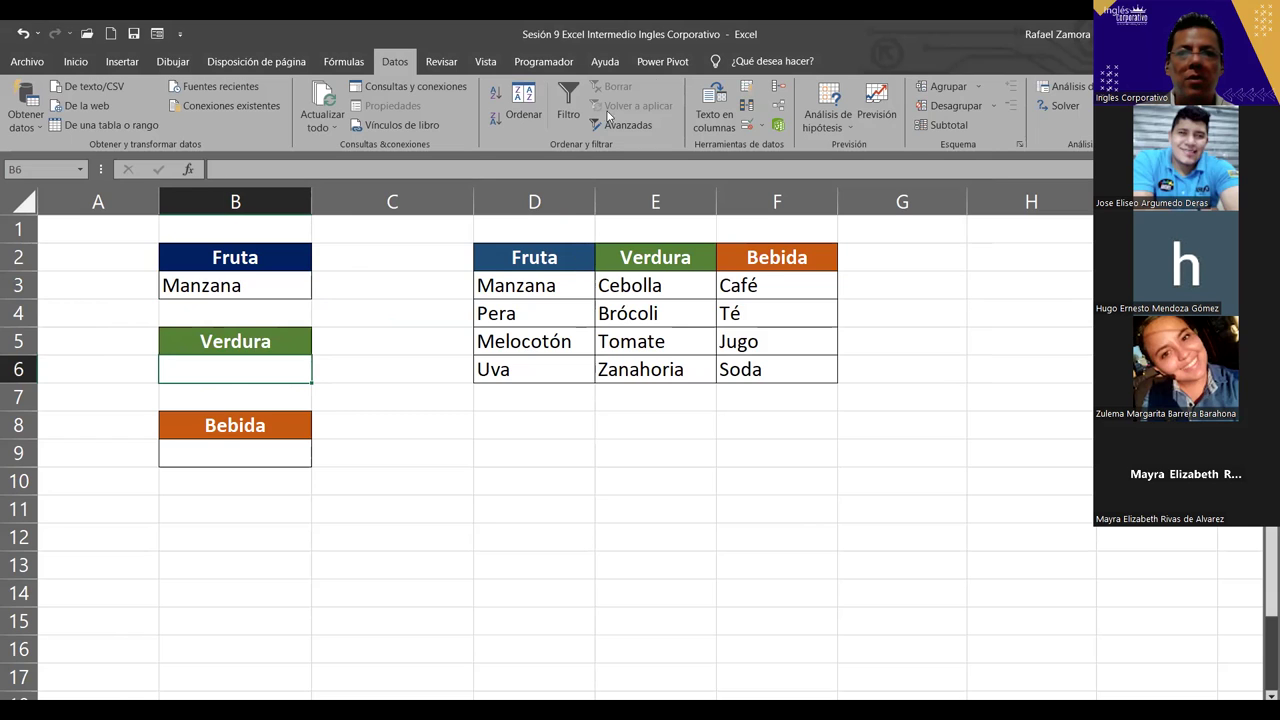
- Set B6's validation to a list sourced from range E3:E6 (Cebolla through Zanahoria)
{"action": "left_click", "coordinate": [741, 125]}
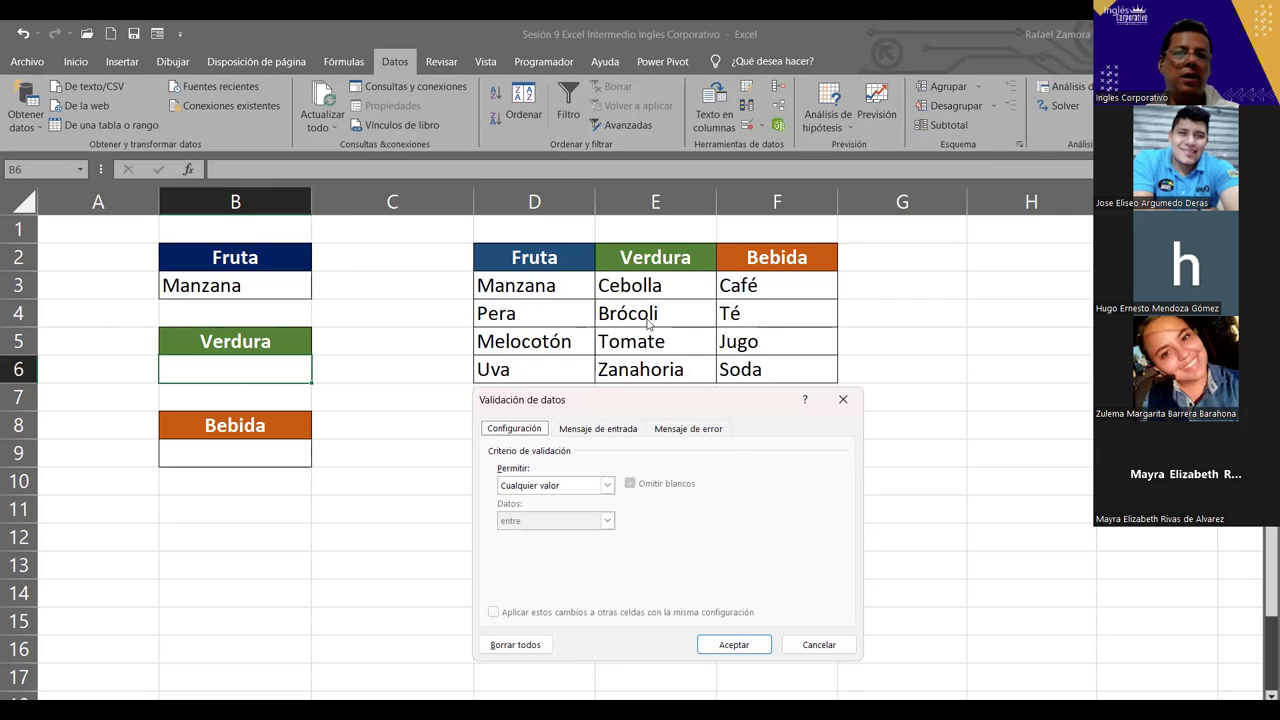
{"action": "left_click", "coordinate": [585, 485]}
{"action": "left_click", "coordinate": [551, 538]}
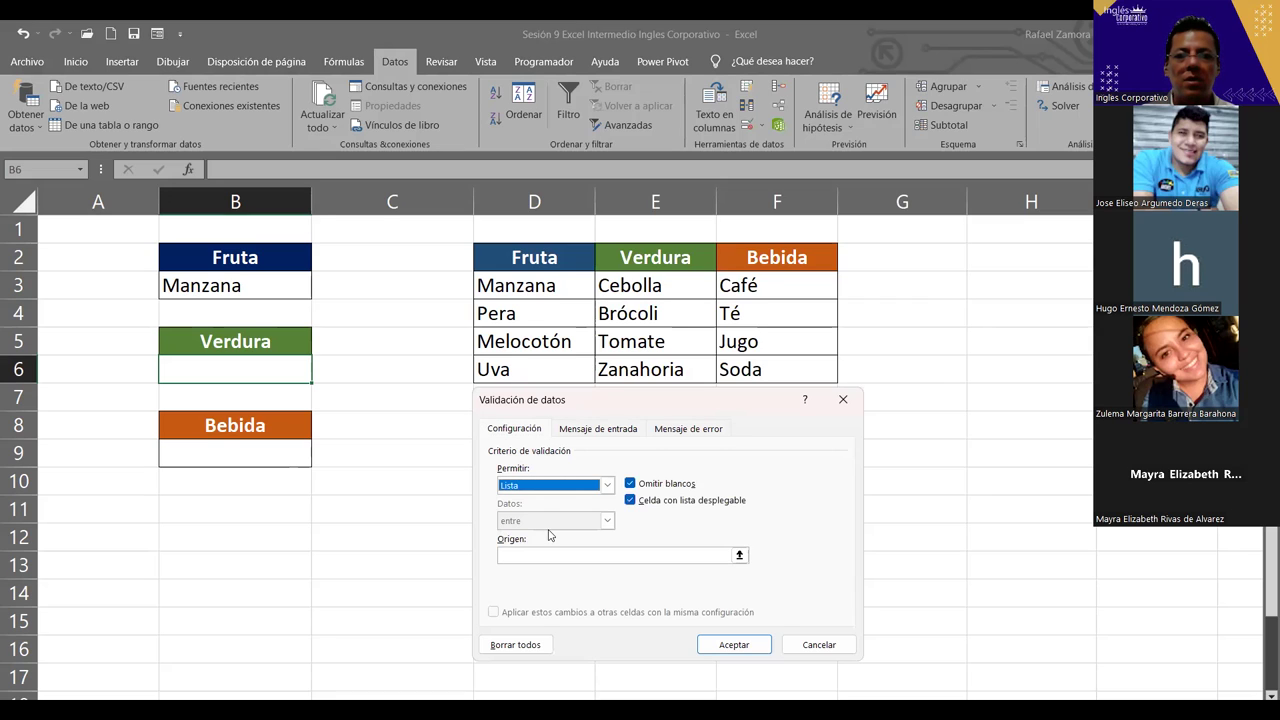
{"action": "left_click", "coordinate": [534, 553]}
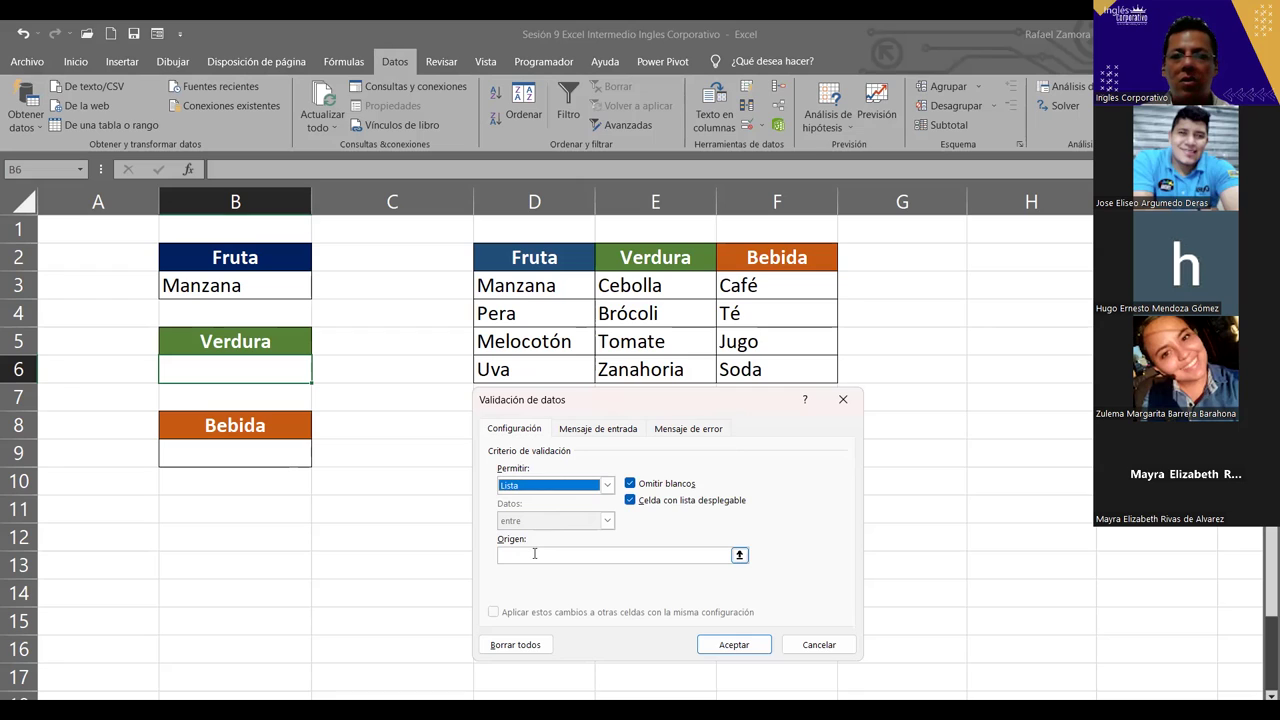
{"action": "left_click", "coordinate": [534, 553]}
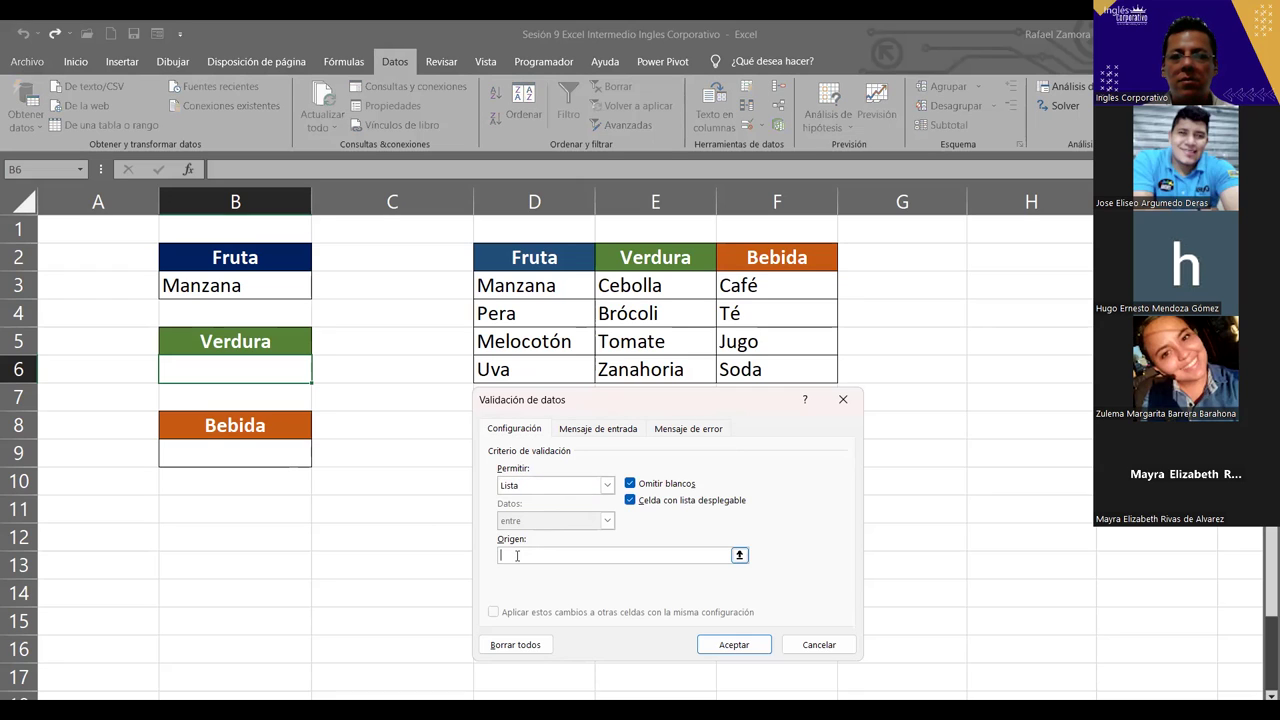
{"action": "left_click", "coordinate": [648, 284]}
{"action": "left_click_drag", "start_coordinate": [648, 284], "coordinate": [655, 368]}
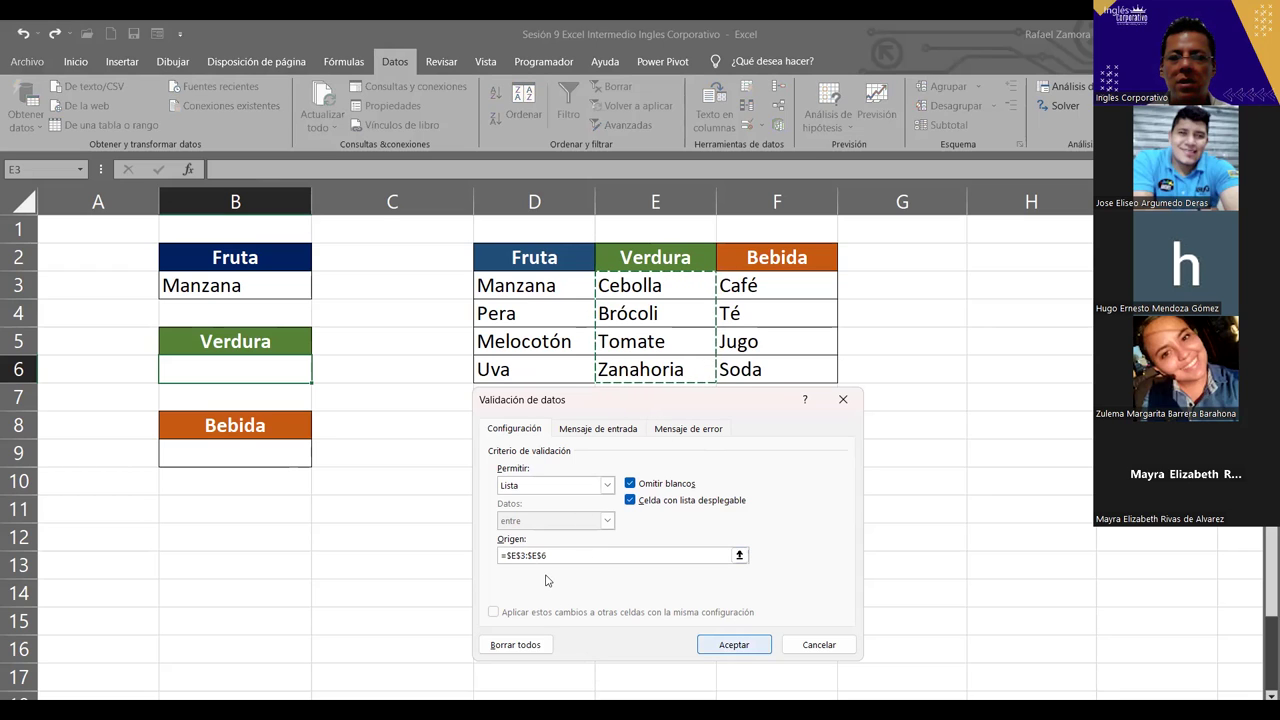
{"action": "key", "text": "Return"}
- Try Cebolla and Brócoli in B6's dropdown, settle on Tomate, then select B9
{"action": "left_click", "coordinate": [318, 375]}
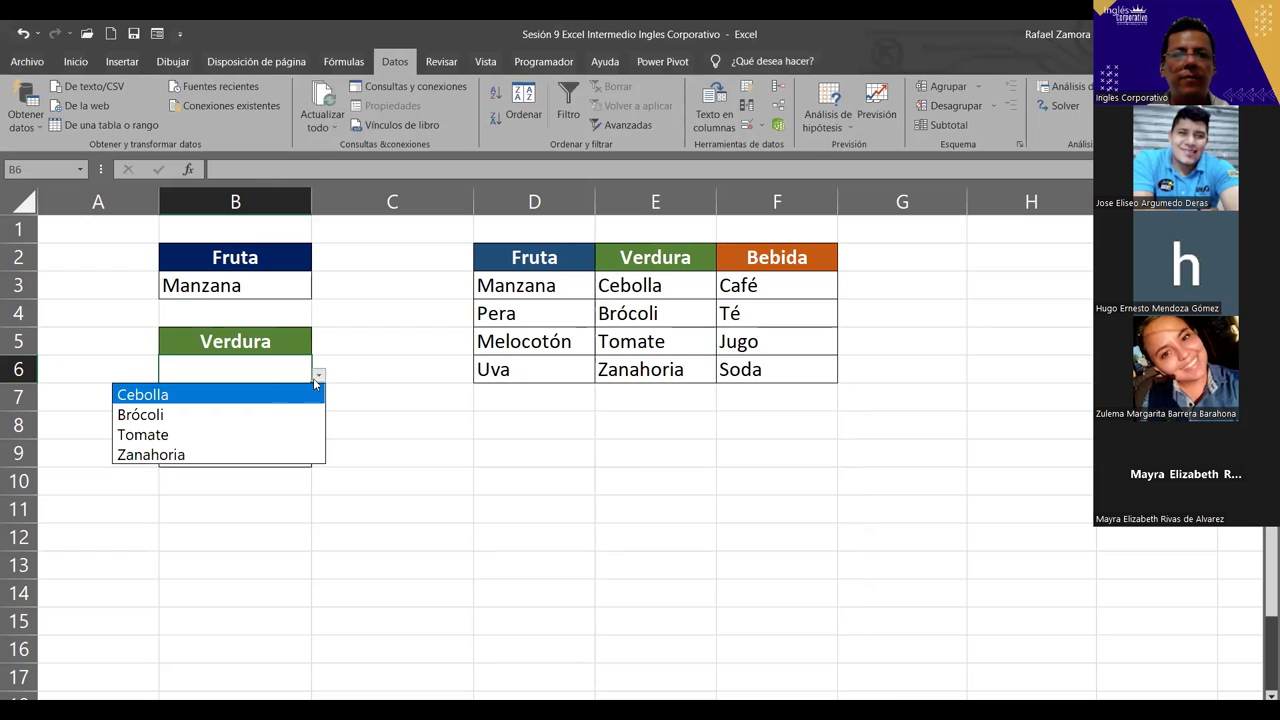
{"action": "left_click", "coordinate": [229, 394]}
{"action": "left_click", "coordinate": [316, 376]}
{"action": "left_click", "coordinate": [252, 414]}
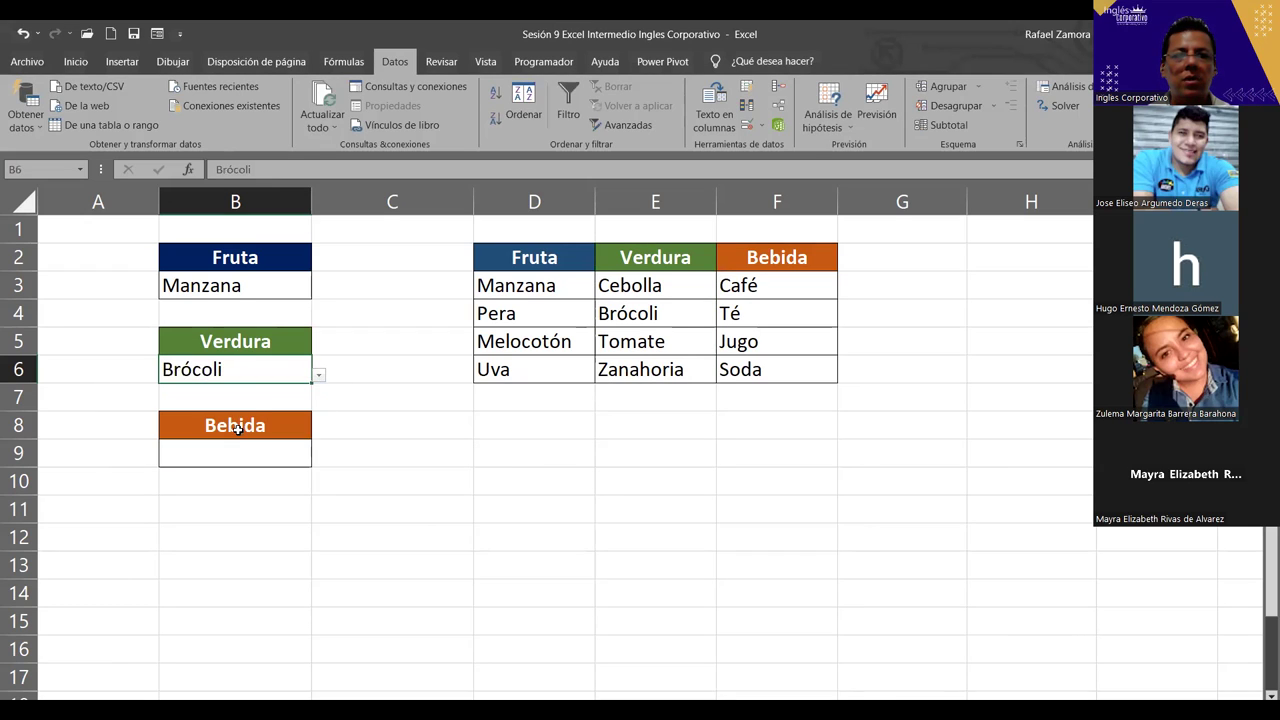
{"action": "left_click", "coordinate": [320, 375]}
{"action": "left_click", "coordinate": [214, 431]}
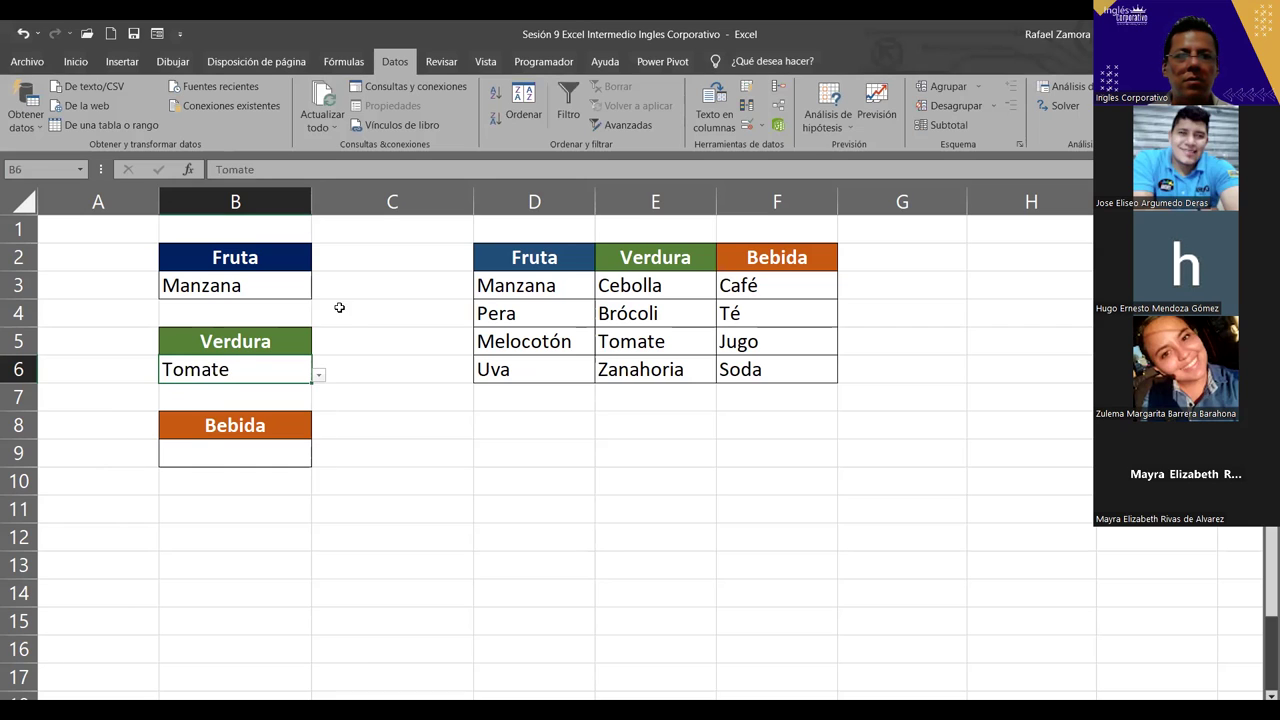
{"action": "left_click", "coordinate": [340, 372]}
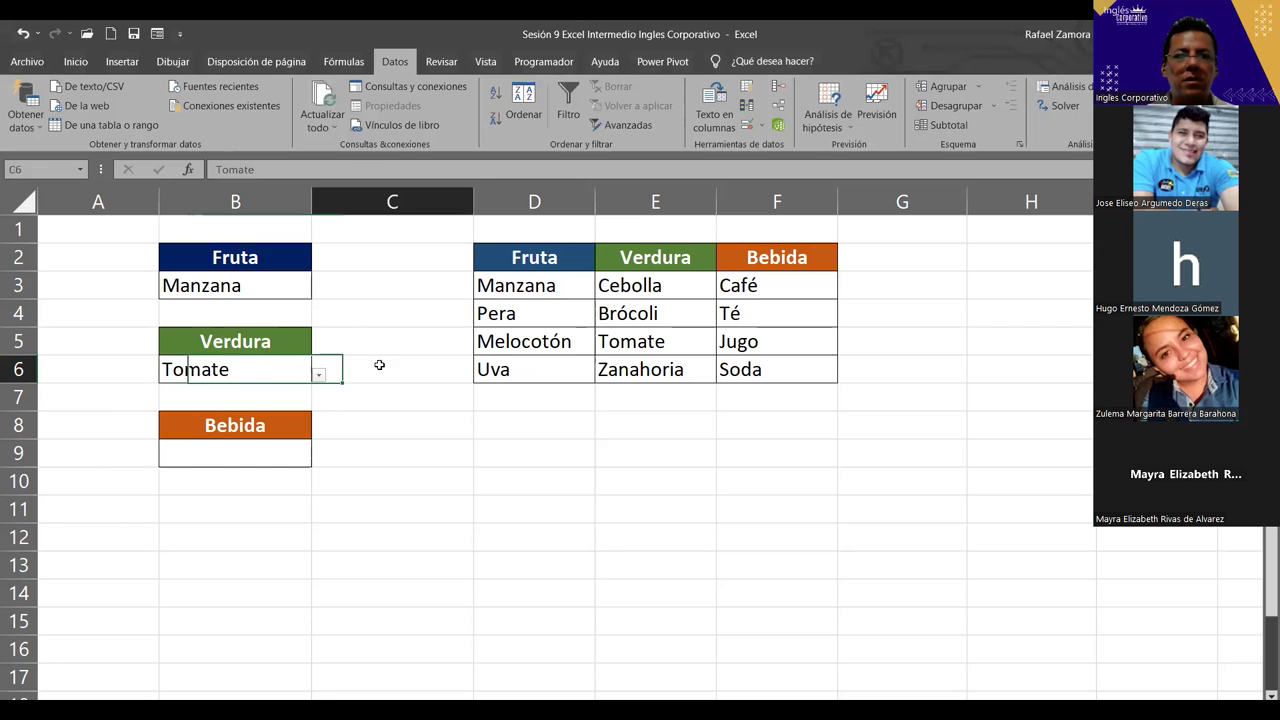
{"action": "left_click", "coordinate": [261, 363]}
{"action": "left_click", "coordinate": [285, 293]}
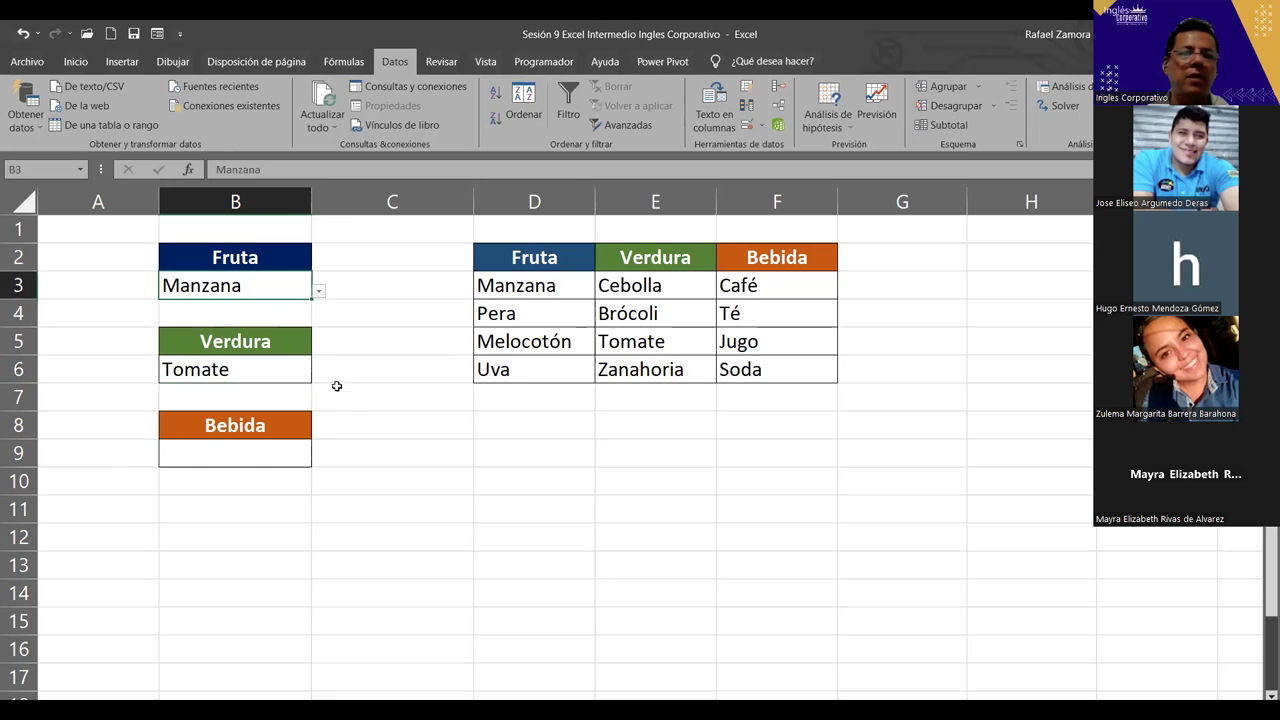
{"action": "left_click", "coordinate": [296, 450]}
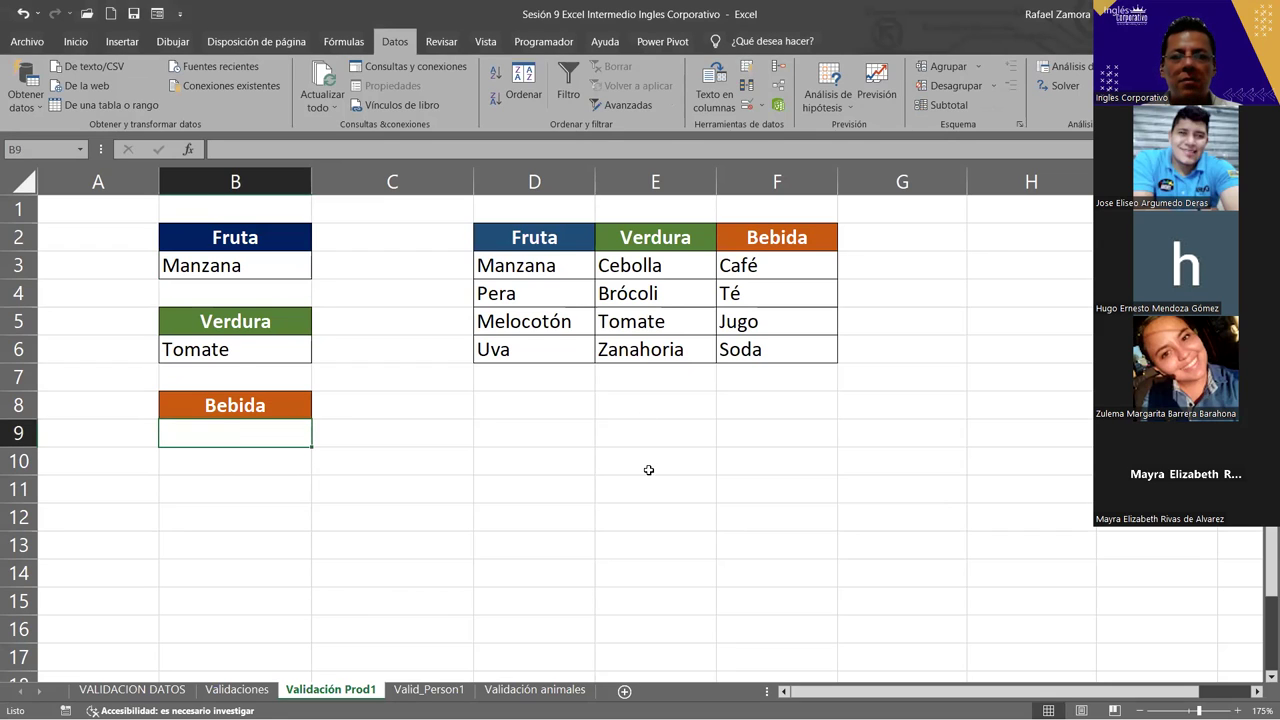
- Name the drink range F3:F6 (Café, Té, Jugo, Soda) as bebida via the Name Box
{"action": "left_click", "coordinate": [814, 291]}
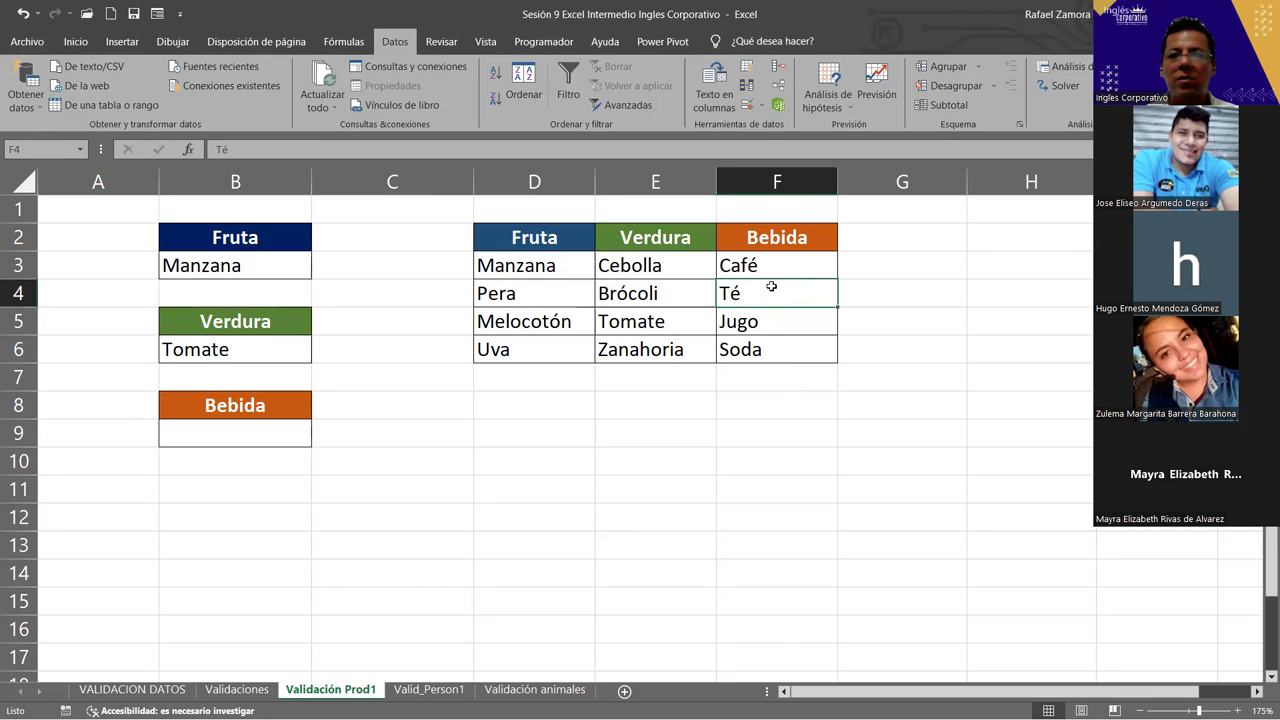
{"action": "left_click", "coordinate": [764, 260]}
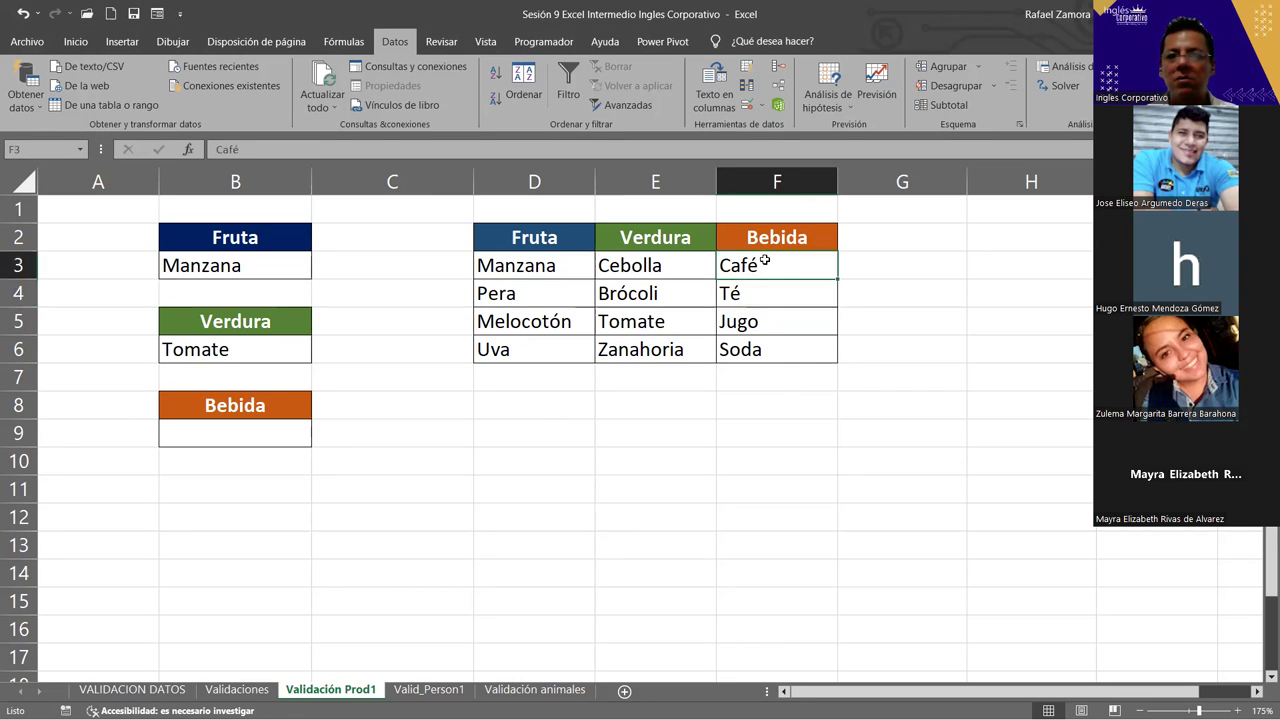
{"action": "left_click_drag", "start_coordinate": [764, 260], "coordinate": [771, 342]}
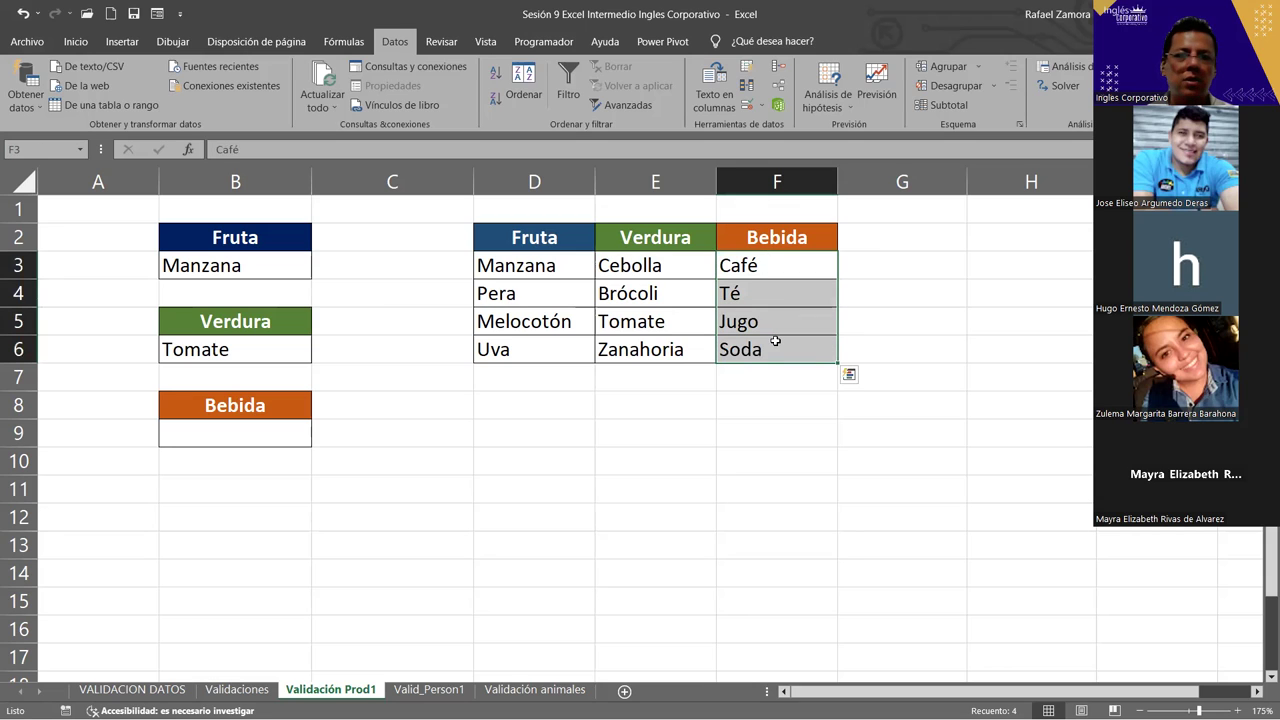
{"action": "left_click", "coordinate": [44, 148]}
{"action": "type", "text": "bebida"}
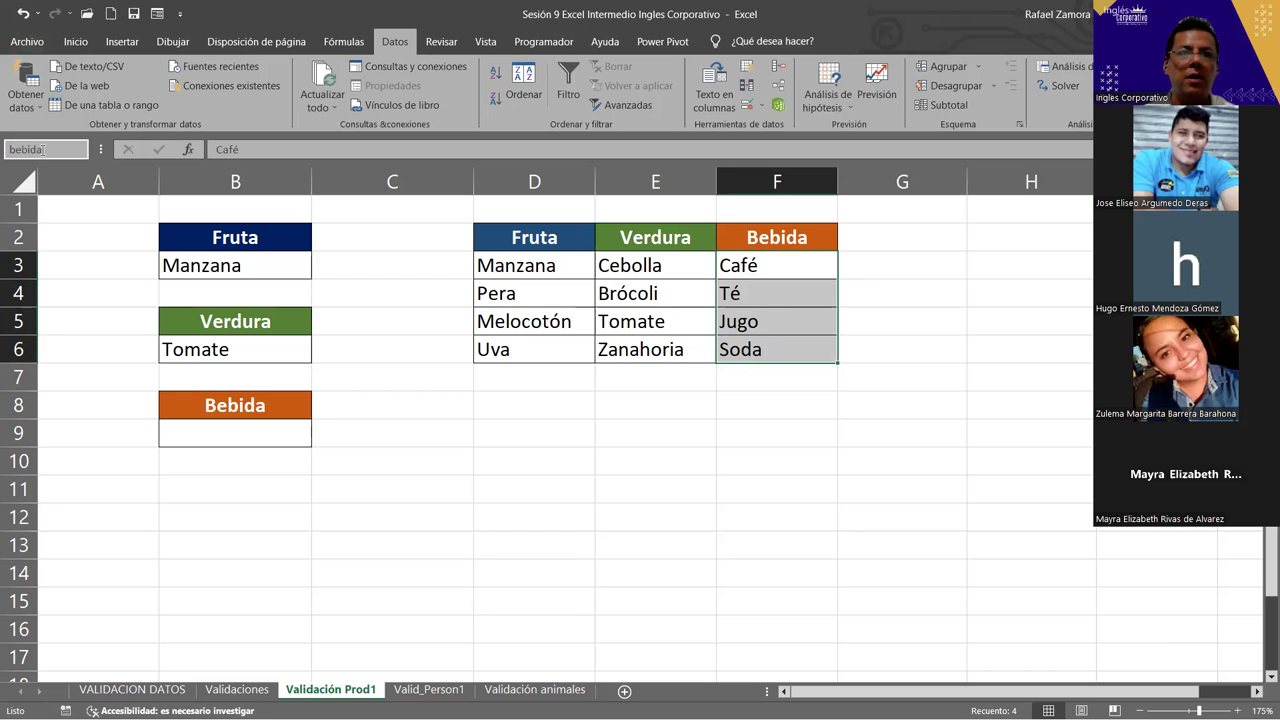
{"action": "key", "text": "Return"}
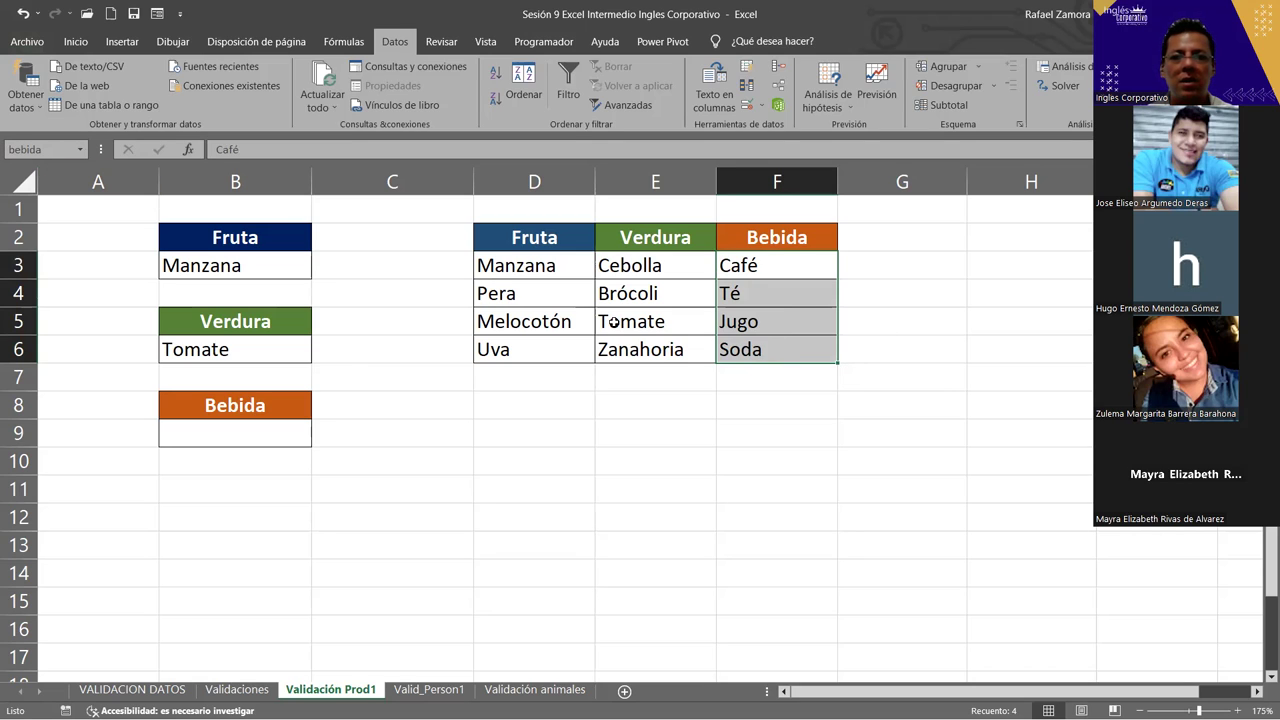
{"action": "left_click", "coordinate": [266, 438]}
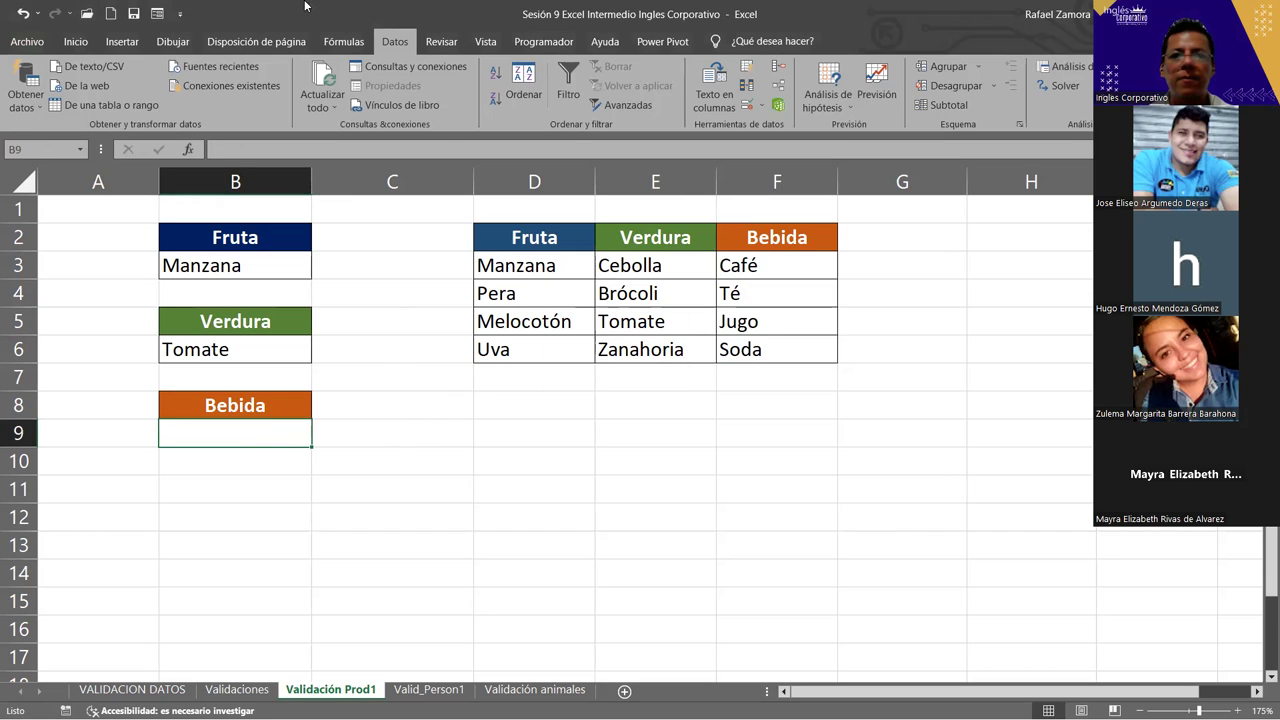
- Give B9 under Bebida a list validation with source =bebida
{"action": "left_click", "coordinate": [750, 103]}
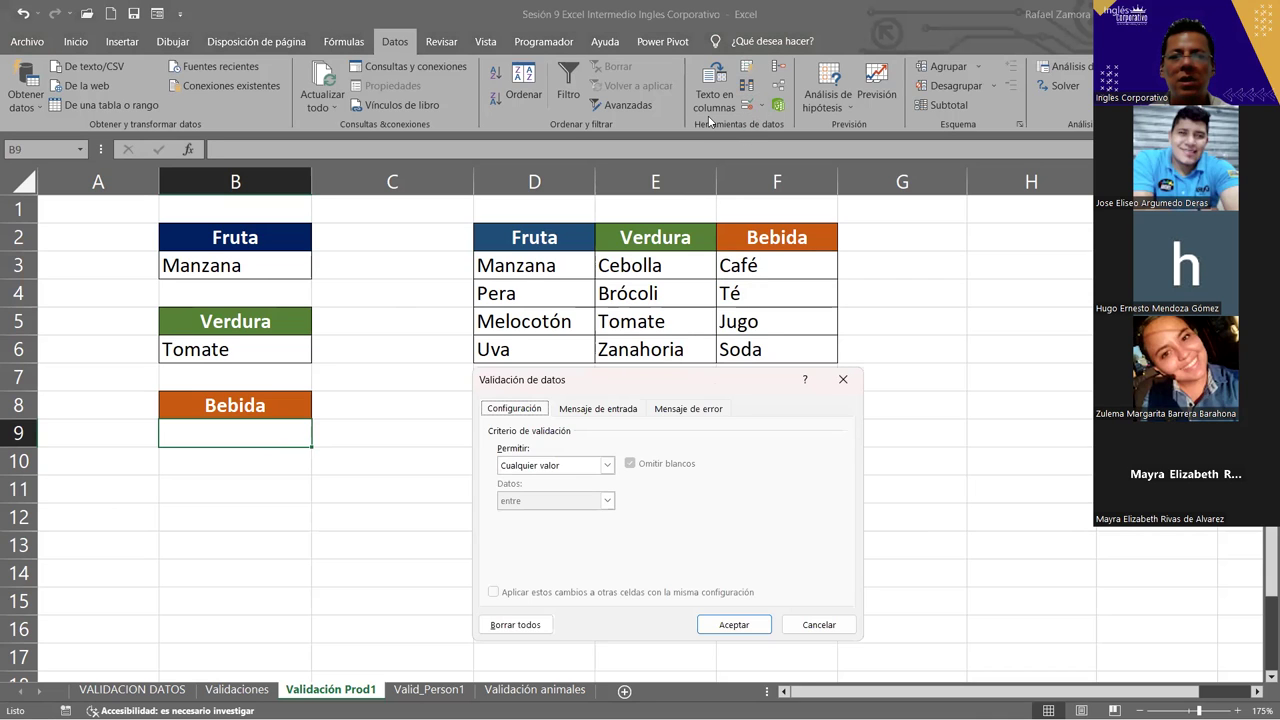
{"action": "left_click", "coordinate": [570, 190]}
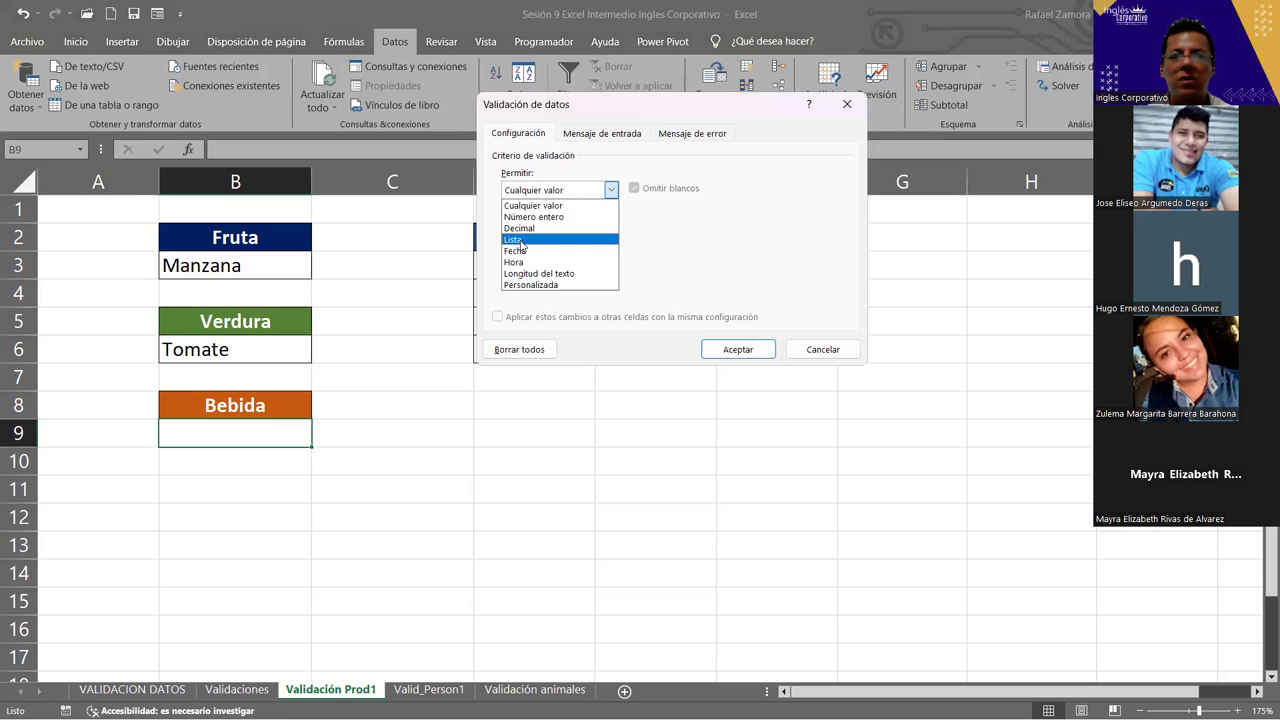
{"action": "left_click", "coordinate": [520, 243]}
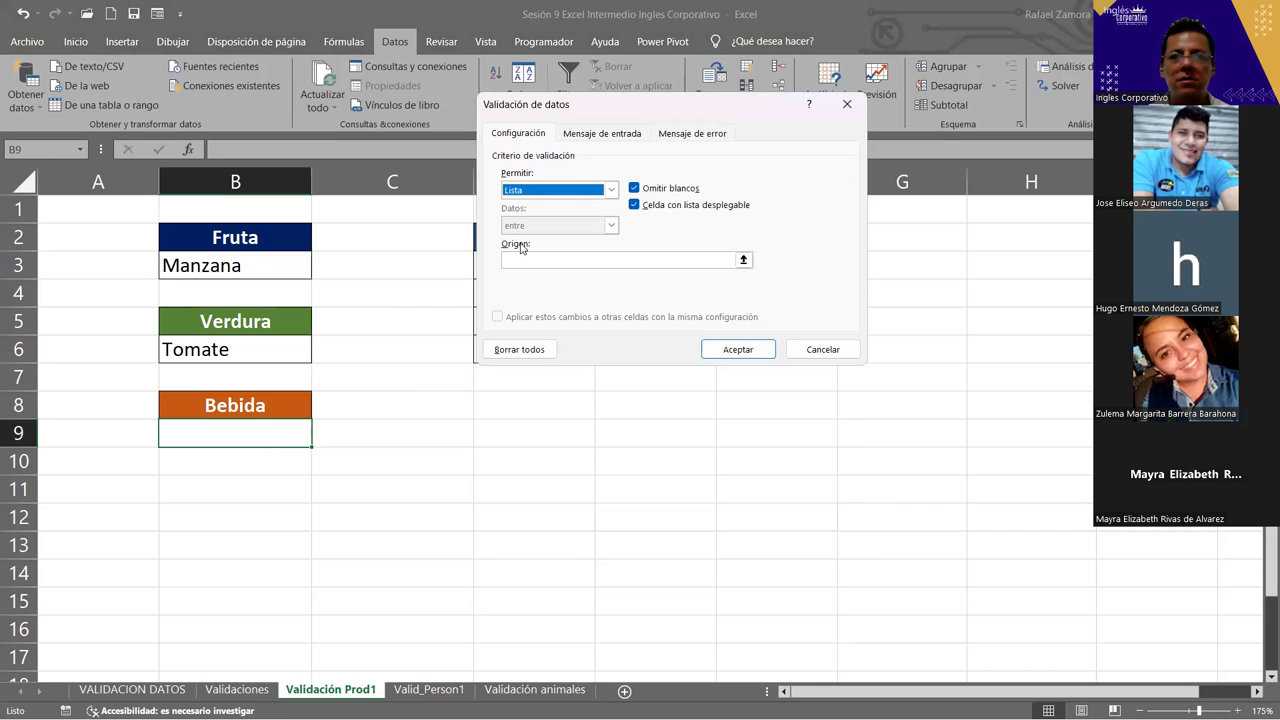
{"action": "left_click", "coordinate": [530, 260]}
{"action": "left_click_drag", "start_coordinate": [628, 114], "coordinate": [626, 385]}
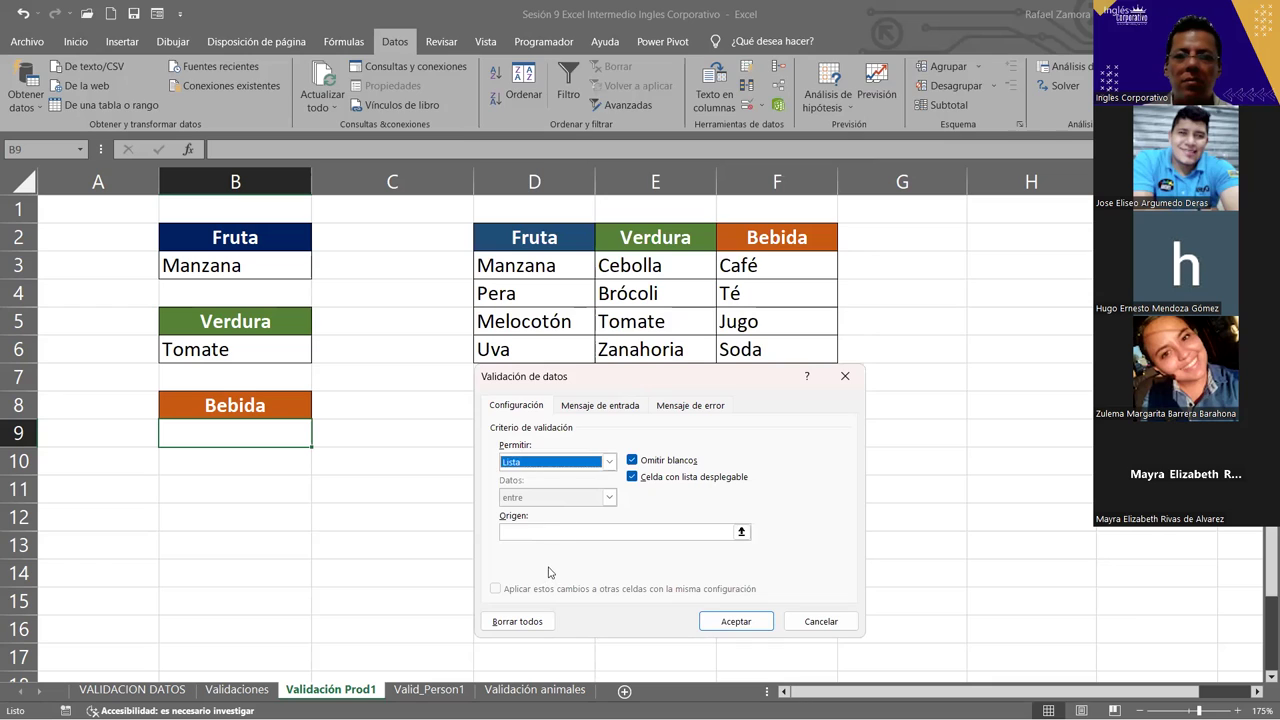
{"action": "left_click", "coordinate": [562, 533]}
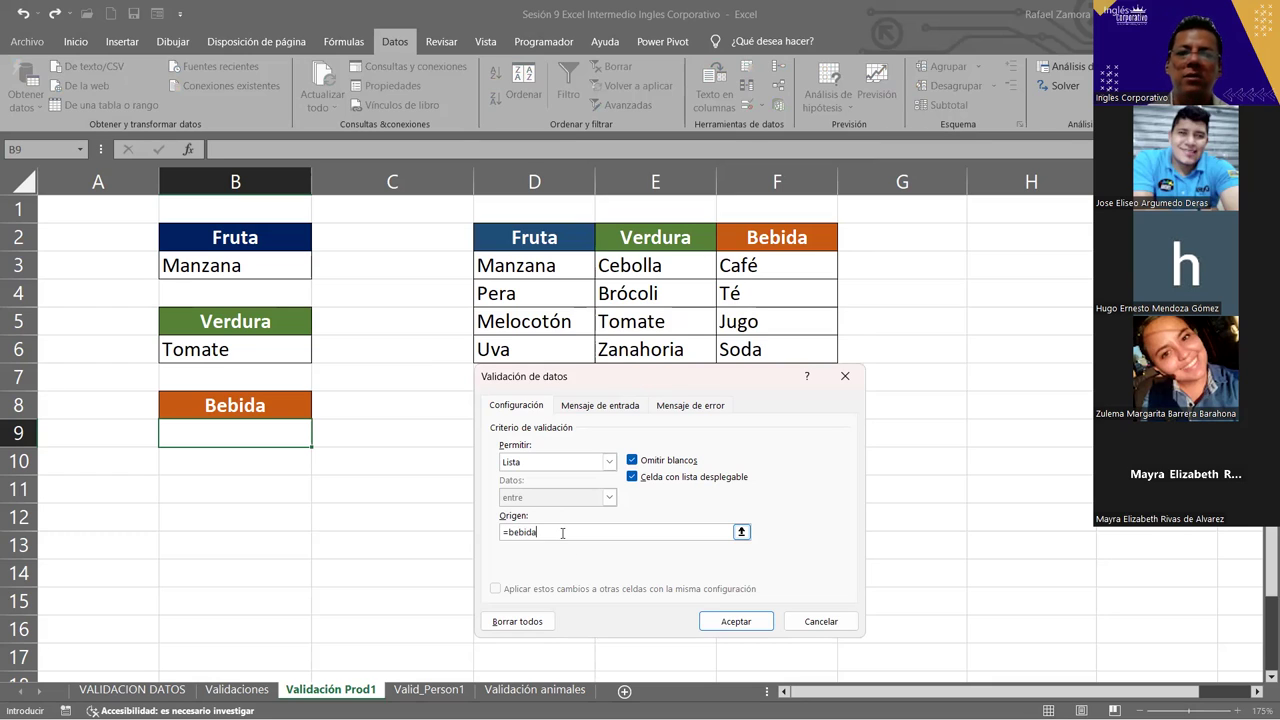
{"action": "type", "text": "=bebida"}
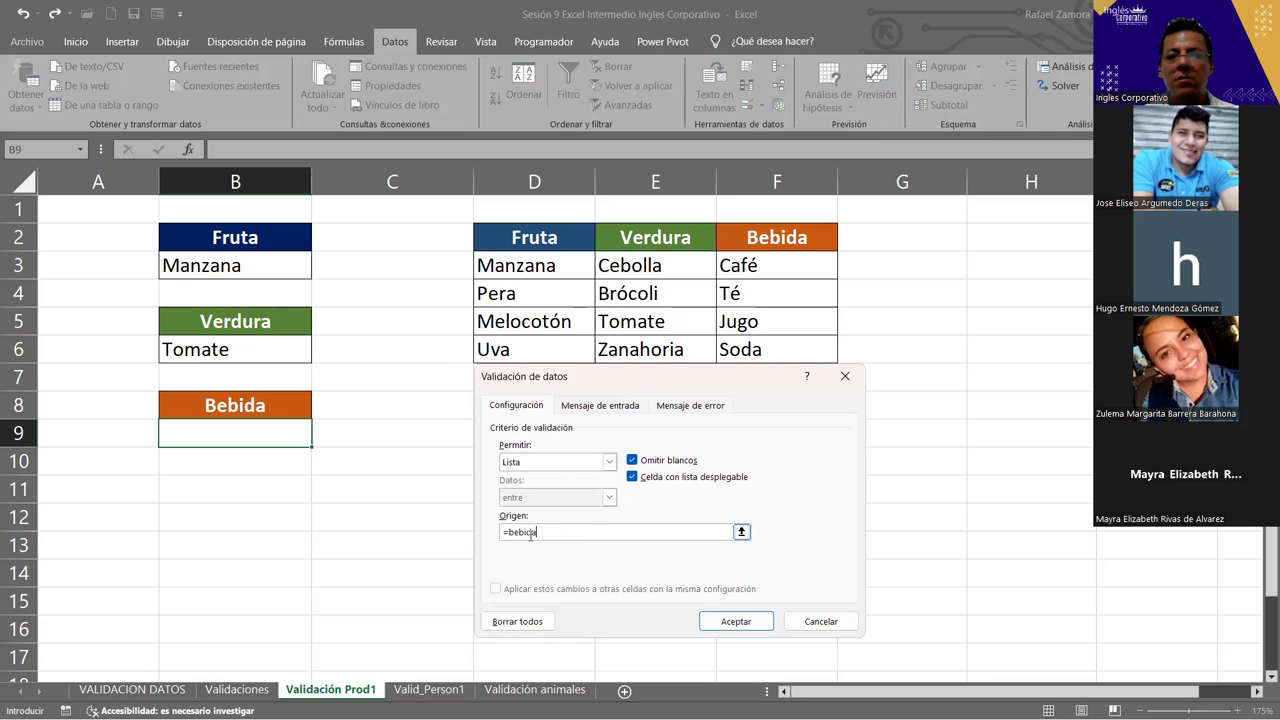
{"action": "left_click", "coordinate": [736, 621]}
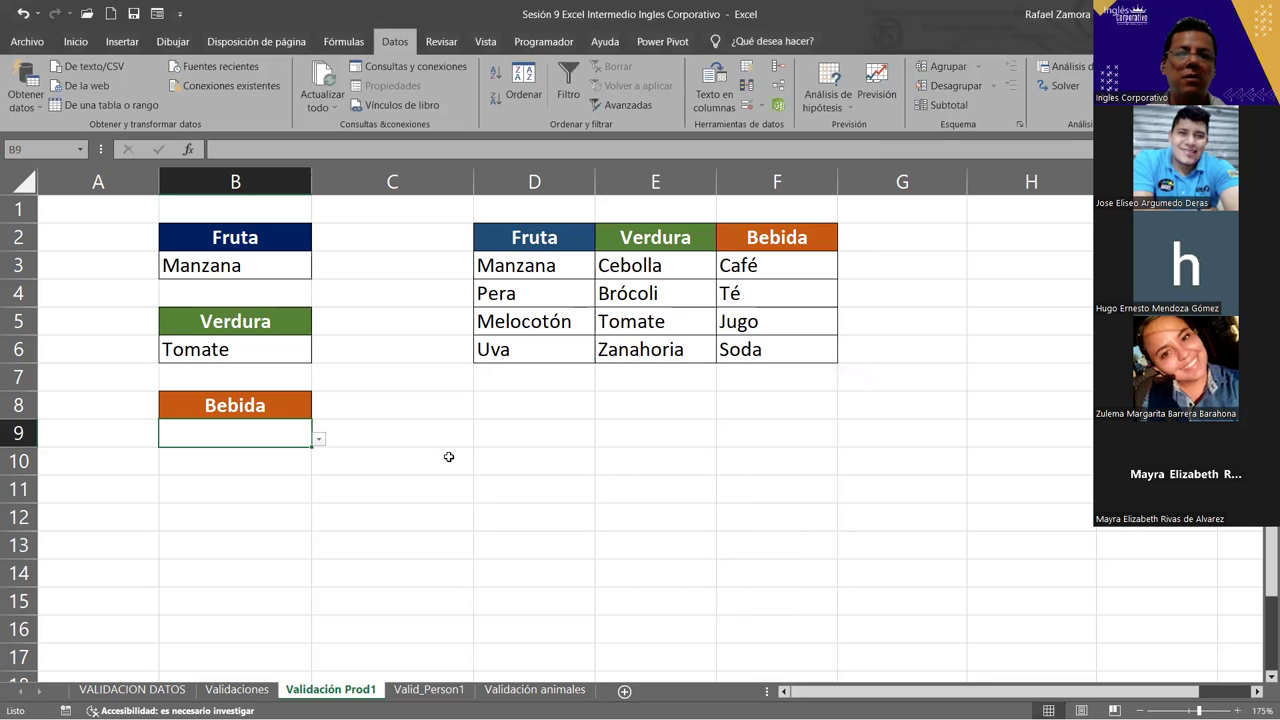
- Try Té and Soda in B9's drink dropdown, ending on Jugo
{"action": "left_click", "coordinate": [319, 439]}
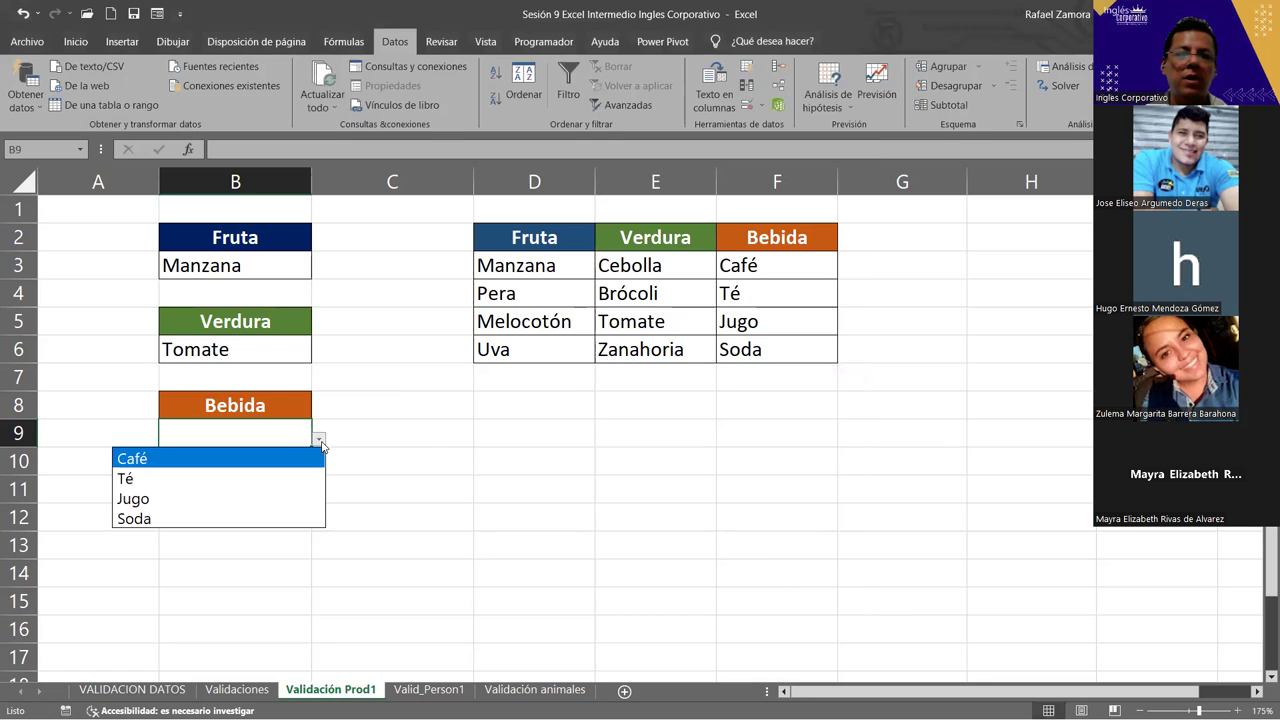
{"action": "left_click", "coordinate": [216, 480]}
{"action": "left_click", "coordinate": [318, 439]}
{"action": "left_click", "coordinate": [229, 514]}
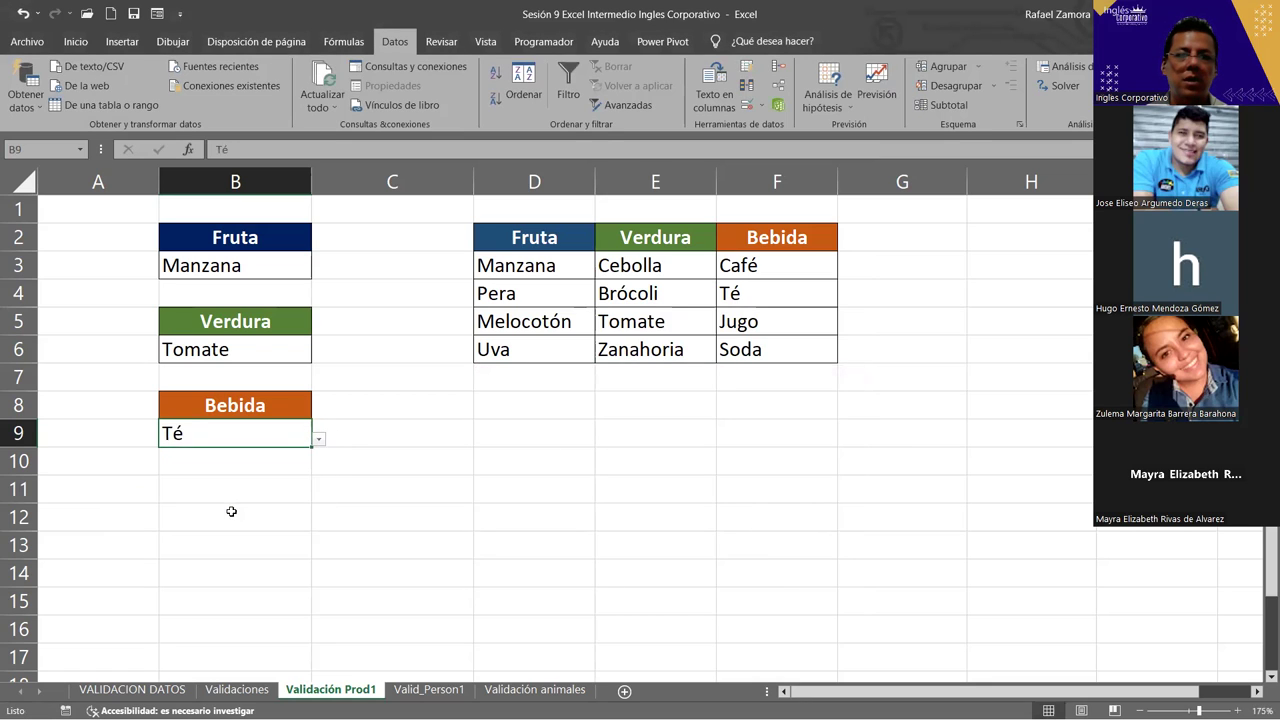
{"action": "left_click", "coordinate": [318, 439]}
{"action": "left_click", "coordinate": [226, 500]}
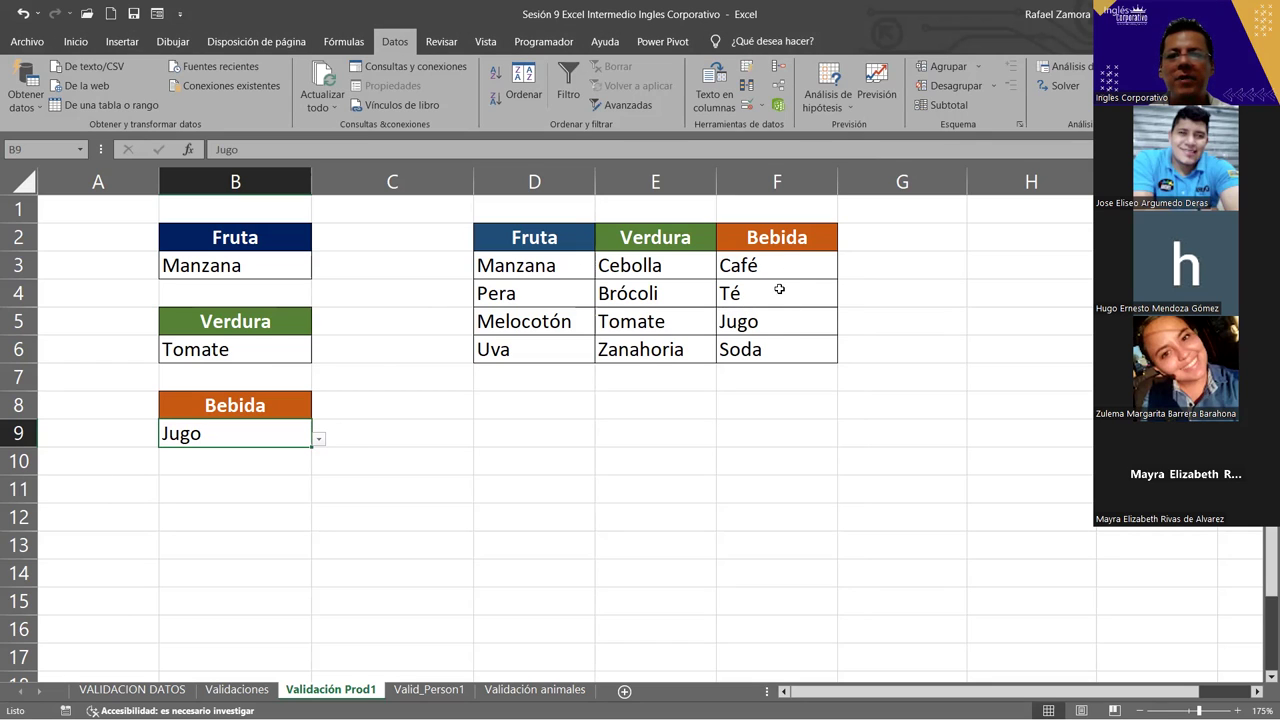
- Replace Té with Chocolate in F4 and confirm B9's dropdown now offers Chocolate
{"action": "left_click", "coordinate": [786, 299]}
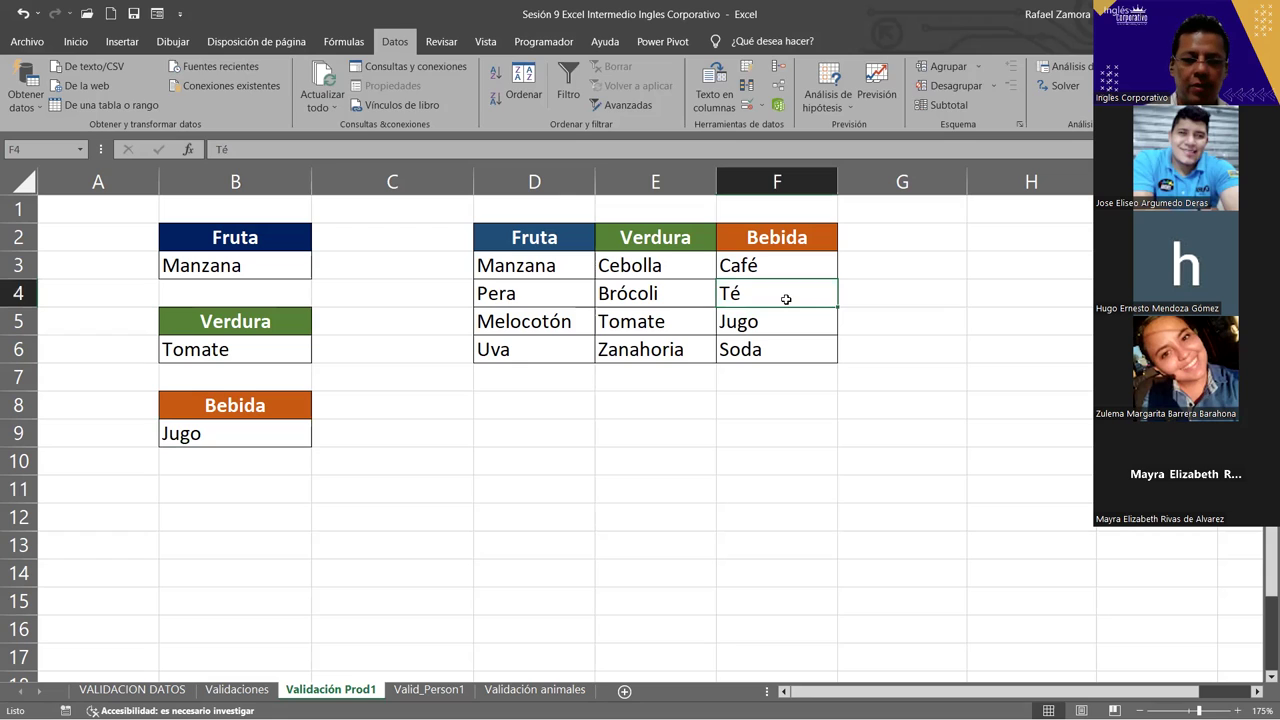
{"action": "type", "text": "Chocolate"}
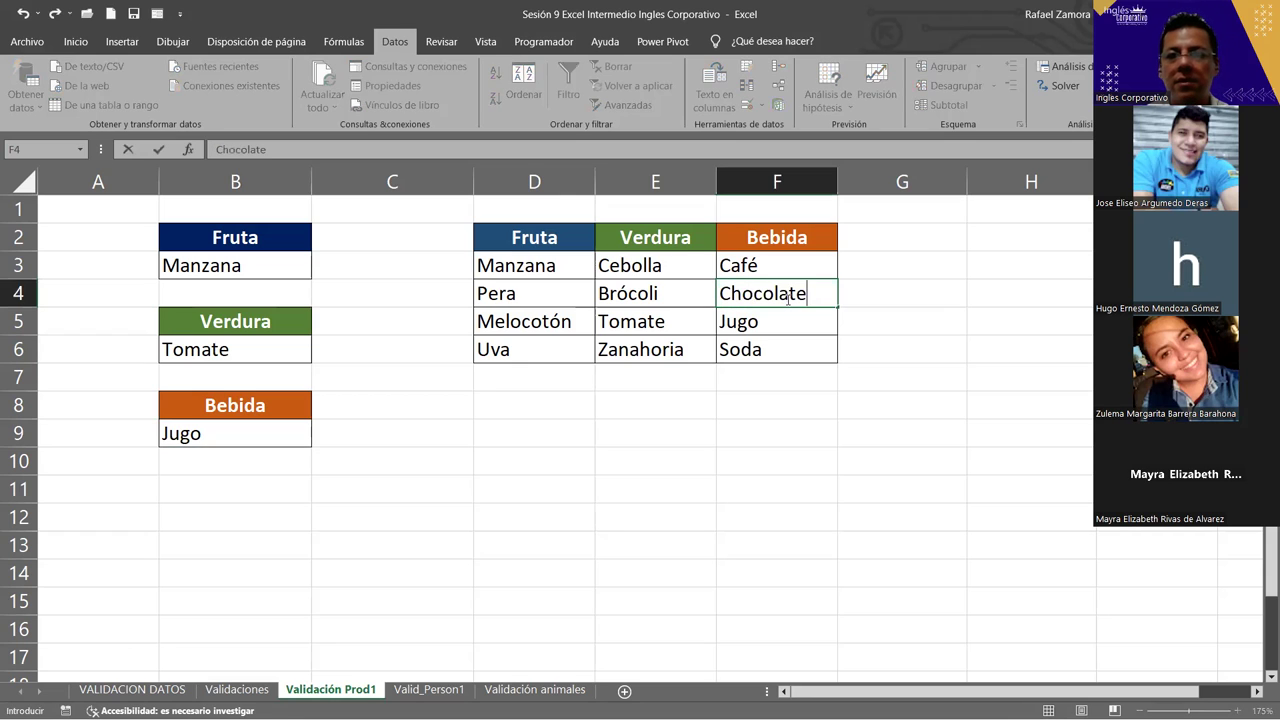
{"action": "key", "text": "Return"}
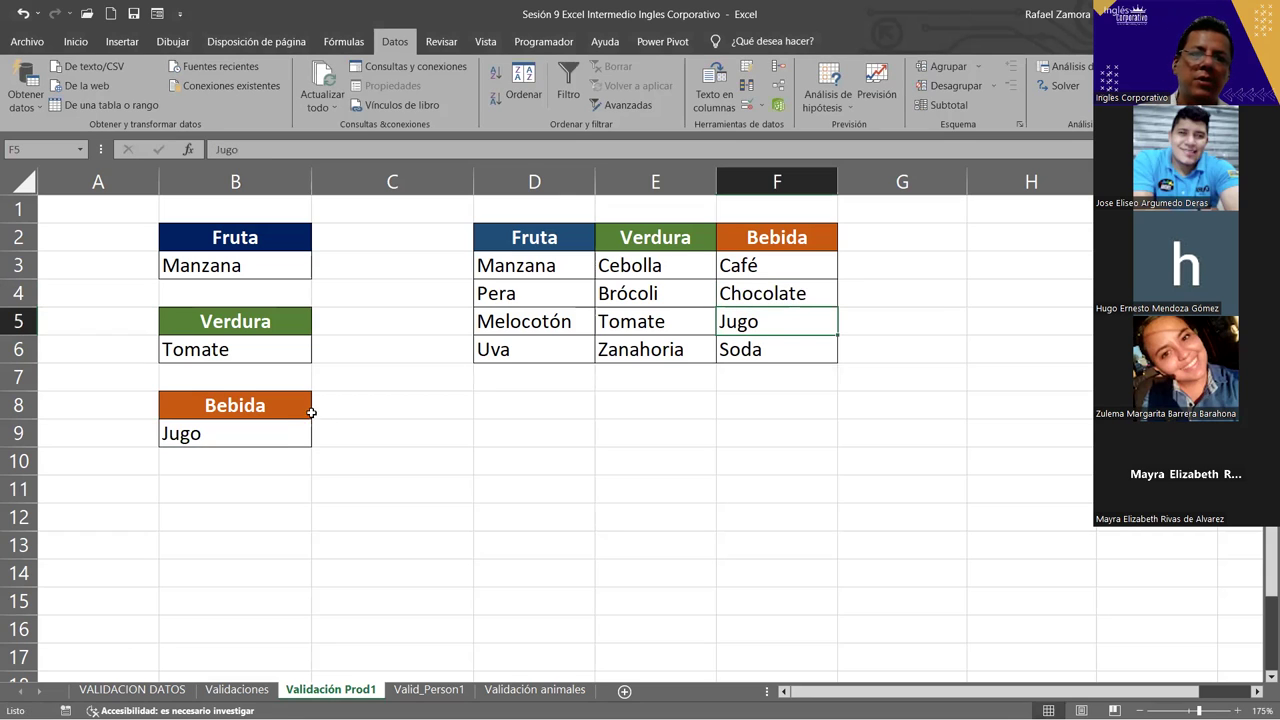
{"action": "left_click", "coordinate": [300, 433]}
{"action": "left_click", "coordinate": [318, 439]}
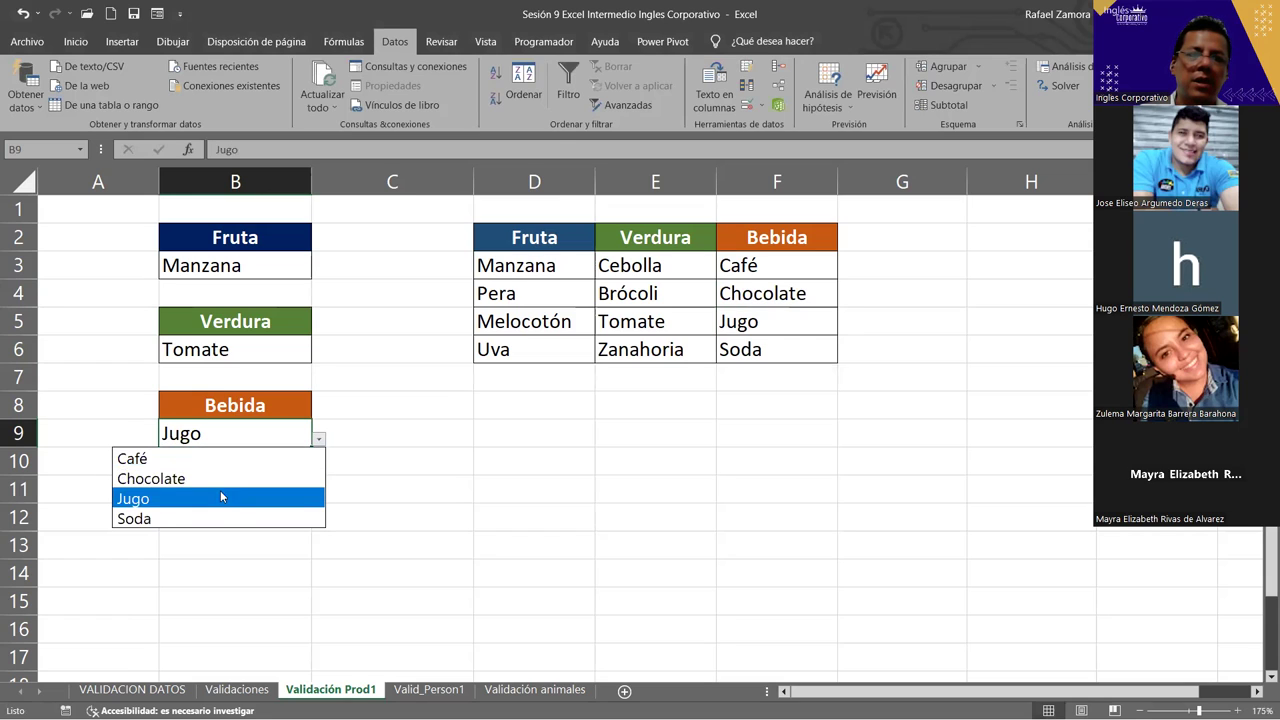
{"action": "left_click", "coordinate": [222, 478]}
{"action": "left_click", "coordinate": [318, 439]}
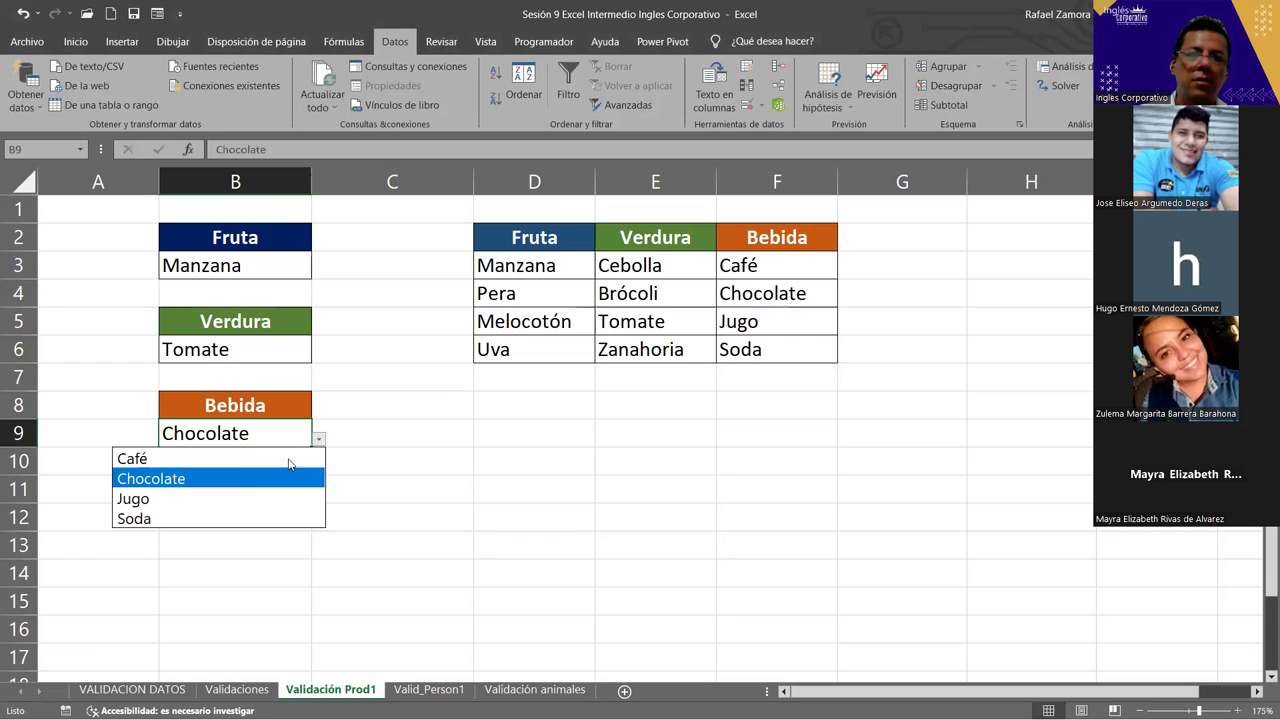
{"action": "left_click", "coordinate": [232, 498]}
- Replace Brócoli with Chile verde in E4 and pick Chile verde in B6
{"action": "left_click", "coordinate": [680, 264]}
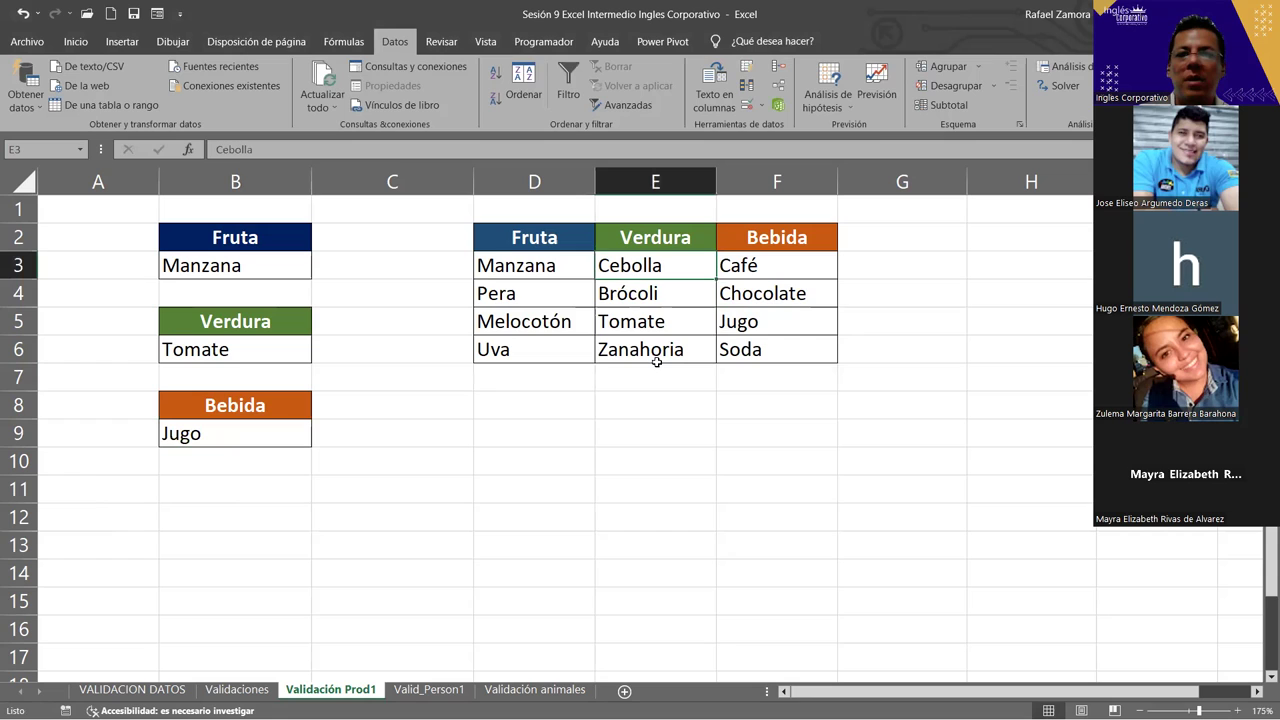
{"action": "left_click", "coordinate": [665, 297]}
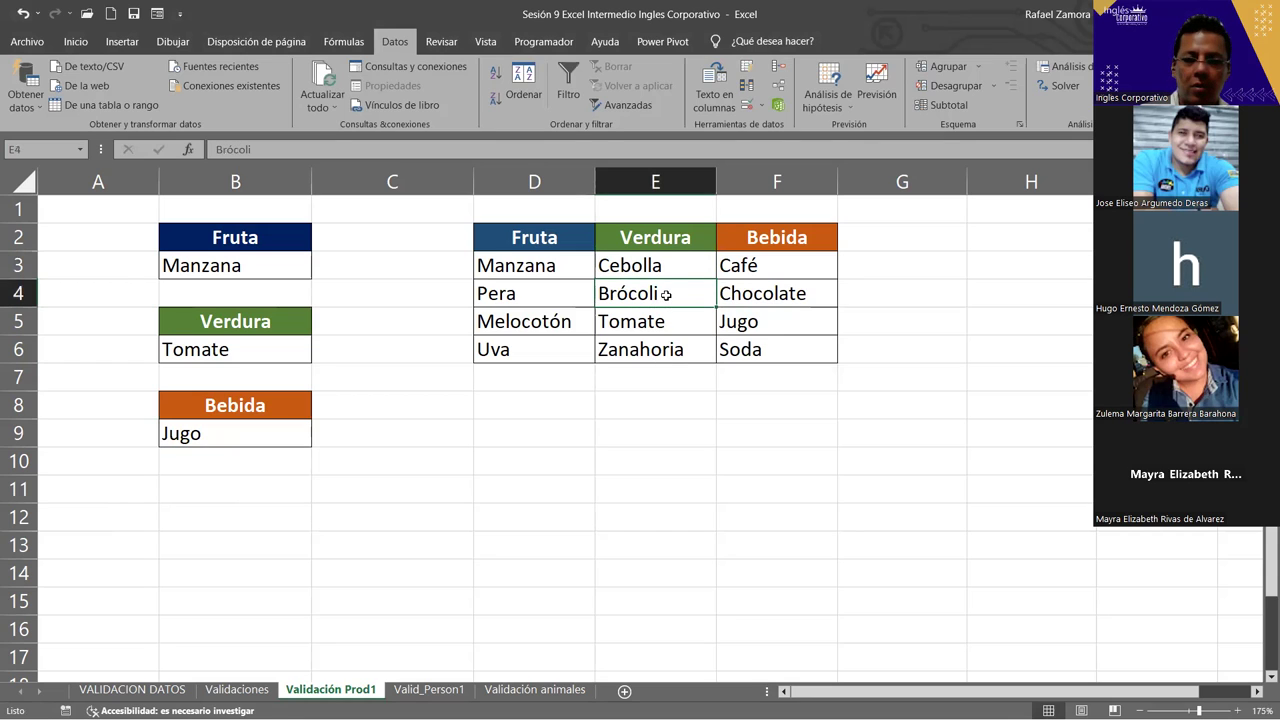
{"action": "type", "text": "Chile verde"}
{"action": "key", "text": "Return"}
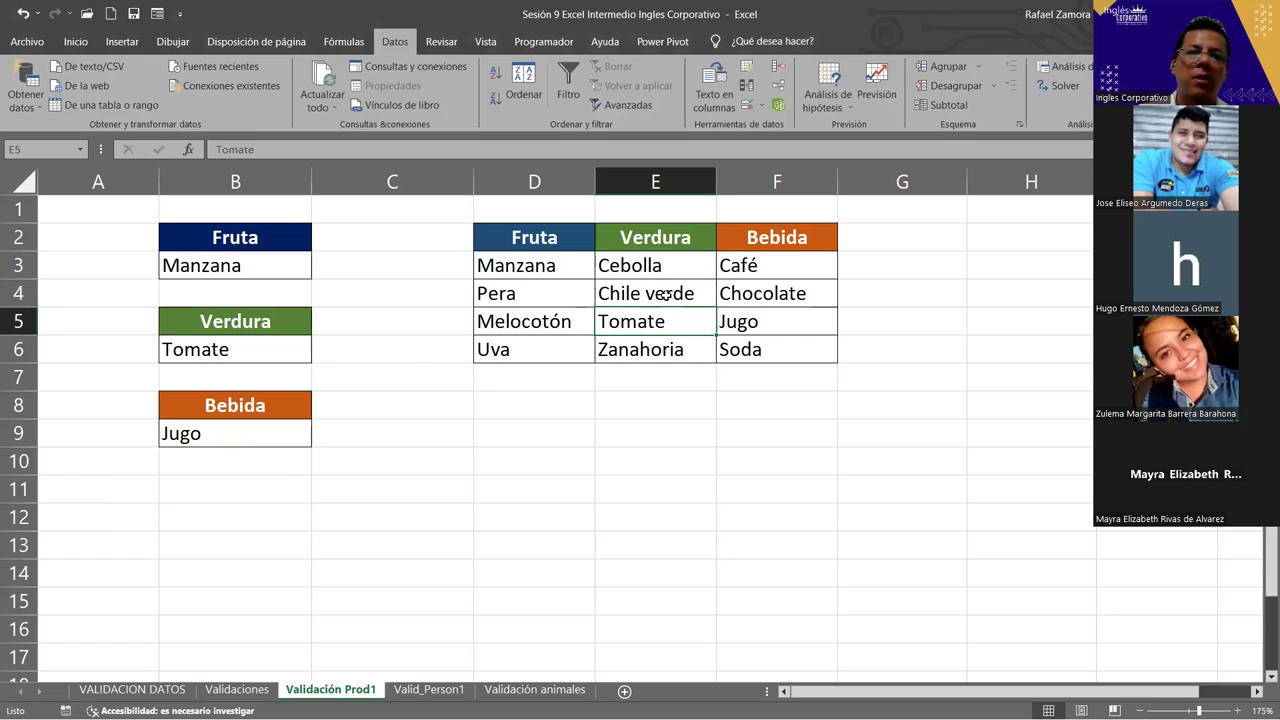
{"action": "left_click", "coordinate": [278, 352]}
{"action": "left_click", "coordinate": [318, 356]}
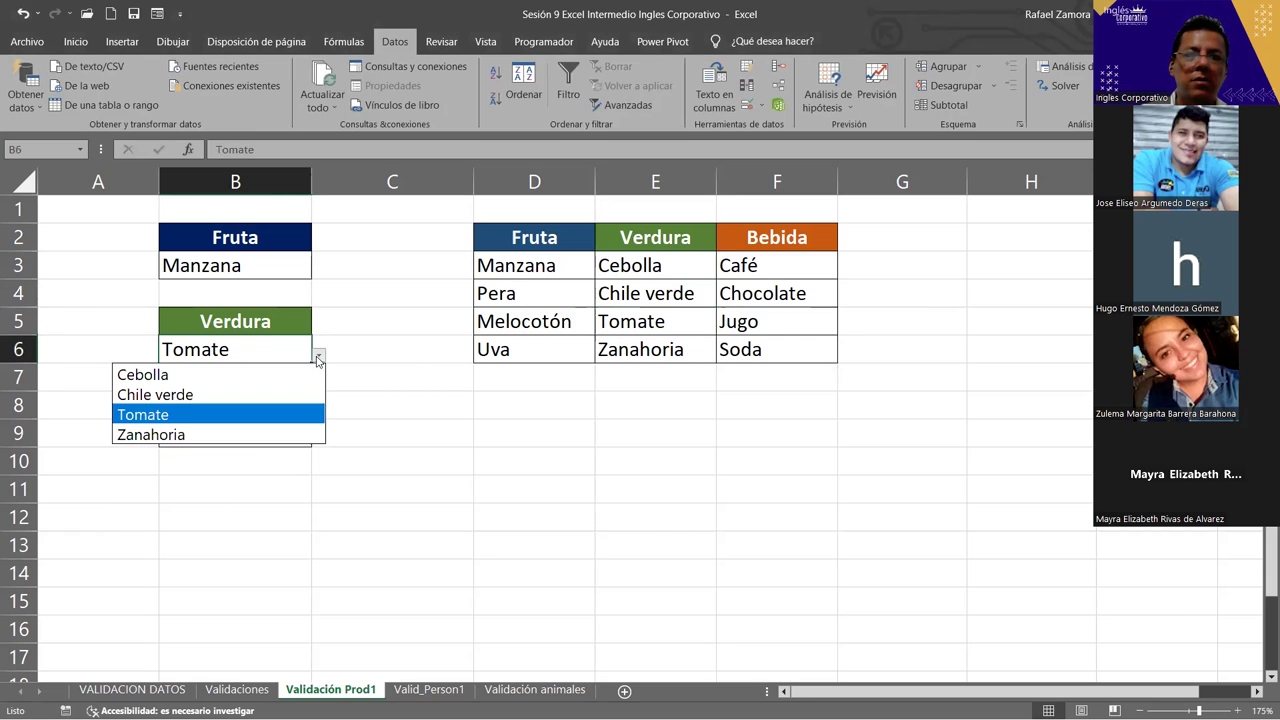
{"action": "left_click", "coordinate": [229, 396]}
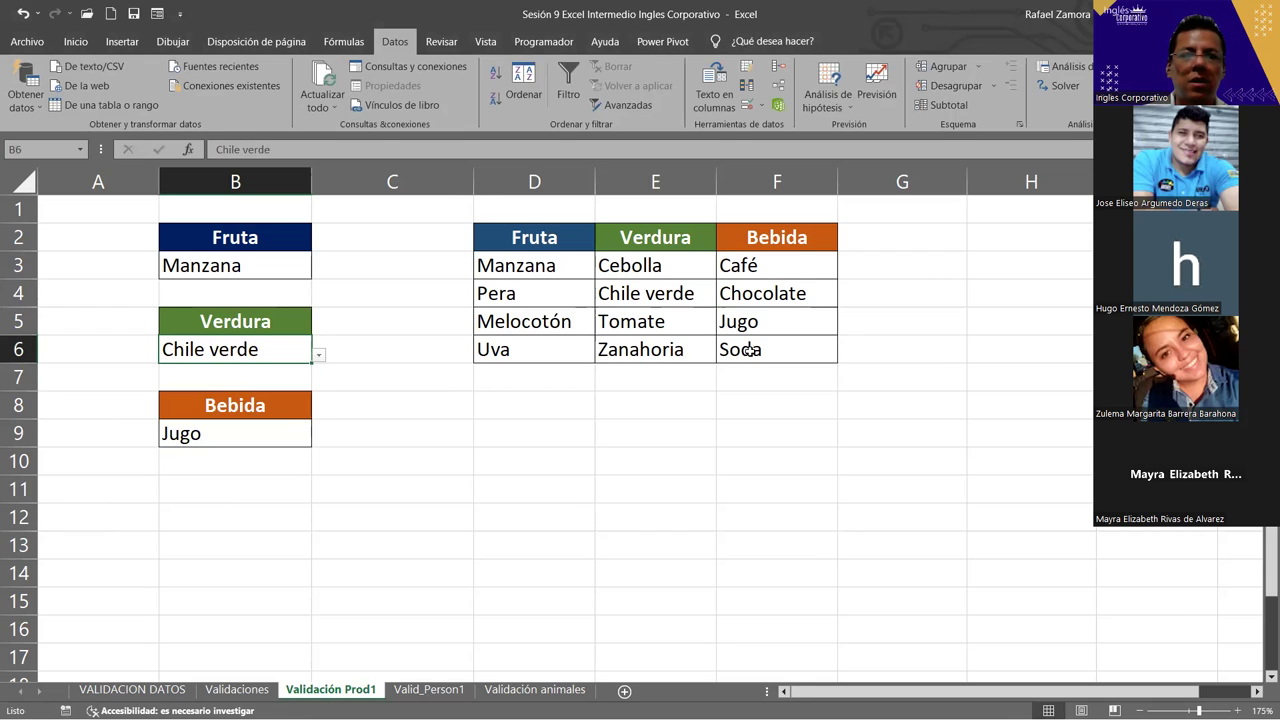
{"action": "left_click", "coordinate": [263, 266]}
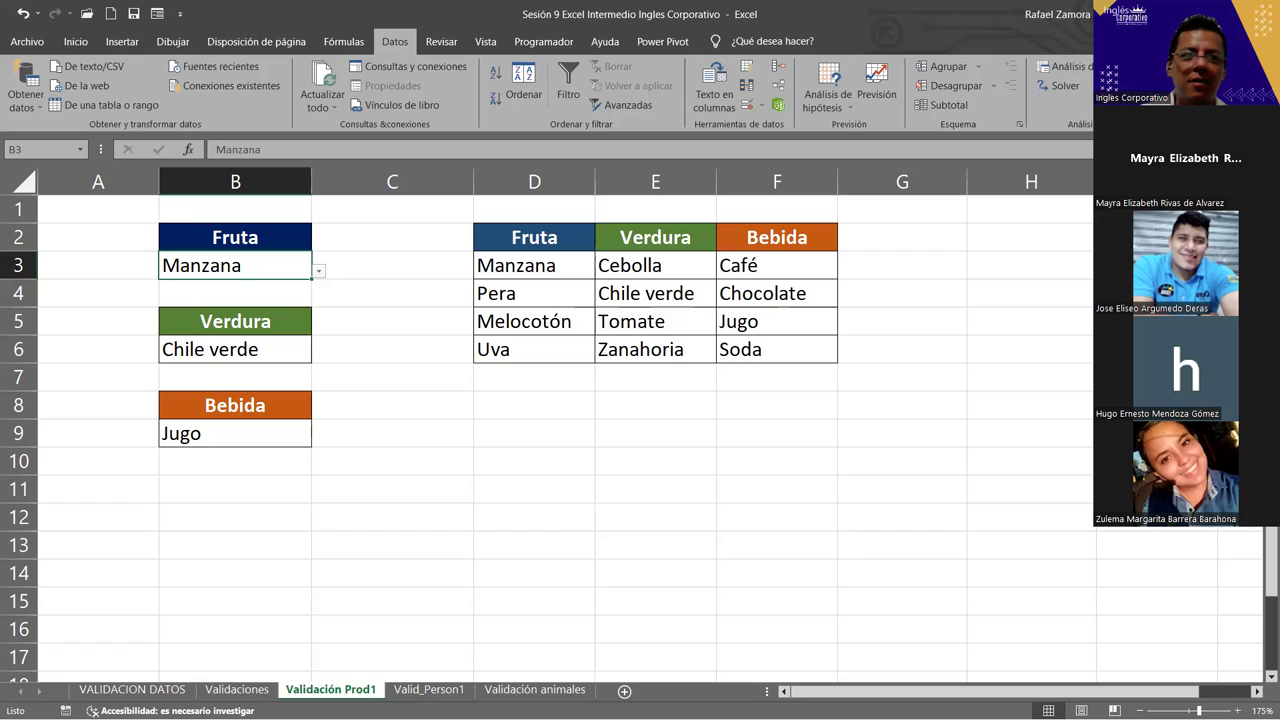
- Check B3's fruit dropdown and leave Manzana selected
{"action": "left_click", "coordinate": [318, 272]}
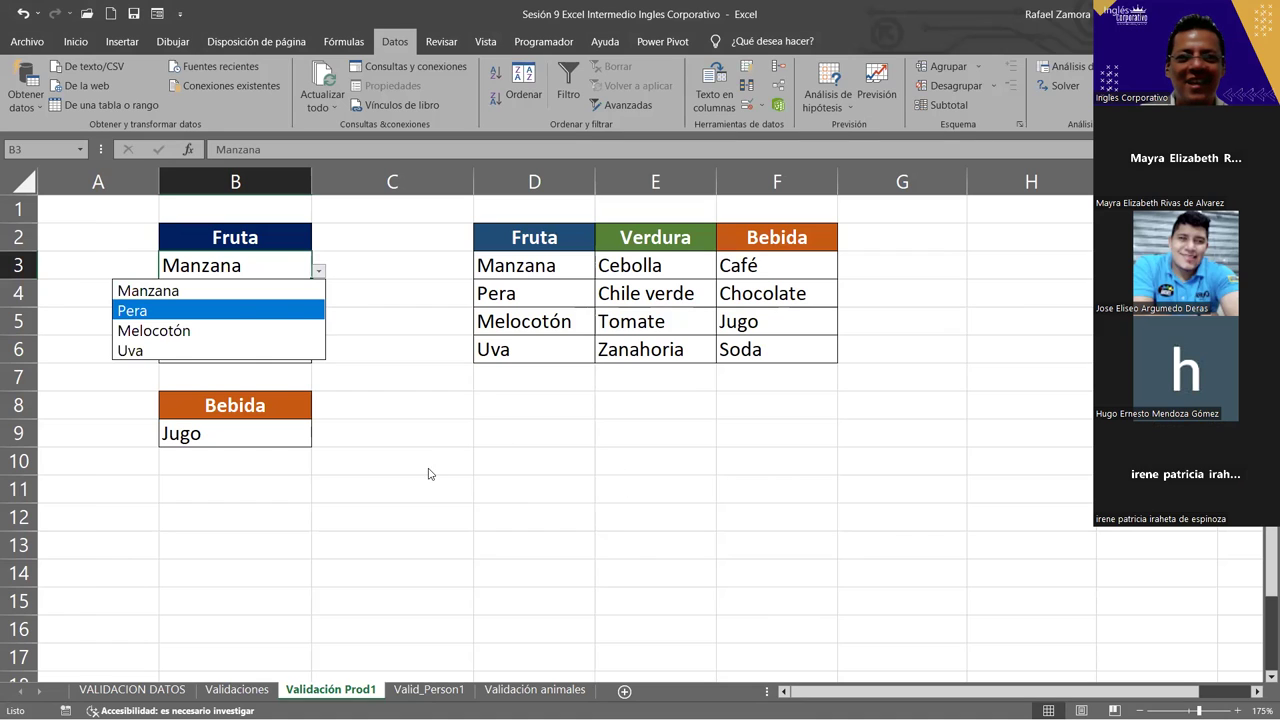
{"action": "key", "text": "Escape"}
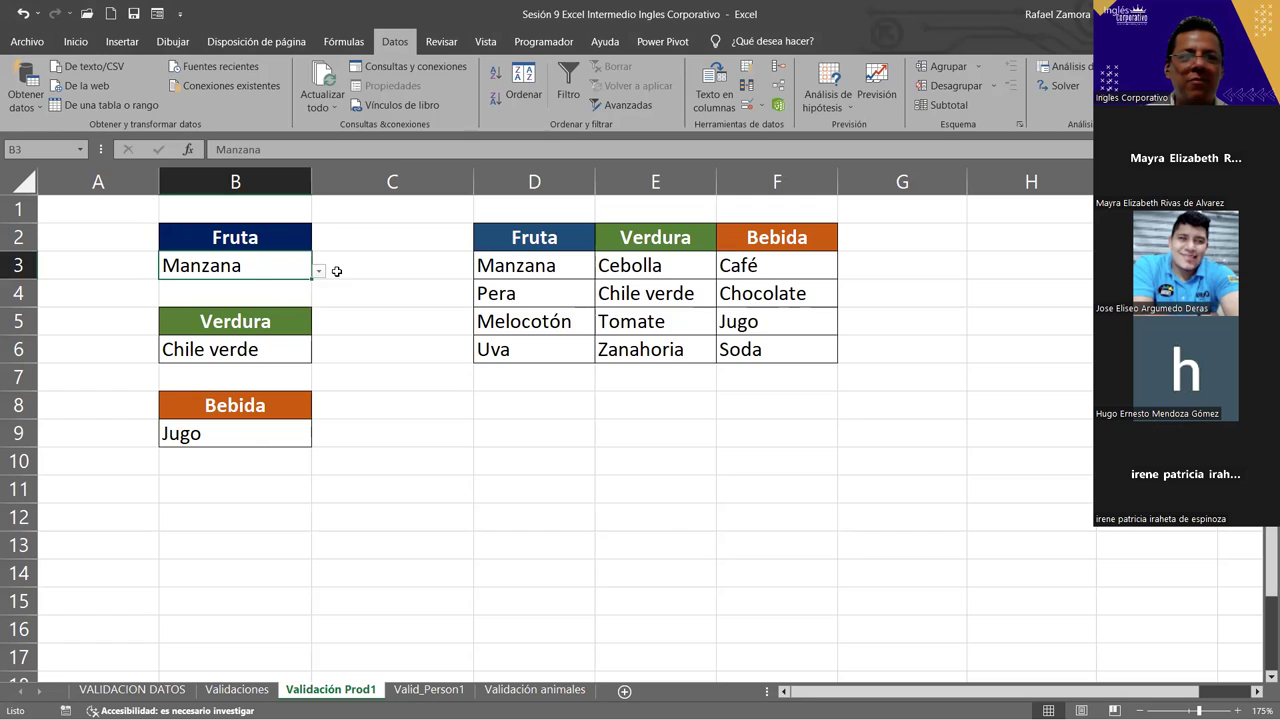
{"action": "left_click", "coordinate": [320, 271]}
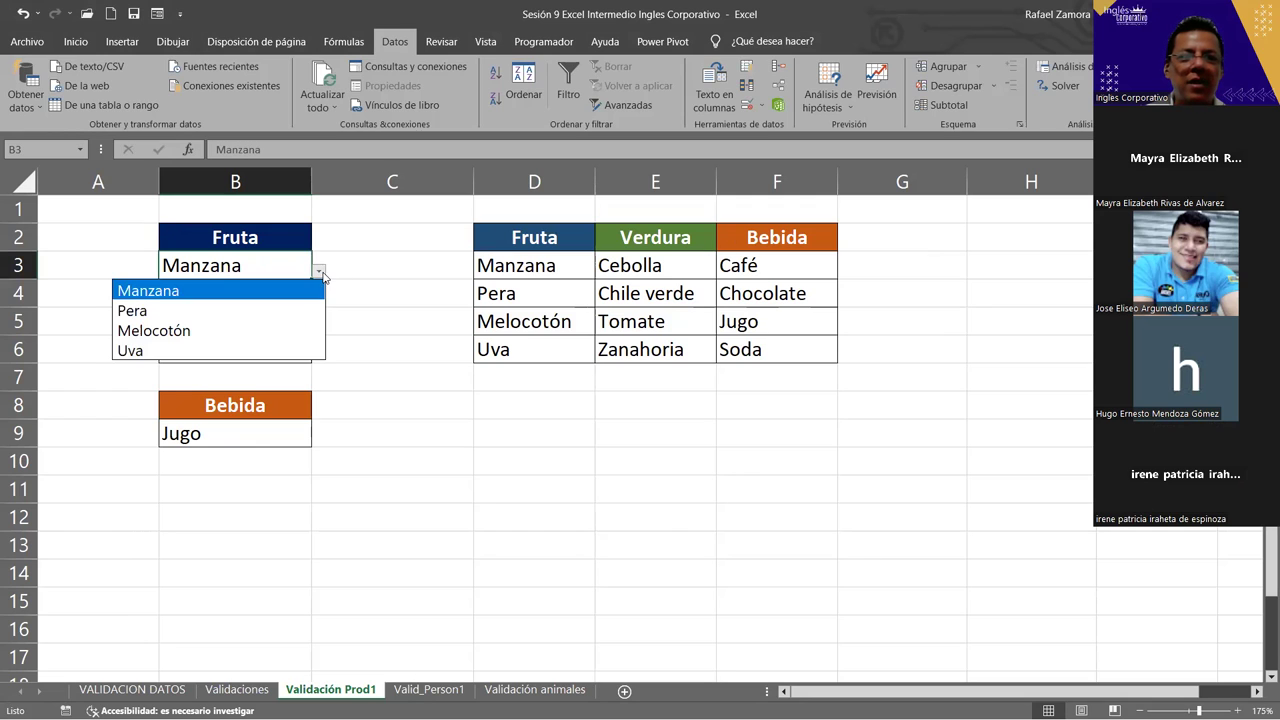
{"action": "left_click", "coordinate": [562, 296]}
- Replace Pera in D4 of the Fruta table with Fresa
{"action": "left_click", "coordinate": [560, 294]}
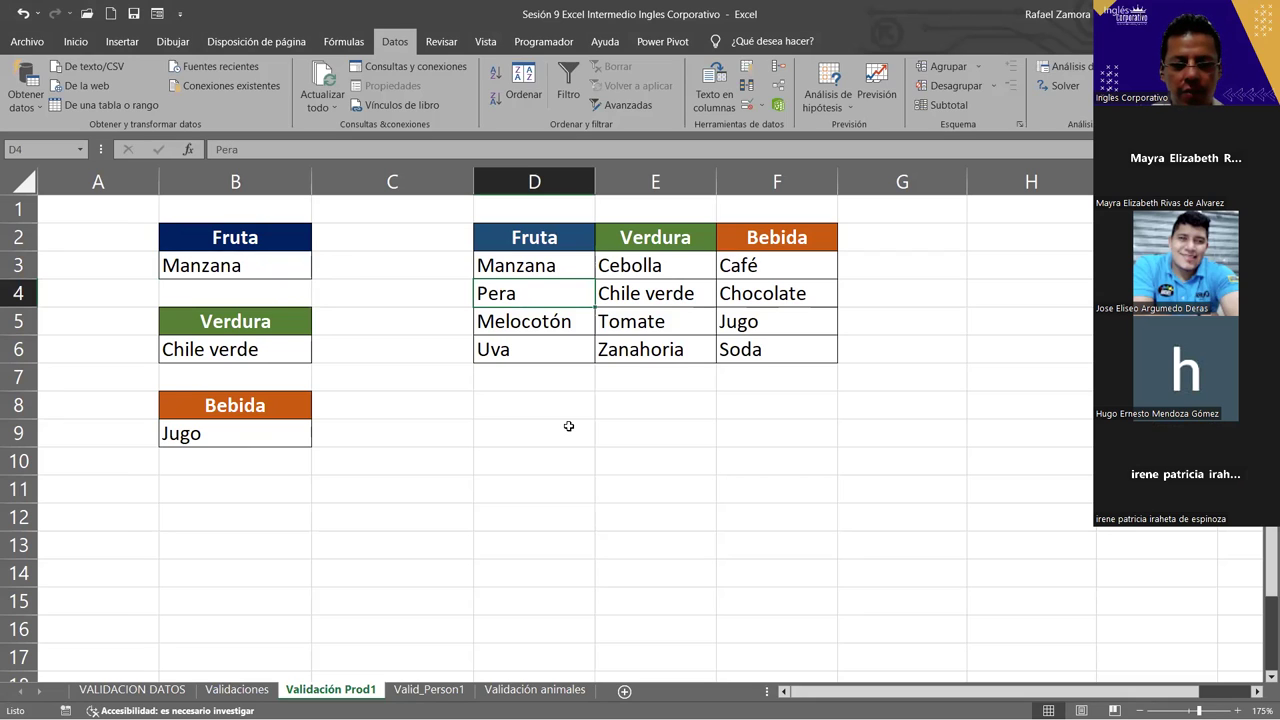
{"action": "type", "text": "Fresa"}
{"action": "key", "text": "Return"}
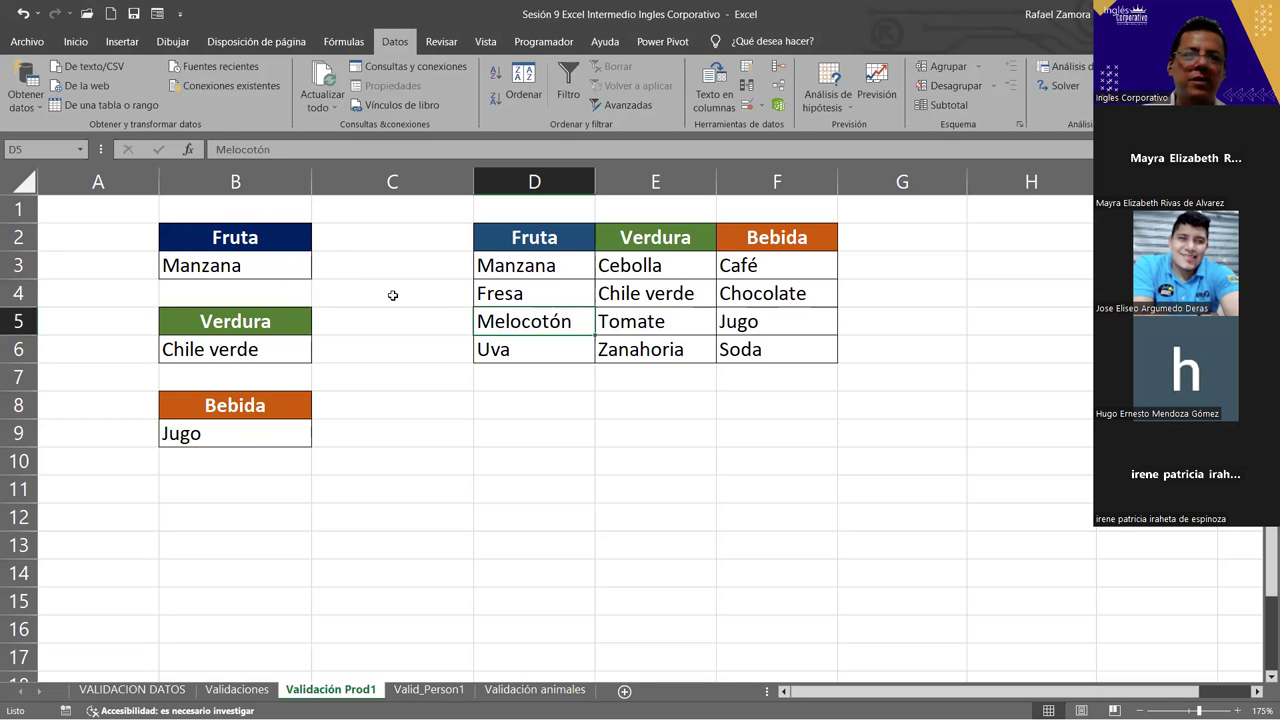
- Reopen B3's fruit list to see whether it shows Fresa, keeping Manzana selected
{"action": "left_click", "coordinate": [282, 266]}
{"action": "left_click", "coordinate": [318, 271]}
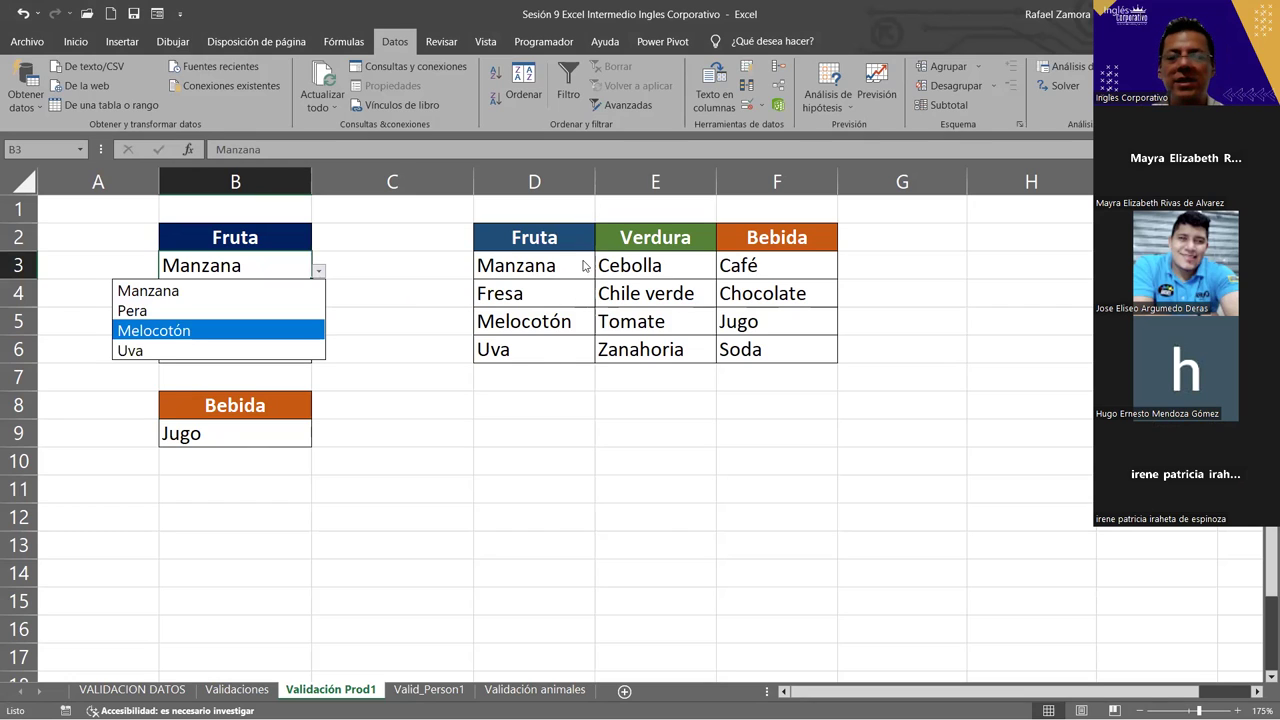
{"action": "left_click", "coordinate": [340, 316]}
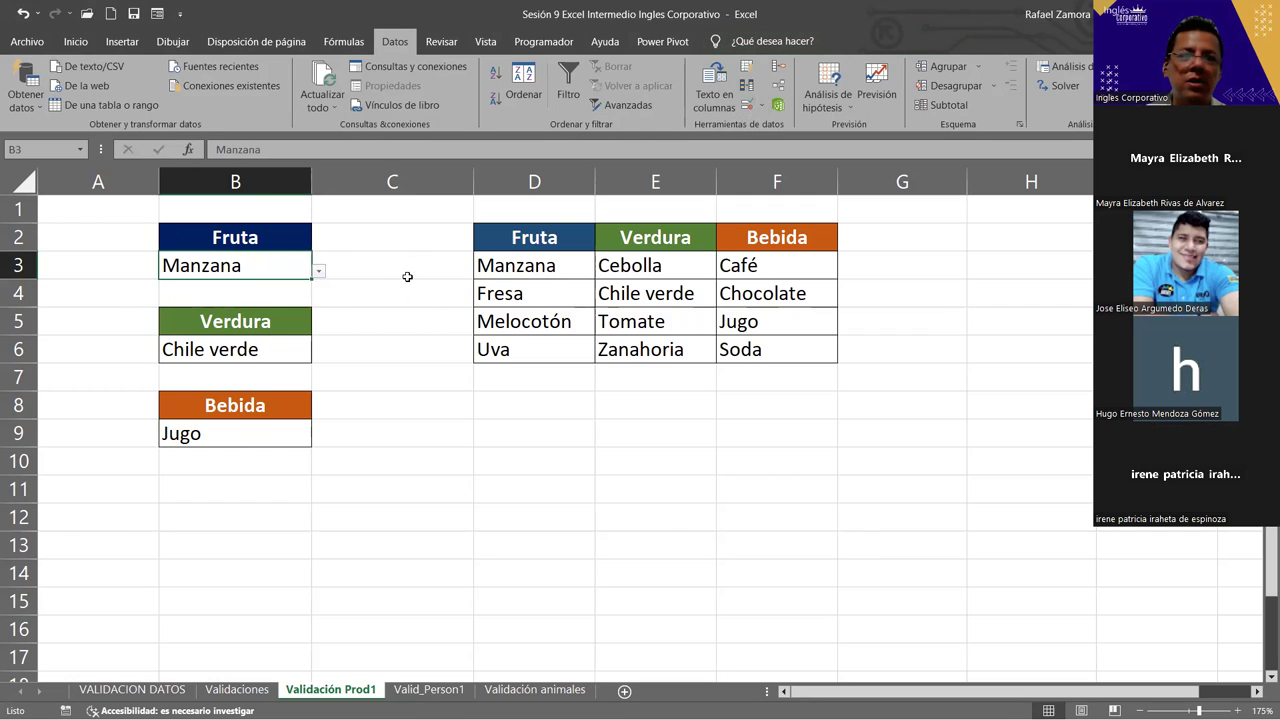
{"action": "left_click", "coordinate": [495, 295]}
{"action": "left_click", "coordinate": [286, 268]}
{"action": "left_click", "coordinate": [322, 278]}
{"action": "left_click", "coordinate": [305, 270]}
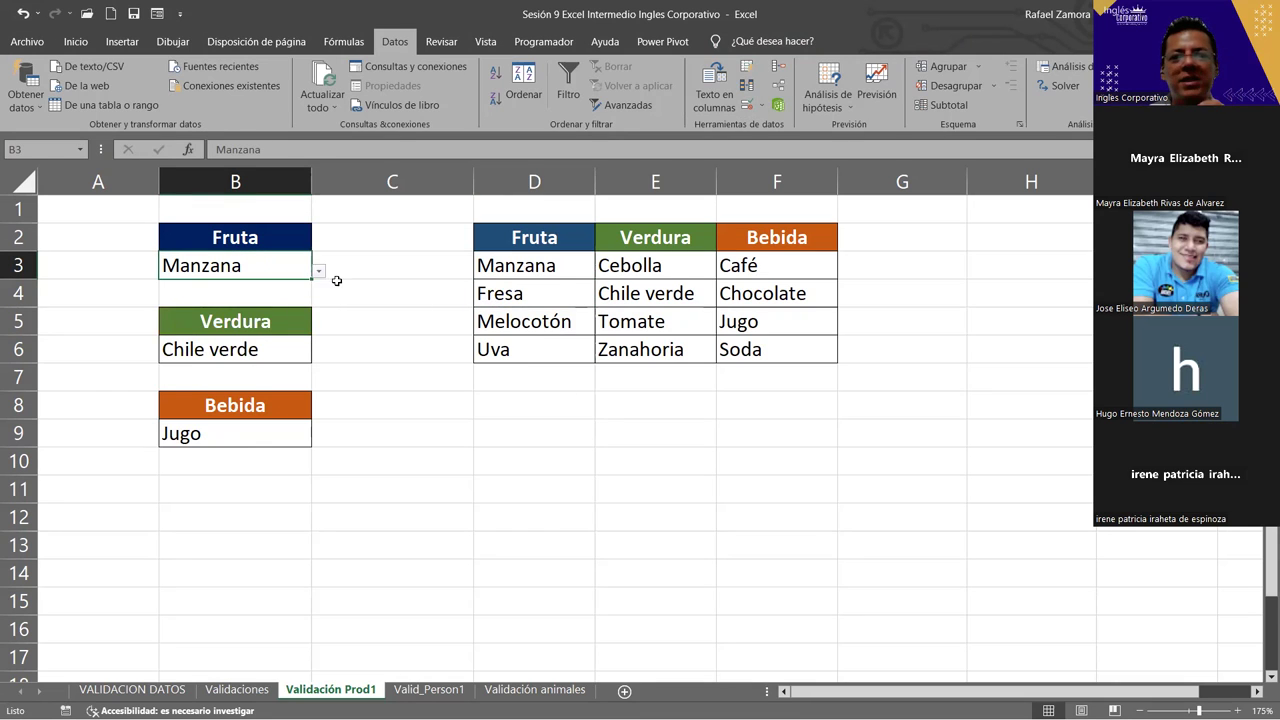
{"action": "left_click", "coordinate": [318, 271]}
{"action": "left_click", "coordinate": [150, 290]}
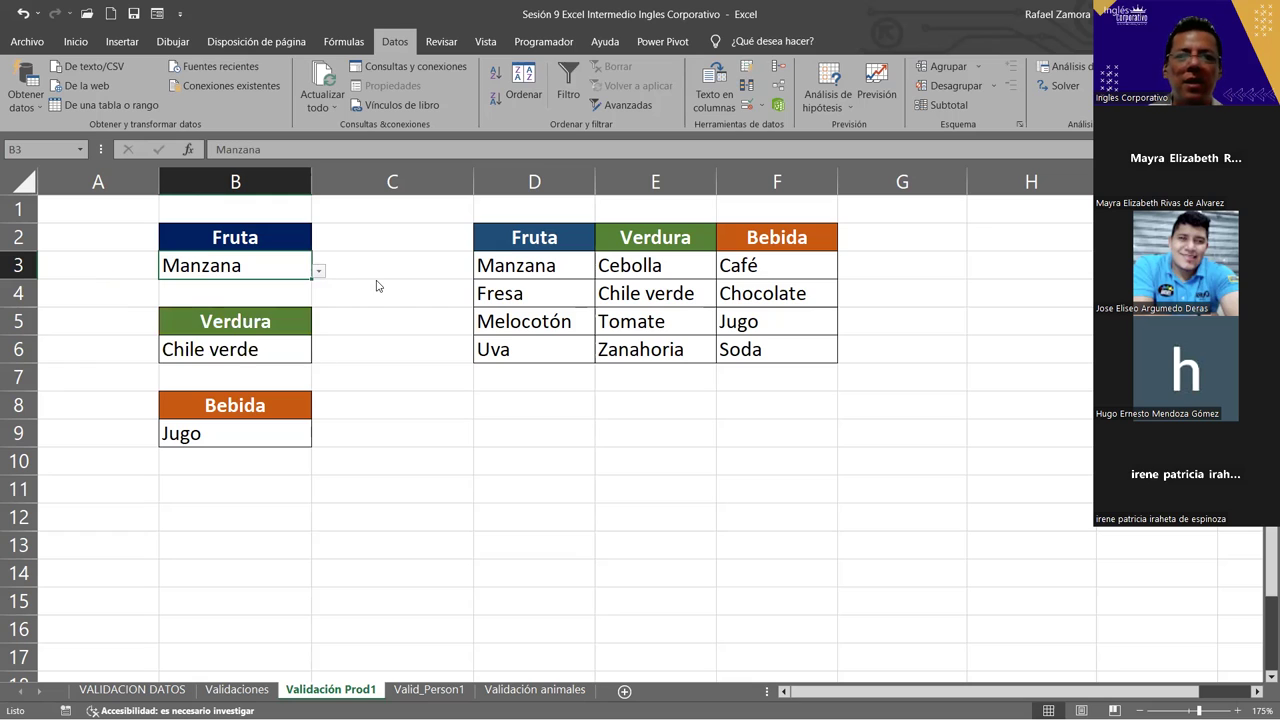
{"action": "left_click", "coordinate": [761, 105]}
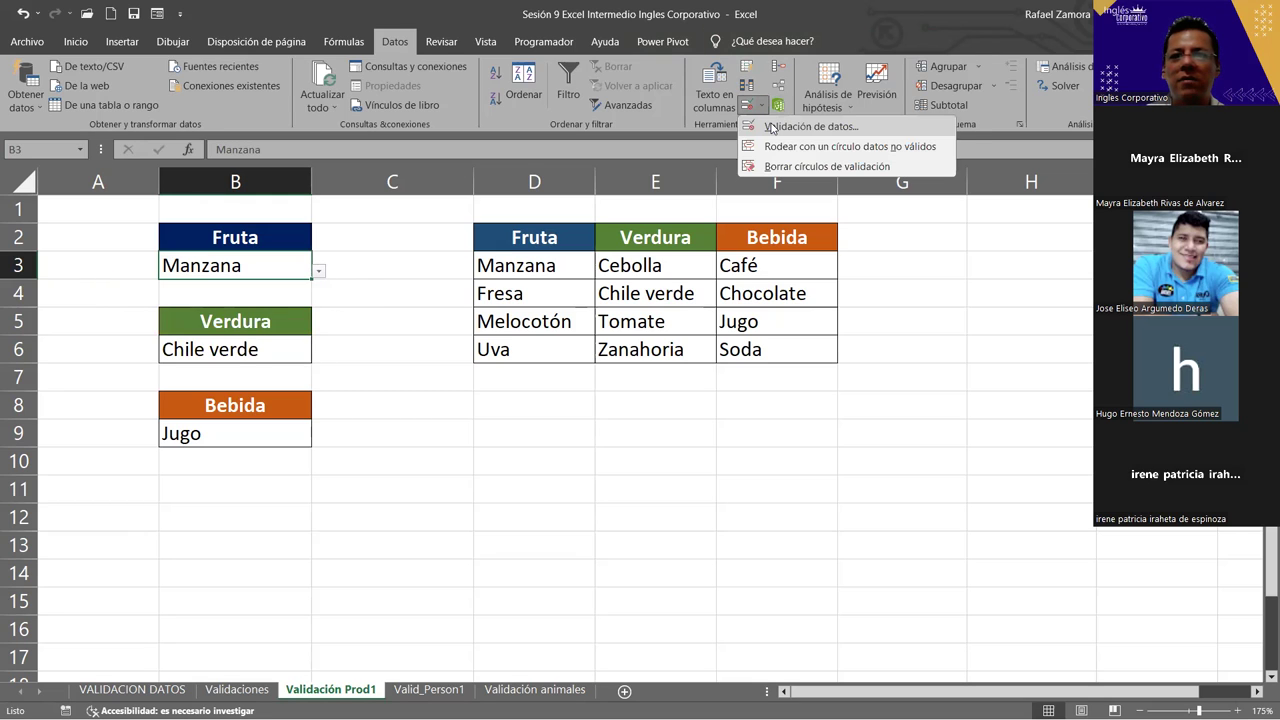
{"action": "left_click", "coordinate": [771, 127]}
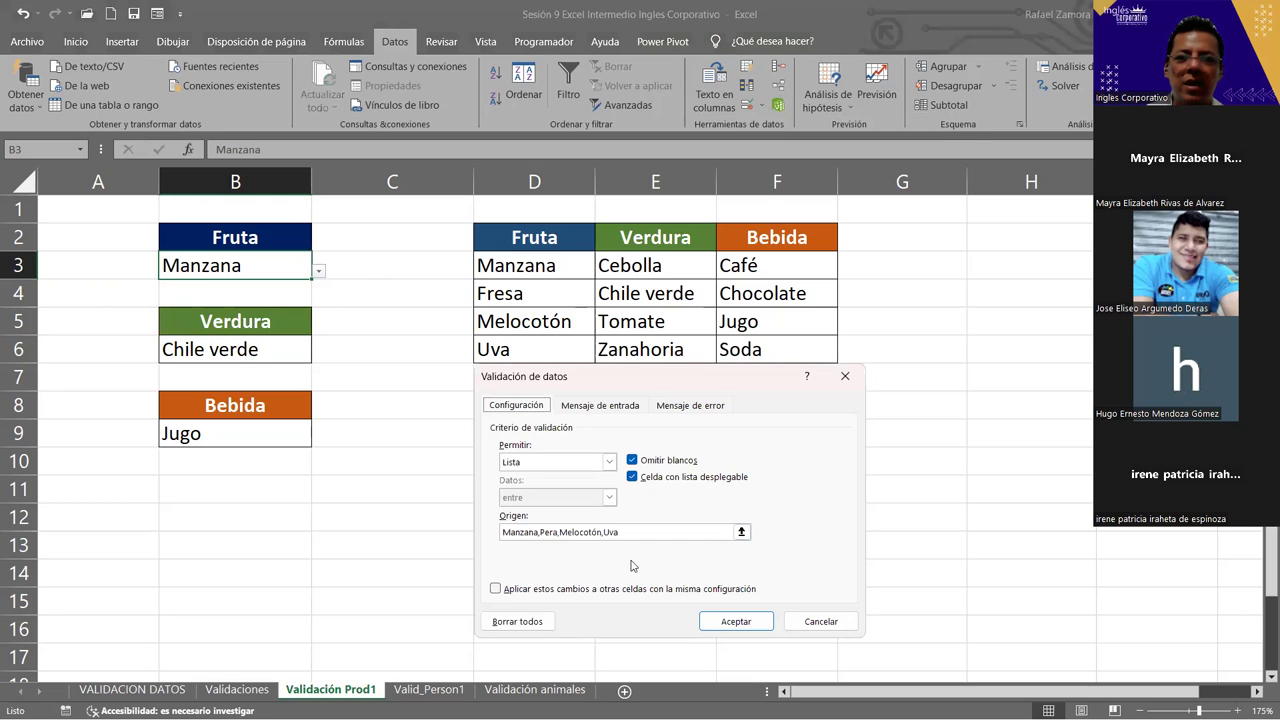
{"action": "left_click", "coordinate": [828, 620]}
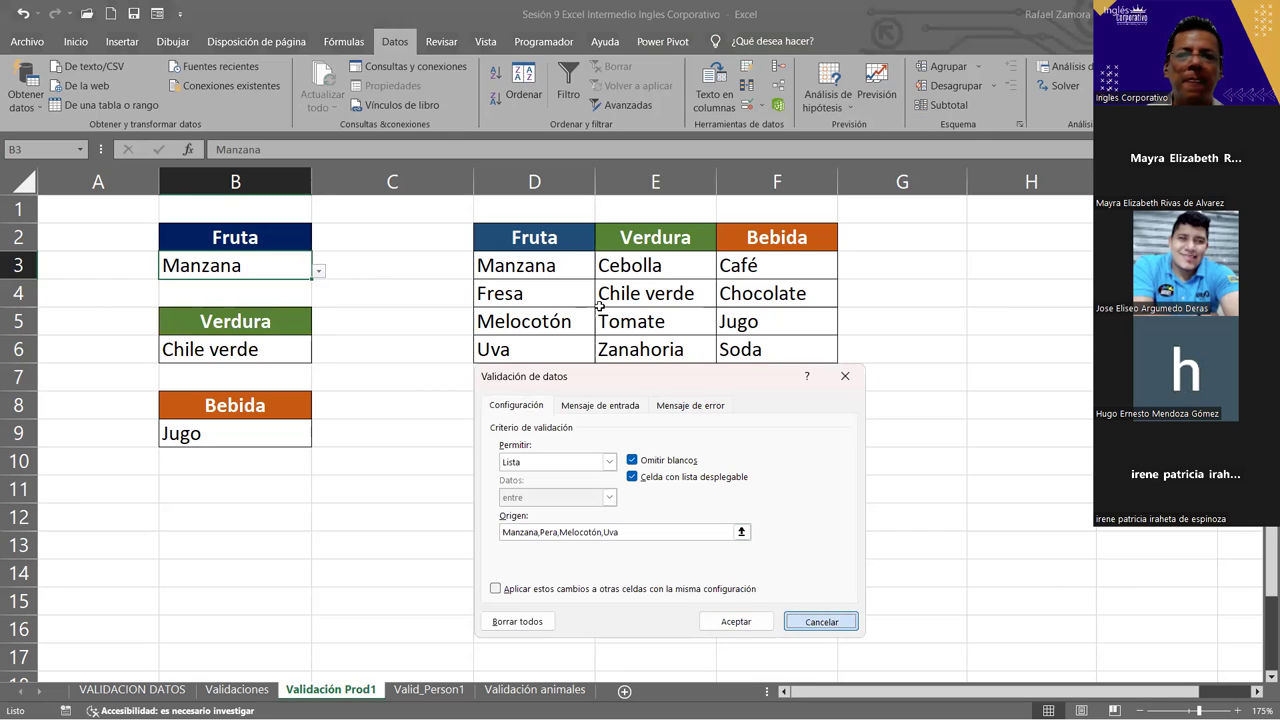
{"action": "key", "text": "Escape"}
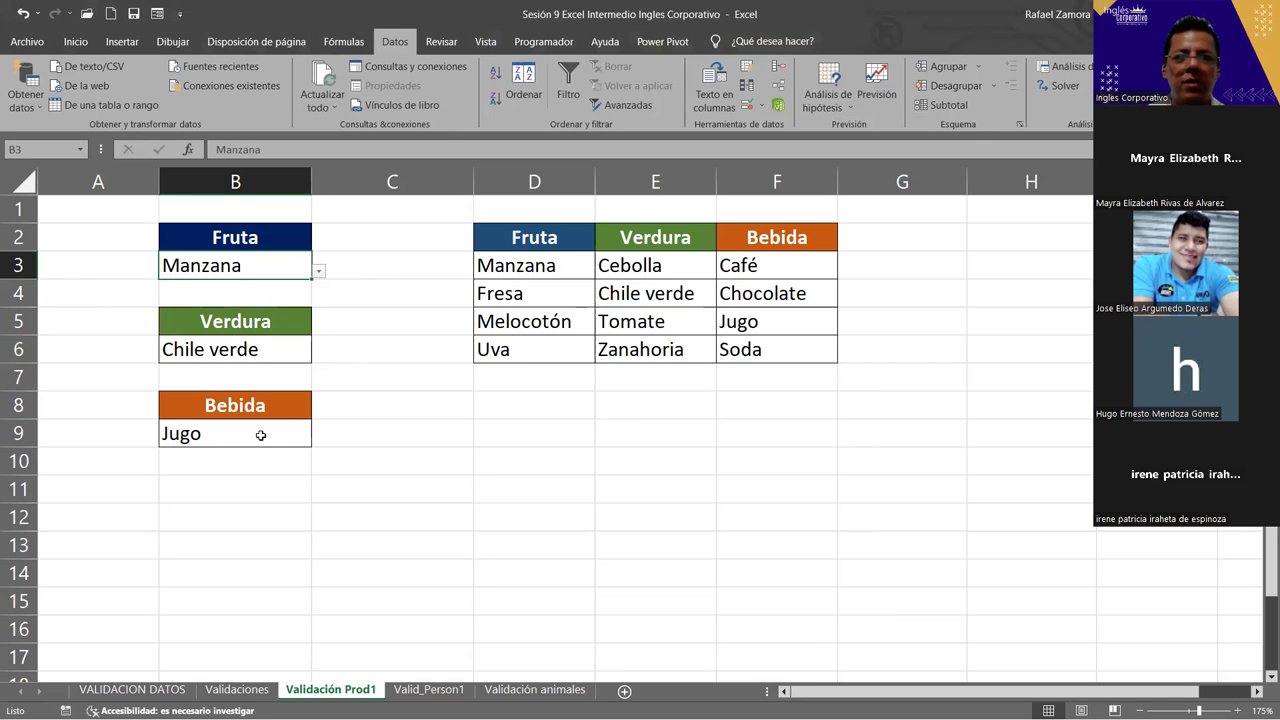
{"action": "left_click", "coordinate": [260, 435]}
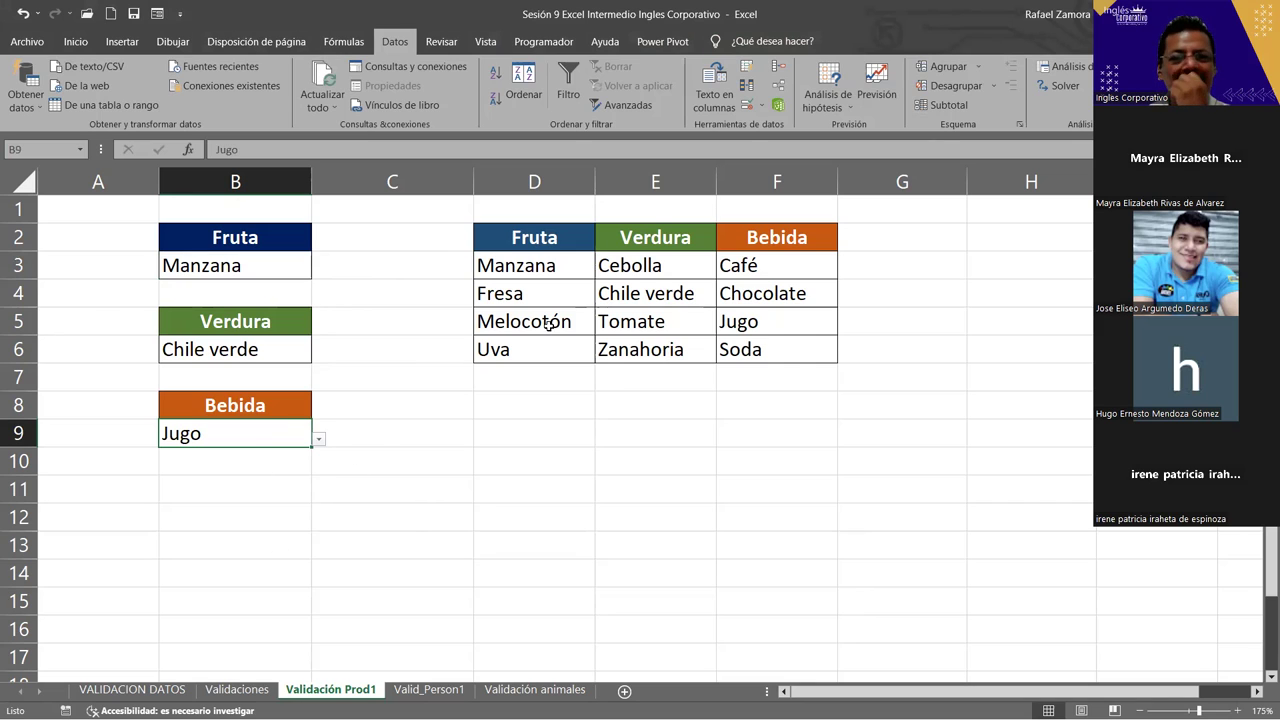
- Remove all data validation from B9 and delete its value Jugo
{"action": "left_click", "coordinate": [764, 107]}
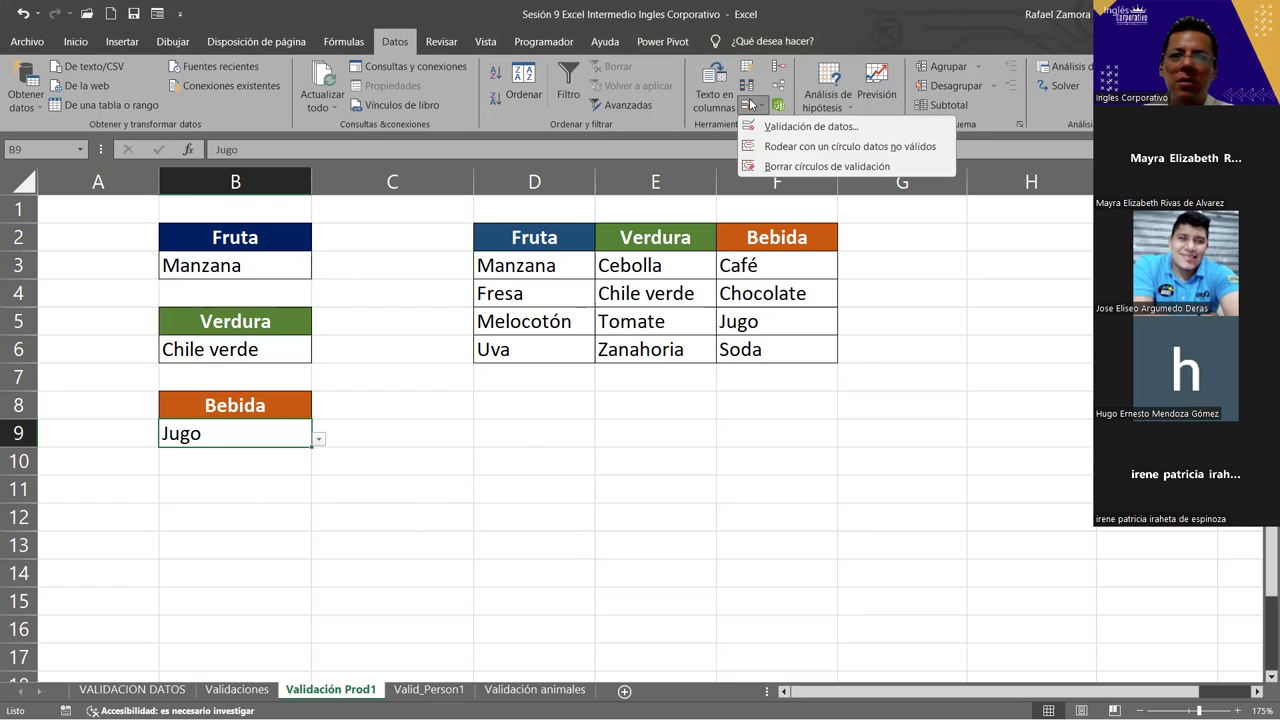
{"action": "left_click", "coordinate": [750, 105]}
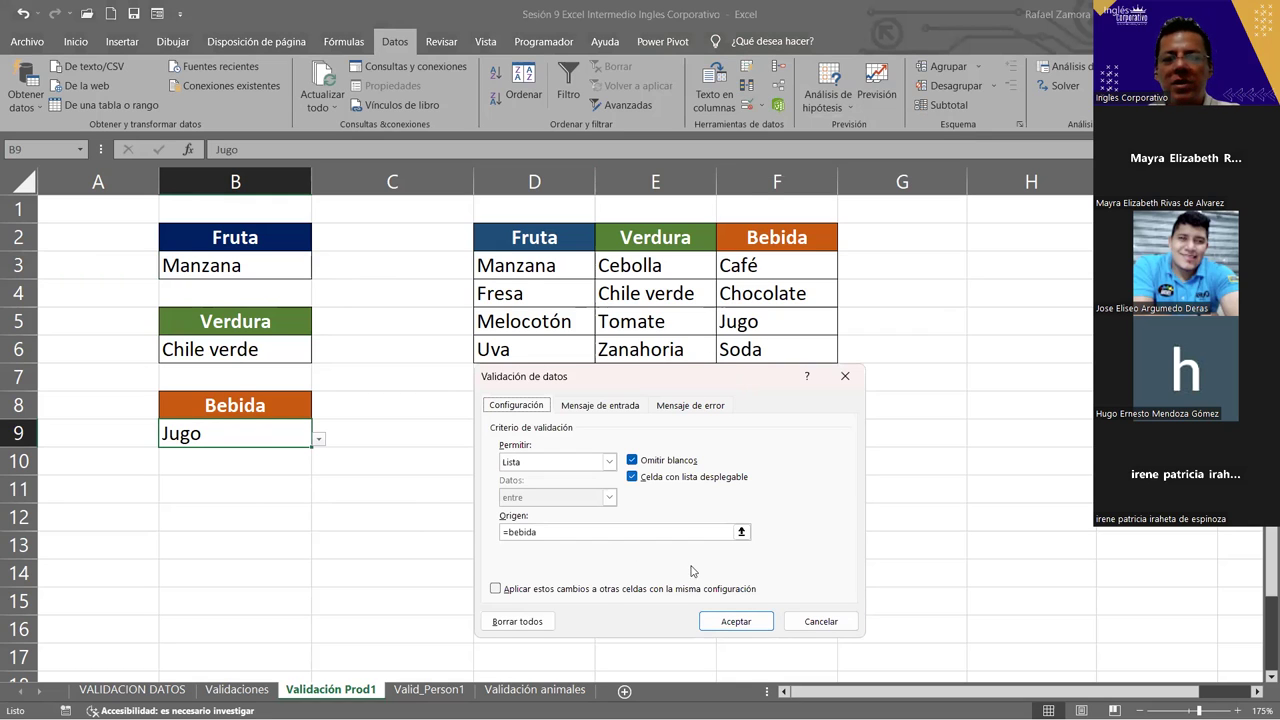
{"action": "left_click", "coordinate": [537, 620]}
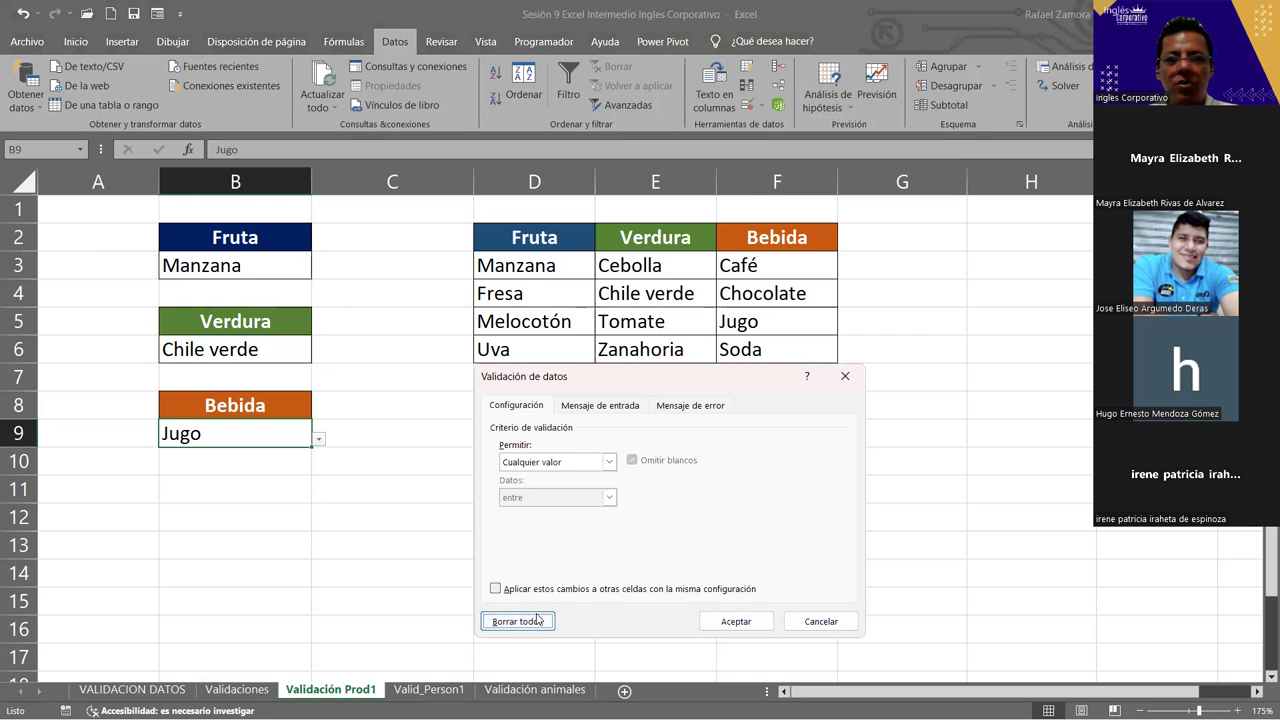
{"action": "key", "text": "Return"}
{"action": "key", "text": "Delete"}
{"action": "left_click", "coordinate": [277, 457]}
{"action": "left_click", "coordinate": [274, 437]}
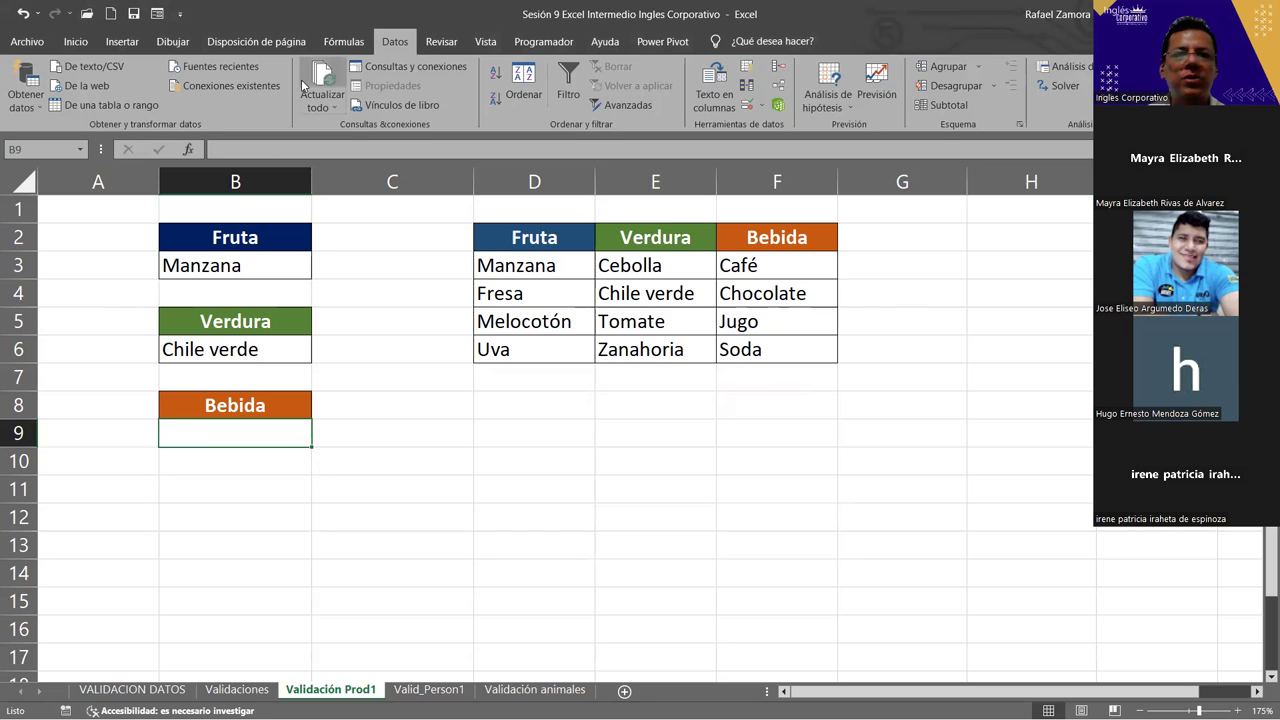
- Delete the defined name bebida in the Name Manager, then select the drinks F3:F6
{"action": "left_click", "coordinate": [340, 40]}
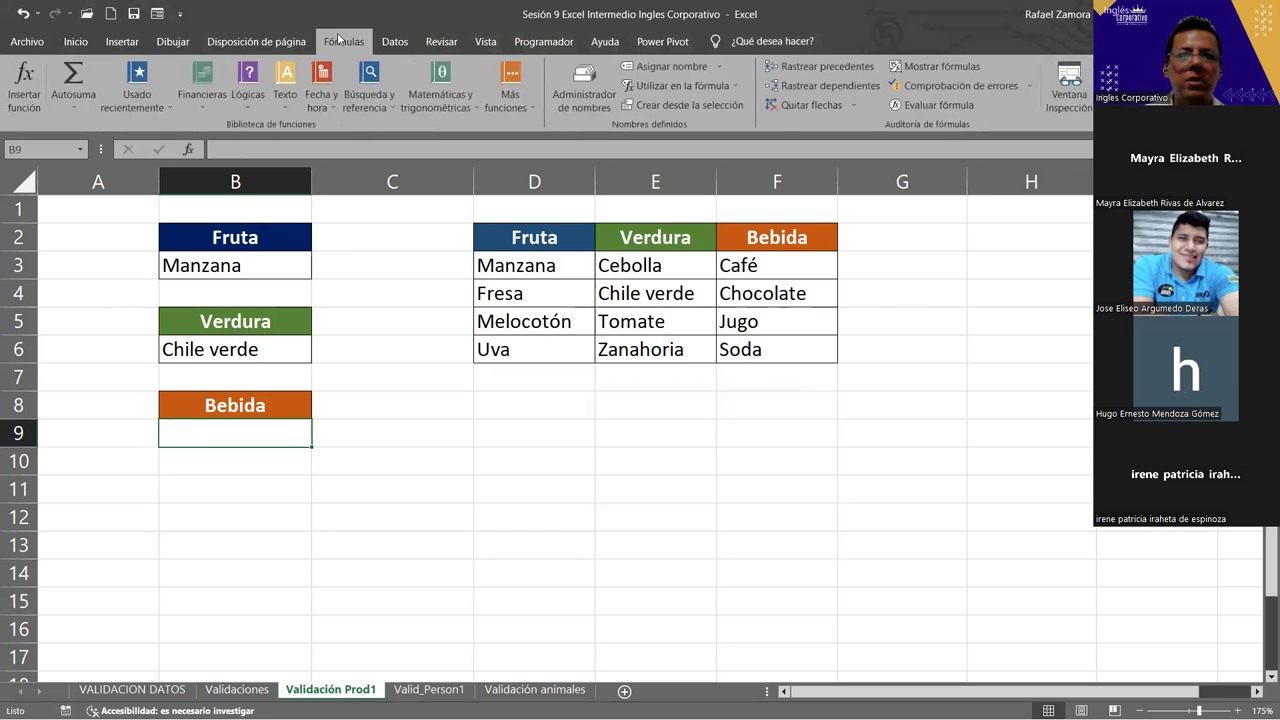
{"action": "left_click", "coordinate": [577, 94]}
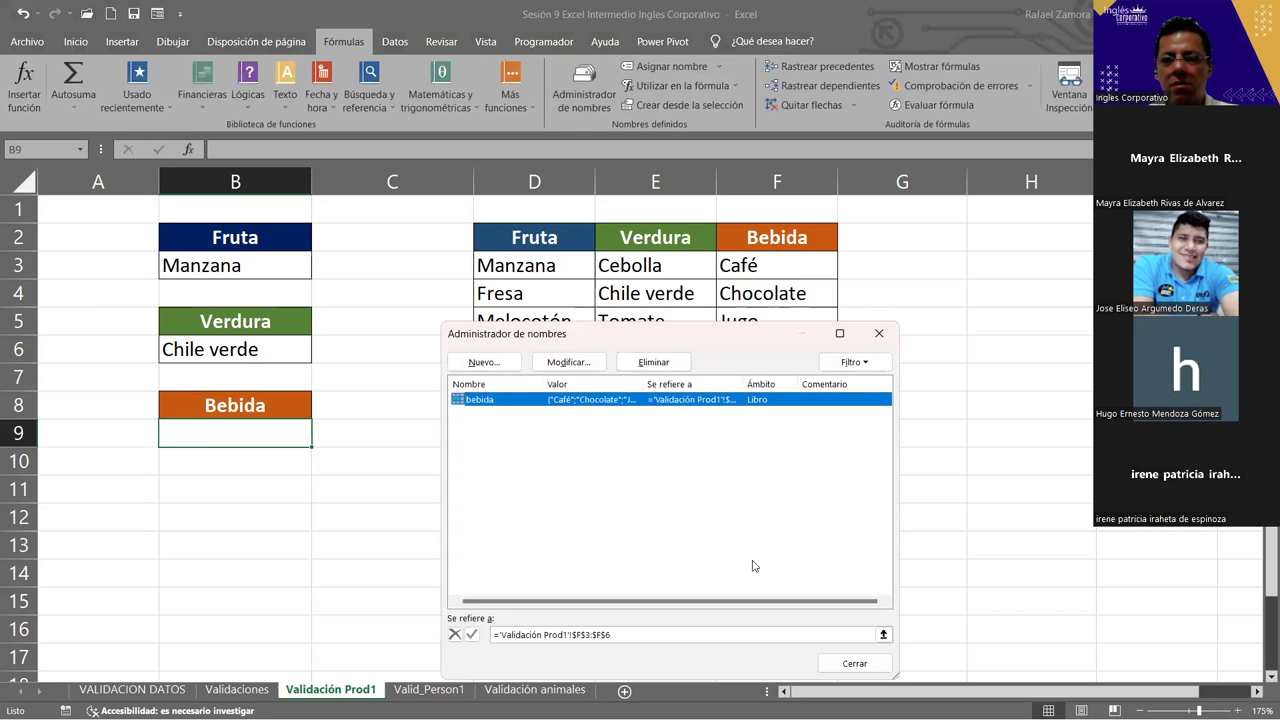
{"action": "key", "text": "Delete"}
{"action": "key", "text": "Return"}
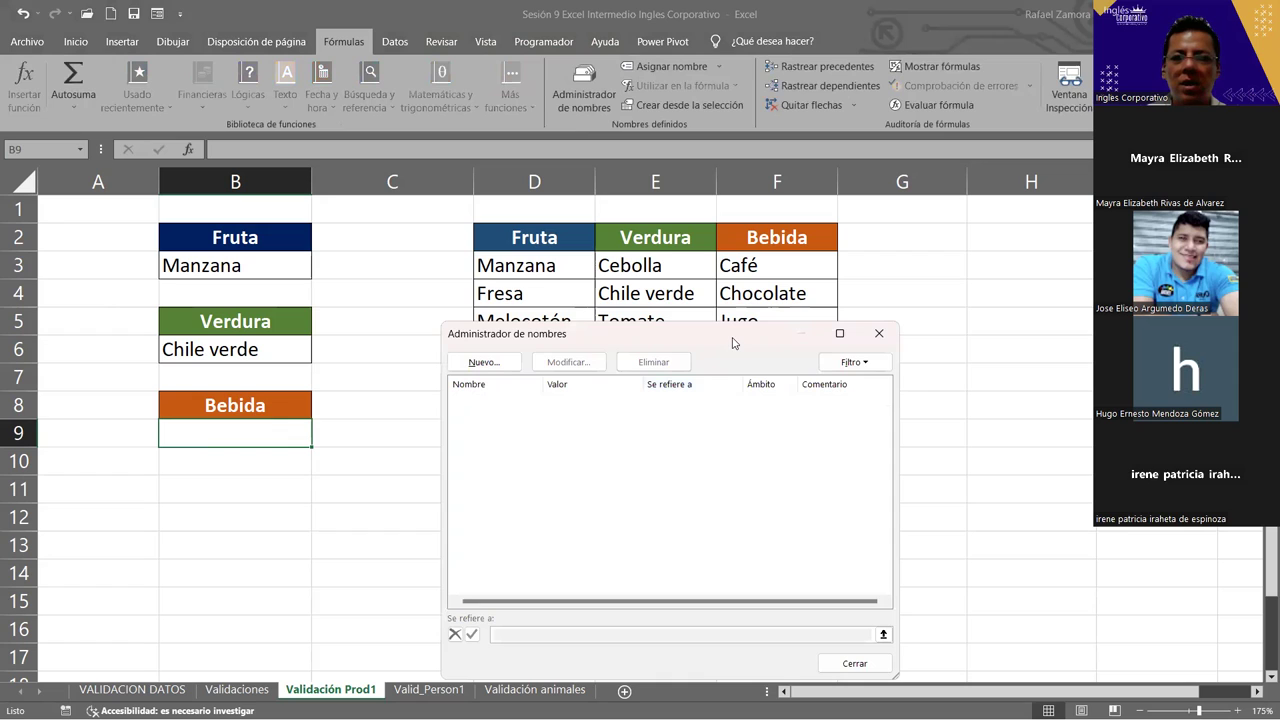
{"action": "key", "text": "Escape"}
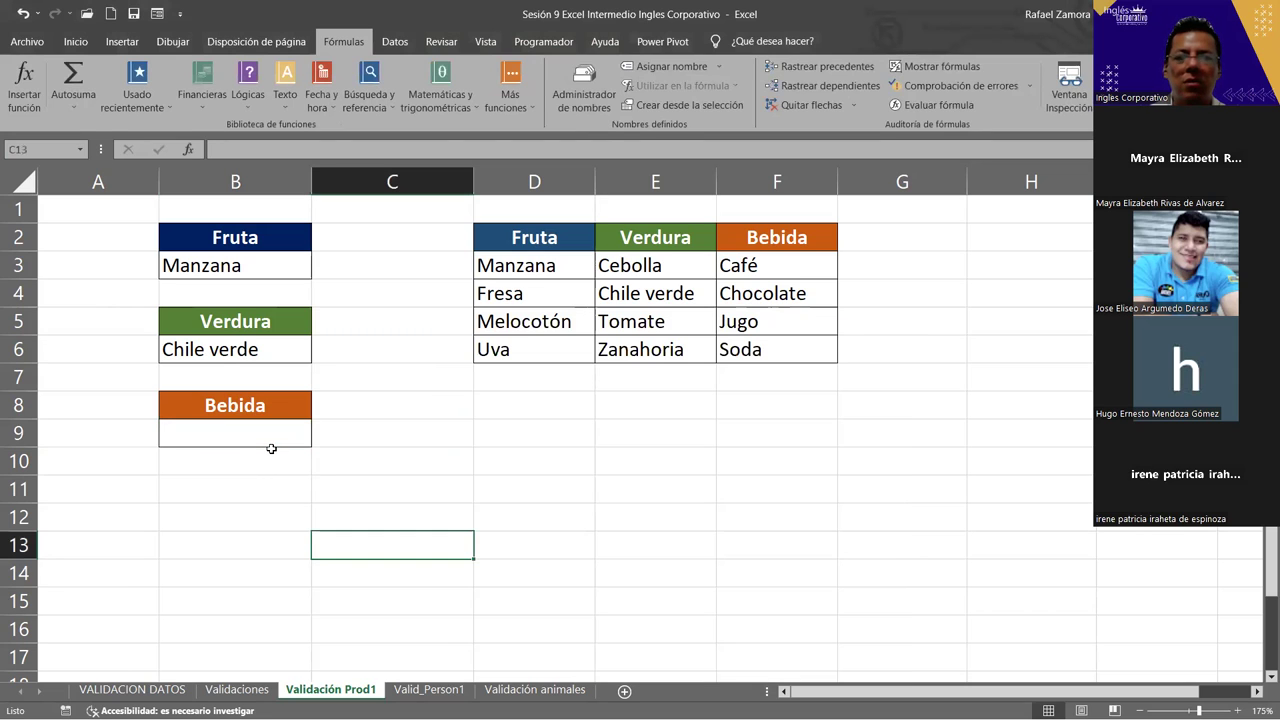
{"action": "left_click", "coordinate": [483, 487]}
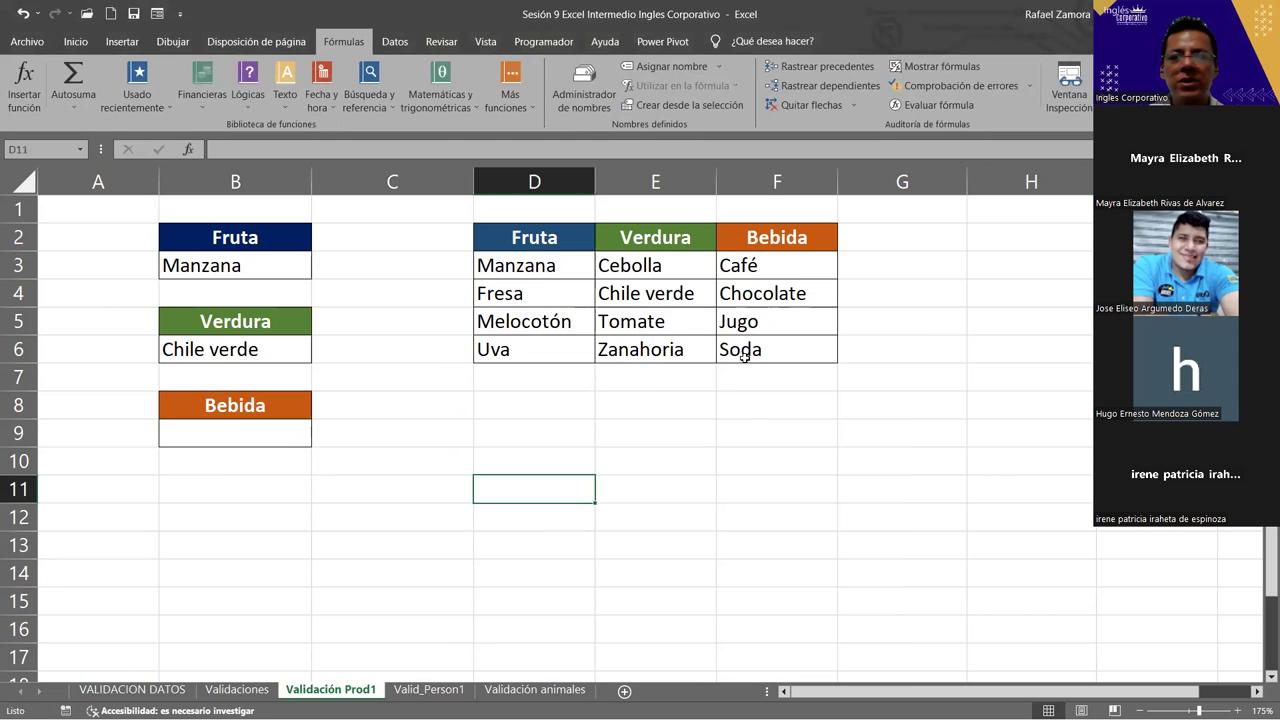
{"action": "left_click_drag", "start_coordinate": [811, 257], "coordinate": [807, 345]}
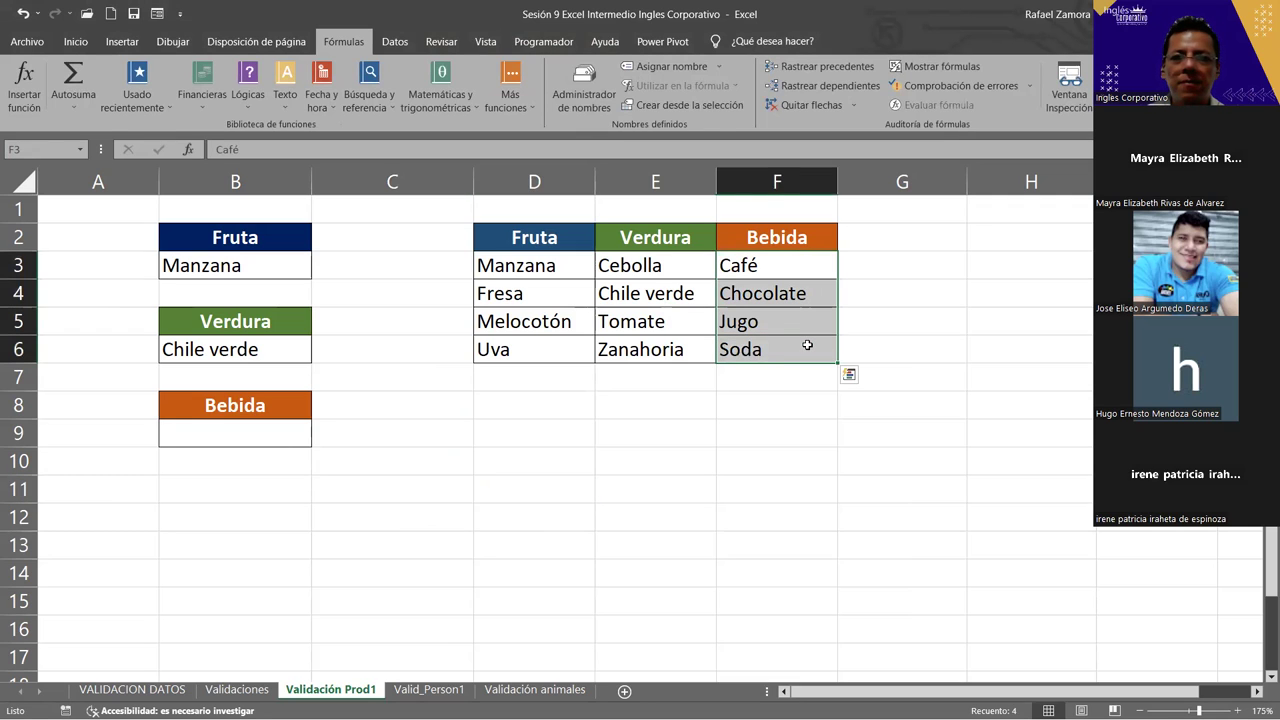
- Name F3:F6 'bebida' in the Name Box and verify it by jumping to bebida
{"action": "left_click", "coordinate": [34, 150]}
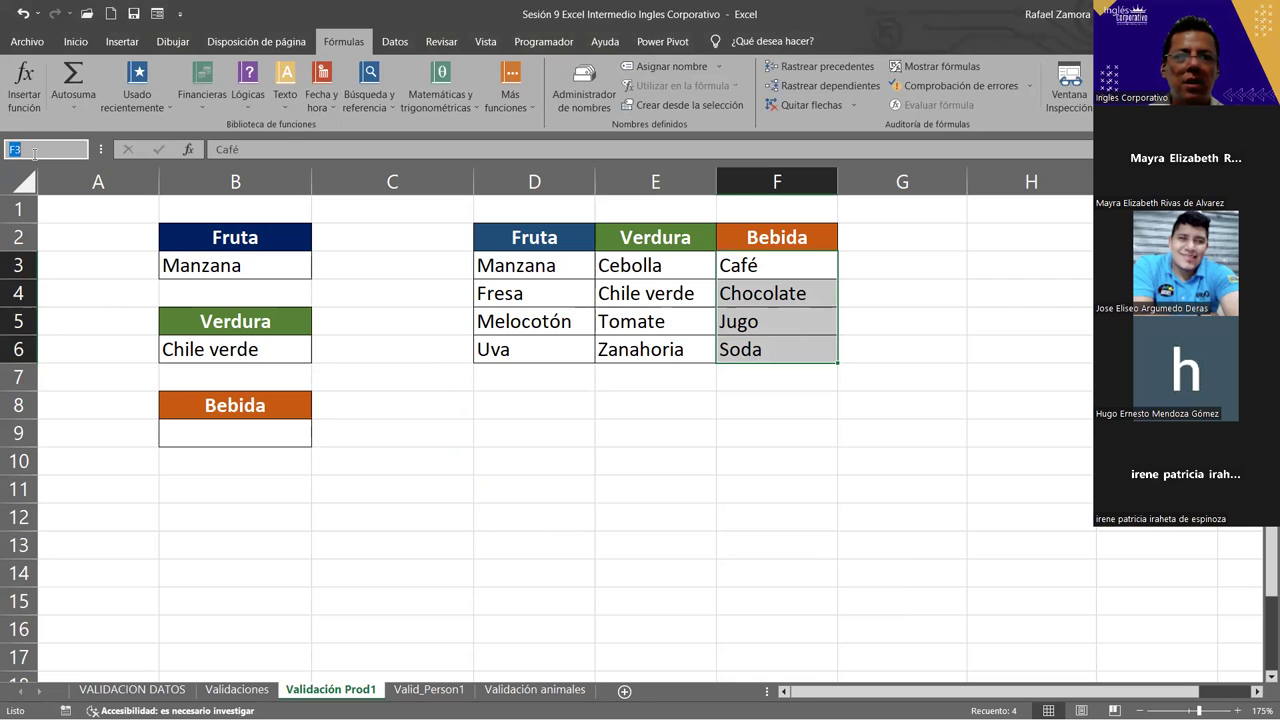
{"action": "type", "text": "bebida"}
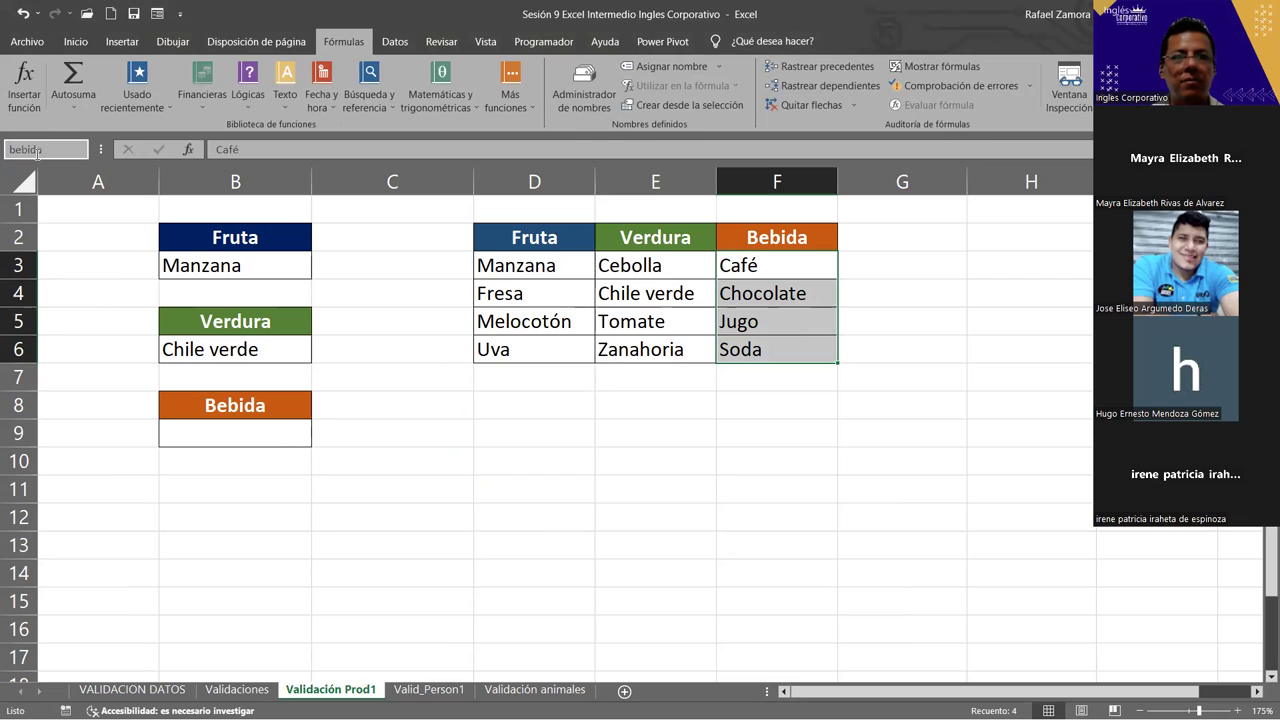
{"action": "key", "text": "Return"}
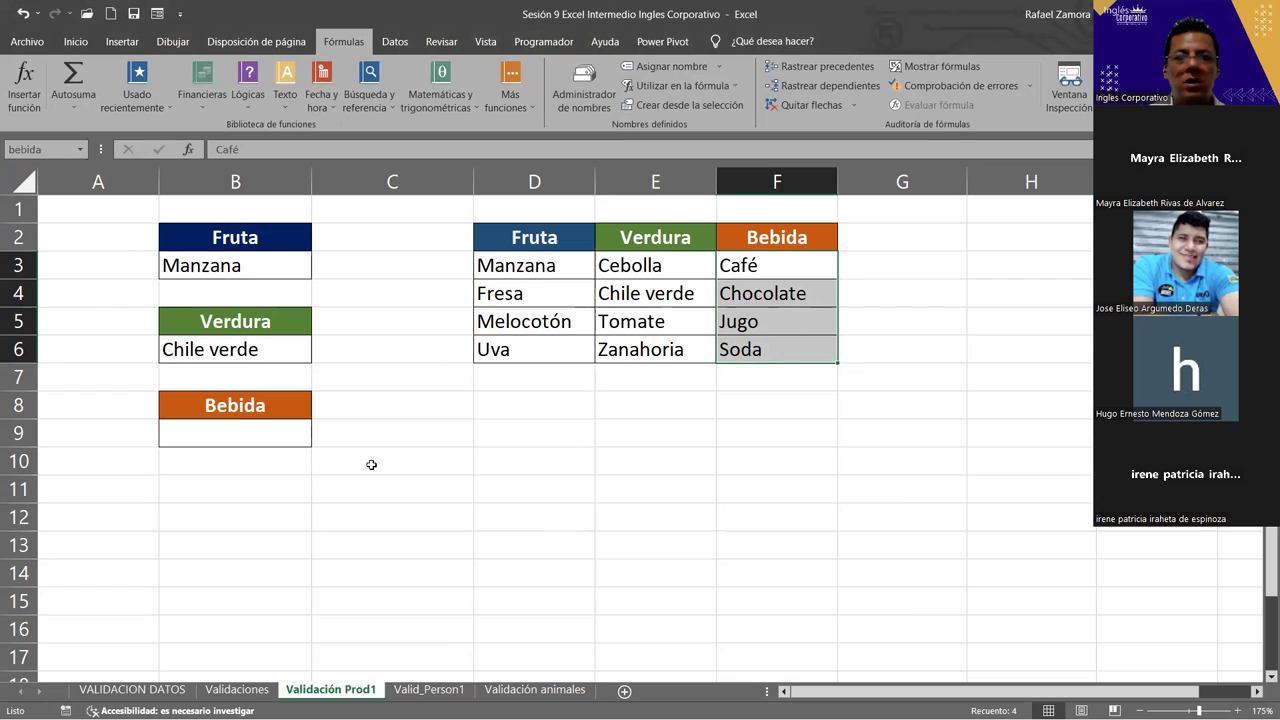
{"action": "left_click", "coordinate": [277, 506]}
{"action": "left_click", "coordinate": [790, 522]}
{"action": "left_click", "coordinate": [886, 553]}
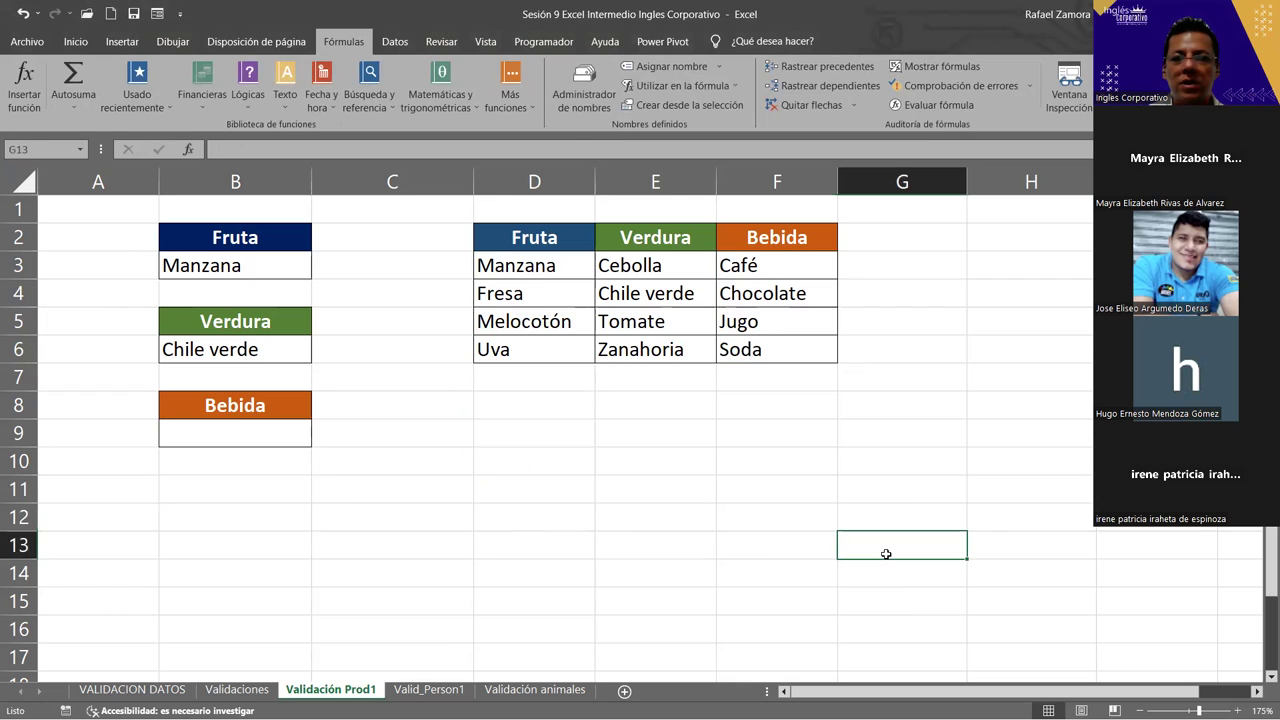
{"action": "left_click", "coordinate": [80, 149]}
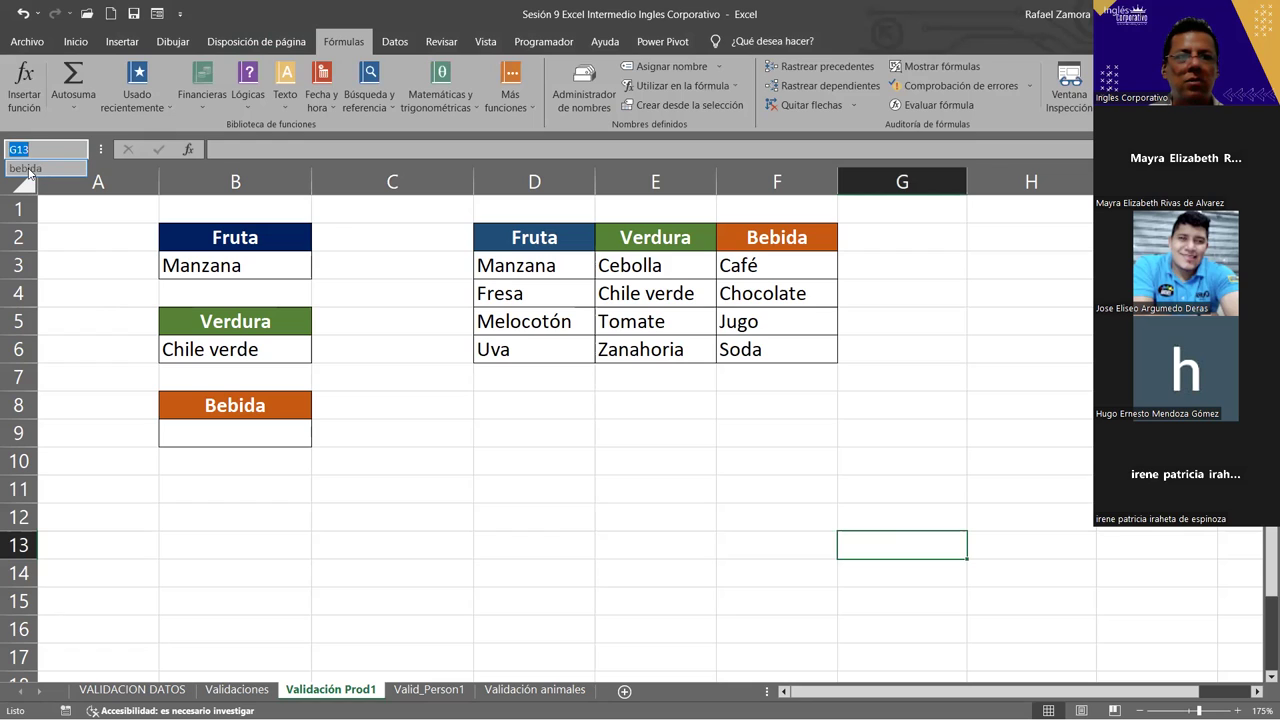
{"action": "key", "text": "Return"}
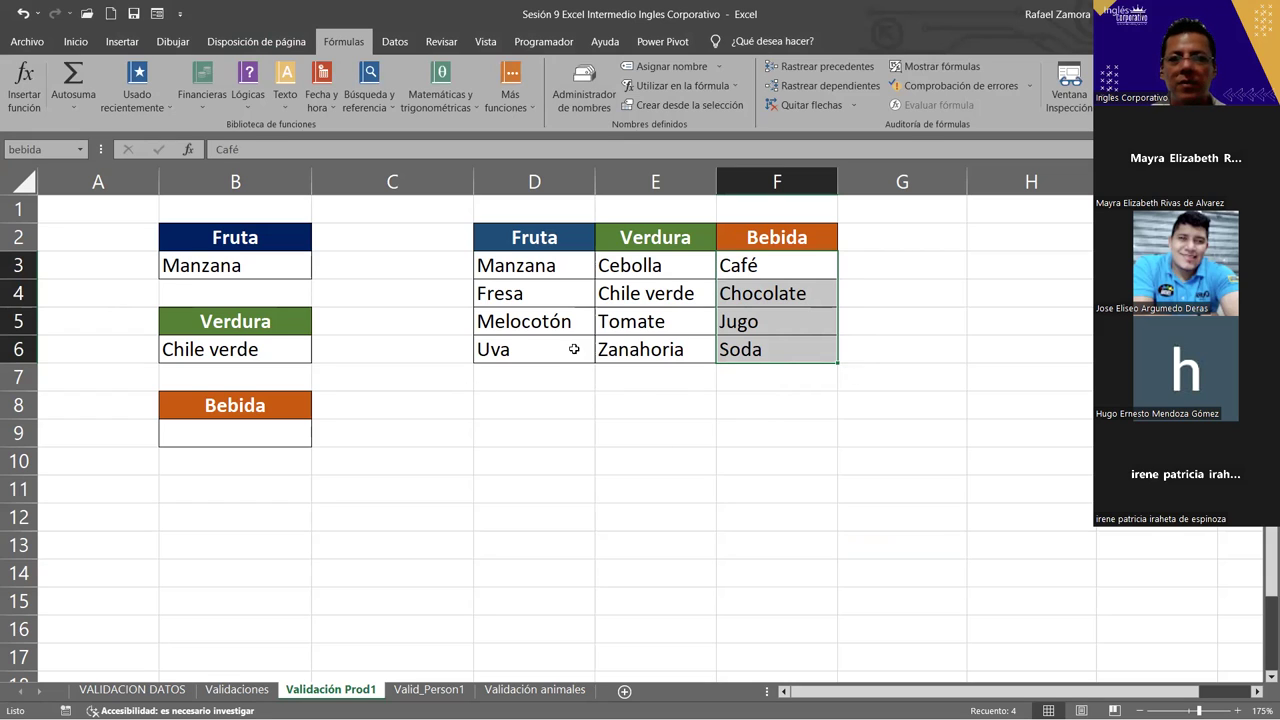
{"action": "left_click", "coordinate": [283, 437]}
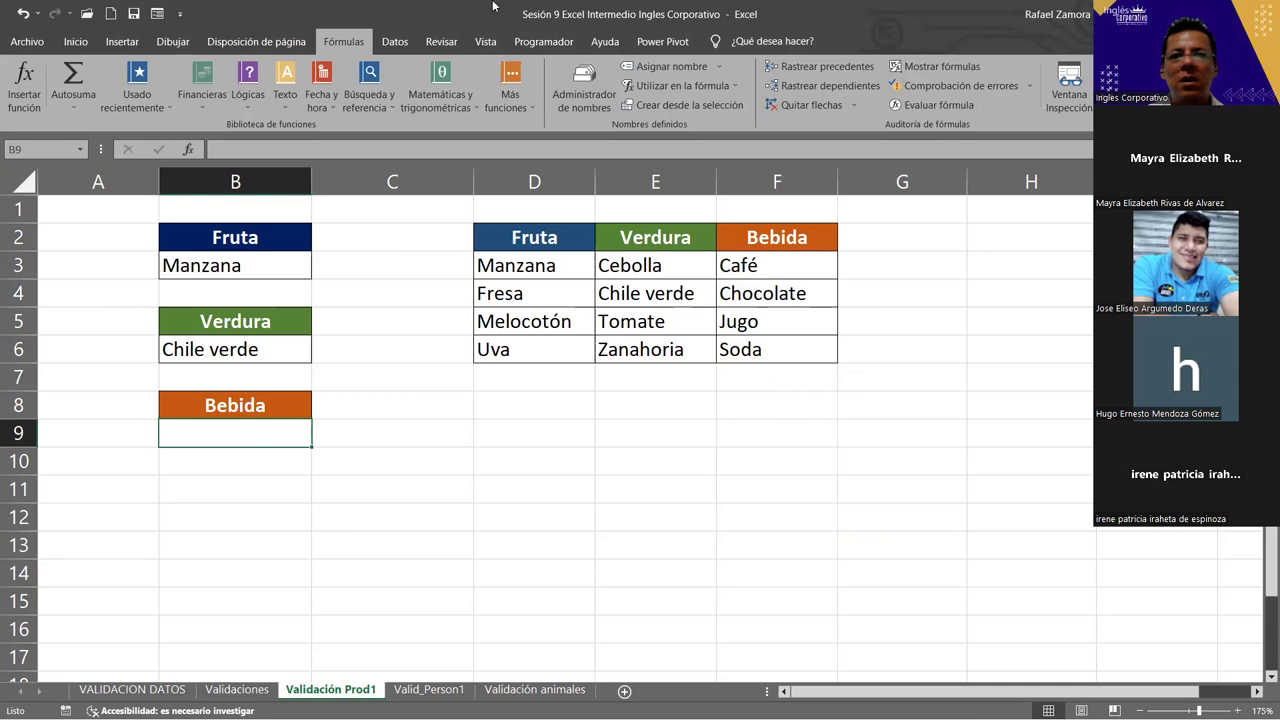
- Give B9 a Lista data validation with source =bebida
{"action": "left_click", "coordinate": [395, 41]}
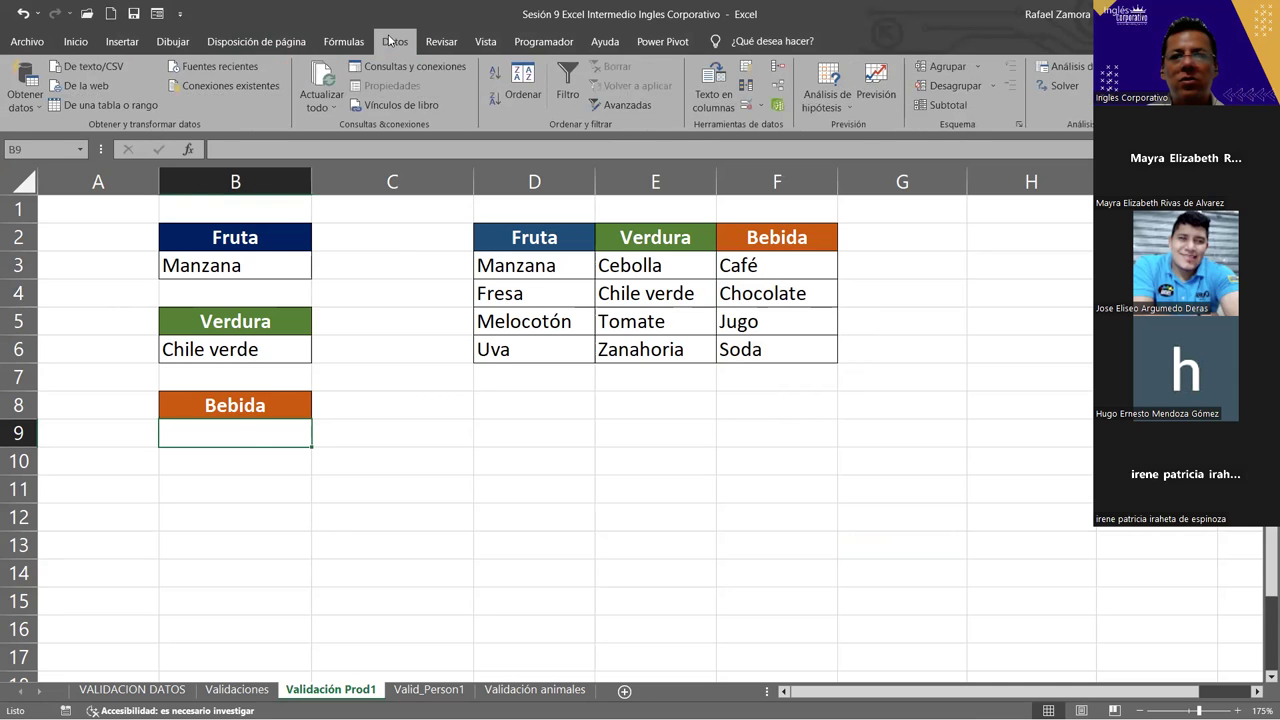
{"action": "left_click", "coordinate": [748, 107]}
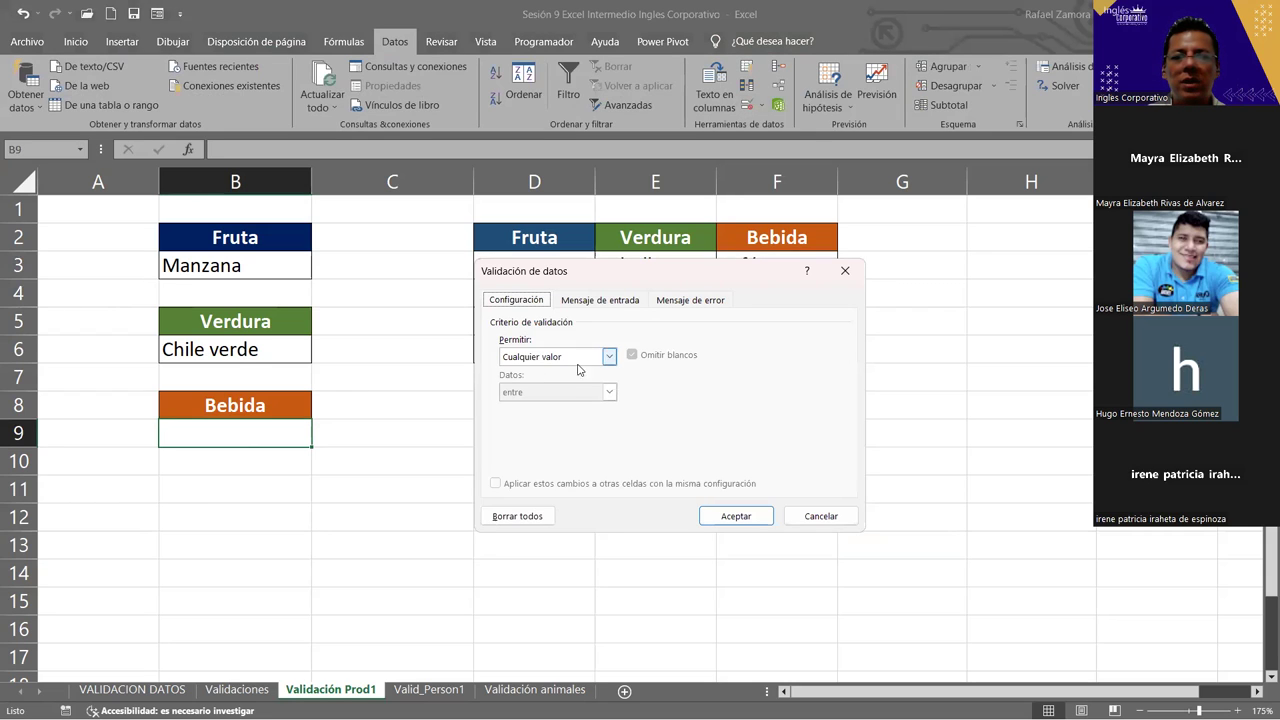
{"action": "left_click", "coordinate": [579, 360]}
{"action": "left_click", "coordinate": [529, 406]}
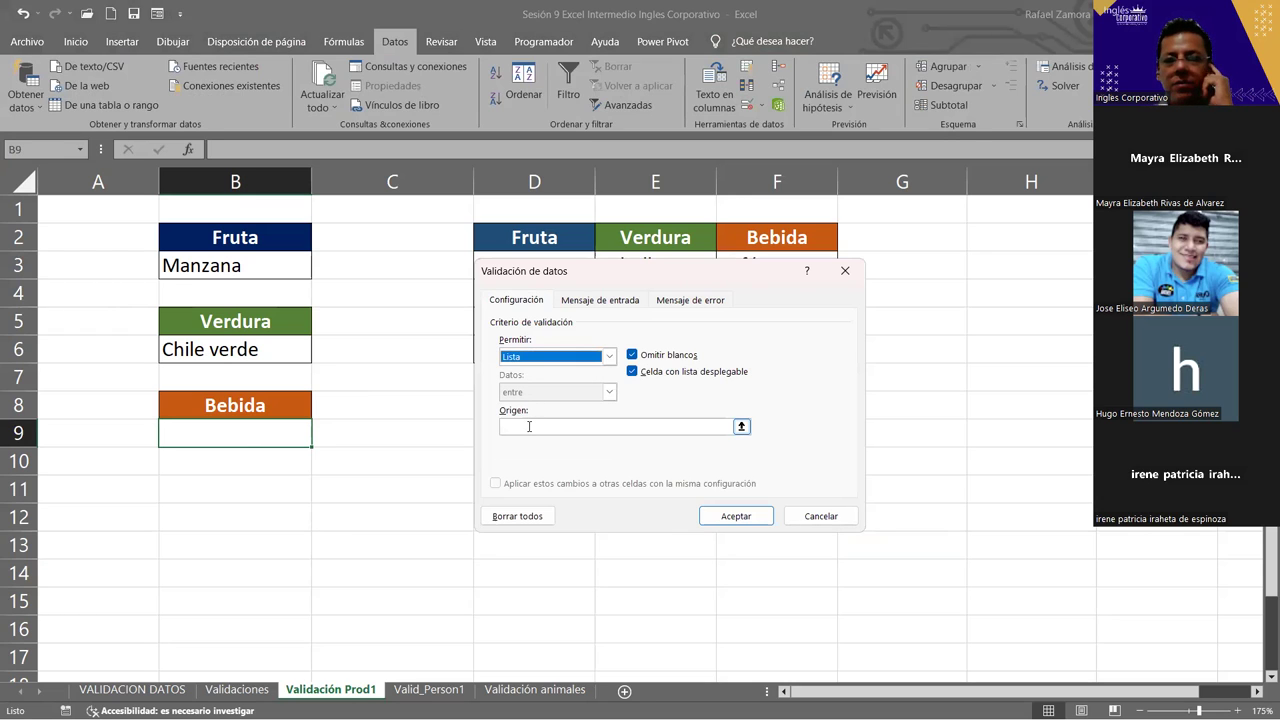
{"action": "left_click", "coordinate": [529, 426]}
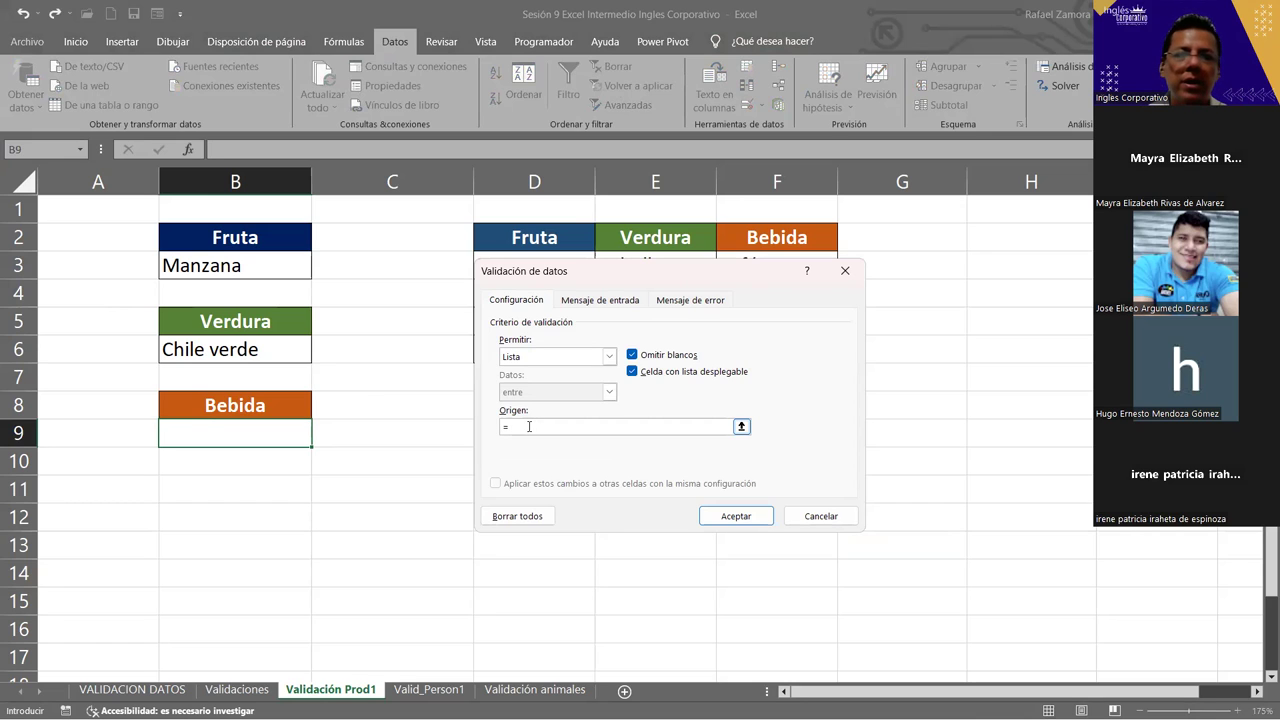
{"action": "type", "text": "="}
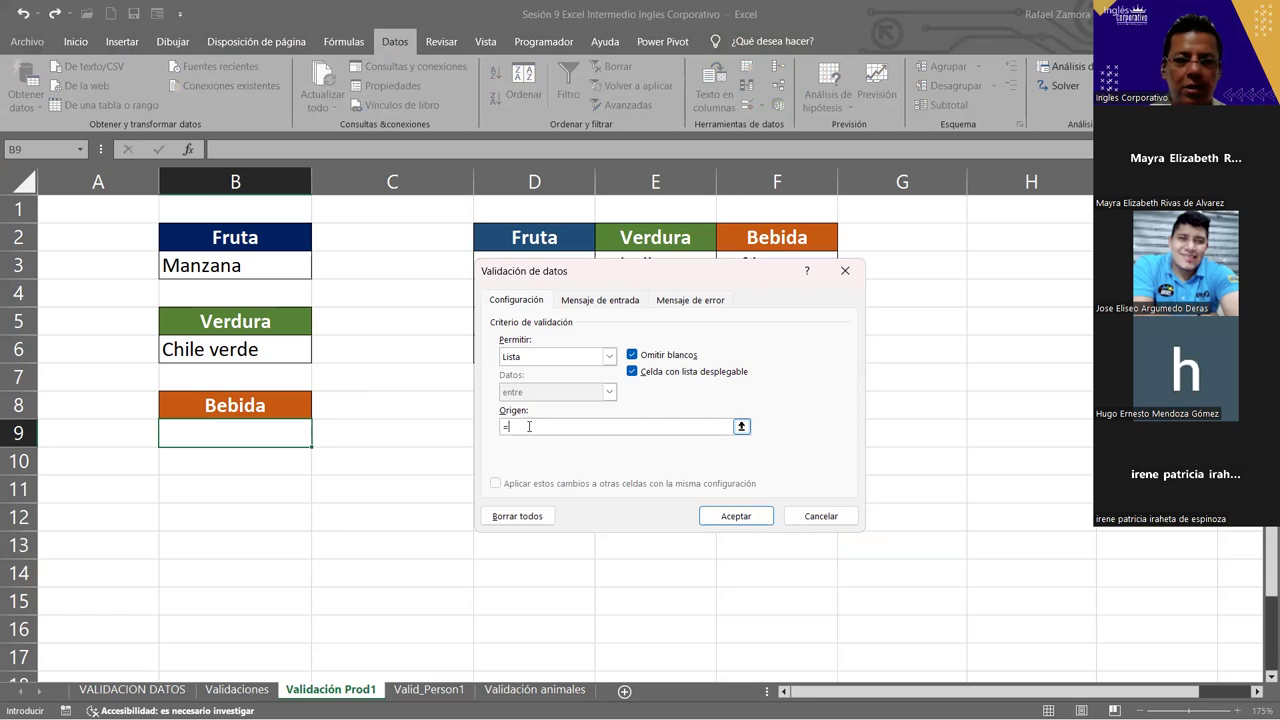
{"action": "type", "text": "bebida"}
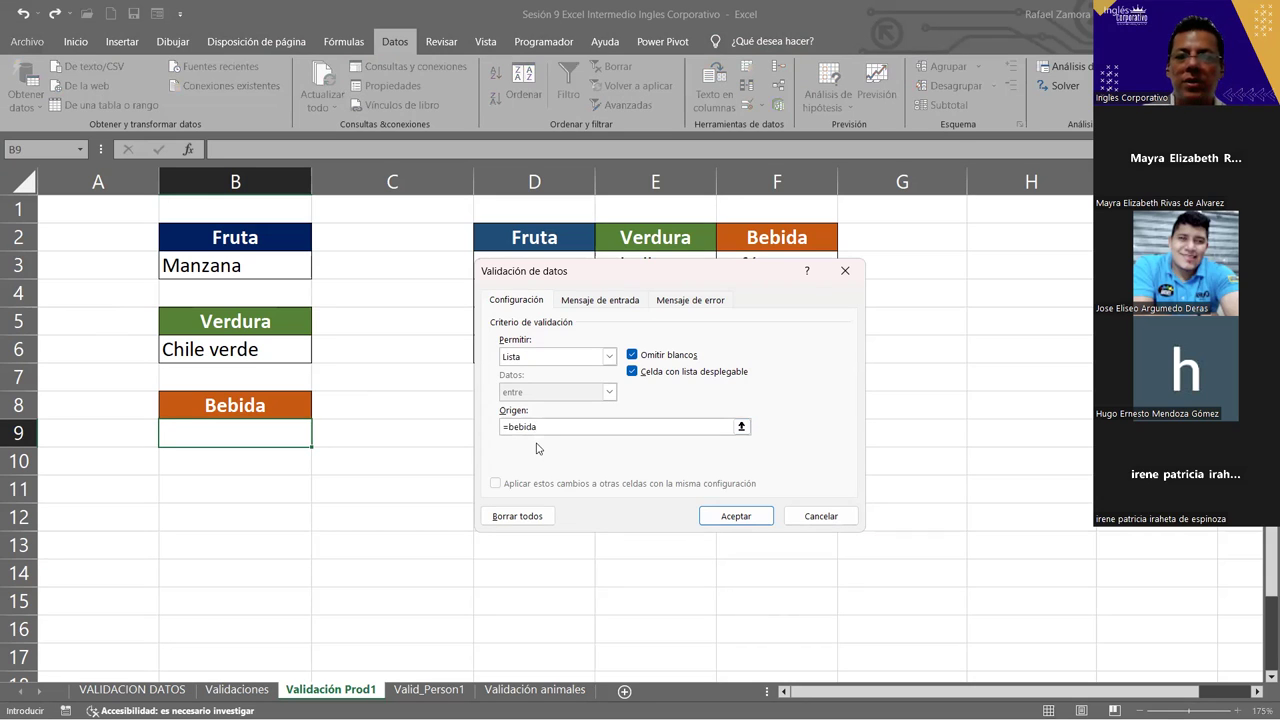
{"action": "left_click", "coordinate": [733, 515]}
- Pick Jugo, then Café, from B9's drink dropdown
{"action": "left_click", "coordinate": [318, 440]}
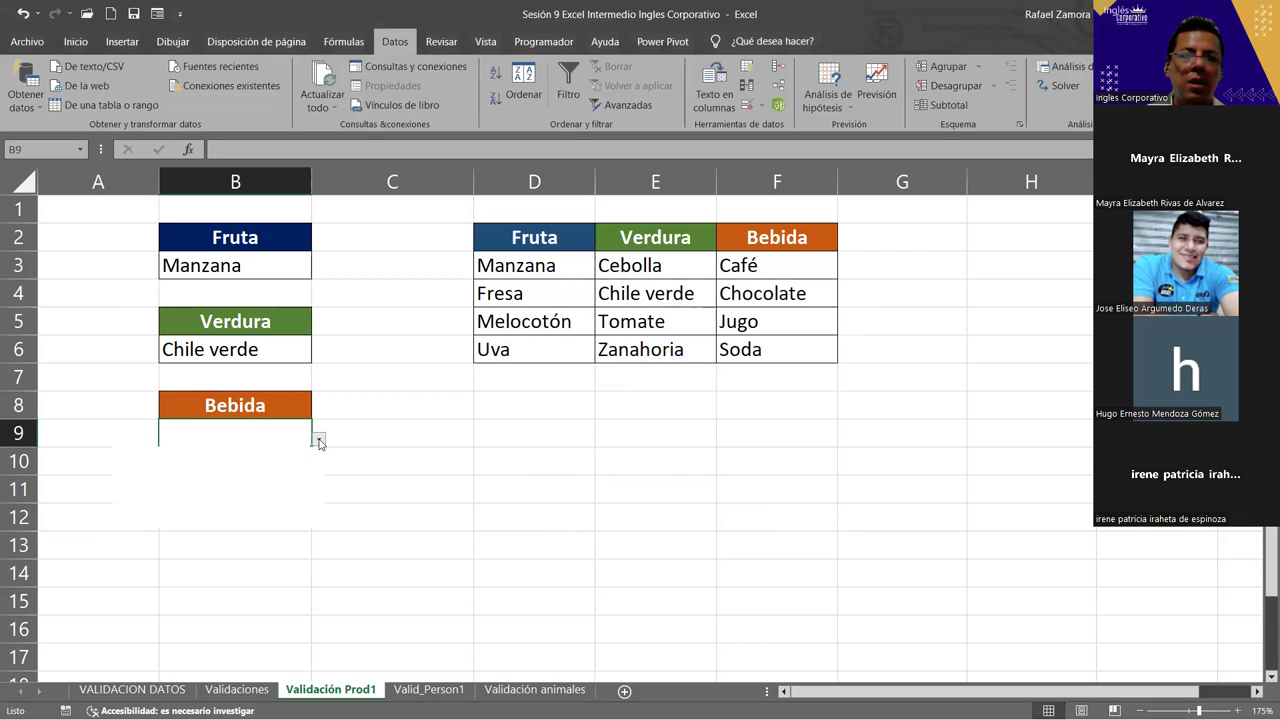
{"action": "left_click", "coordinate": [250, 500]}
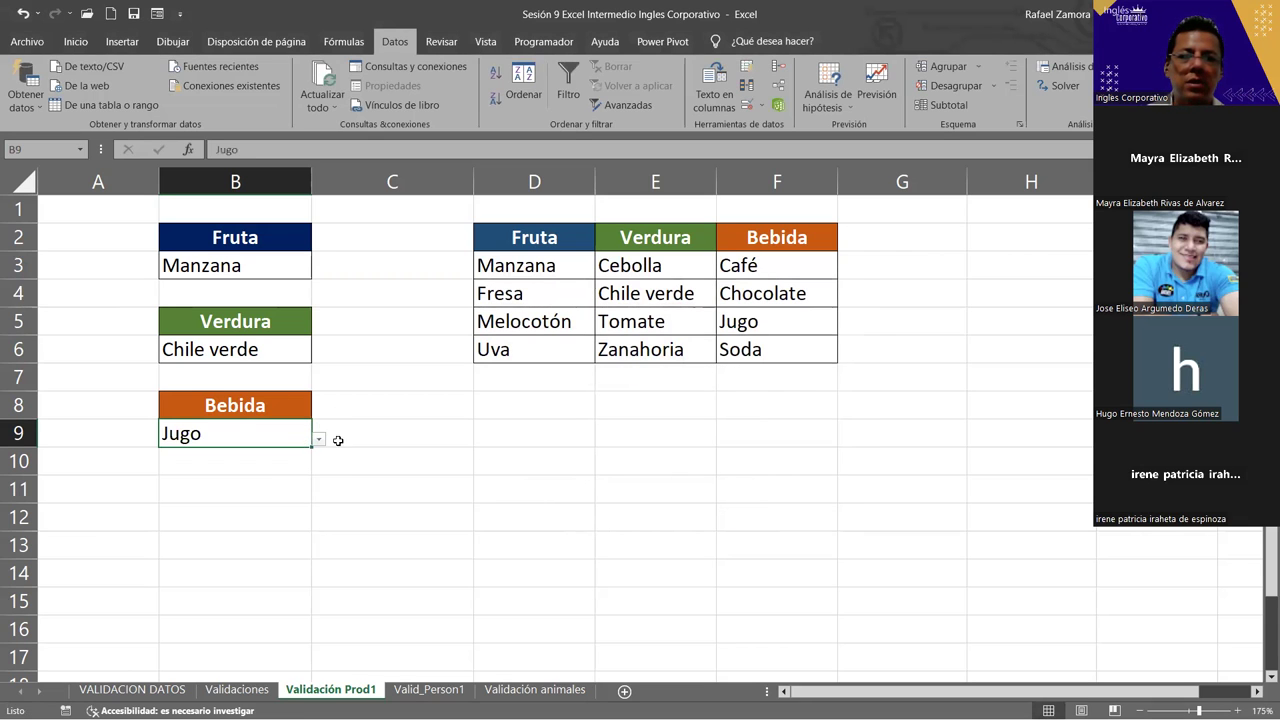
{"action": "left_click", "coordinate": [318, 440]}
{"action": "left_click", "coordinate": [252, 458]}
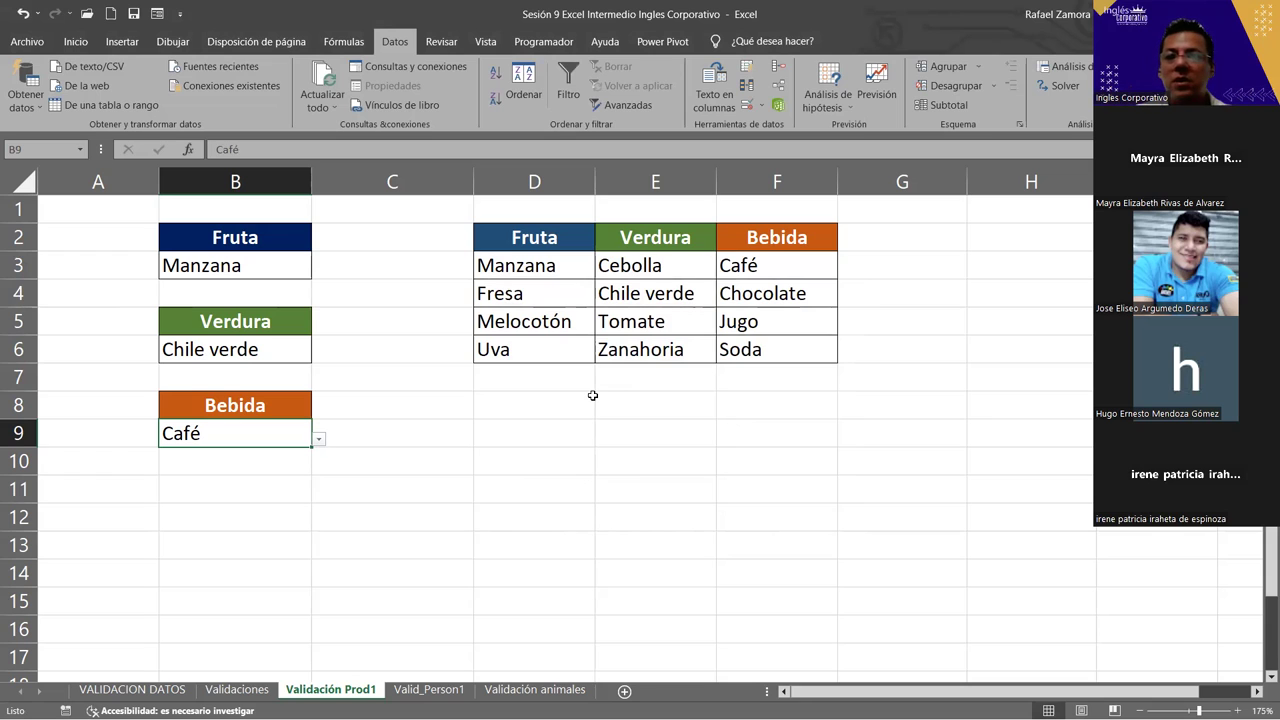
- Browse the Valid_Person1, Validación animales and Validación Prod1 sheets, ending back on Validaciones
{"action": "left_click", "coordinate": [237, 690]}
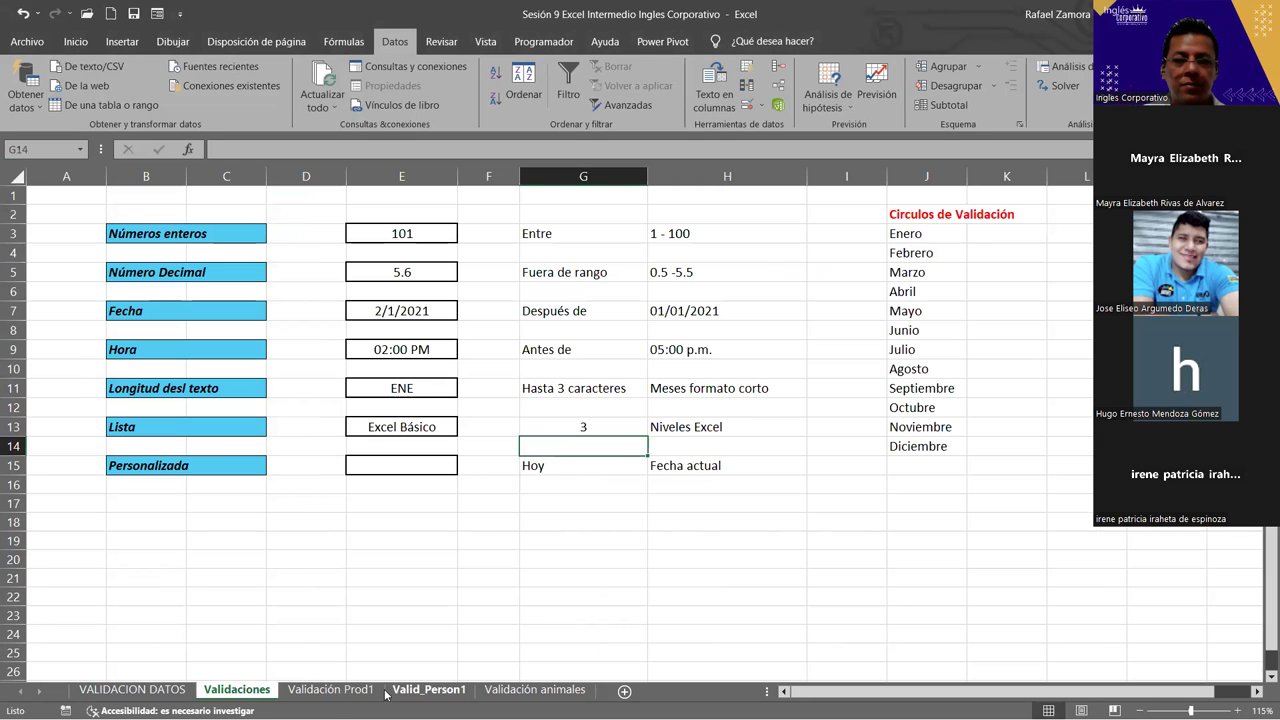
{"action": "left_click", "coordinate": [430, 690]}
{"action": "left_click", "coordinate": [523, 695]}
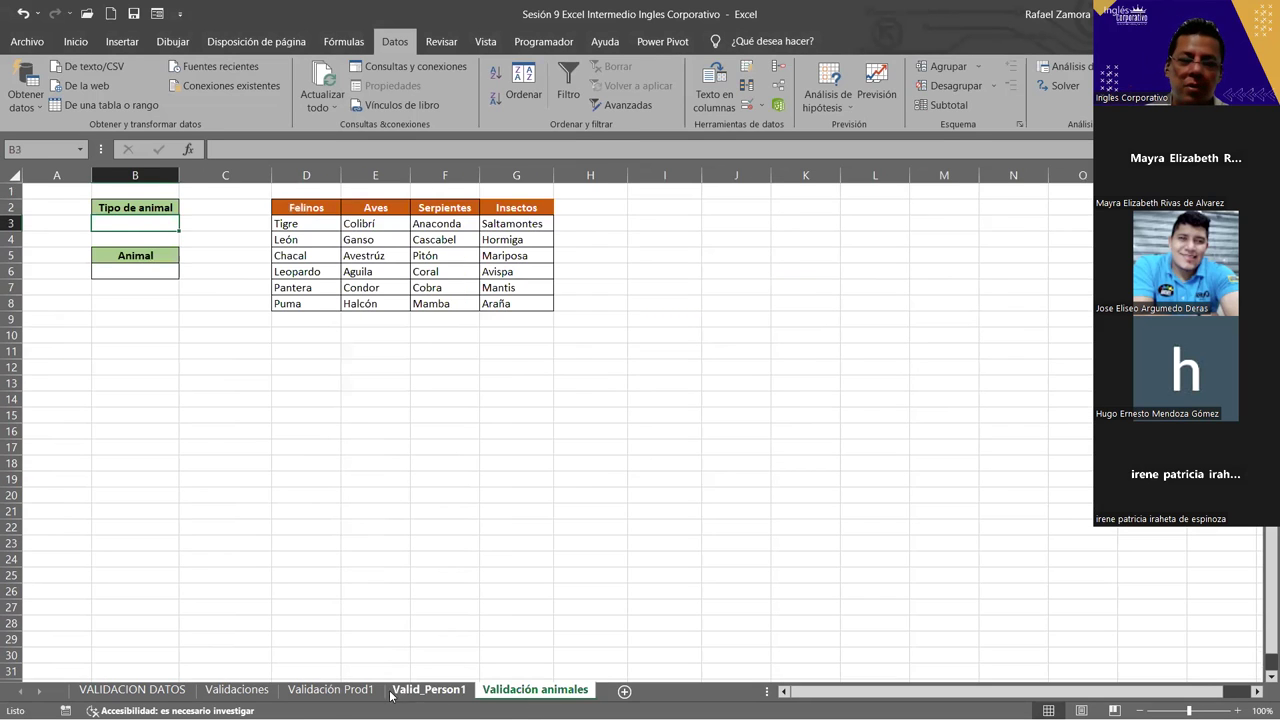
{"action": "left_click", "coordinate": [398, 692]}
{"action": "left_click", "coordinate": [535, 690]}
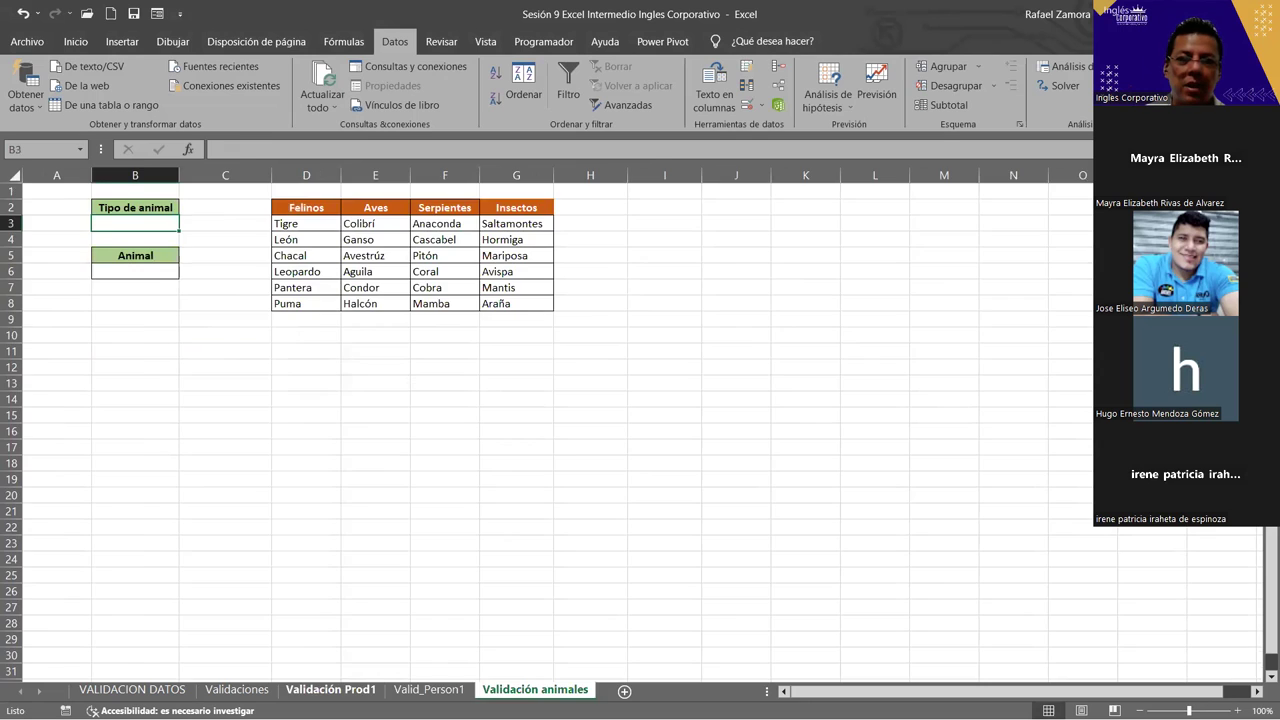
{"action": "left_click", "coordinate": [330, 690]}
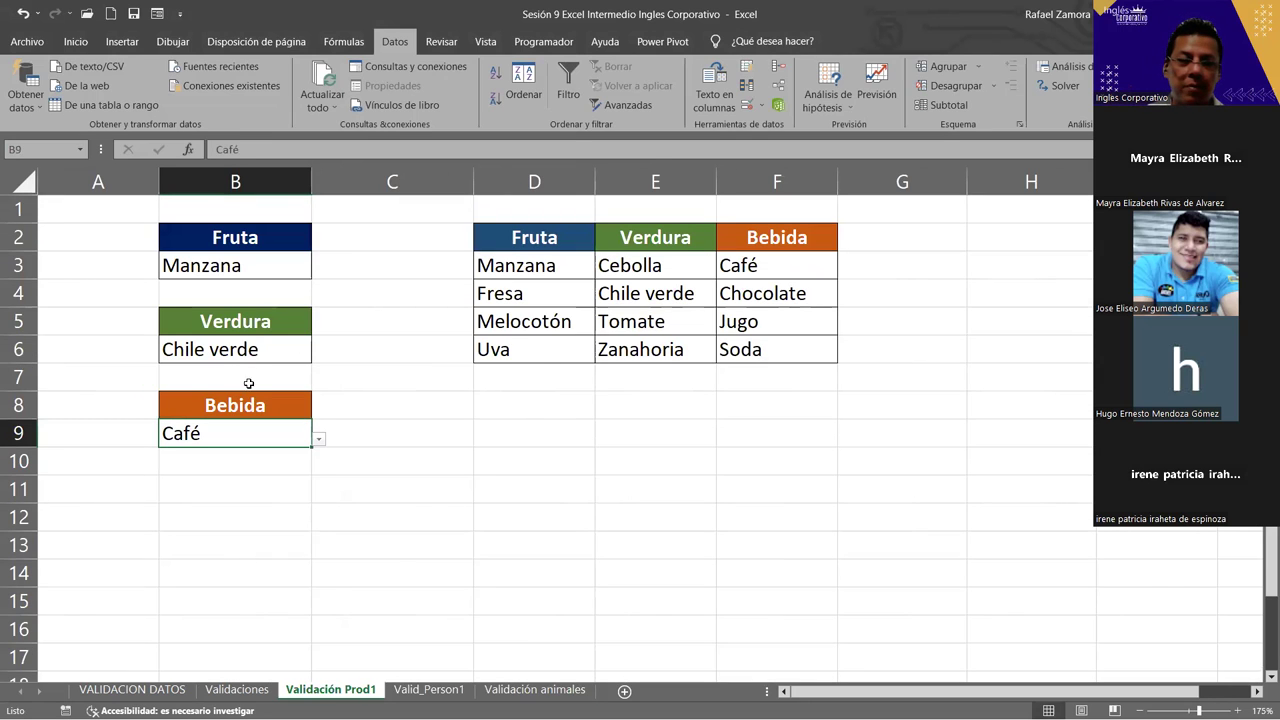
{"action": "left_click", "coordinate": [237, 690]}
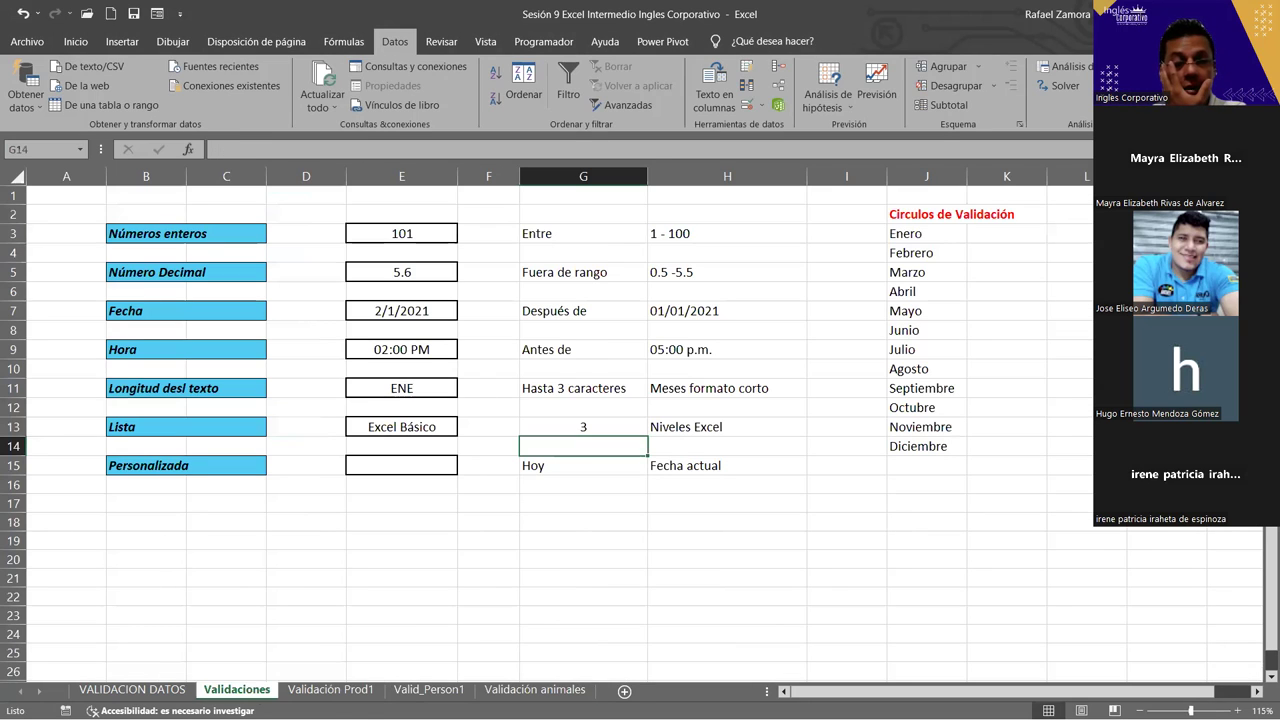
{"action": "left_click", "coordinate": [372, 467]}
{"action": "scroll", "coordinate": [708, 565], "scroll_direction": "up", "scroll_amount": 1}
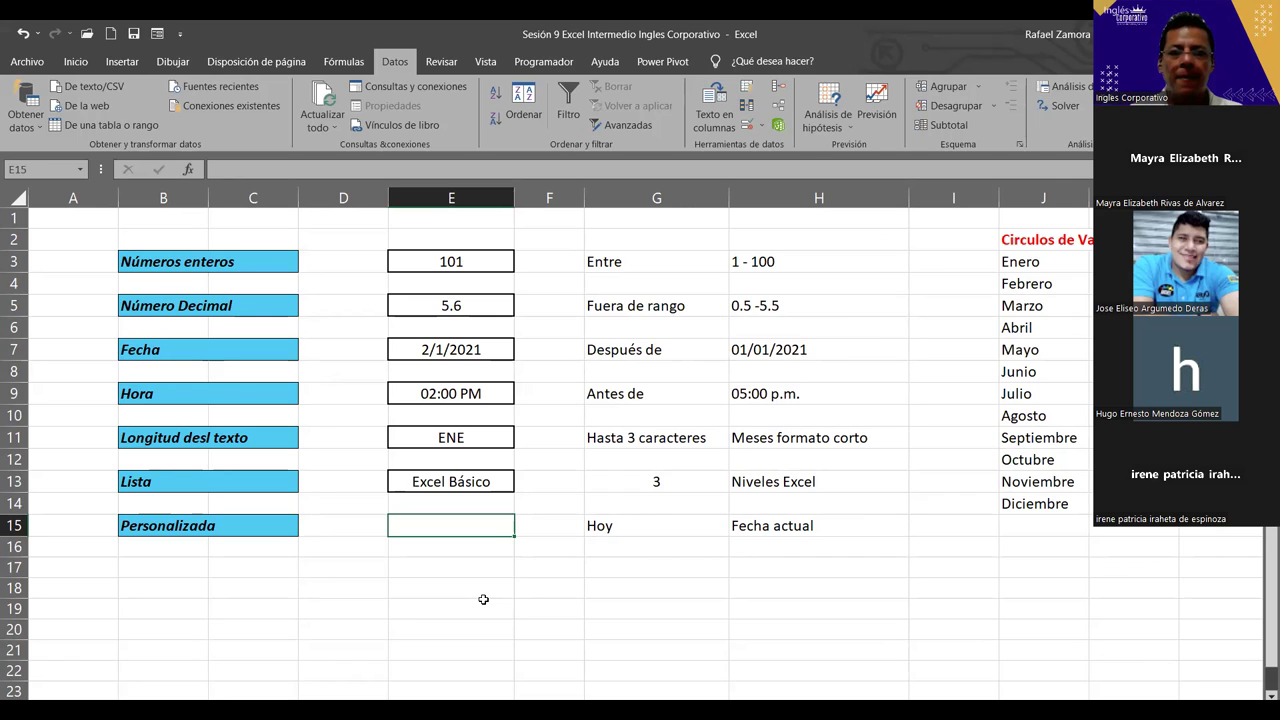
{"action": "left_click", "coordinate": [188, 527]}
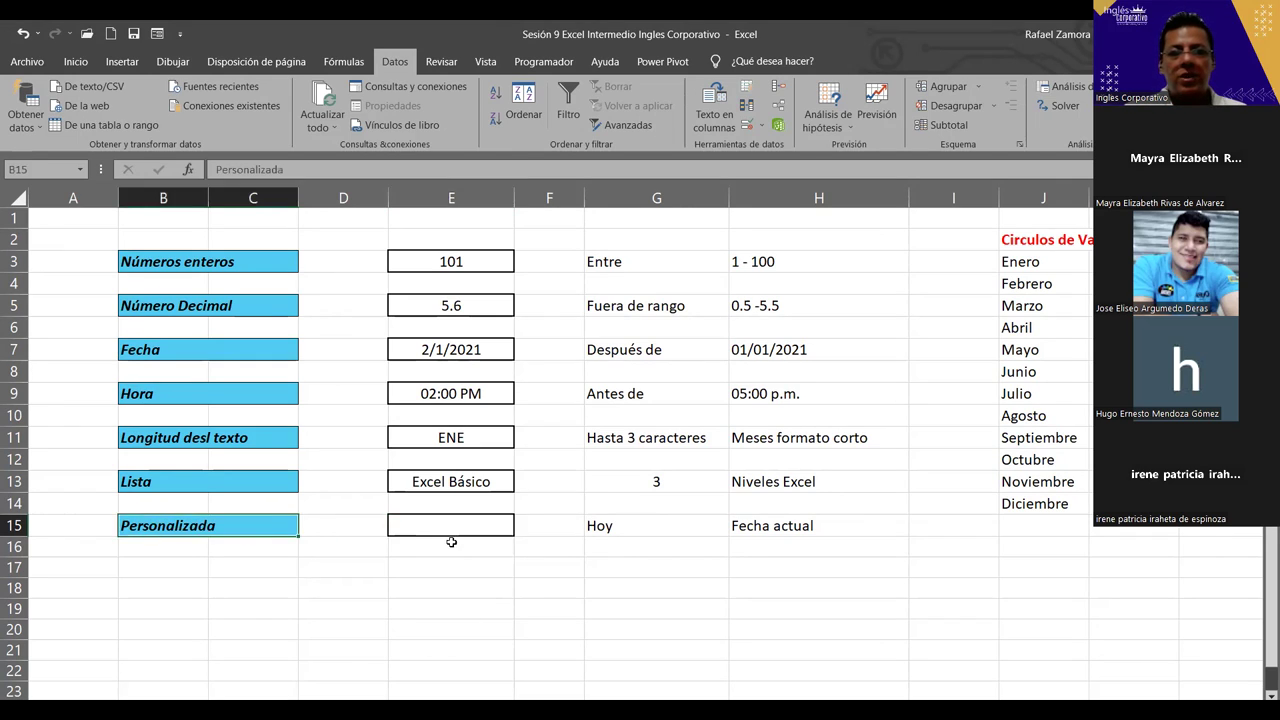
{"action": "left_click", "coordinate": [675, 524]}
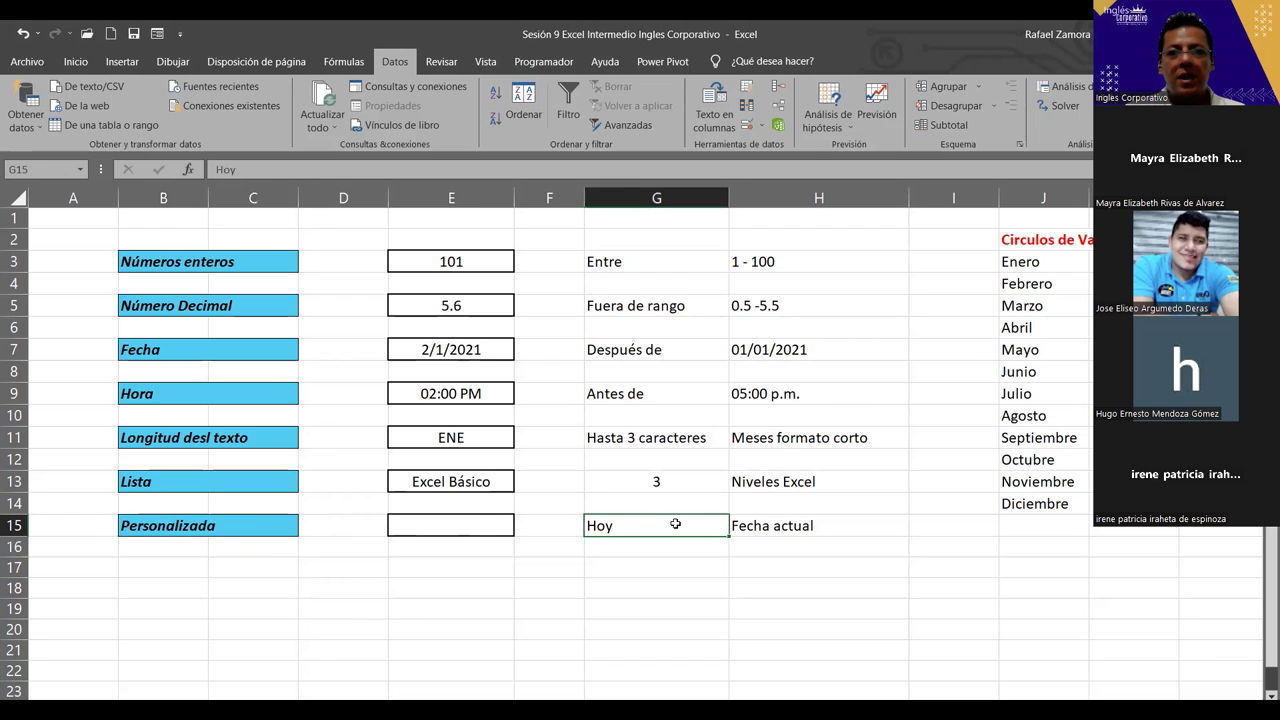
{"action": "left_click", "coordinate": [776, 528]}
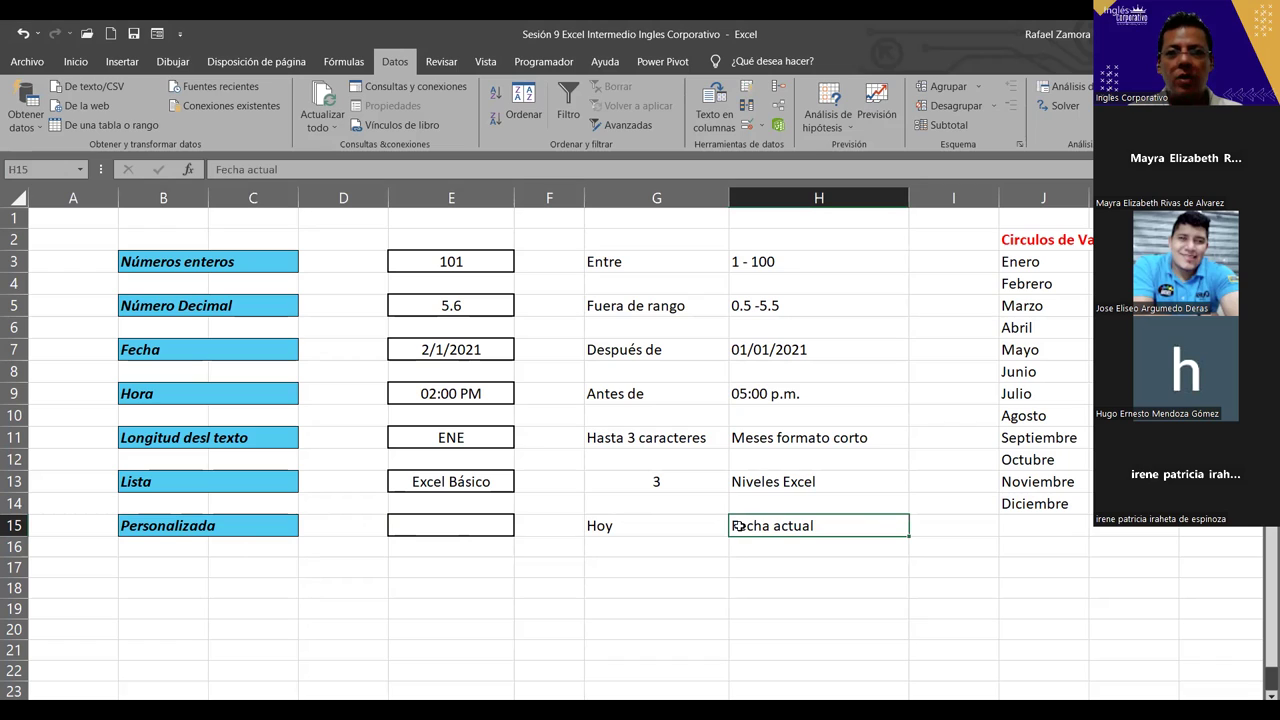
{"action": "left_click", "coordinate": [885, 589]}
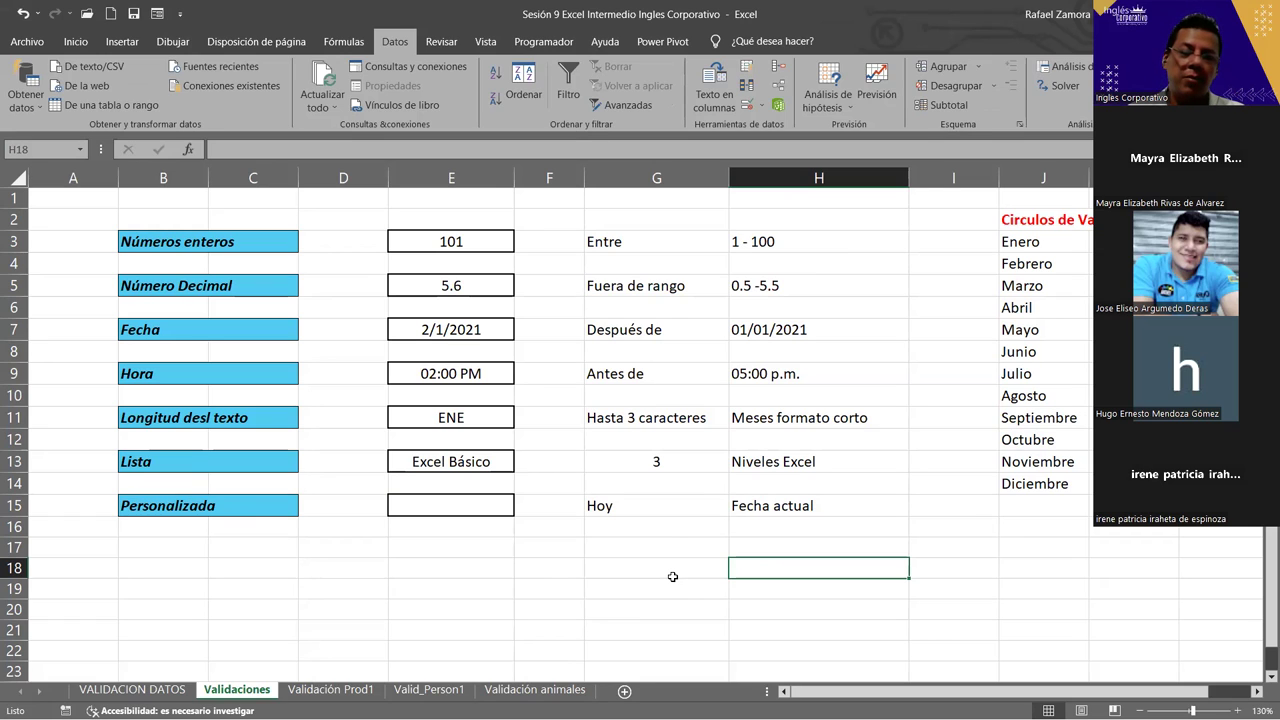
{"action": "left_click", "coordinate": [475, 501]}
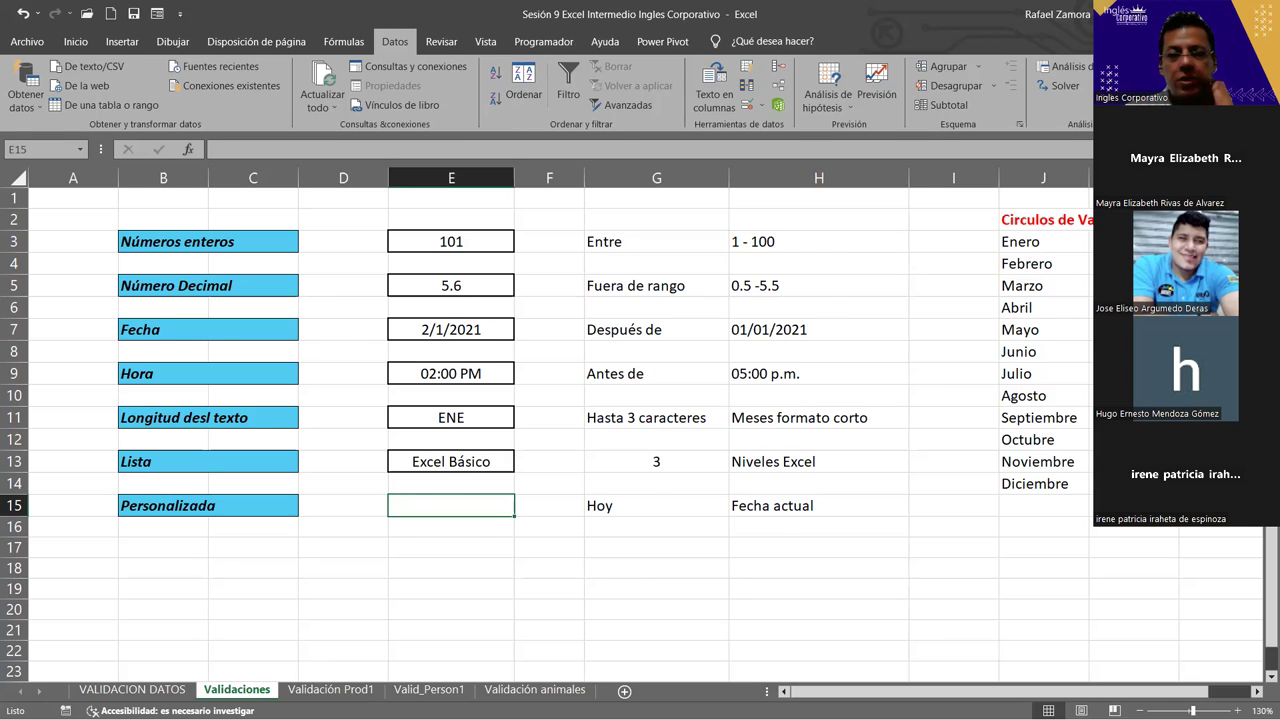
{"action": "type", "text": "14-11-2023"}
{"action": "key", "text": "Return"}
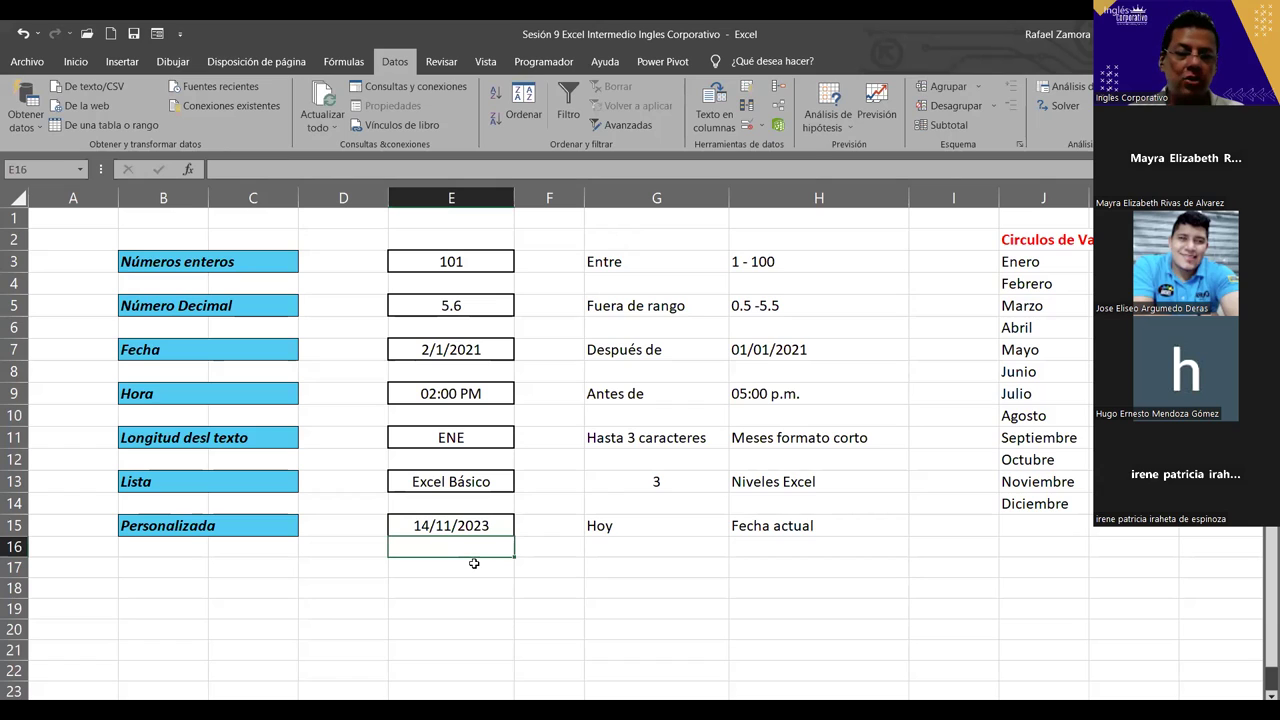
{"action": "key", "text": "ctrl+z"}
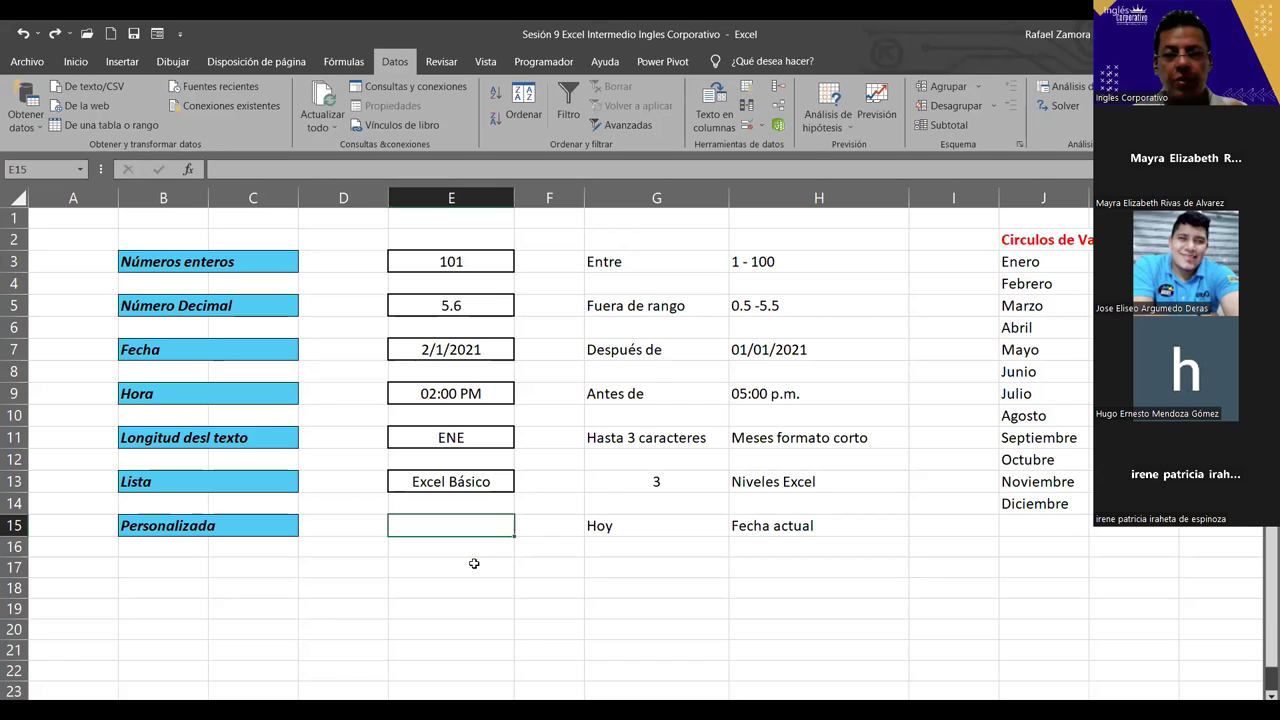
{"action": "type", "text": "13-11-2"}
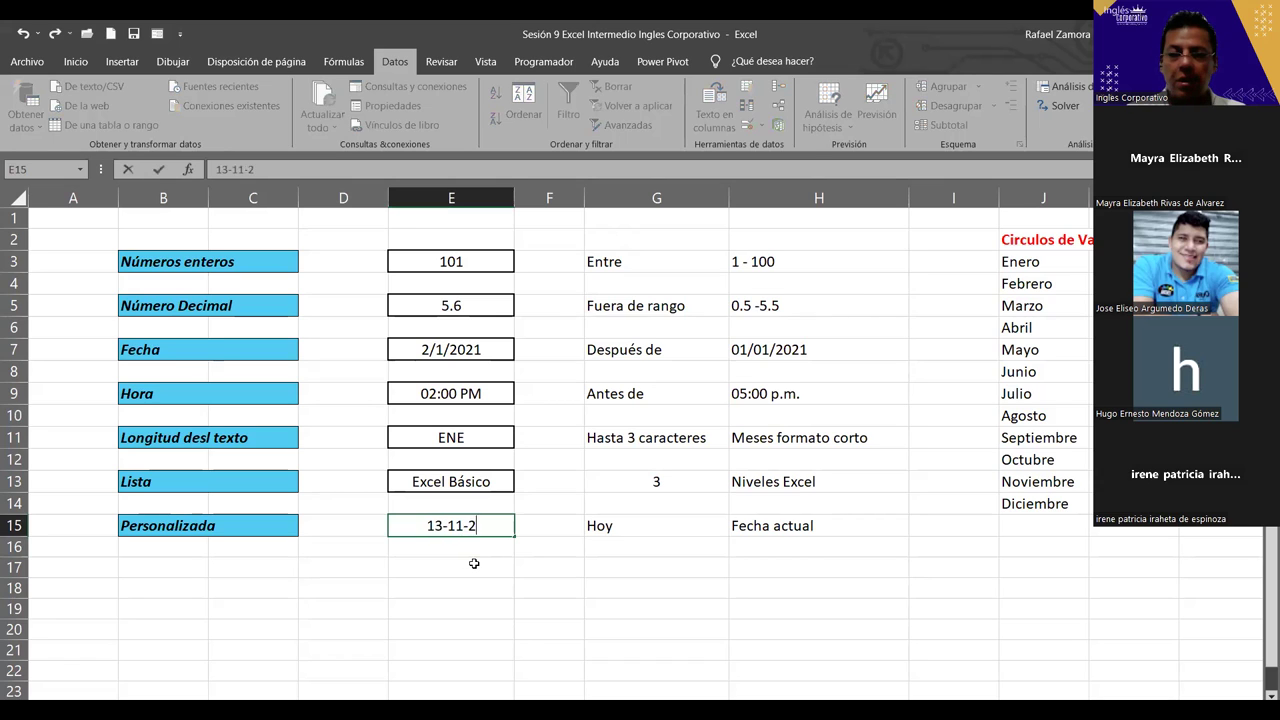
{"action": "type", "text": "023"}
{"action": "key", "text": "Return"}
{"action": "key", "text": "ctrl+z"}
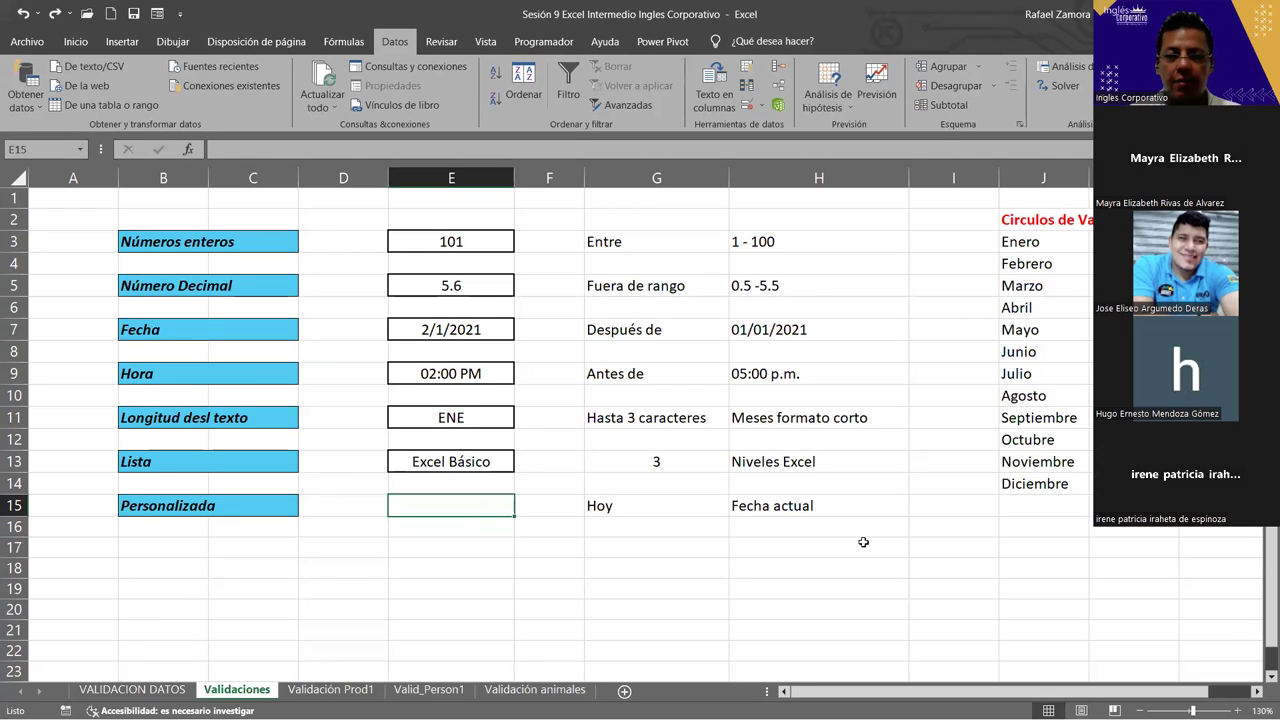
{"action": "left_click", "coordinate": [480, 545]}
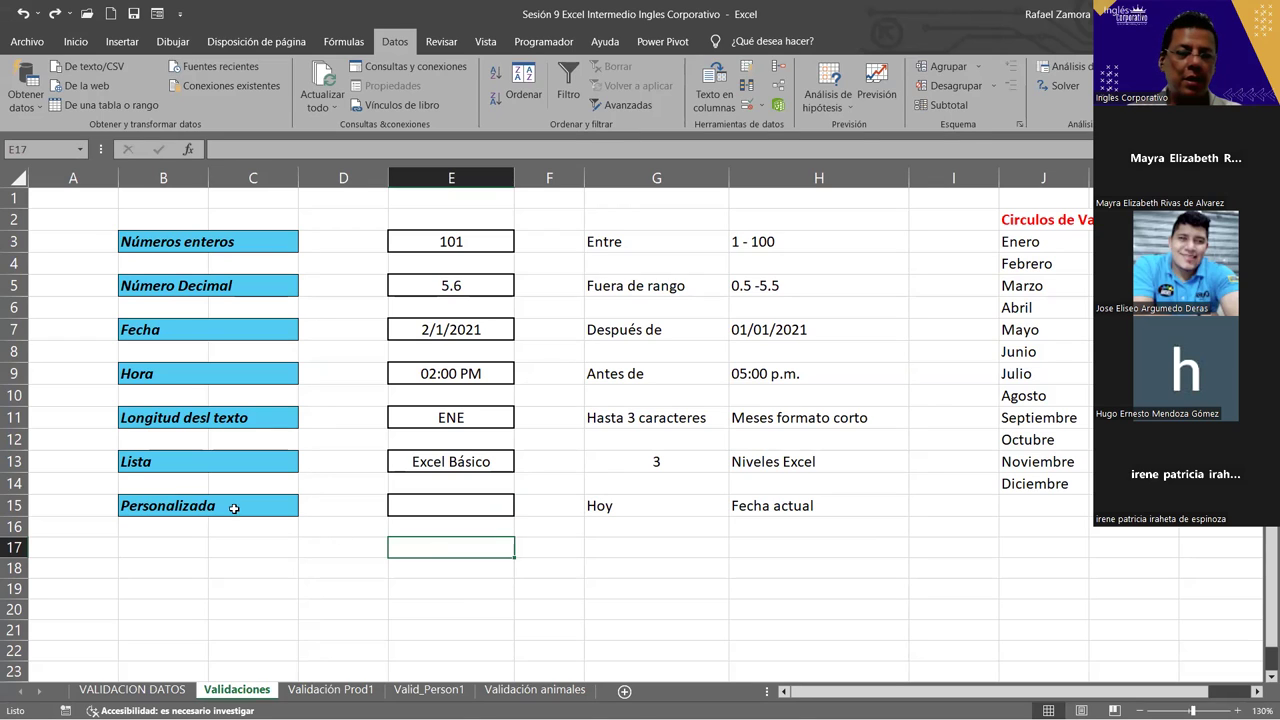
- Label C17 'IGUAL' and enter test numbers 100 and 200 in B19 and B20
{"action": "left_click", "coordinate": [242, 551]}
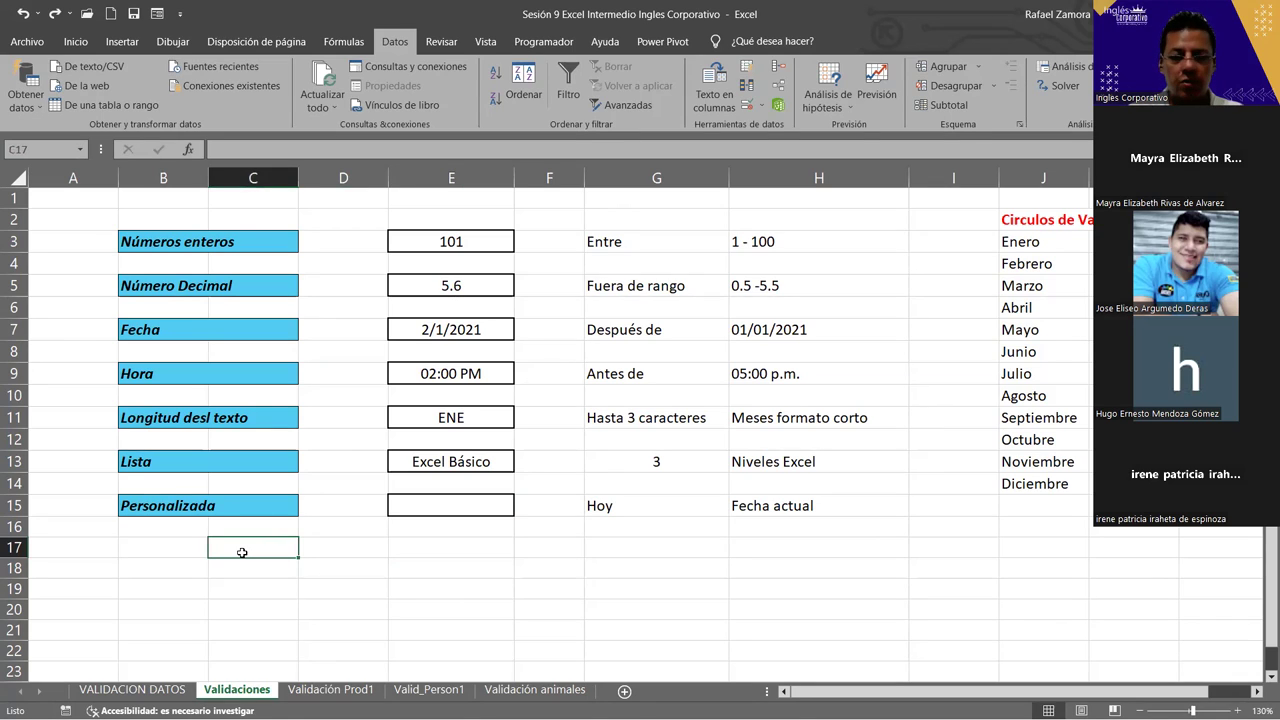
{"action": "type", "text": "IGUAL"}
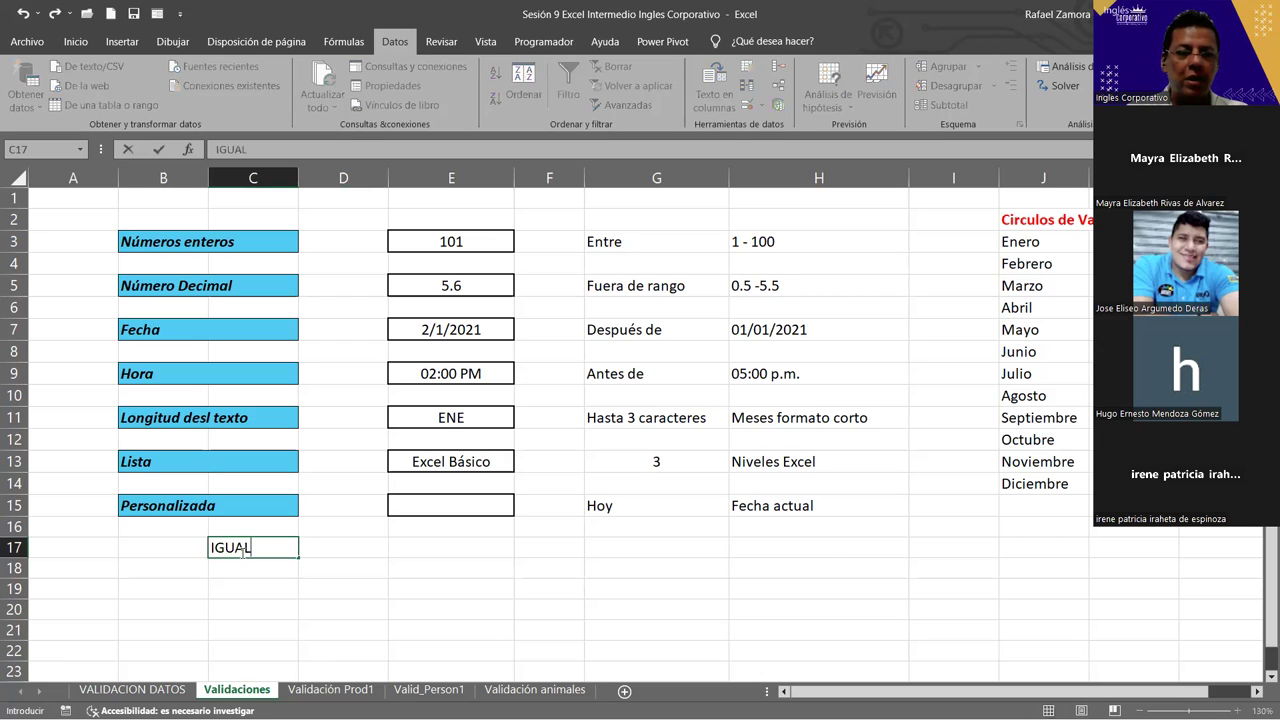
{"action": "key", "text": "Return"}
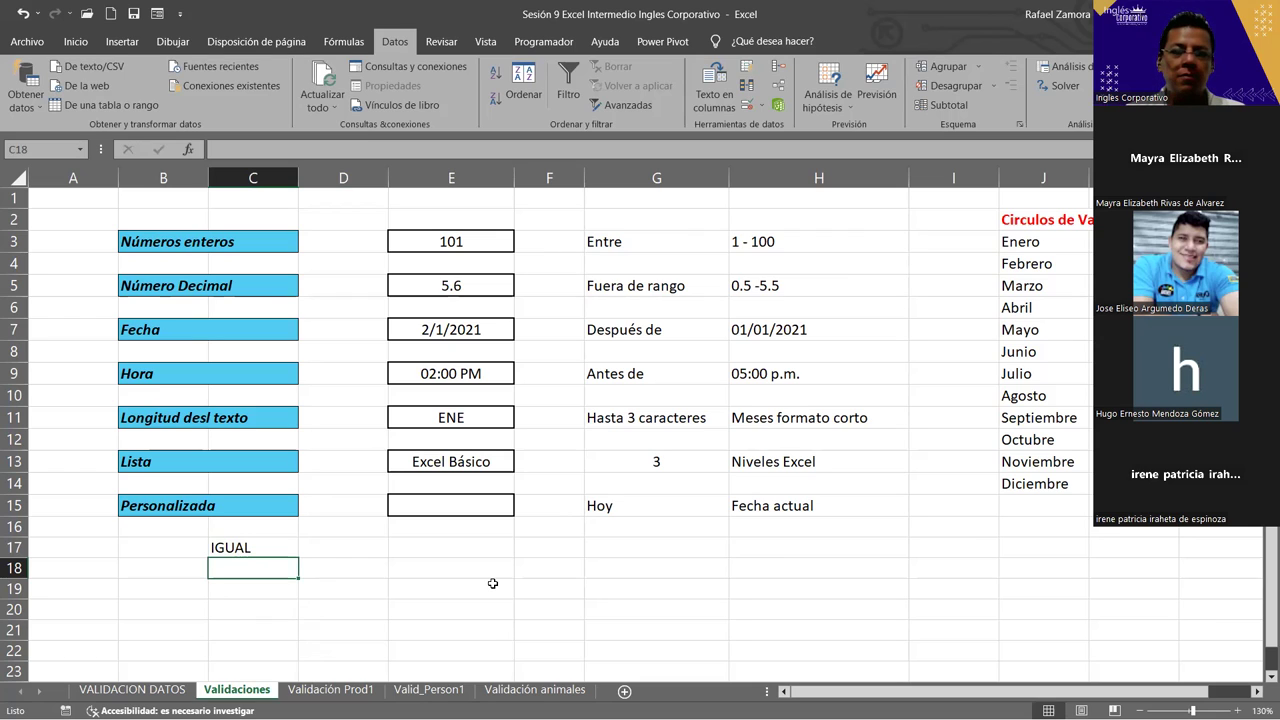
{"action": "left_click", "coordinate": [162, 594]}
{"action": "type", "text": "100"}
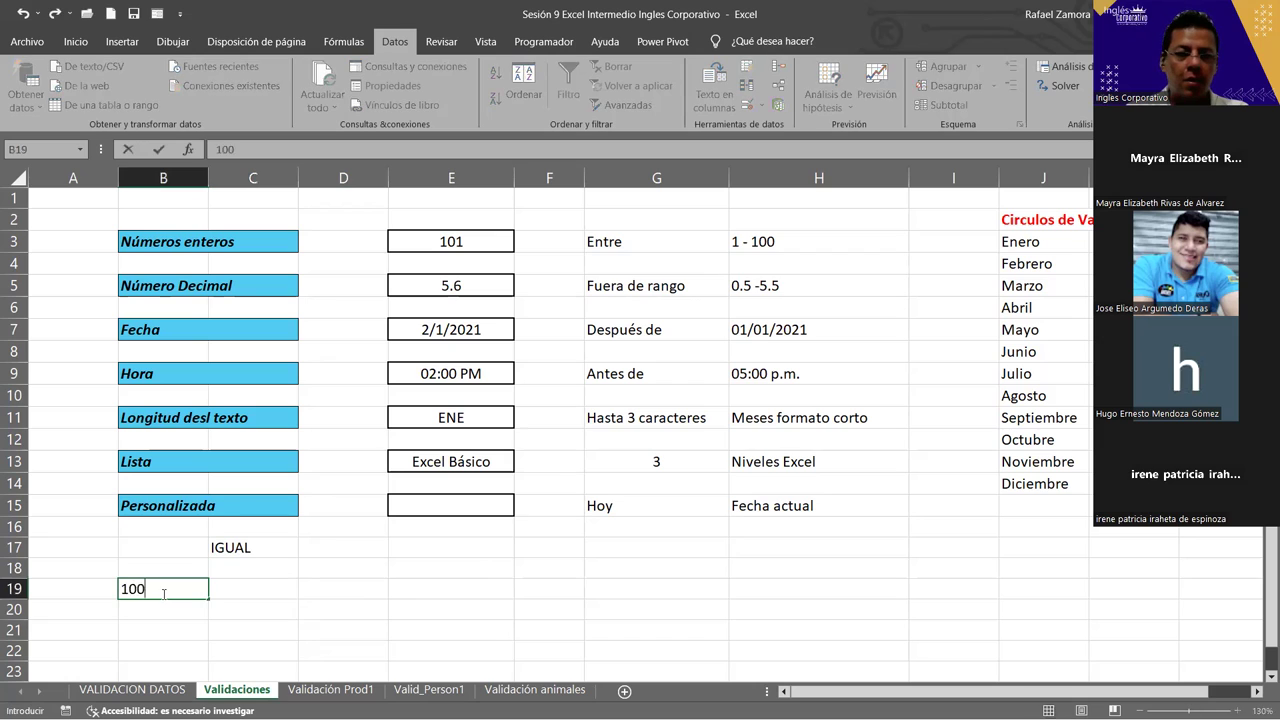
{"action": "key", "text": "Return"}
{"action": "type", "text": "200"}
{"action": "key", "text": "Return"}
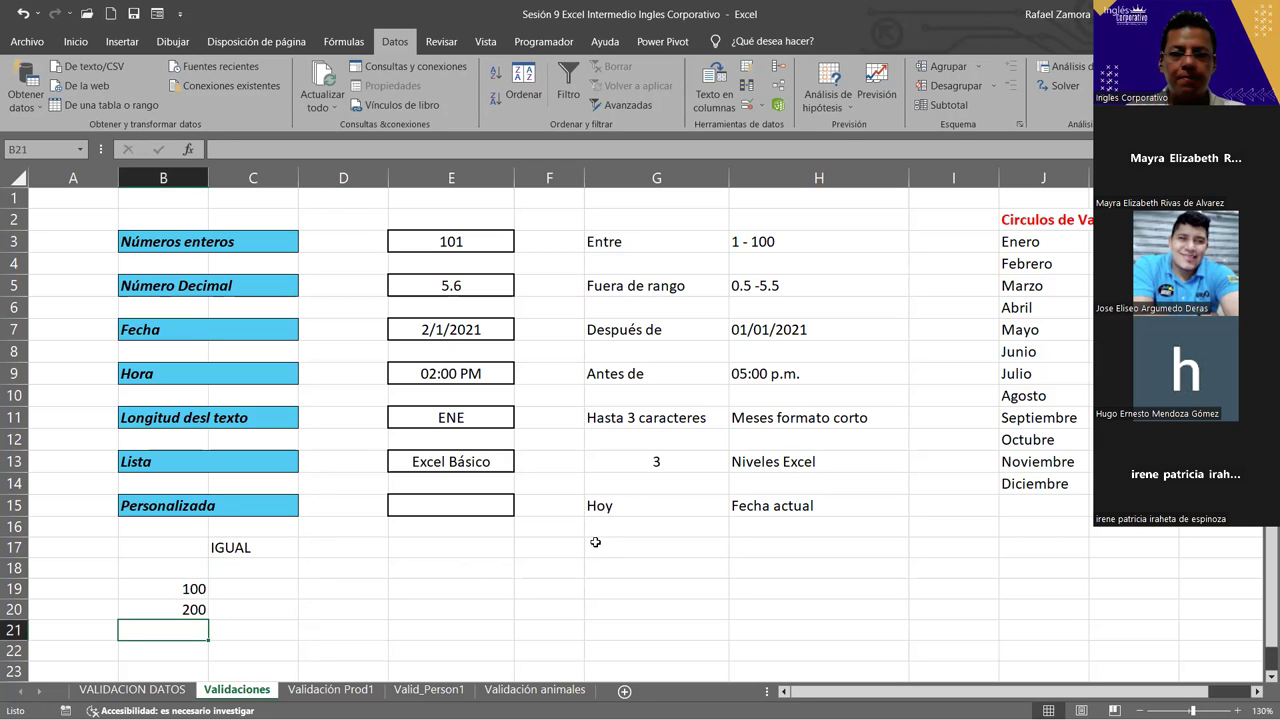
- Enter test words LUNES in E19 and MARTES in E20
{"action": "left_click", "coordinate": [451, 585]}
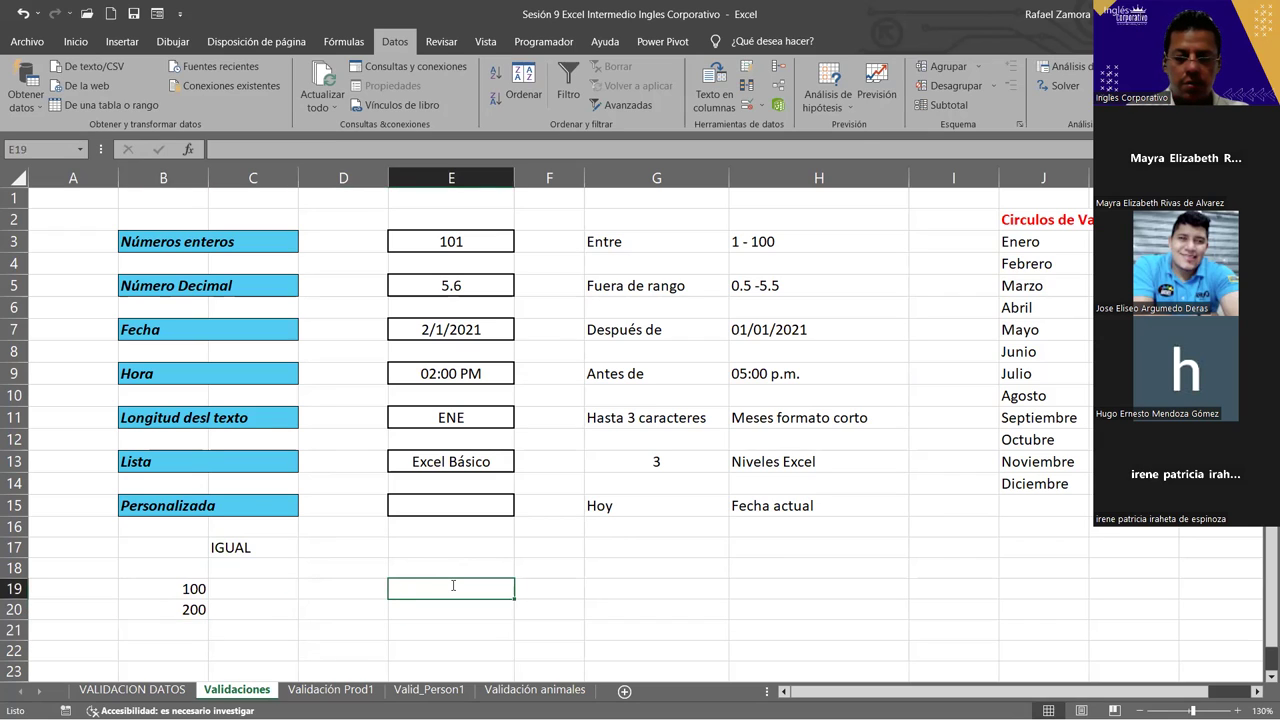
{"action": "type", "text": "IUNES"}
{"action": "key", "text": "BackSpace"}
{"action": "key", "text": "BackSpace"}
{"action": "key", "text": "BackSpace"}
{"action": "key", "text": "BackSpace"}
{"action": "type", "text": "LU"}
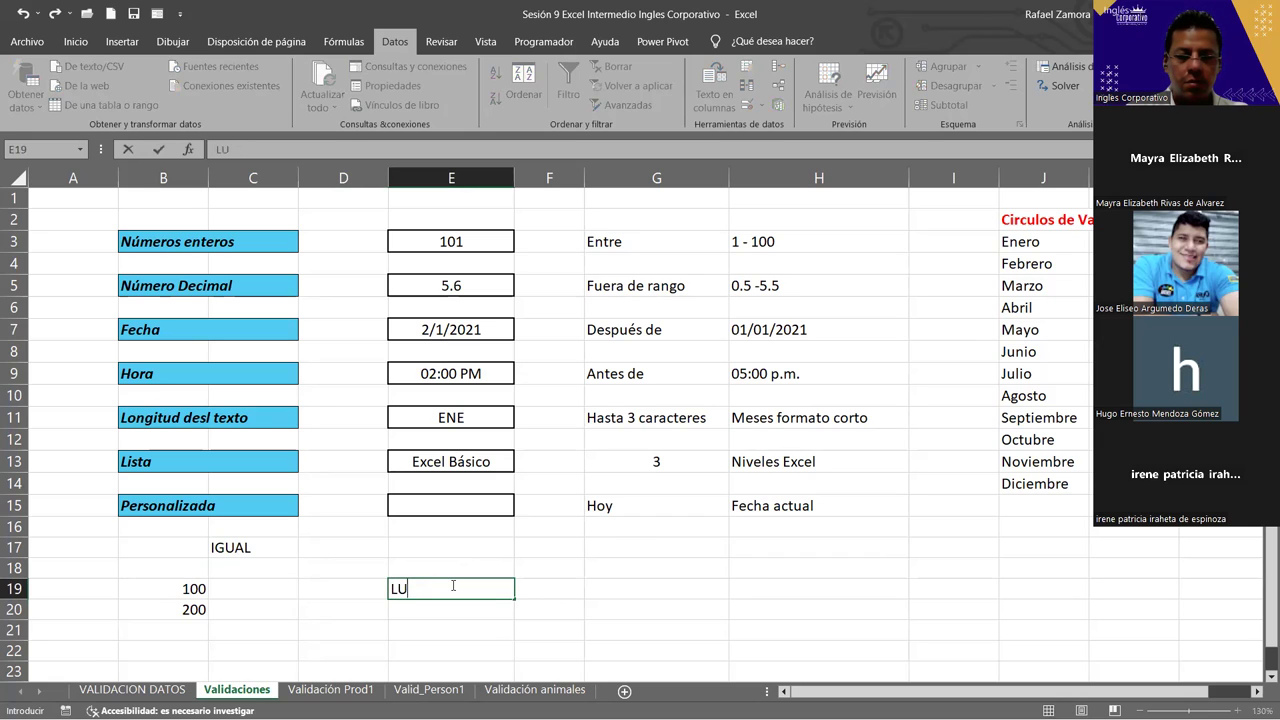
{"action": "type", "text": "NES"}
{"action": "key", "text": "Return"}
{"action": "type", "text": "MARTES"}
{"action": "key", "text": "Return"}
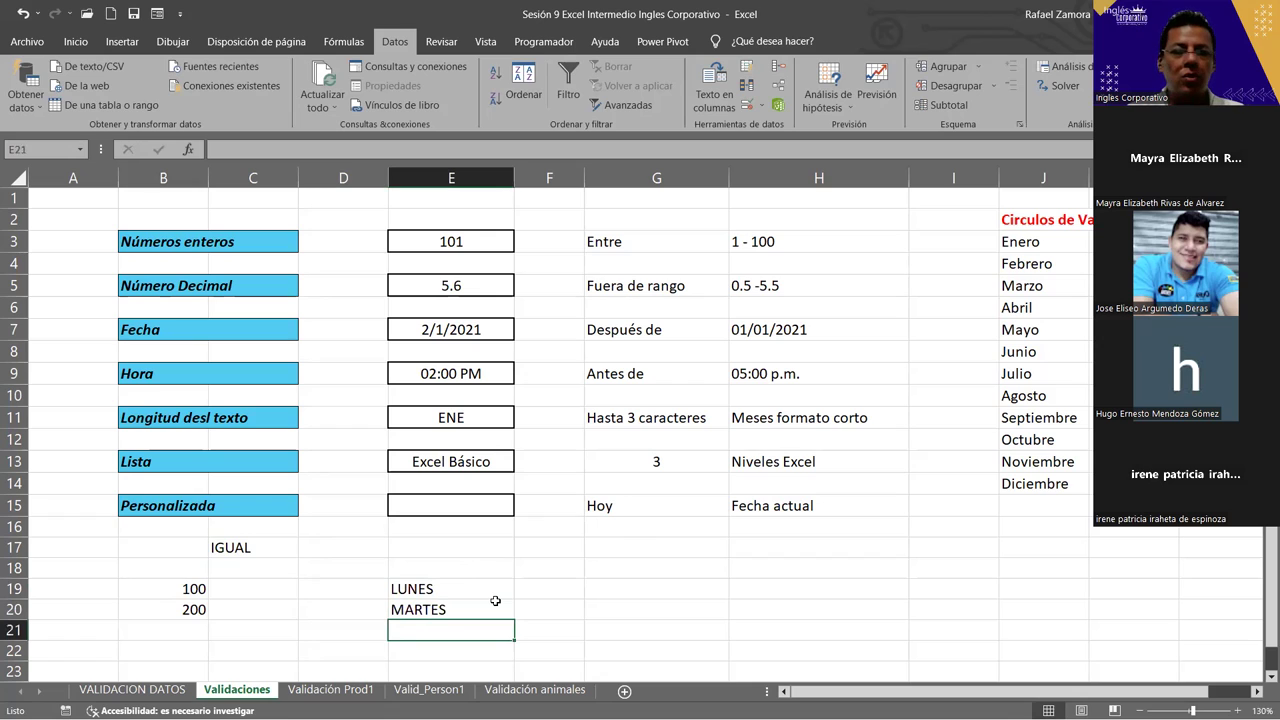
- Enter =IGUAL(B19,B20) in C19
{"action": "left_click", "coordinate": [279, 585]}
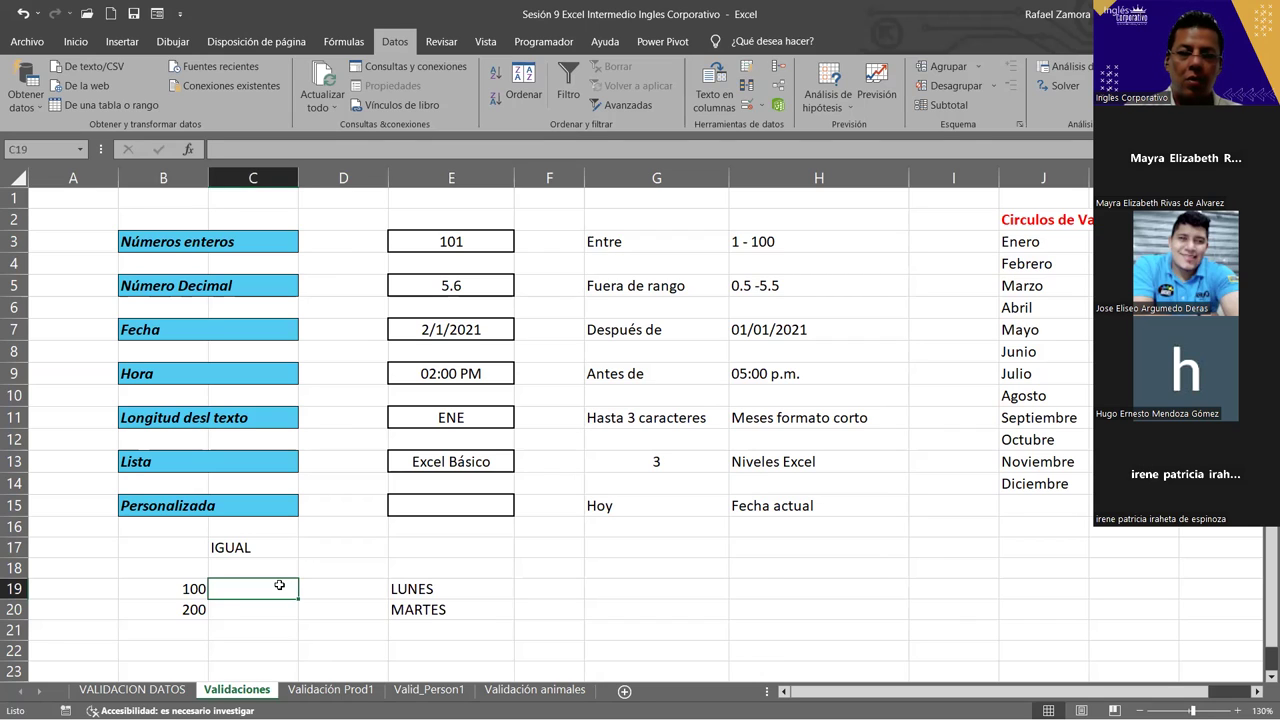
{"action": "type", "text": "="}
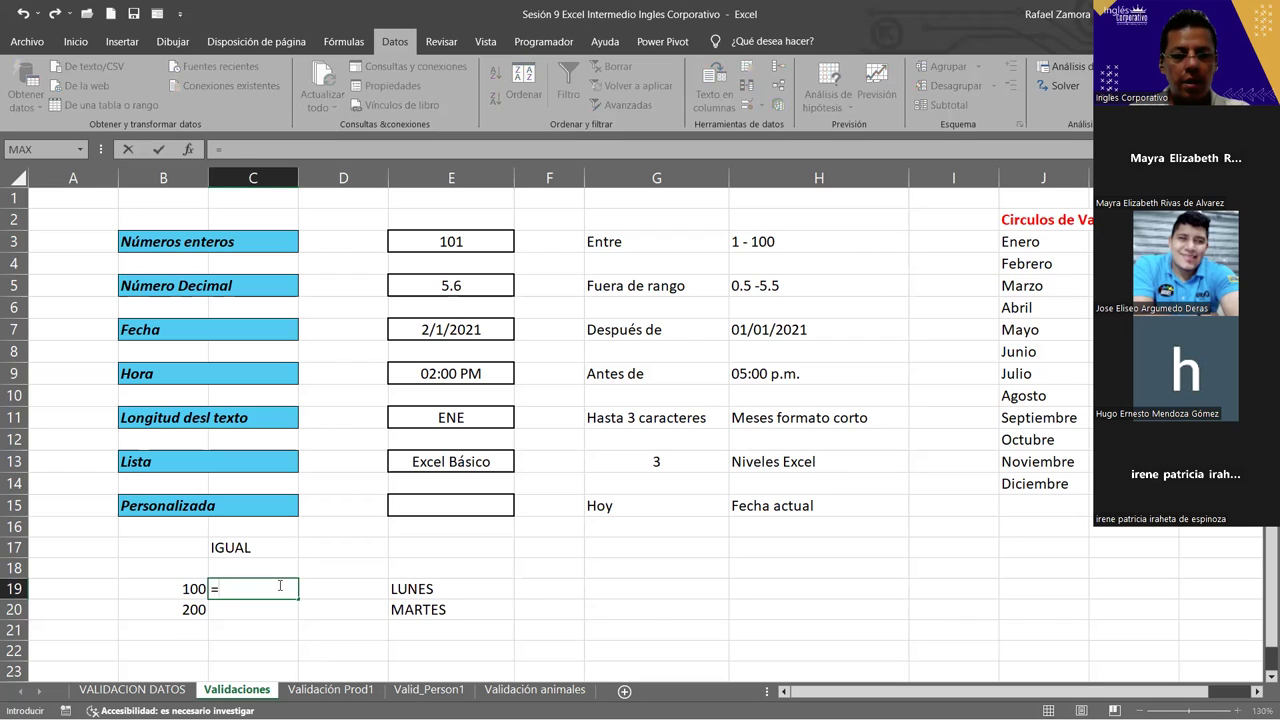
{"action": "type", "text": "IGU"}
{"action": "key", "text": "Tab"}
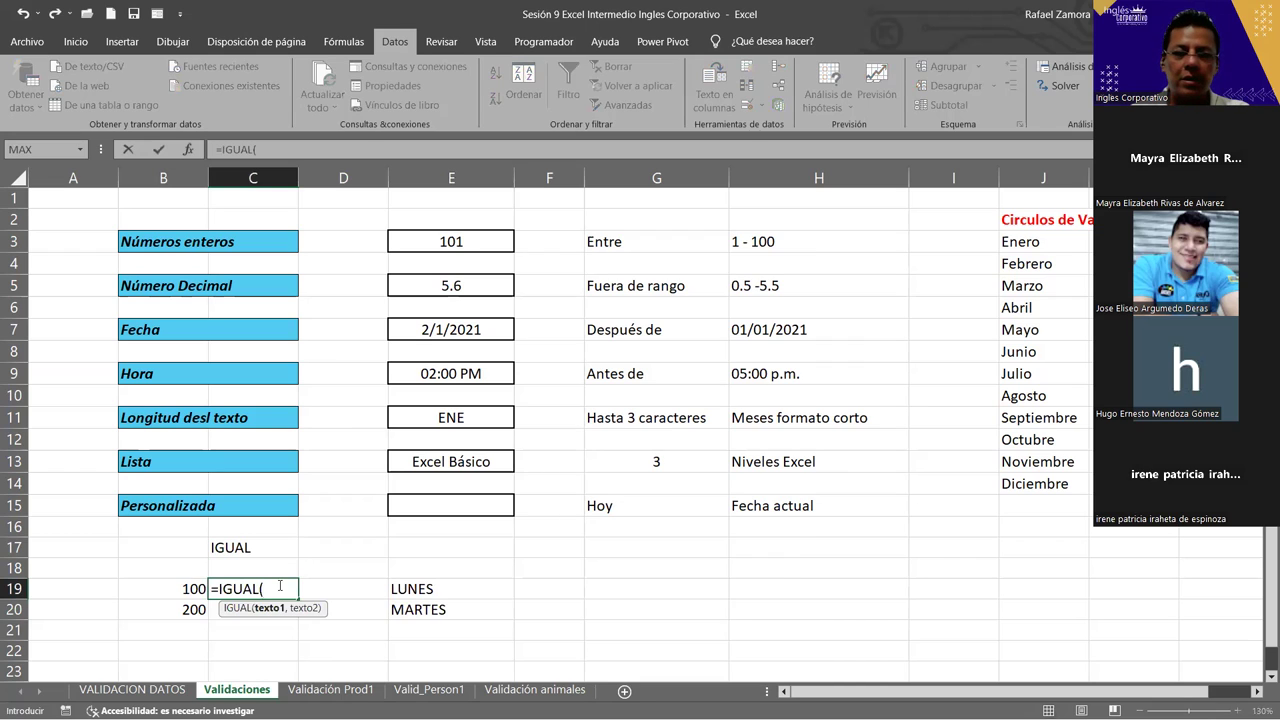
{"action": "left_click", "coordinate": [188, 588]}
{"action": "type", "text": ","}
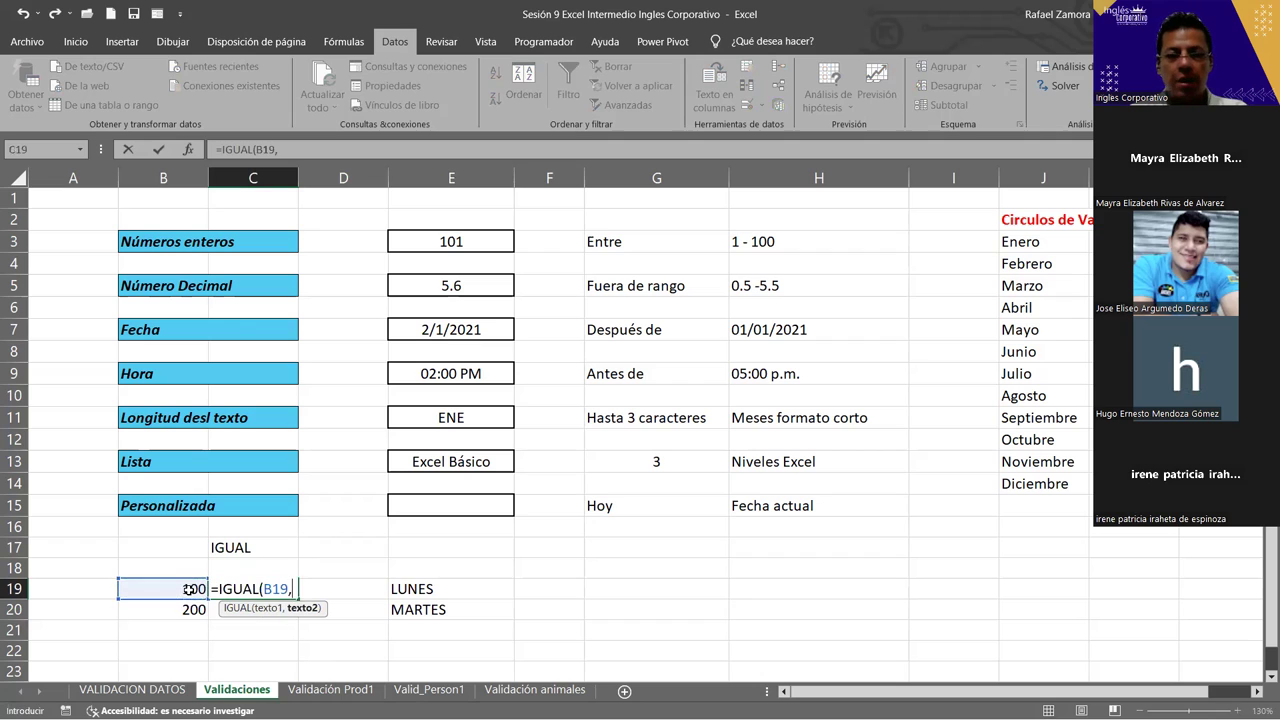
{"action": "left_click", "coordinate": [170, 617]}
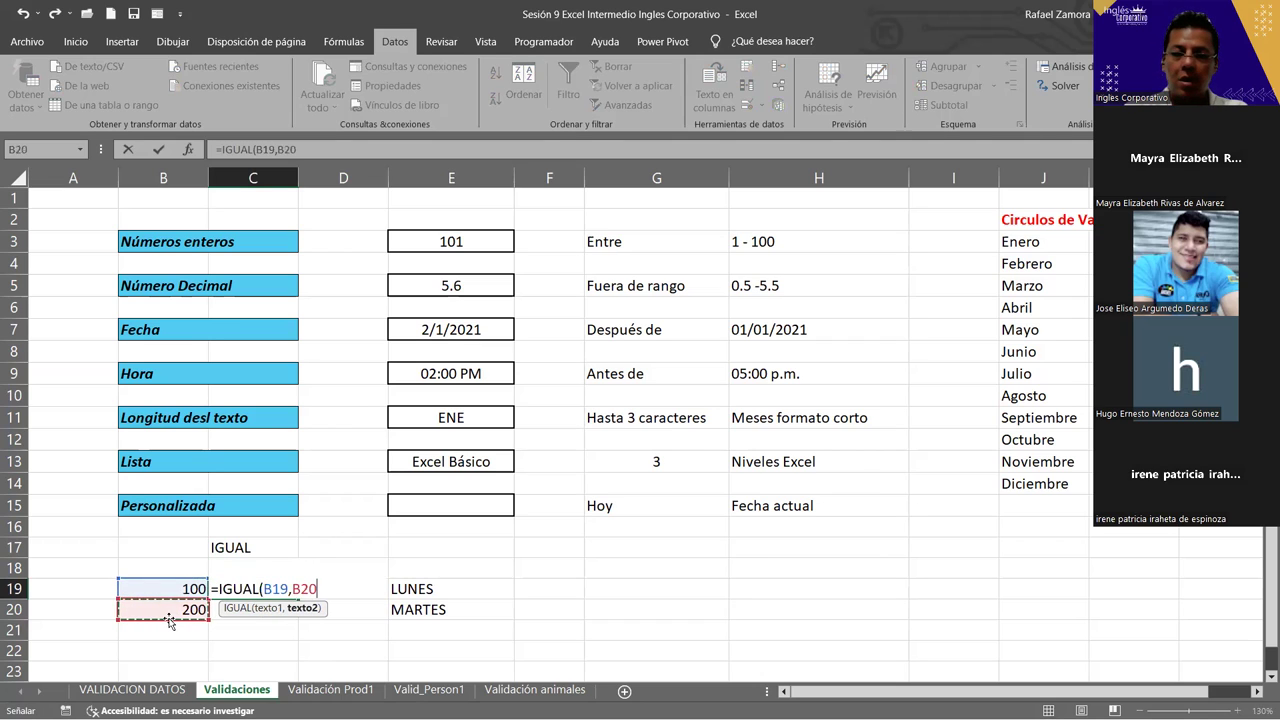
{"action": "type", "text": ")"}
{"action": "key", "text": "Return"}
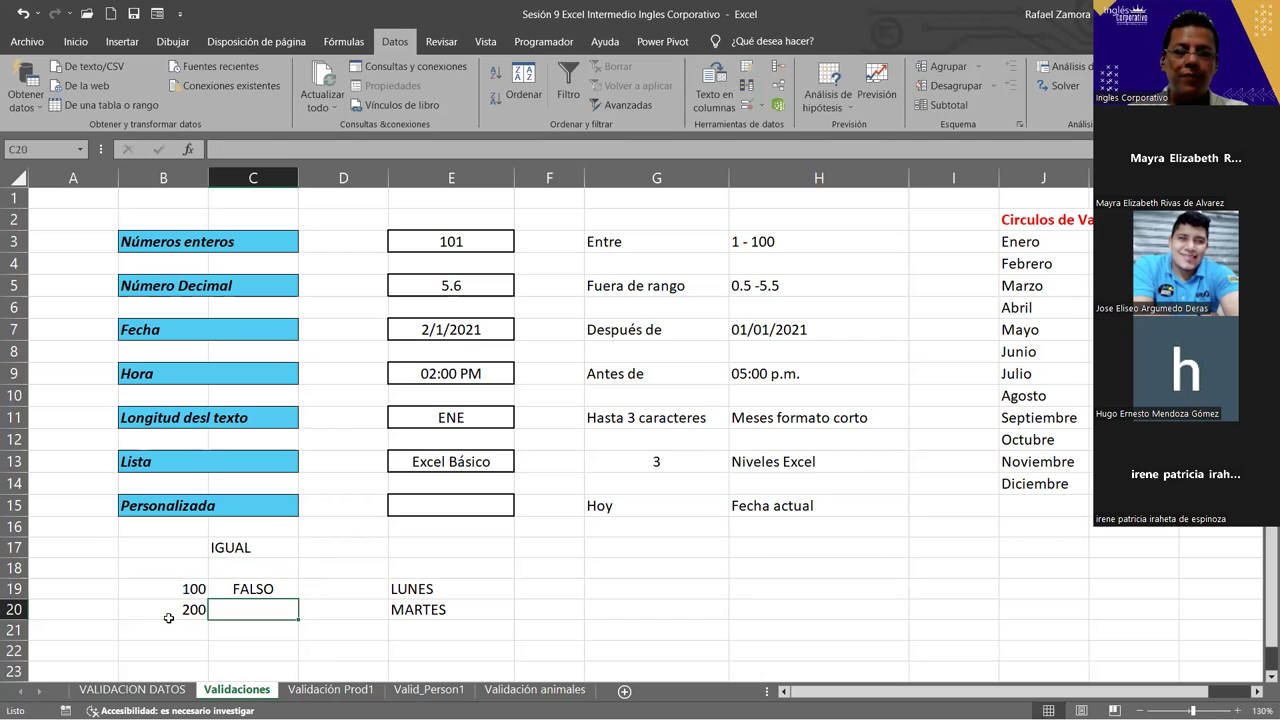
- Review the C19 formula's references in edit mode
{"action": "left_click", "coordinate": [288, 588]}
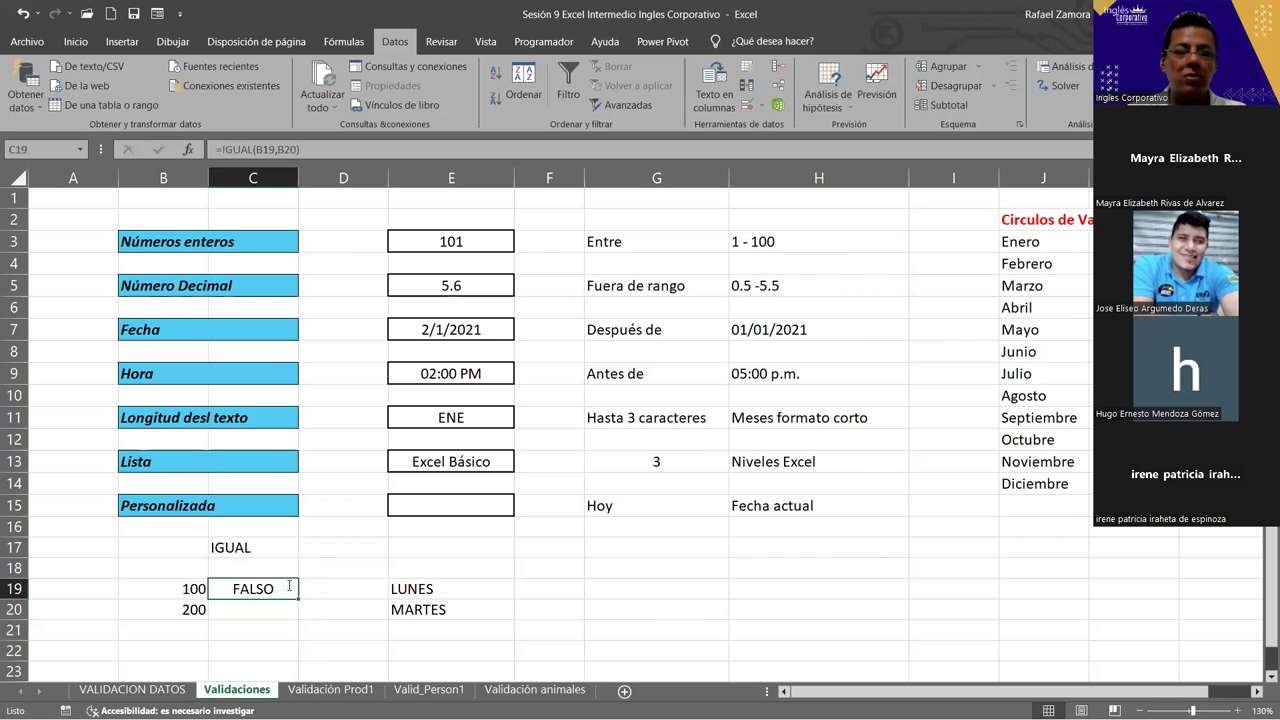
{"action": "double_click", "coordinate": [285, 588]}
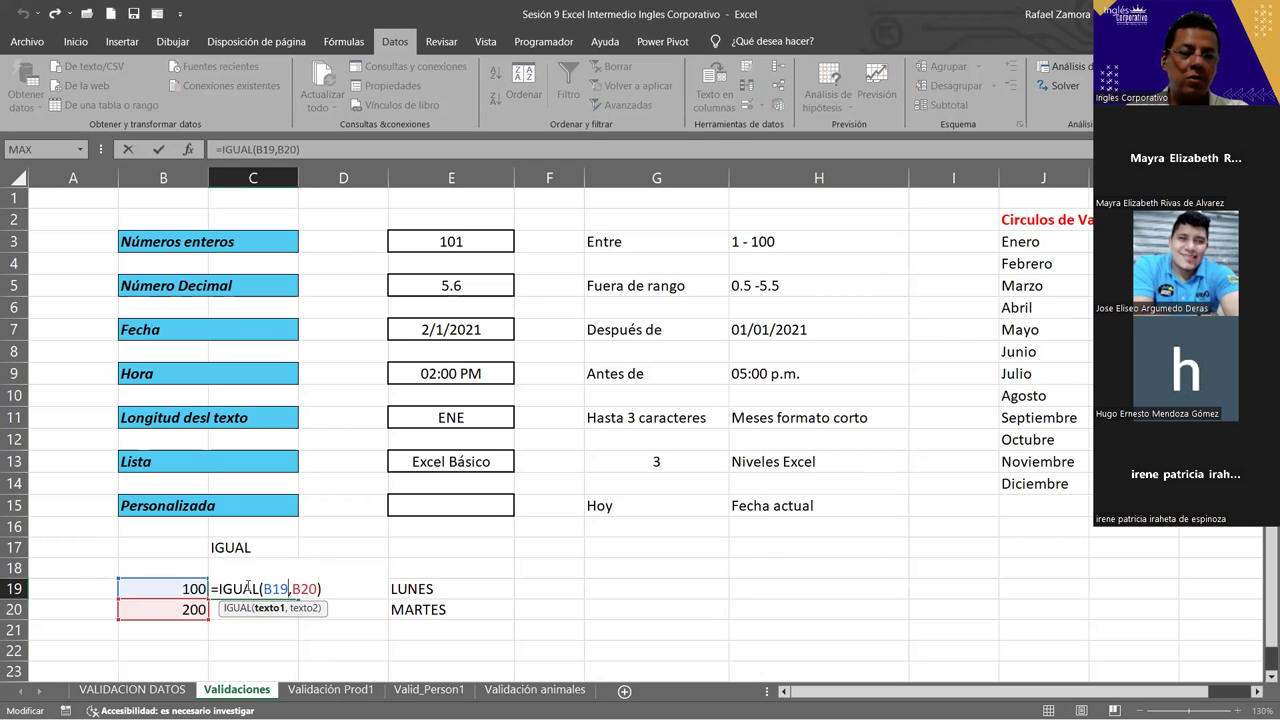
{"action": "left_click", "coordinate": [180, 588]}
{"action": "left_click", "coordinate": [185, 609]}
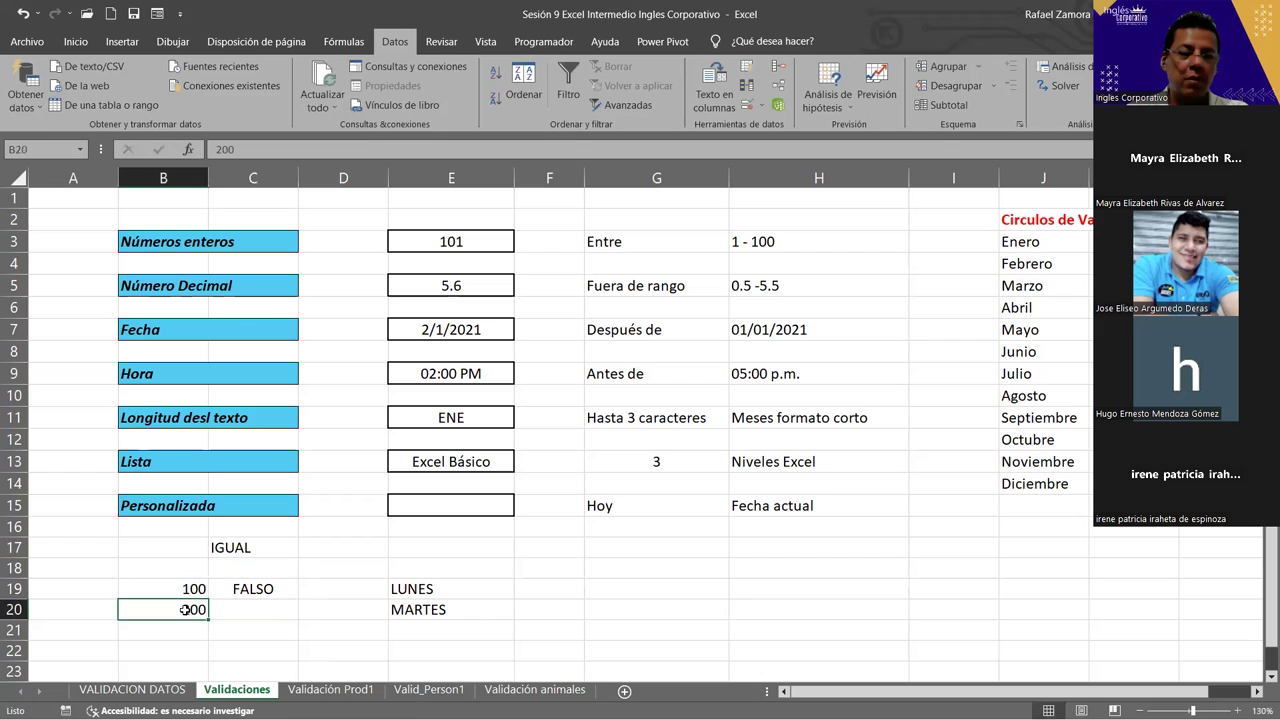
{"action": "left_click", "coordinate": [264, 588]}
{"action": "double_click", "coordinate": [266, 588]}
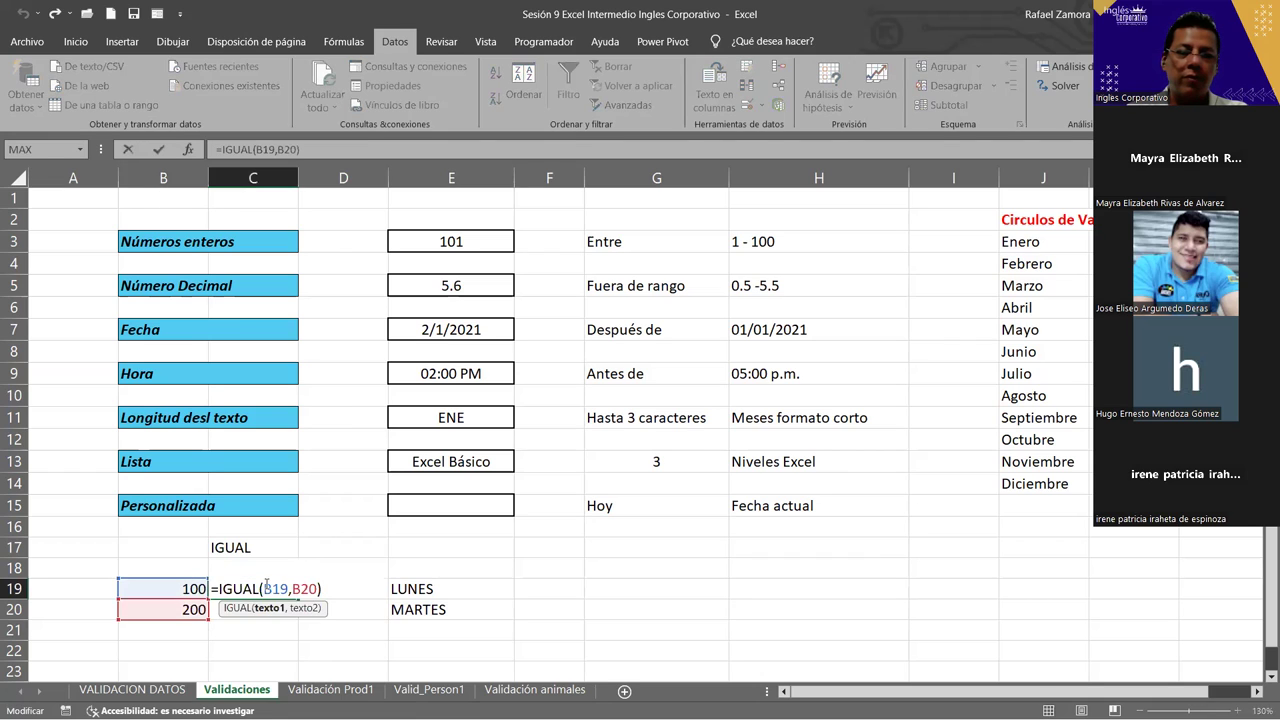
- Enter =IGUAL(E19,E20) in D19
{"action": "left_click", "coordinate": [355, 588]}
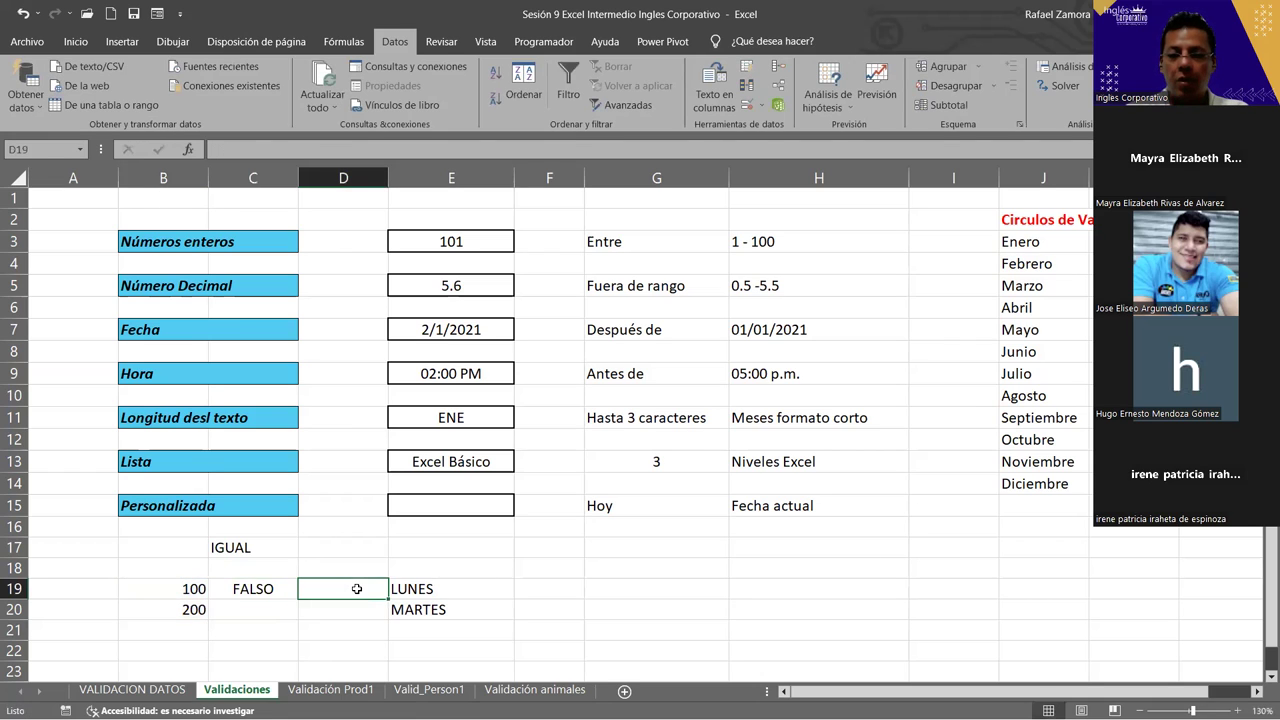
{"action": "type", "text": "="}
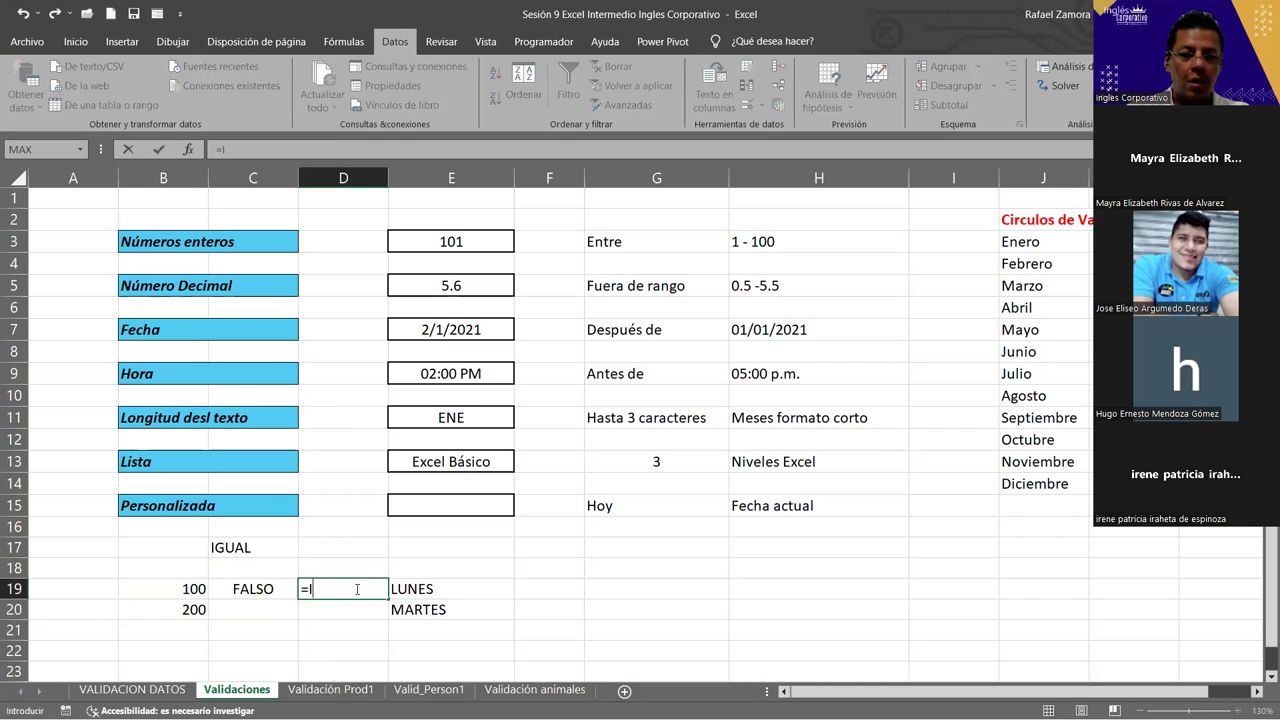
{"action": "type", "text": "IGUA"}
{"action": "double_click", "coordinate": [390, 610]}
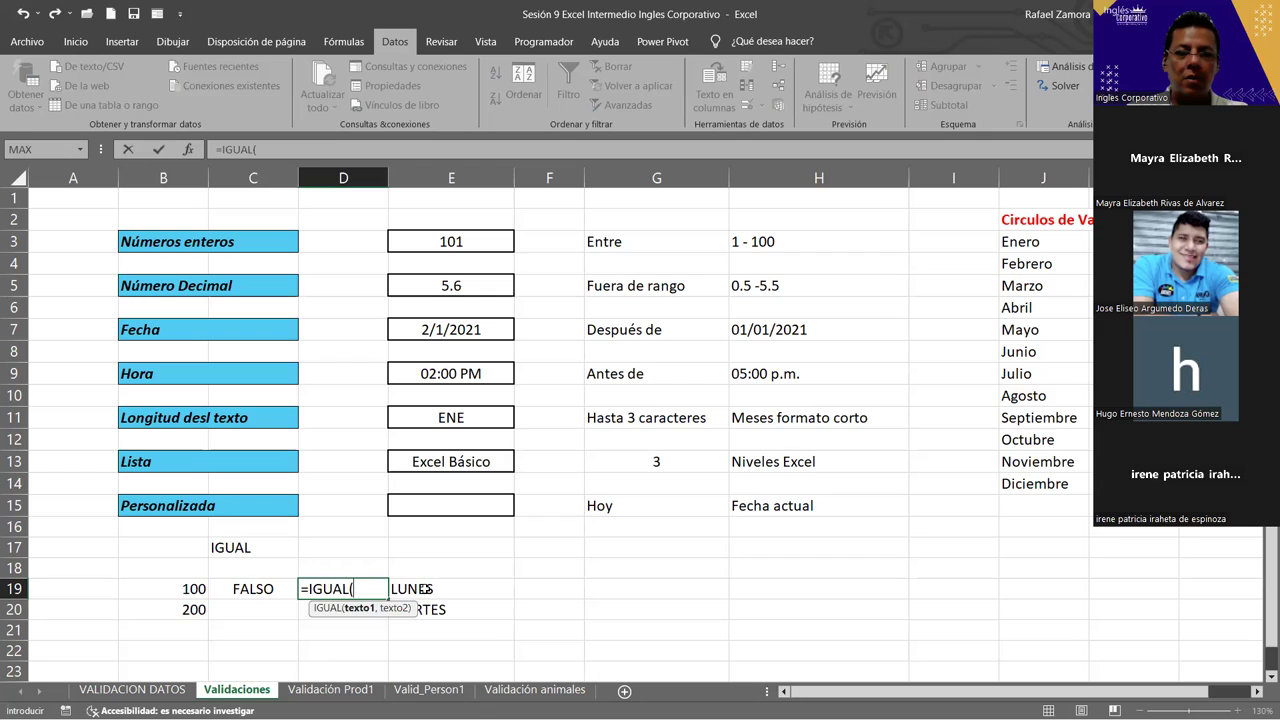
{"action": "left_click", "coordinate": [425, 589]}
{"action": "type", "text": ","}
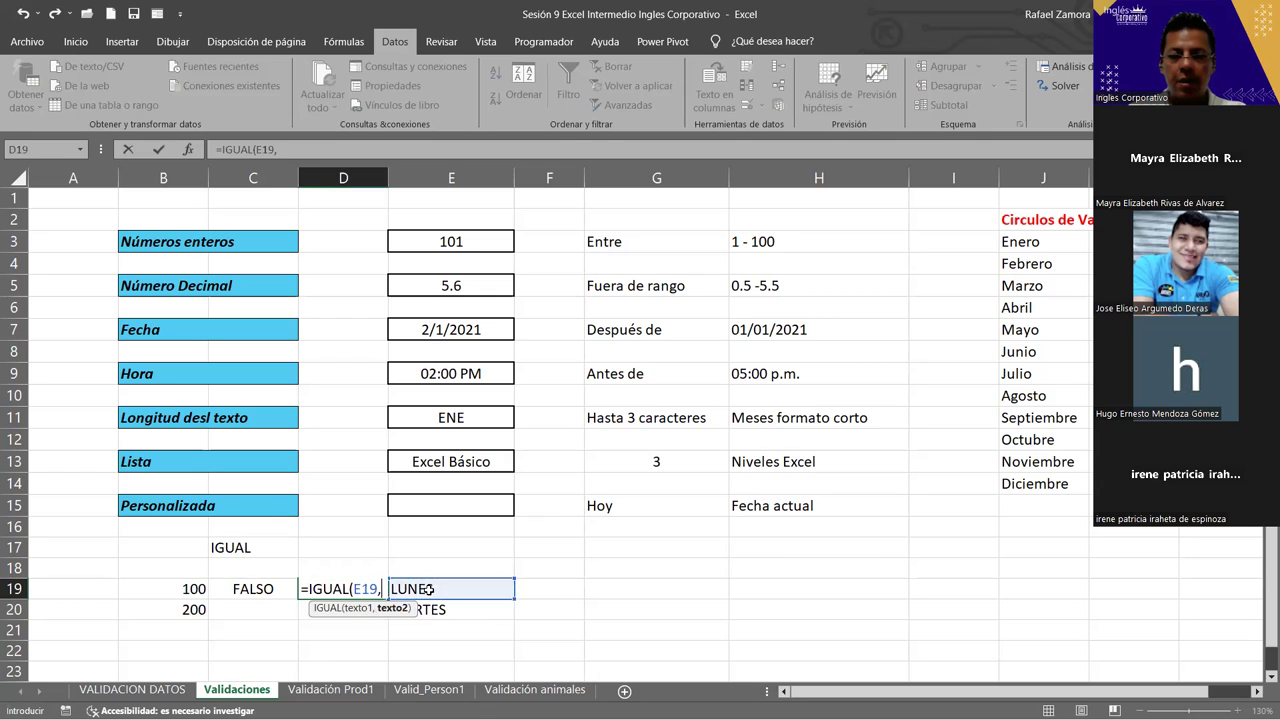
{"action": "left_click", "coordinate": [443, 610]}
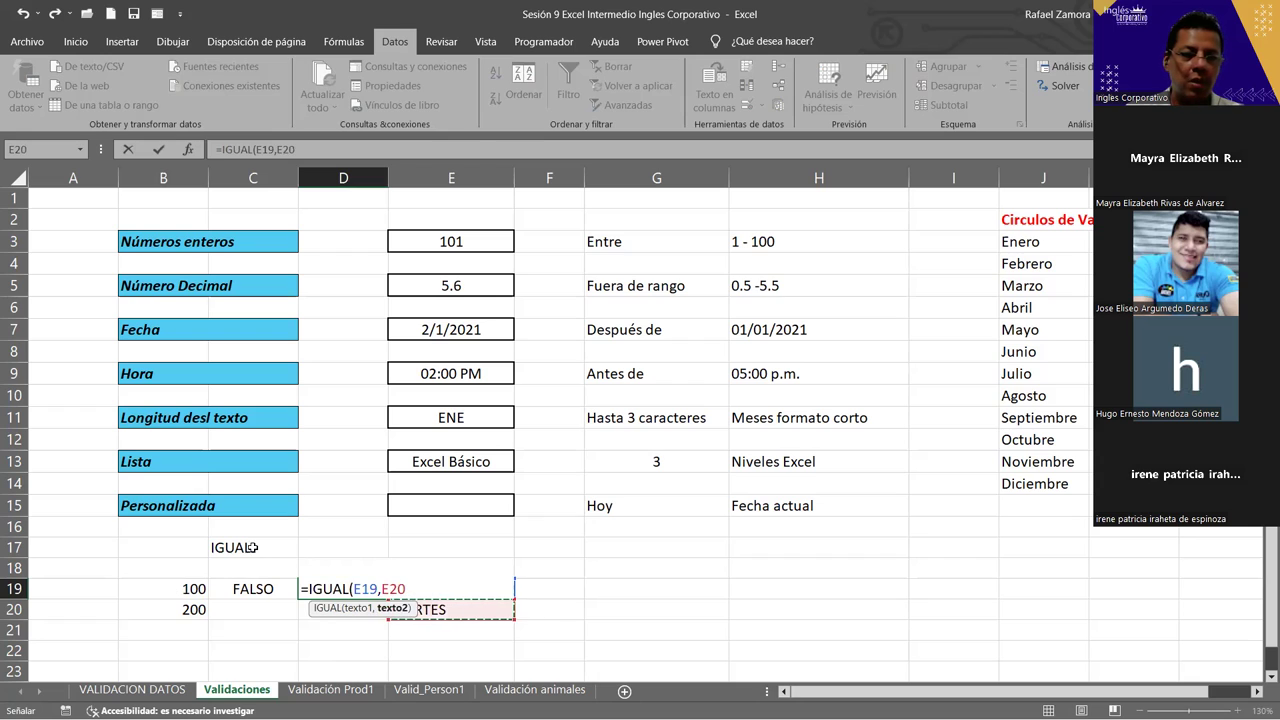
{"action": "type", "text": ")"}
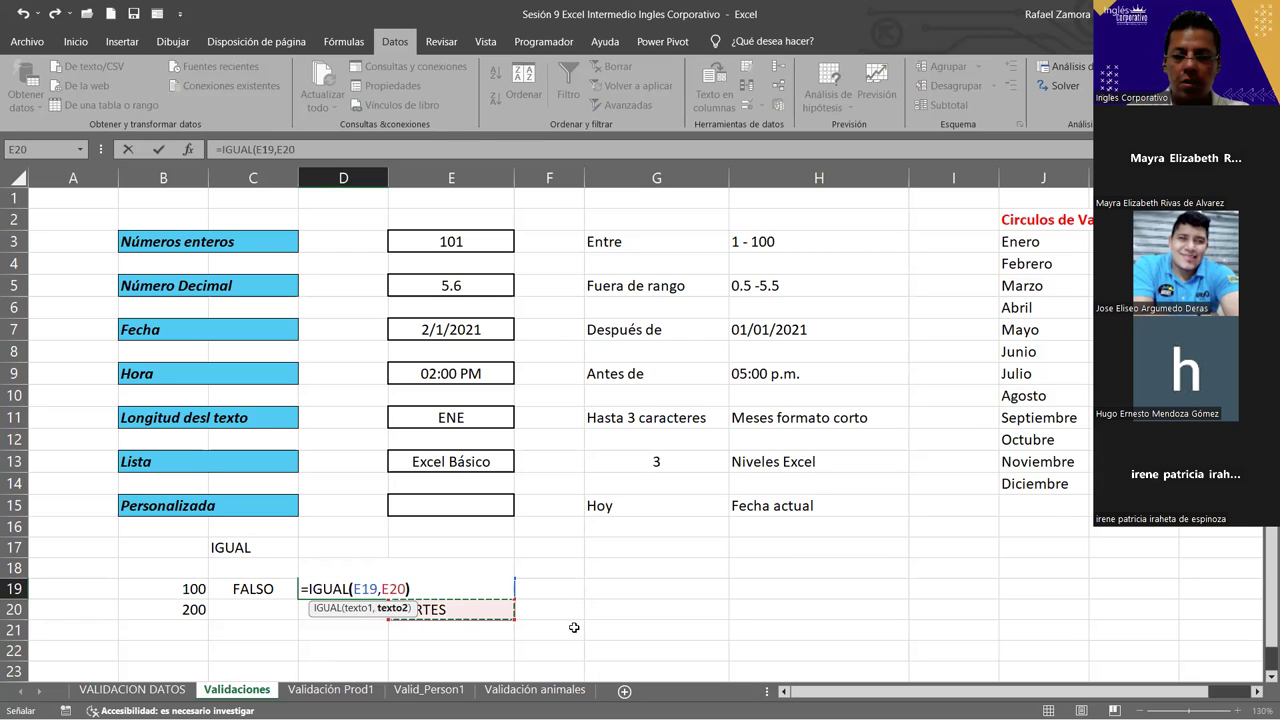
{"action": "key", "text": "Return"}
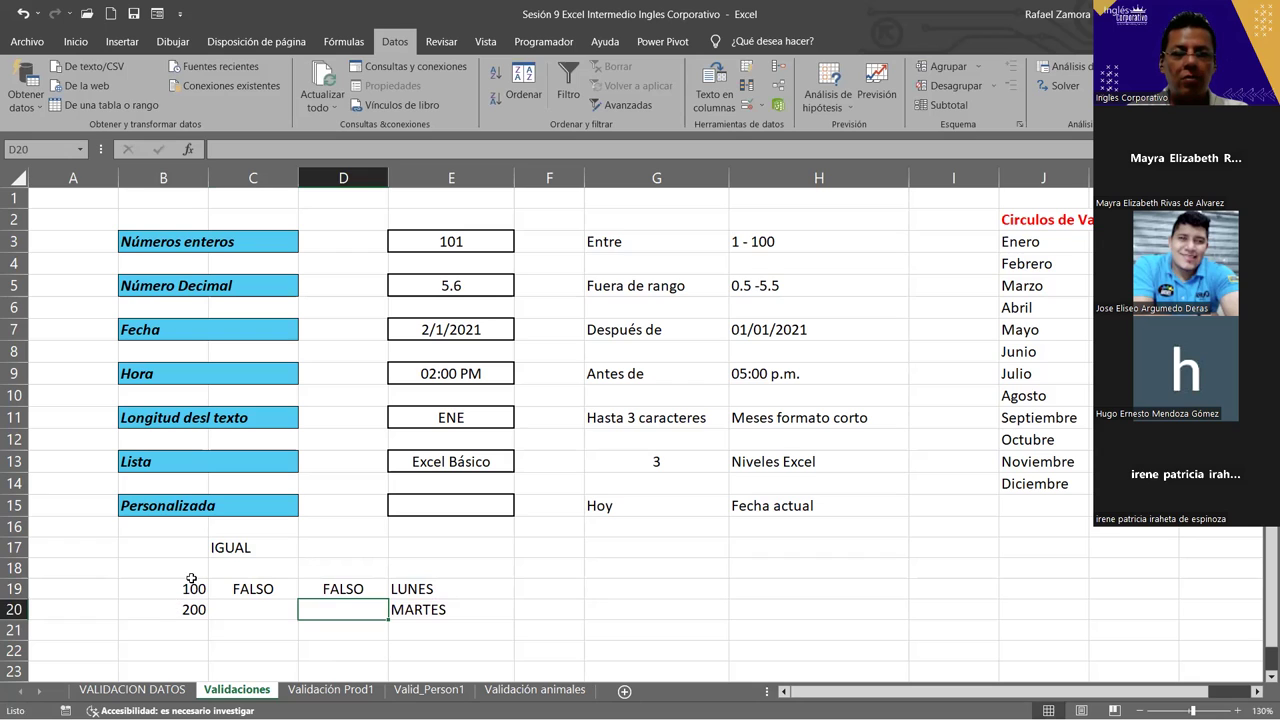
- Change B19 to 200 and E19 to MARTES so both IGUAL tests return VERDADERO
{"action": "left_click", "coordinate": [188, 584]}
{"action": "type", "text": "200"}
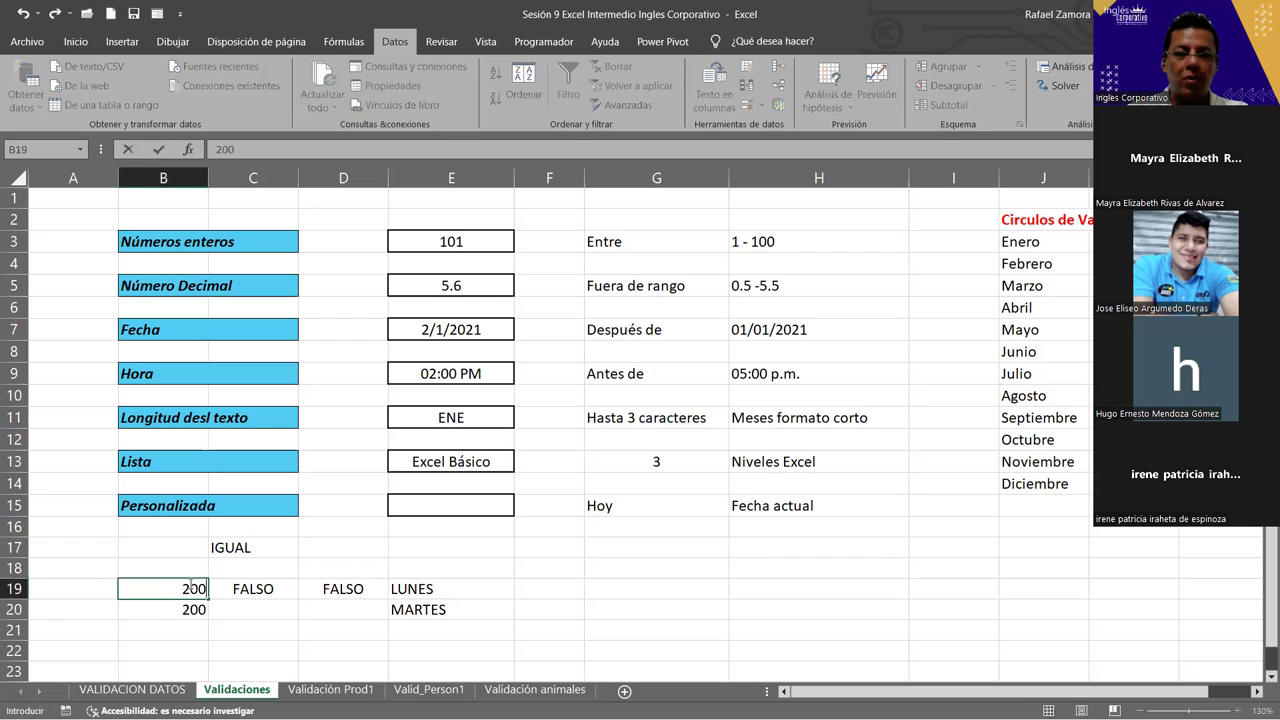
{"action": "key", "text": "Return"}
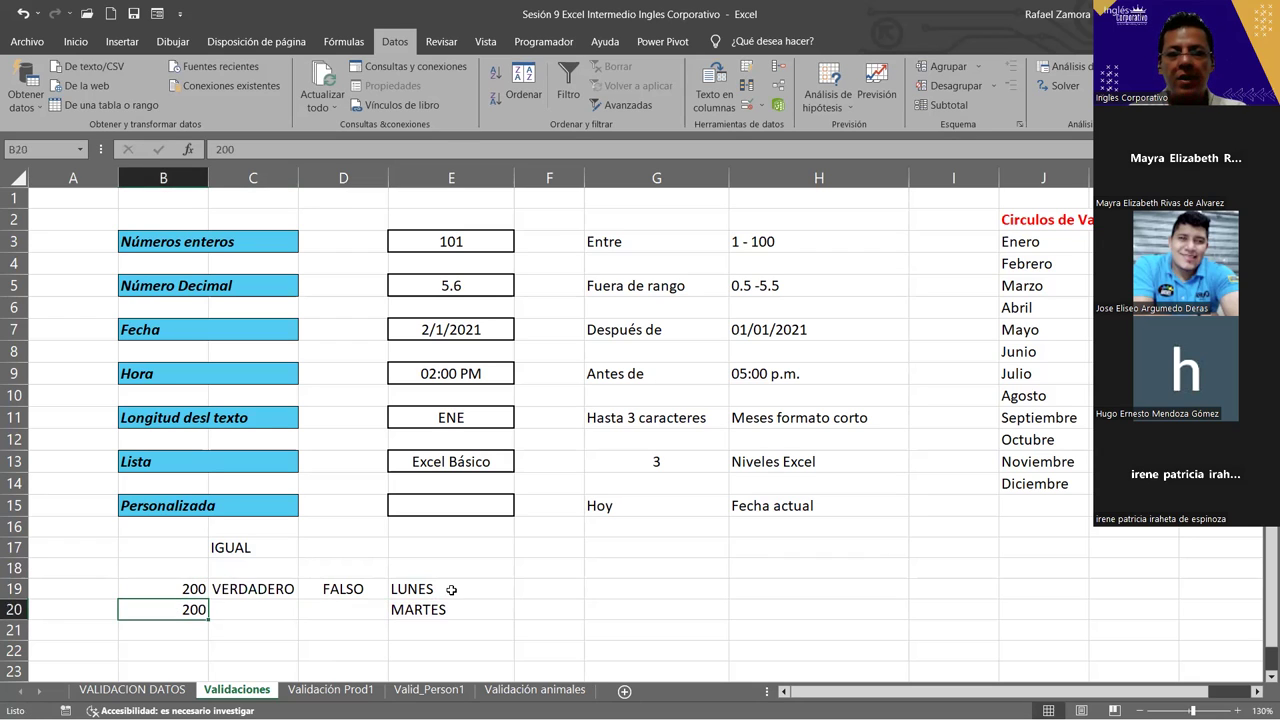
{"action": "left_click", "coordinate": [451, 590]}
{"action": "type", "text": "MARTES"}
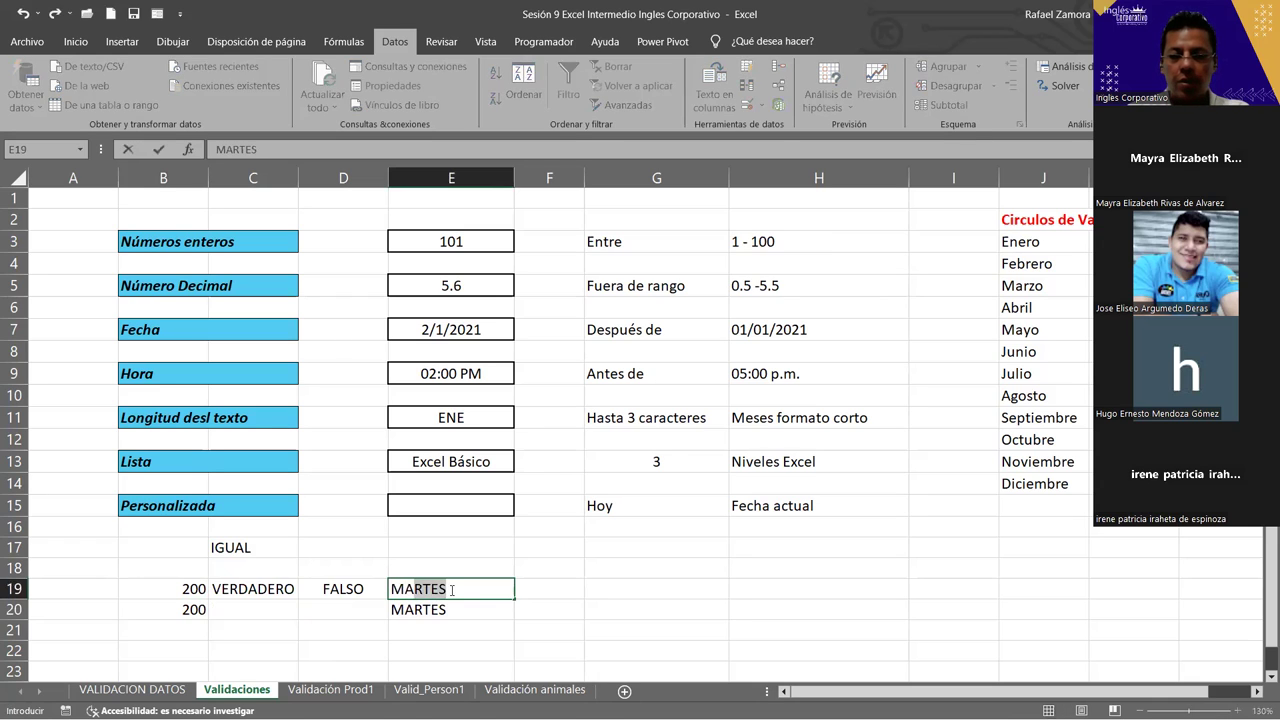
{"action": "key", "text": "Return"}
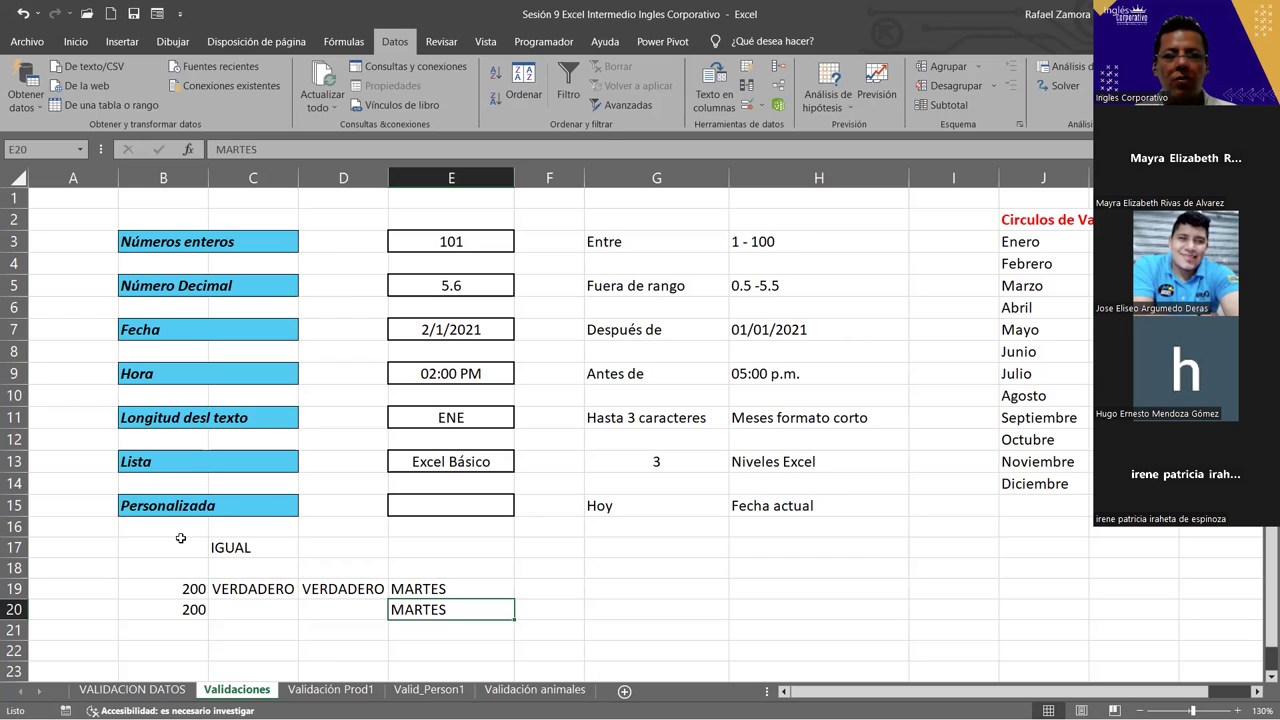
- Clear everything in B17:E21, then select cell E15
{"action": "left_click_drag", "start_coordinate": [181, 538], "coordinate": [469, 632]}
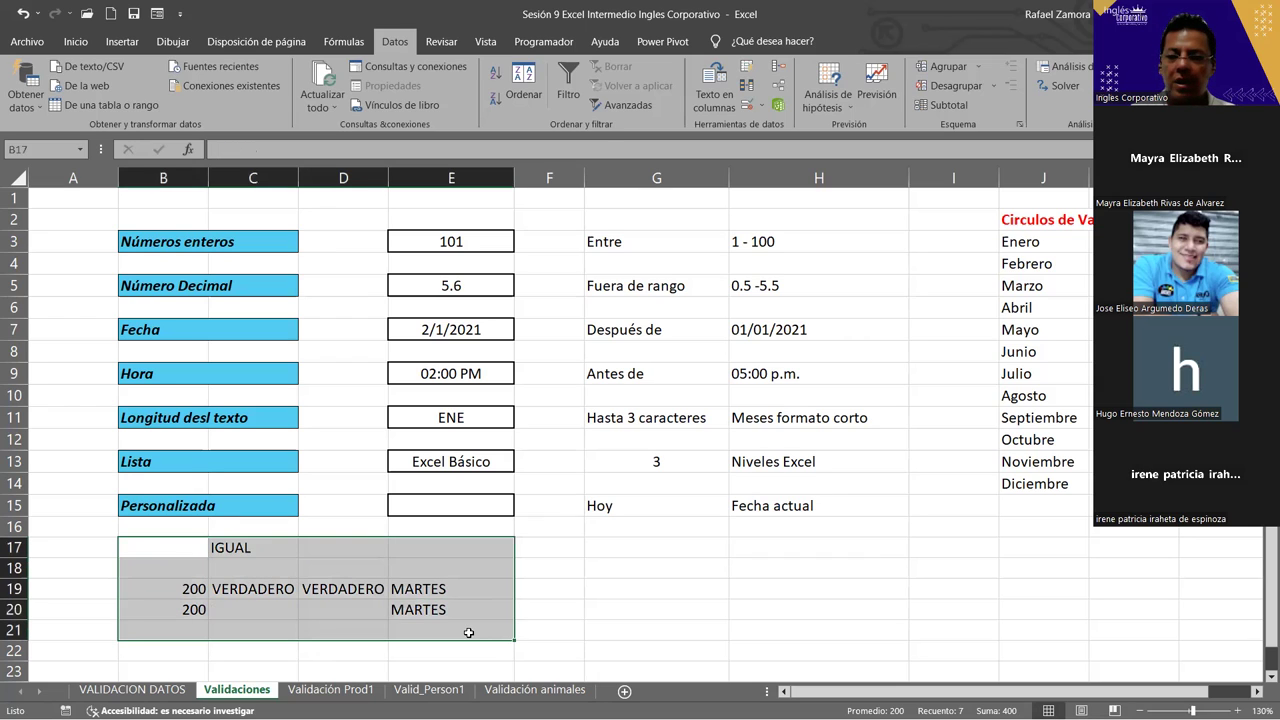
{"action": "key", "text": "Delete"}
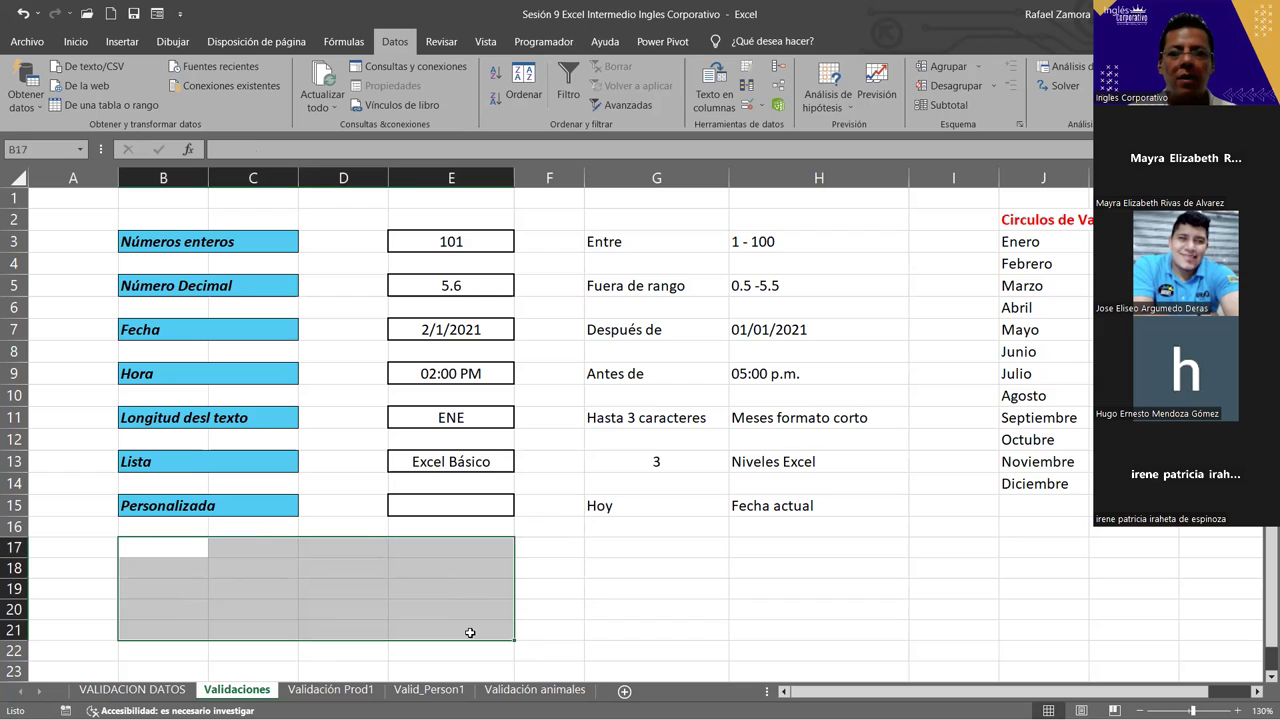
{"action": "left_click", "coordinate": [391, 578]}
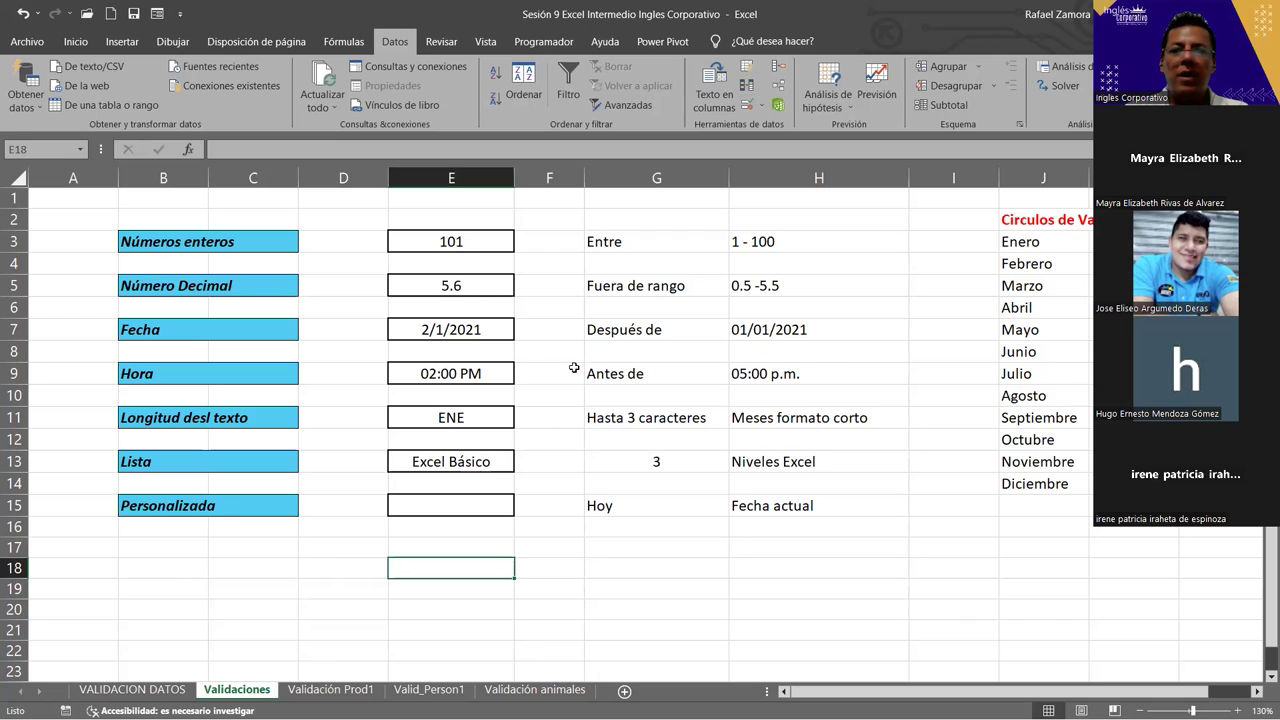
{"action": "left_click", "coordinate": [456, 508]}
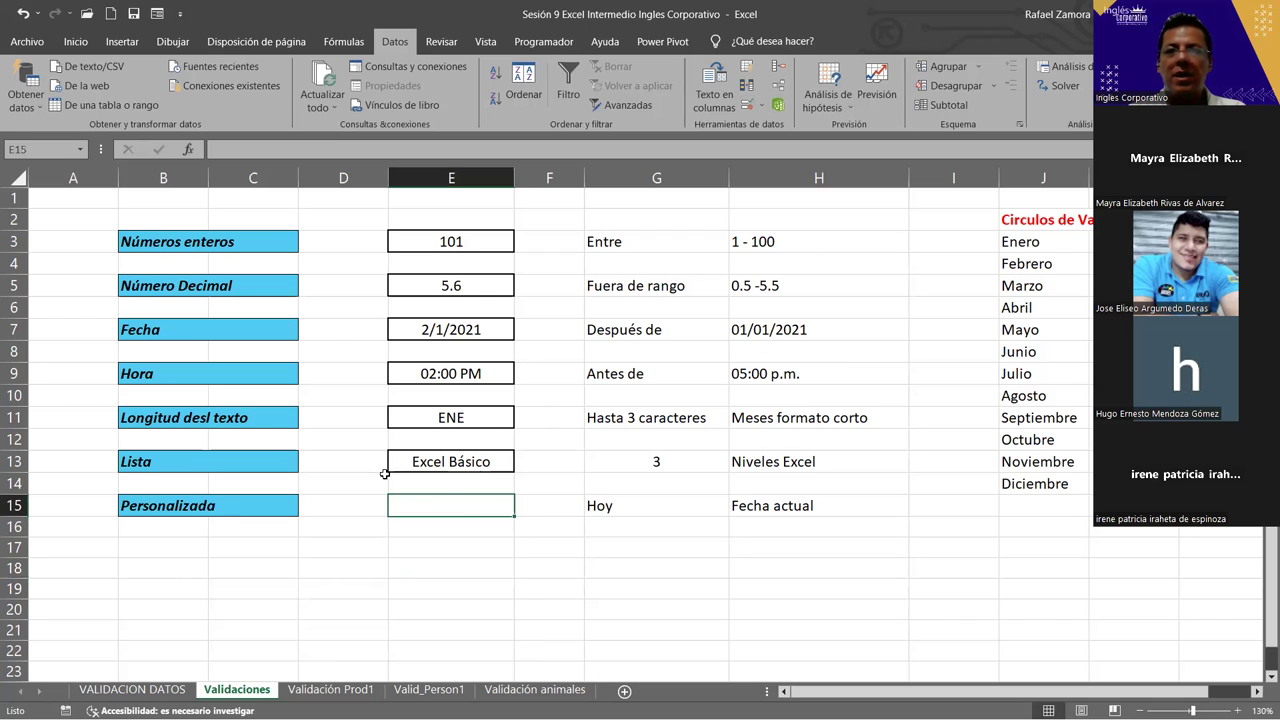
- Set E15's data validation type to Personalizada, ready for a formula
{"action": "left_click", "coordinate": [742, 105]}
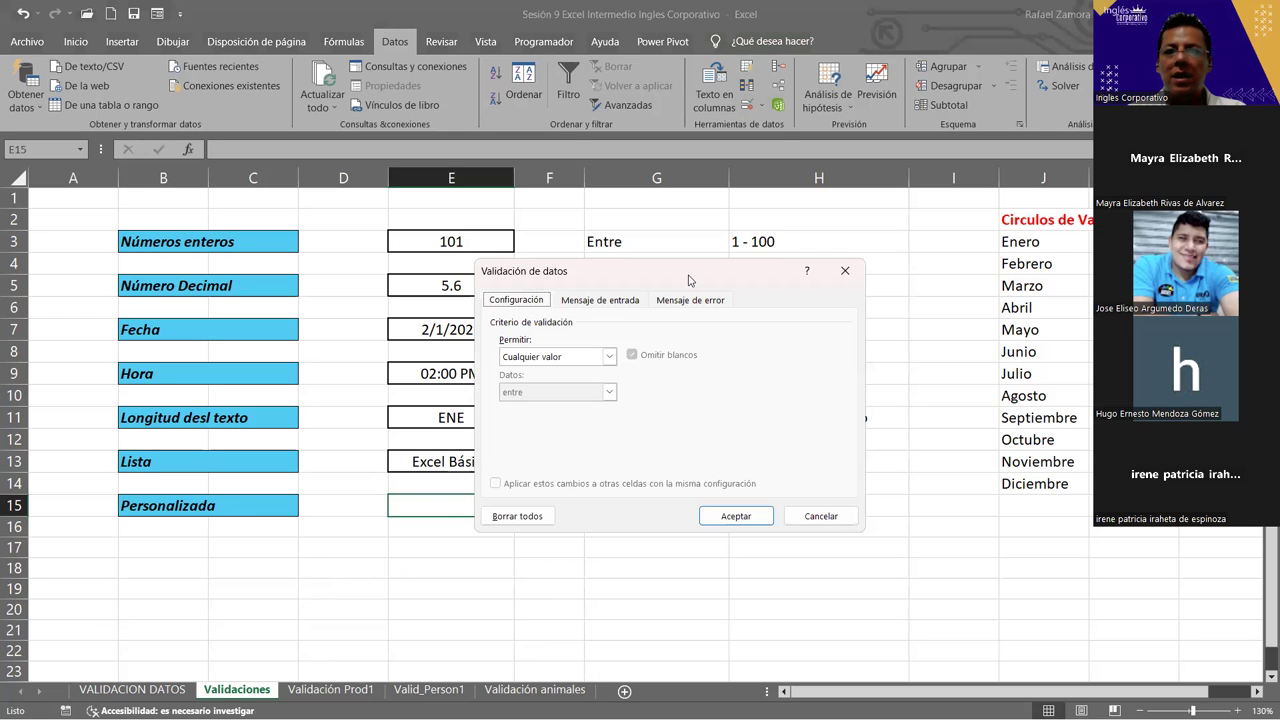
{"action": "left_click_drag", "start_coordinate": [688, 280], "coordinate": [738, 246]}
{"action": "left_click", "coordinate": [649, 332]}
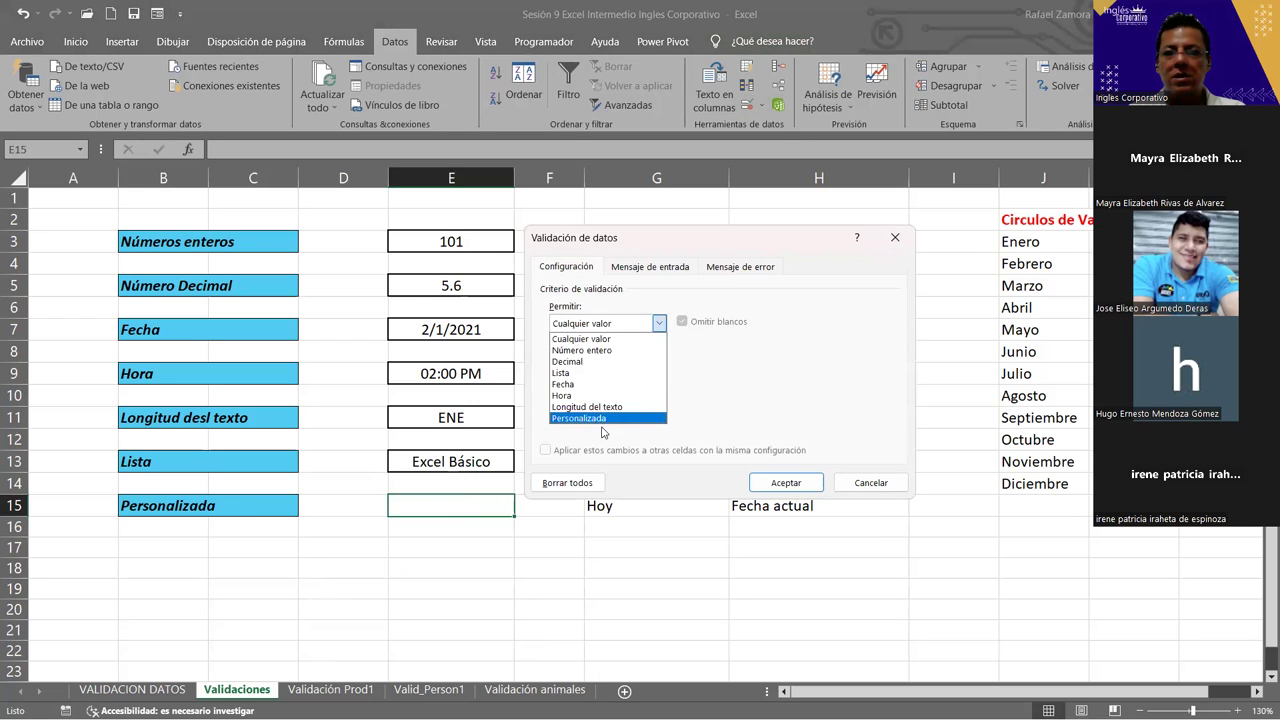
{"action": "left_click", "coordinate": [608, 422]}
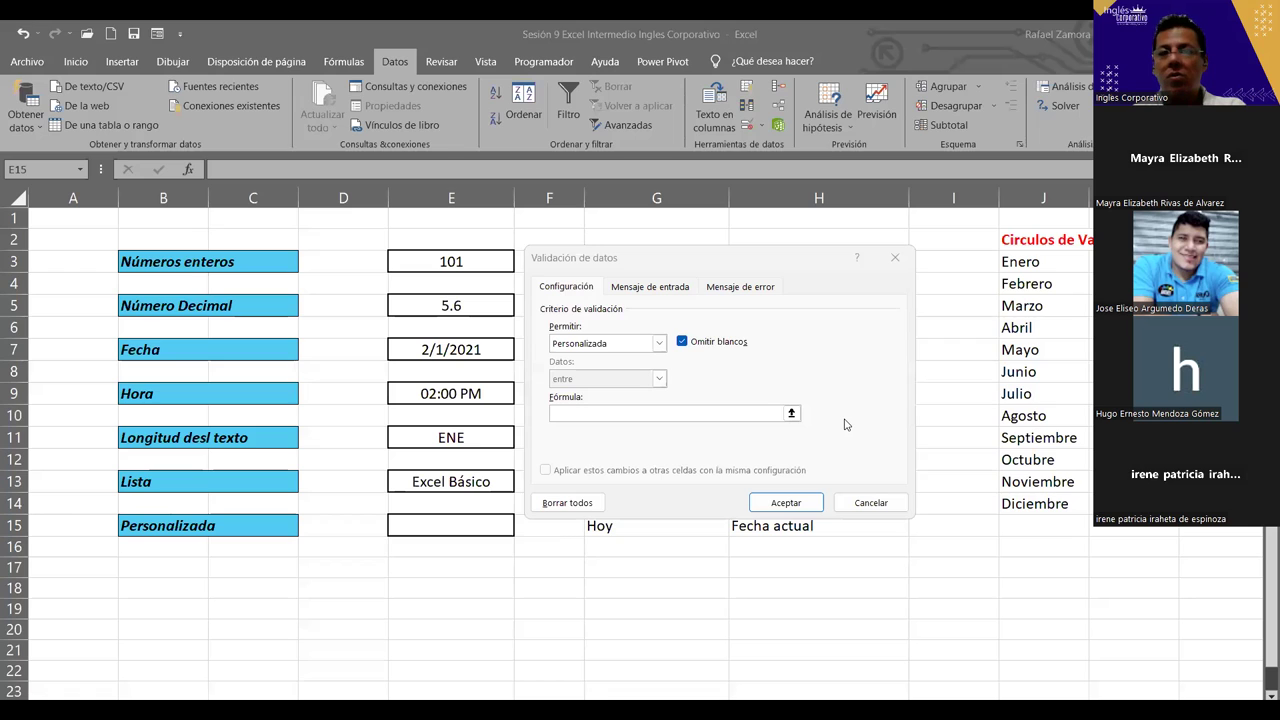
{"action": "left_click", "coordinate": [713, 418]}
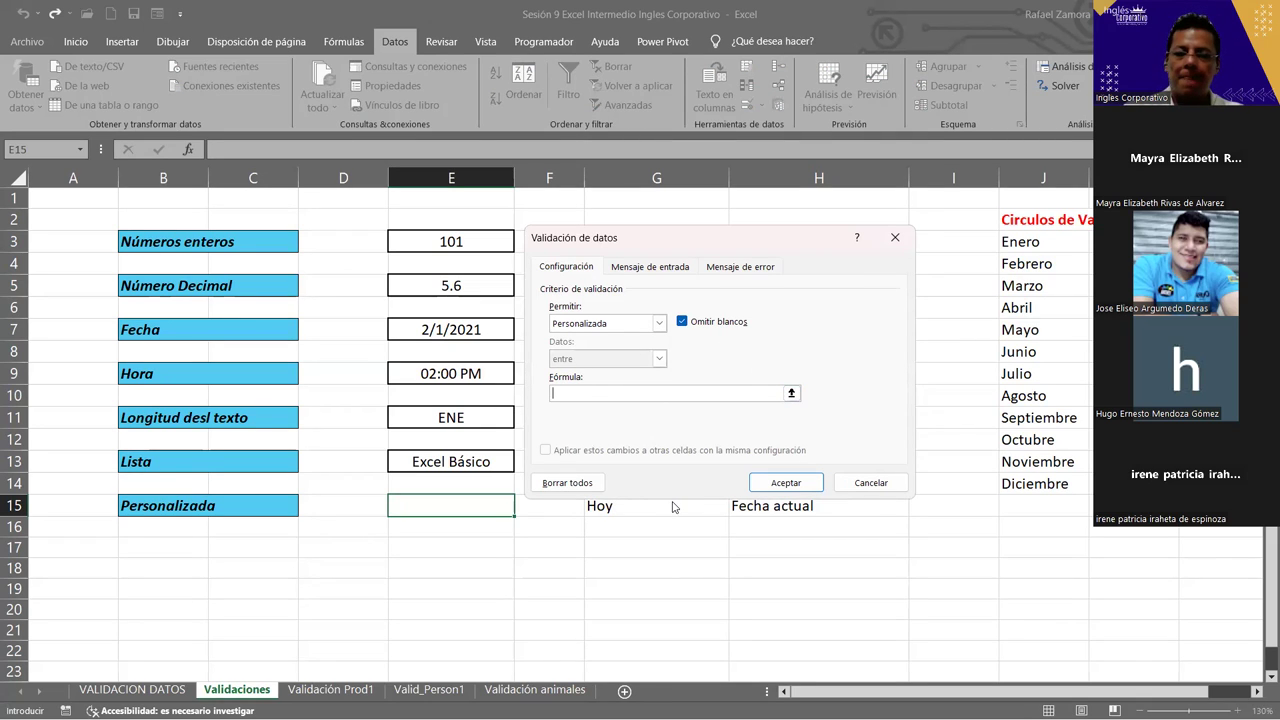
- Complete the E15 validation formula as =IGUAL(E15,HOY()), picking E15 from the sheet, and accept it
{"action": "type", "text": "="}
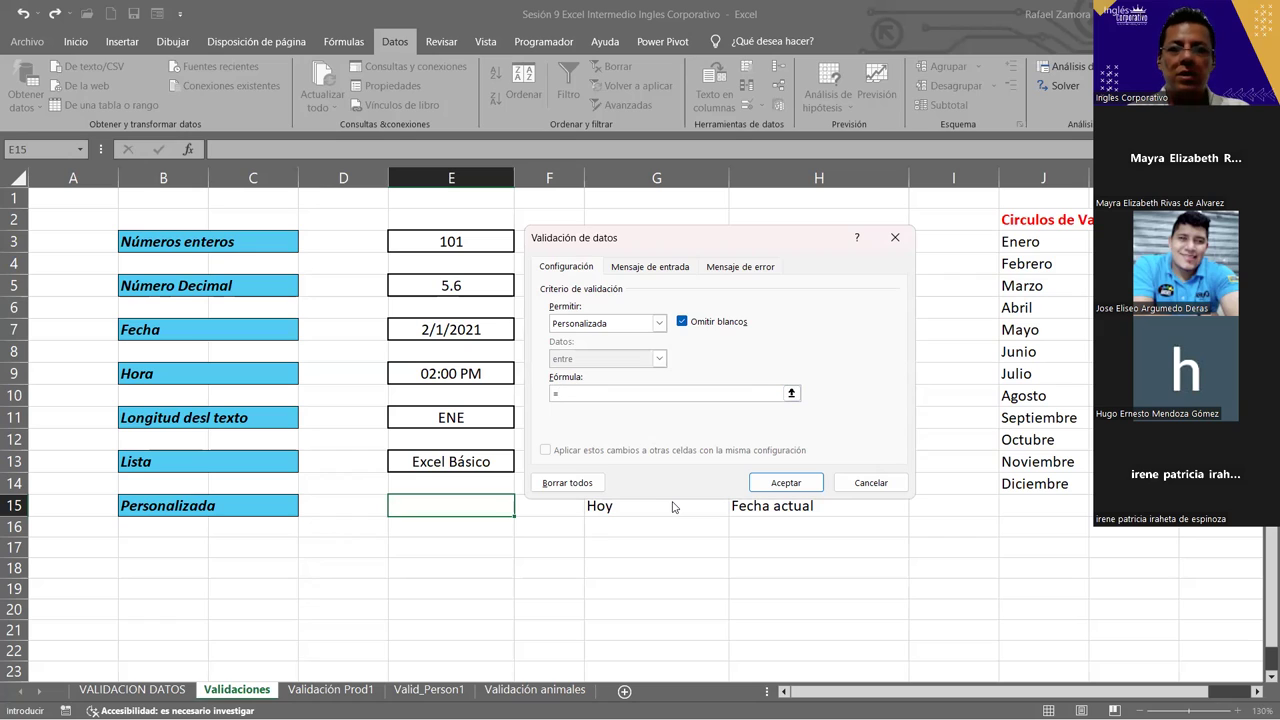
{"action": "type", "text": "IGUAL"}
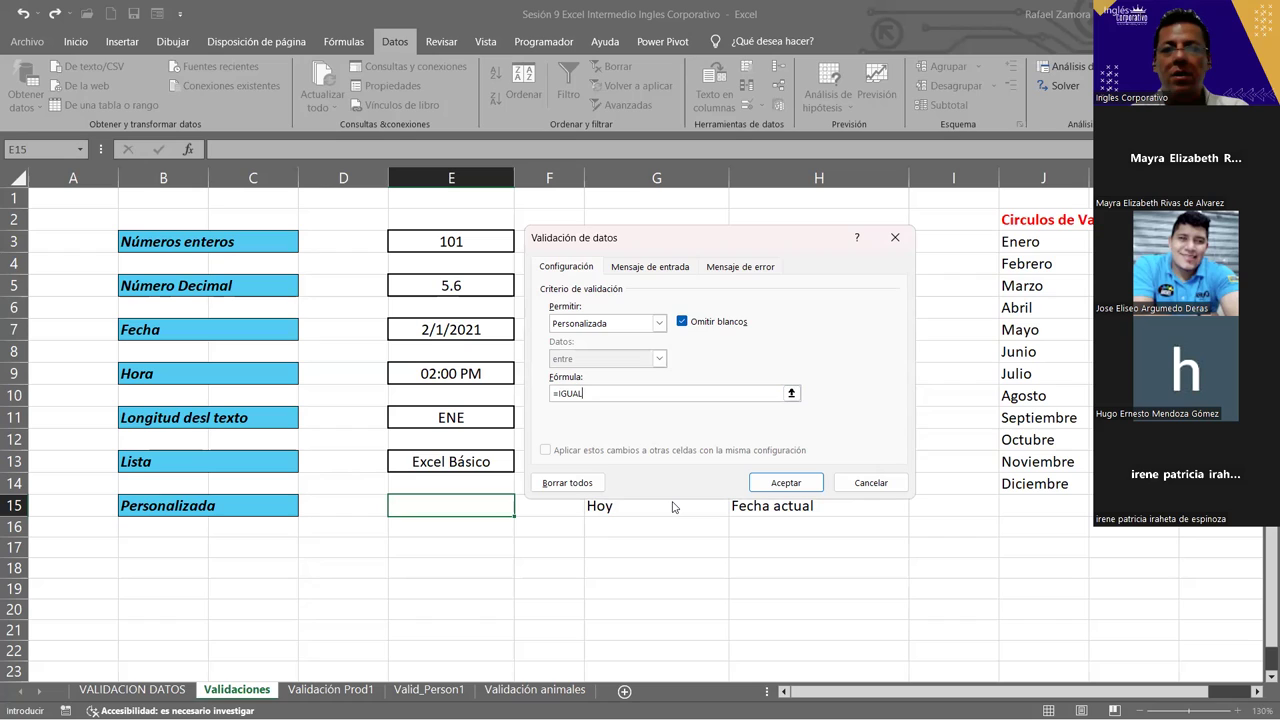
{"action": "type", "text": "("}
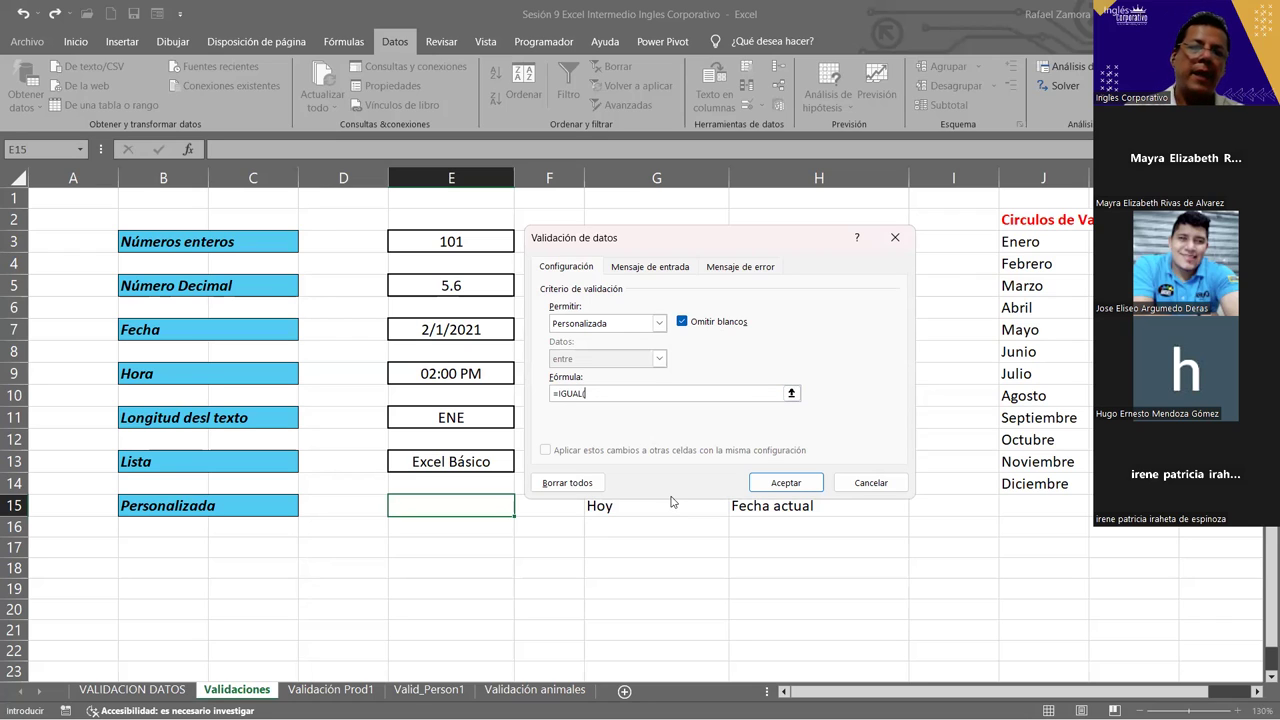
{"action": "left_click", "coordinate": [478, 505]}
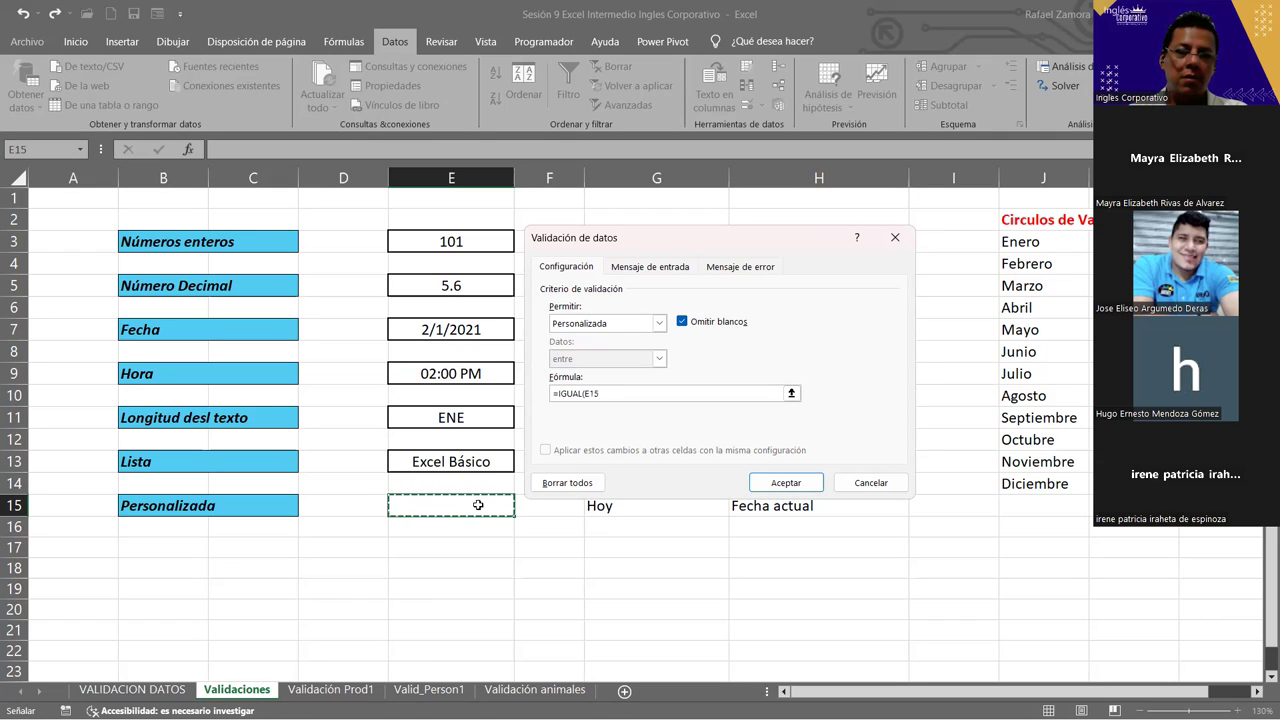
{"action": "type", "text": ","}
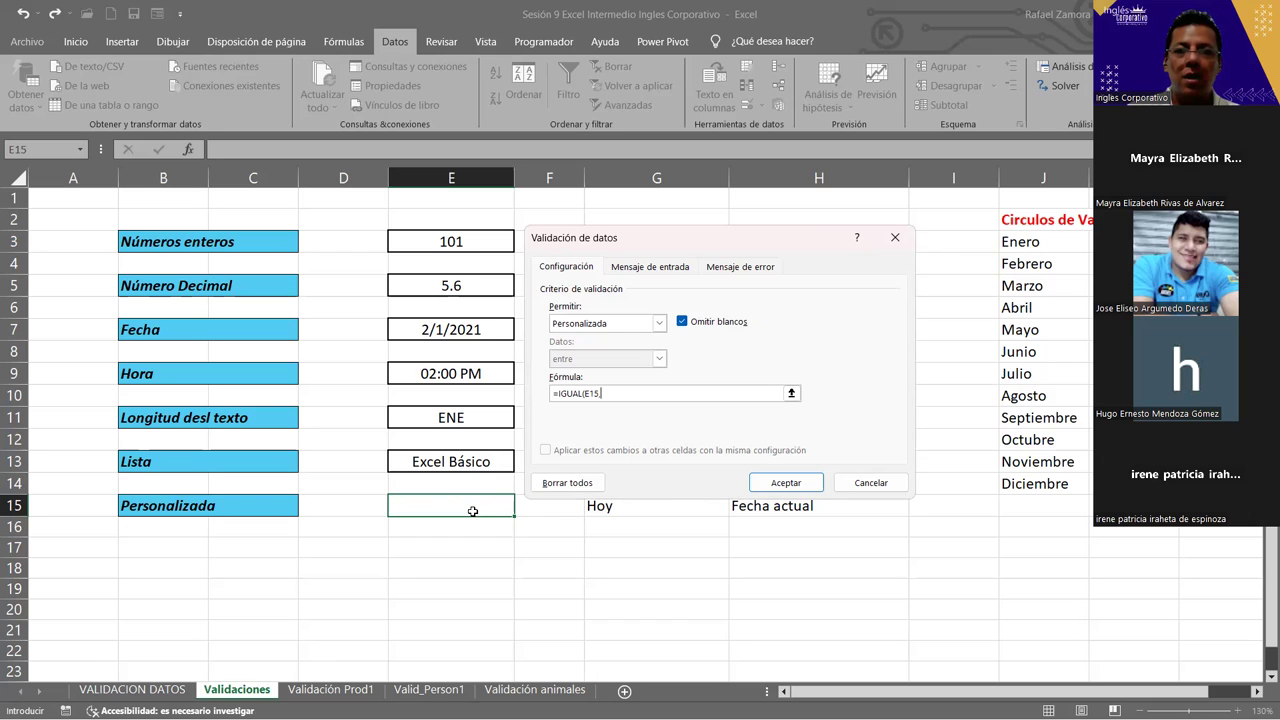
{"action": "type", "text": "HOT"}
{"action": "type", "text": "Y("}
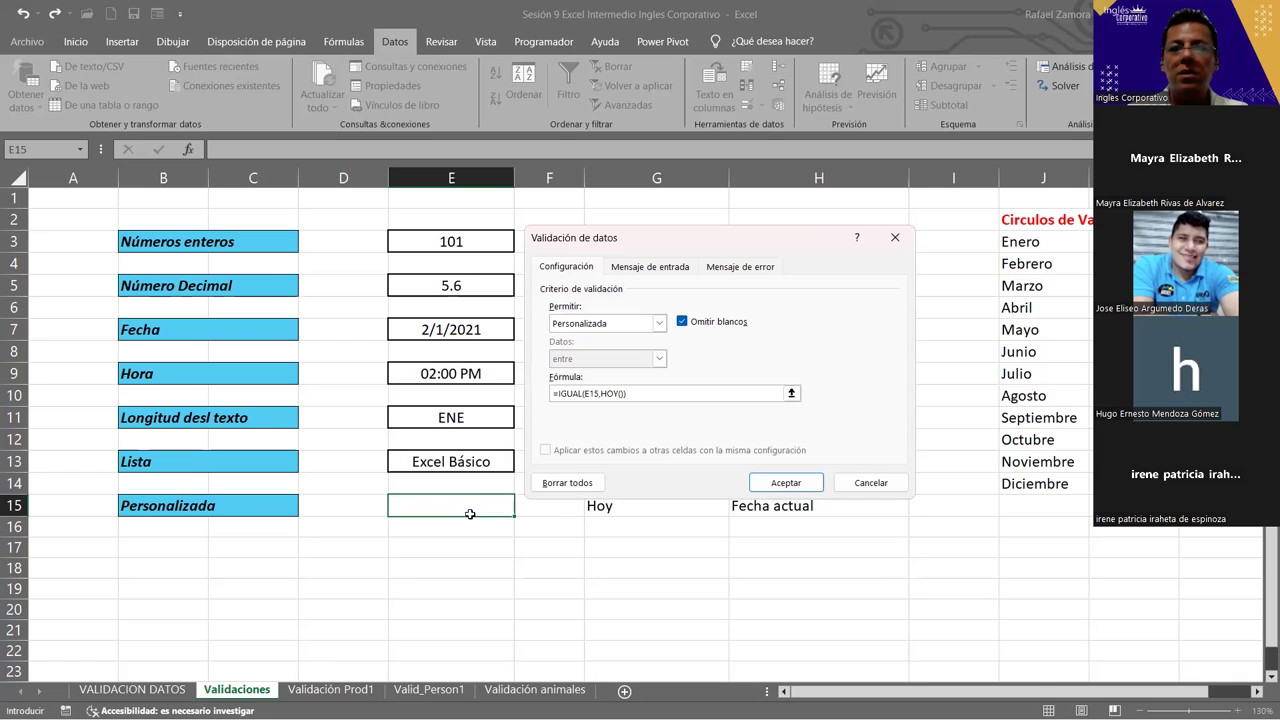
{"action": "left_click", "coordinate": [797, 487]}
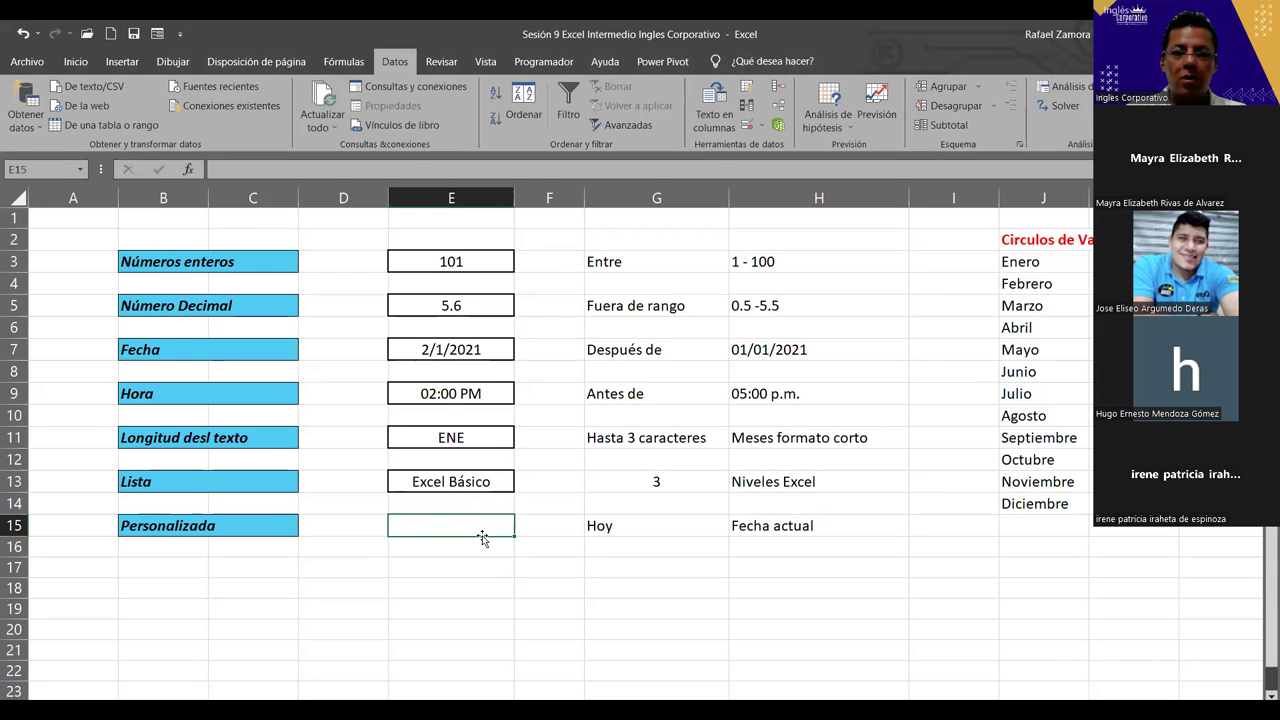
{"action": "type", "text": "11-11-23"}
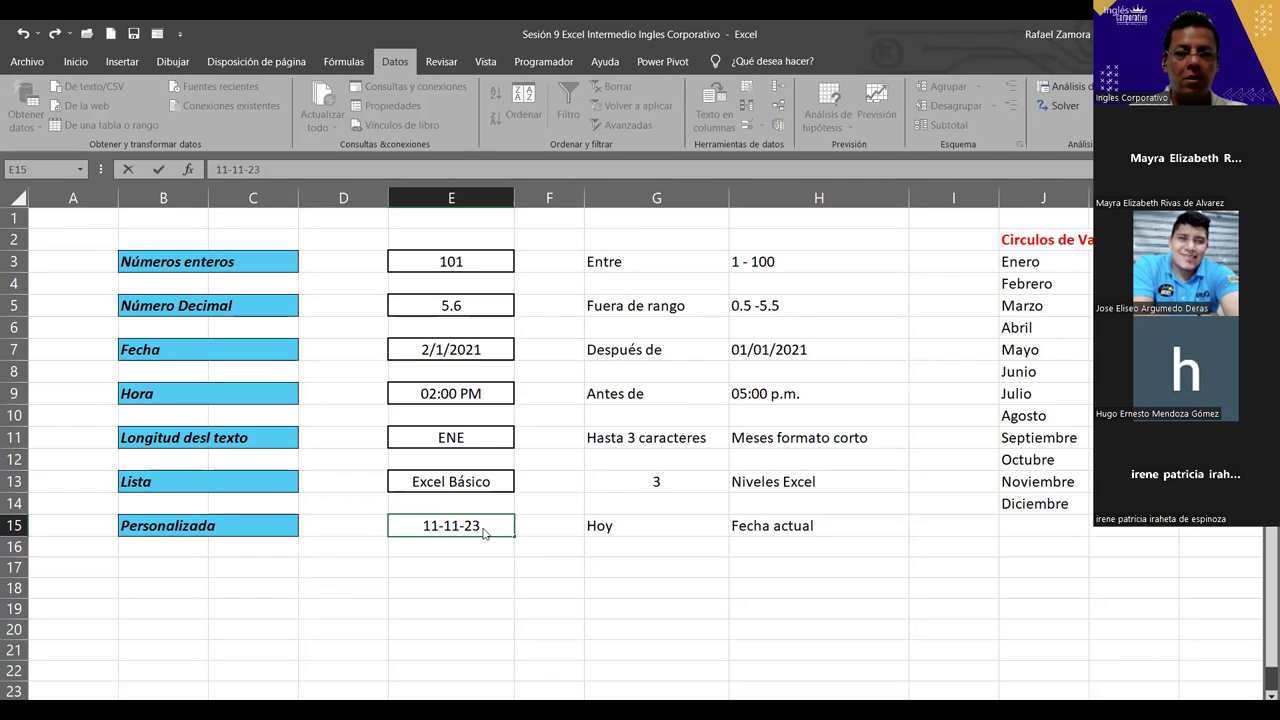
{"action": "key", "text": "Return"}
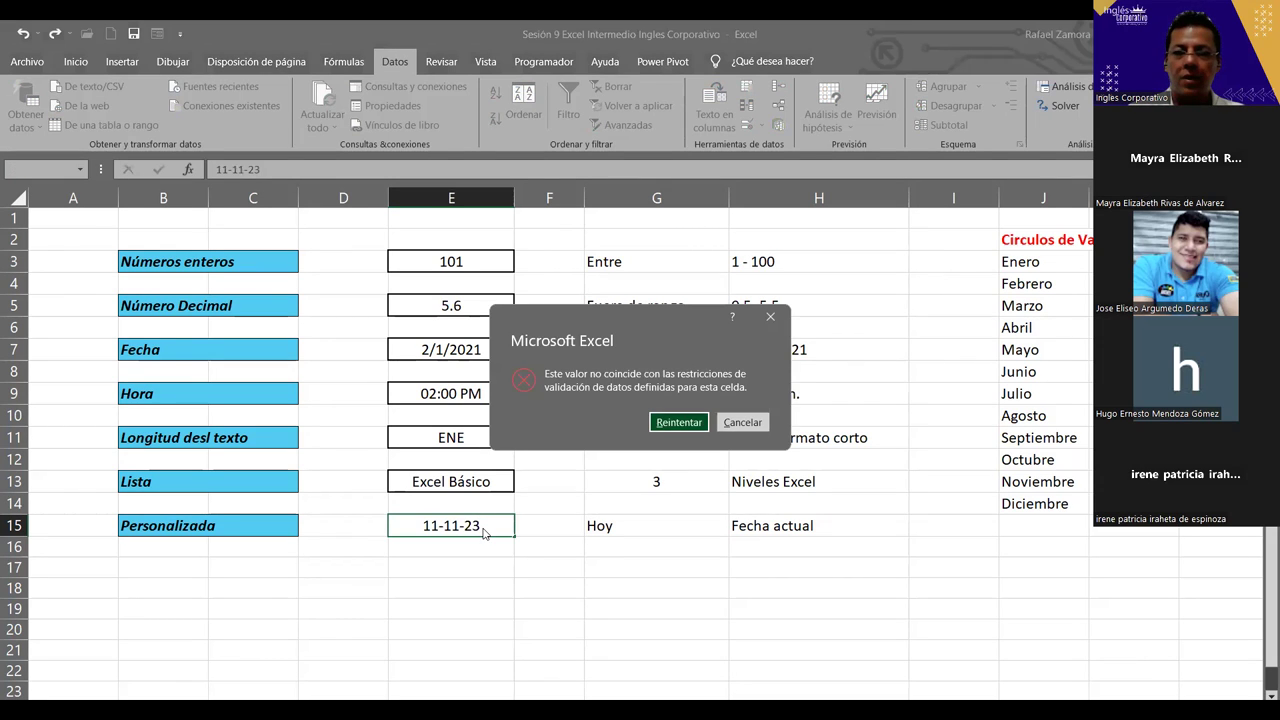
{"action": "key", "text": "Return"}
{"action": "type", "text": "12-11-23"}
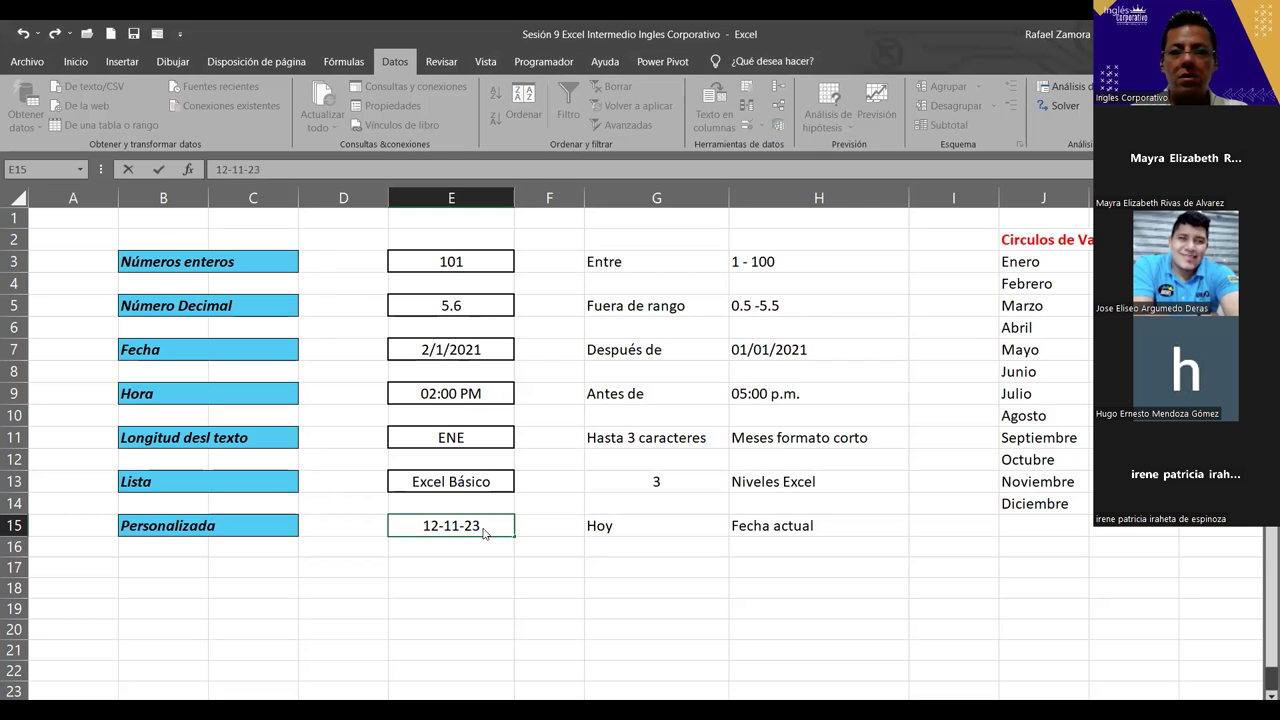
{"action": "key", "text": "Return"}
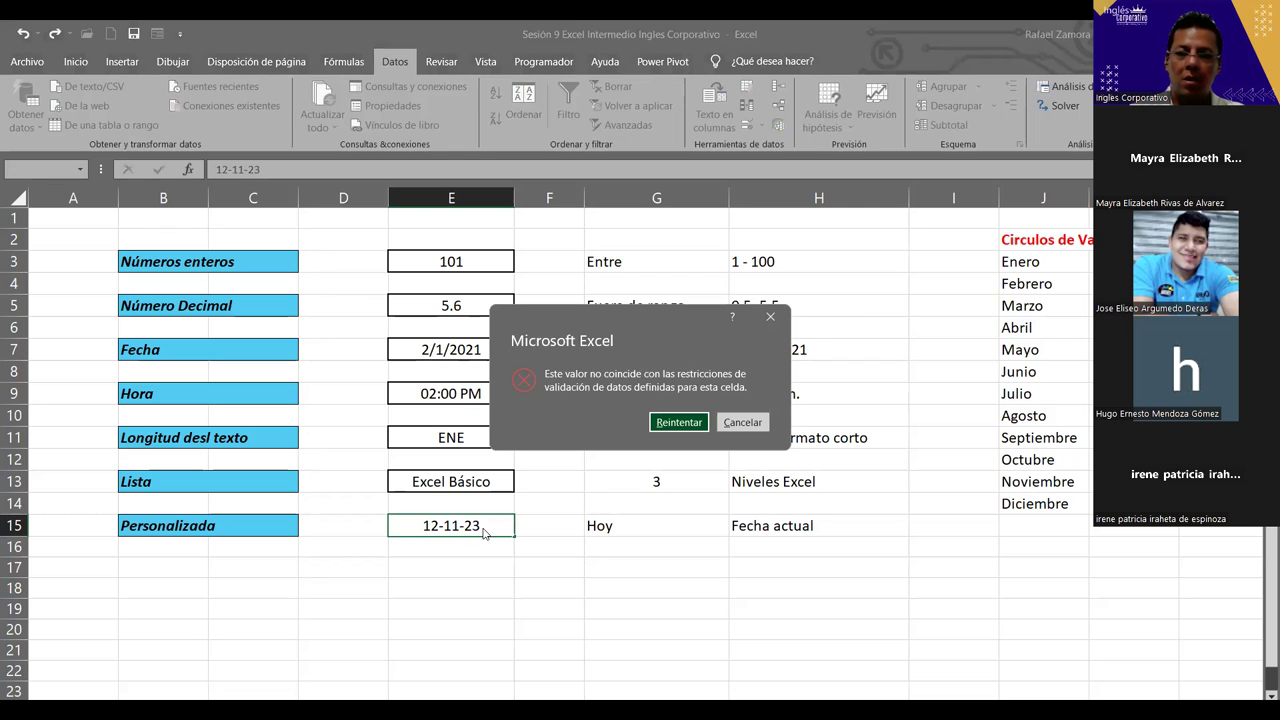
{"action": "key", "text": "Return"}
{"action": "type", "text": "13-11-23"}
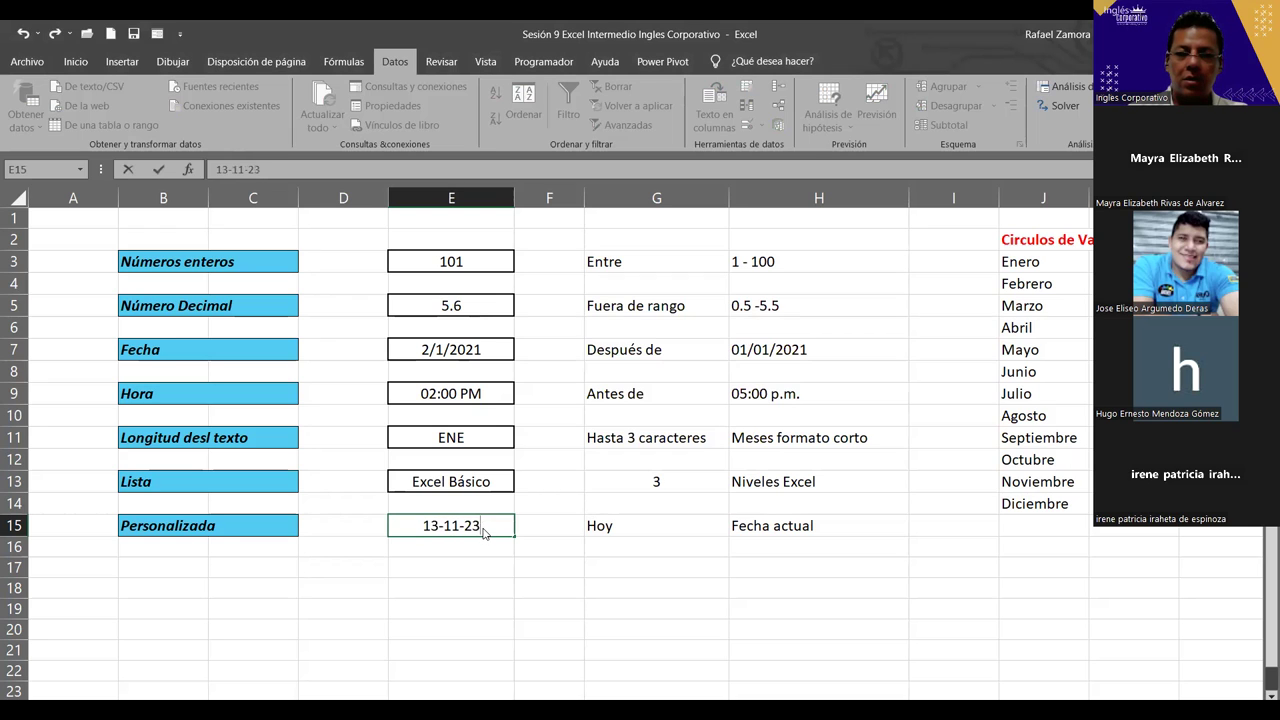
{"action": "key", "text": "Return"}
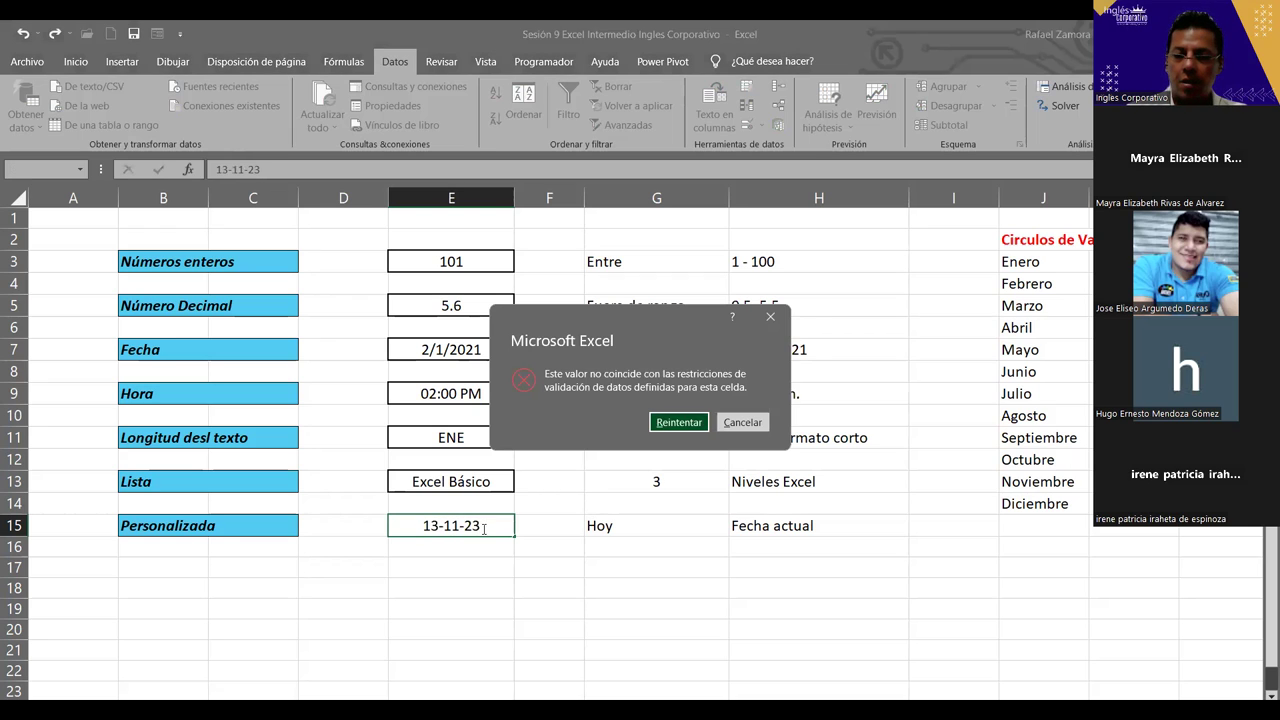
{"action": "key", "text": "Return"}
{"action": "type", "text": "14"}
{"action": "type", "text": "-11-23"}
{"action": "key", "text": "Return"}
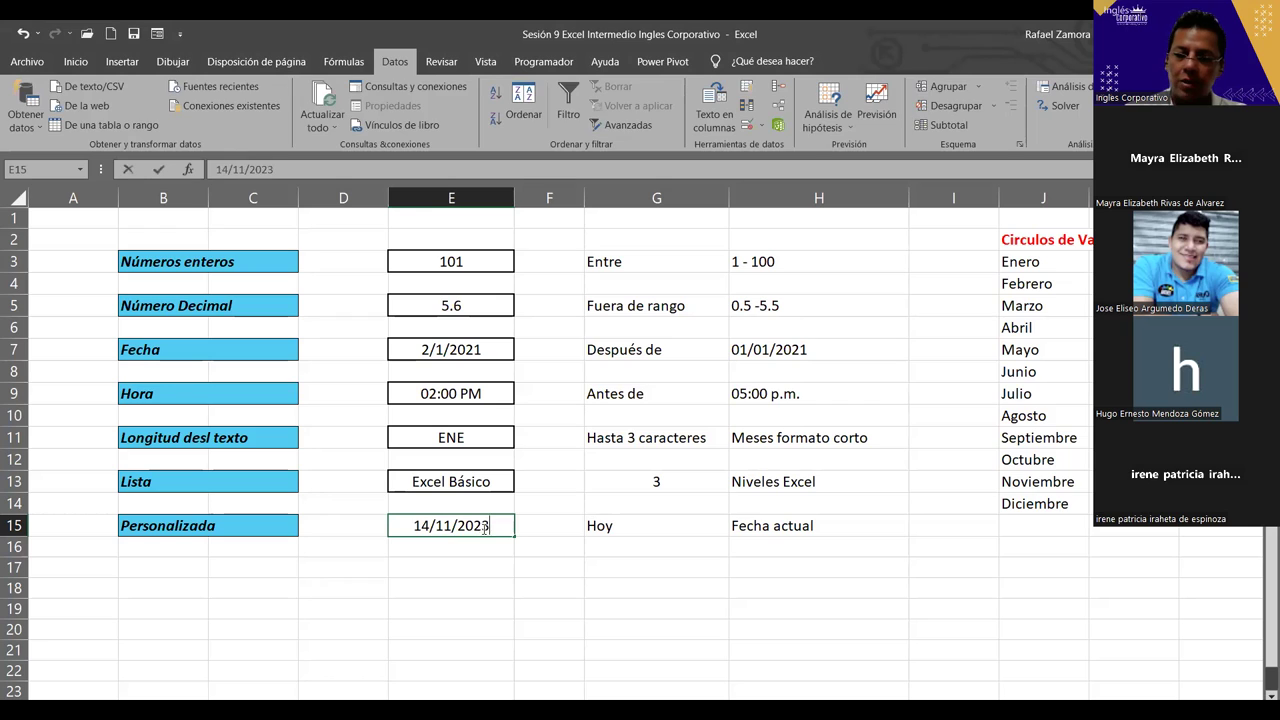
{"action": "type", "text": "15-11-23"}
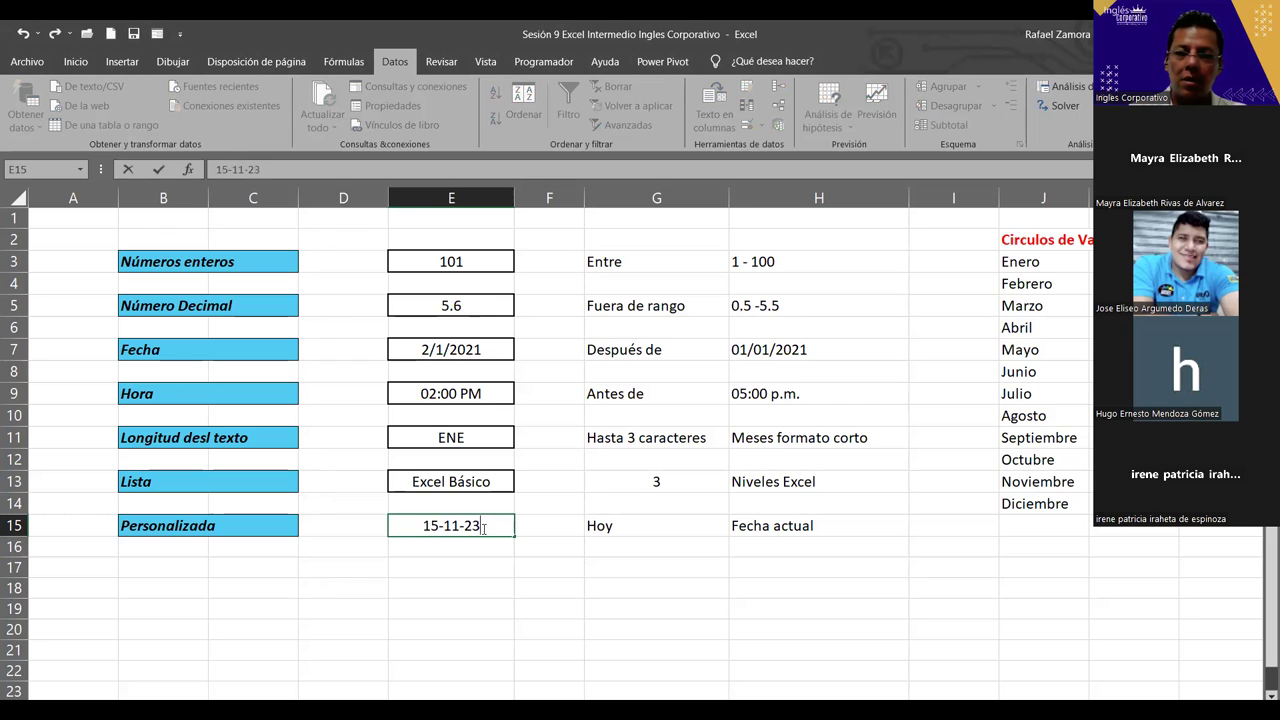
{"action": "key", "text": "Return"}
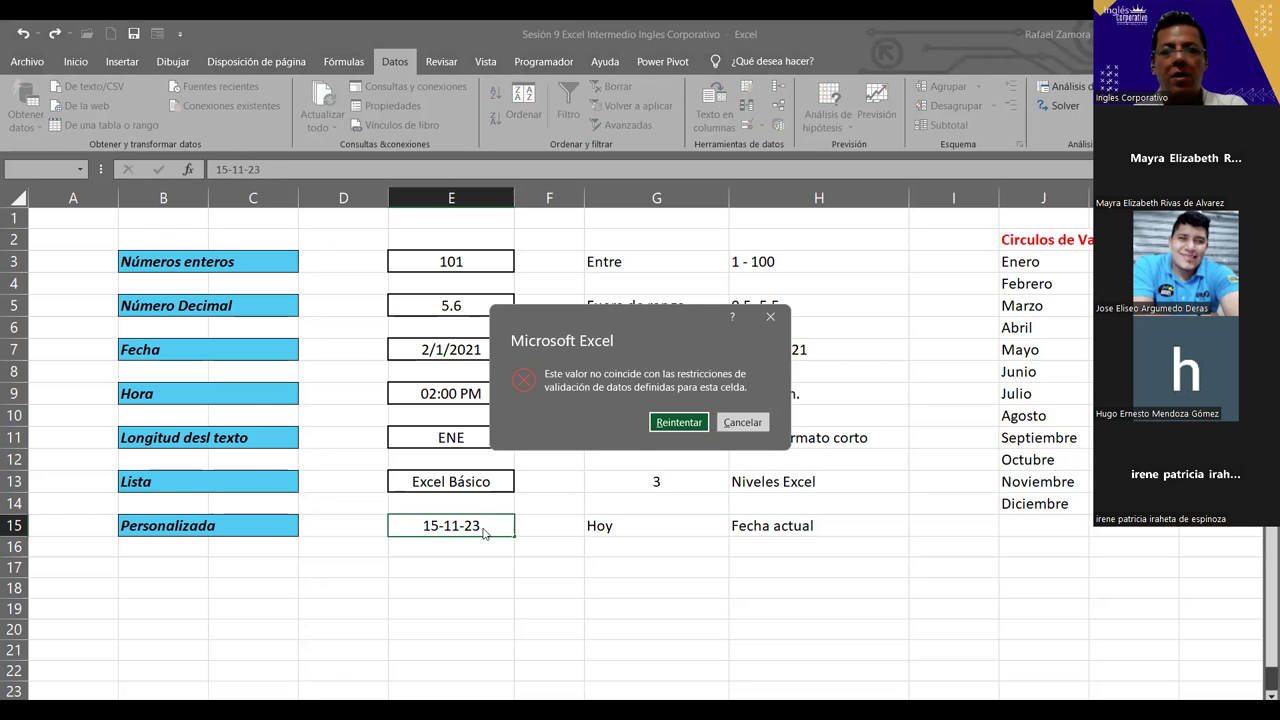
{"action": "key", "text": "Escape"}
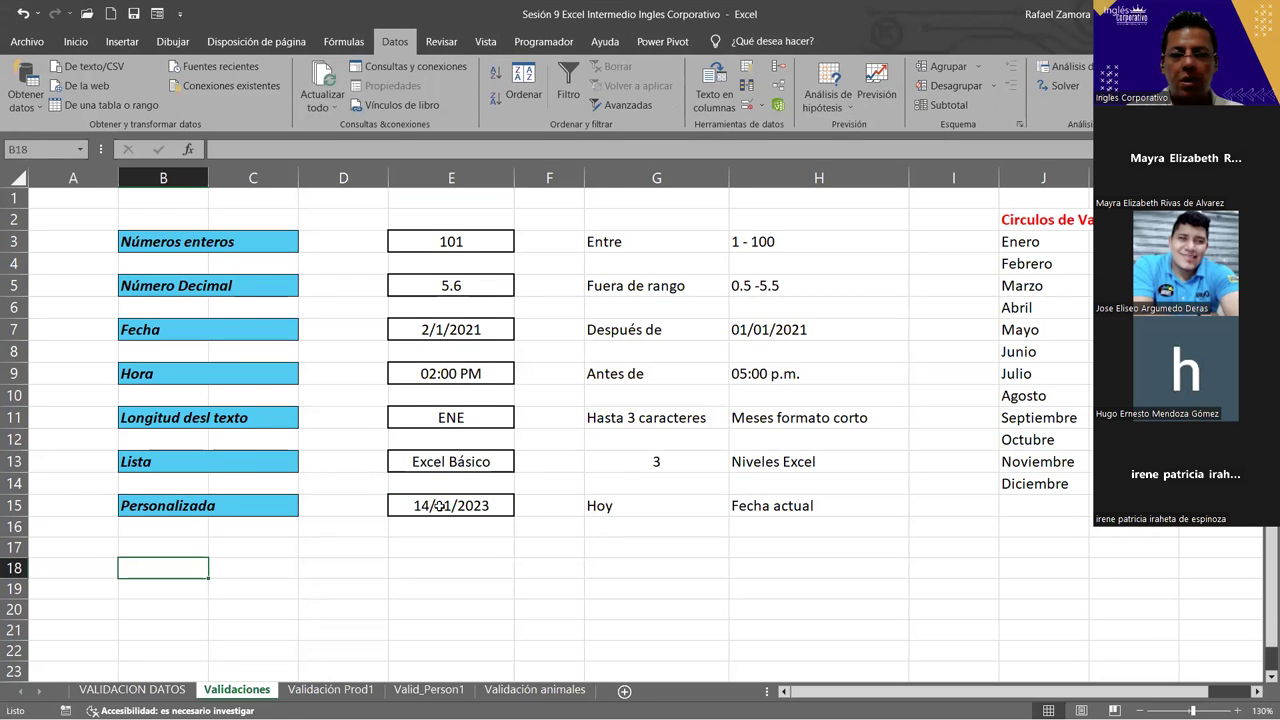
{"action": "key", "text": "Delete"}
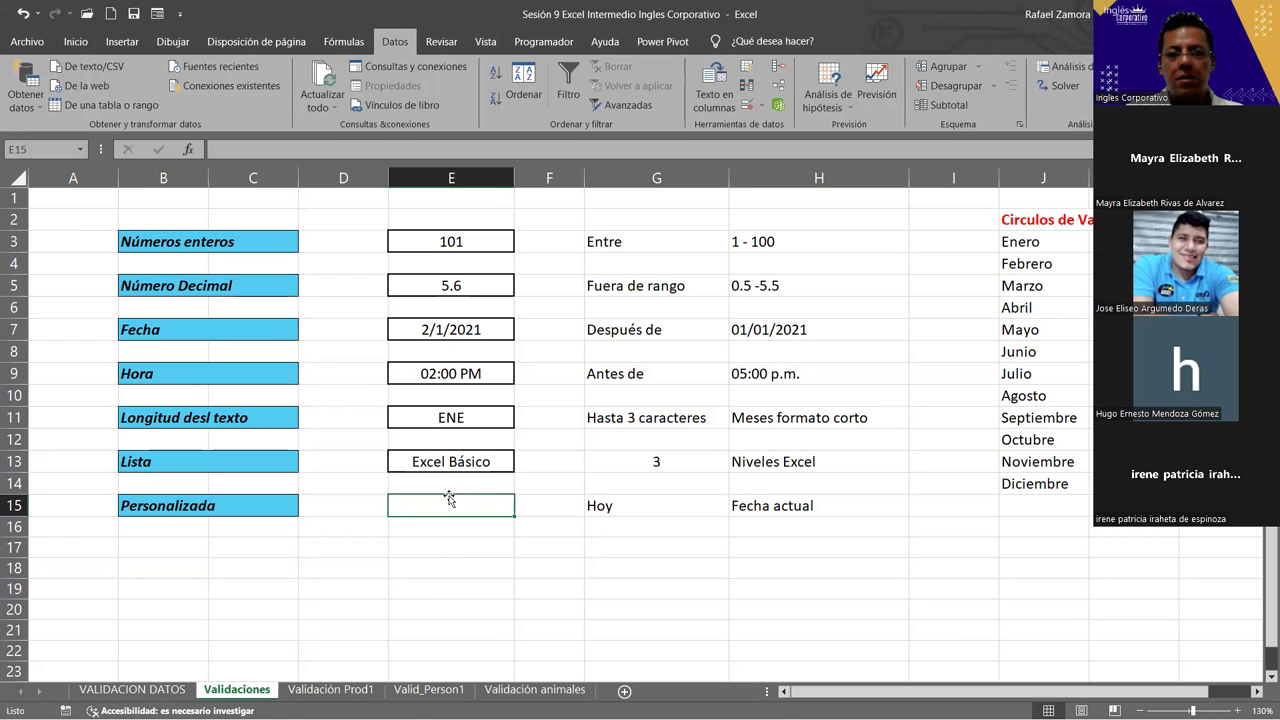
- Enter =HOY() in cell E17 so it shows today's date 14/11/2023
{"action": "left_click", "coordinate": [450, 549]}
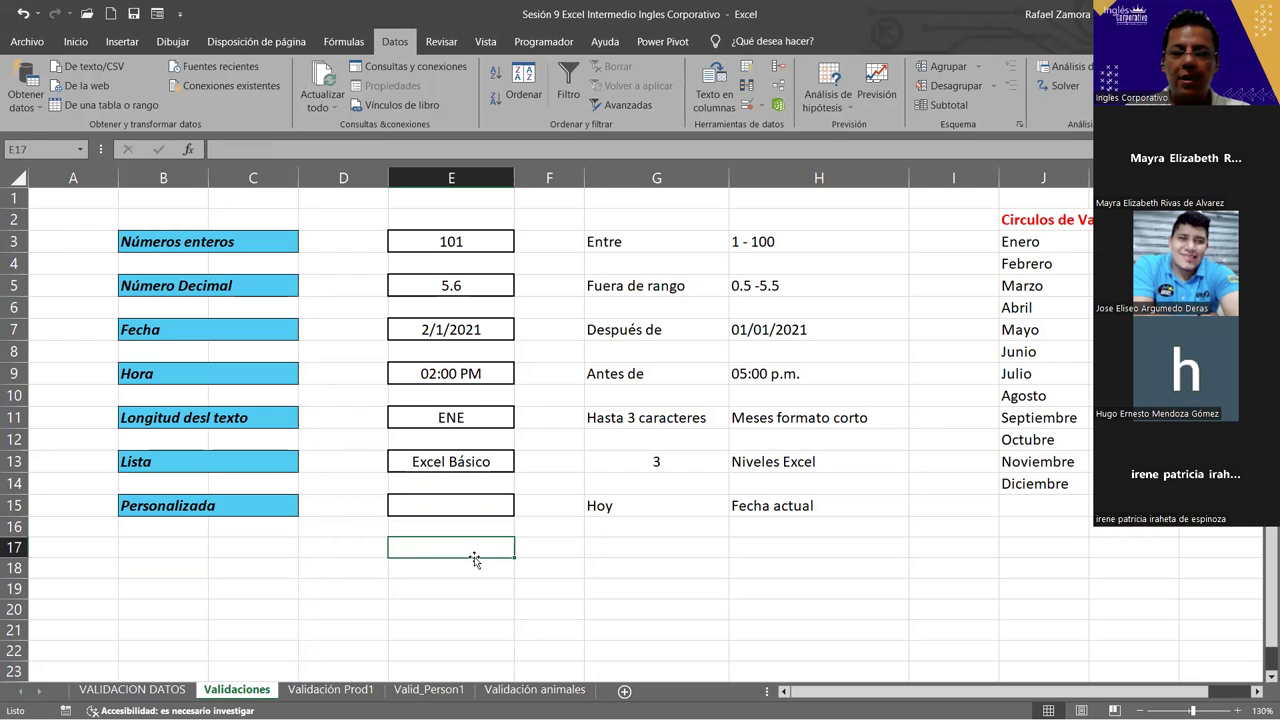
{"action": "type", "text": "HOY"}
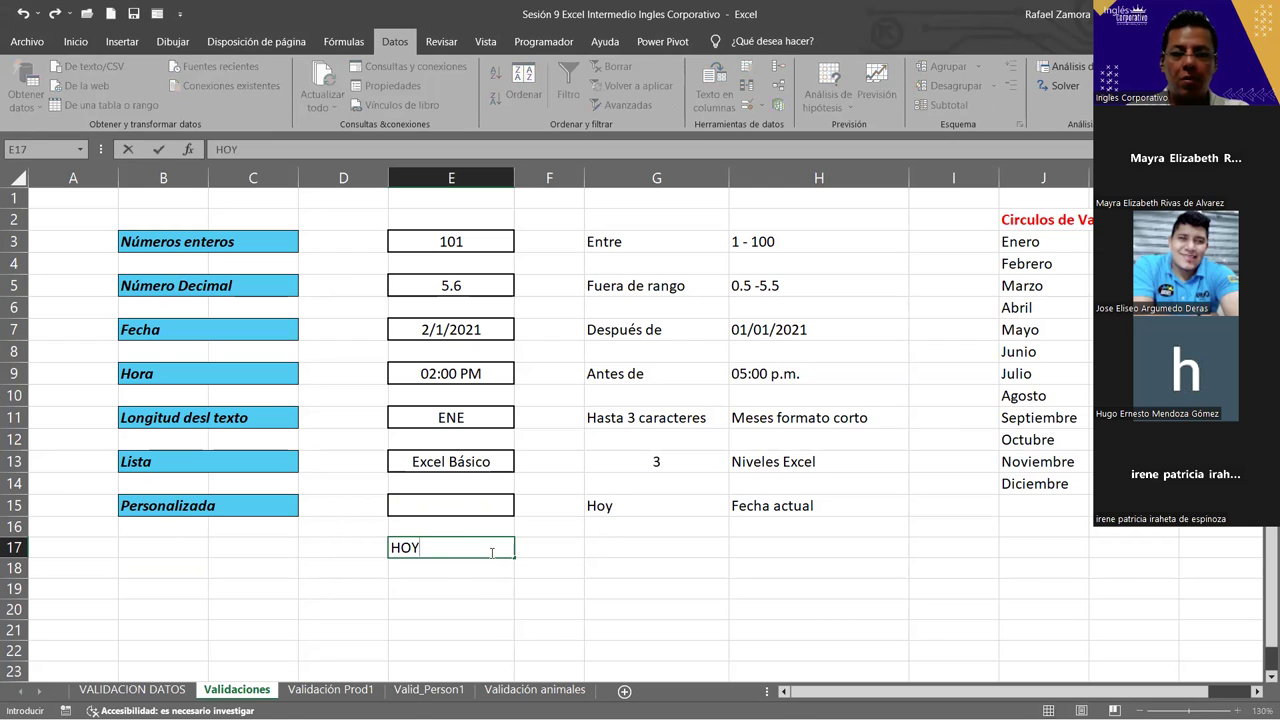
{"action": "key", "text": "BackSpace"}
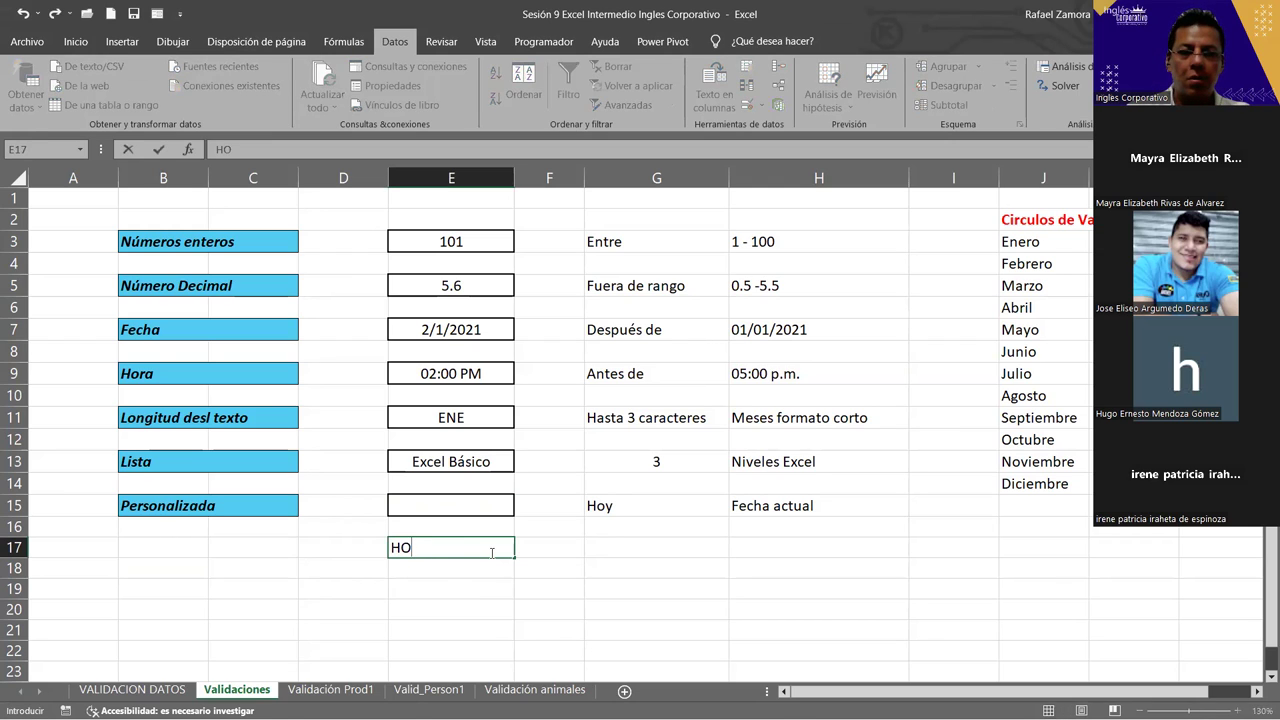
{"action": "key", "text": "BackSpace"}
{"action": "key", "text": "BackSpace"}
{"action": "type", "text": "="}
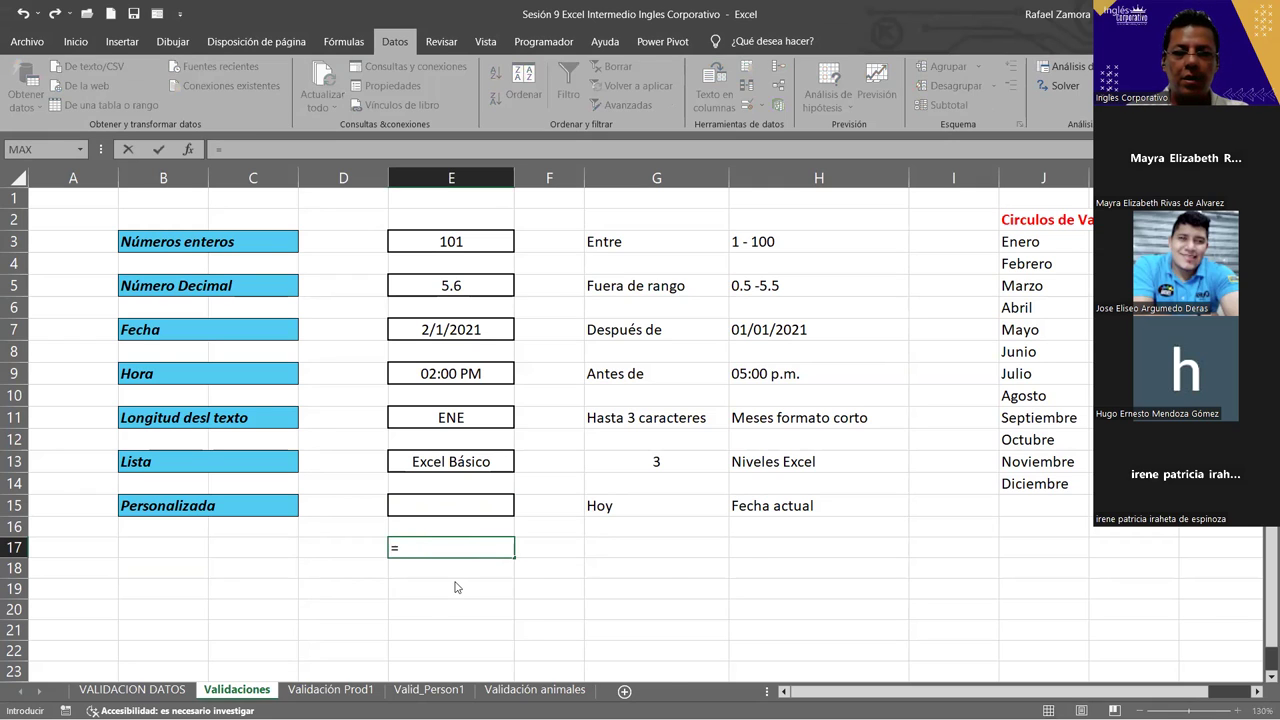
{"action": "type", "text": "HO"}
{"action": "right_click", "coordinate": [493, 600]}
{"action": "double_click", "coordinate": [426, 622]}
{"action": "type", "text": ")"}
{"action": "key", "text": "Return"}
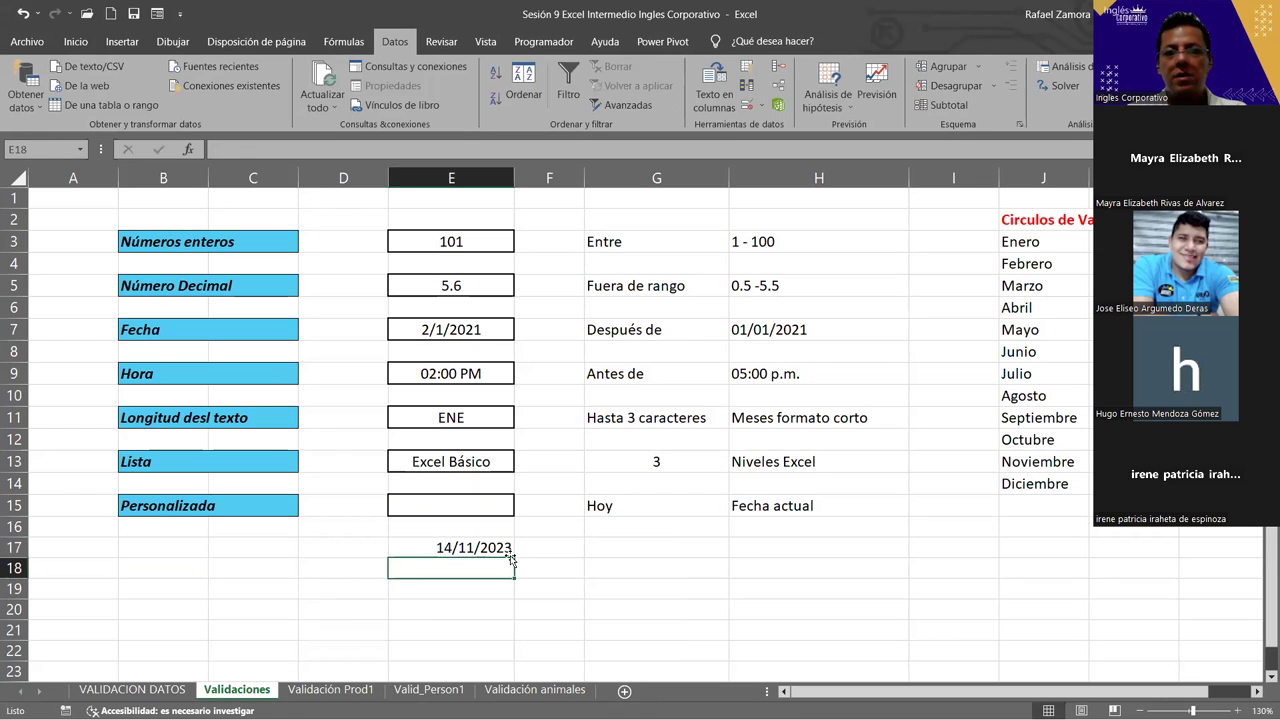
- Centre the date in E17 using the Inicio alignment options
{"action": "left_click", "coordinate": [497, 549]}
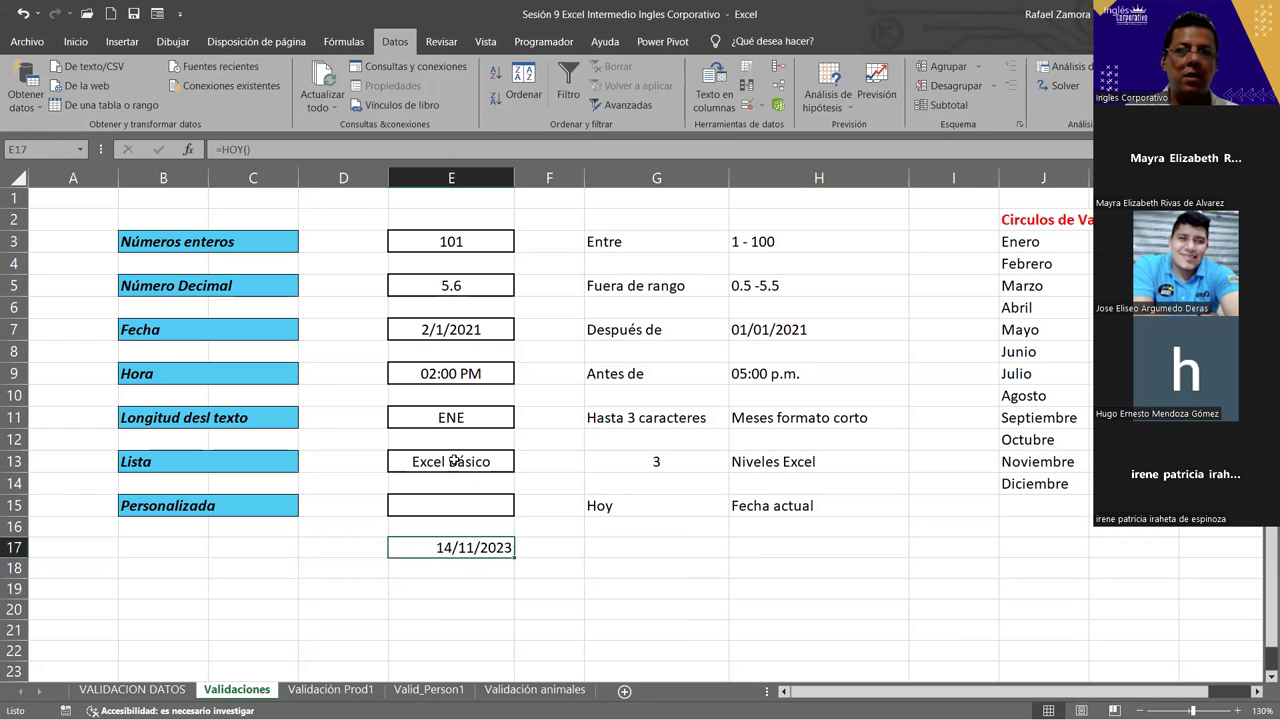
{"action": "left_click", "coordinate": [76, 42]}
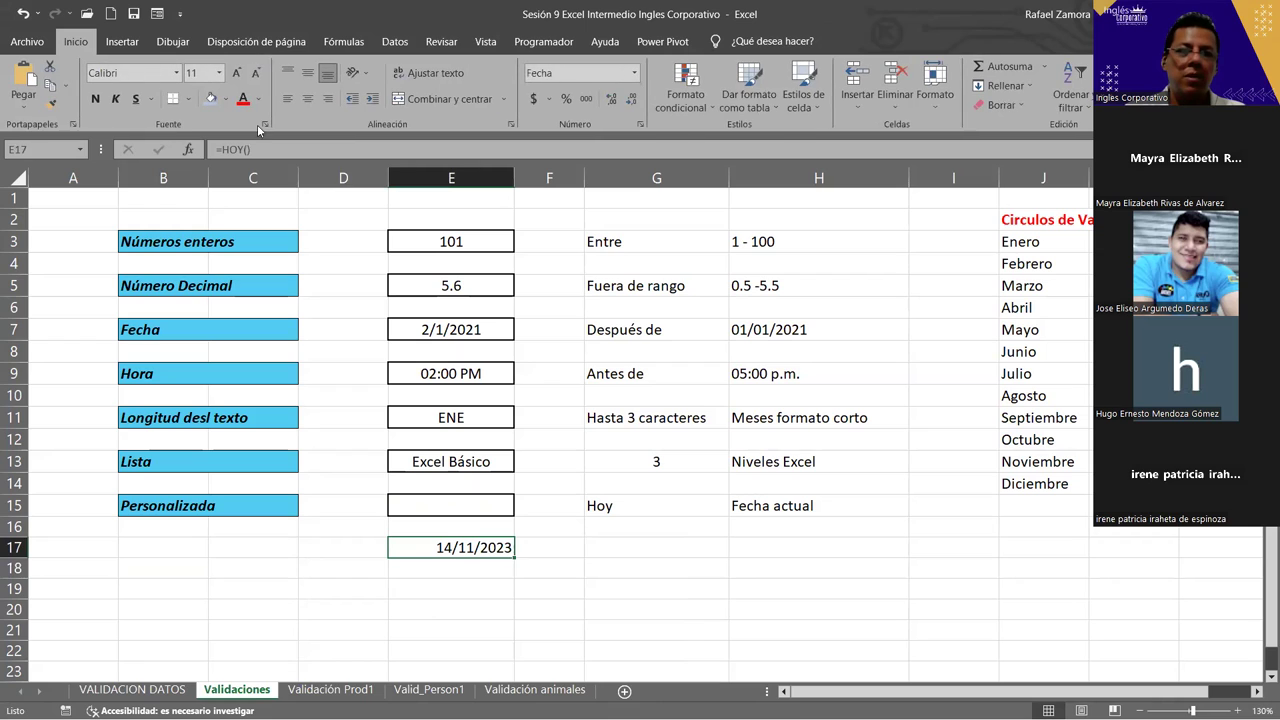
{"action": "left_click", "coordinate": [302, 100]}
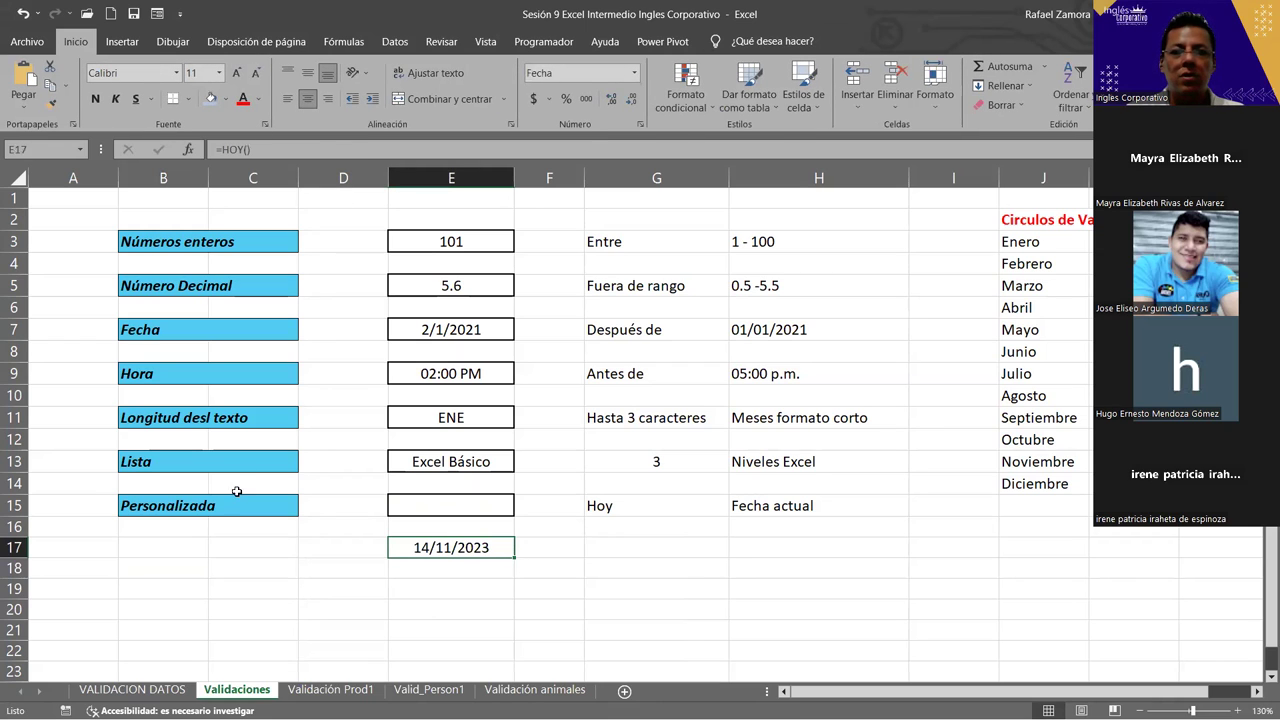
{"action": "left_click", "coordinate": [442, 606]}
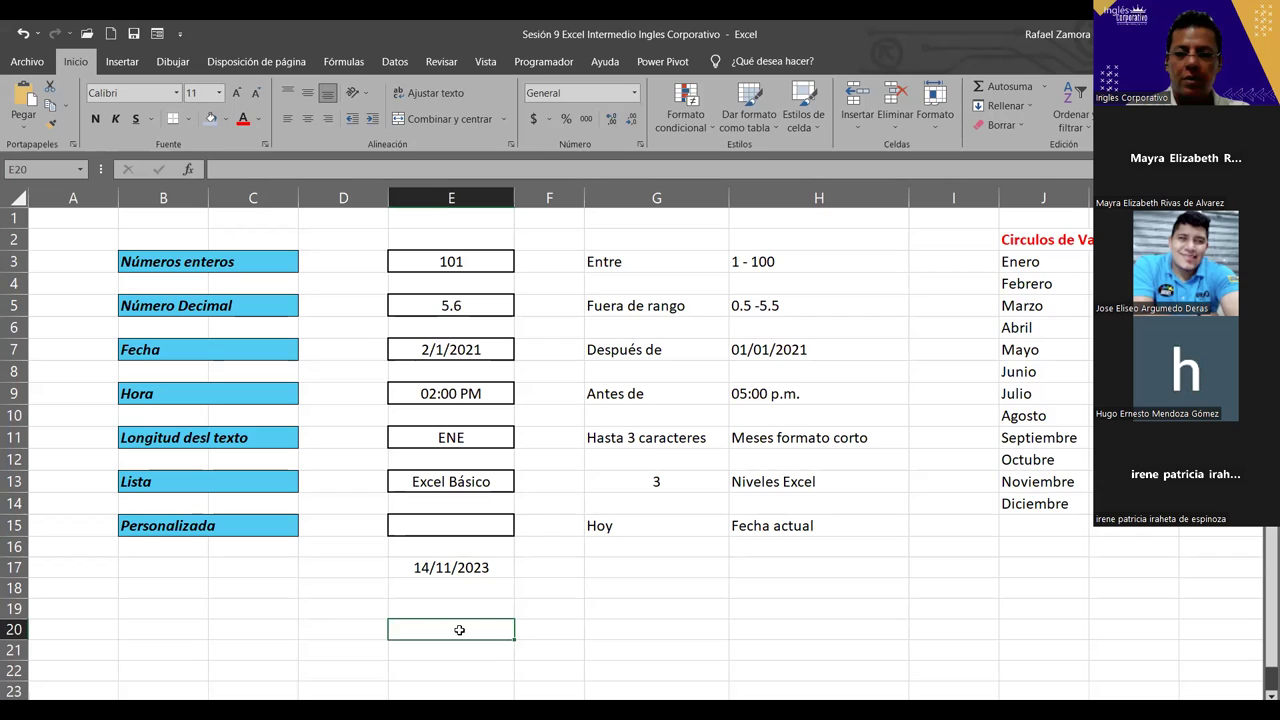
- Enter =IGUAL(E15,E17) in E20, which returns FALSO while E15 is empty
{"action": "type", "text": "="}
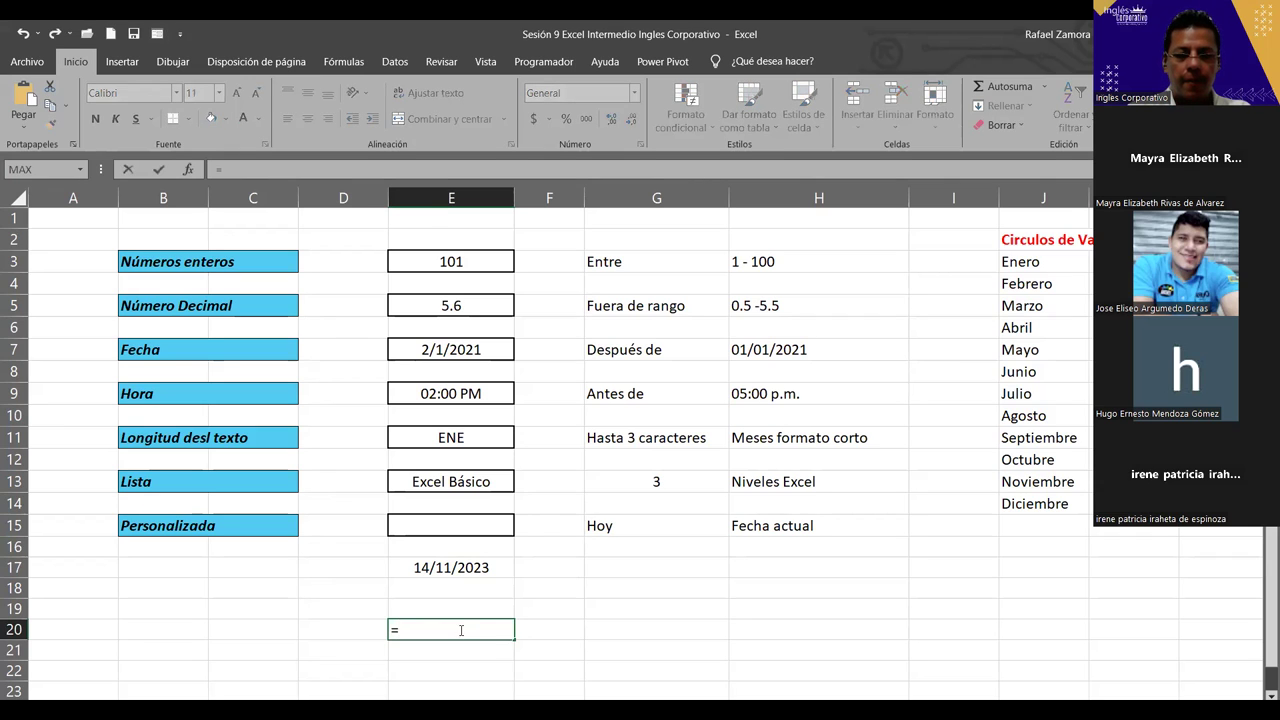
{"action": "type", "text": "IGUAL"}
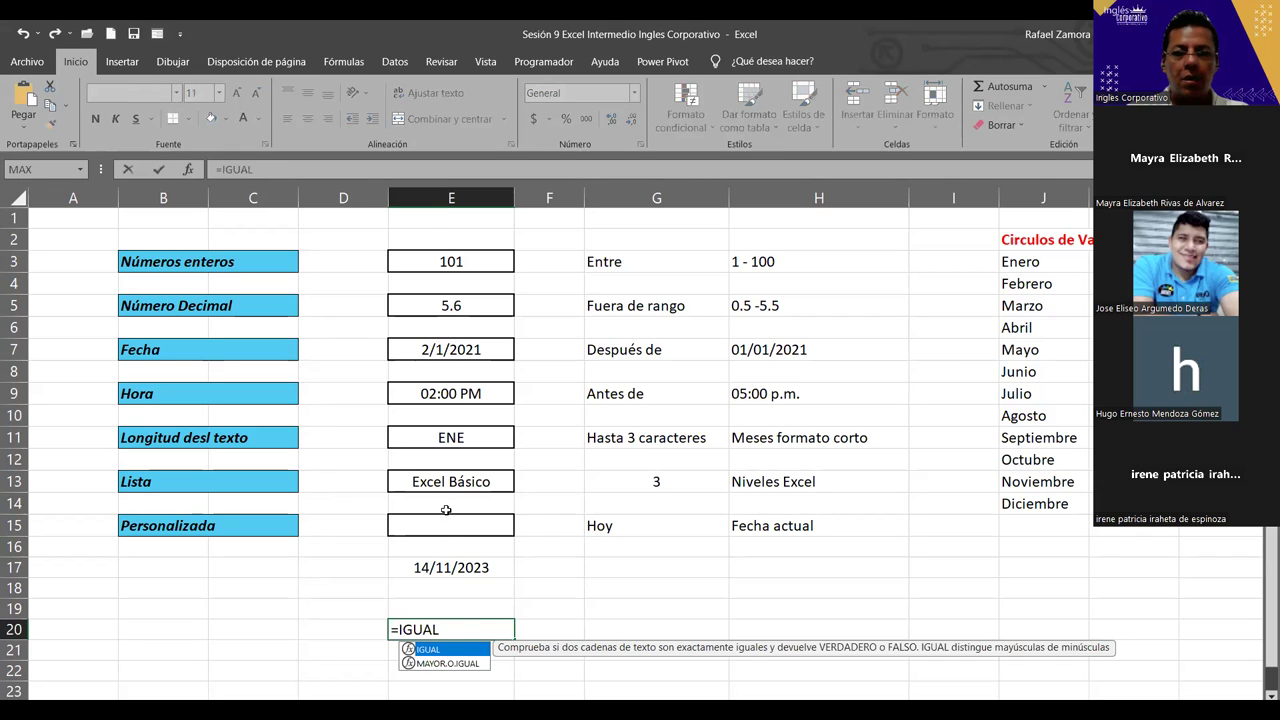
{"action": "type", "text": "("}
{"action": "left_click", "coordinate": [443, 526]}
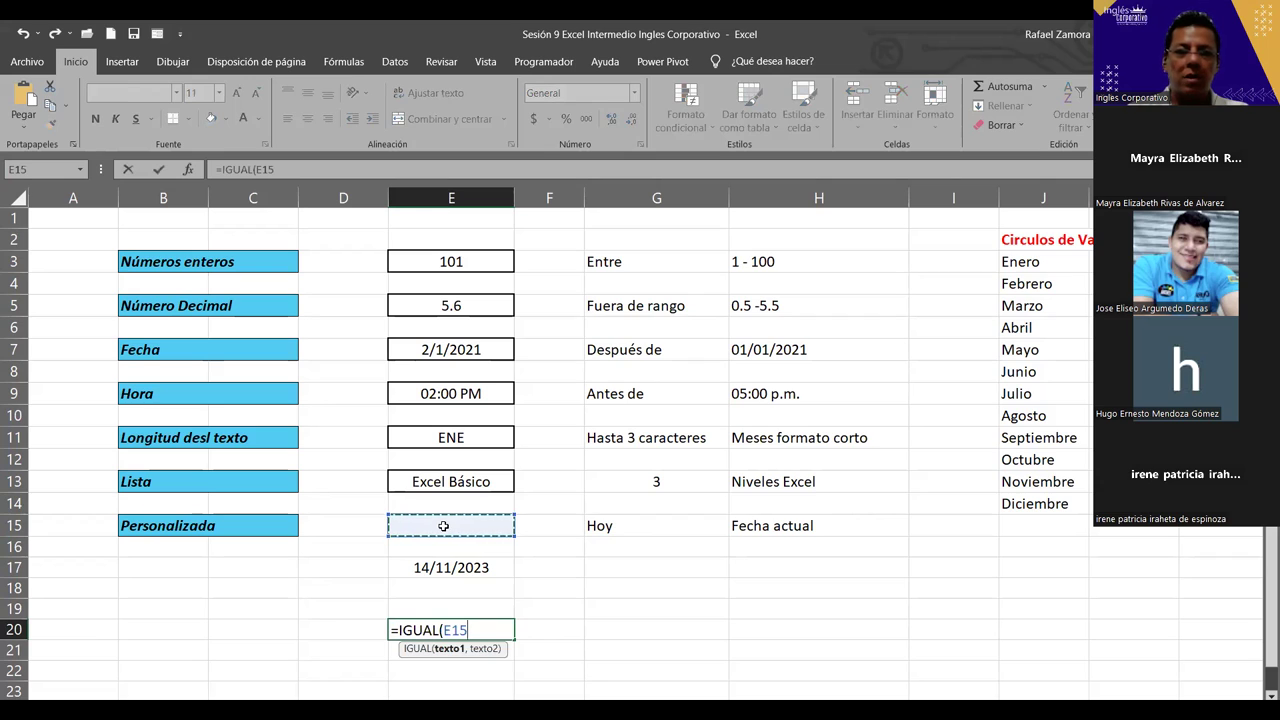
{"action": "type", "text": ","}
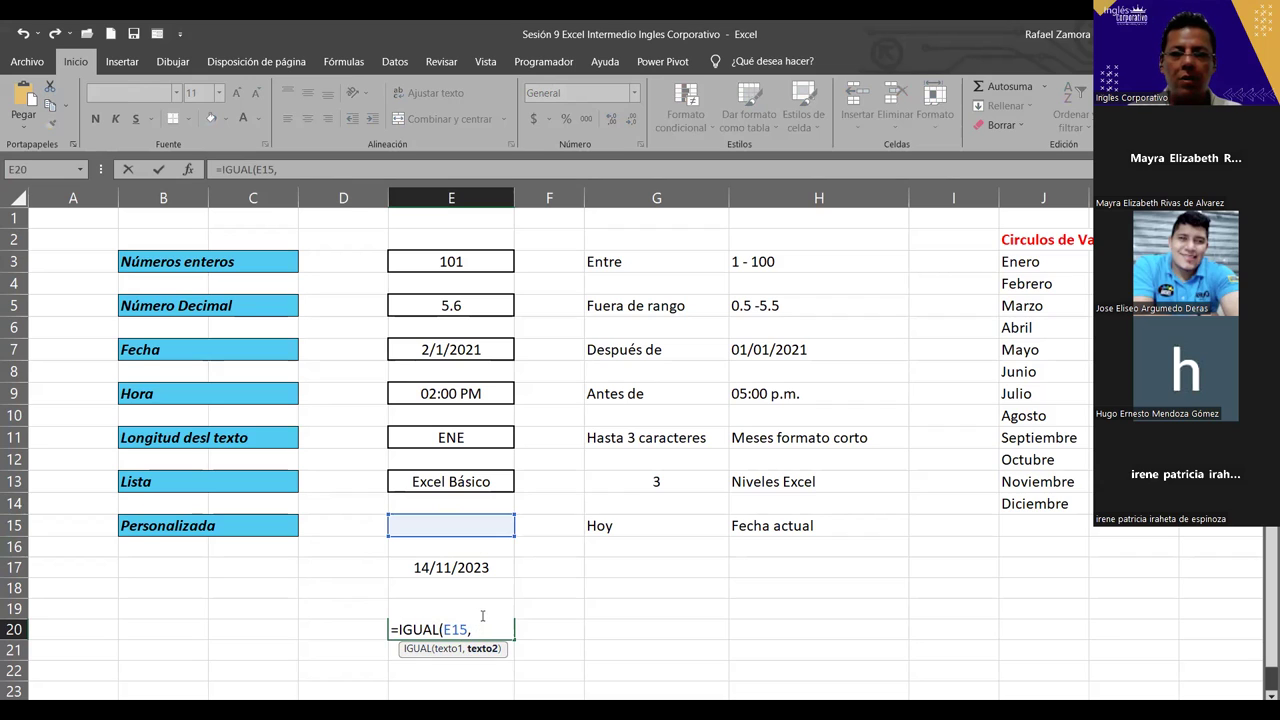
{"action": "left_click", "coordinate": [492, 567]}
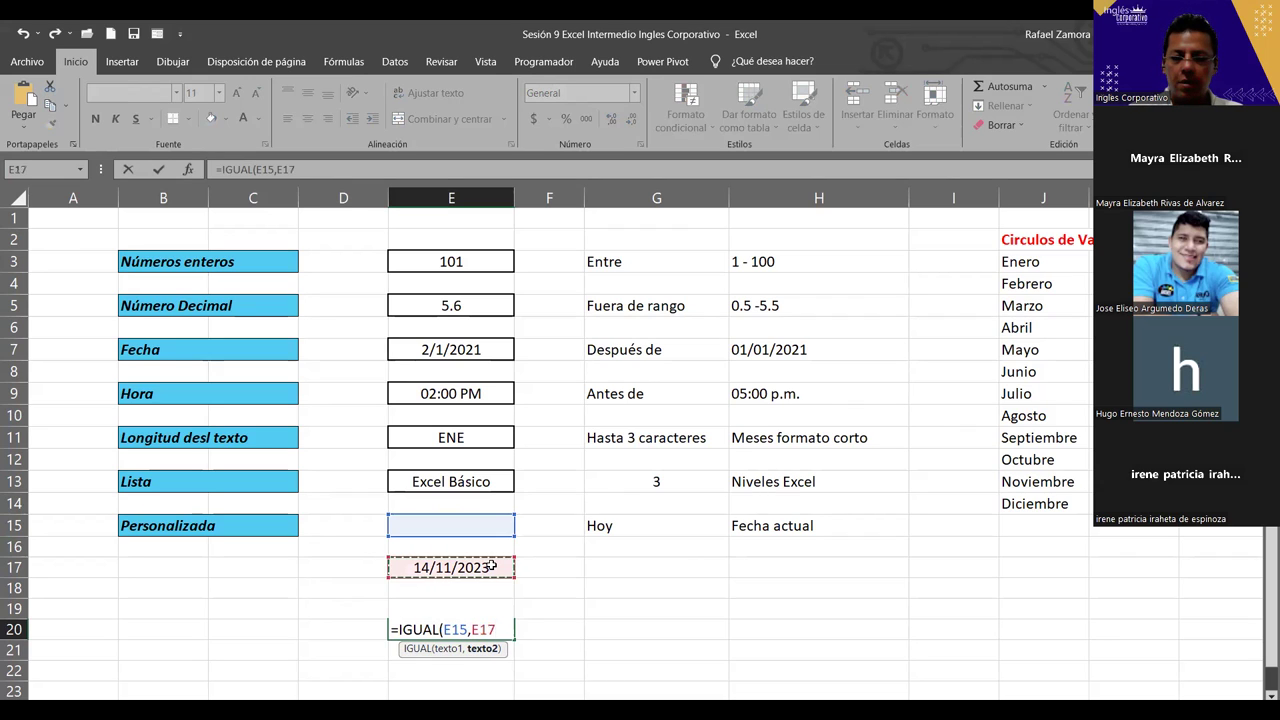
{"action": "type", "text": ")"}
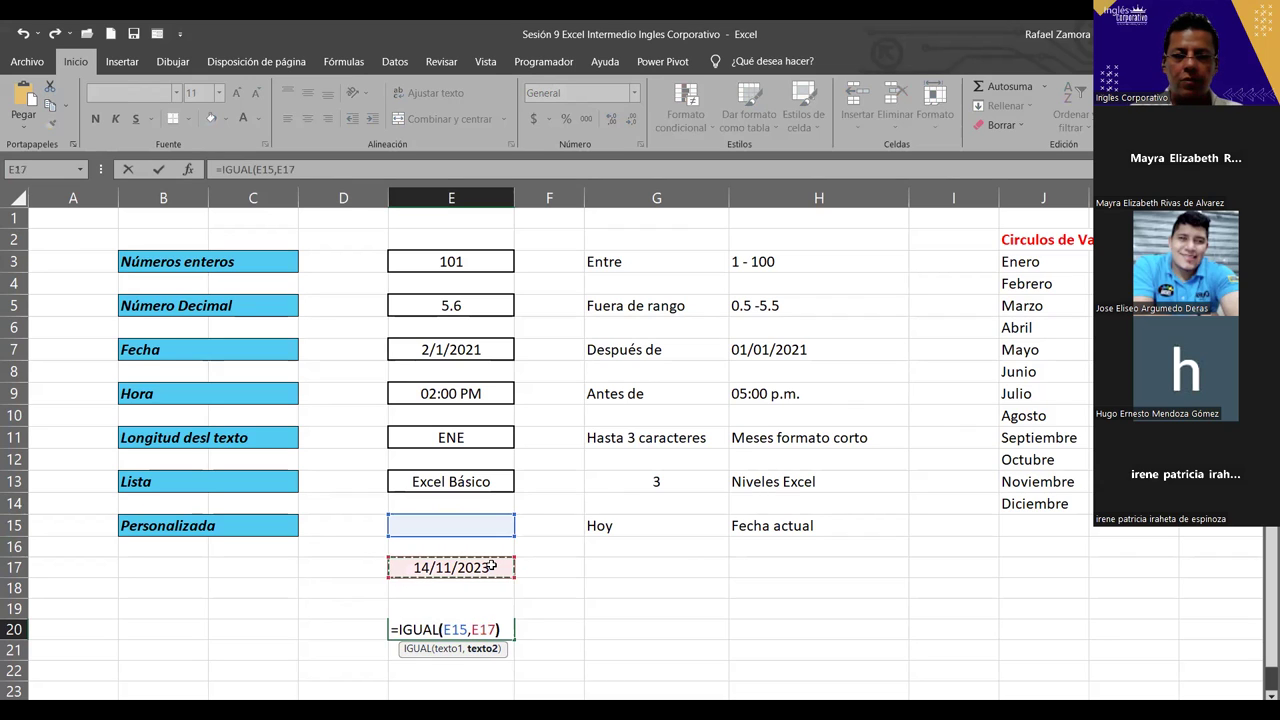
{"action": "key", "text": "Return"}
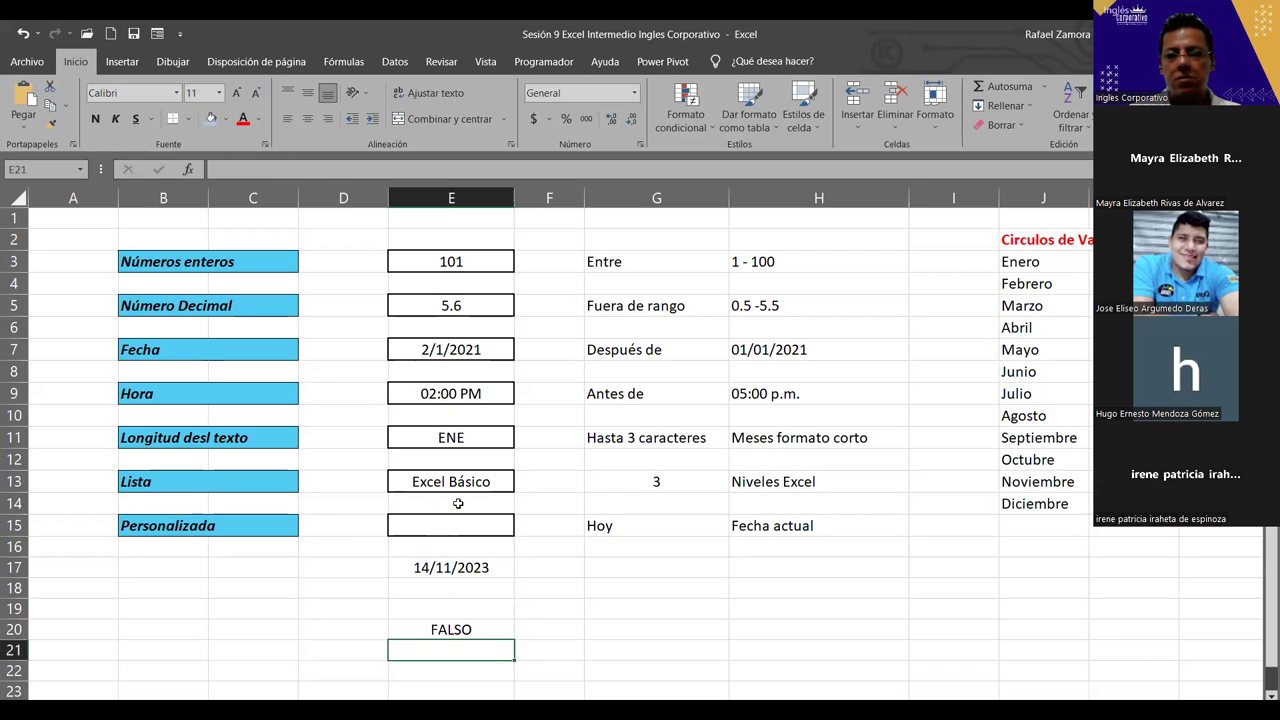
{"action": "left_click", "coordinate": [456, 527]}
- Try entering 13-11-23 in E15 and cancel the validation error that rejects it
{"action": "type", "text": "13-11-23"}
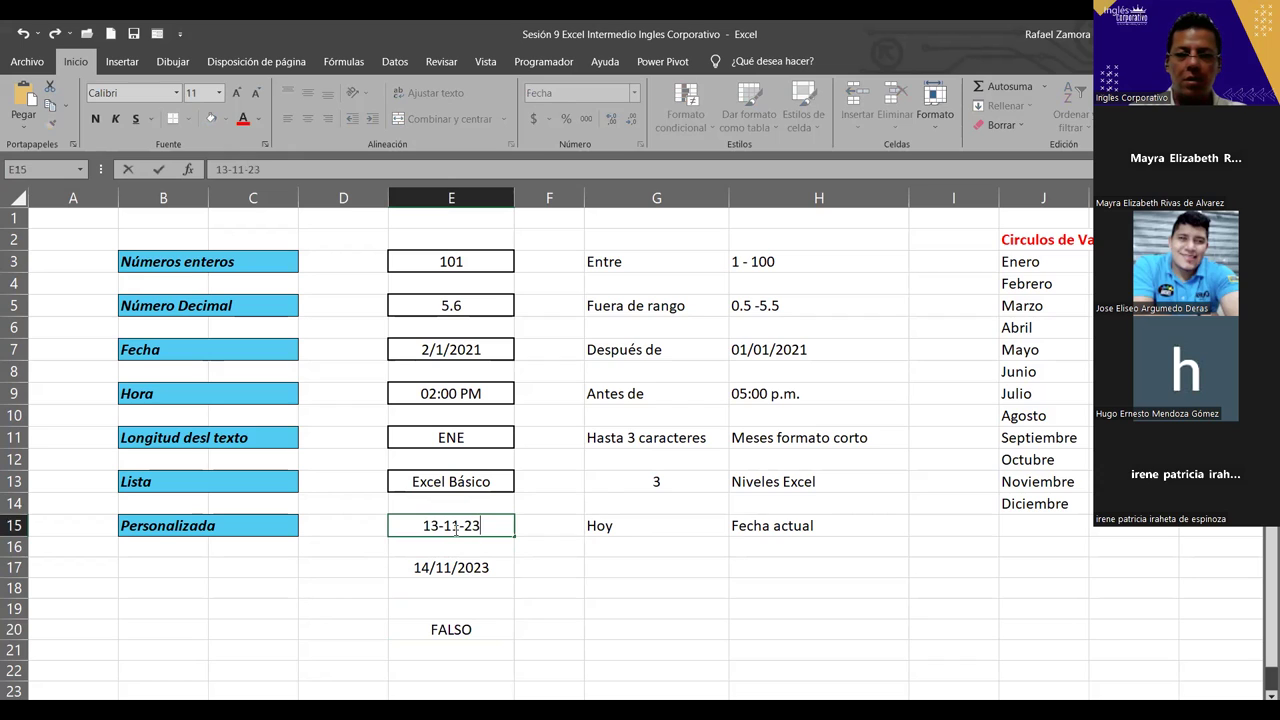
{"action": "key", "text": "Return"}
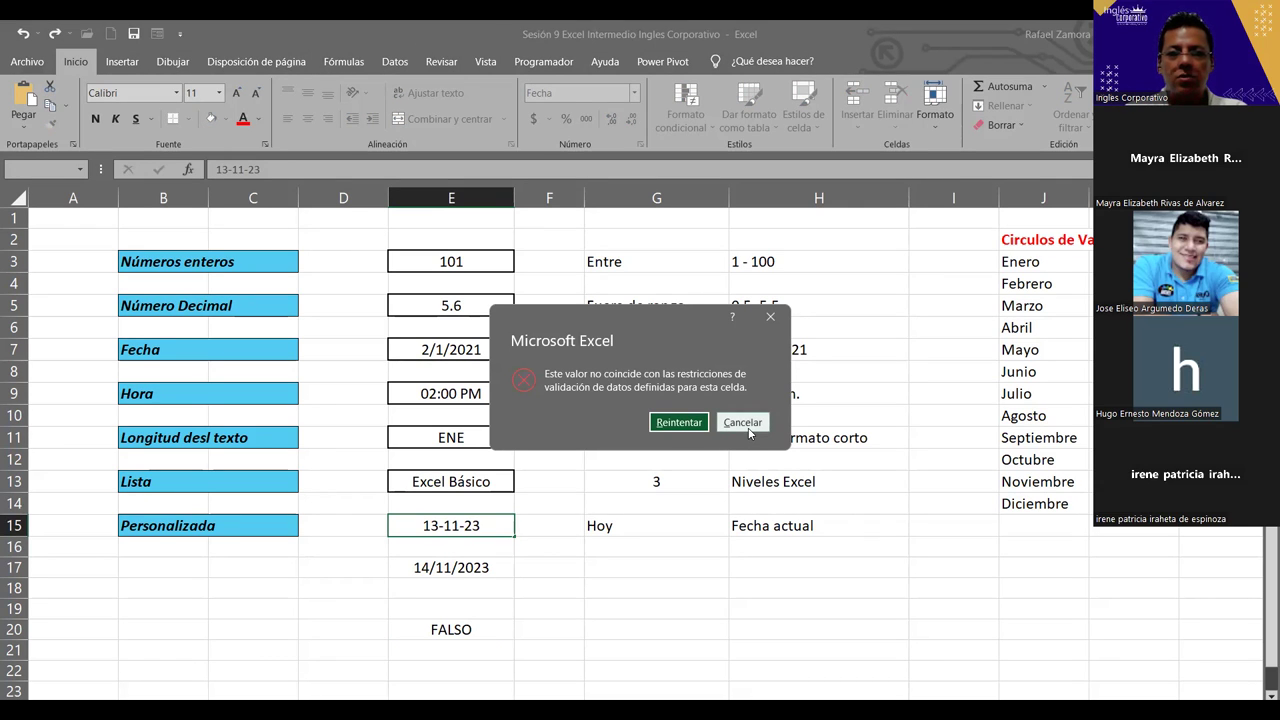
{"action": "left_click", "coordinate": [749, 432]}
- Enter today's date 14-11-23 in E15 so E20 shows VERDADERO
{"action": "type", "text": "1"}
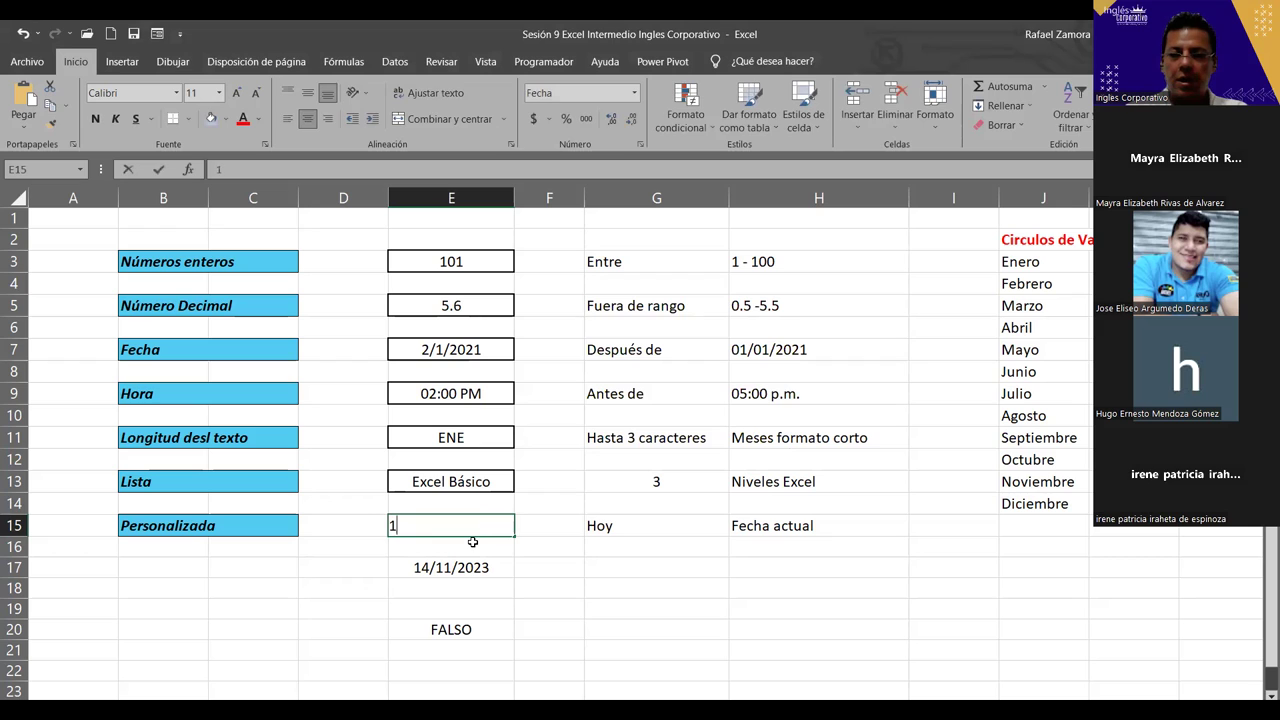
{"action": "type", "text": "4"}
{"action": "type", "text": "-11-23"}
{"action": "key", "text": "Return"}
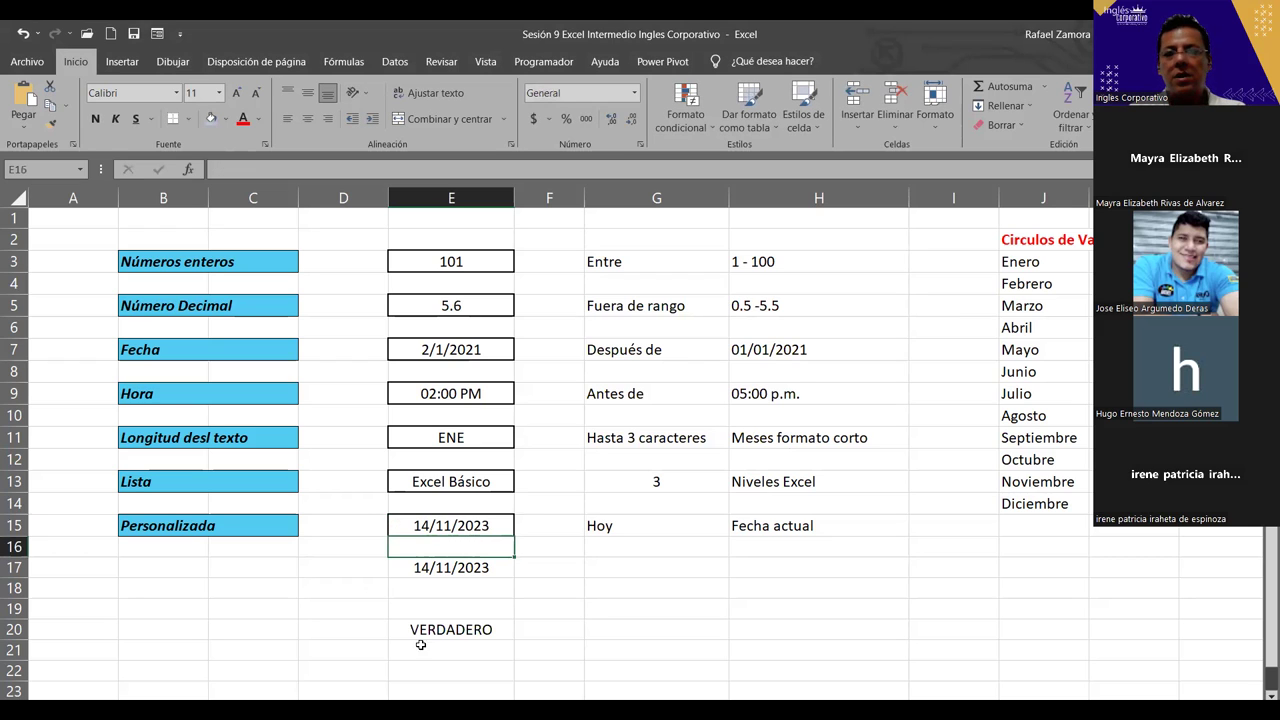
{"action": "left_click", "coordinate": [490, 624]}
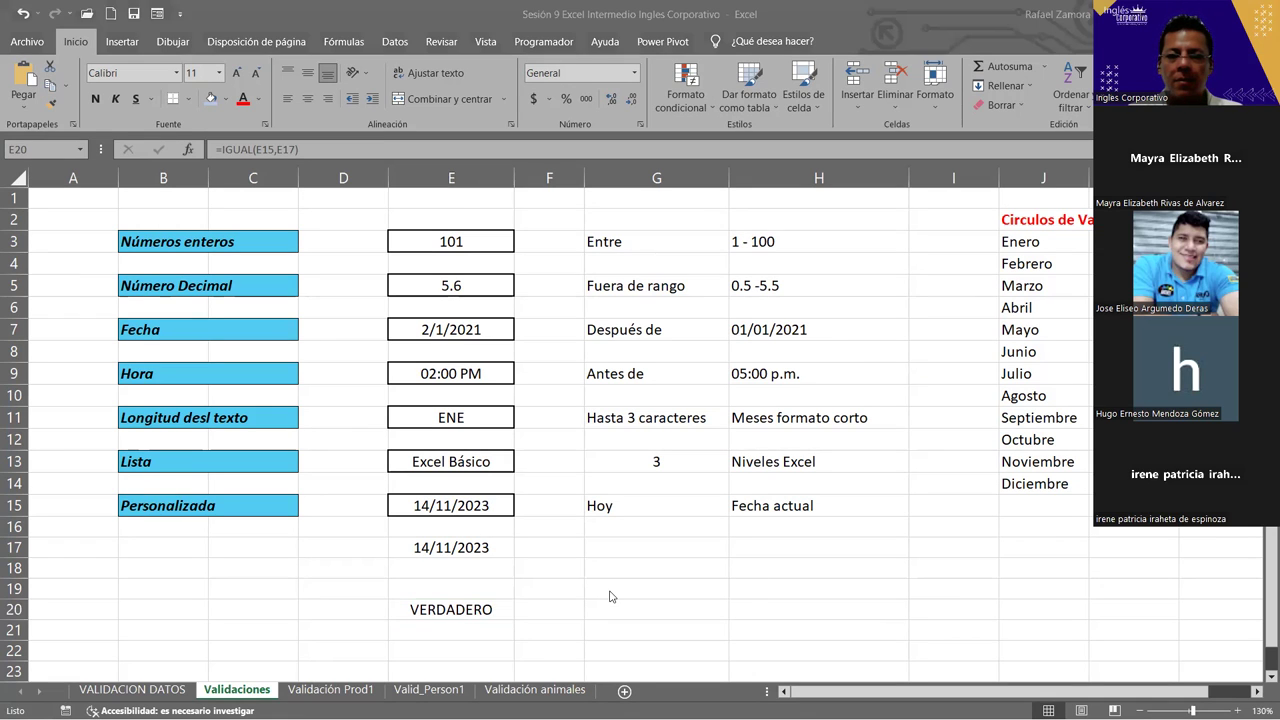
- Edit E20's formula to =IGUAL(HOY(),E17), which still returns VERDADERO
{"action": "double_click", "coordinate": [476, 609]}
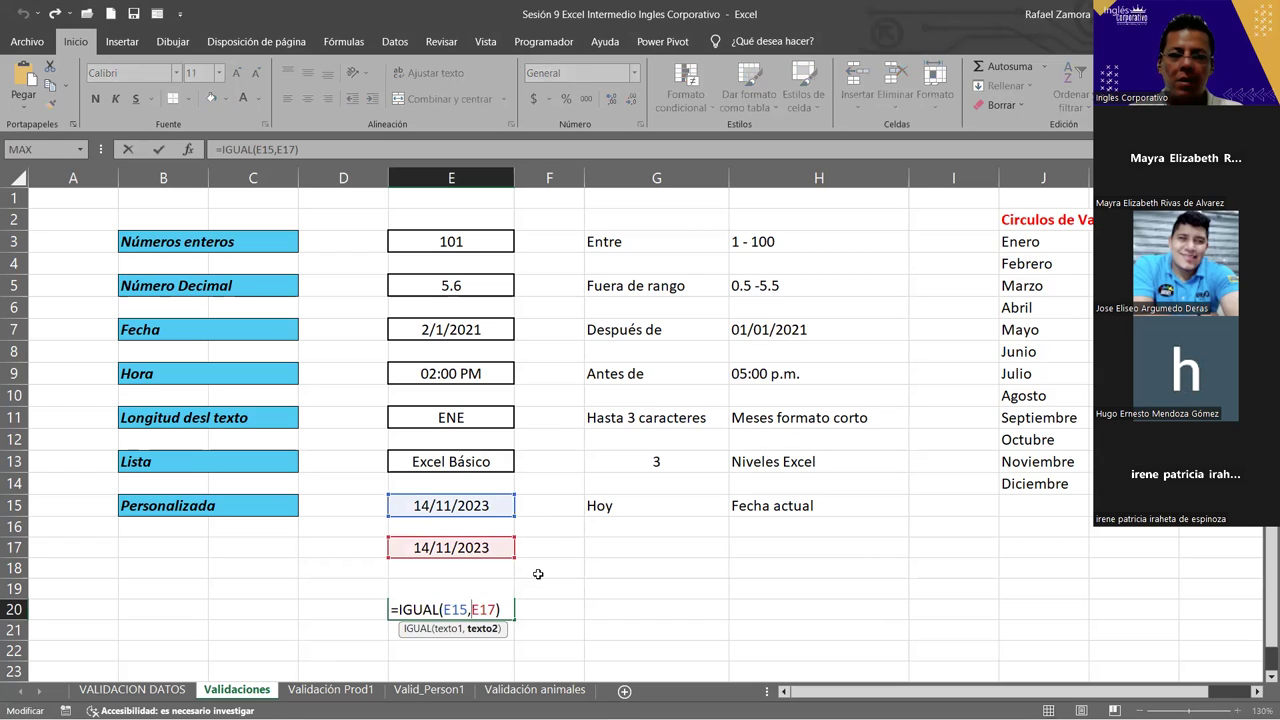
{"action": "left_click_drag", "start_coordinate": [467, 609], "coordinate": [443, 609]}
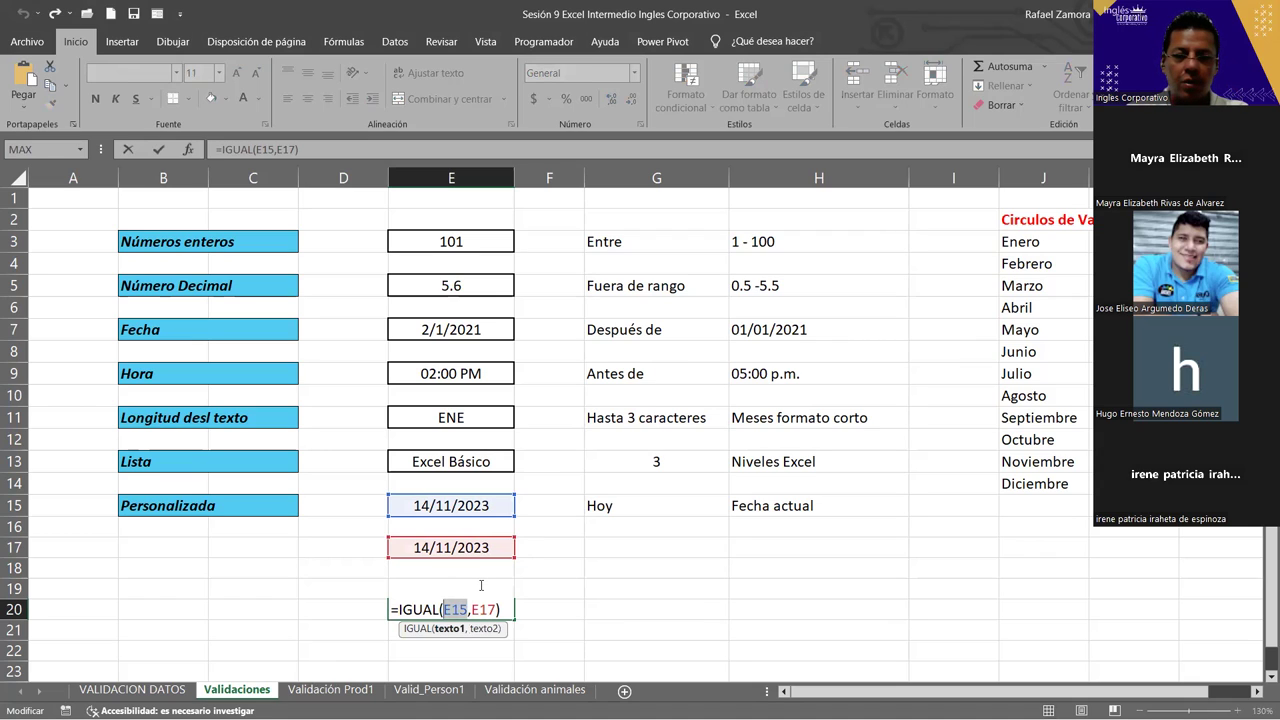
{"action": "type", "text": "HOY"}
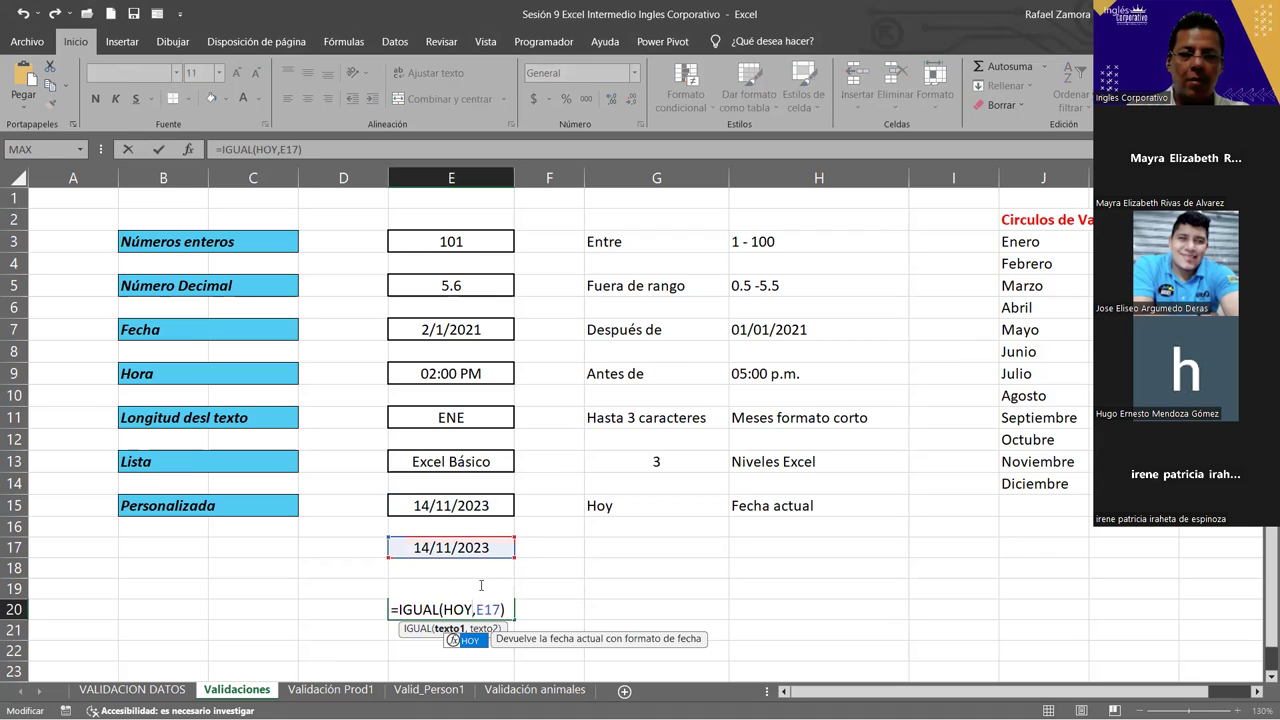
{"action": "type", "text": "()"}
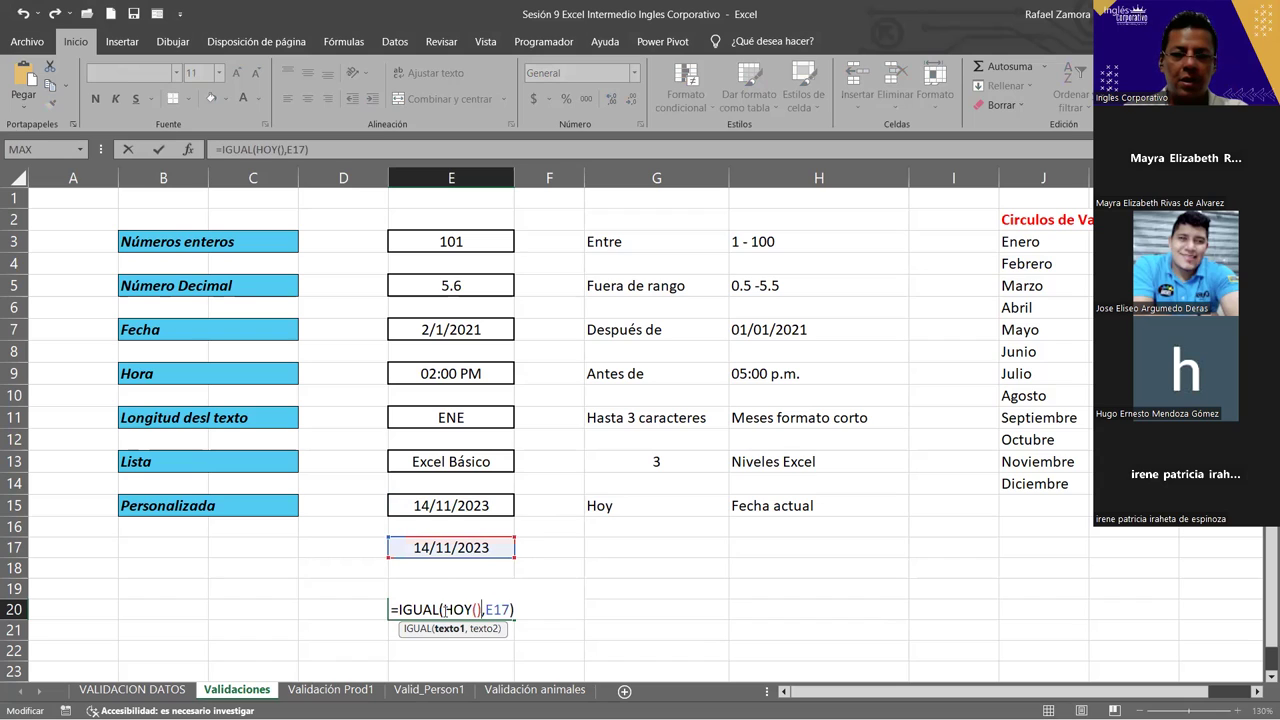
{"action": "left_click_drag", "start_coordinate": [442, 609], "coordinate": [481, 611]}
{"action": "left_click_drag", "start_coordinate": [487, 609], "coordinate": [510, 609]}
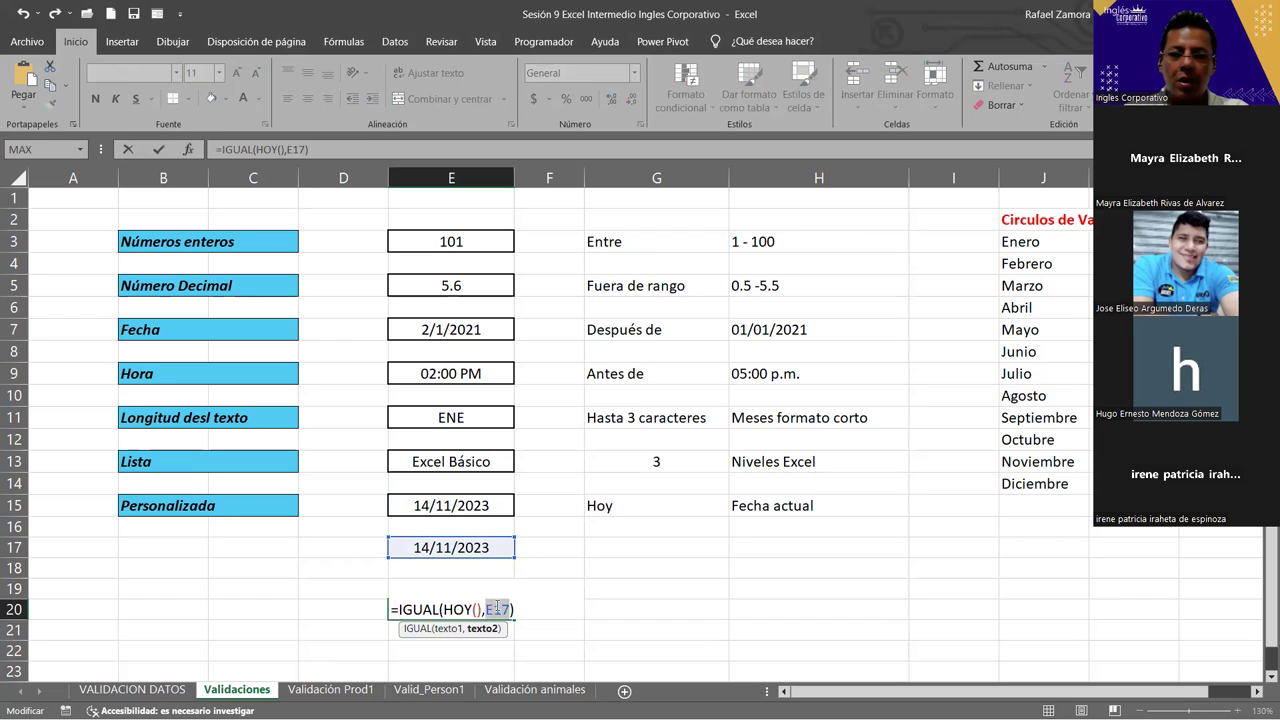
{"action": "mouse_move", "coordinate": [483, 548]}
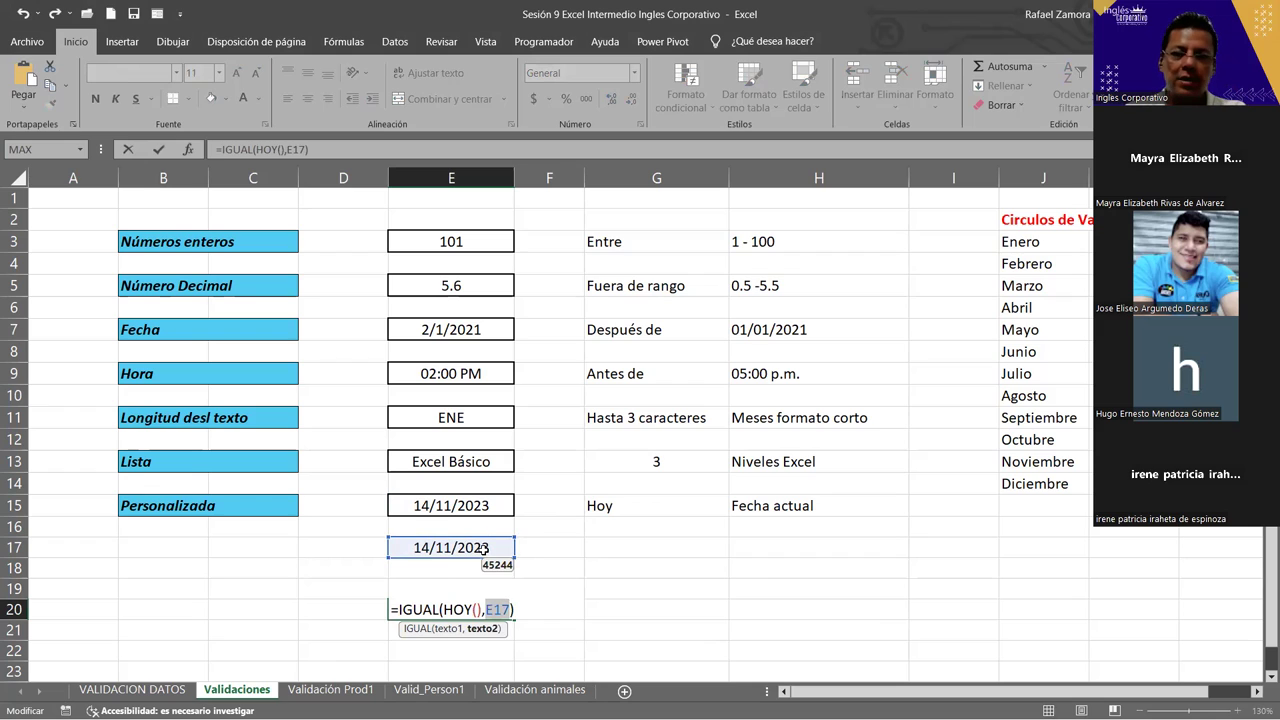
{"action": "key", "text": "Return"}
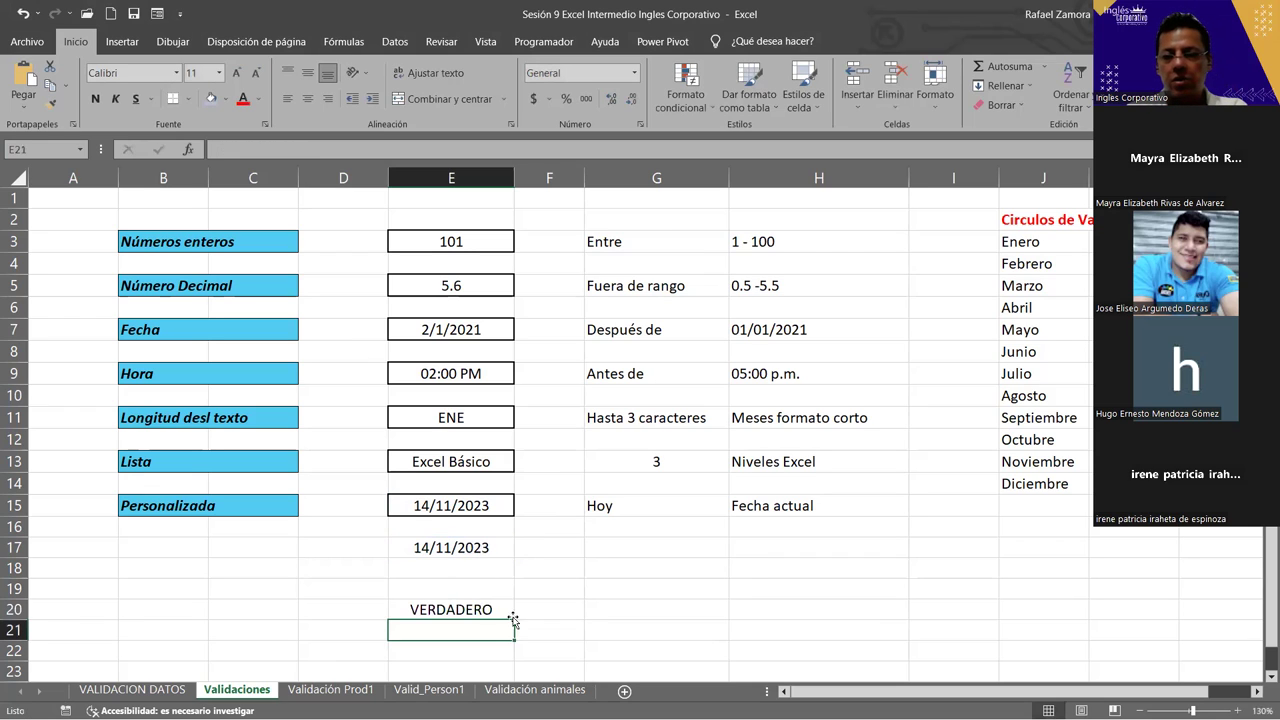
{"action": "left_click", "coordinate": [467, 545]}
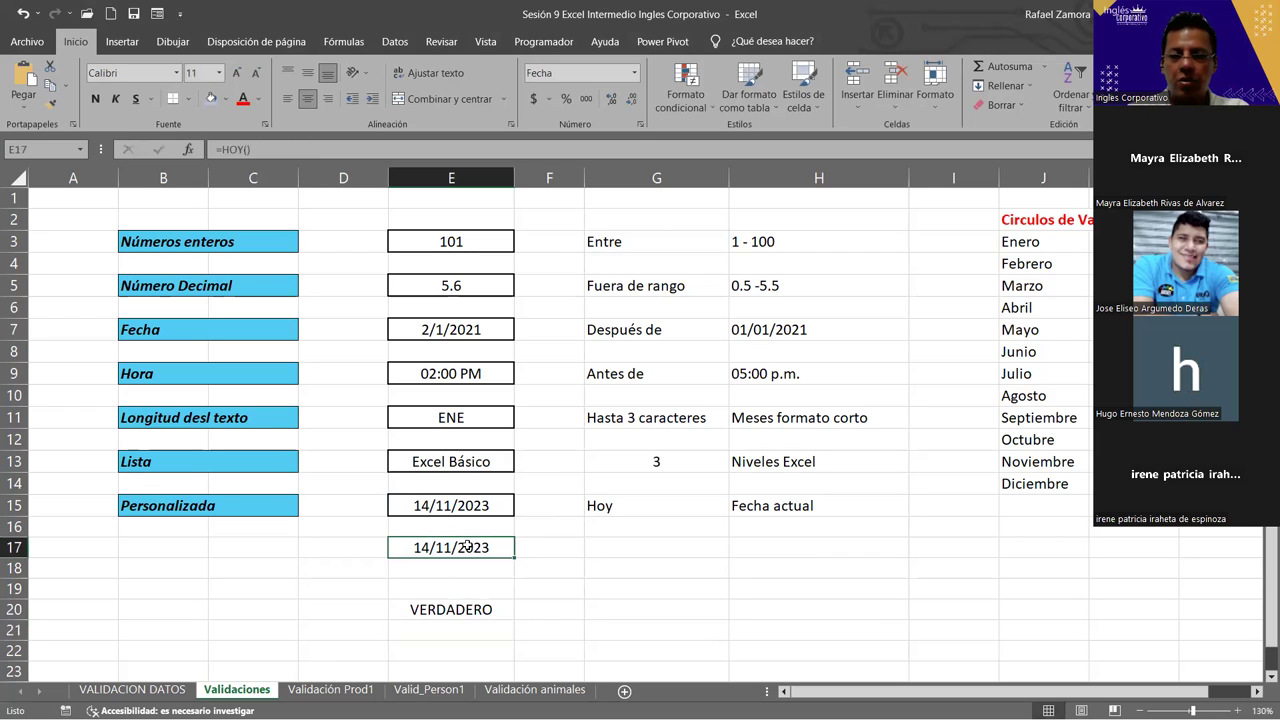
- Replace E17's =HOY() with the fixed date 13/11/2023, making E20 return FALSO
{"action": "type", "text": "13-112"}
{"action": "key", "text": "BackSpace"}
{"action": "key", "text": "BackSpace"}
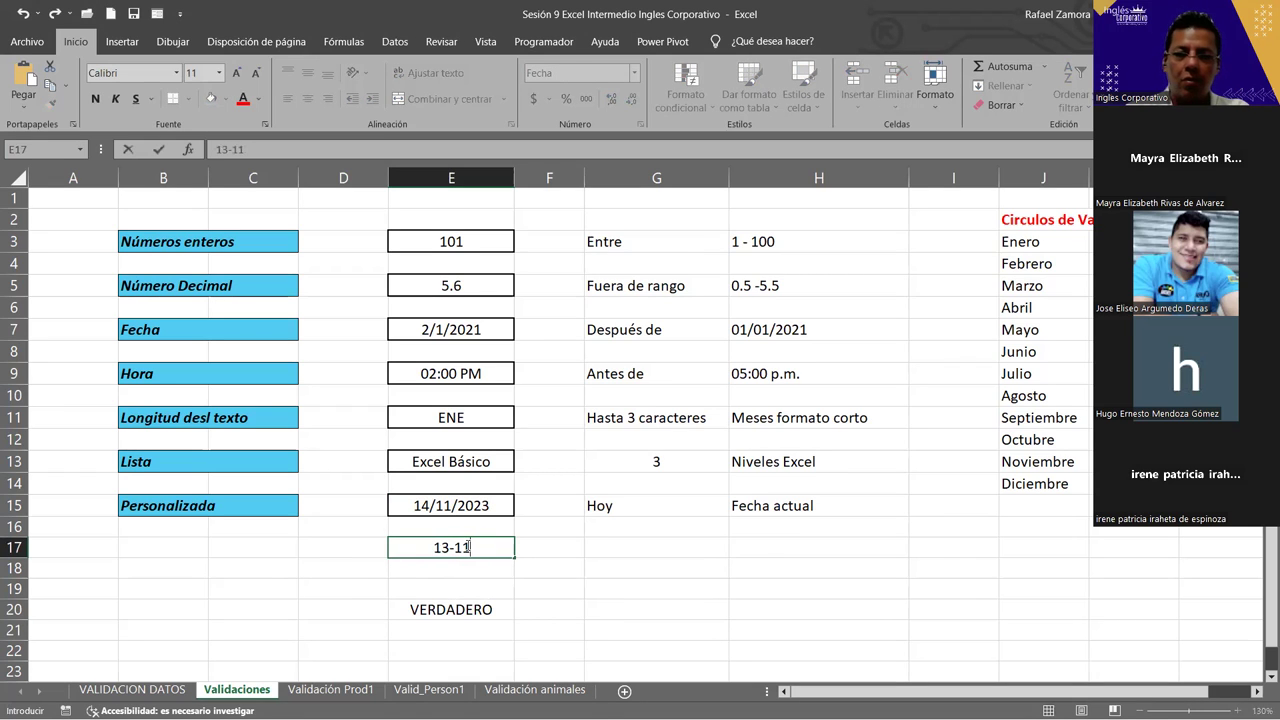
{"action": "type", "text": "1-23"}
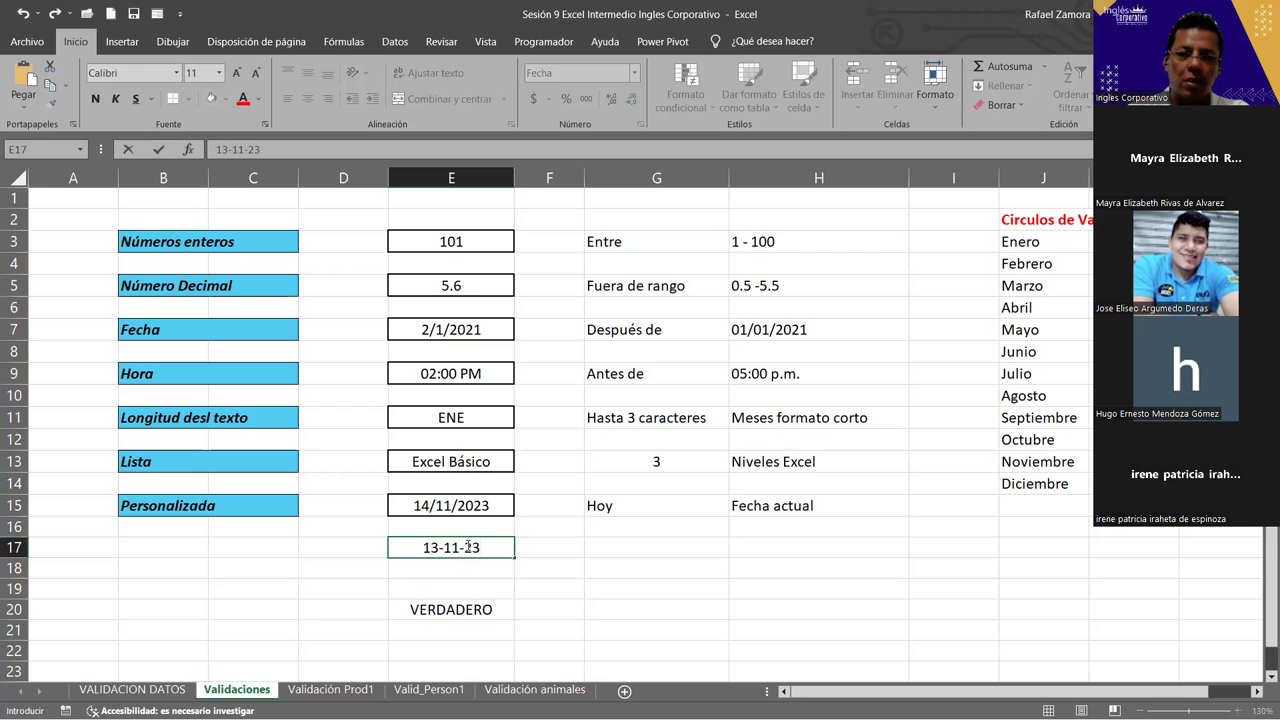
{"action": "key", "text": "Return"}
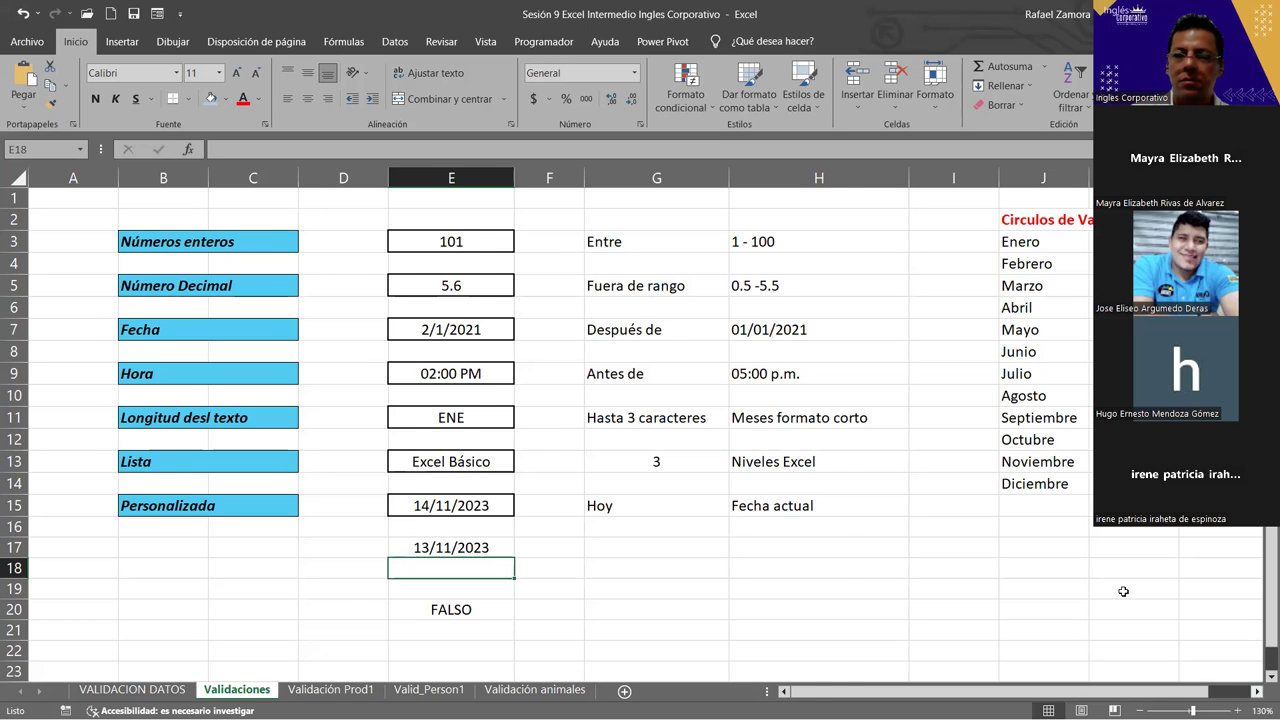
{"action": "scroll", "coordinate": [1123, 591], "scroll_direction": "right", "scroll_amount": 1}
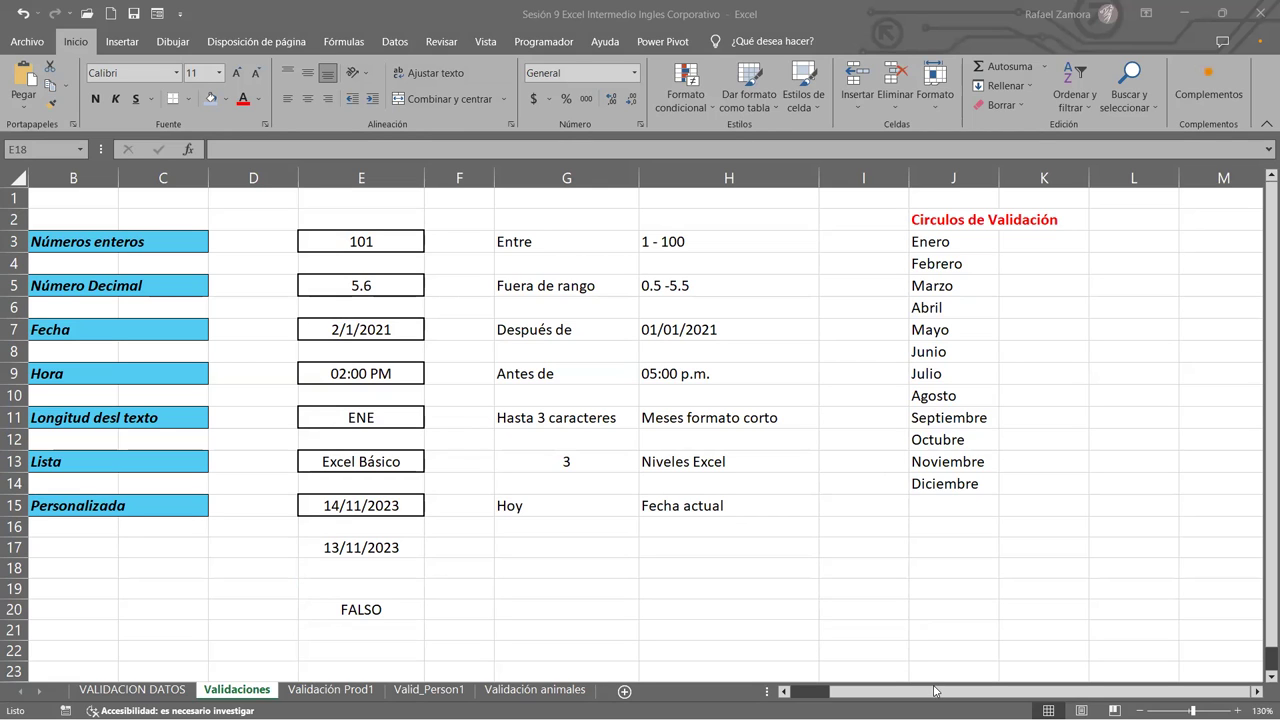
- Bring up E15's data validation settings, currently allowing Cualquier valor
{"action": "left_click_drag", "start_coordinate": [935, 690], "coordinate": [830, 690]}
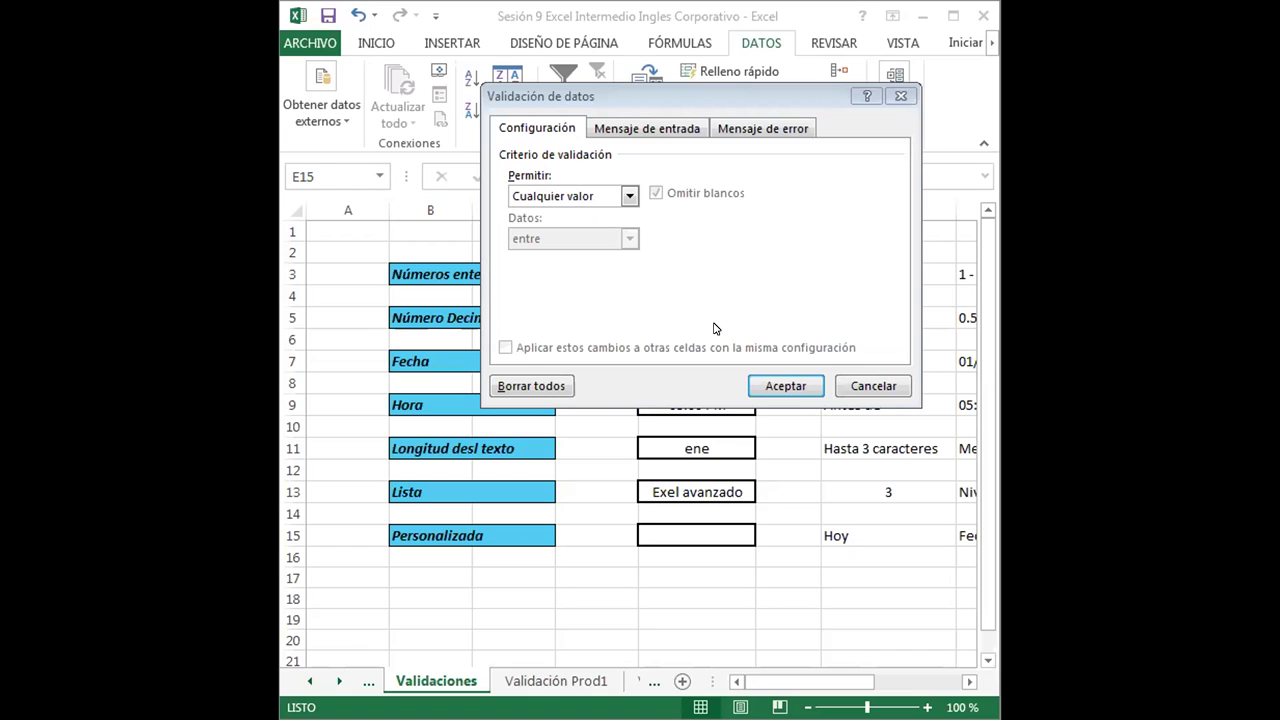
- Set E15's validation to Personalizada with the formula =IGUAL(E15,HOY()) and confirm it
{"action": "left_click", "coordinate": [628, 192]}
{"action": "left_click", "coordinate": [598, 310]}
{"action": "type", "text": "=IGUAL"}
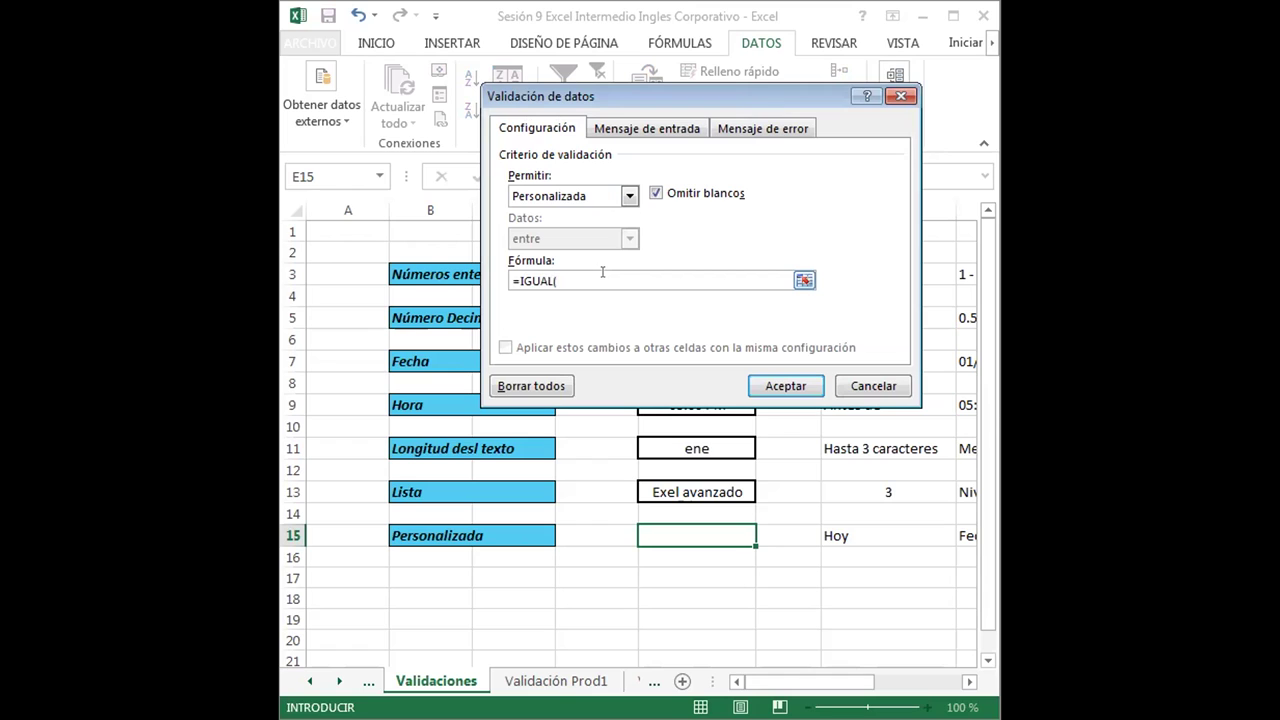
{"action": "type", "text": "("}
{"action": "left_click", "coordinate": [689, 527]}
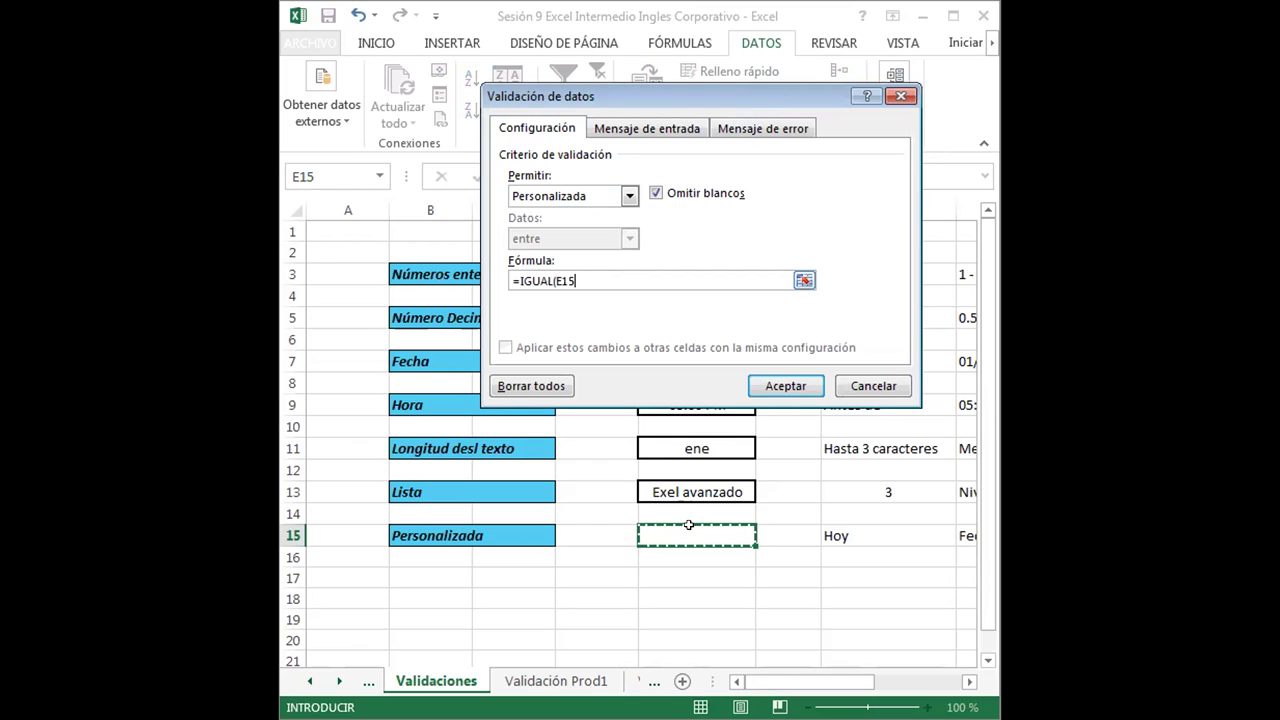
{"action": "type", "text": ","}
{"action": "type", "text": "HOY"}
{"action": "type", "text": ")"}
{"action": "key", "text": "BackSpace"}
{"action": "key", "text": "BackSpace"}
{"action": "key", "text": "BackSpace"}
{"action": "key", "text": "BackSpace"}
{"action": "type", "text": "HOY()"}
{"action": "type", "text": ")"}
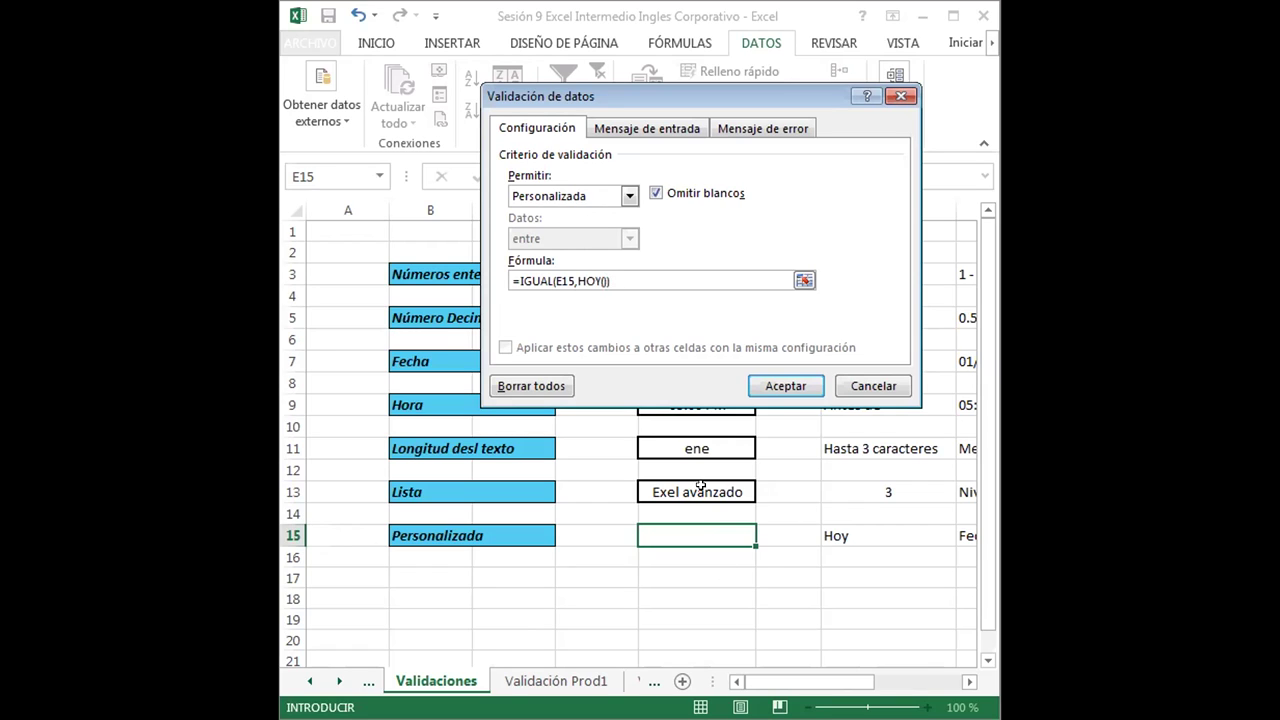
{"action": "left_click", "coordinate": [789, 379]}
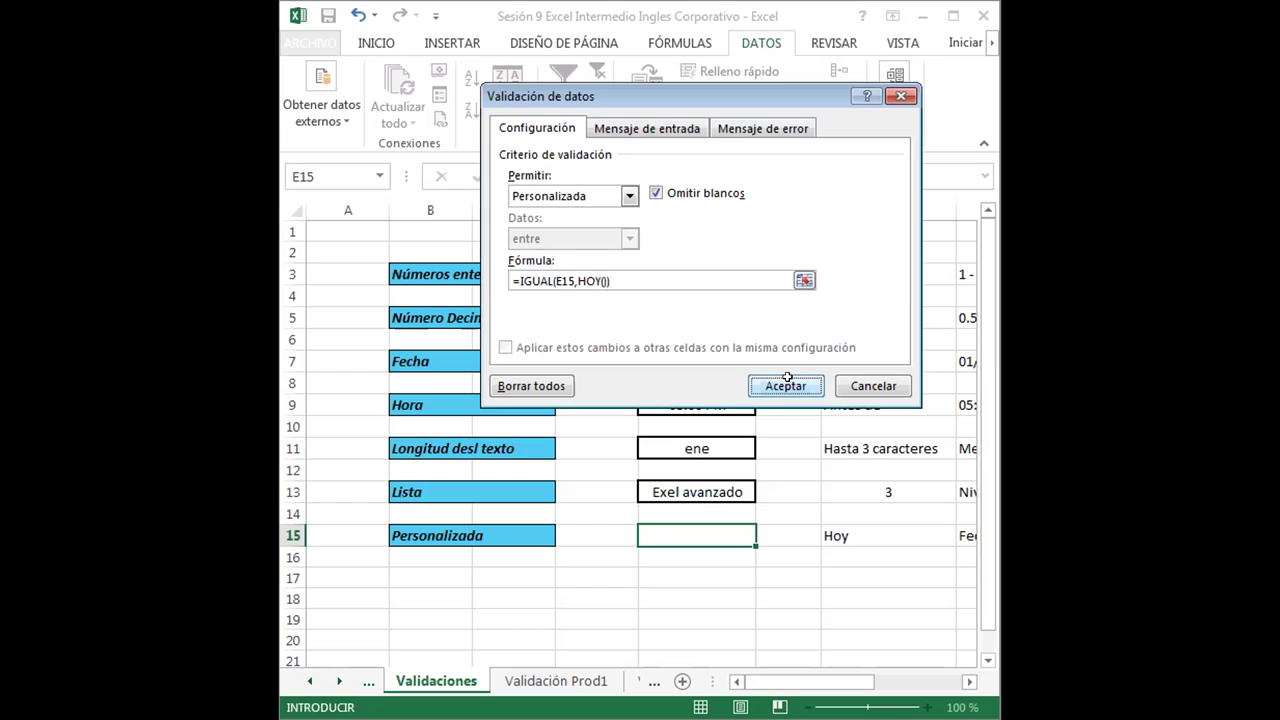
- Test E15's rule: 13-01-2023 is rejected and cancelled, then 14-11-2023 is accepted
{"action": "left_click", "coordinate": [787, 386]}
{"action": "type", "text": "14"}
{"action": "key", "text": "BackSpace"}
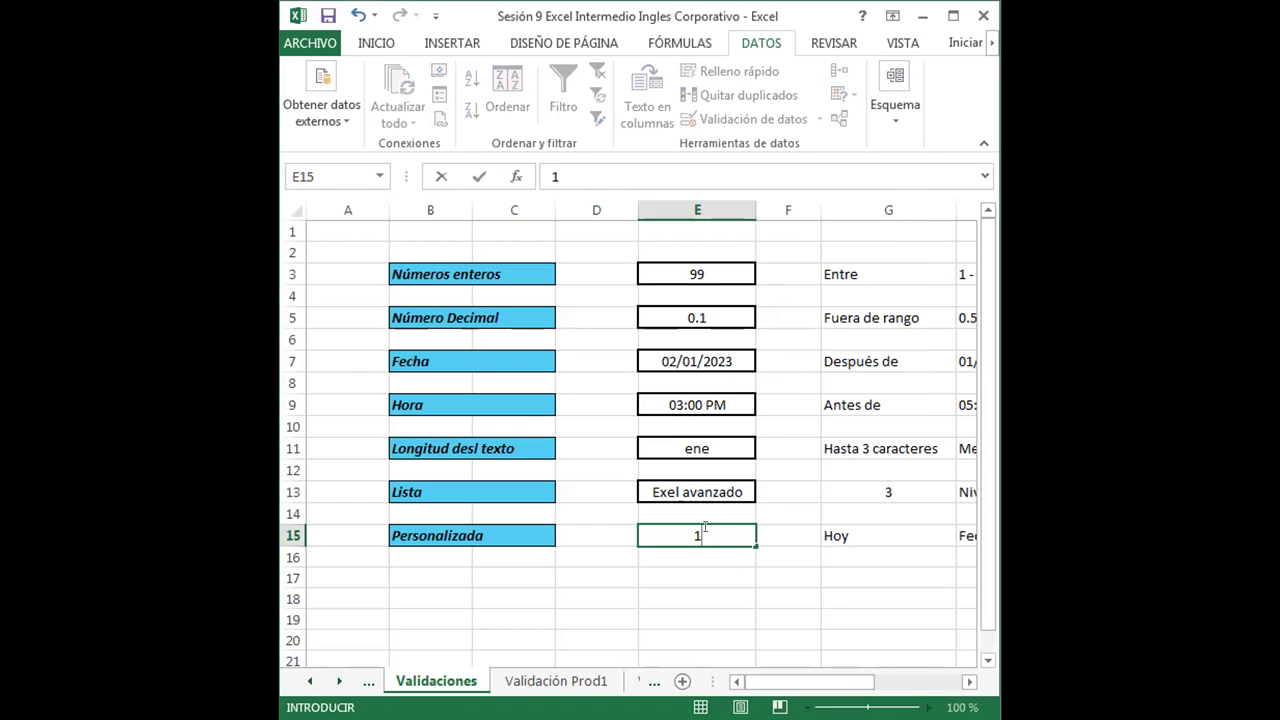
{"action": "type", "text": "3-01"}
{"action": "type", "text": "-1"}
{"action": "key", "text": "BackSpace"}
{"action": "type", "text": "2023"}
{"action": "key", "text": "ctrl+Return"}
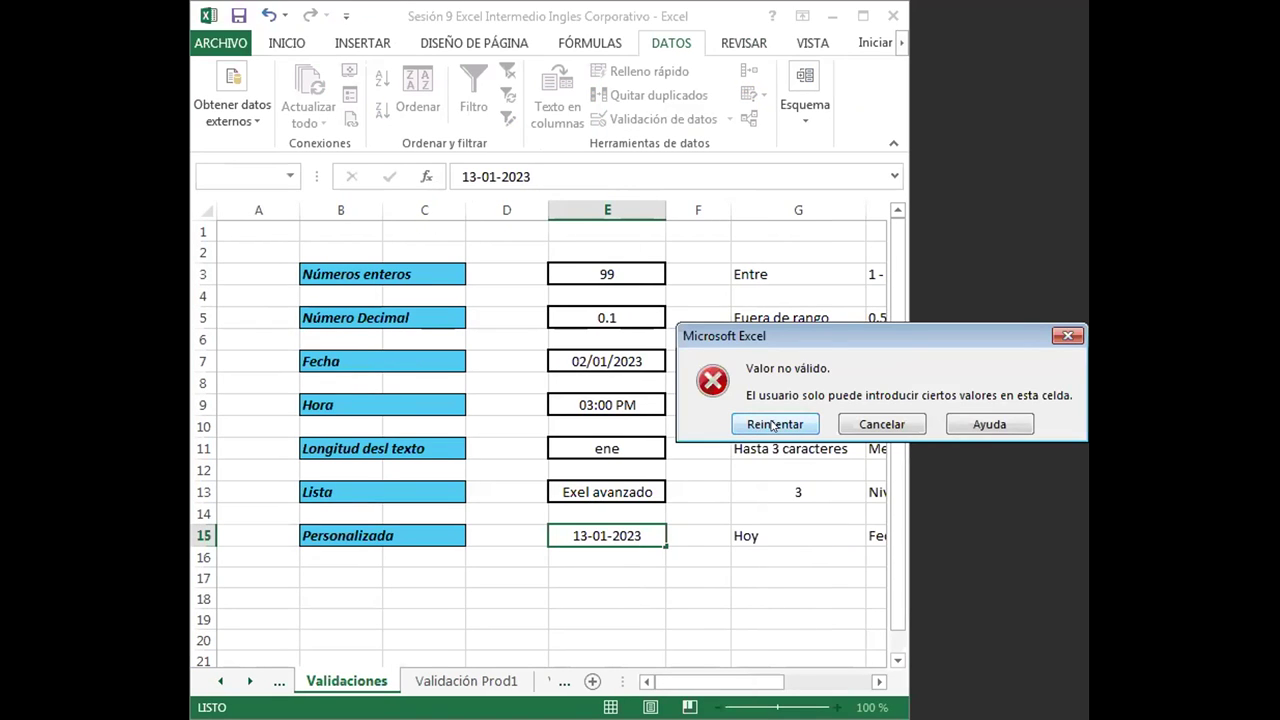
{"action": "left_click", "coordinate": [881, 424]}
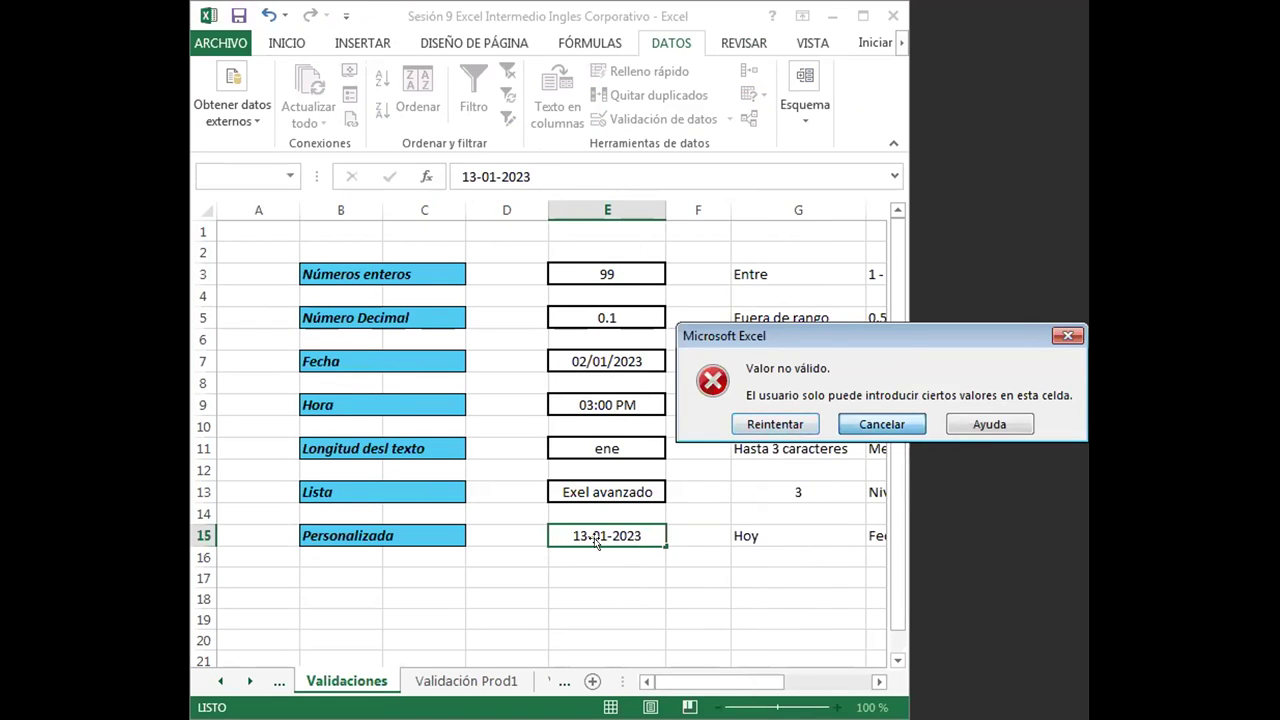
{"action": "type", "text": "14-11-2023"}
{"action": "left_click", "coordinate": [835, 574]}
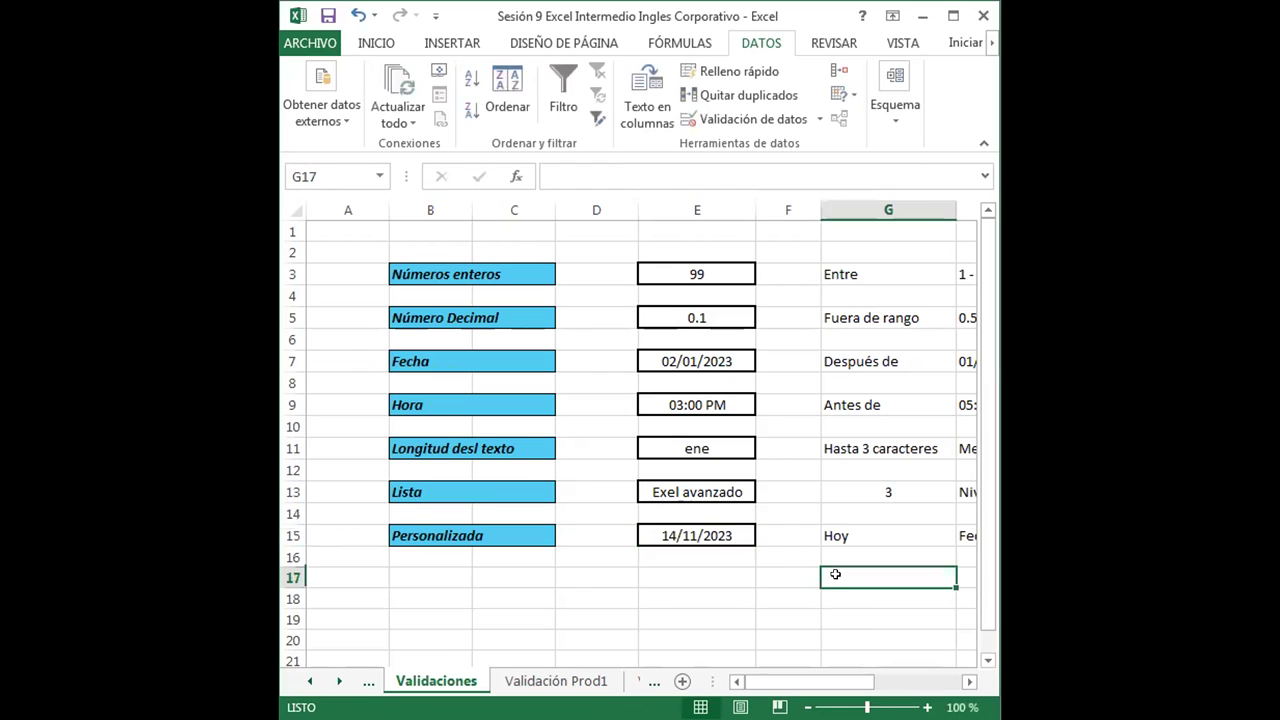
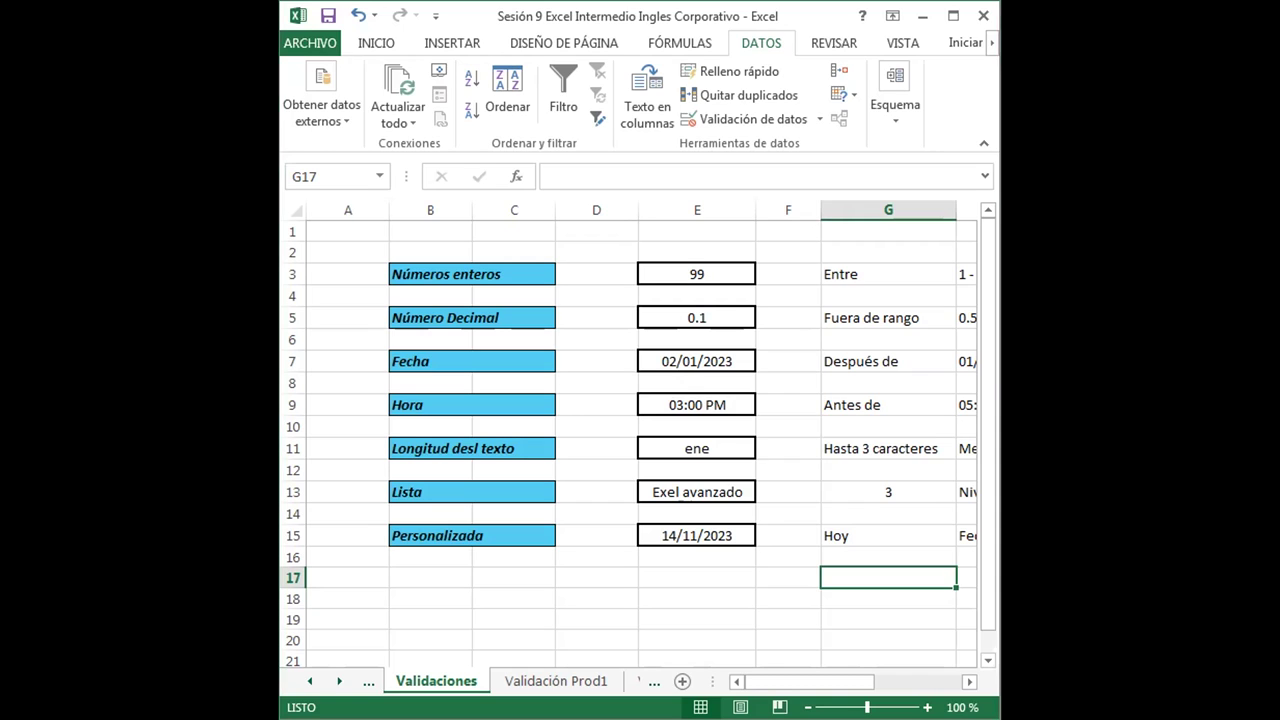
- Switch to the other workbook window and select the months Enero to Diciembre in J3:J14
{"action": "key", "text": "alt+Tab"}
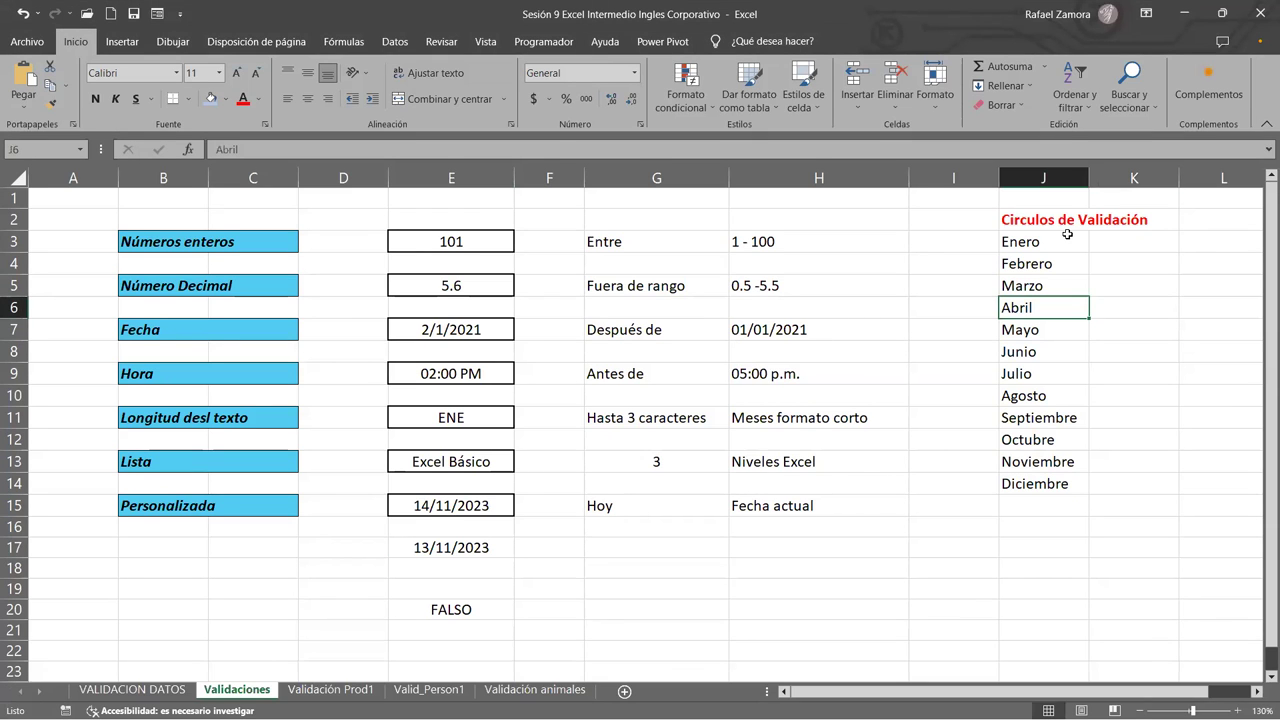
{"action": "left_click_drag", "start_coordinate": [1067, 238], "coordinate": [1062, 483]}
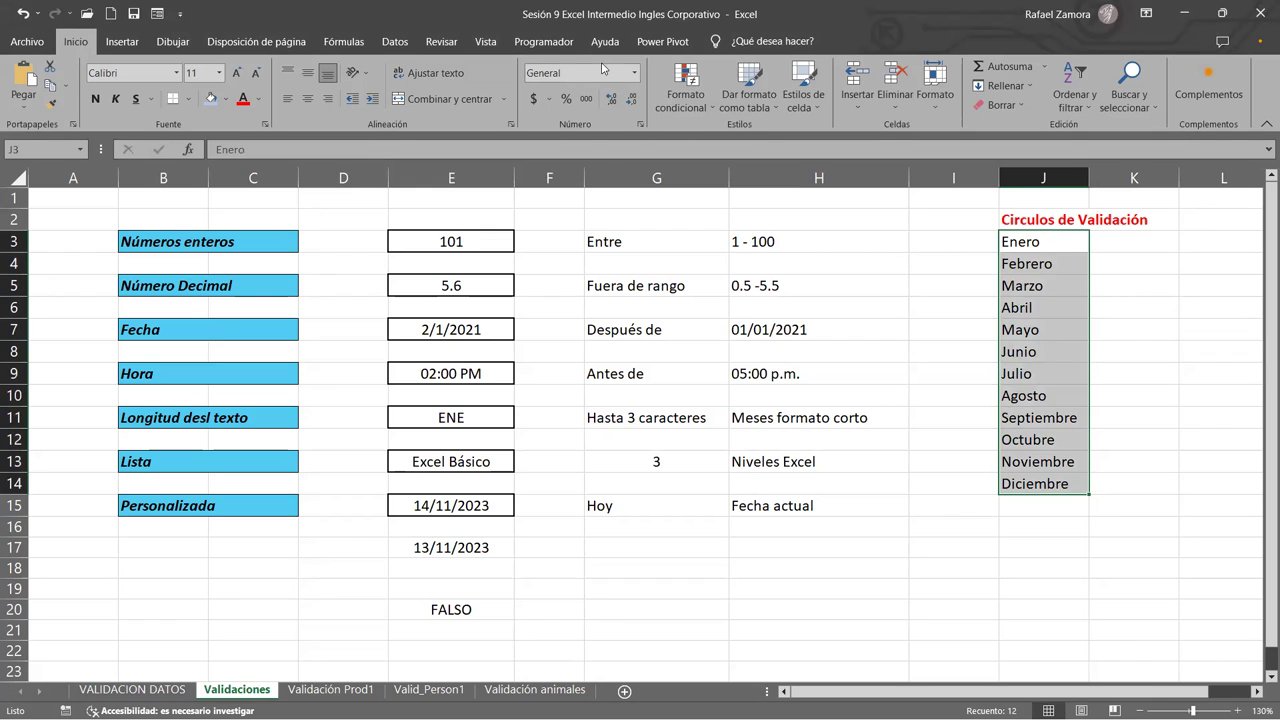
- Add List validation to J3:J14 with source Enero,Mayo,Septiembre,Diciembre
{"action": "left_click", "coordinate": [395, 41]}
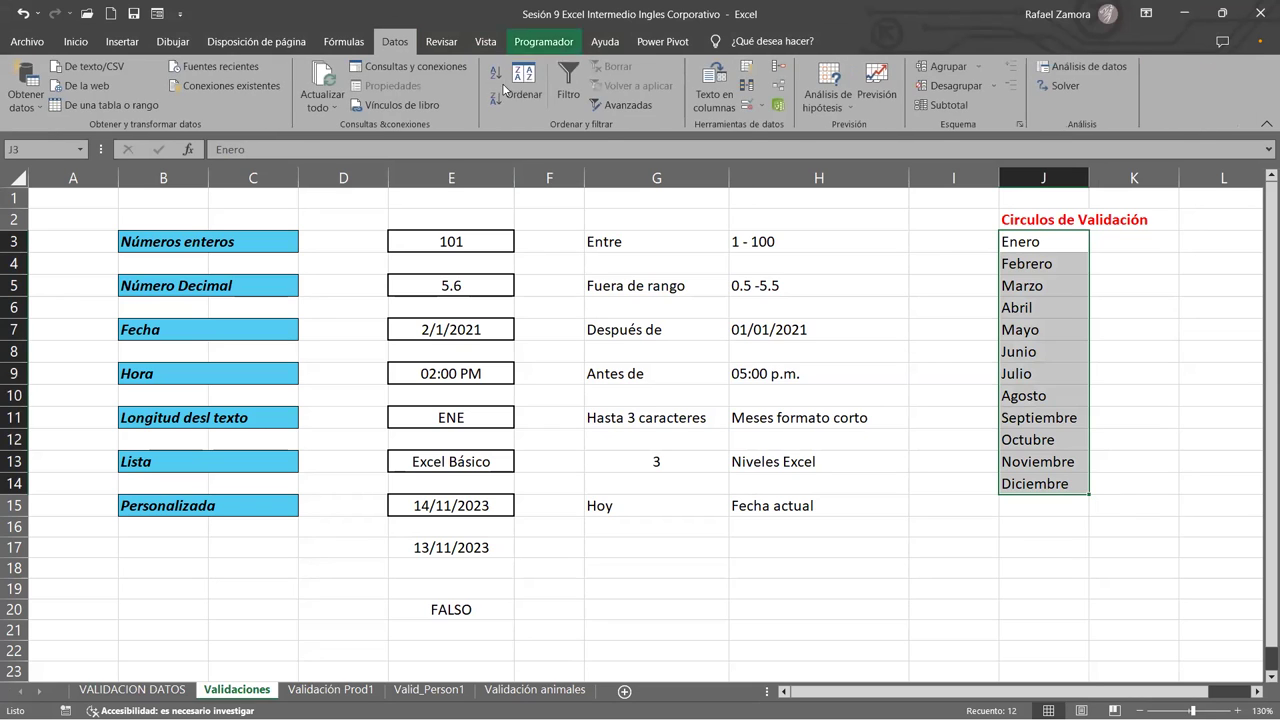
{"action": "left_click", "coordinate": [747, 104]}
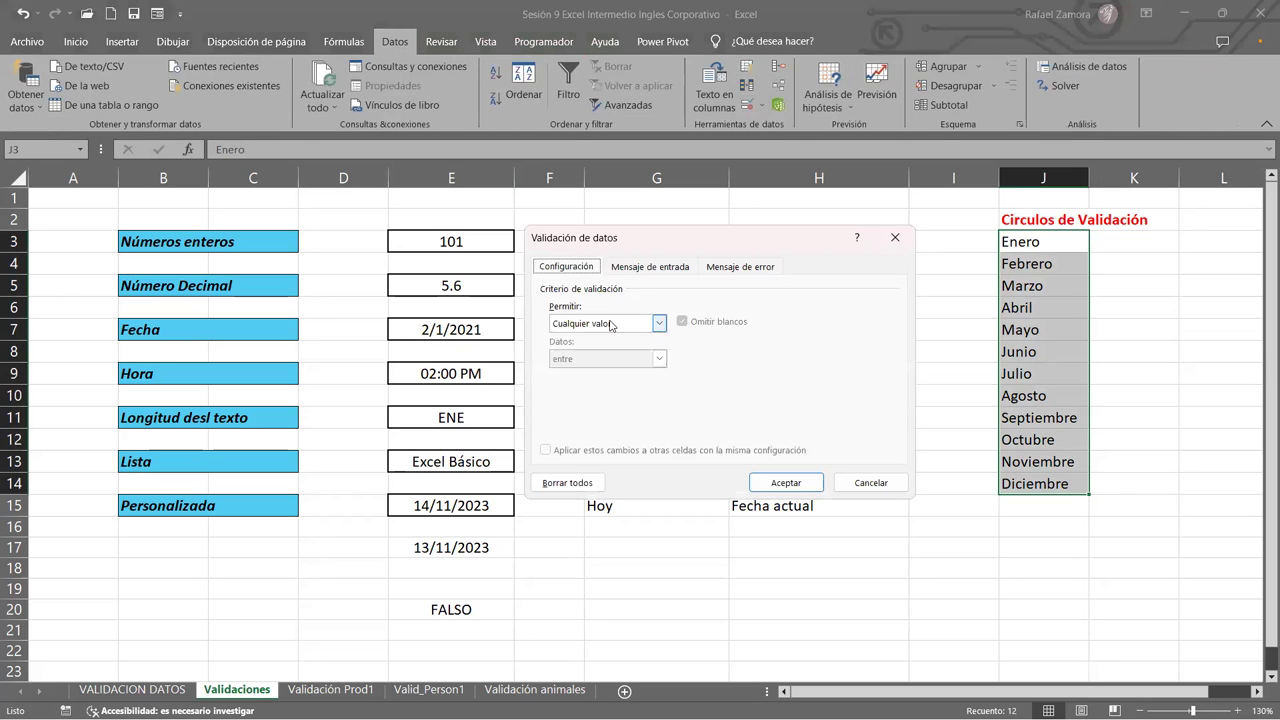
{"action": "left_click", "coordinate": [612, 323]}
{"action": "left_click", "coordinate": [593, 374]}
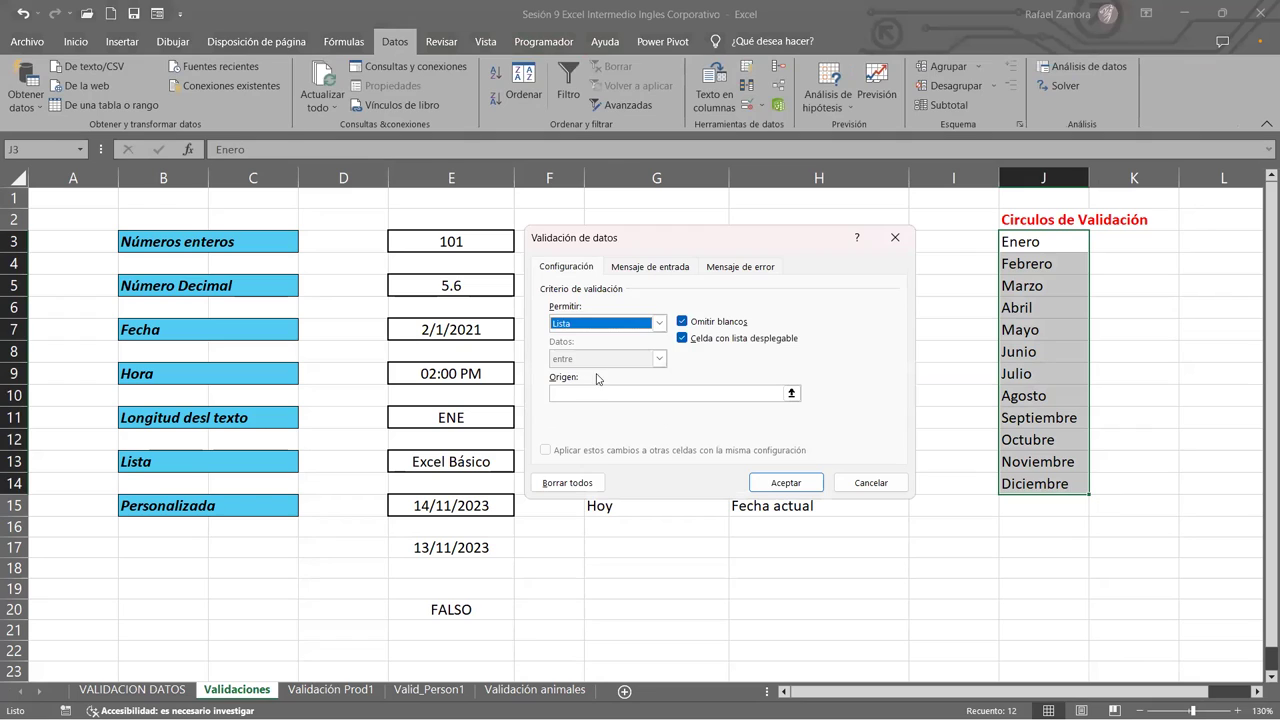
{"action": "left_click", "coordinate": [601, 394]}
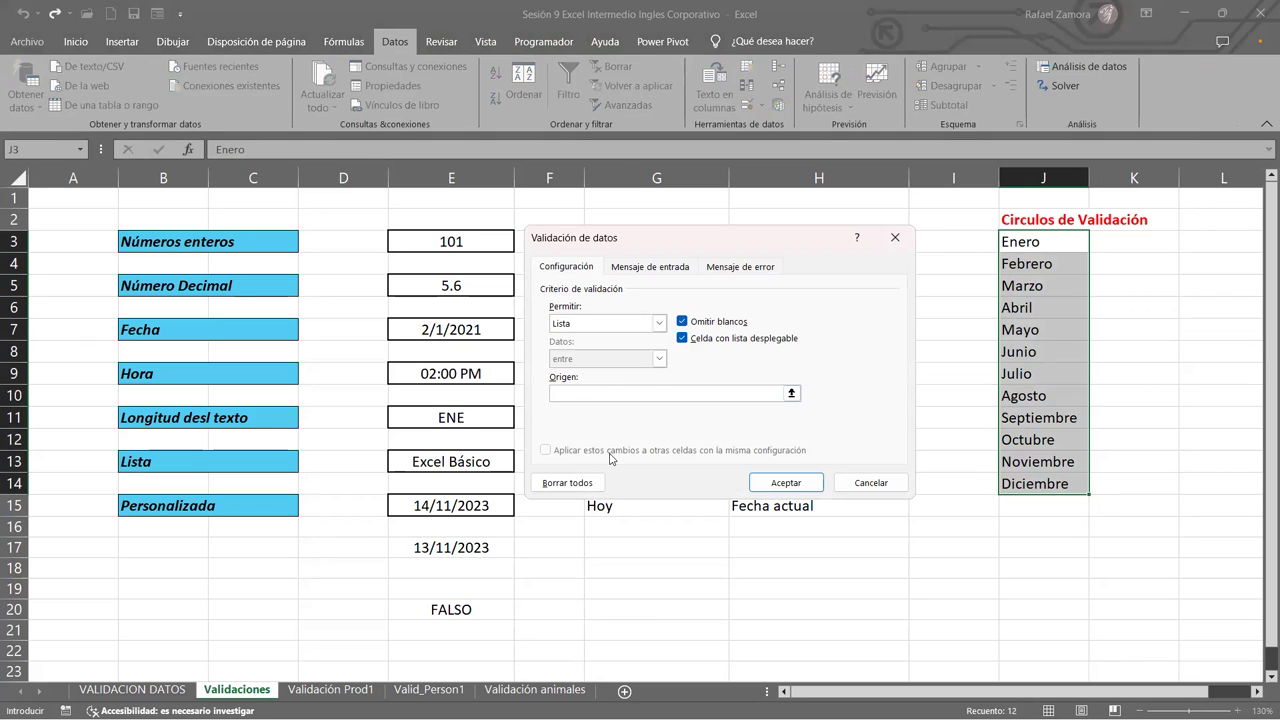
{"action": "type", "text": "Enero"}
{"action": "key", "text": "BackSpace"}
{"action": "type", "text": "Mayo,"}
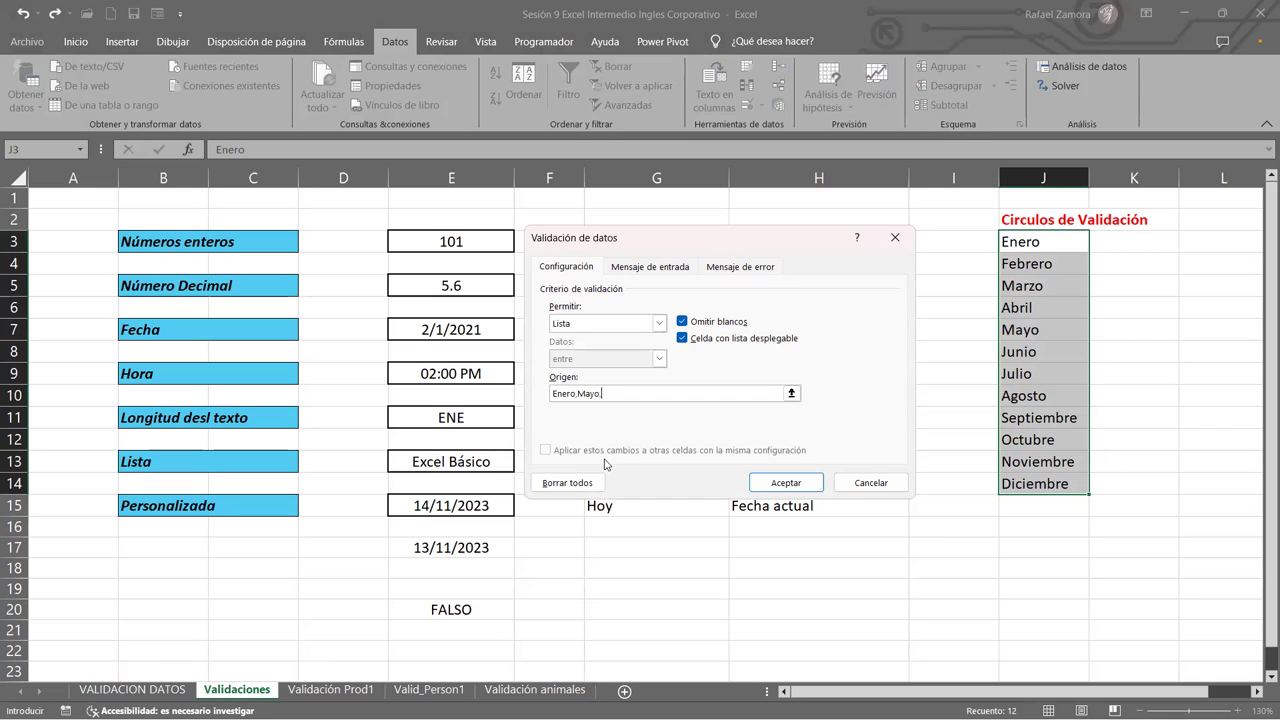
{"action": "type", "text": "Septiembre,Diciembre"}
{"action": "left_click", "coordinate": [806, 482]}
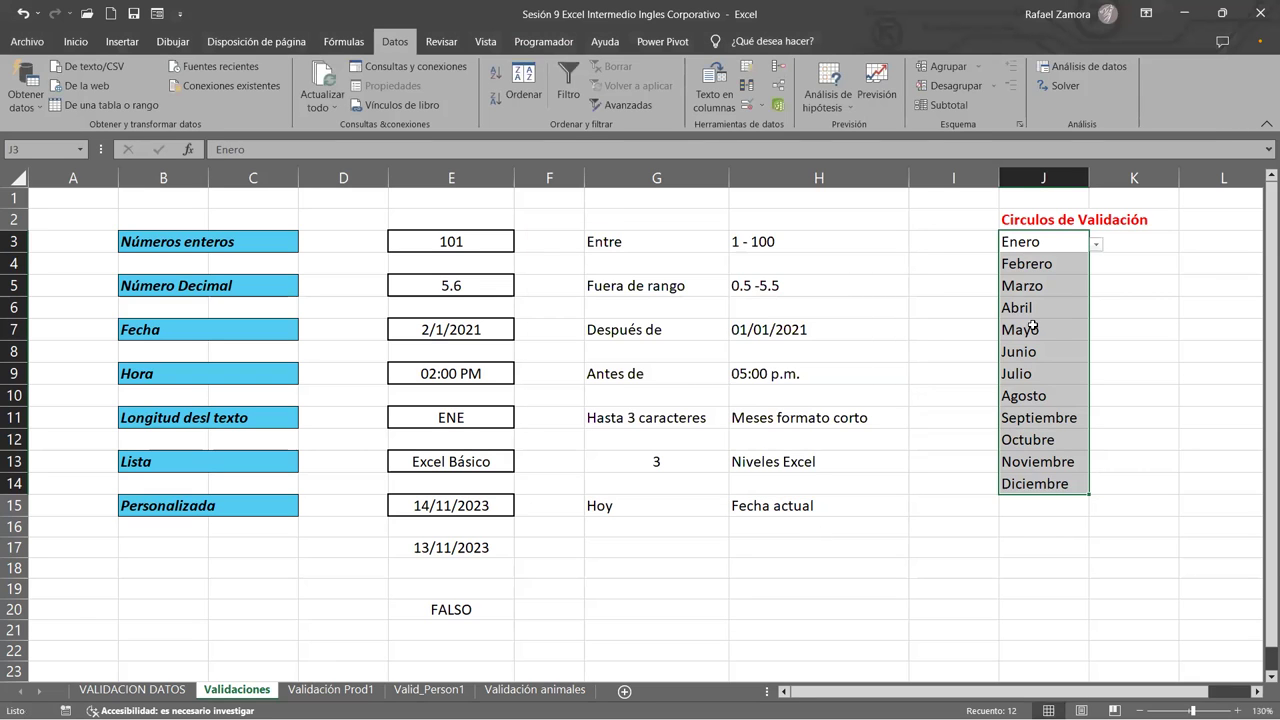
- Circle invalid data, marking 101 in E3 and the disallowed months, then deselect the range
{"action": "left_click", "coordinate": [761, 106]}
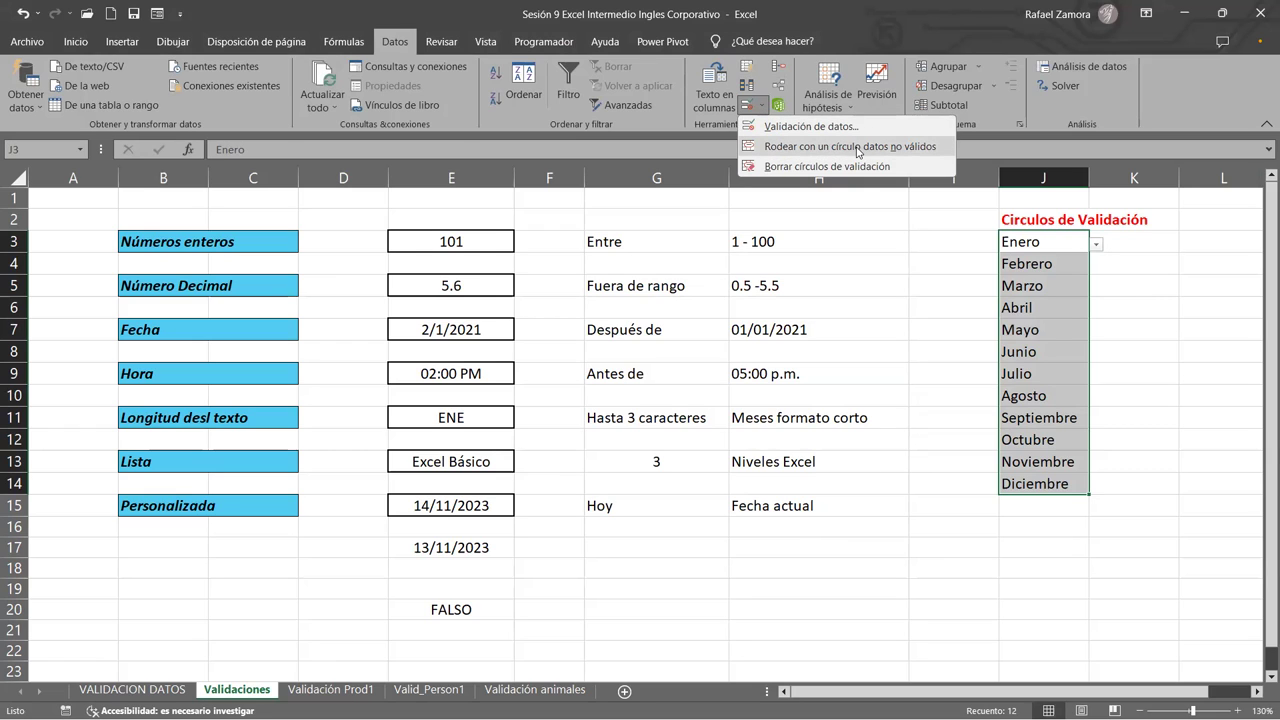
{"action": "left_click", "coordinate": [857, 147]}
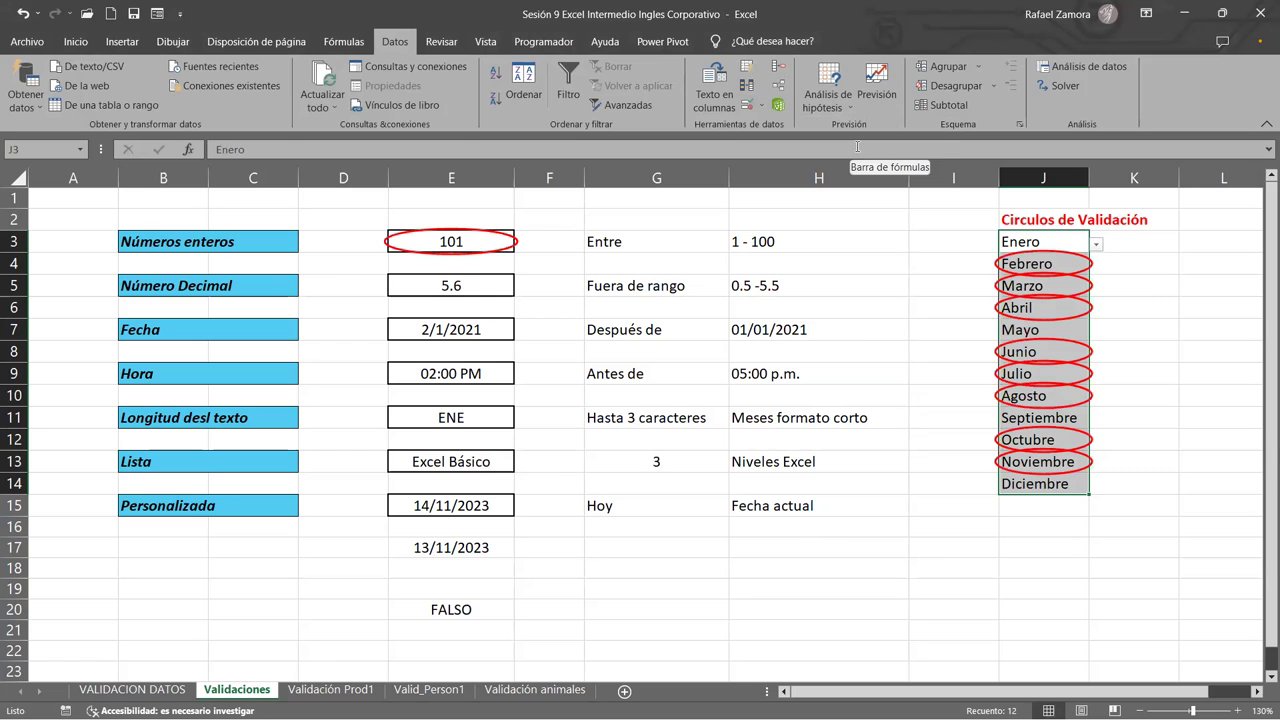
{"action": "left_click", "coordinate": [1190, 378]}
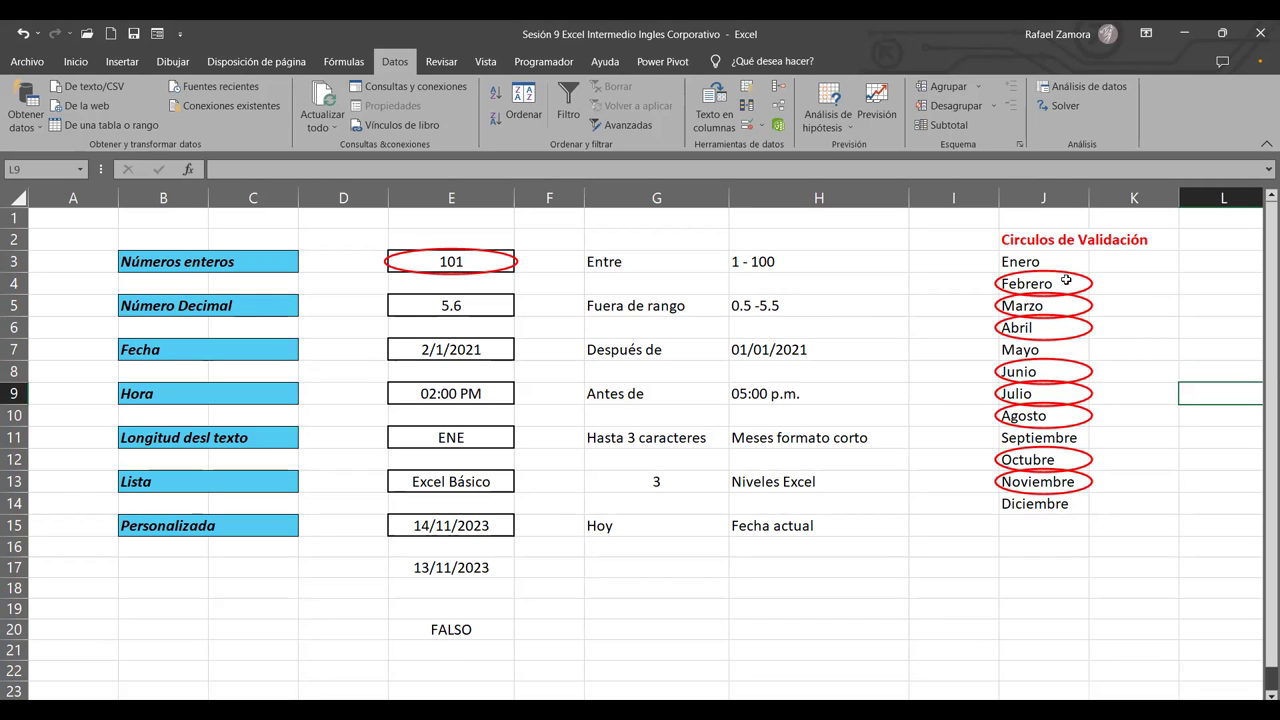
- Use the in-cell dropdowns to change J9 from Julio to Septiembre and J4 from Febrero to Mayo
{"action": "left_click", "coordinate": [1077, 393]}
{"action": "left_click", "coordinate": [1097, 397]}
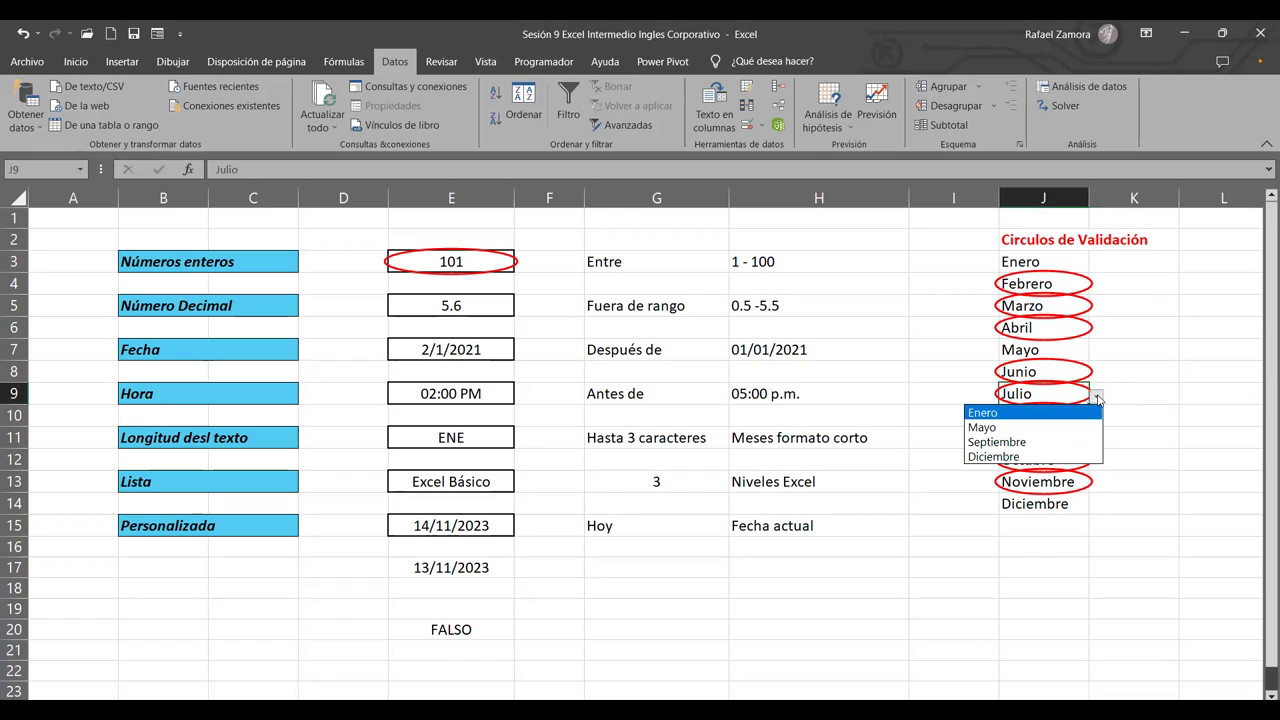
{"action": "left_click", "coordinate": [1023, 443]}
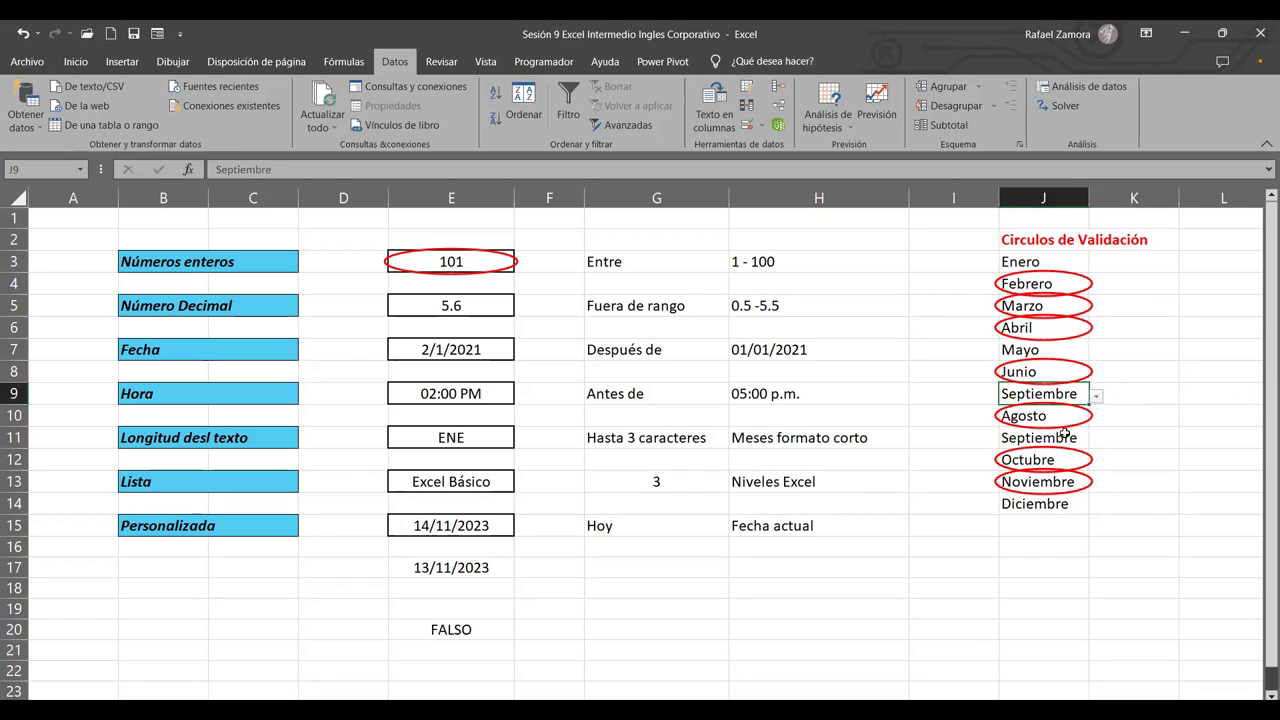
{"action": "left_click", "coordinate": [1147, 510]}
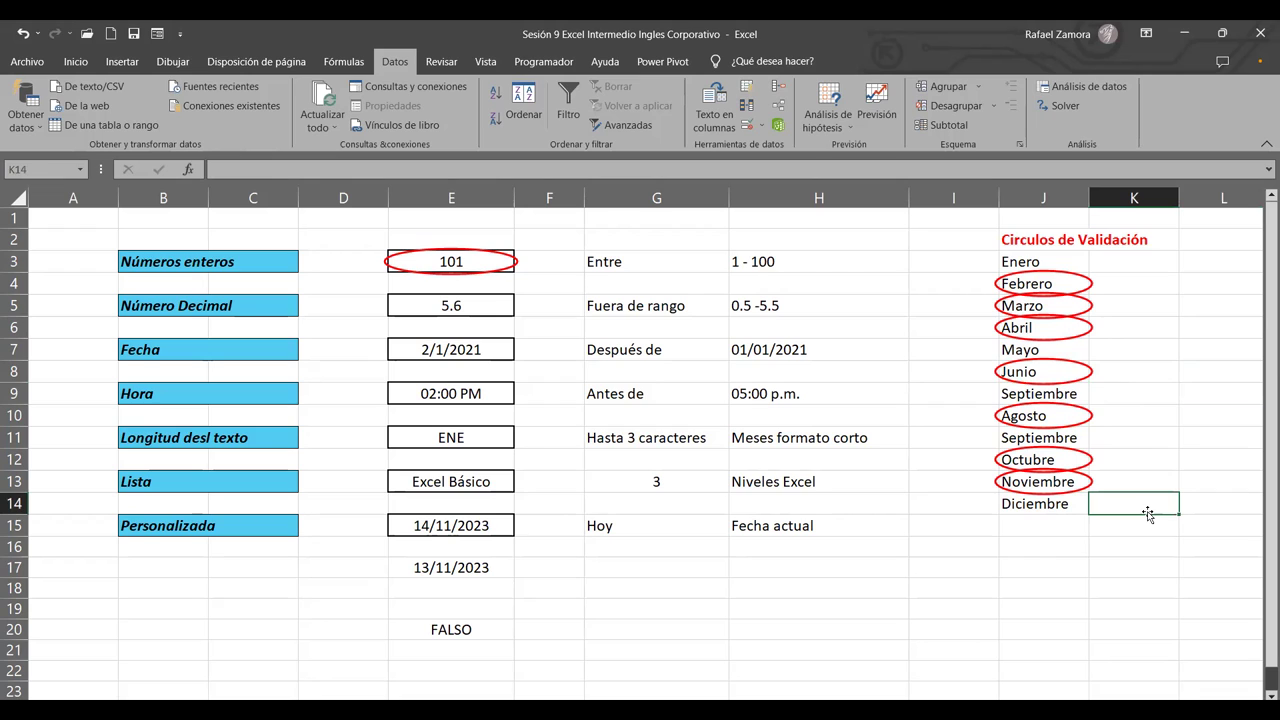
{"action": "left_click", "coordinate": [1066, 280]}
{"action": "left_click", "coordinate": [1097, 286]}
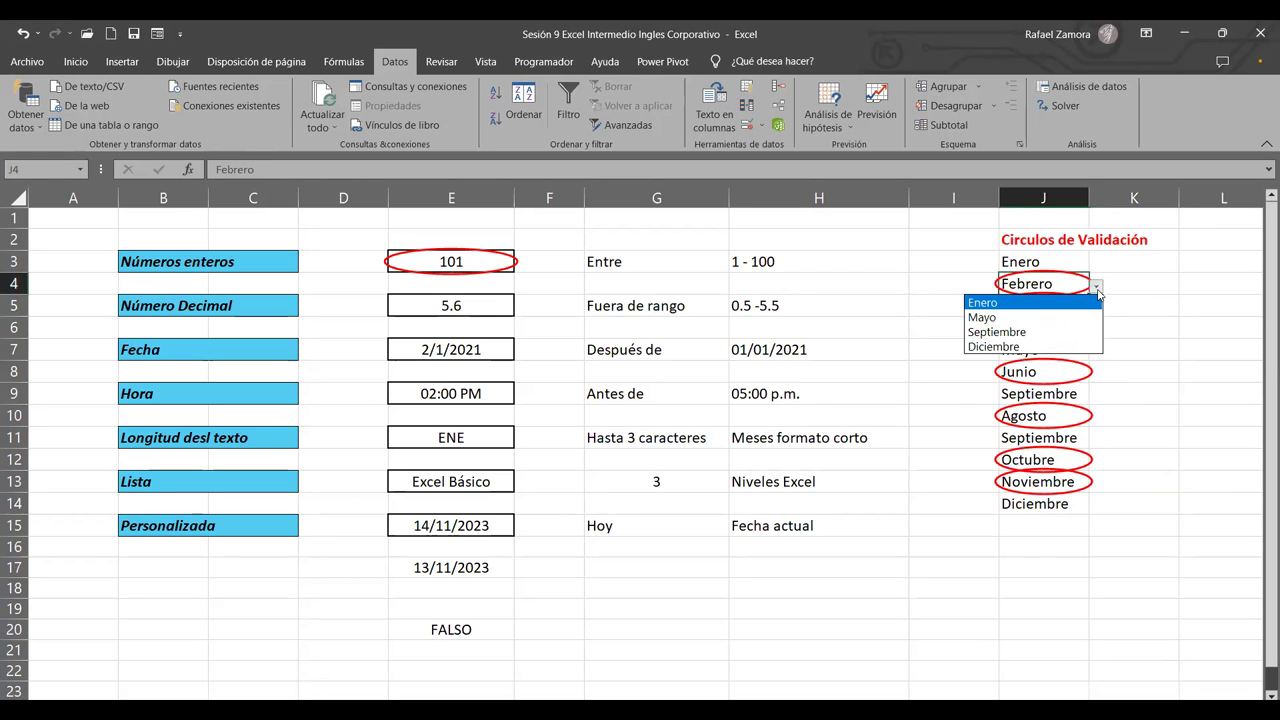
{"action": "left_click", "coordinate": [1038, 317]}
{"action": "left_click", "coordinate": [1171, 425]}
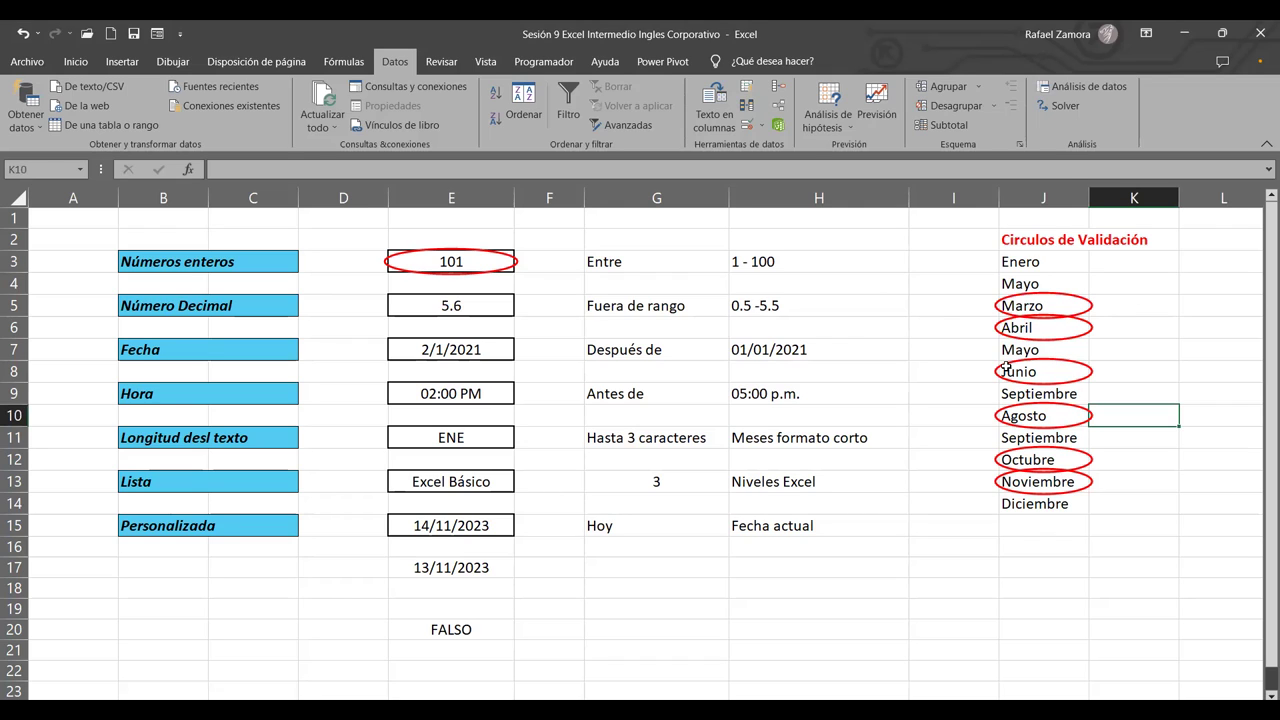
{"action": "left_click", "coordinate": [1052, 322]}
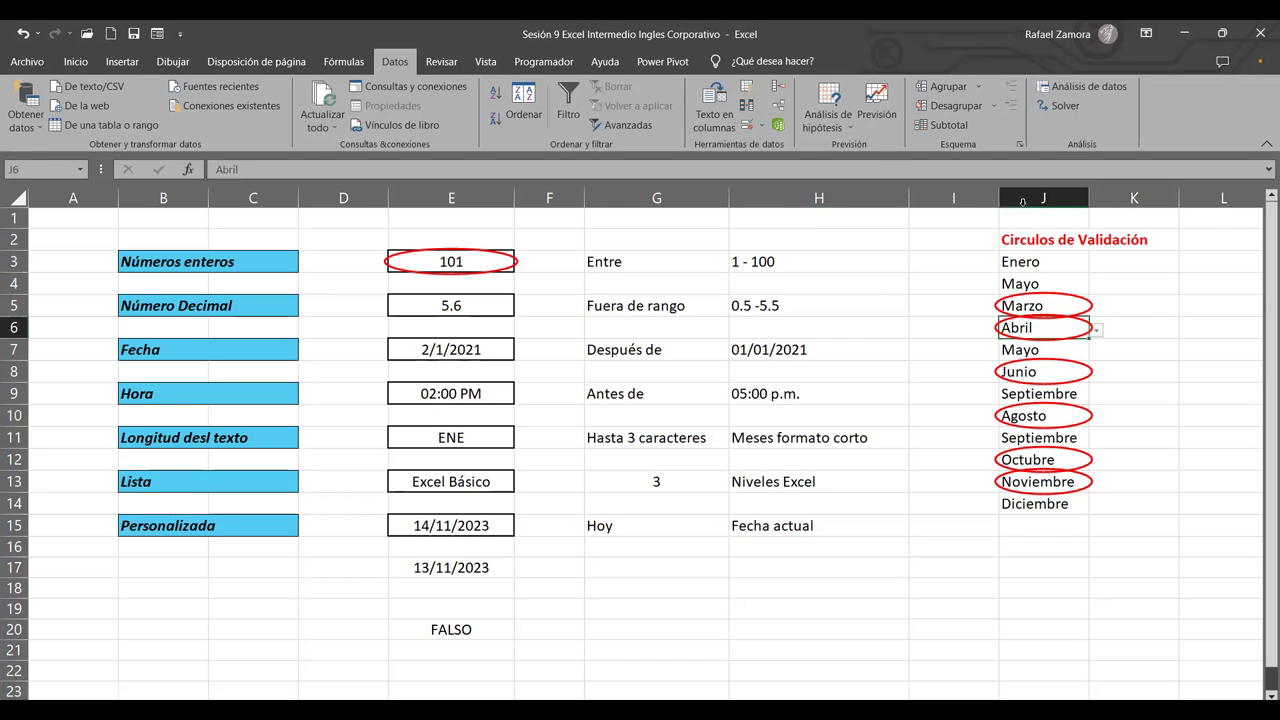
- Clear all validation circles, including around 101 in E3 and the remaining invalid months
{"action": "left_click", "coordinate": [759, 127]}
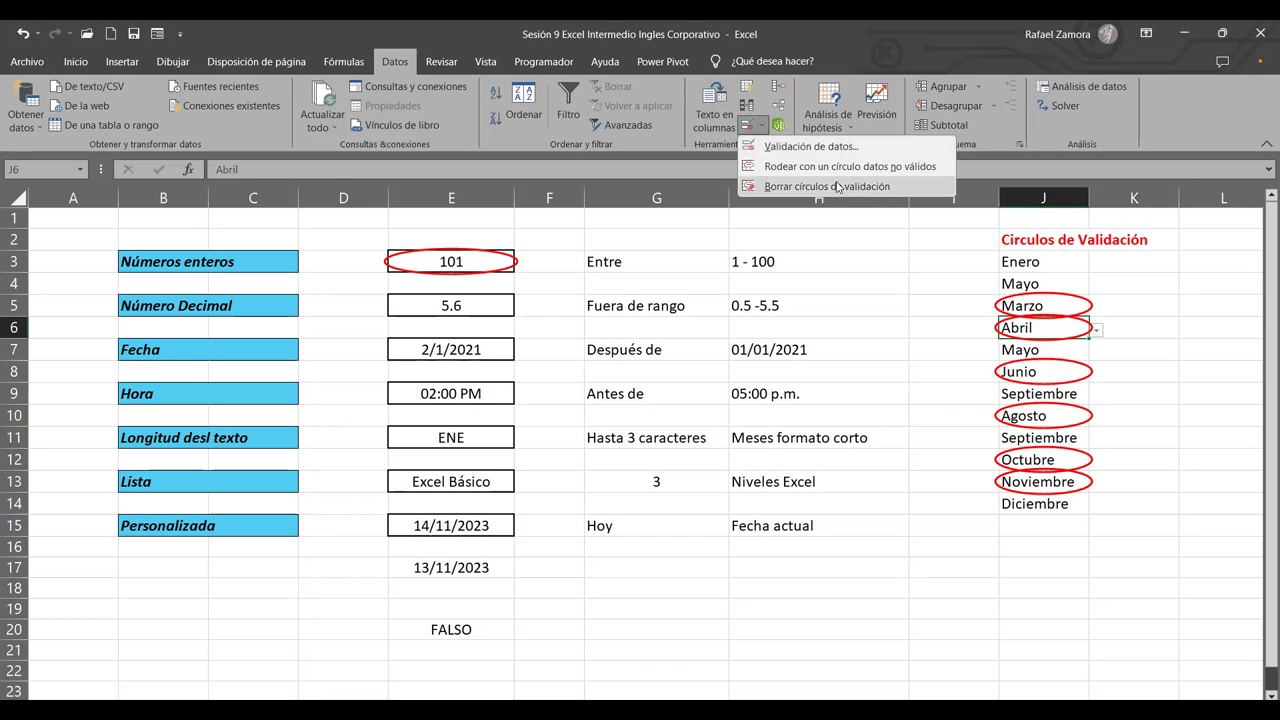
{"action": "left_click", "coordinate": [838, 187]}
{"action": "left_click", "coordinate": [1140, 498]}
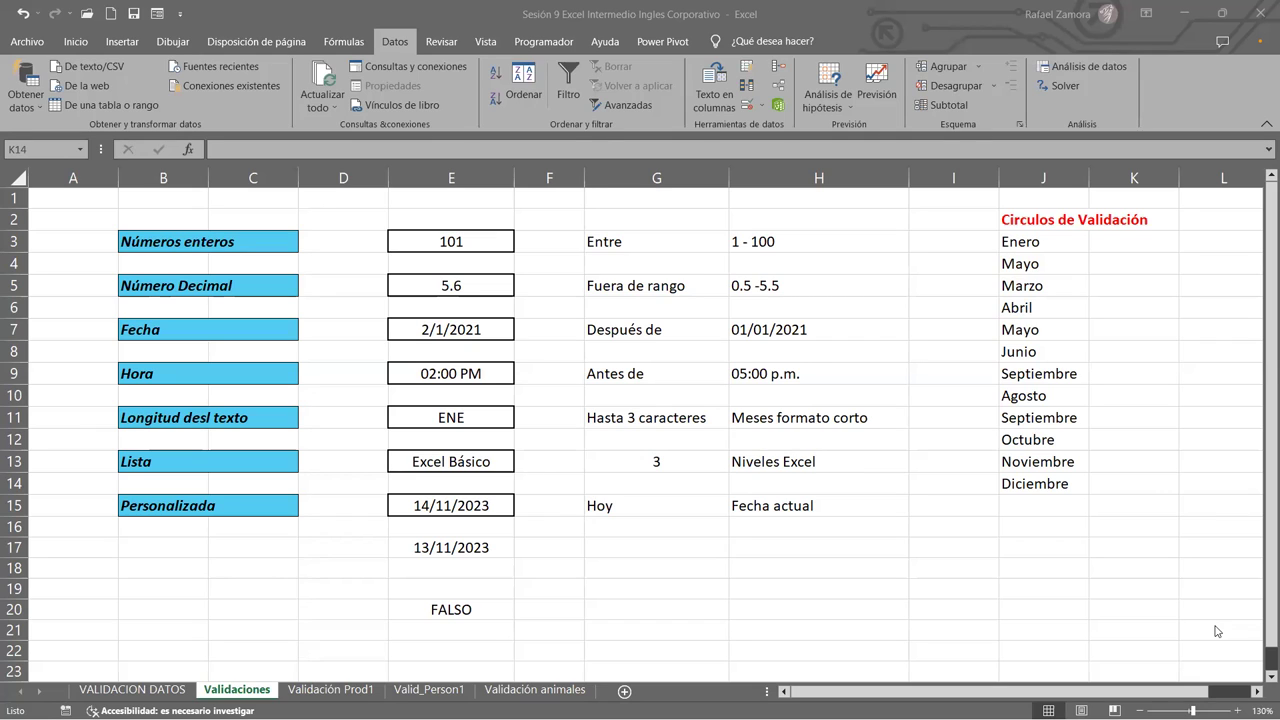
{"action": "left_click", "coordinate": [1084, 332]}
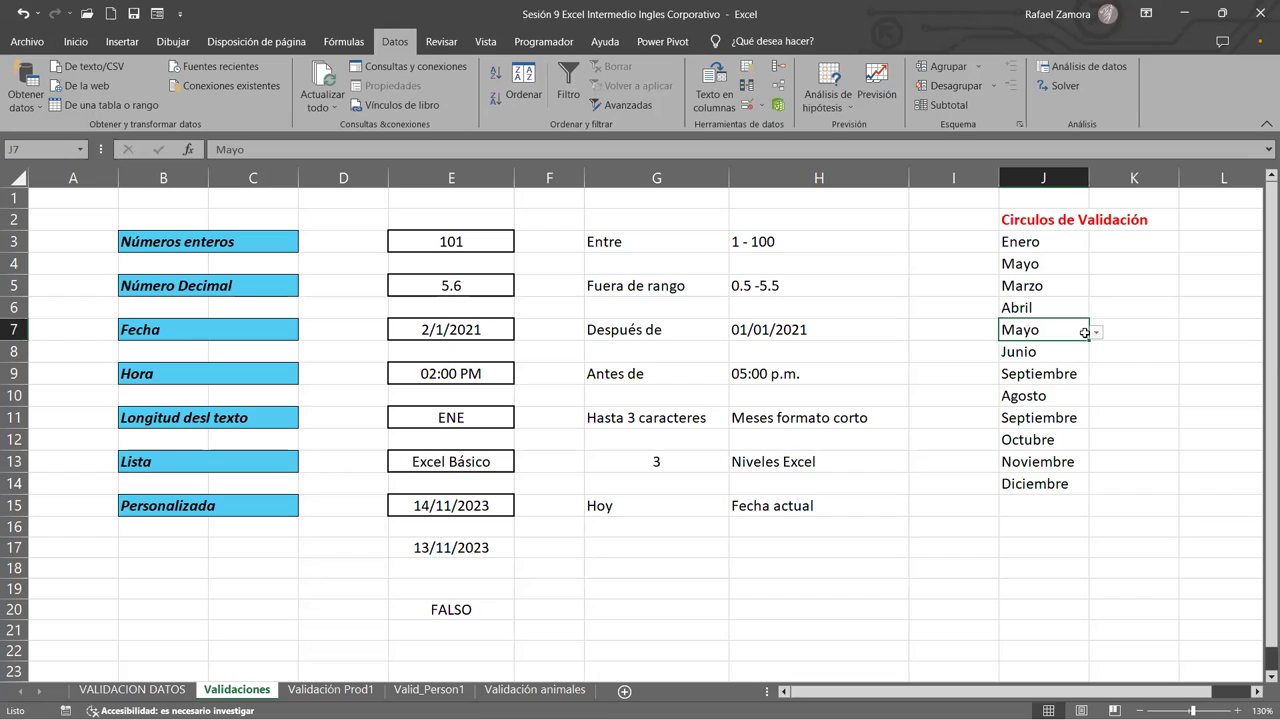
- Select Abril, Septiembre and Octubre (J6, J9, J12) together in the month list
{"action": "left_click", "coordinate": [1113, 389]}
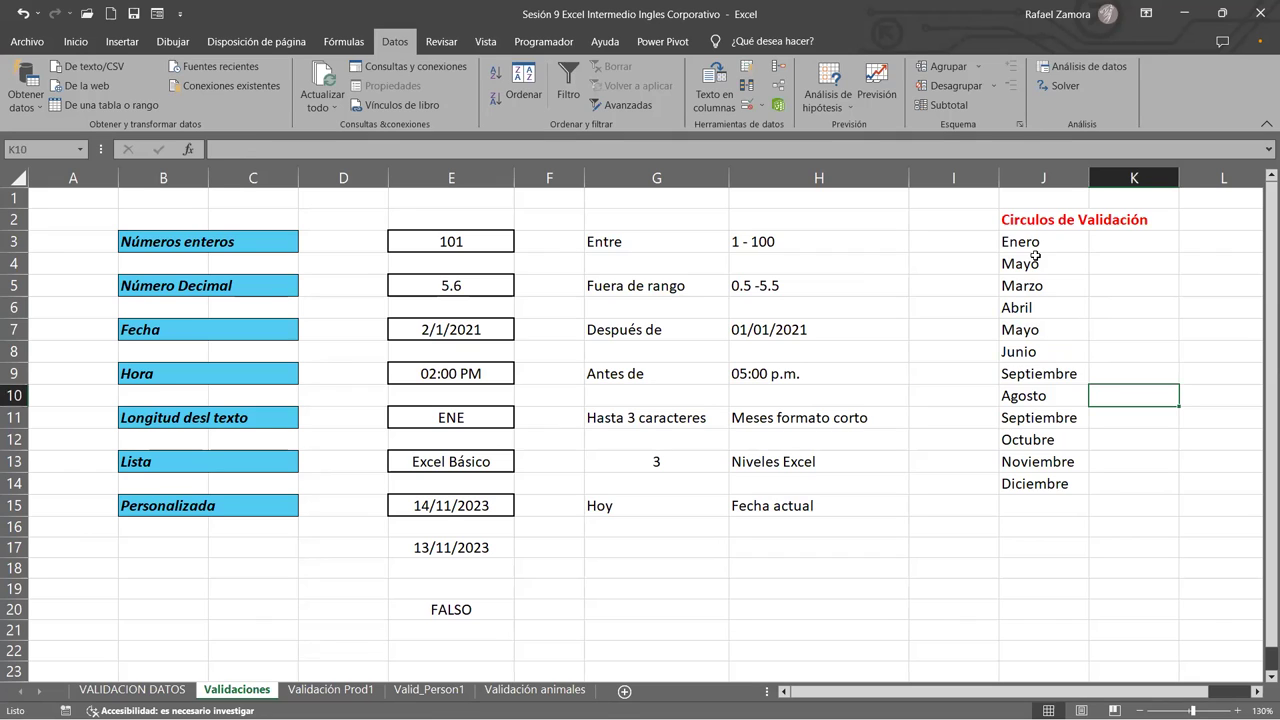
{"action": "left_click_drag", "start_coordinate": [1040, 240], "coordinate": [1036, 482]}
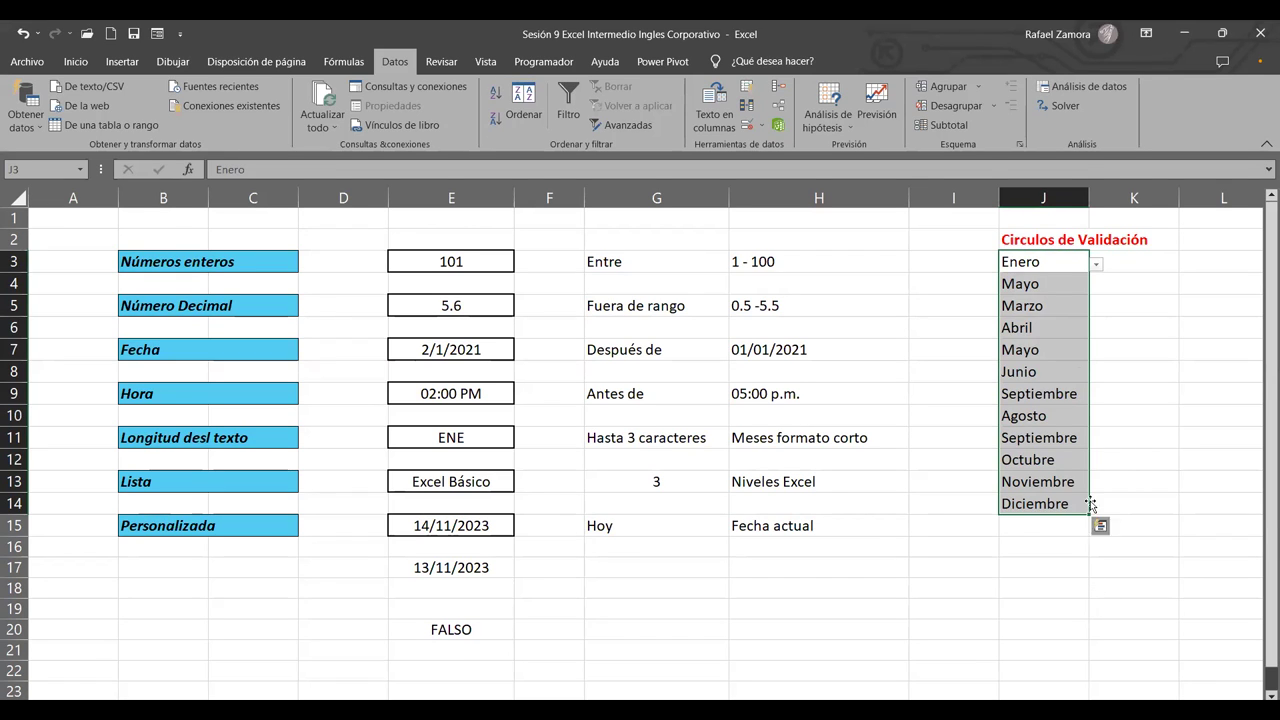
{"action": "left_click", "coordinate": [1071, 283]}
{"action": "left_click_drag", "start_coordinate": [1069, 266], "coordinate": [1058, 505]}
{"action": "left_click", "coordinate": [1062, 330]}
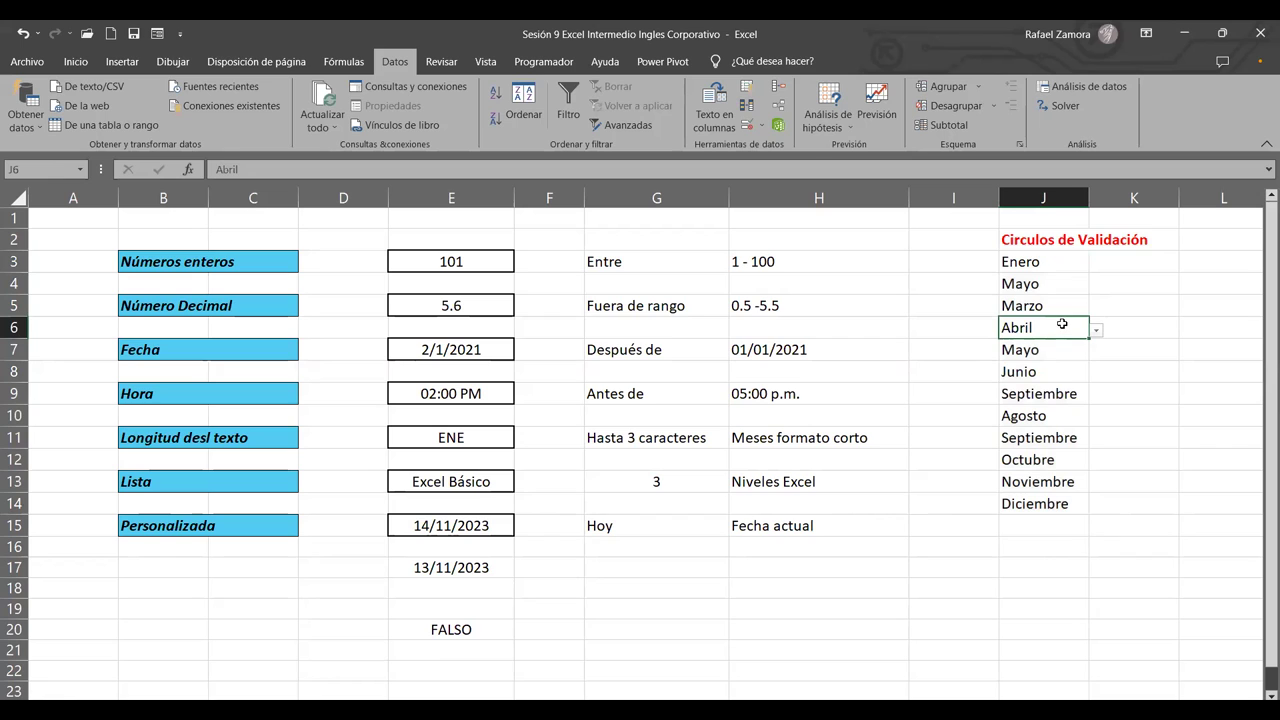
{"action": "left_click", "coordinate": [1052, 398], "text": "ctrl"}
{"action": "left_click", "coordinate": [1050, 462], "text": "ctrl"}
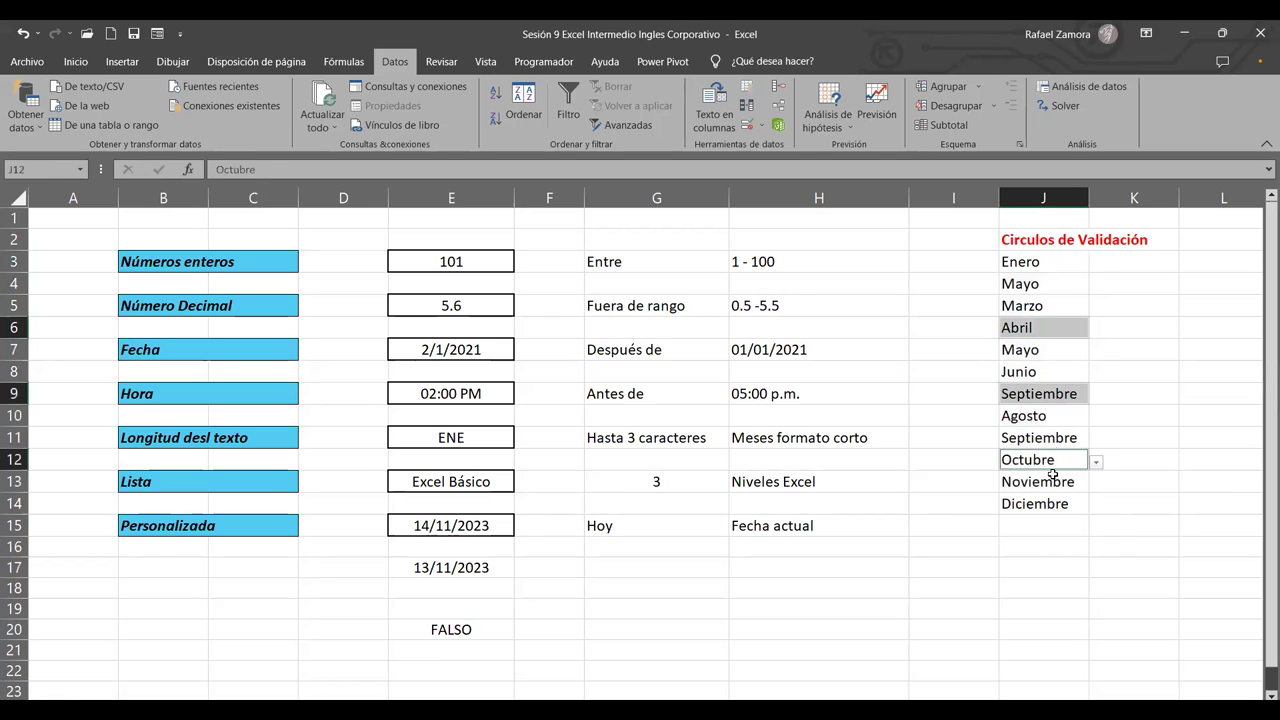
{"action": "left_click", "coordinate": [76, 61]}
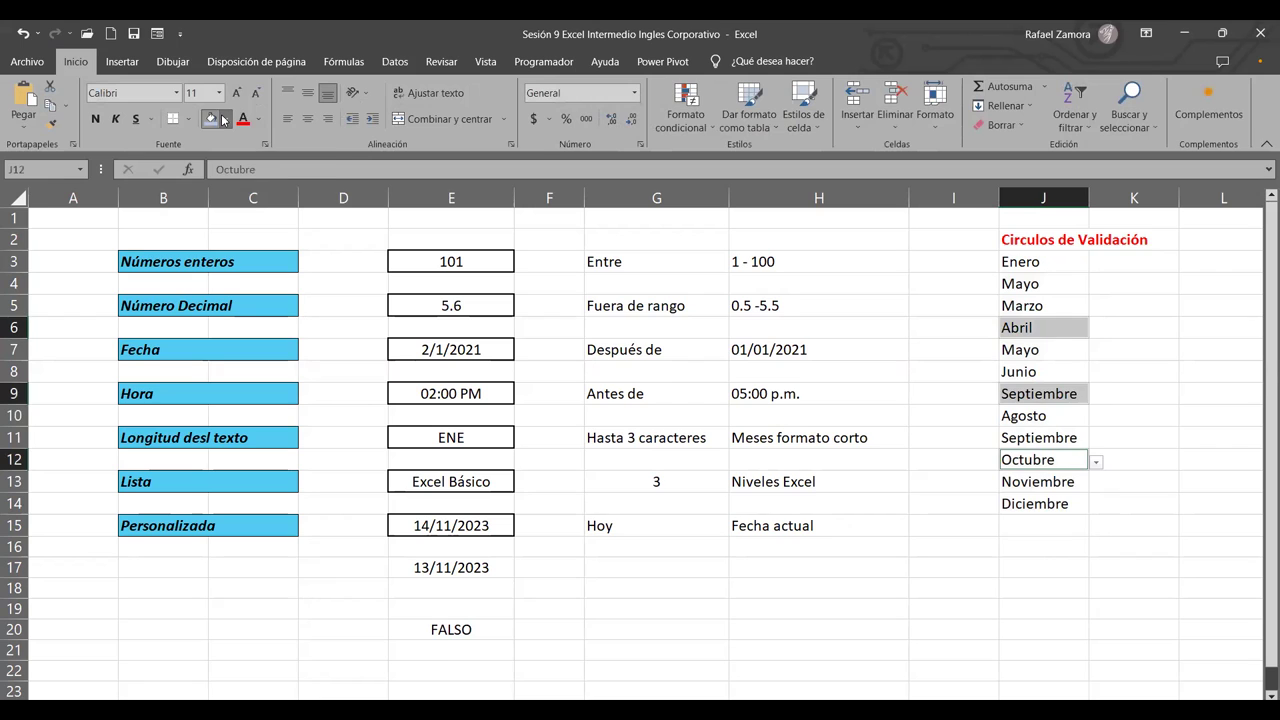
{"action": "left_click", "coordinate": [224, 119]}
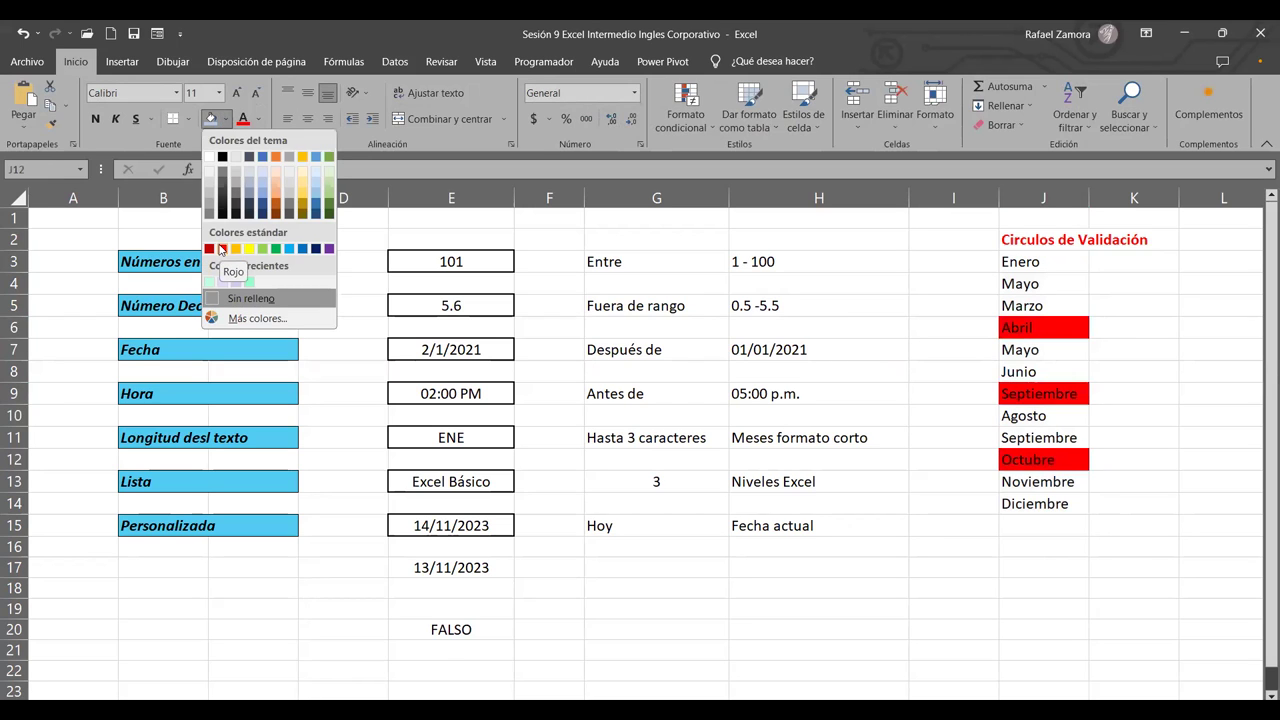
{"action": "left_click", "coordinate": [241, 119]}
{"action": "key", "text": "ctrl+z"}
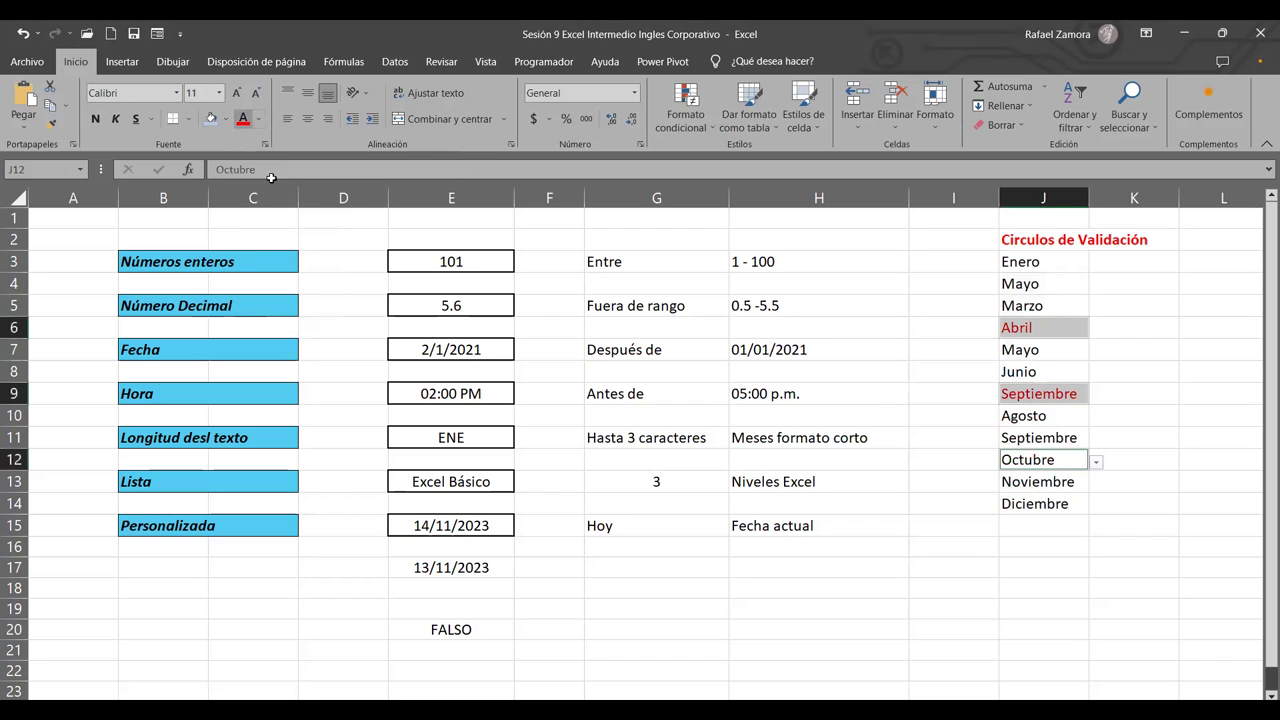
{"action": "left_click", "coordinate": [1050, 605]}
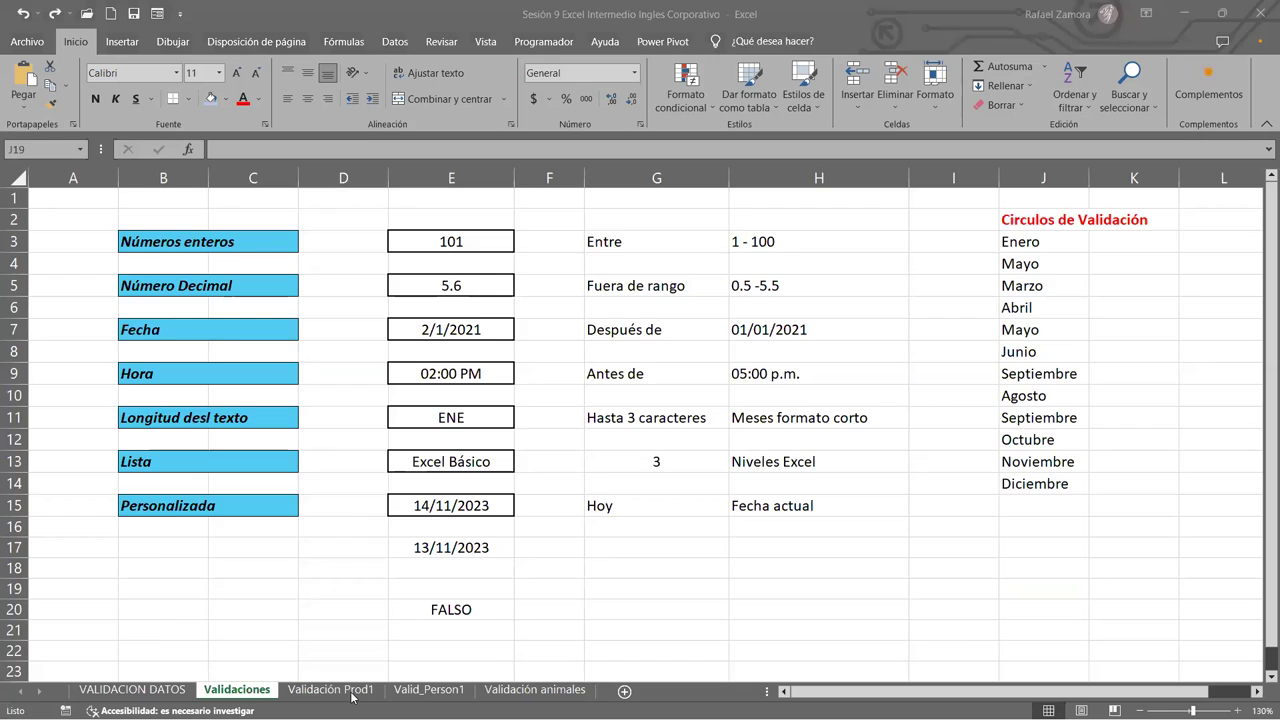
- Go to the Valid_Person1 sheet with its MAYUSCULA, TEXTO, MINUSCULA and NUMERO cells
{"action": "left_click", "coordinate": [352, 690]}
{"action": "left_click", "coordinate": [441, 692]}
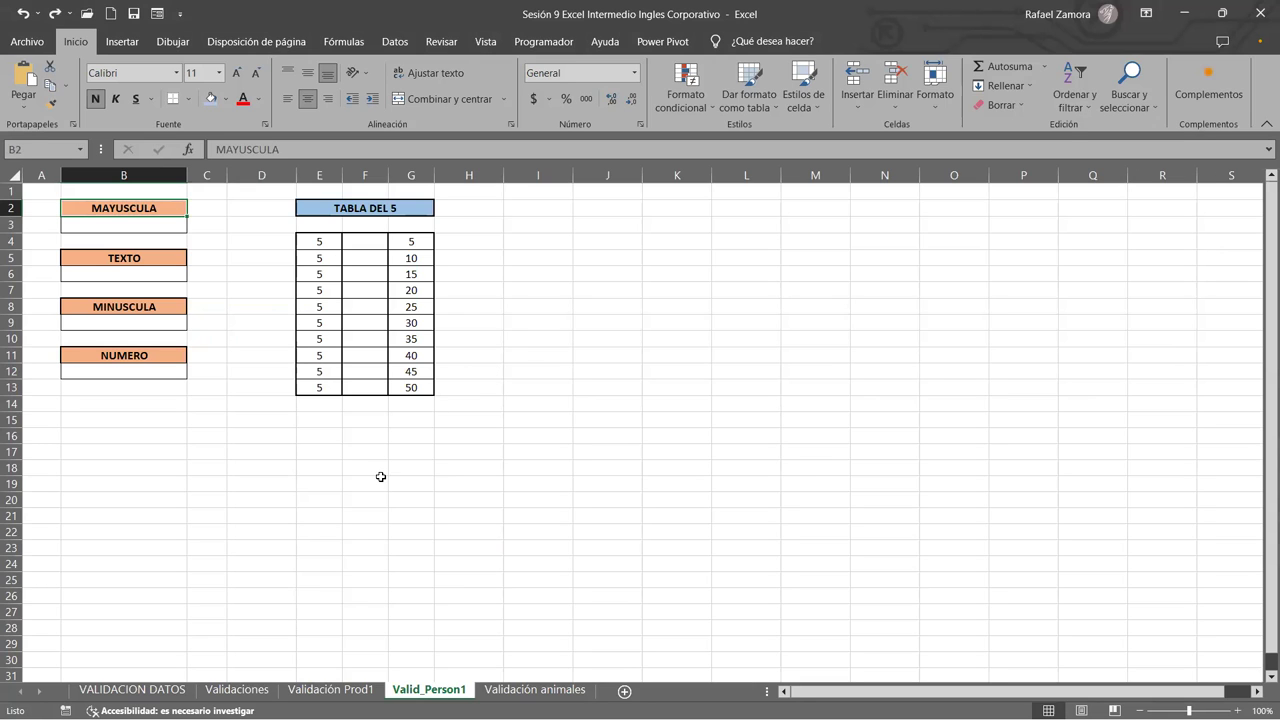
{"action": "scroll", "coordinate": [380, 478], "scroll_direction": "up", "scroll_amount": 3, "text": "ctrl"}
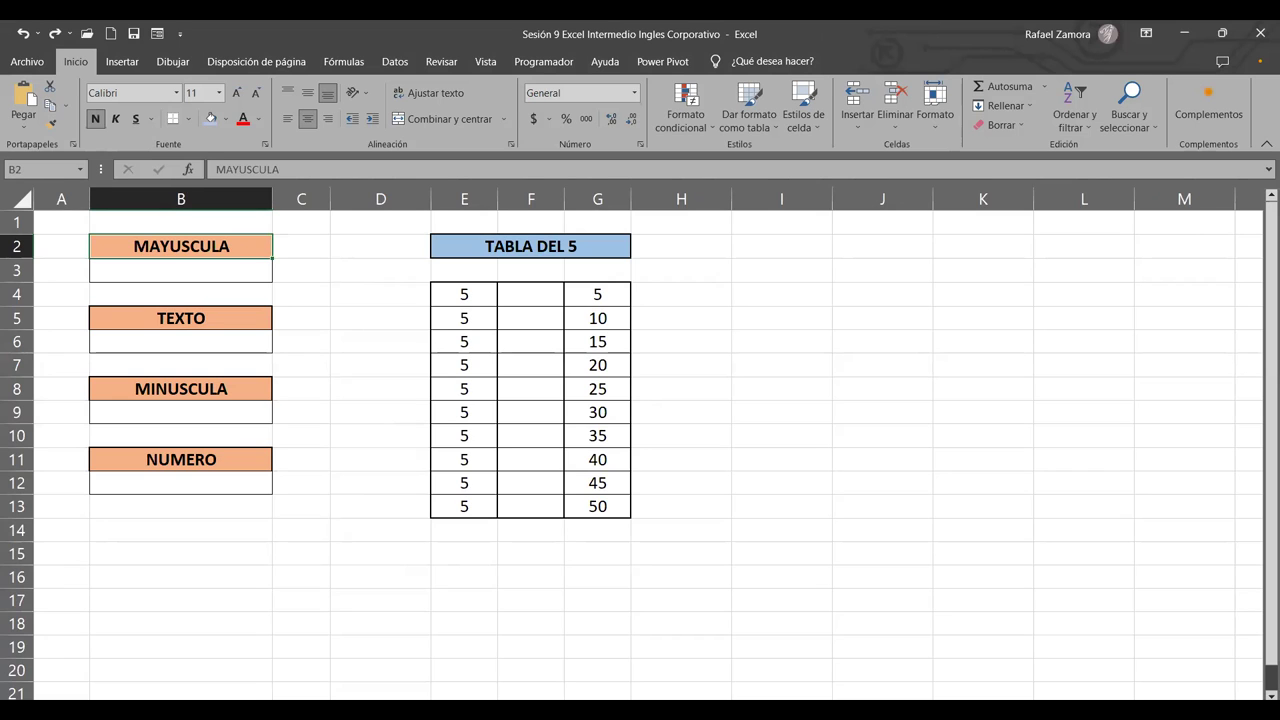
- Open the Validación animales sheet and scroll to its top
{"action": "left_click", "coordinate": [555, 690]}
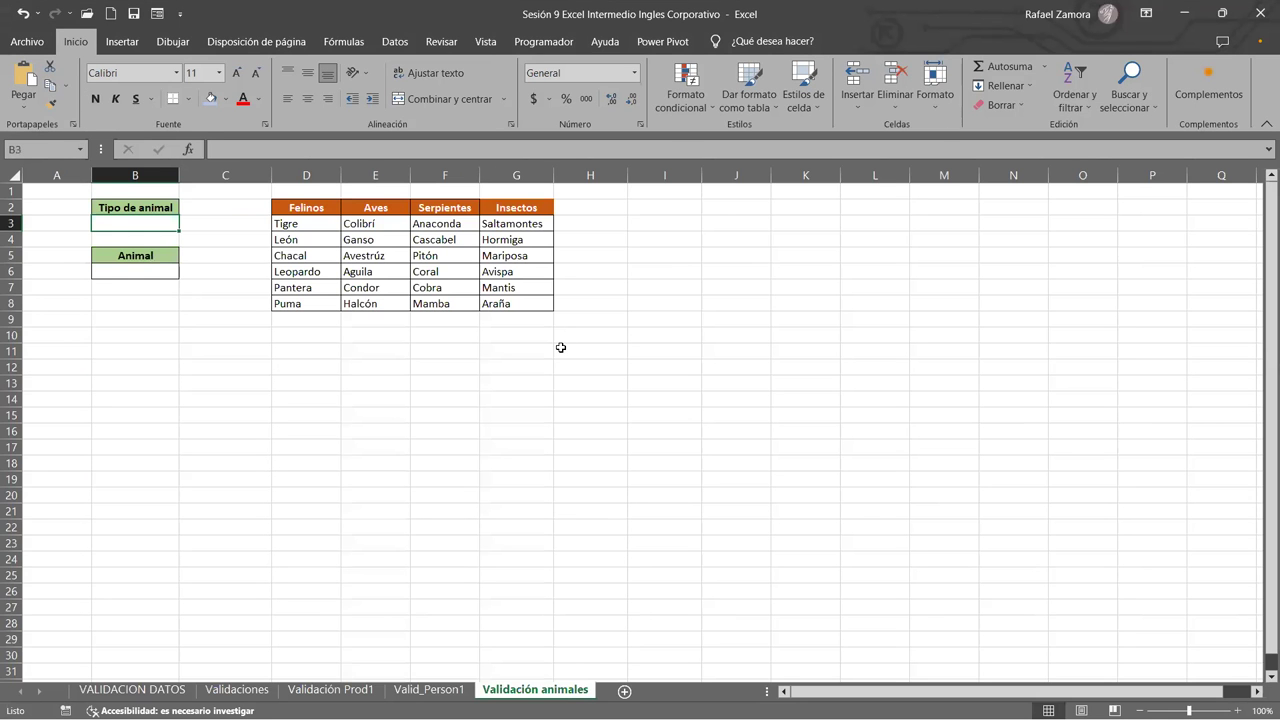
{"action": "scroll", "coordinate": [561, 348], "scroll_direction": "up", "scroll_amount": 2, "text": "ctrl"}
{"action": "scroll", "coordinate": [561, 348], "scroll_direction": "up", "scroll_amount": 2, "text": "ctrl"}
{"action": "scroll", "coordinate": [561, 348], "scroll_direction": "up", "scroll_amount": 1}
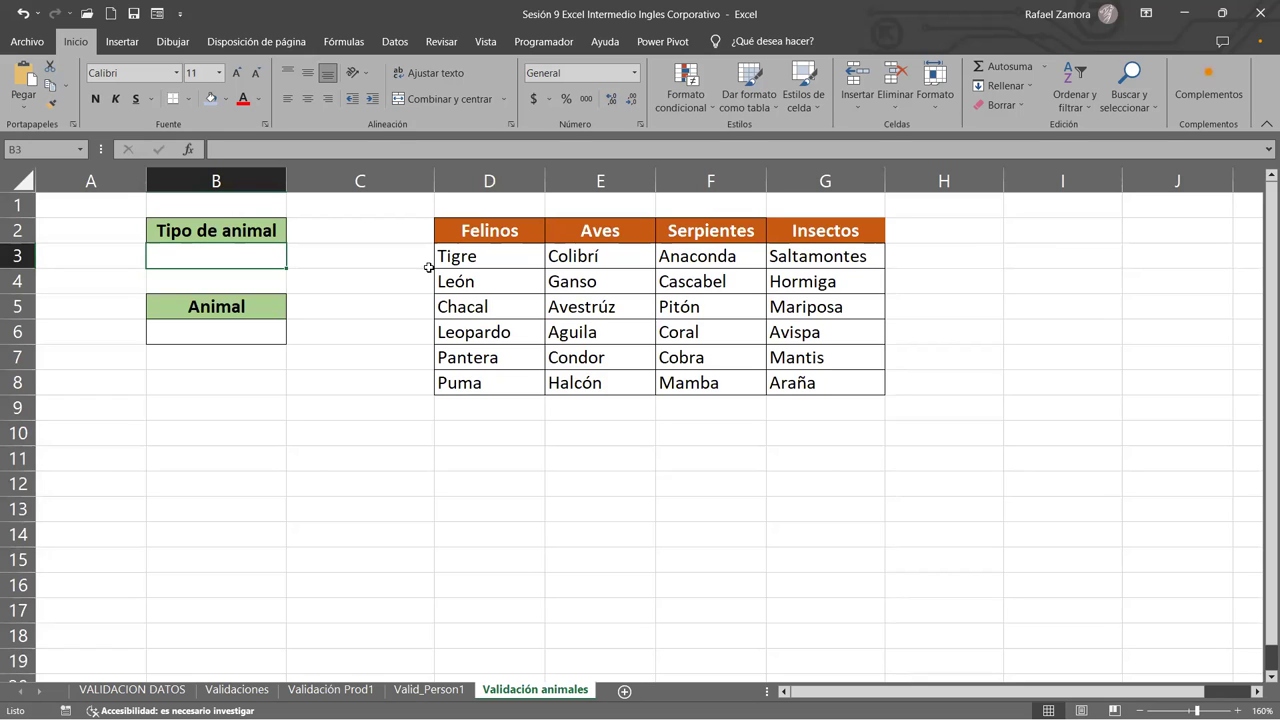
- Highlight the category headers and parts of the Felinos, Aves and Serpientes columns
{"action": "mouse_move", "coordinate": [449, 230]}
{"action": "left_mouse_down"}
{"action": "mouse_move", "coordinate": [963, 249]}
{"action": "mouse_move", "coordinate": [840, 231]}
{"action": "left_mouse_up"}
{"action": "left_click_drag", "start_coordinate": [466, 266], "coordinate": [489, 408]}
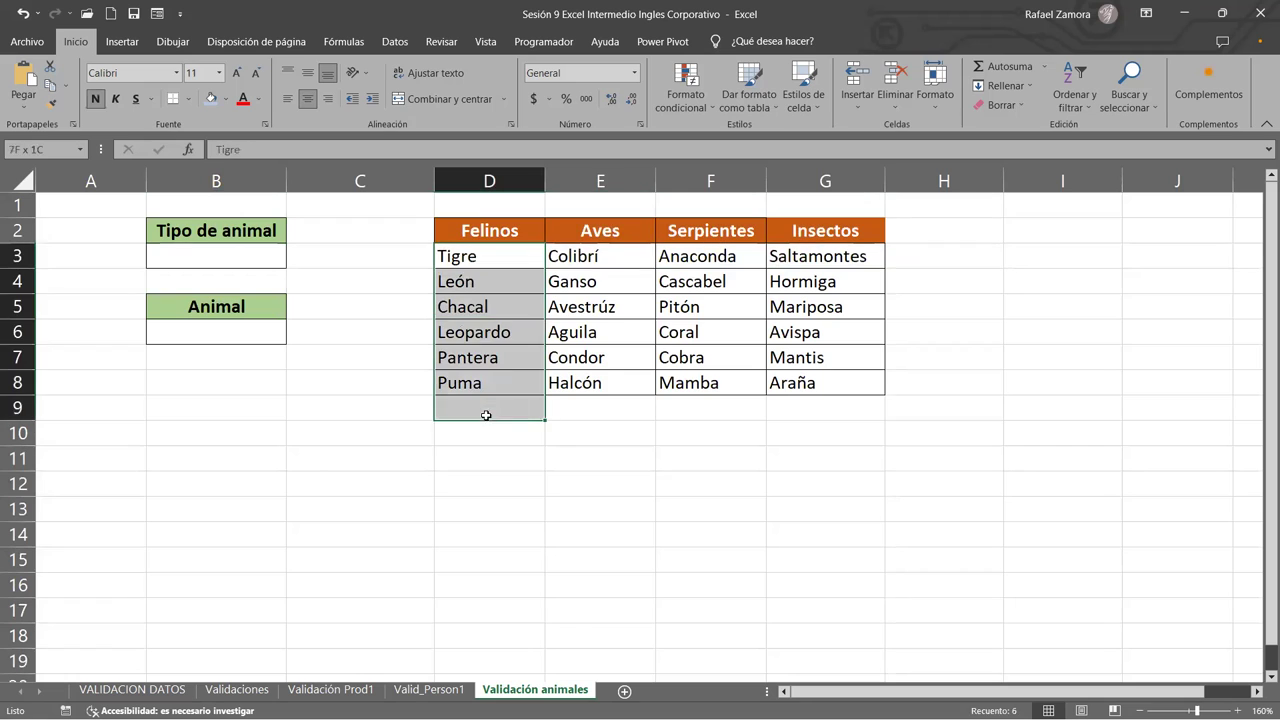
{"action": "left_click_drag", "start_coordinate": [643, 285], "coordinate": [600, 357]}
{"action": "left_click_drag", "start_coordinate": [712, 337], "coordinate": [705, 405]}
{"action": "left_click", "coordinate": [703, 468]}
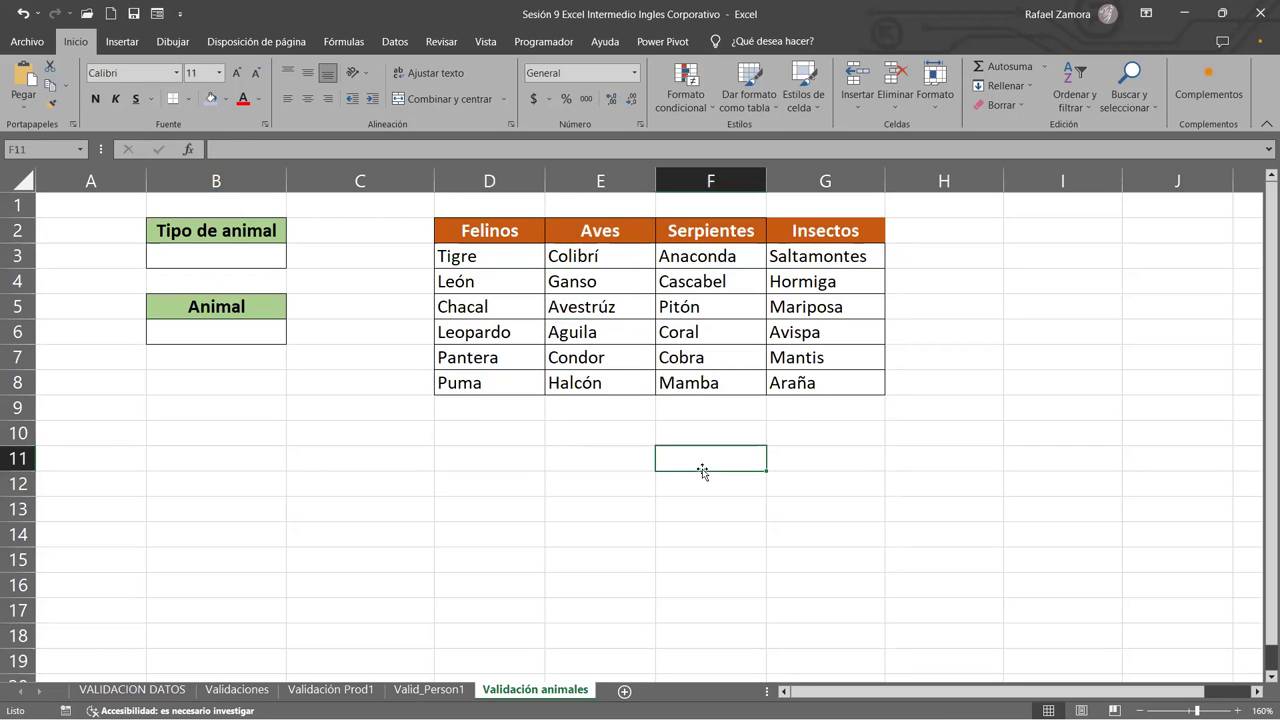
- On Valid_Person1, enter excel in B3 under MAYUSCULA
{"action": "left_click", "coordinate": [446, 689]}
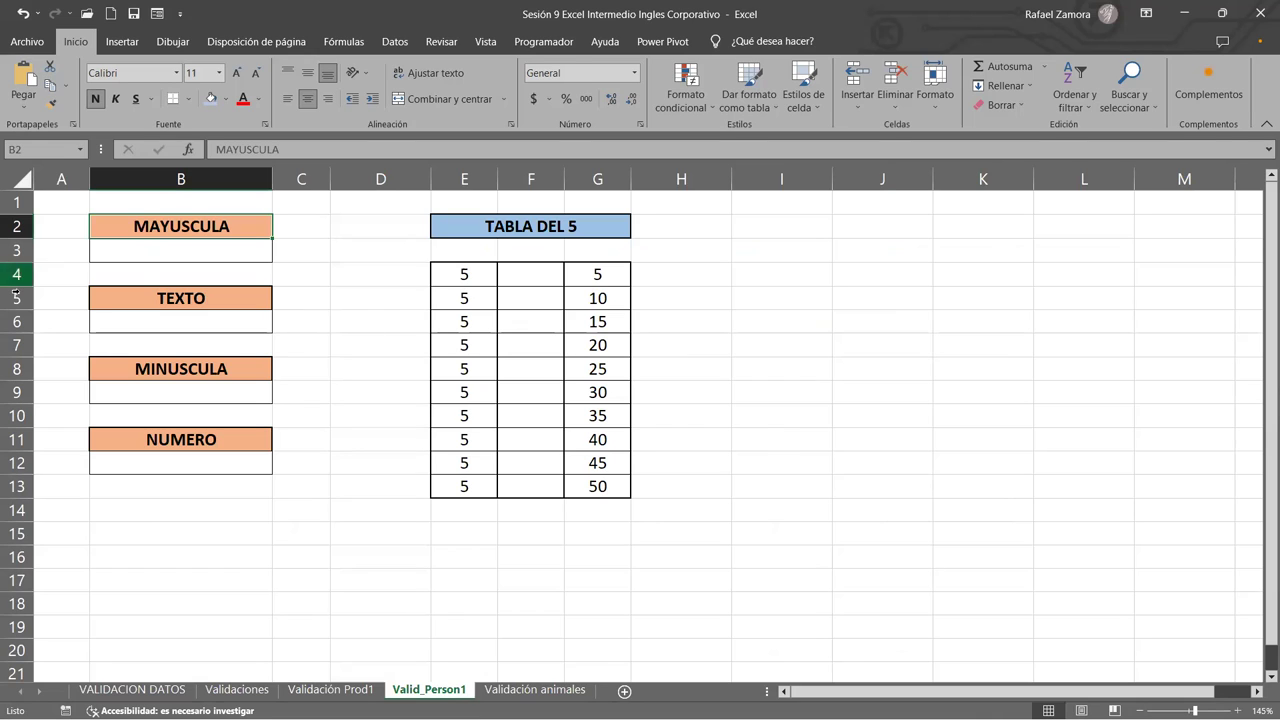
{"action": "left_click", "coordinate": [182, 258]}
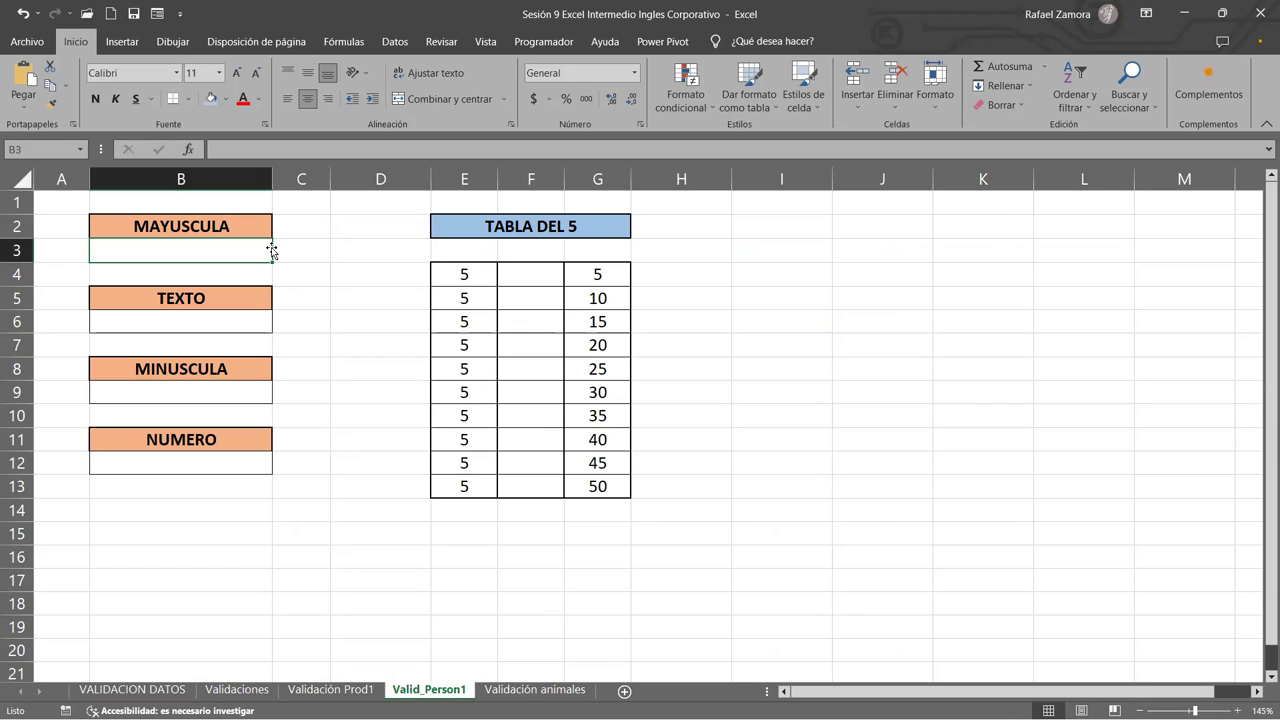
{"action": "type", "text": "exce"}
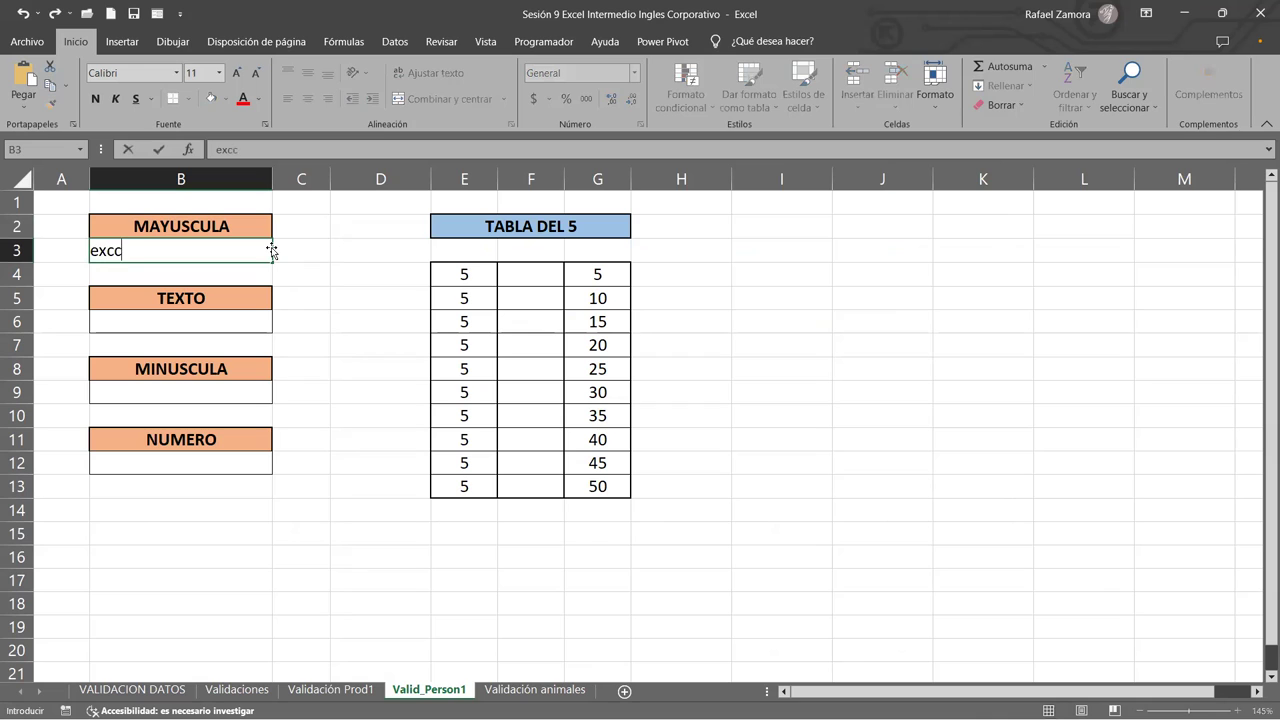
{"action": "type", "text": "l"}
{"action": "key", "text": "Return"}
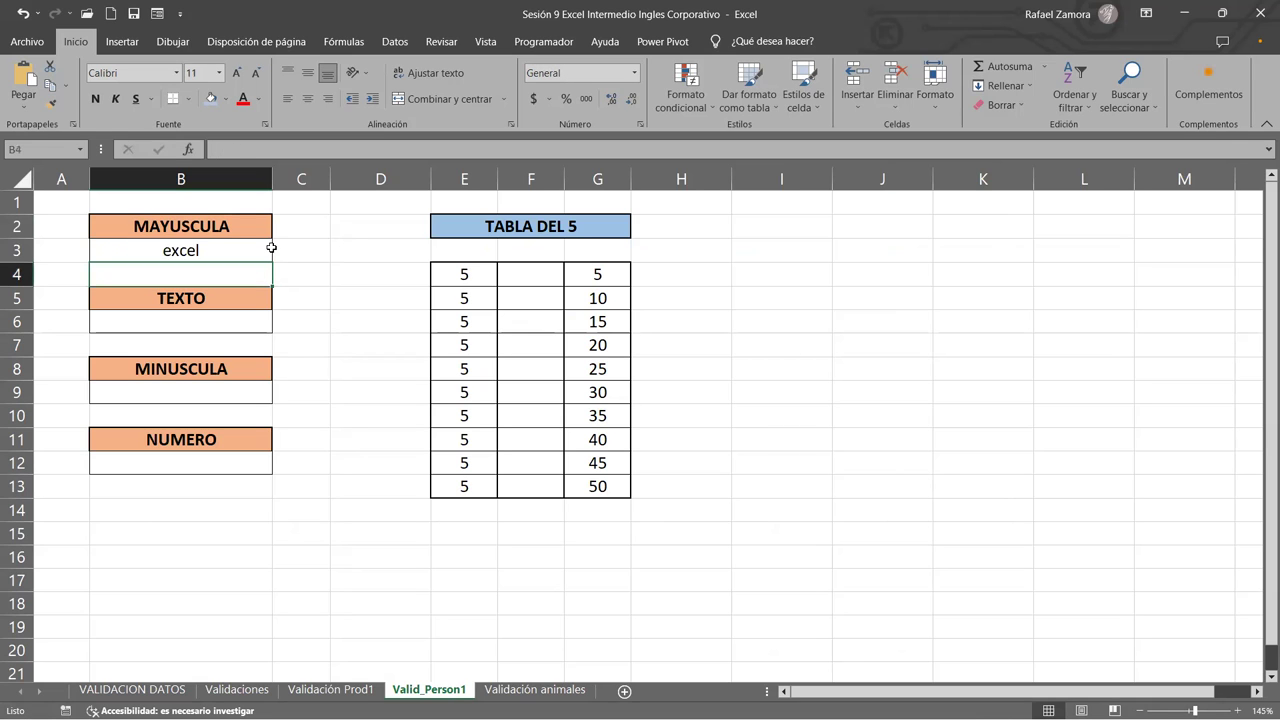
- Overwrite B3 with Excel, then EXCEL, then clear the entry
{"action": "key", "text": "Up"}
{"action": "type", "text": "Exce"}
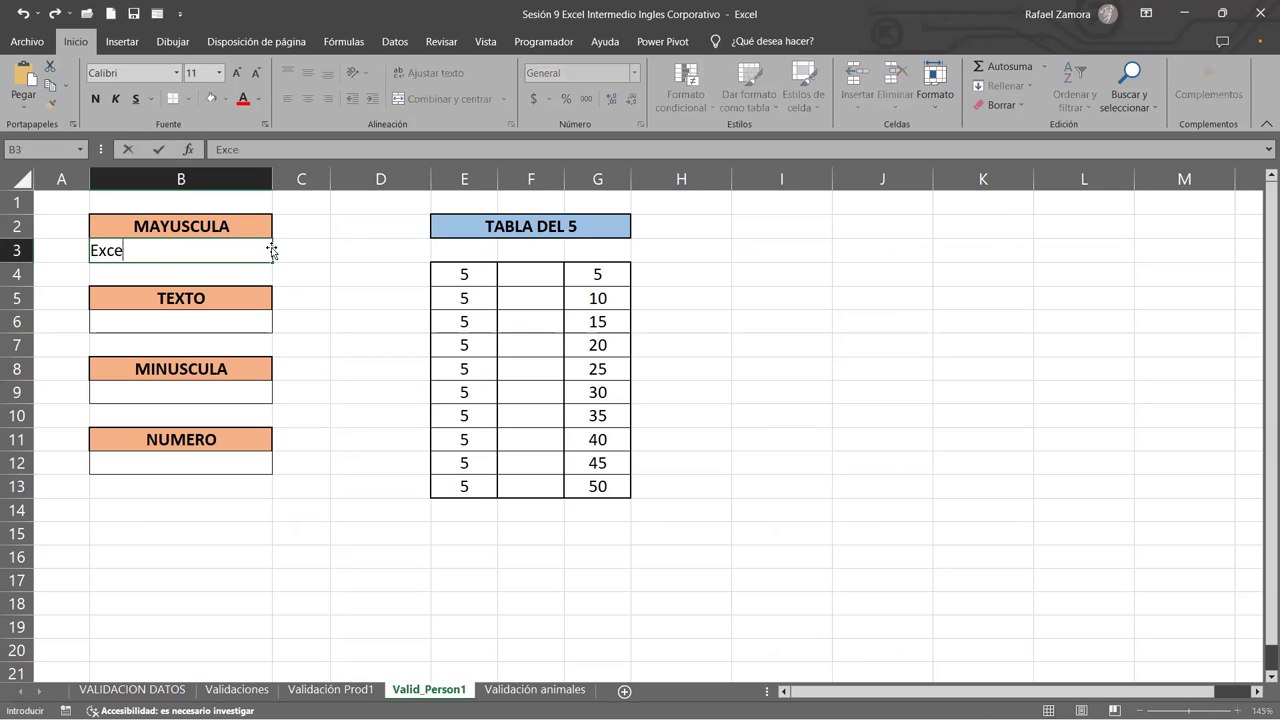
{"action": "type", "text": "l"}
{"action": "key", "text": "Return"}
{"action": "key", "text": "Up"}
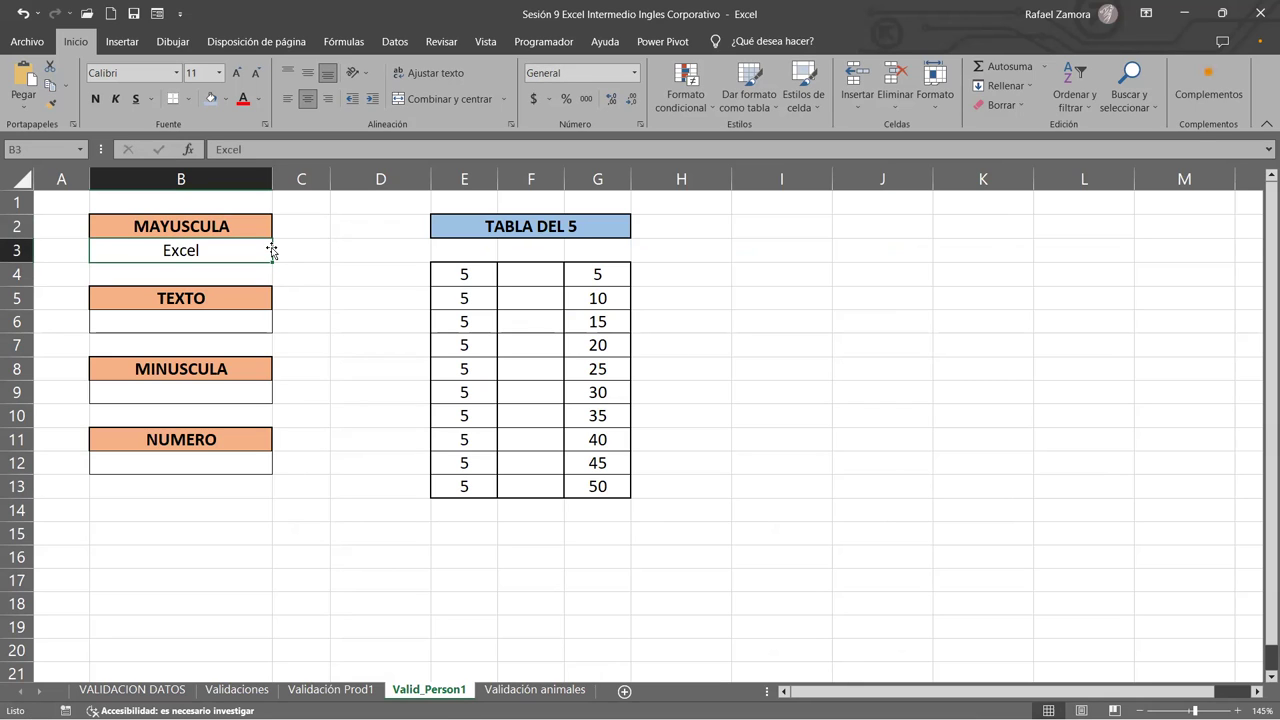
{"action": "type", "text": "EXCEL"}
{"action": "key", "text": "Return"}
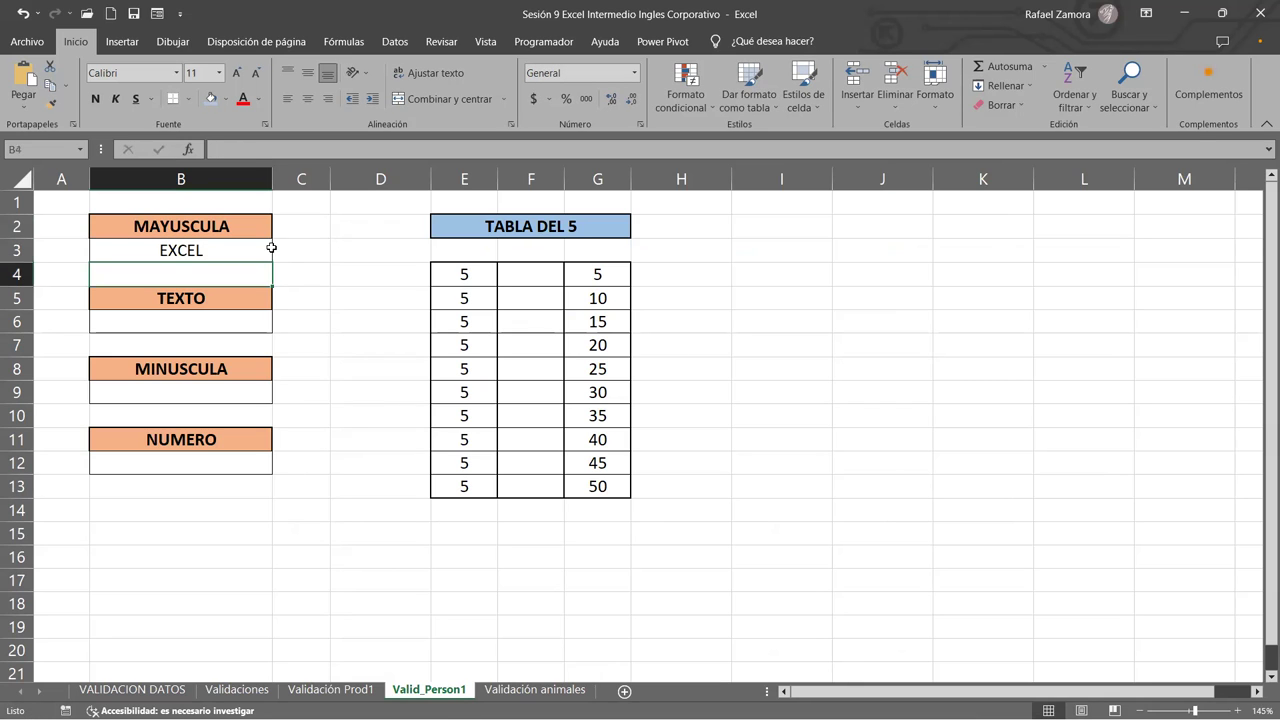
{"action": "key", "text": "Up"}
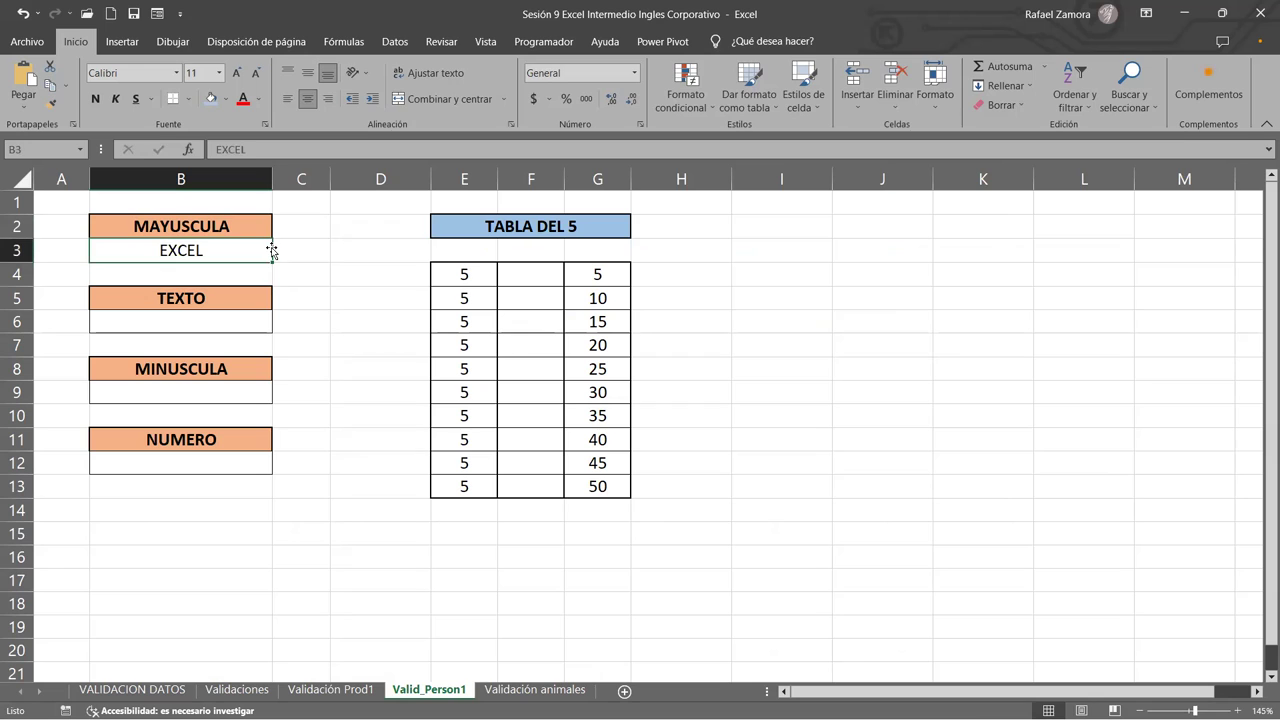
{"action": "key", "text": "BackSpace"}
- Reselect B3 and open its Validación de datos settings, still at Cualquier valor
{"action": "left_click", "coordinate": [326, 338]}
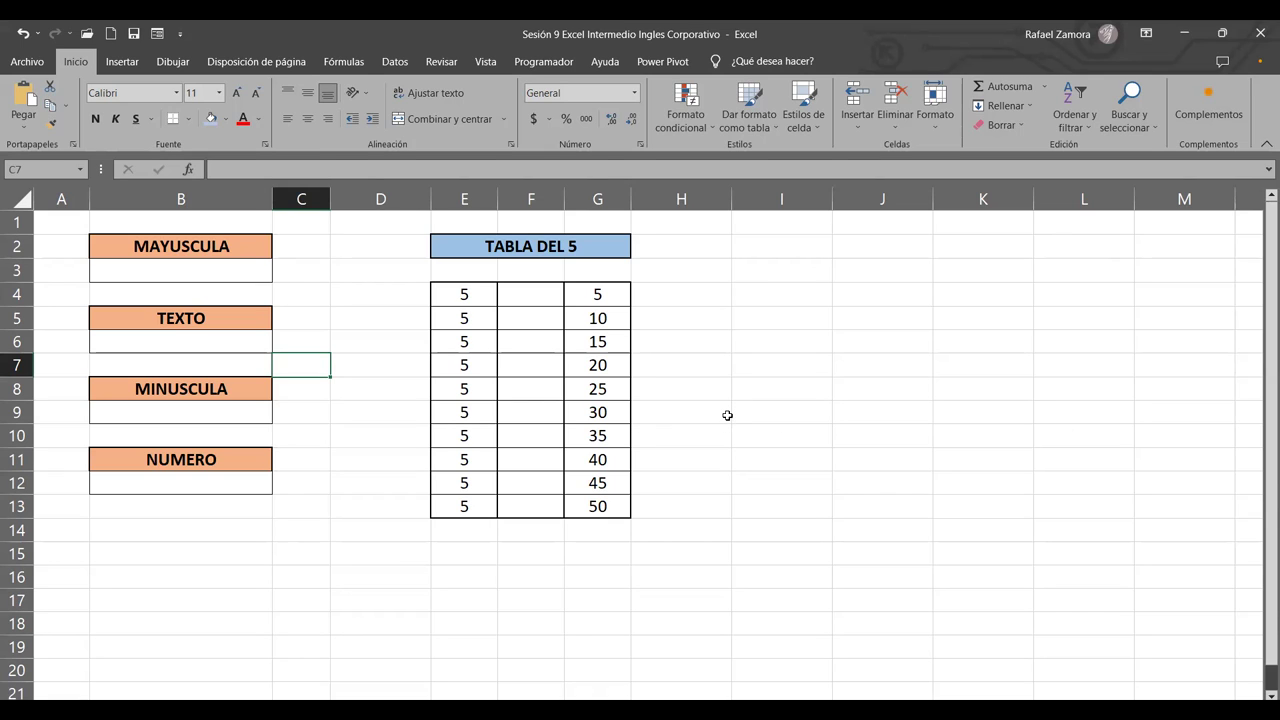
{"action": "left_click", "coordinate": [191, 265]}
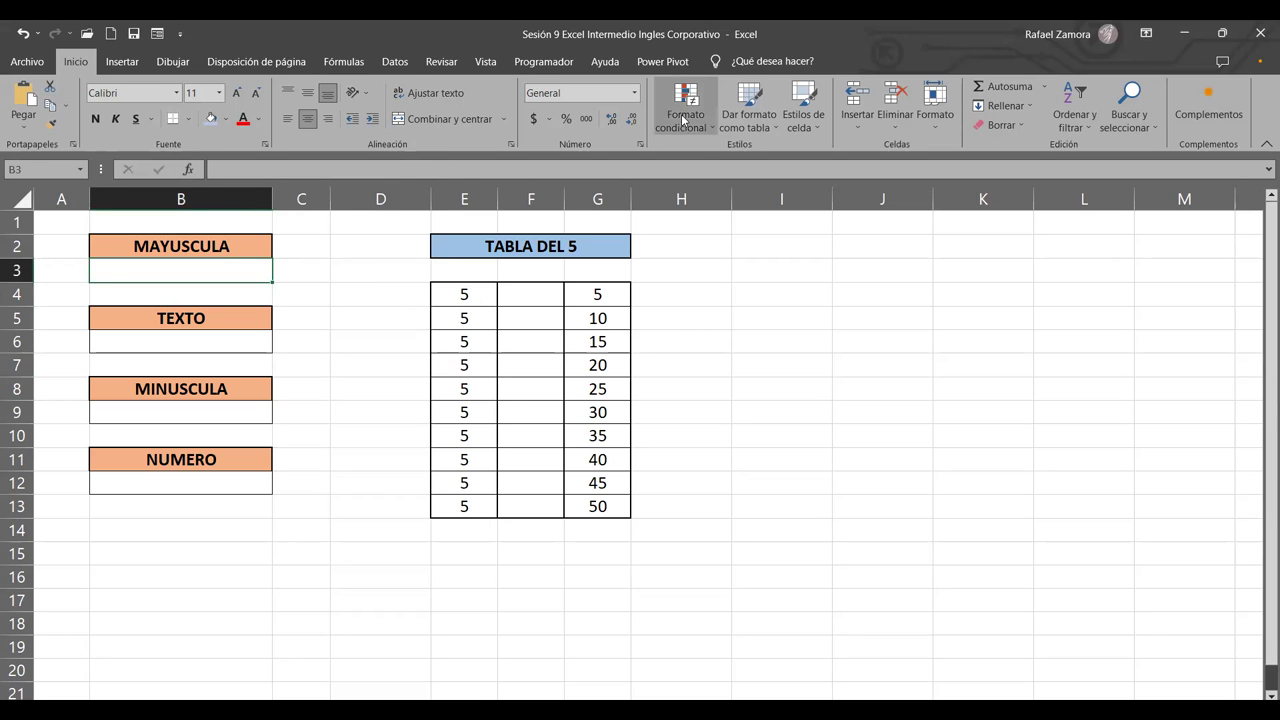
{"action": "left_click", "coordinate": [393, 63]}
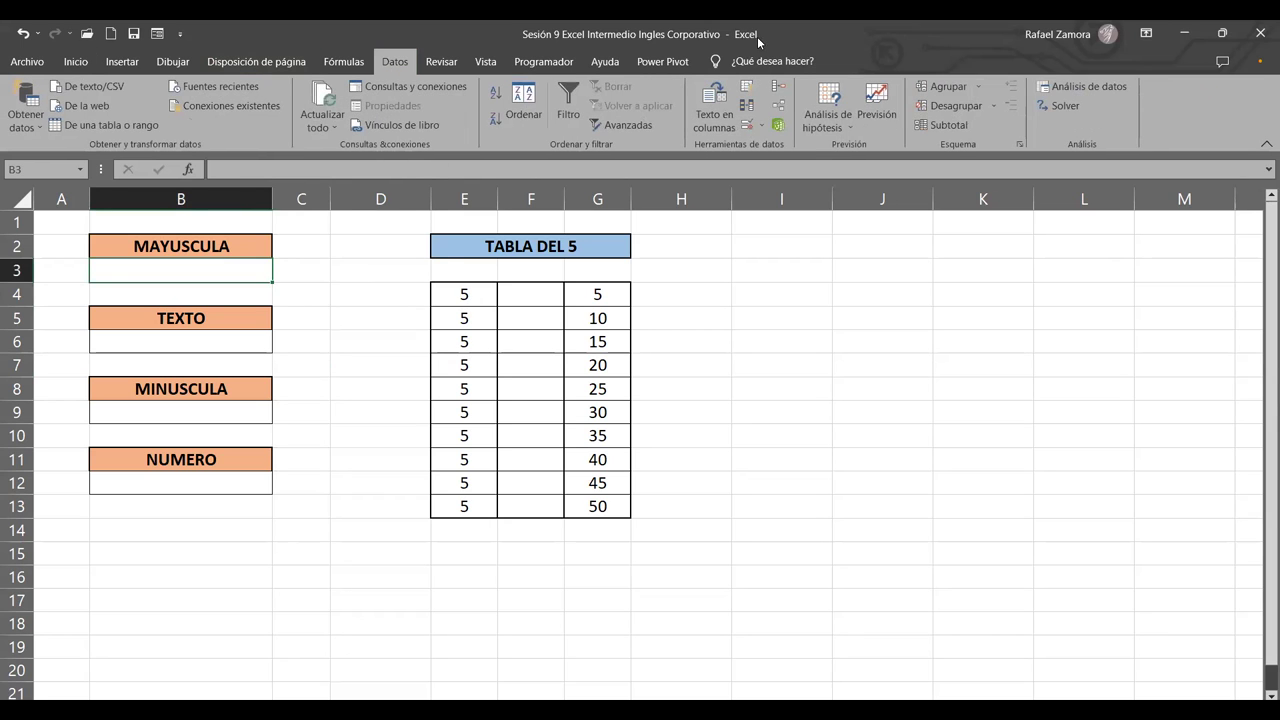
{"action": "left_click", "coordinate": [745, 124]}
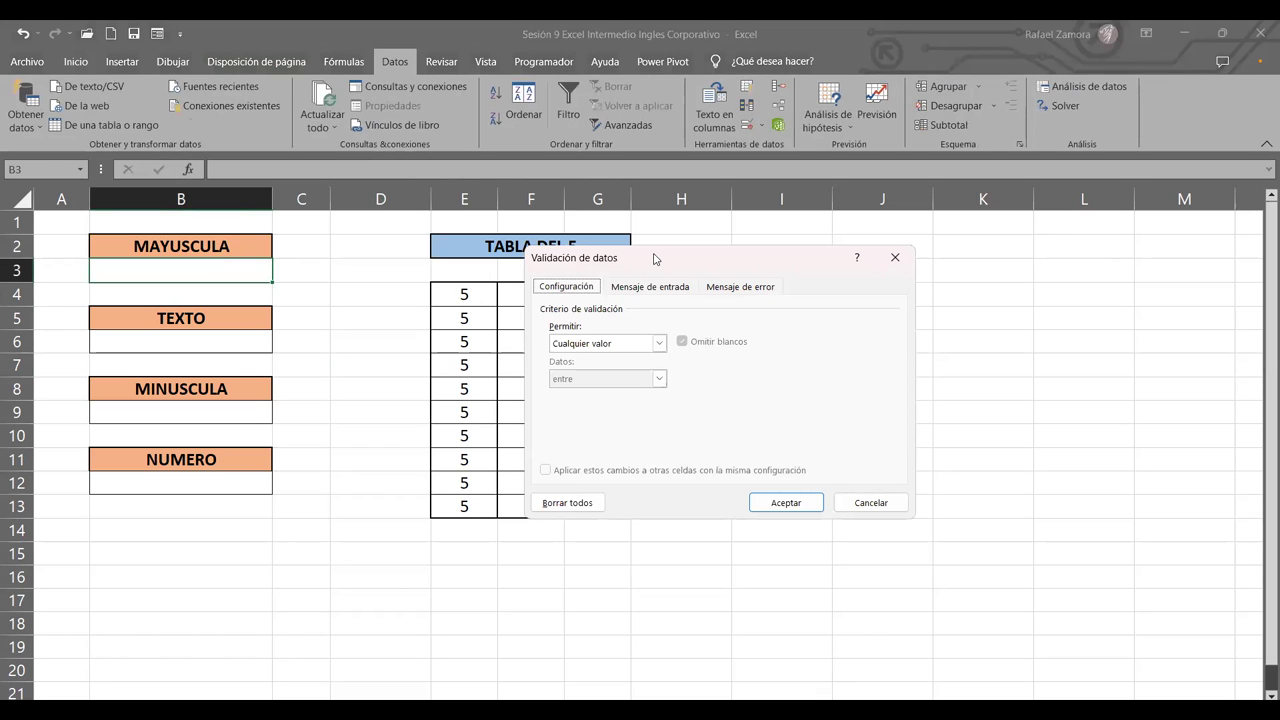
- Set Permitir to Personalizada and place the cursor in the empty Fórmula box
{"action": "left_click_drag", "start_coordinate": [654, 259], "coordinate": [779, 250]}
{"action": "left_click", "coordinate": [735, 336]}
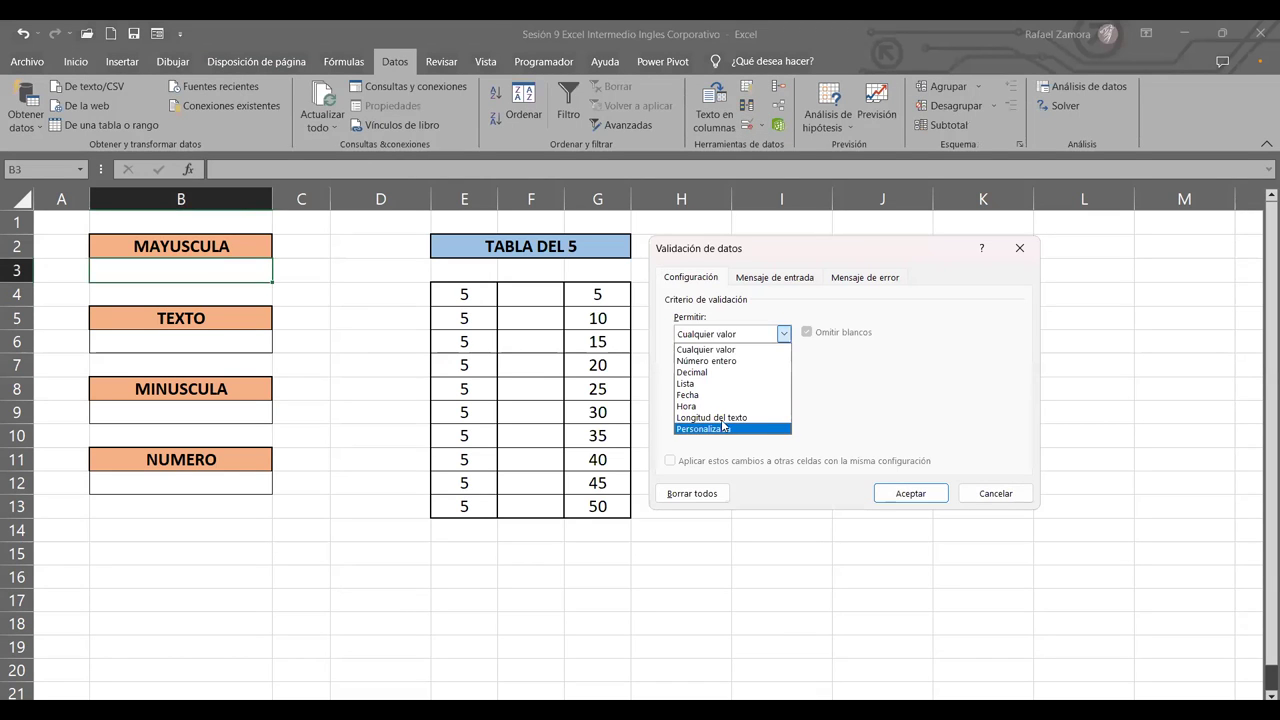
{"action": "left_click", "coordinate": [720, 429]}
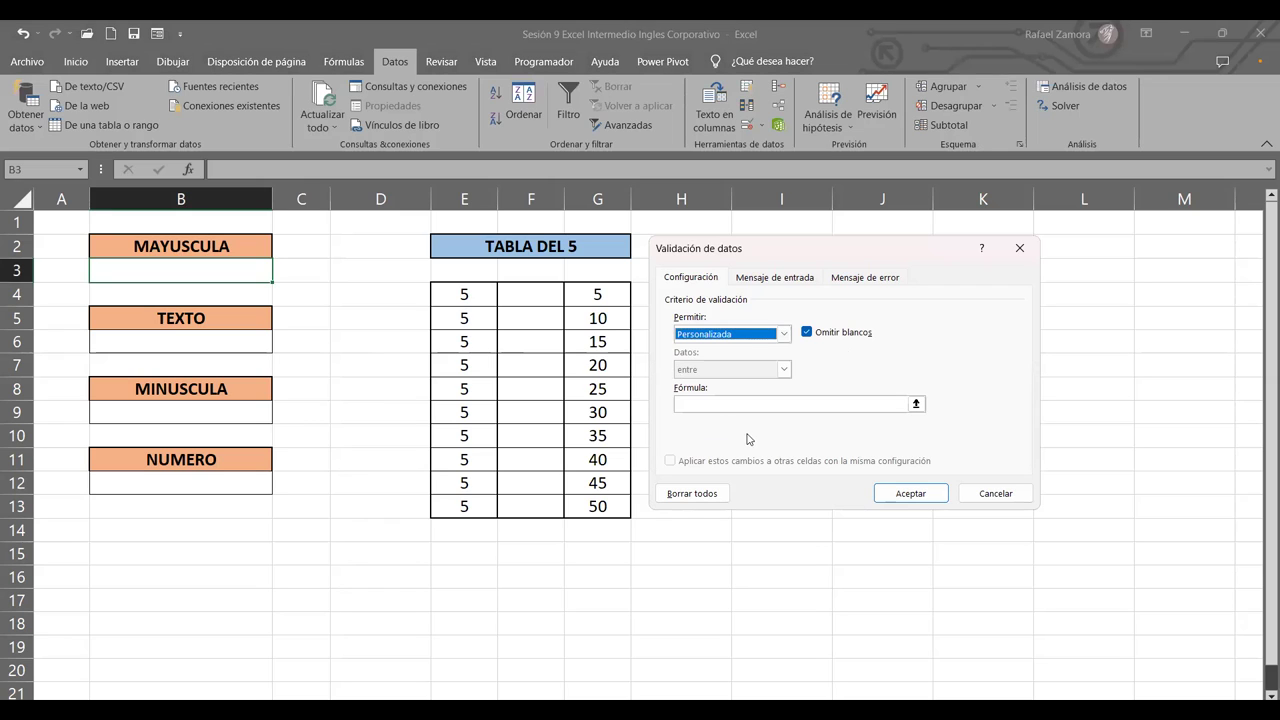
{"action": "left_click", "coordinate": [720, 404]}
{"action": "left_click", "coordinate": [720, 404]}
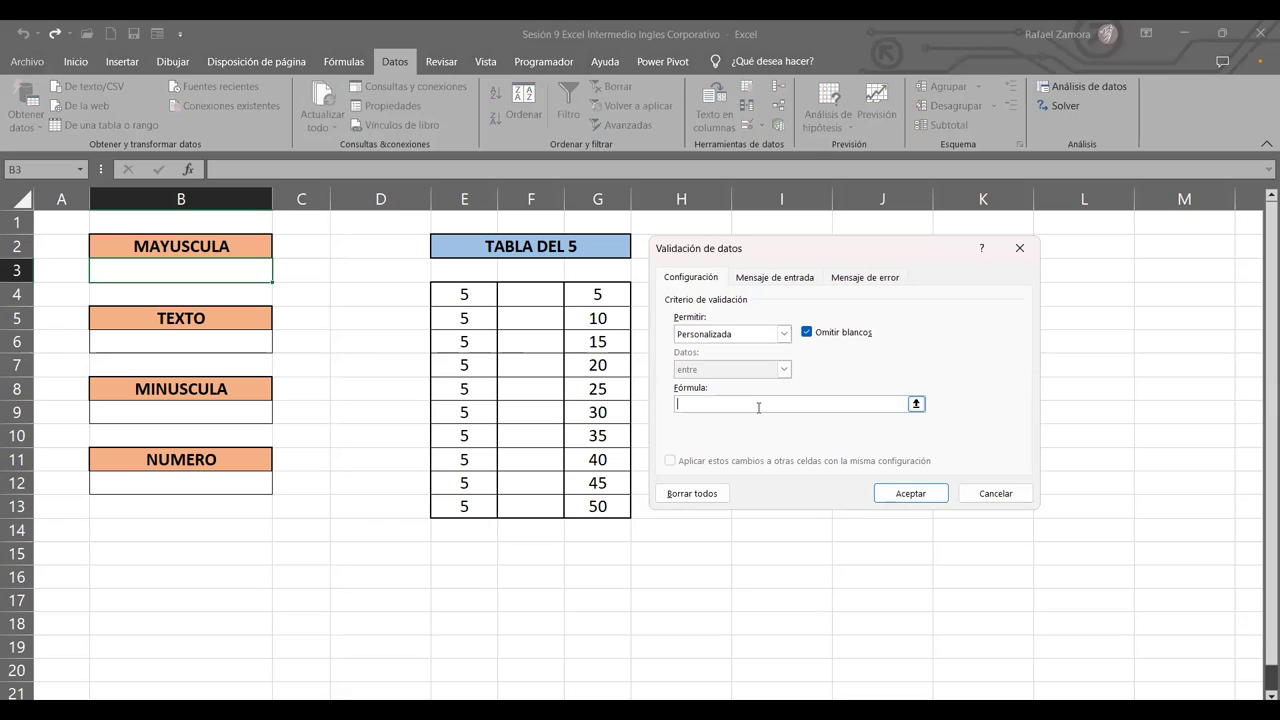
- Enter the custom formula =IGUAL(B3,MAYUSC(B3)) and confirm the rule with Aceptar
{"action": "type", "text": "="}
{"action": "type", "text": "IGUAL"}
{"action": "type", "text": "("}
{"action": "left_click", "coordinate": [191, 275]}
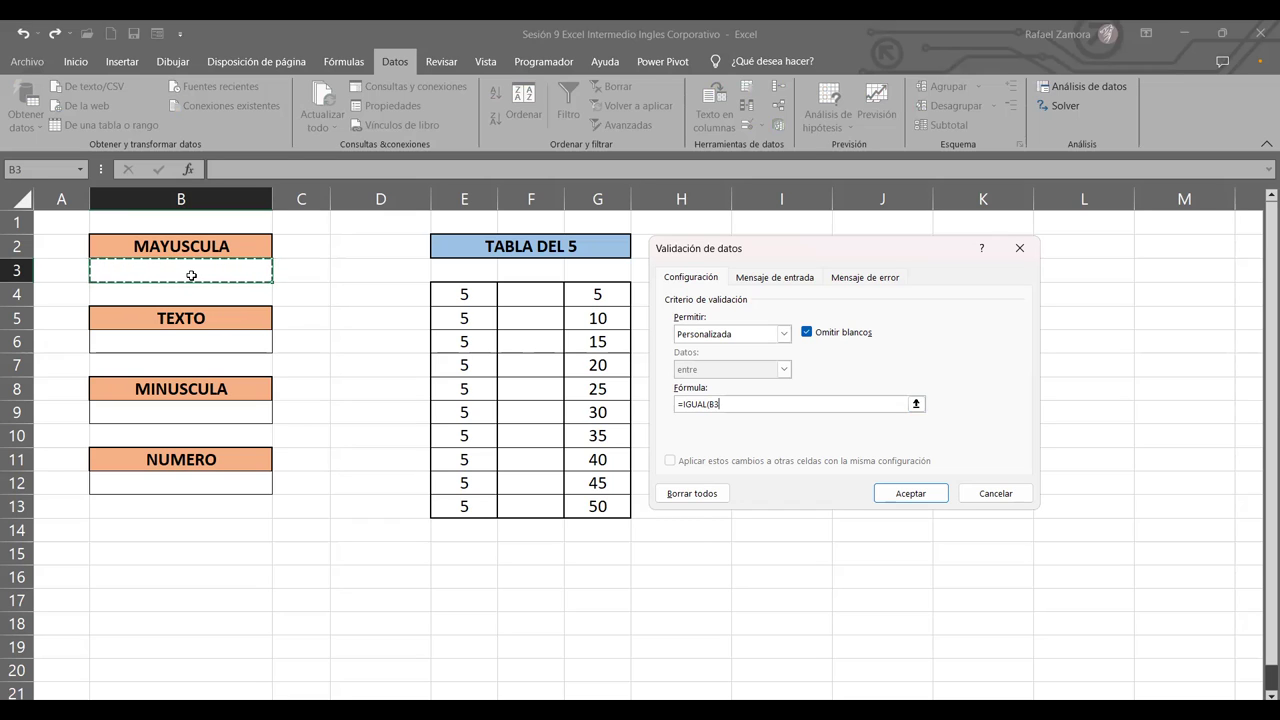
{"action": "type", "text": ","}
{"action": "type", "text": "MAYUSC"}
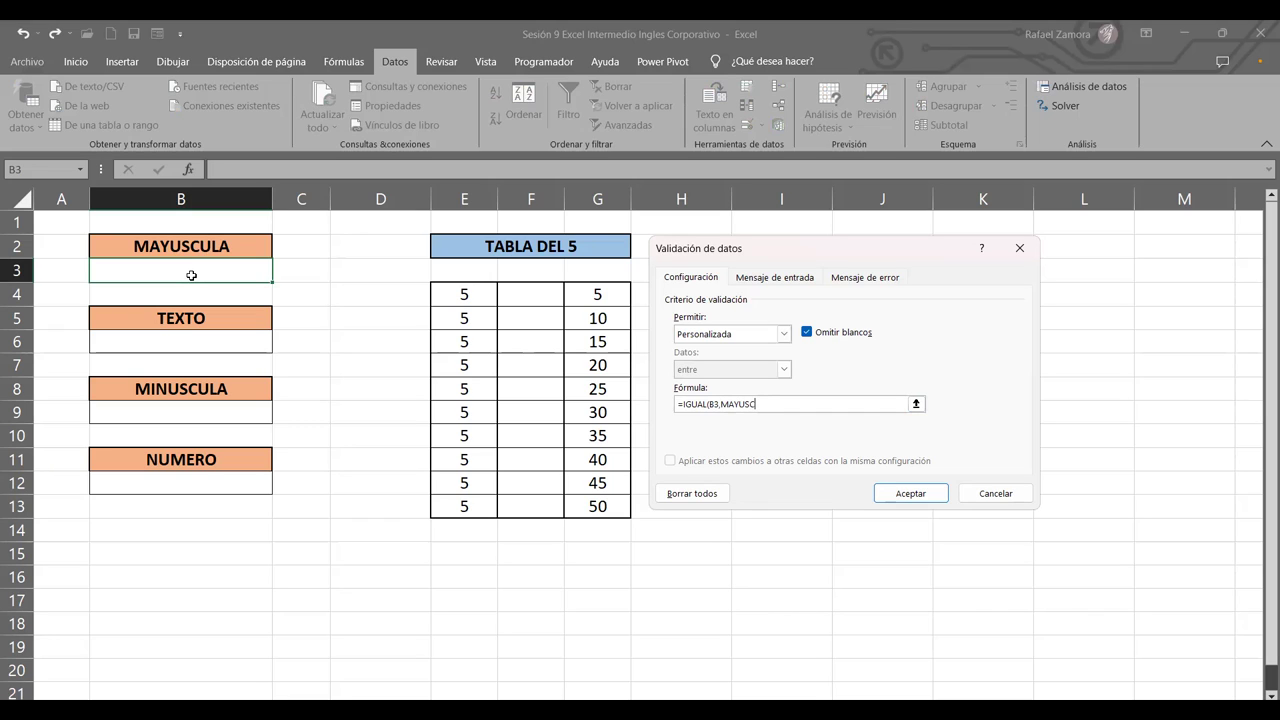
{"action": "type", "text": "("}
{"action": "type", "text": "B3"}
{"action": "left_click", "coordinate": [244, 269]}
{"action": "type", "text": "))"}
{"action": "type", "text": ")"}
{"action": "left_click", "coordinate": [917, 502]}
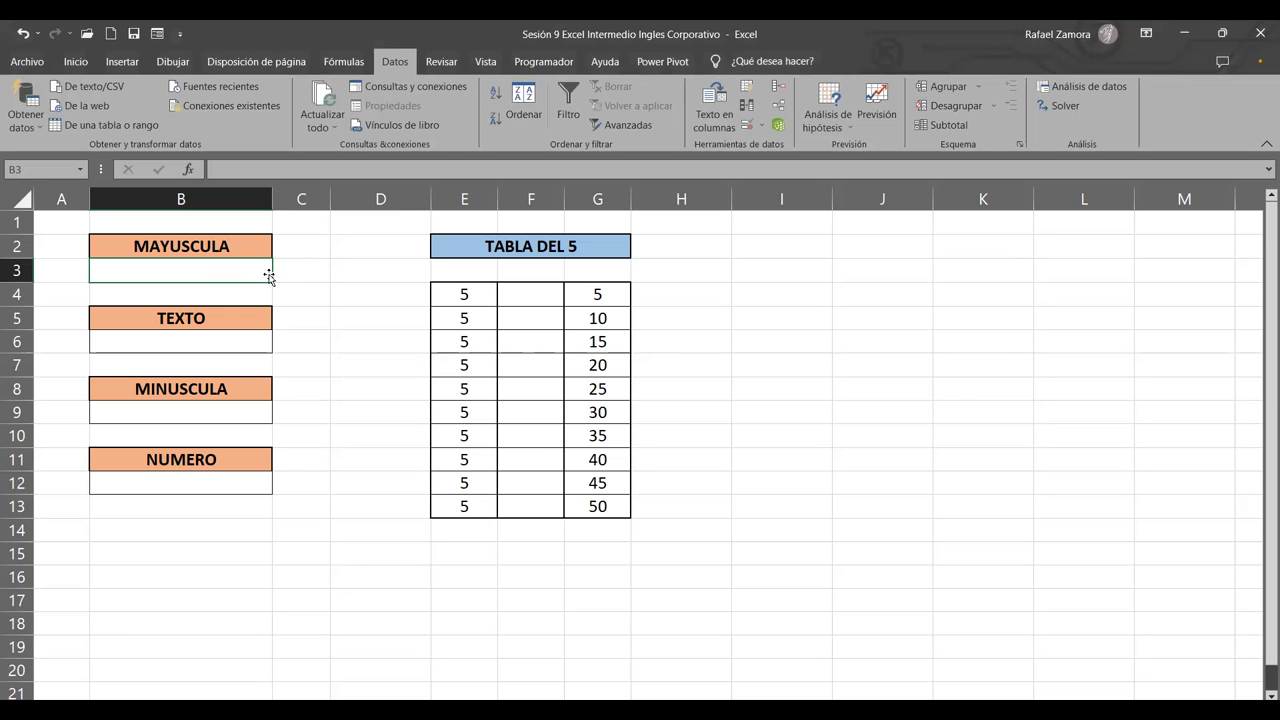
- Test the rule in B3 with excel and Excel, retrying after each rejection
{"action": "type", "text": "excel"}
{"action": "key", "text": "Return"}
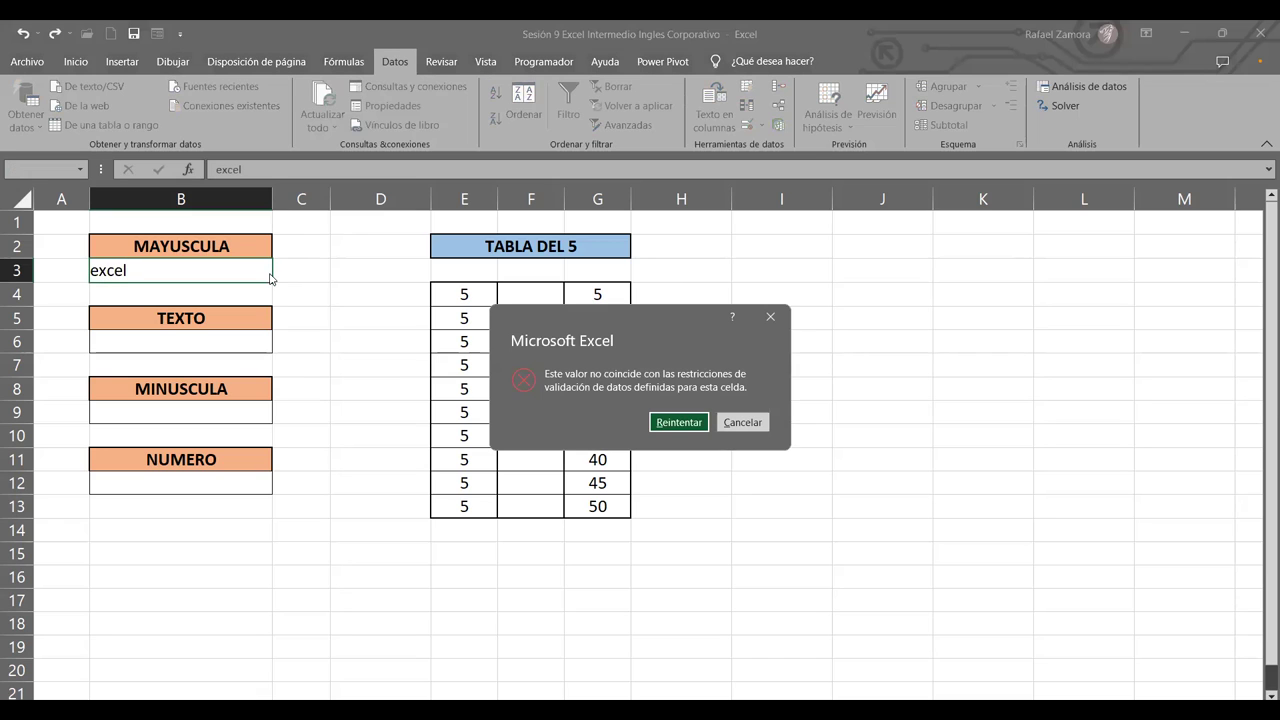
{"action": "key", "text": "Return"}
{"action": "type", "text": "Excel"}
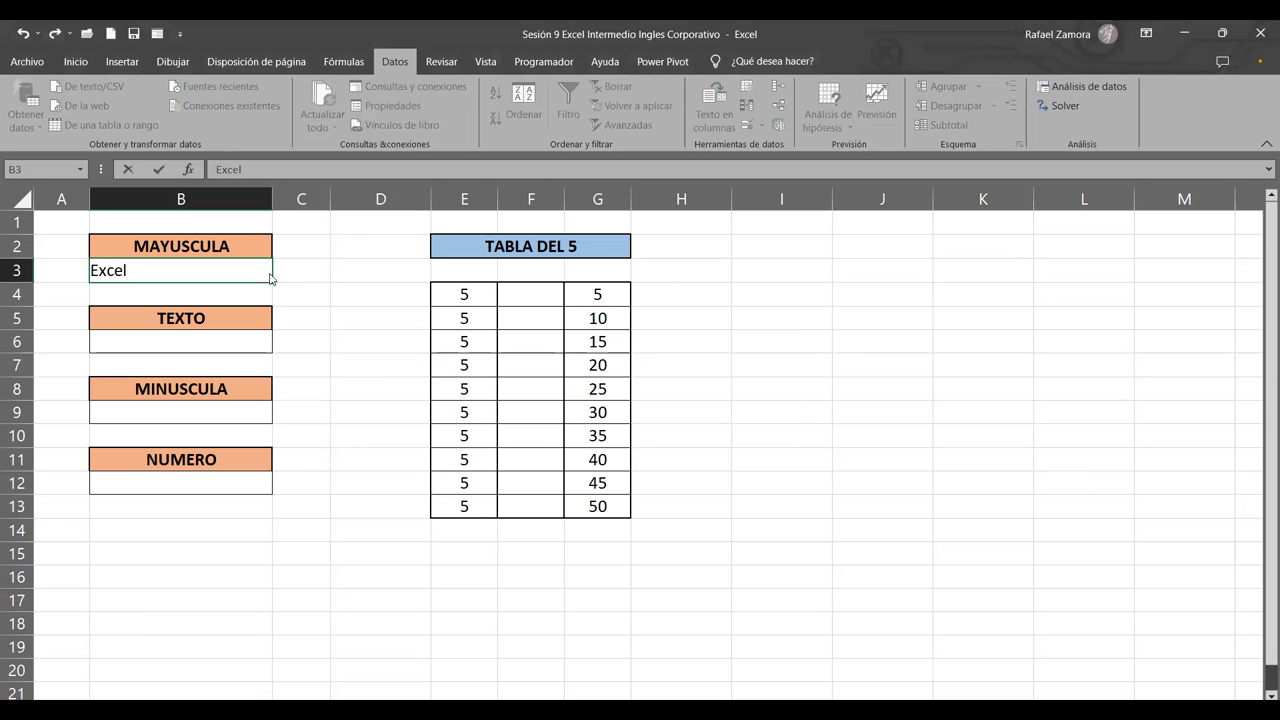
{"action": "key", "text": "Return"}
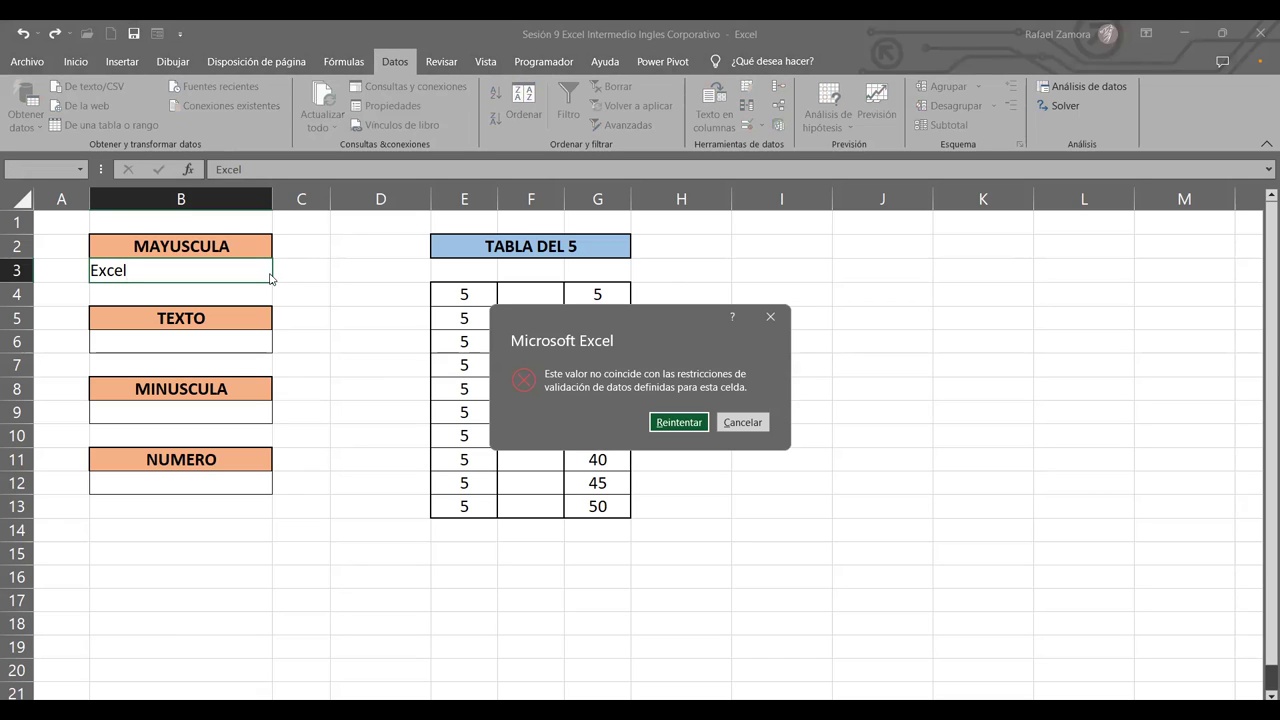
{"action": "key", "text": "Return"}
- Enter the accepted uppercase value EXCEL in B3, then select C5
{"action": "type", "text": "EXCEL"}
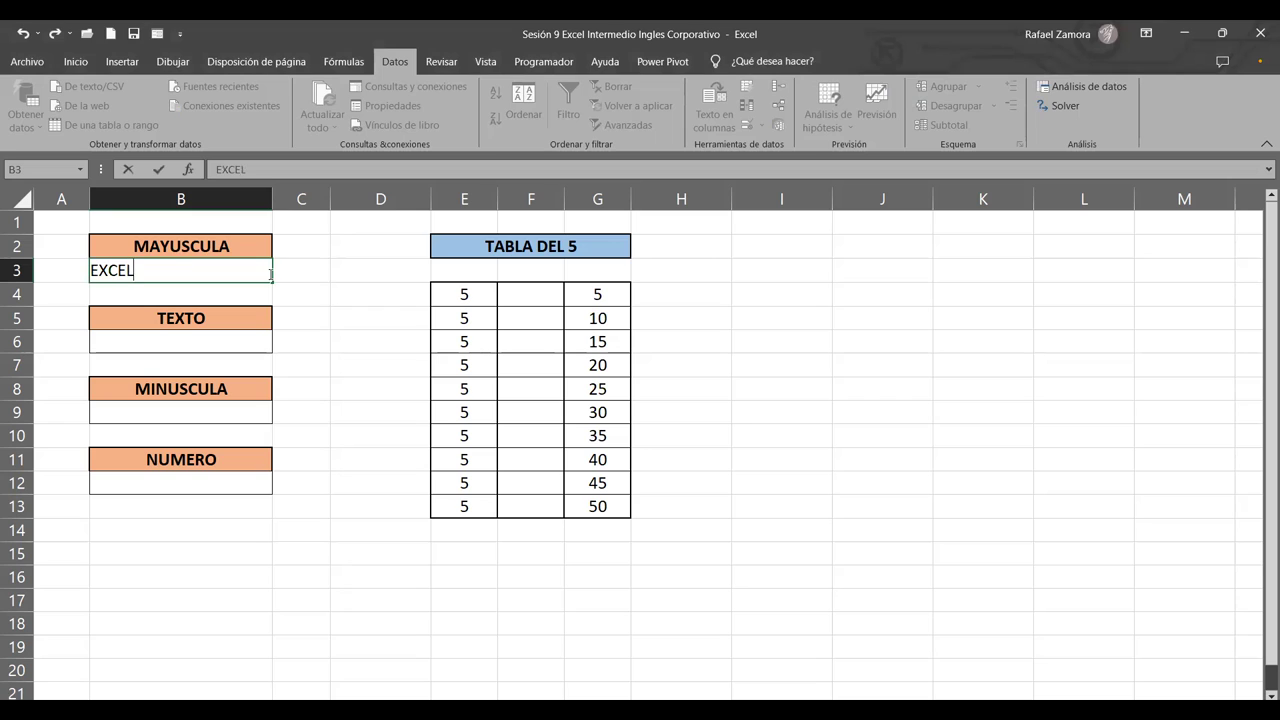
{"action": "key", "text": "Return"}
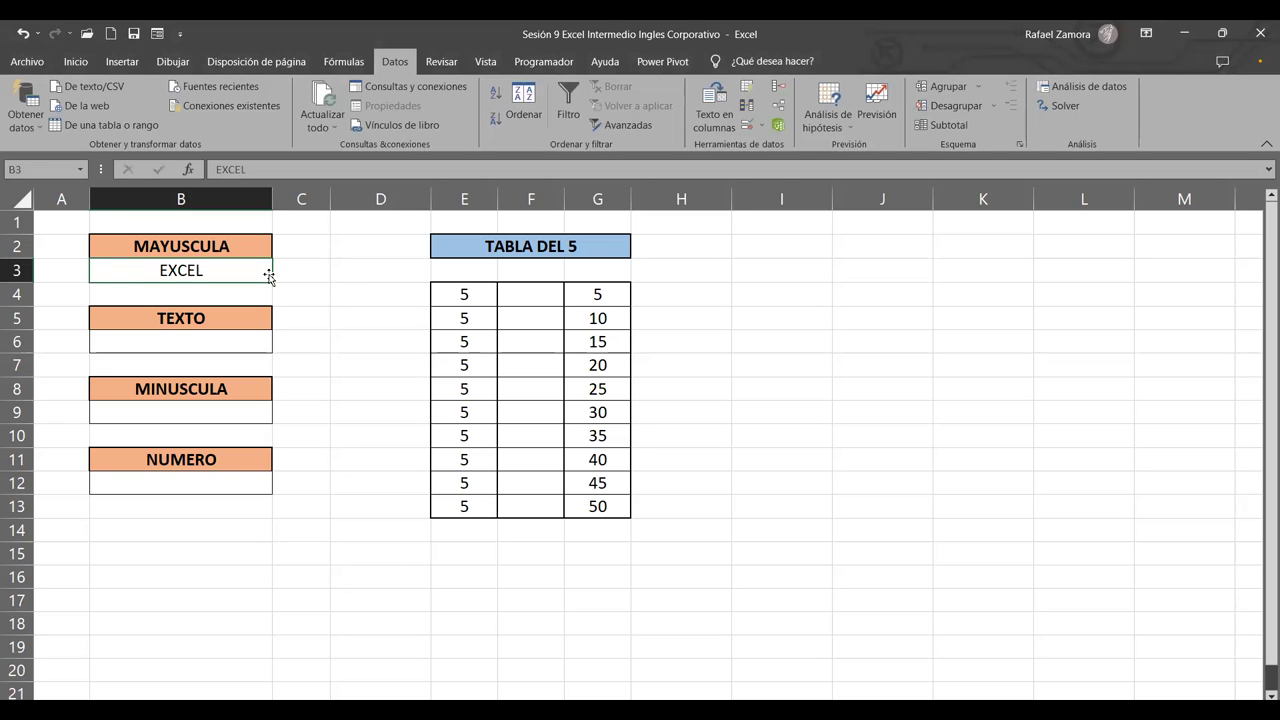
{"action": "left_click", "coordinate": [297, 320]}
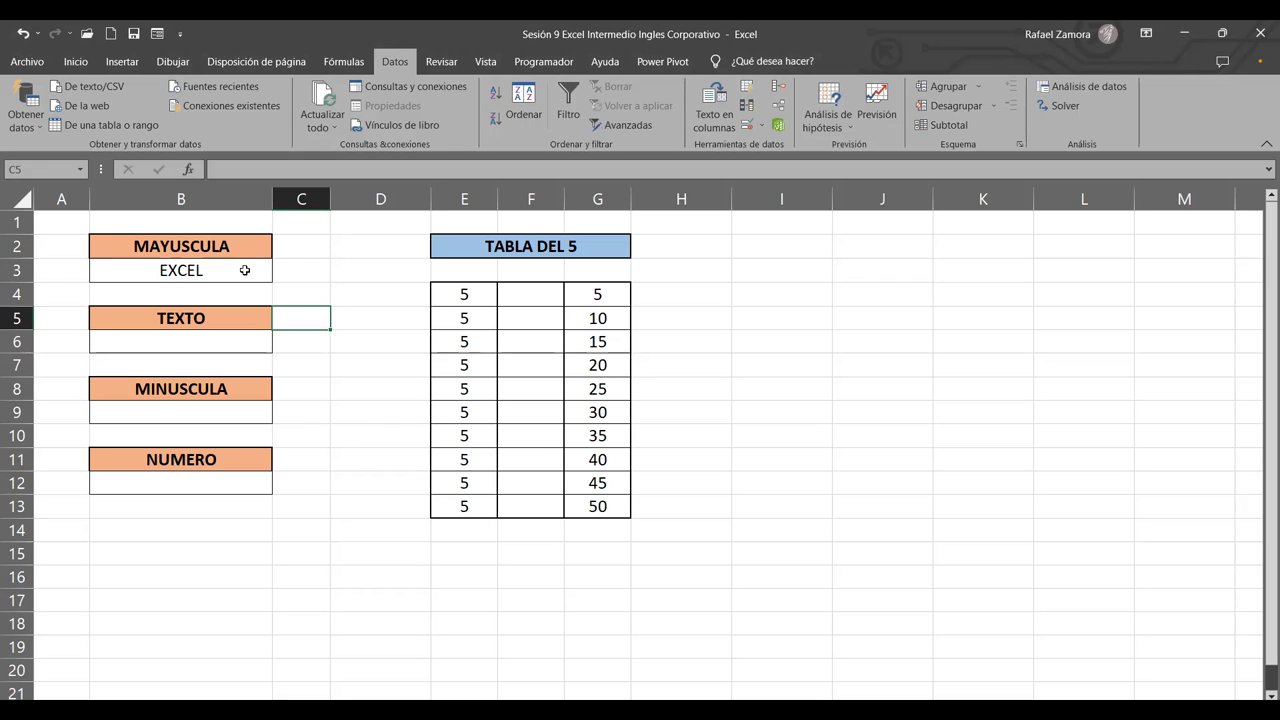
{"action": "left_click", "coordinate": [235, 342]}
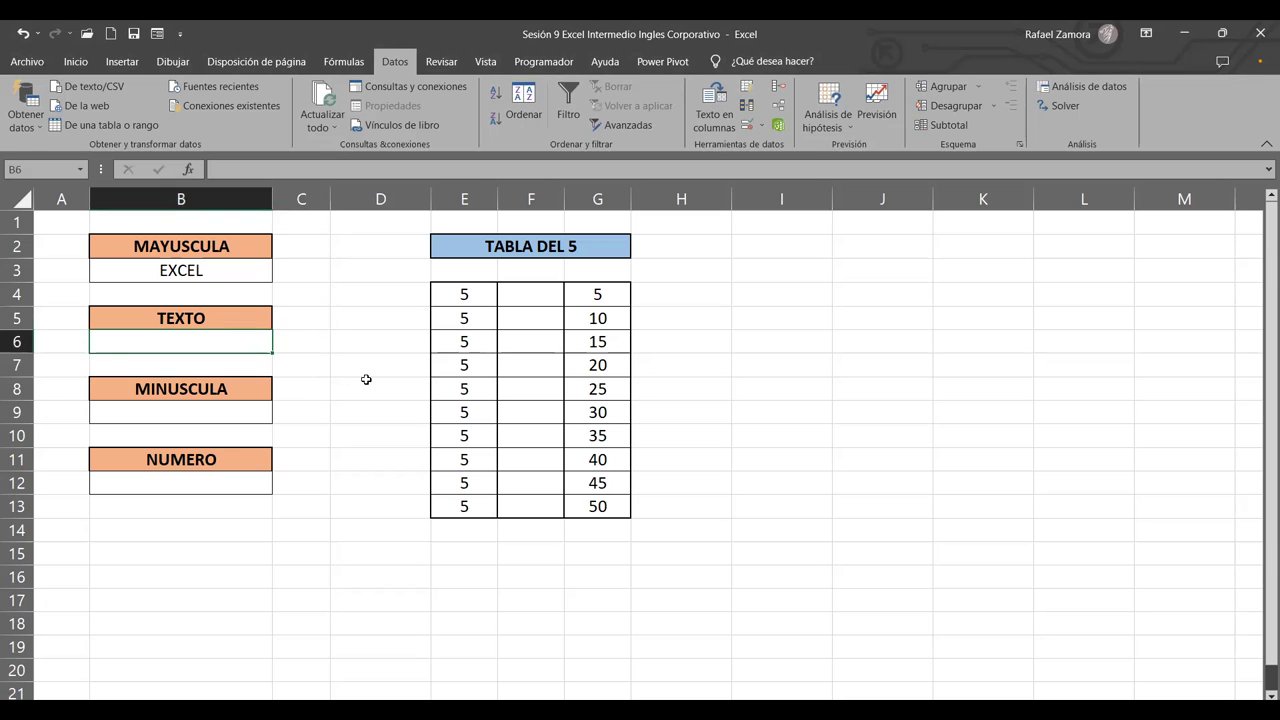
{"action": "type", "text": "GFHDGHDFGHFG"}
{"action": "key", "text": "Escape"}
{"action": "left_click", "coordinate": [185, 423]}
{"action": "type", "text": "s"}
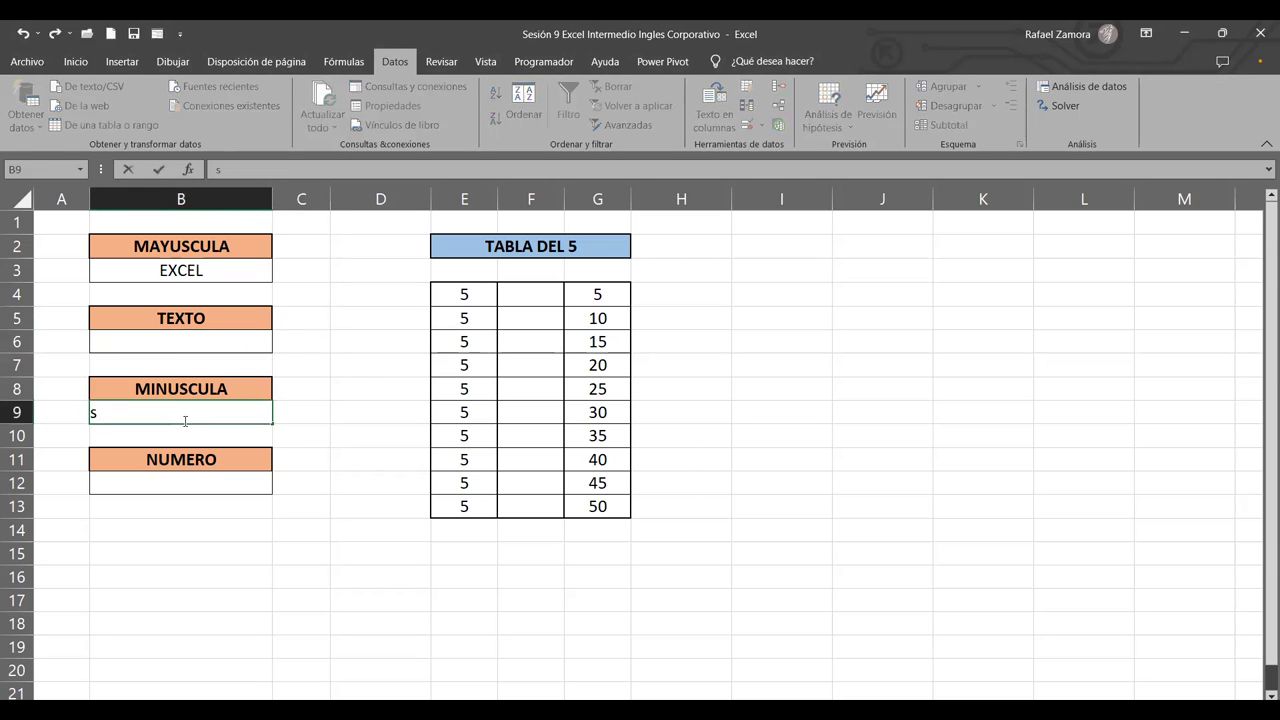
{"action": "type", "text": "gsgsdg"}
{"action": "key", "text": "Escape"}
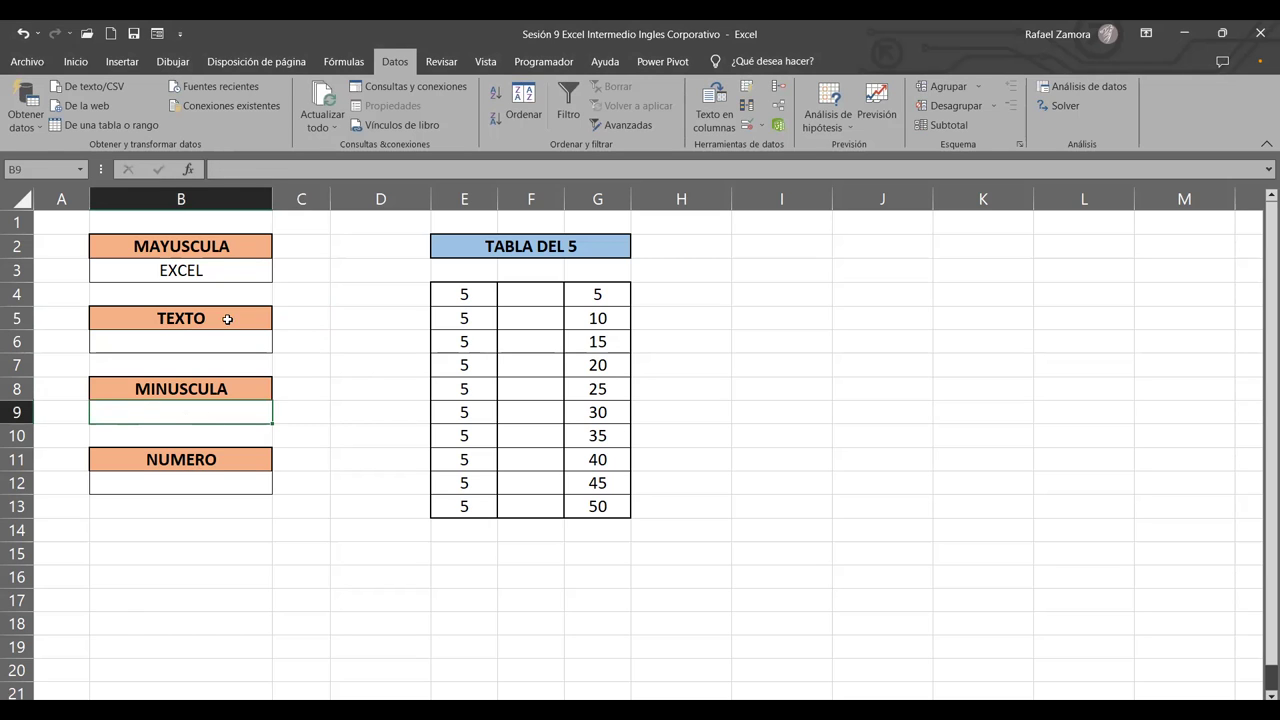
{"action": "left_click", "coordinate": [230, 480]}
{"action": "type", "text": "435454"}
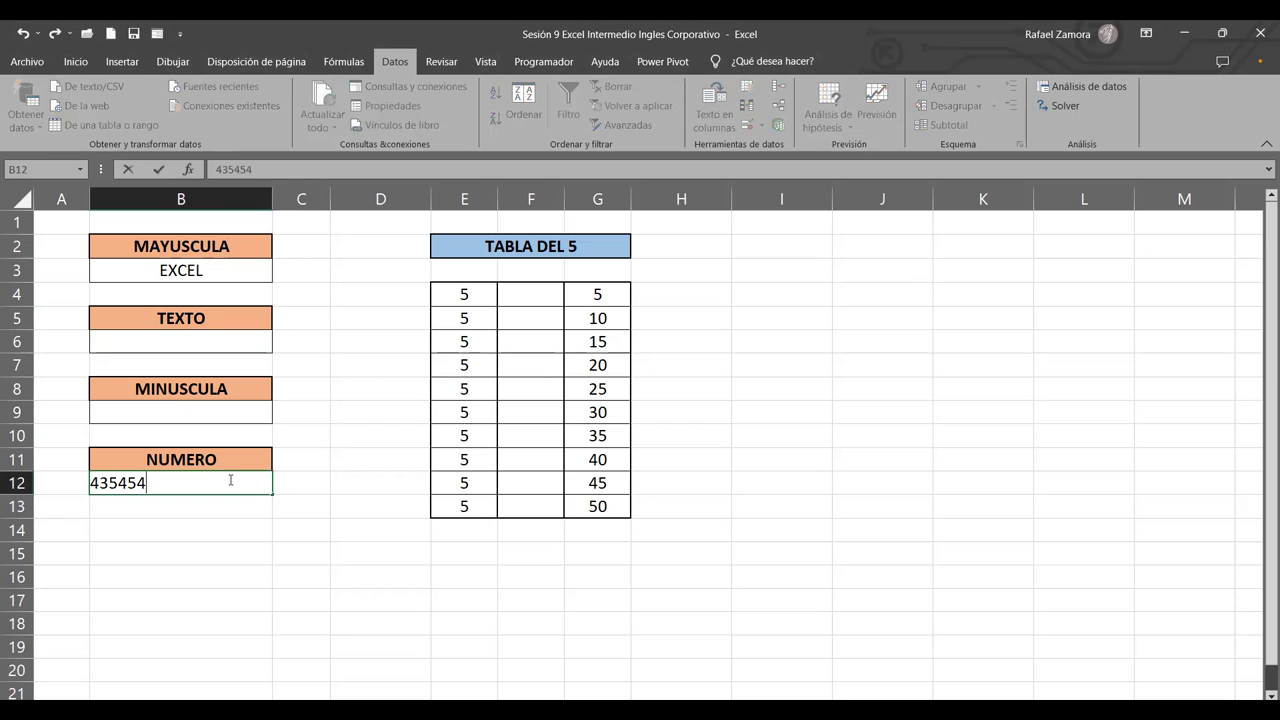
{"action": "key", "text": "Escape"}
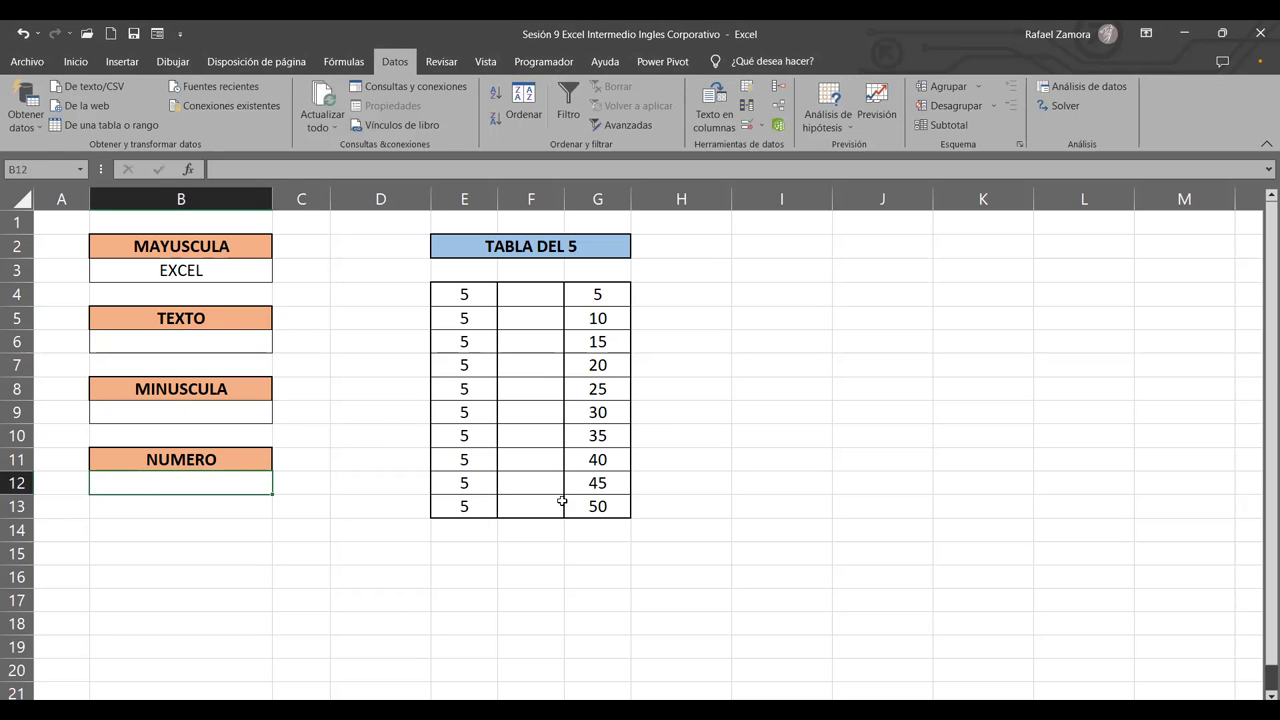